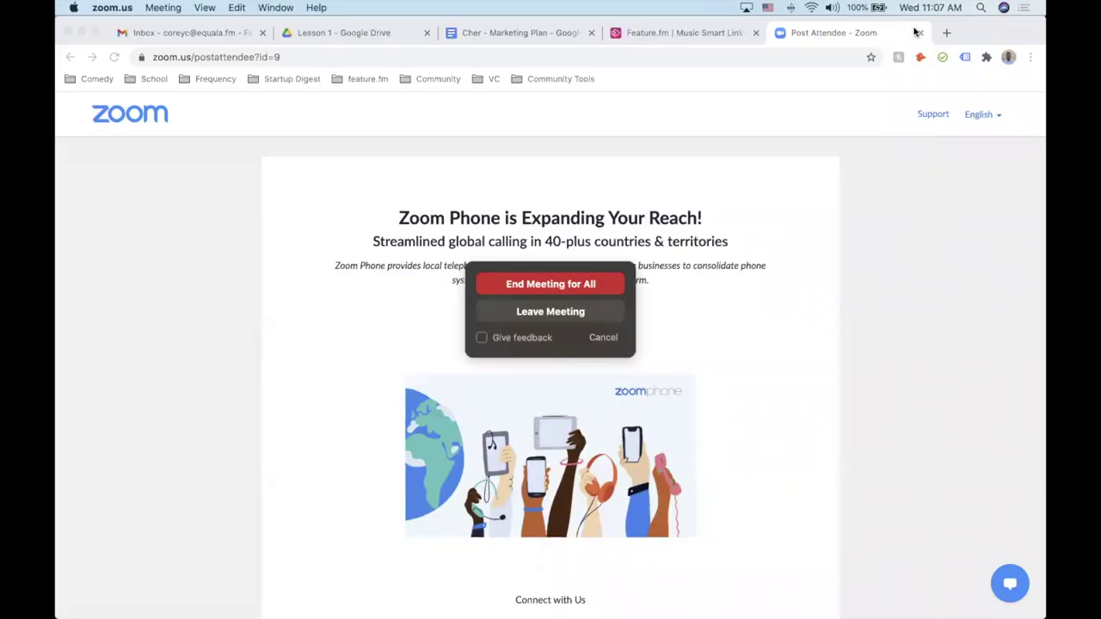
Dismiss the Zoom end-meeting prompt and close the post-meeting page.
{"action": "left_click", "coordinate": [920, 32]}
{"action": "left_click", "coordinate": [920, 33]}
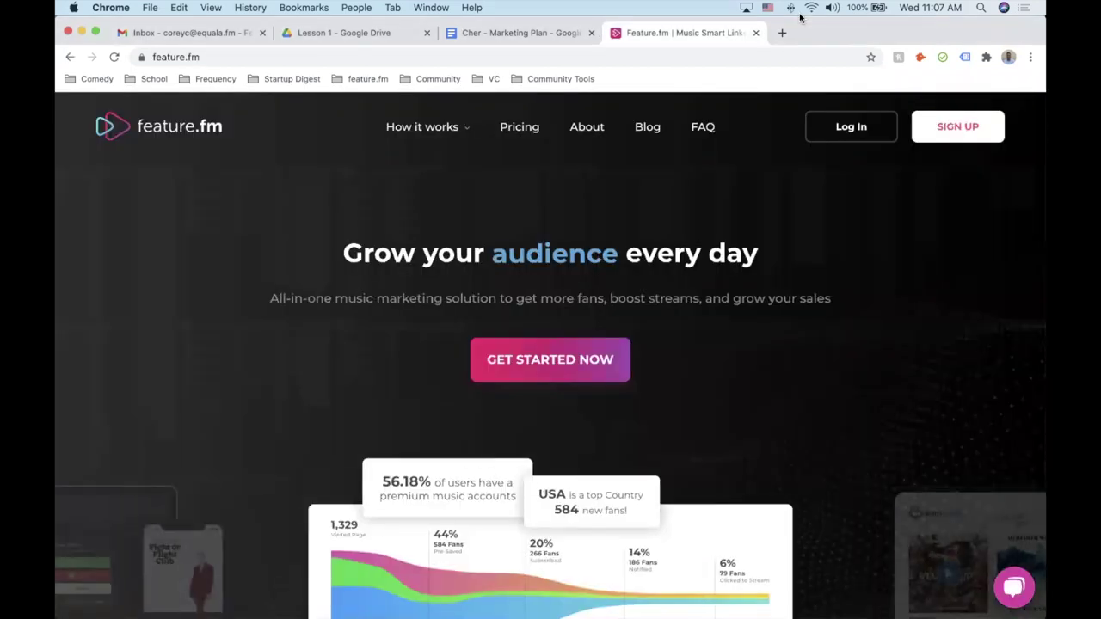
In the Cher - Marketing Plan doc, add an empty line after the 'release' lesson point.
{"action": "left_click", "coordinate": [503, 34]}
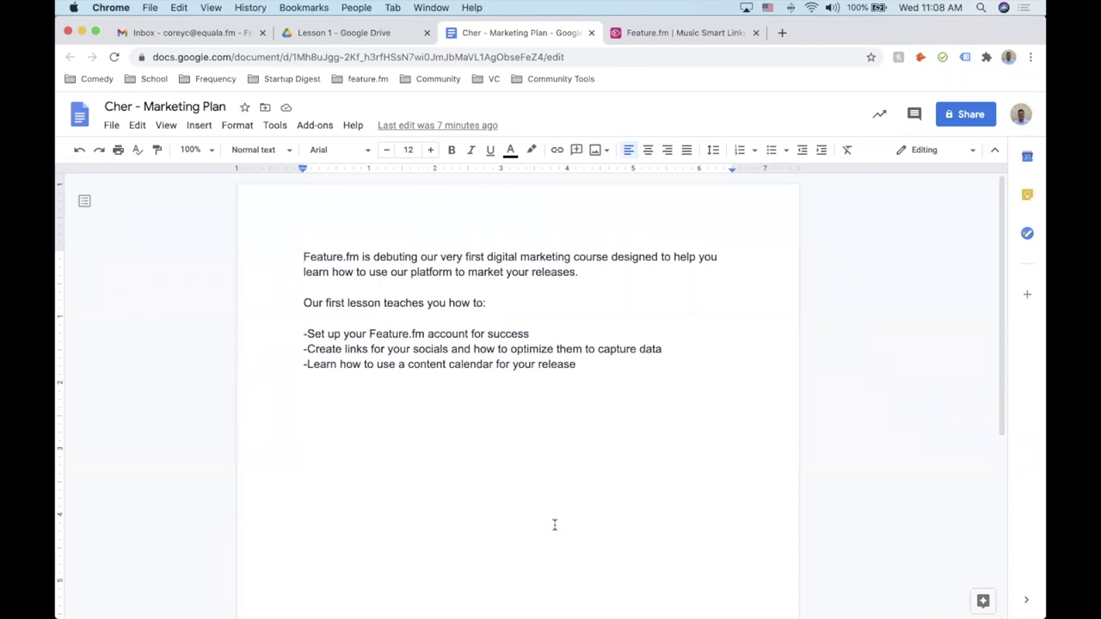
{"action": "left_click", "coordinate": [460, 456]}
{"action": "key", "text": "Return"}
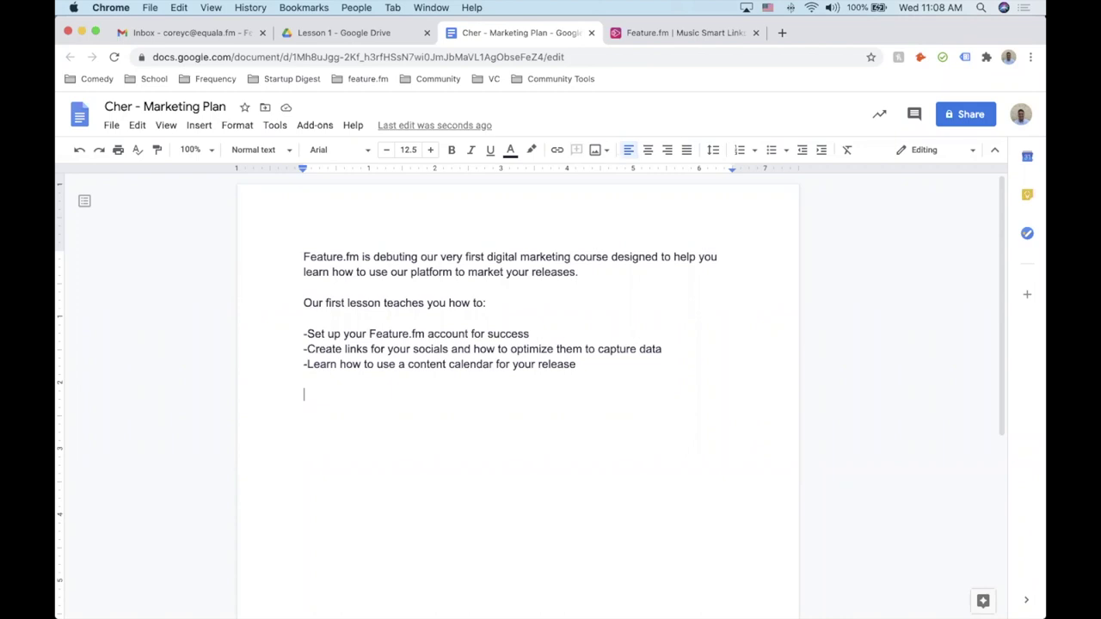
Add lines 'Artist: Cher', 'Name of the EP: Cher' and 'Distribution: Self-distribute'.
{"action": "type", "text": "Artist: Cher"}
{"action": "key", "text": "Return"}
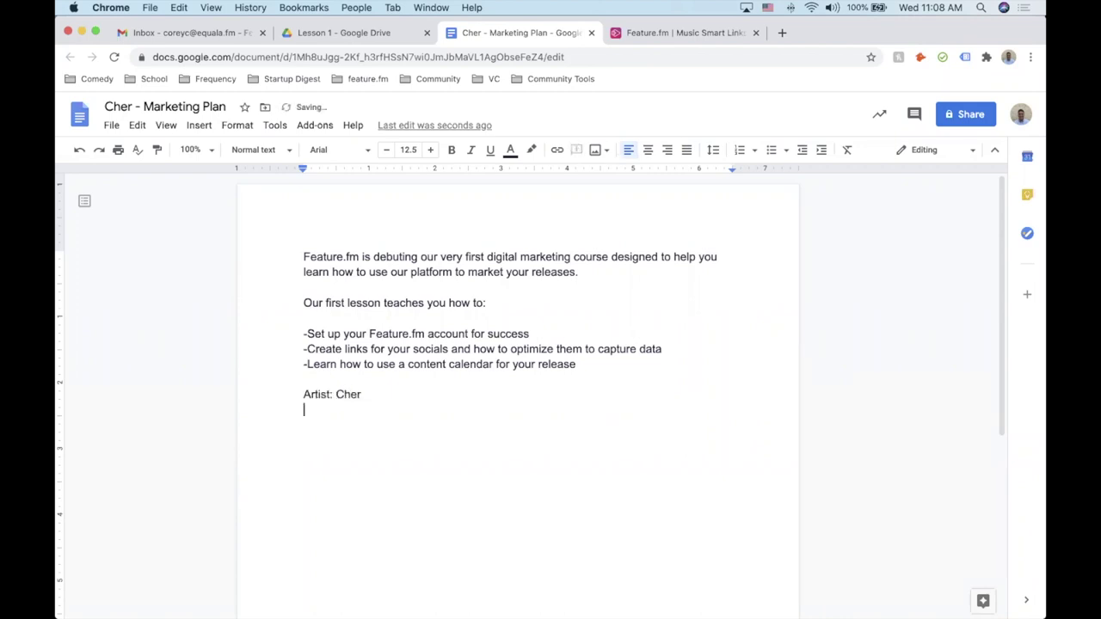
{"action": "type", "text": "Name of the E"}
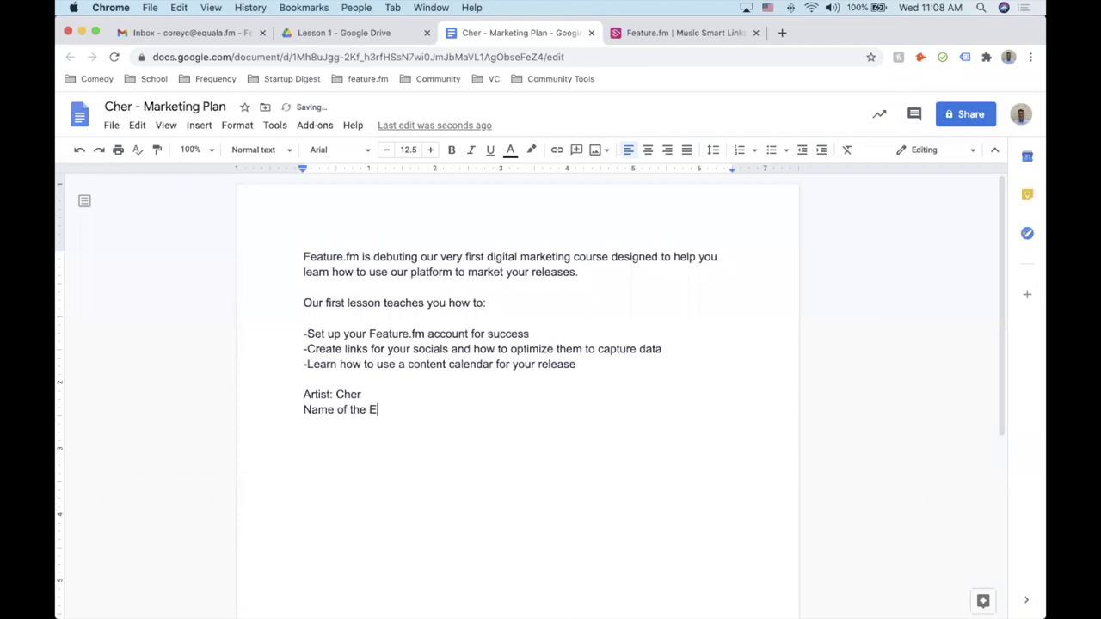
{"action": "type", "text": "P: Cher"}
{"action": "key", "text": "Return"}
{"action": "type", "text": "Distrbu"}
{"action": "key", "text": "BackSpace"}
{"action": "key", "text": "BackSpace"}
{"action": "key", "text": "BackSpace"}
{"action": "type", "text": "ribution:"}
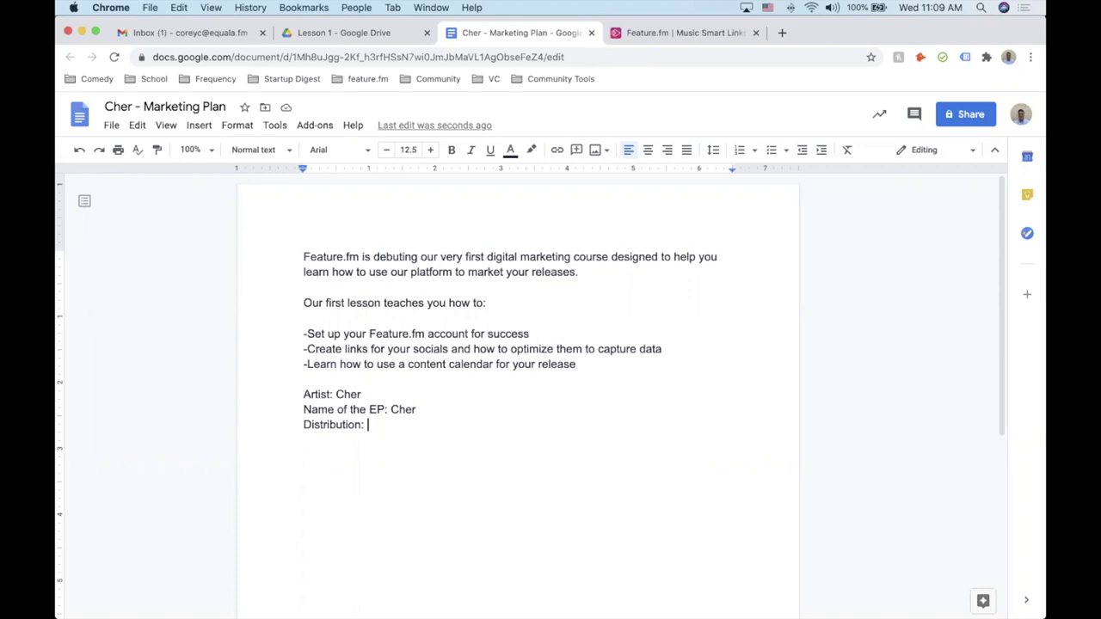
{"action": "type", "text": "Self-distribute"}
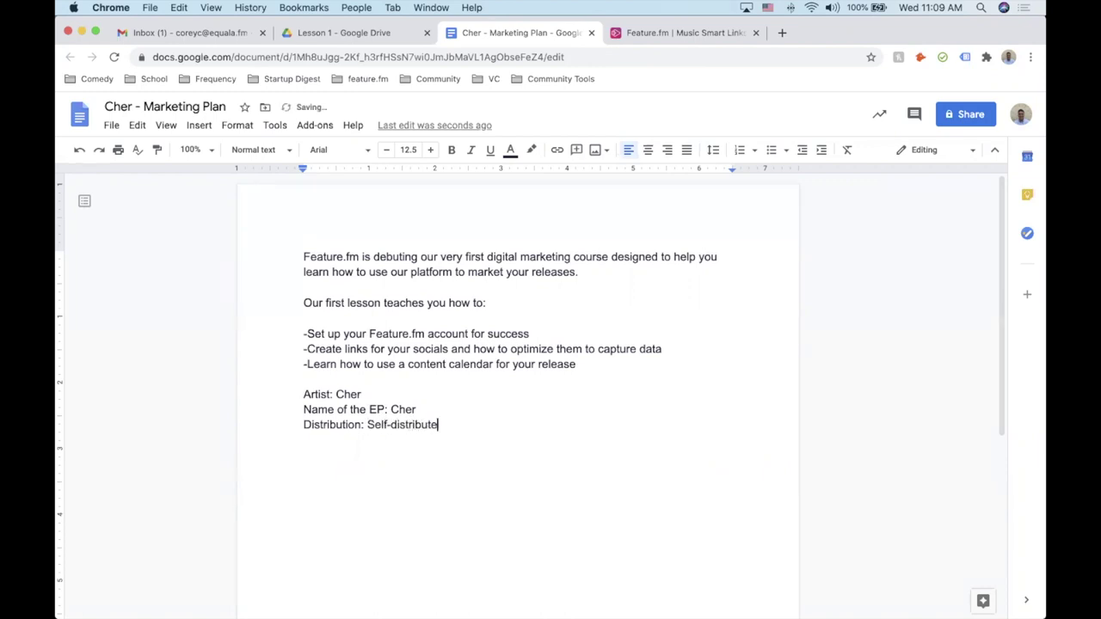
{"action": "key", "text": "Return"}
Add 'Type of Release: EP' and 'Release Date: December 31st, 2020' lines.
{"action": "type", "text": "Type of Release: EP"}
{"action": "key", "text": "Return"}
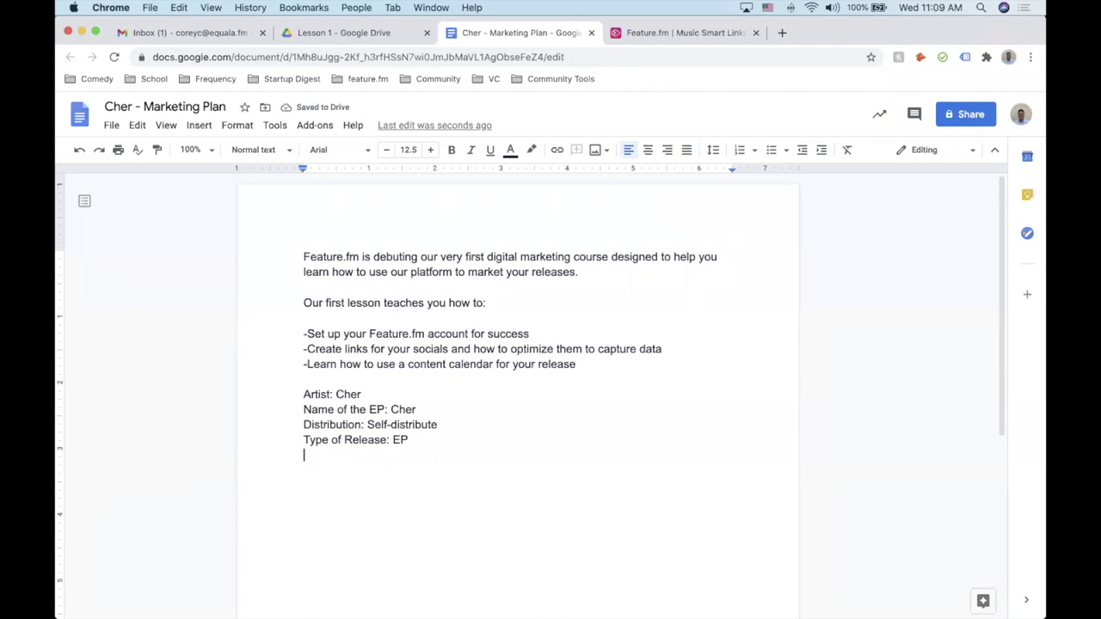
{"action": "type", "text": "Release Date: December 31st, 2020"}
{"action": "key", "text": "Return"}
{"action": "key", "text": "Return"}
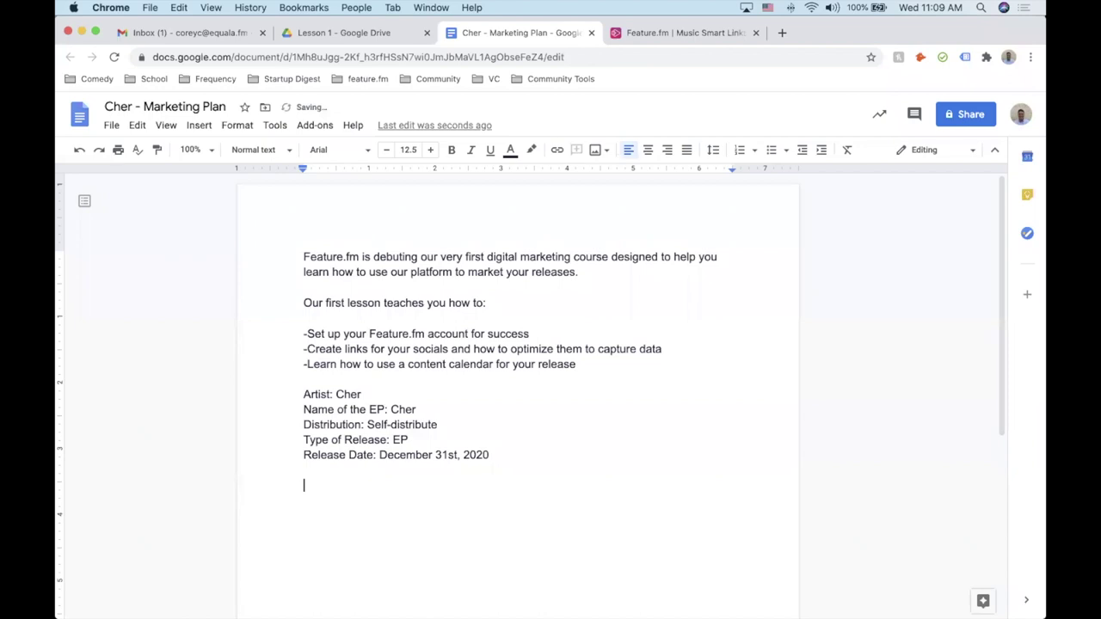
{"action": "key", "text": "BackSpace"}
{"action": "type", "text": "ISRC/UPC:"}
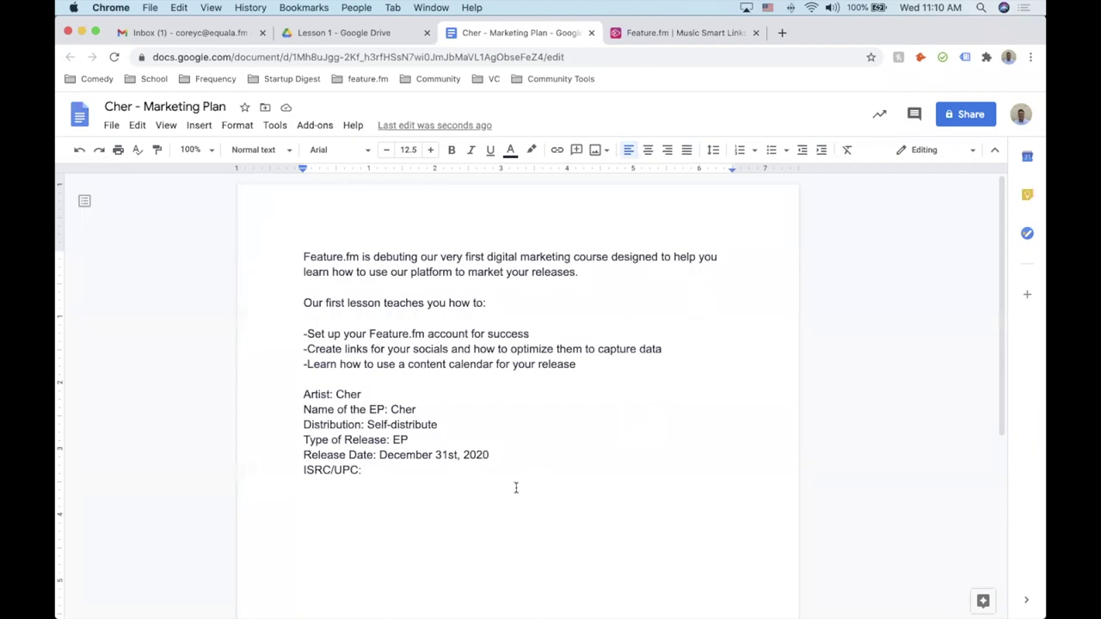
{"action": "type", "text": "748293488327484"}
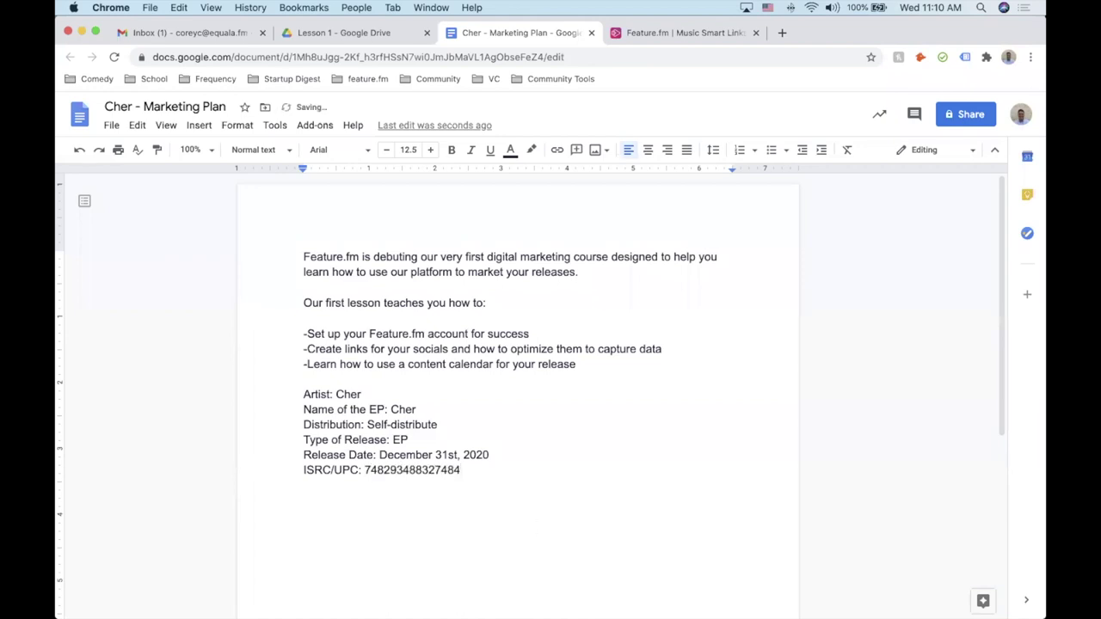
{"action": "key", "text": "Return"}
{"action": "key", "text": "Return"}
{"action": "type", "text": "November"}
{"action": "key", "text": "Return"}
{"action": "key", "text": "Return"}
Type the December heading and insert a Socials heading above November.
{"action": "type", "text": "December"}
{"action": "key", "text": "Return"}
{"action": "key", "text": "Return"}
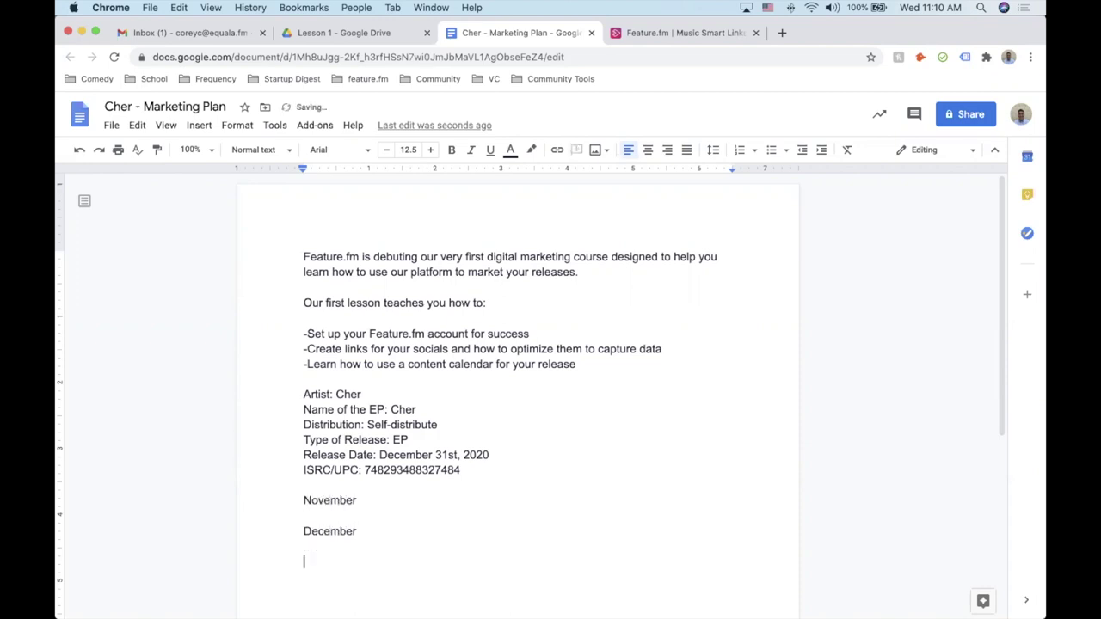
{"action": "double_click", "coordinate": [582, 484]}
{"action": "key", "text": "Return"}
{"action": "type", "text": "Socials"}
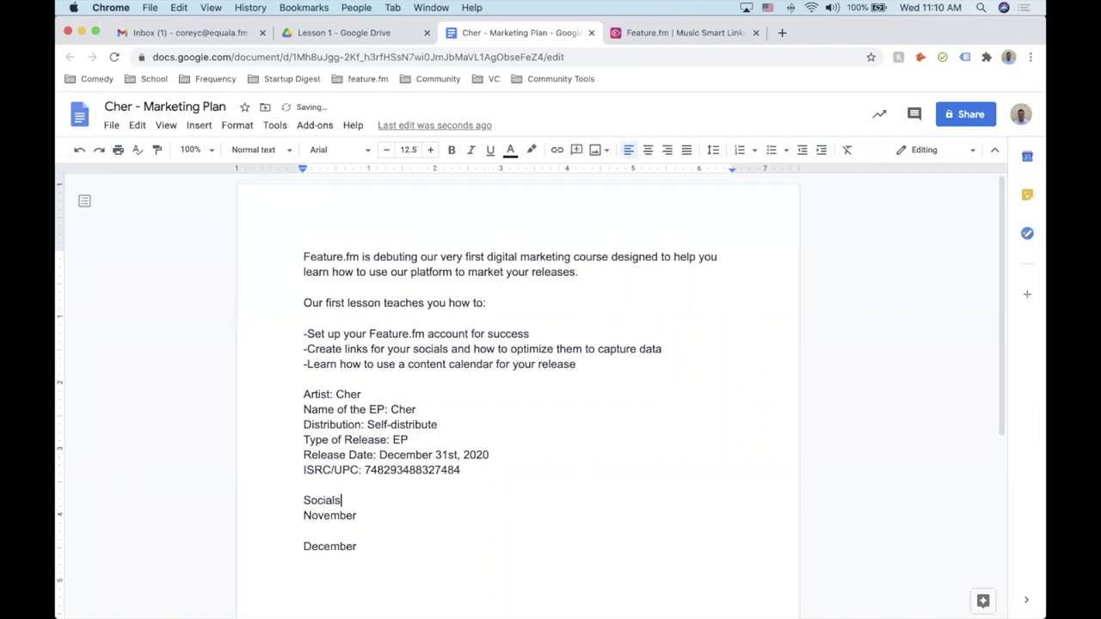
{"action": "key", "text": "Return"}
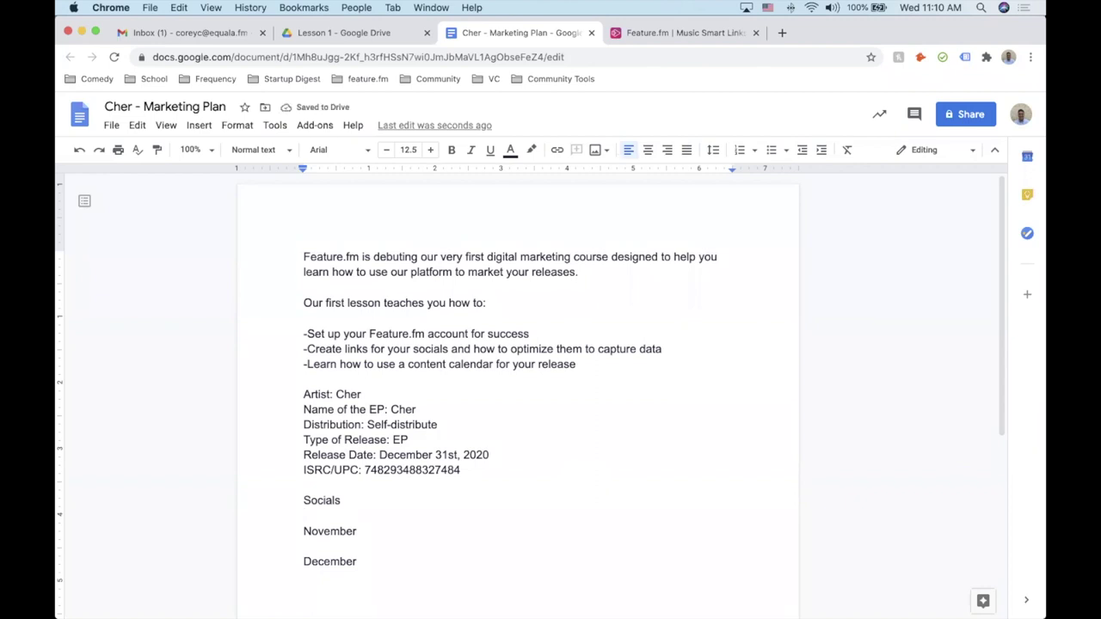
List Facebook, Twitter, Instagram, YouTube and TikTok under Socials.
{"action": "type", "text": "Facebook"}
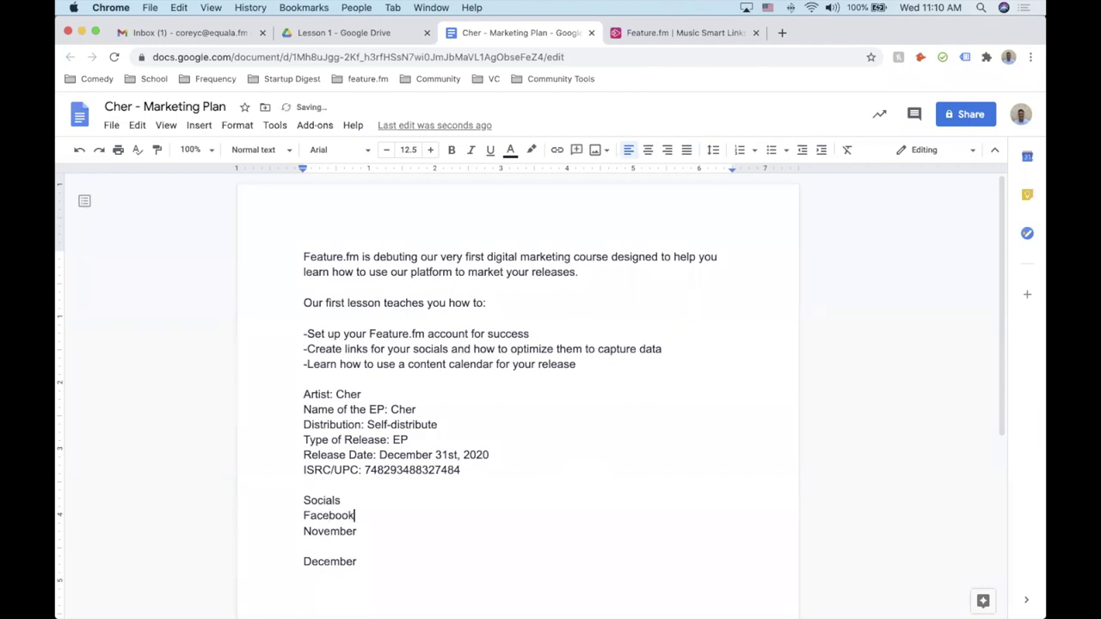
{"action": "key", "text": "Return"}
{"action": "type", "text": "Twitter"}
{"action": "key", "text": "Return"}
{"action": "type", "text": "Instagram"}
{"action": "key", "text": "Return"}
{"action": "type", "text": "YouTube"}
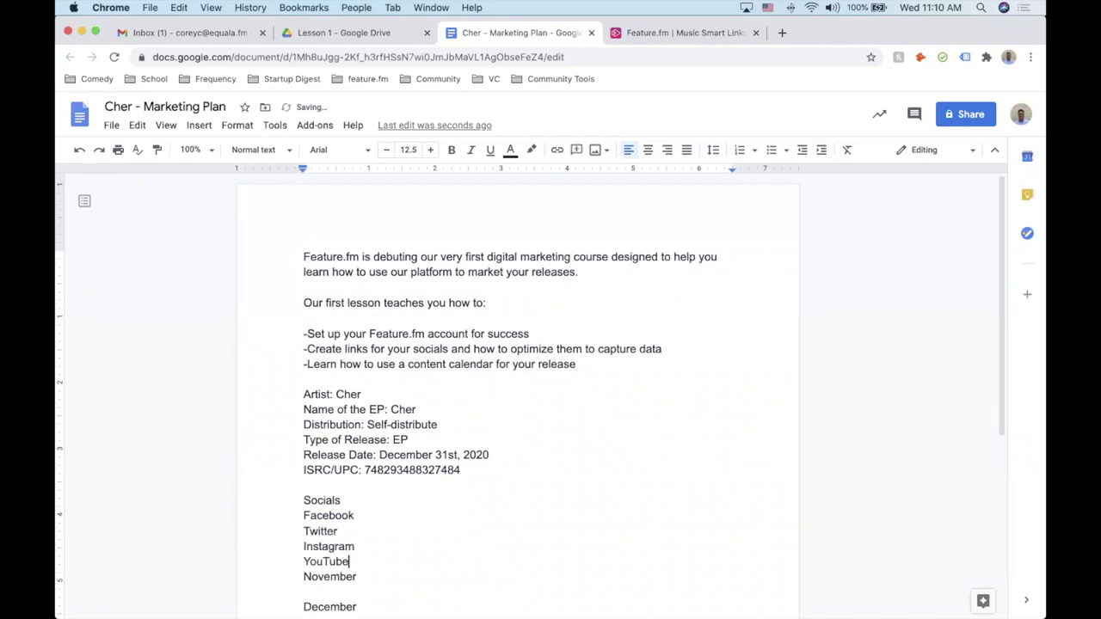
{"action": "key", "text": "Return"}
{"action": "type", "text": "TikTok"}
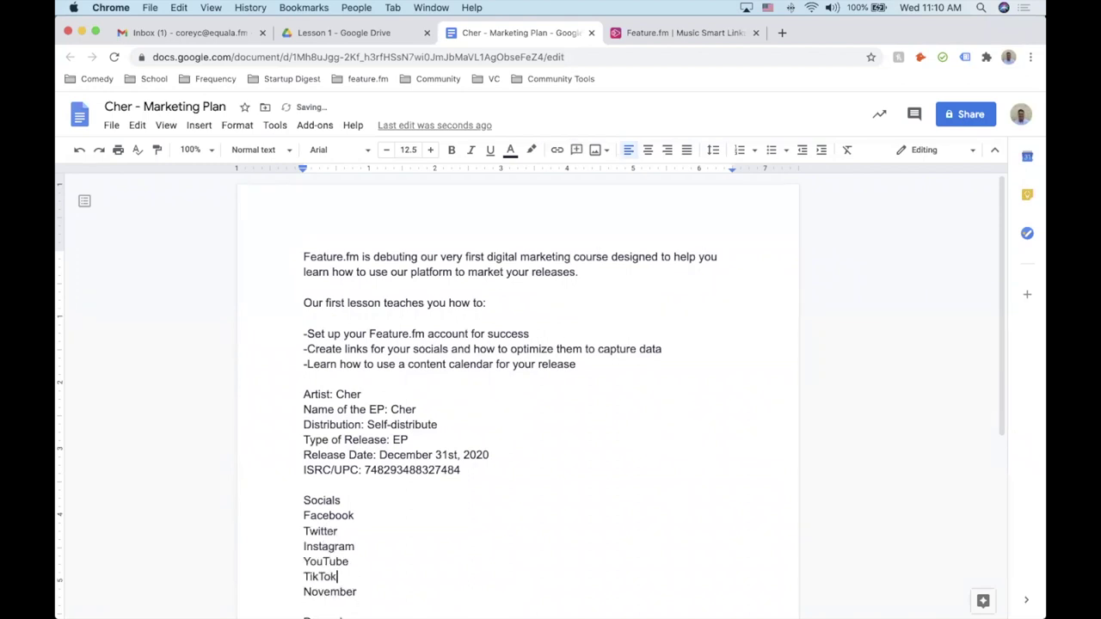
{"action": "scroll", "coordinate": [477, 433], "scroll_direction": "down", "scroll_amount": 5}
{"action": "key", "text": "Return"}
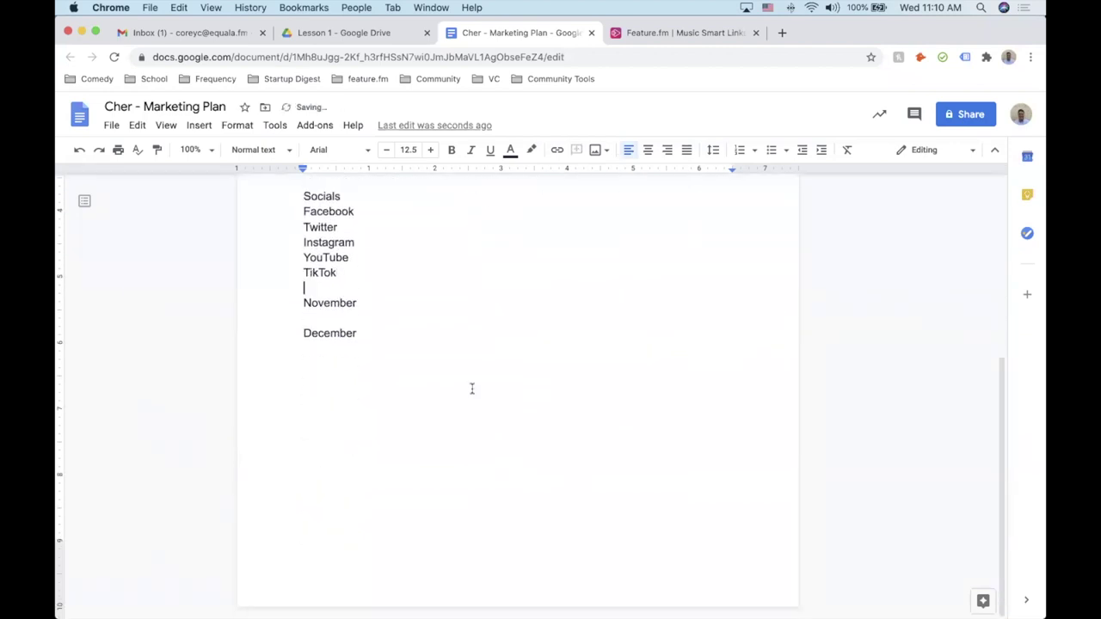
{"action": "key", "text": "Return"}
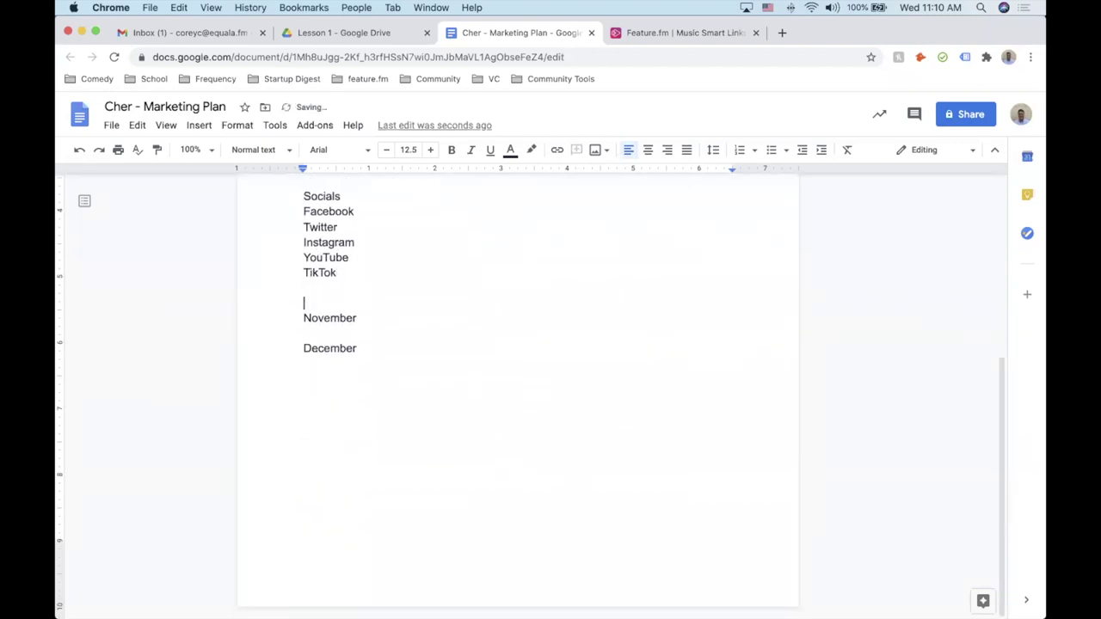
Add a Streaming Services heading listing Apple Music, Spotify and Pandora.
{"action": "type", "text": "Streaming SEr"}
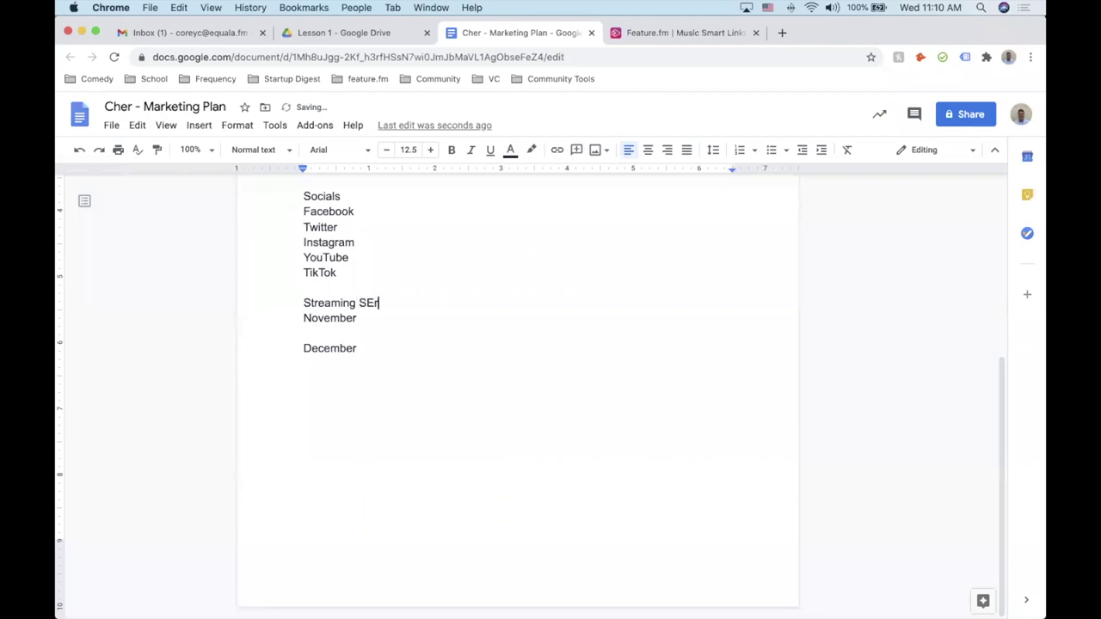
{"action": "key", "text": "BackSpace"}
{"action": "key", "text": "BackSpace"}
{"action": "type", "text": "ervices"}
{"action": "key", "text": "Return"}
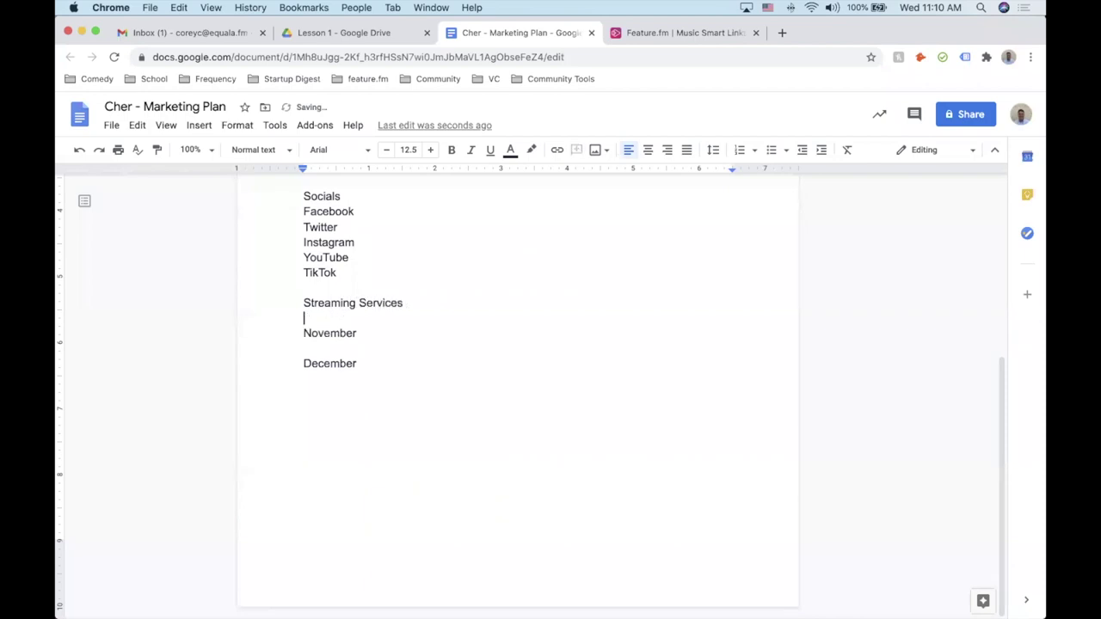
{"action": "type", "text": "Apple Music"}
{"action": "key", "text": "Return"}
{"action": "type", "text": "Spotify"}
{"action": "key", "text": "Return"}
{"action": "type", "text": "Pandora"}
{"action": "key", "text": "Return"}
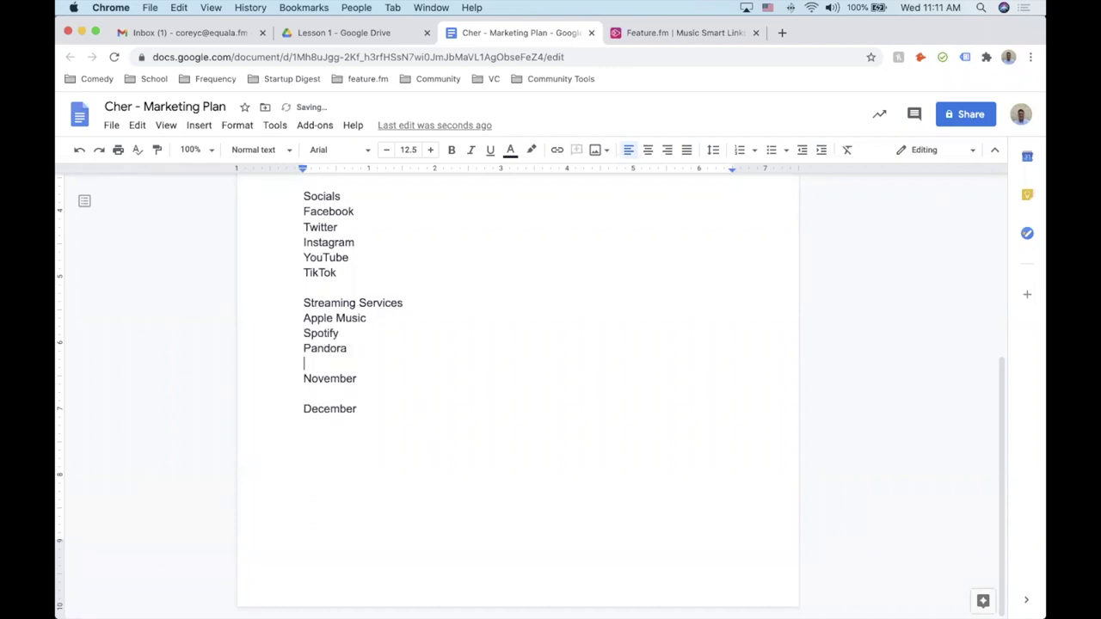
Continue the streaming list with Deezer, Tidal, Boomplay, Anghami and QQ.
{"action": "type", "text": "Deezer"}
{"action": "key", "text": "Return"}
{"action": "type", "text": "Tidal"}
{"action": "key", "text": "Return"}
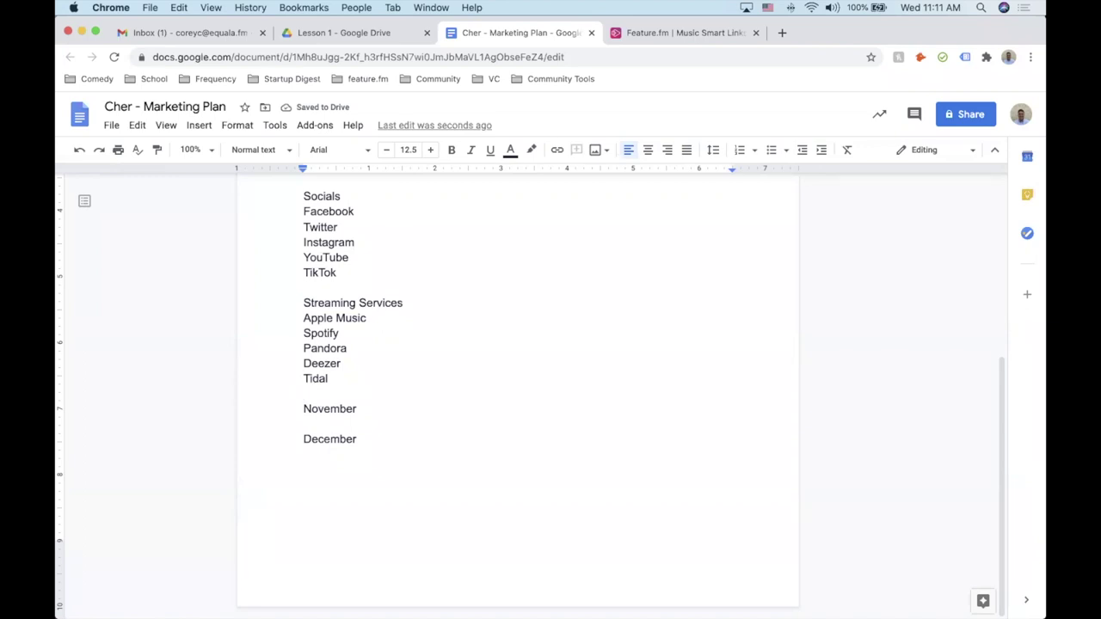
{"action": "type", "text": "Boomplay"}
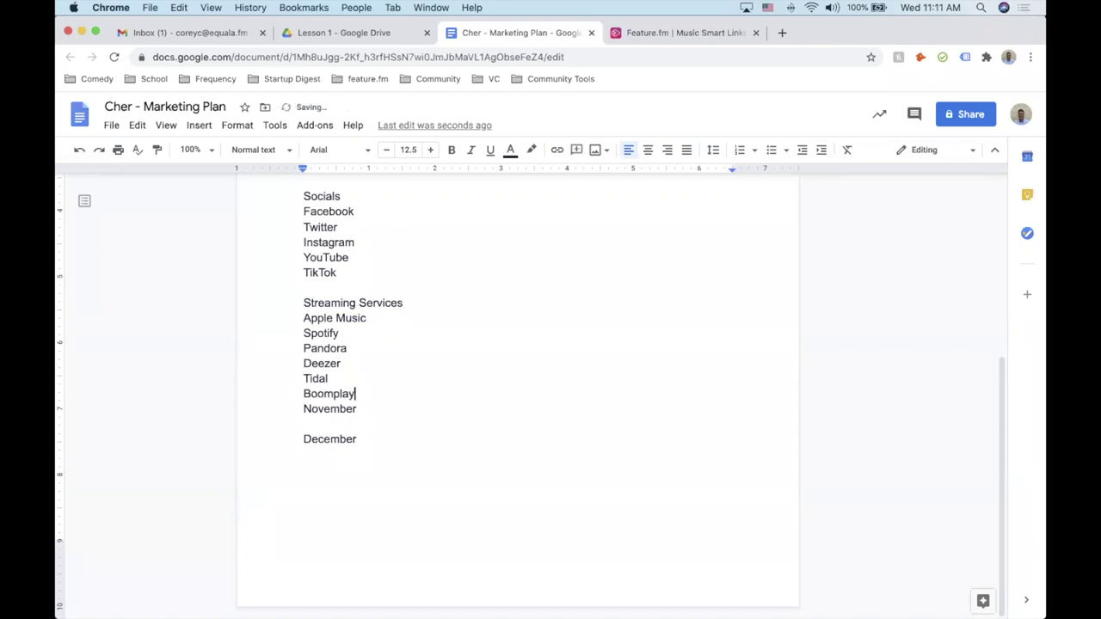
{"action": "key", "text": "Return"}
{"action": "type", "text": "Anghami"}
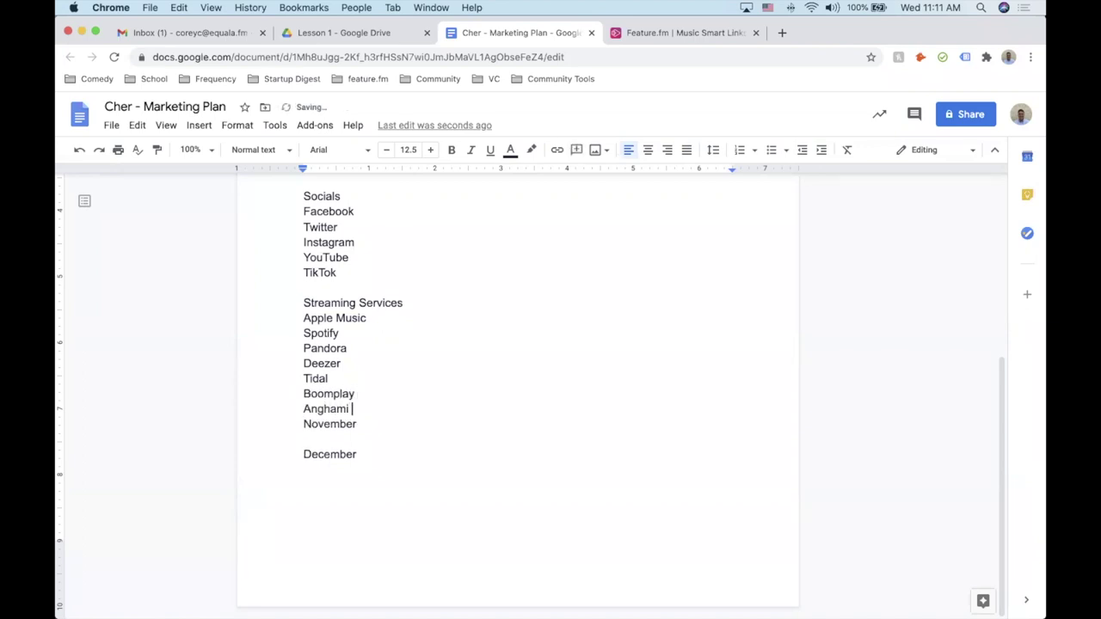
{"action": "key", "text": "Return"}
{"action": "type", "text": "QQ"}
{"action": "key", "text": "Return"}
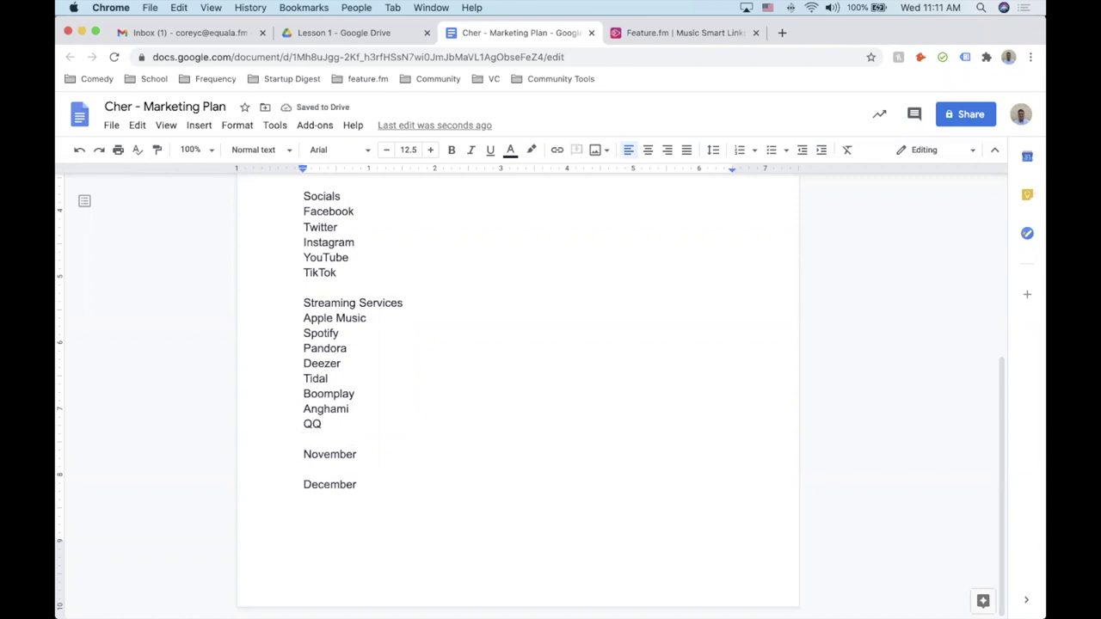
Add blank lines under Streaming Services and Socials, placing the cursor at Facebook's end.
{"action": "left_click", "coordinate": [425, 304]}
{"action": "key", "text": "Return"}
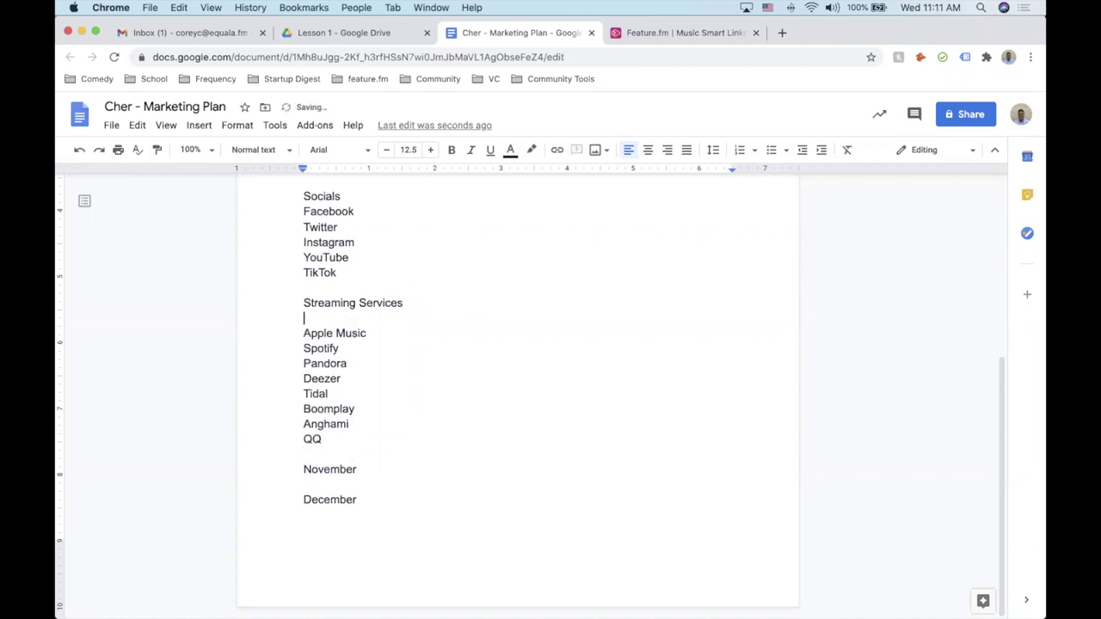
{"action": "scroll", "coordinate": [425, 304], "scroll_direction": "up", "scroll_amount": 3}
{"action": "left_click", "coordinate": [357, 325]}
{"action": "key", "text": "Return"}
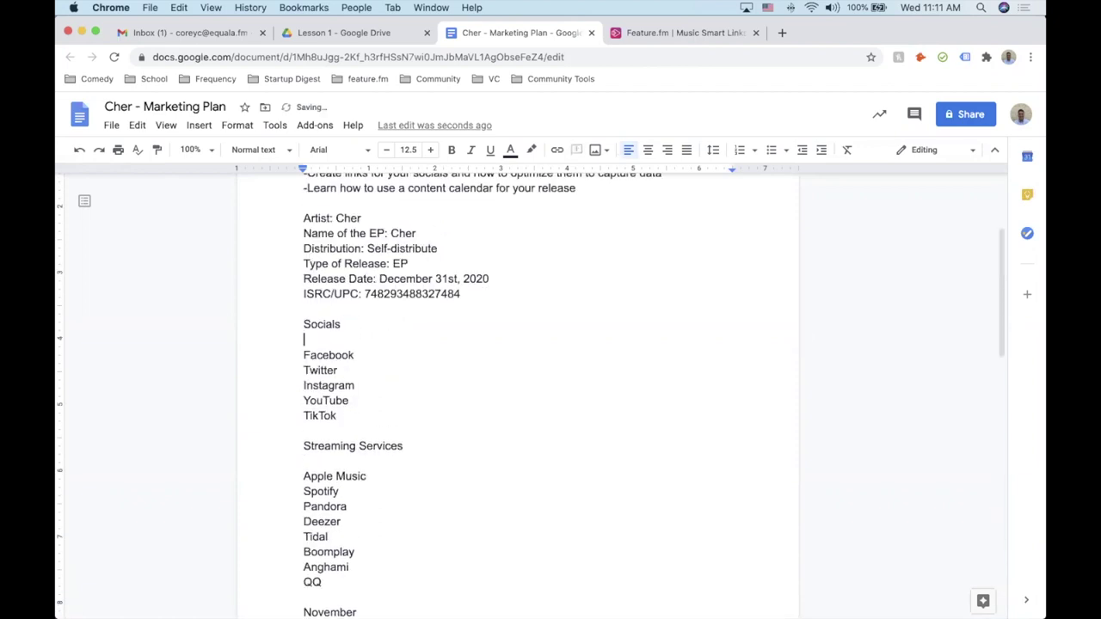
{"action": "left_click", "coordinate": [375, 360]}
{"action": "scroll", "coordinate": [550, 387], "scroll_direction": "up", "scroll_amount": 2}
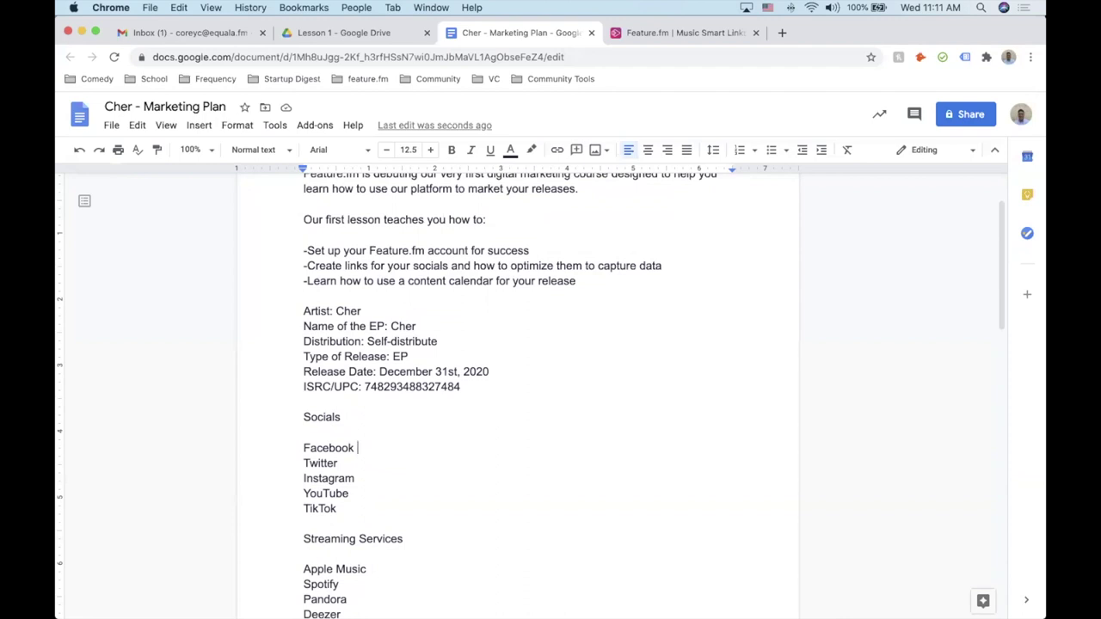
Log in to Feature.fm and open General settings' Default Link Settings tab.
{"action": "left_click", "coordinate": [679, 33]}
{"action": "left_click", "coordinate": [840, 127]}
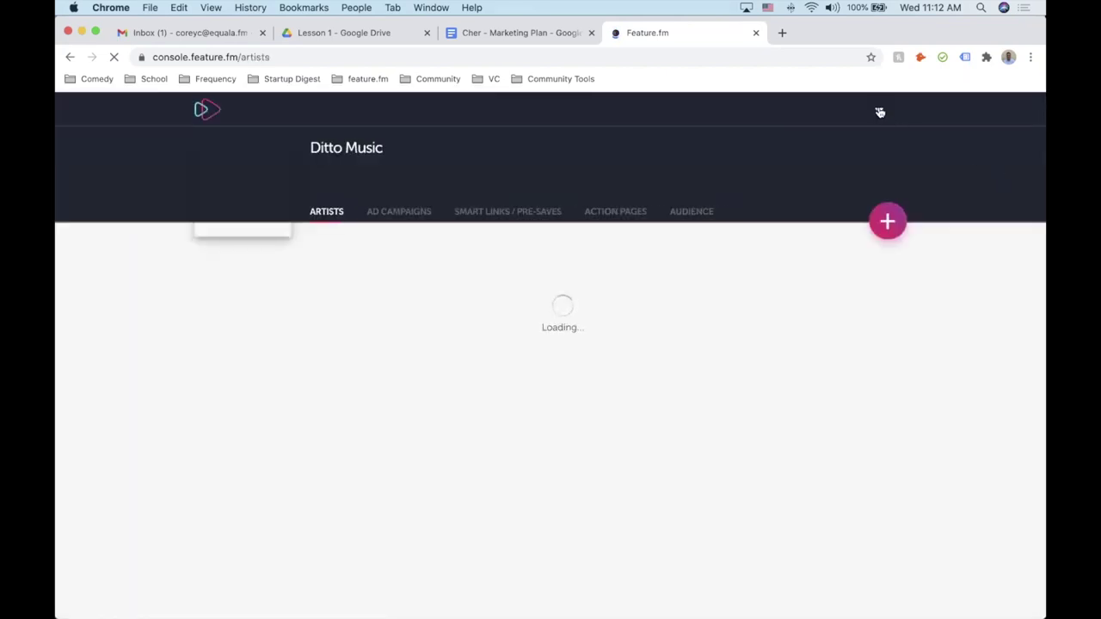
{"action": "left_click", "coordinate": [878, 110]}
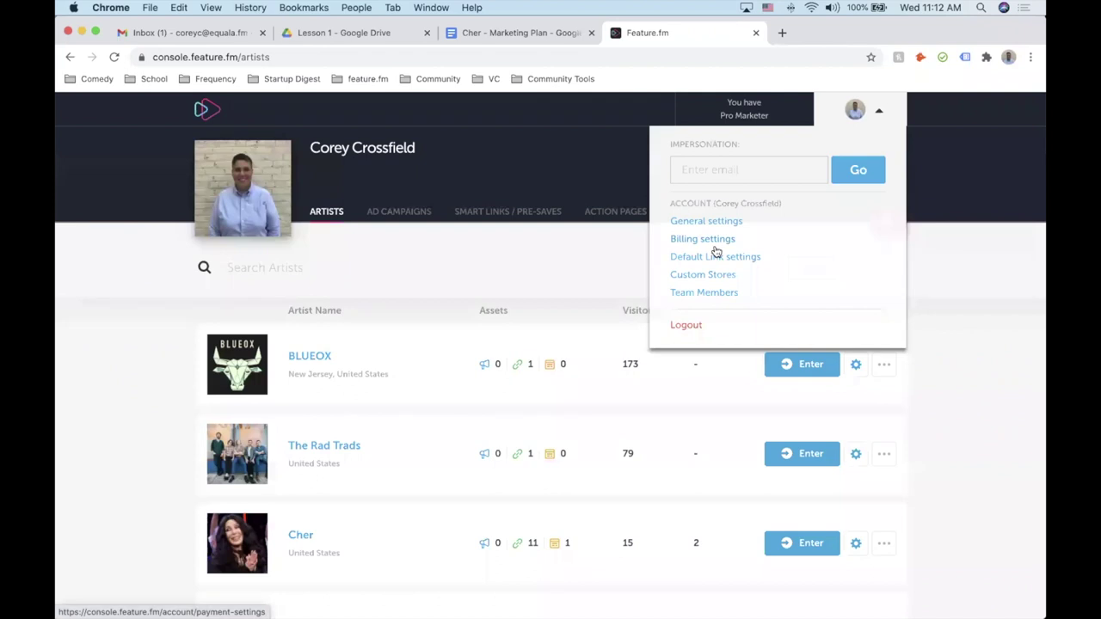
{"action": "left_click", "coordinate": [716, 229]}
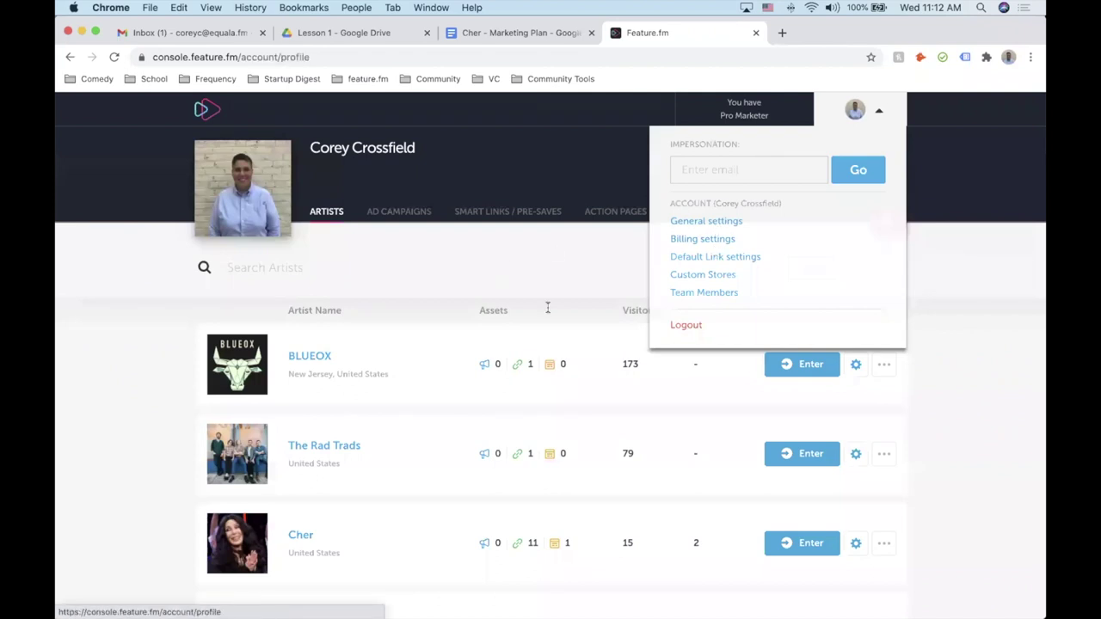
{"action": "scroll", "coordinate": [568, 369], "scroll_direction": "down", "scroll_amount": 1}
{"action": "scroll", "coordinate": [568, 369], "scroll_direction": "down", "scroll_amount": 3}
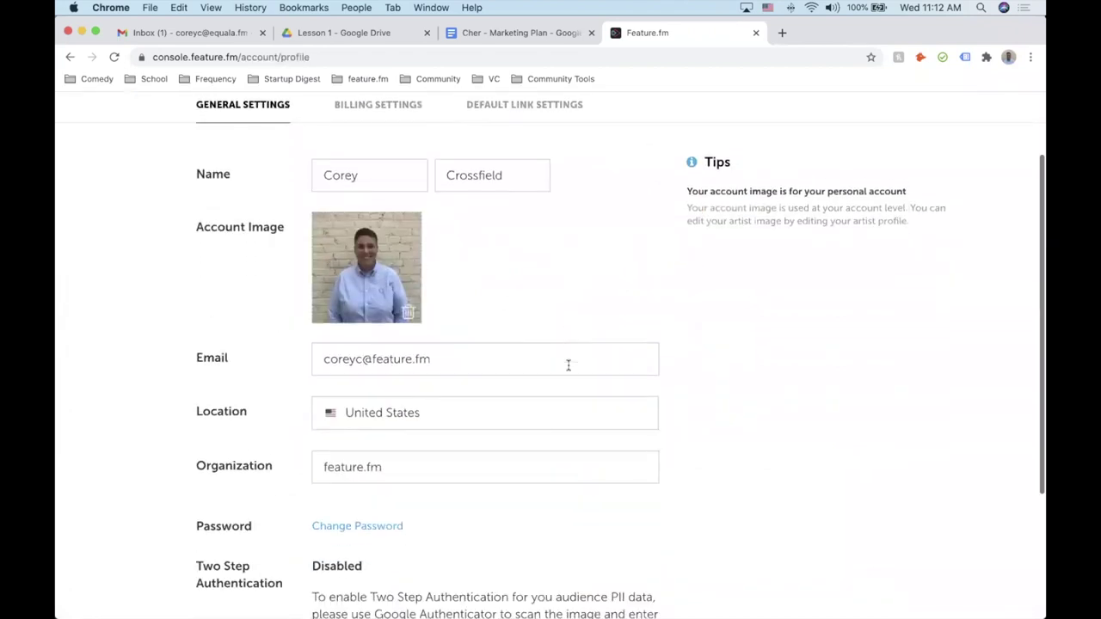
{"action": "scroll", "coordinate": [567, 369], "scroll_direction": "up", "scroll_amount": 3}
{"action": "scroll", "coordinate": [567, 369], "scroll_direction": "up", "scroll_amount": 2}
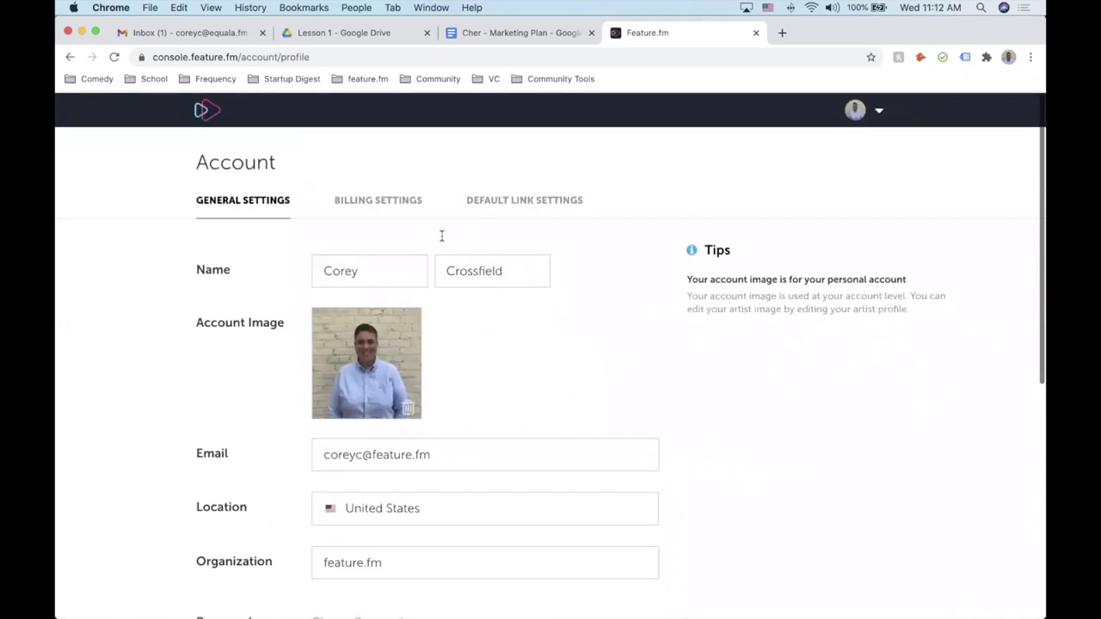
{"action": "left_click", "coordinate": [545, 199]}
{"action": "scroll", "coordinate": [641, 399], "scroll_direction": "down", "scroll_amount": 1}
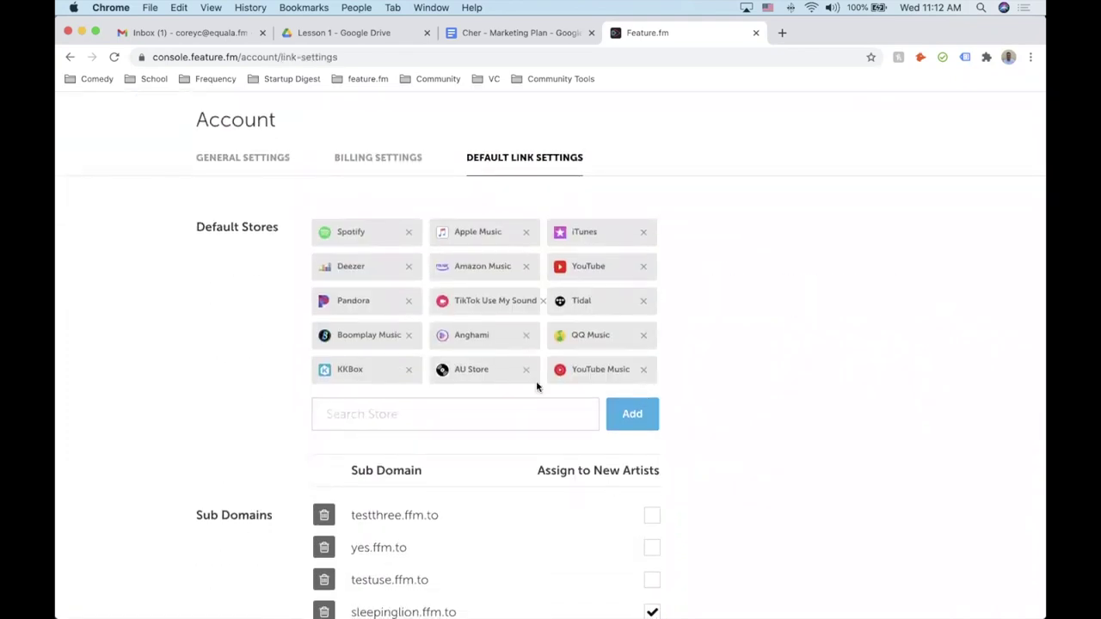
Remove KKBox, AU Store and YouTube from the default stores.
{"action": "left_click", "coordinate": [409, 369]}
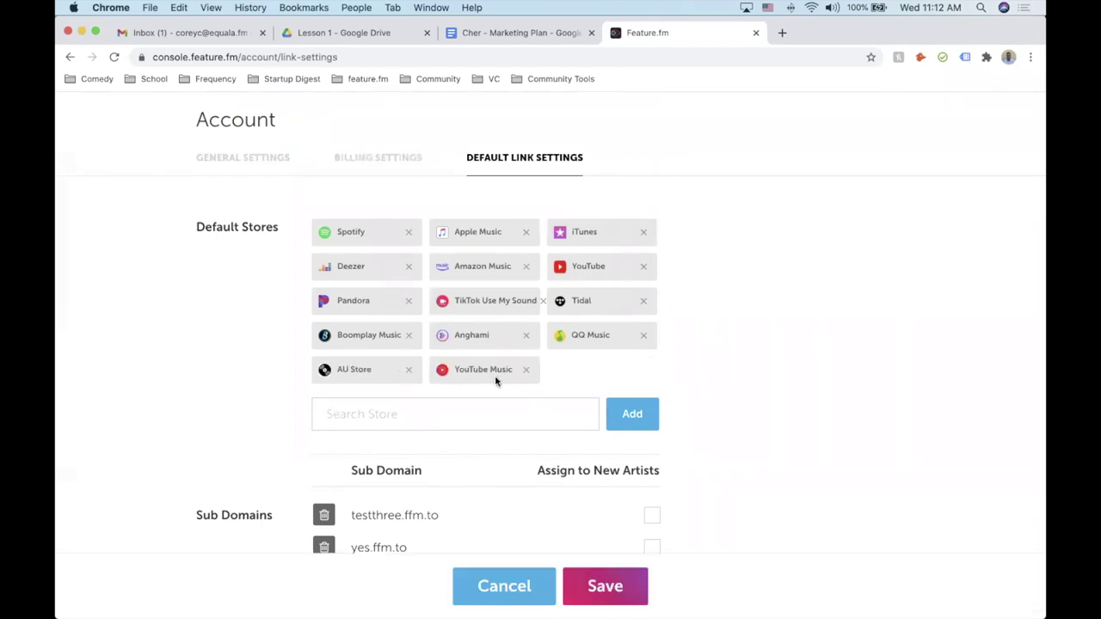
{"action": "left_click", "coordinate": [409, 369]}
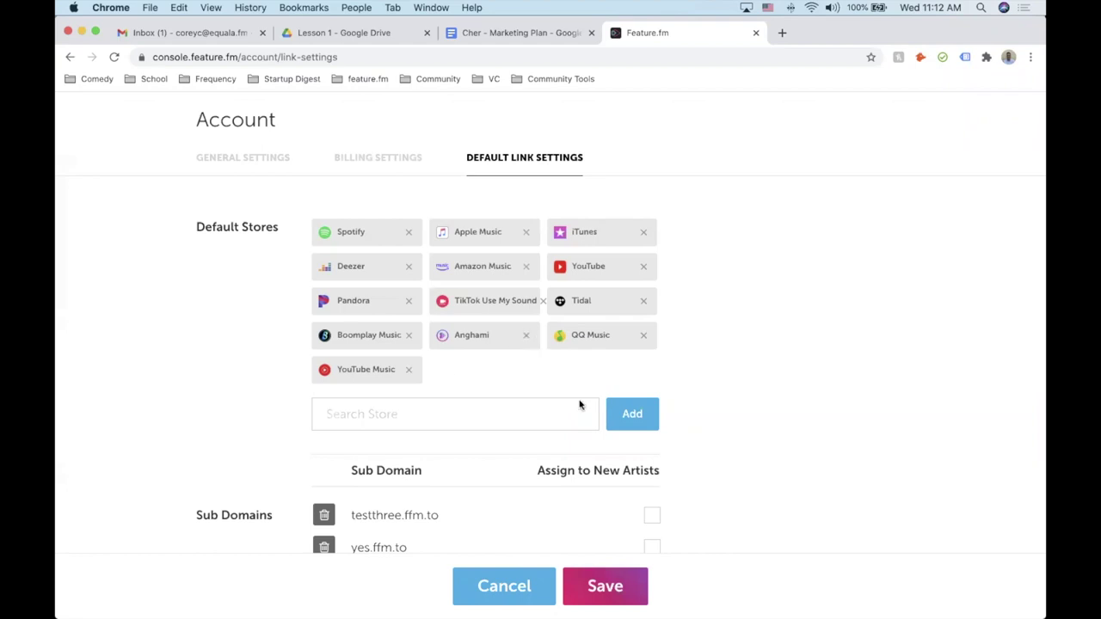
{"action": "left_click", "coordinate": [644, 268]}
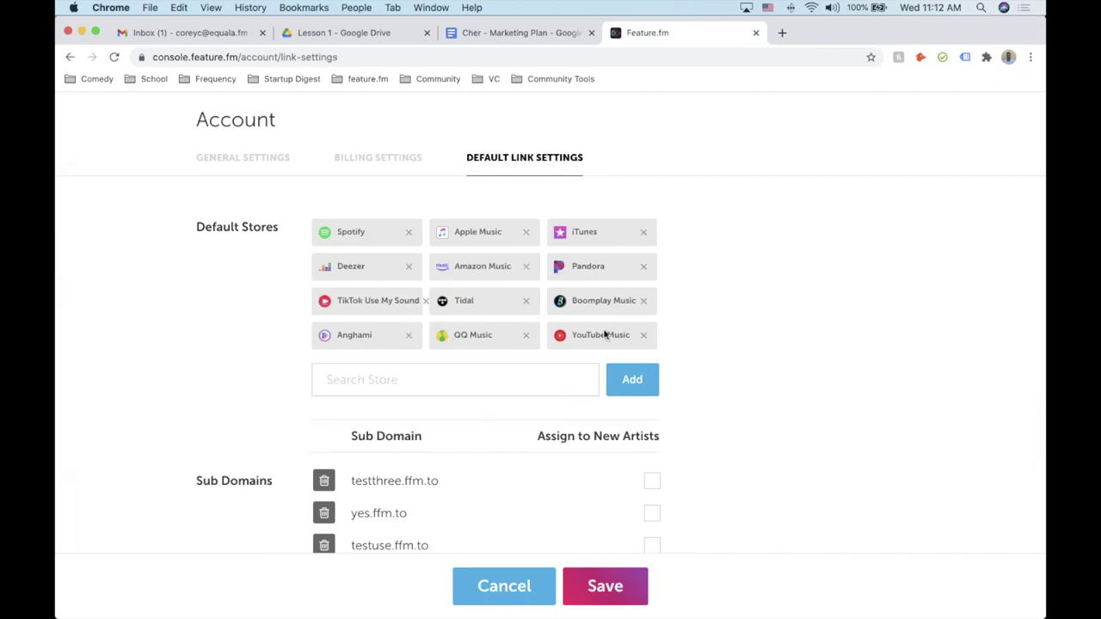
{"action": "scroll", "coordinate": [474, 524], "scroll_direction": "down", "scroll_amount": 5}
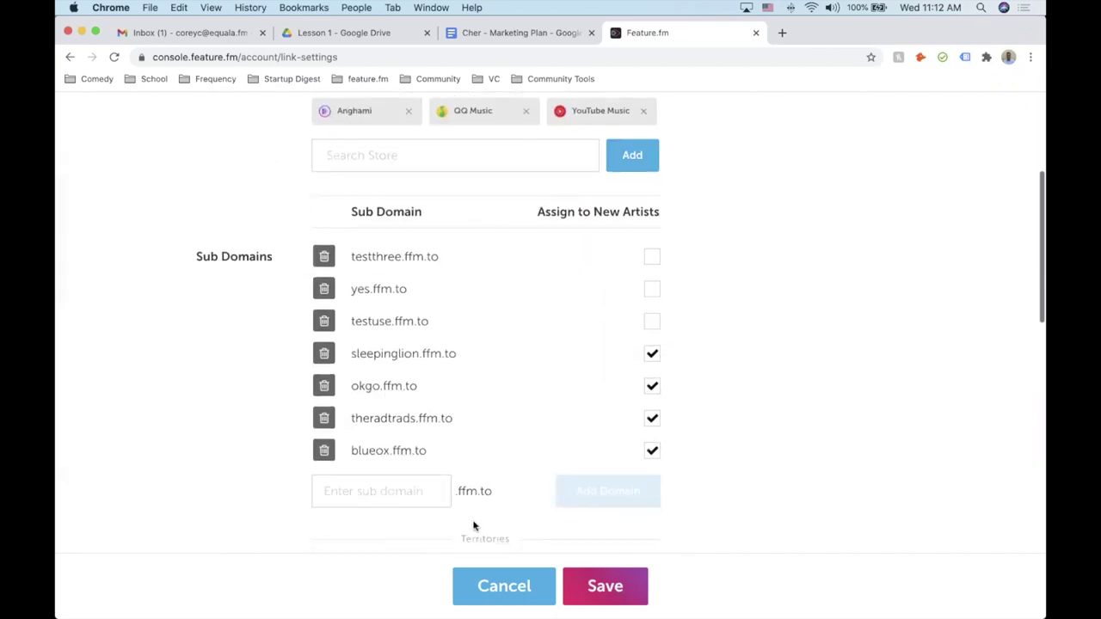
Add the cher.ffm.to sub domain and assign it to new artists.
{"action": "left_click", "coordinate": [413, 490]}
{"action": "type", "text": "cher"}
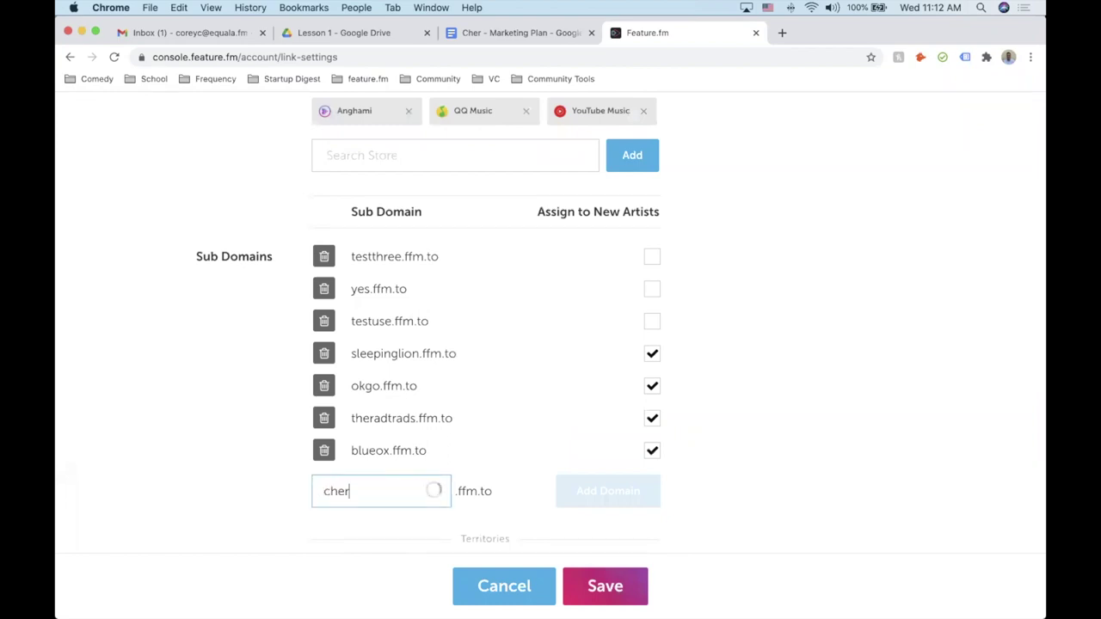
{"action": "left_click", "coordinate": [622, 500]}
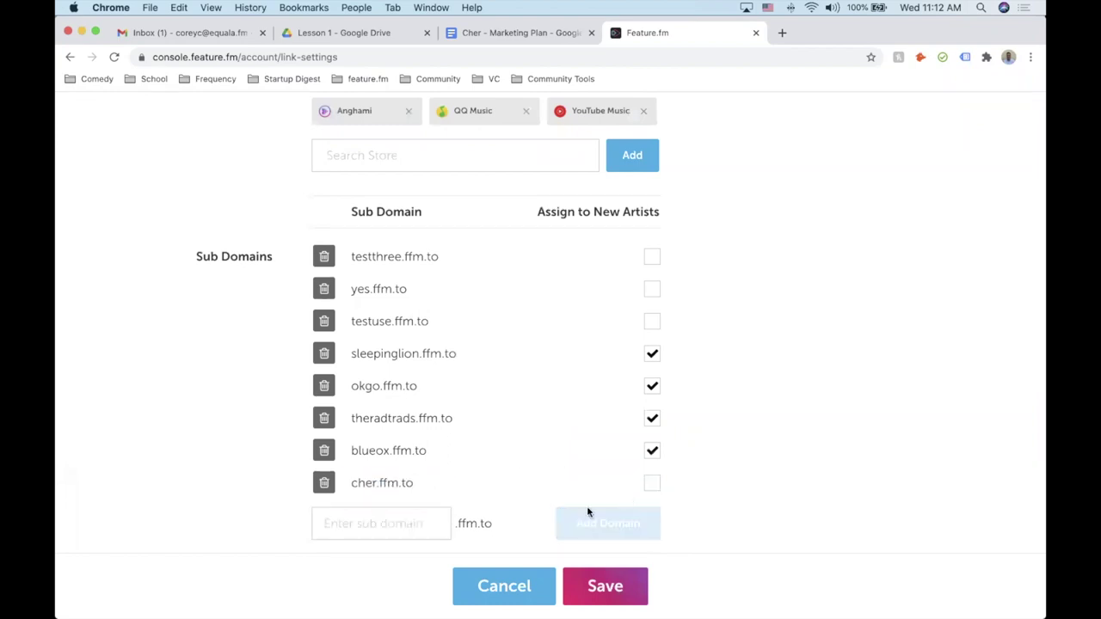
{"action": "left_click", "coordinate": [651, 485]}
{"action": "scroll", "coordinate": [686, 488], "scroll_direction": "down", "scroll_amount": 7}
{"action": "scroll", "coordinate": [686, 489], "scroll_direction": "down", "scroll_amount": 2}
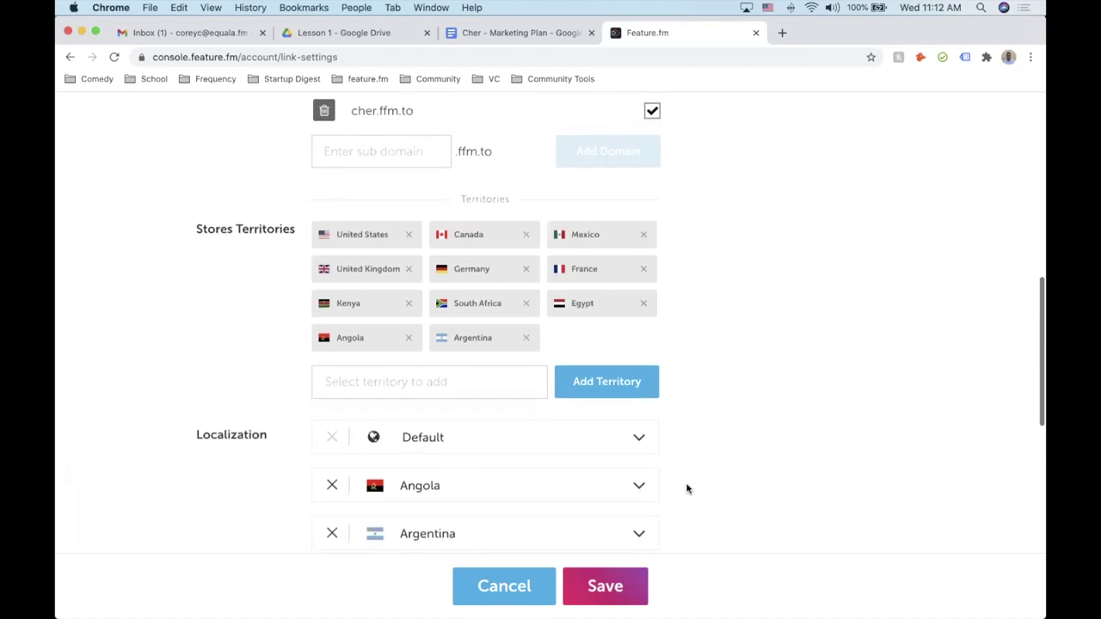
Remove every store territory except United States, from Kenya through Argentina.
{"action": "left_click", "coordinate": [409, 303]}
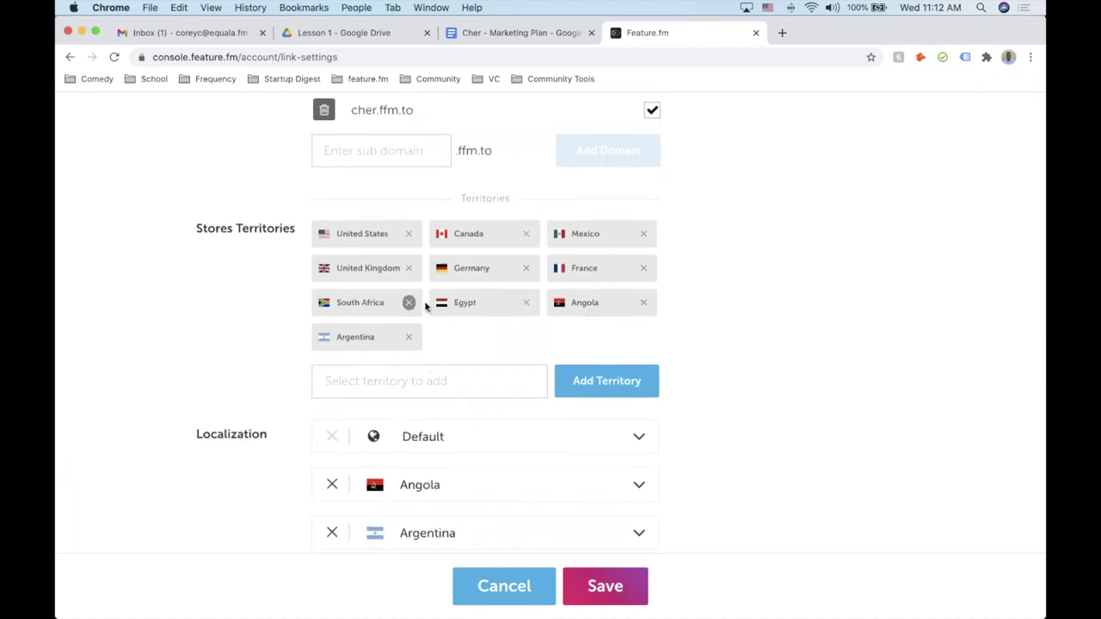
{"action": "left_click", "coordinate": [408, 303]}
{"action": "left_click", "coordinate": [410, 304]}
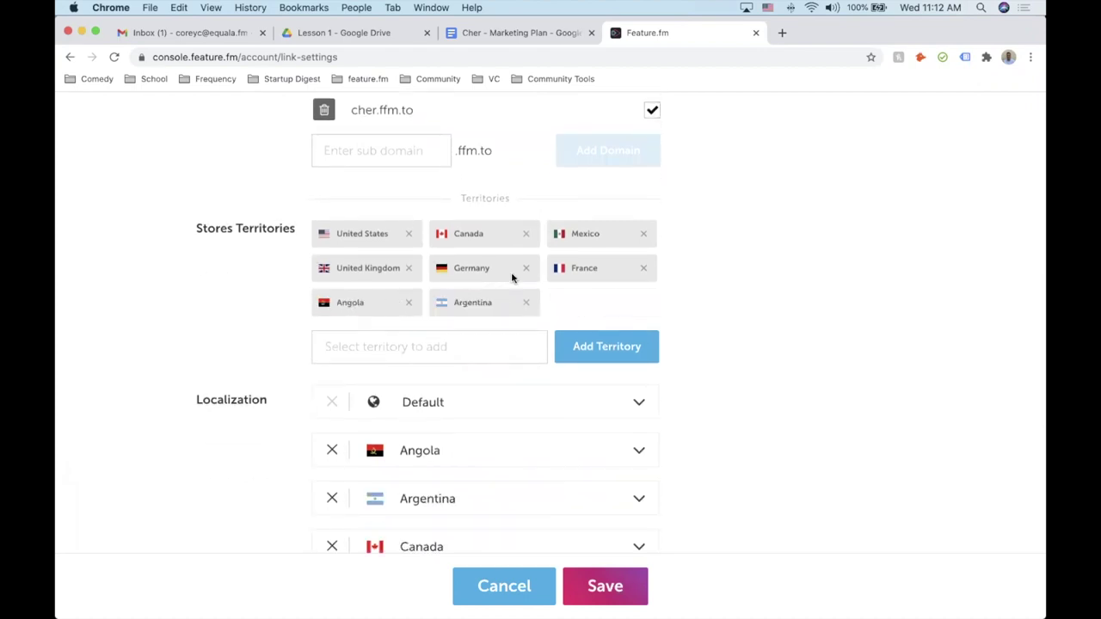
{"action": "left_click", "coordinate": [526, 268]}
{"action": "left_click", "coordinate": [526, 268]}
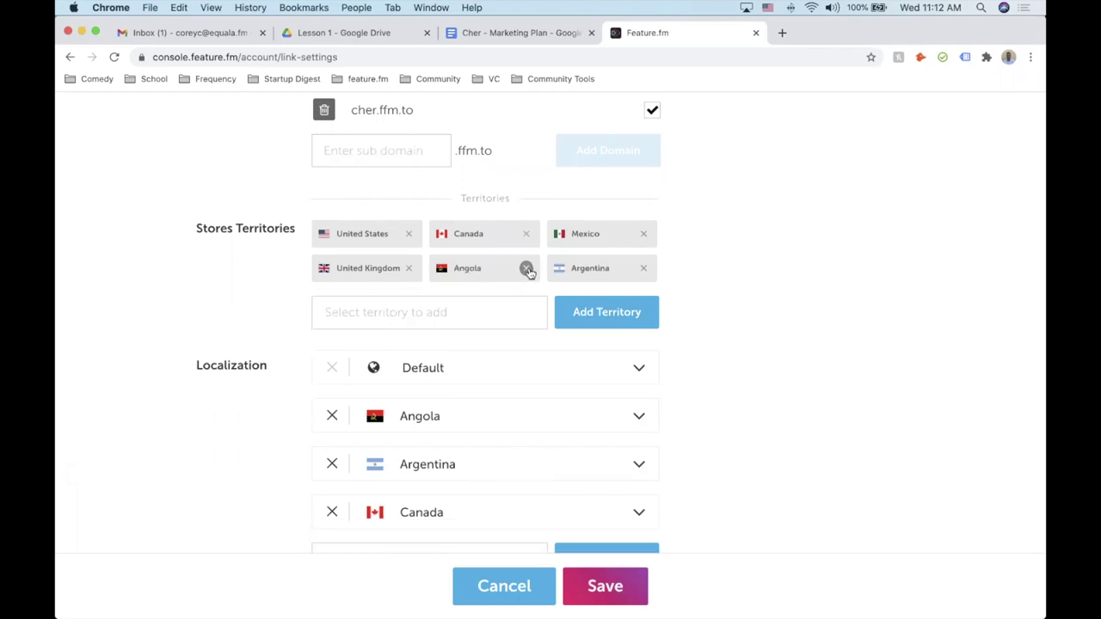
{"action": "left_click", "coordinate": [526, 268]}
{"action": "left_click", "coordinate": [409, 268]}
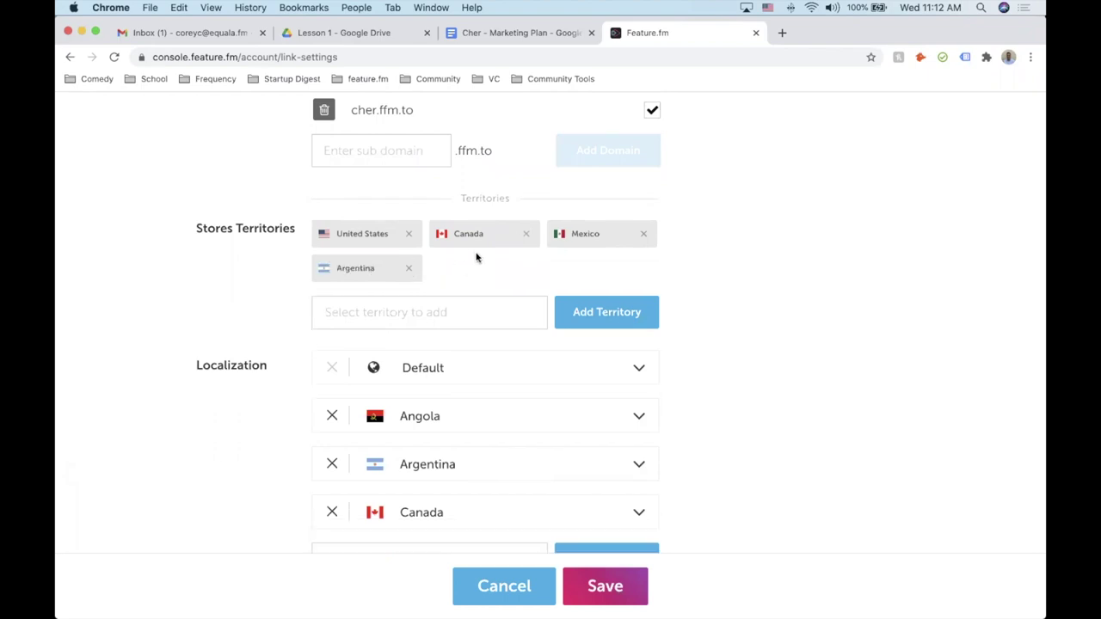
{"action": "left_click", "coordinate": [526, 233]}
{"action": "left_click", "coordinate": [526, 233]}
{"action": "left_click", "coordinate": [526, 234]}
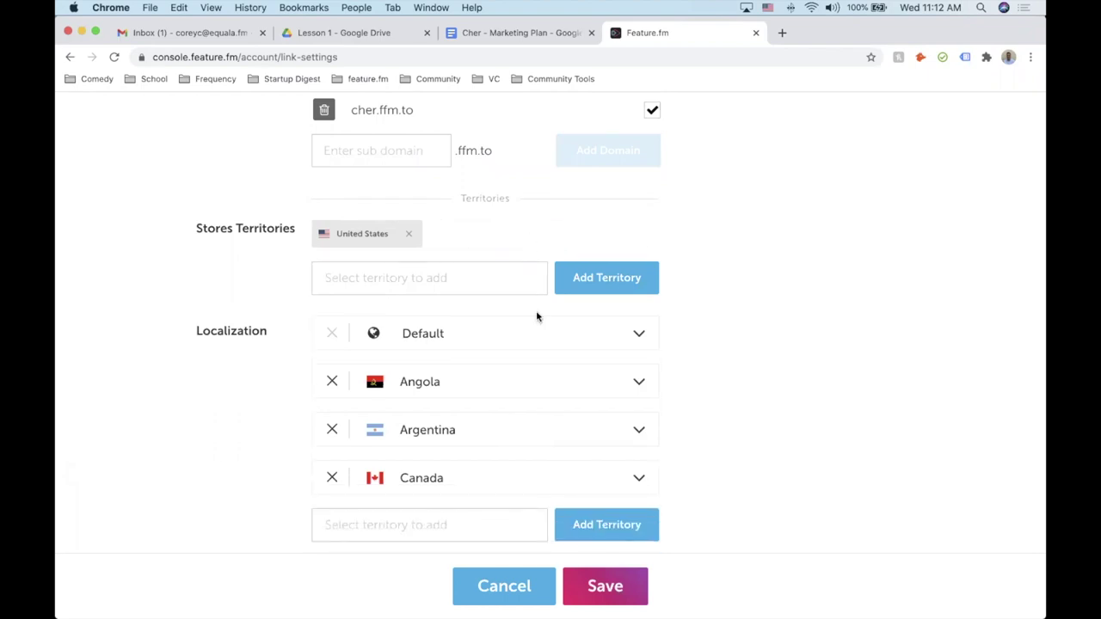
{"action": "scroll", "coordinate": [536, 315], "scroll_direction": "down", "scroll_amount": 3}
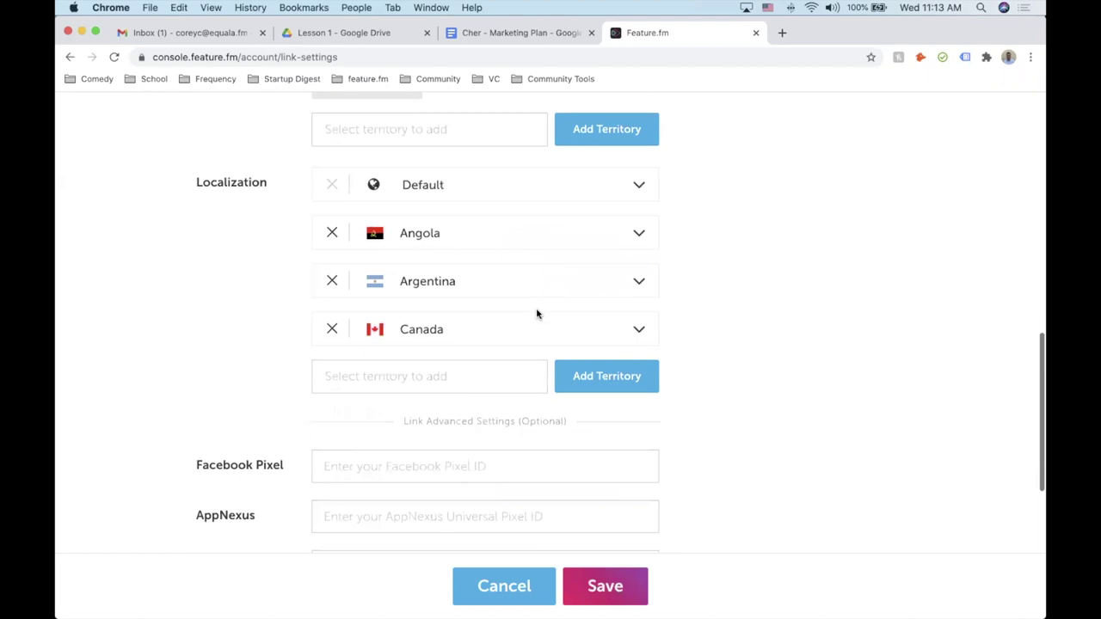
Remove the Angola, Argentina and Canada localizations, leaving only Default.
{"action": "left_click", "coordinate": [332, 234]}
{"action": "left_click", "coordinate": [331, 243]}
{"action": "left_click", "coordinate": [331, 244]}
{"action": "scroll", "coordinate": [427, 323], "scroll_direction": "down", "scroll_amount": 5}
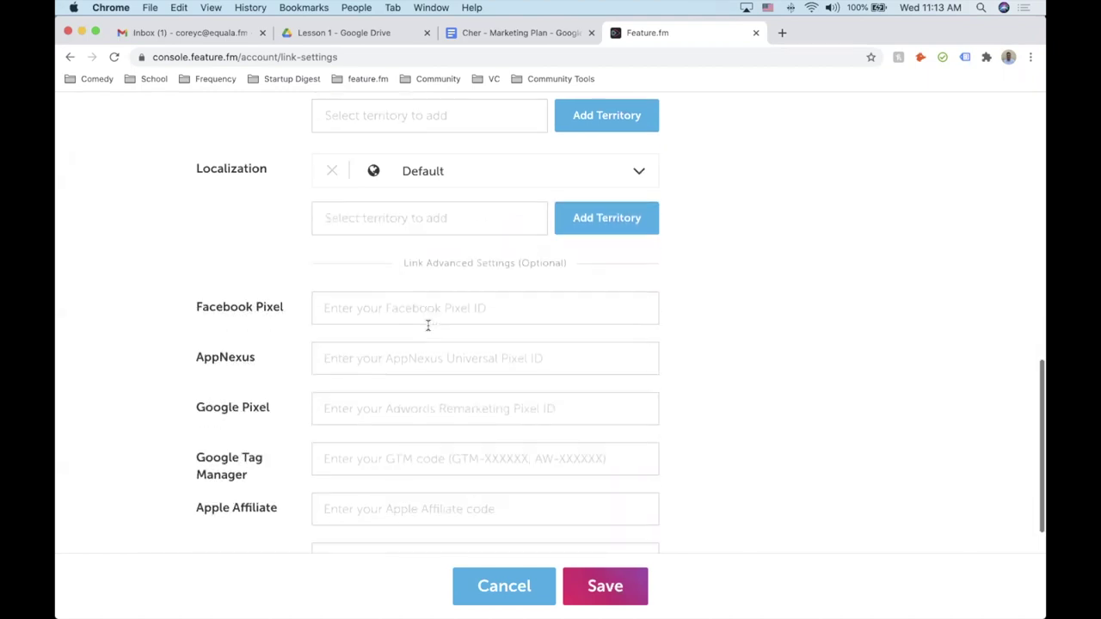
{"action": "scroll", "coordinate": [428, 325], "scroll_direction": "up", "scroll_amount": 3}
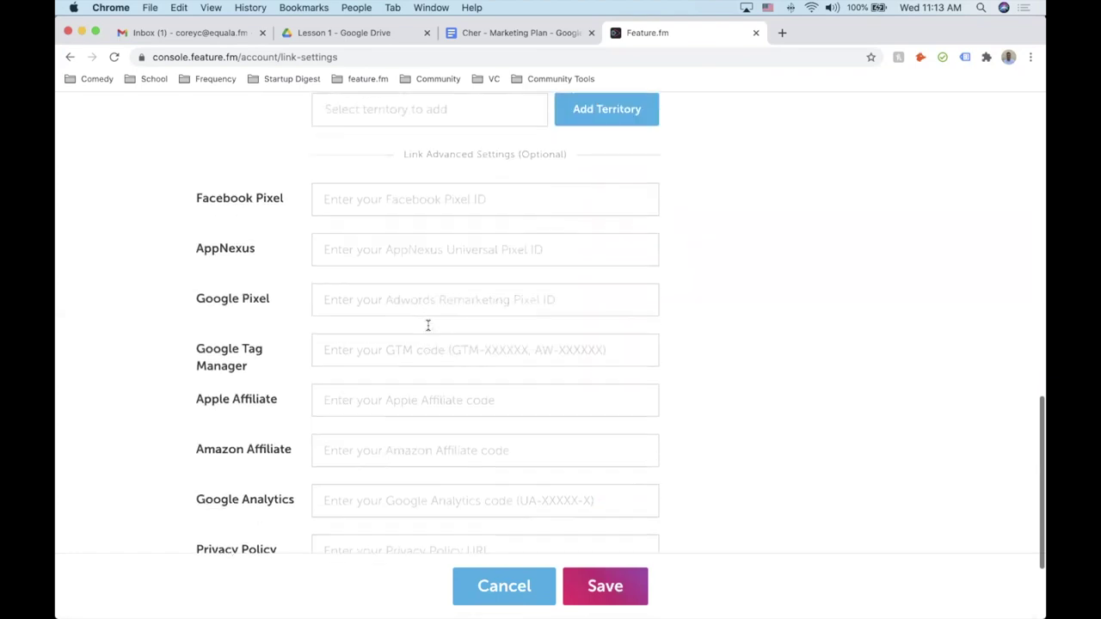
{"action": "scroll", "coordinate": [427, 325], "scroll_direction": "down", "scroll_amount": 1}
Enter the Facebook Pixel ID and Google Pixel ID, leaving Google Analytics empty.
{"action": "left_click", "coordinate": [348, 181]}
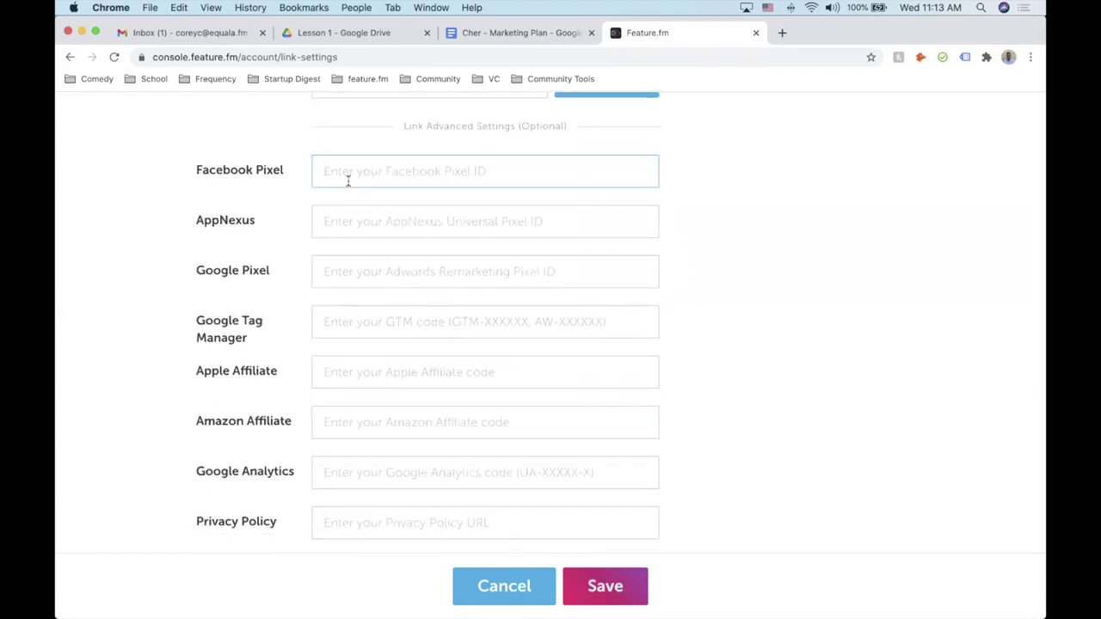
{"action": "type", "text": "98364743729"}
{"action": "left_click", "coordinate": [374, 274]}
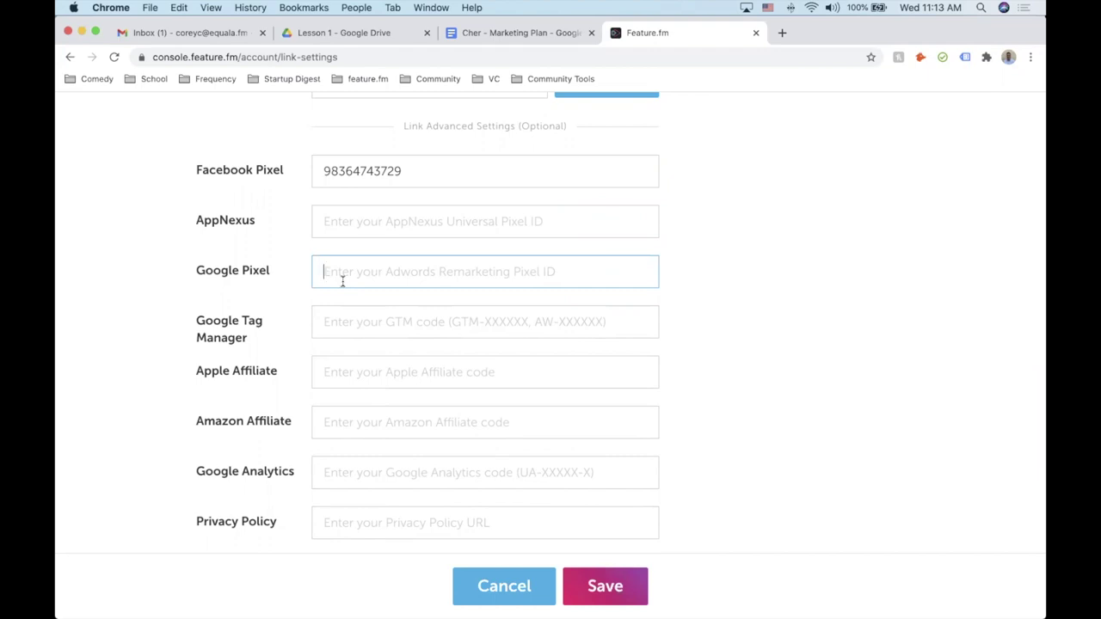
{"action": "type", "text": "93728374"}
{"action": "scroll", "coordinate": [442, 347], "scroll_direction": "down", "scroll_amount": 2}
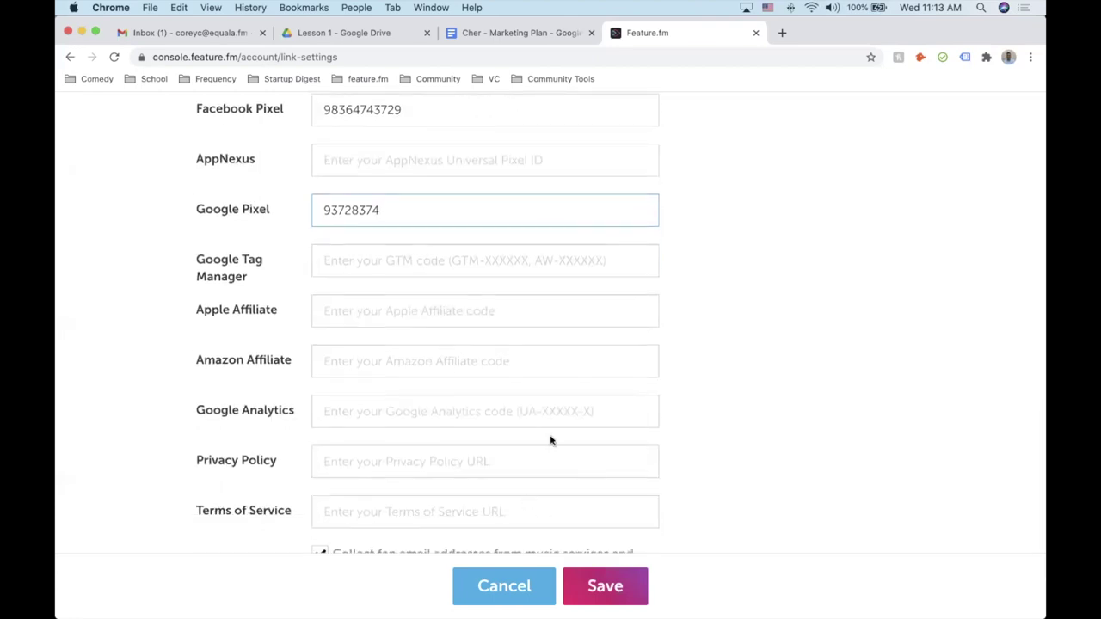
{"action": "scroll", "coordinate": [551, 440], "scroll_direction": "down", "scroll_amount": 2}
{"action": "scroll", "coordinate": [555, 451], "scroll_direction": "up", "scroll_amount": 5}
{"action": "scroll", "coordinate": [557, 467], "scroll_direction": "down", "scroll_amount": 5}
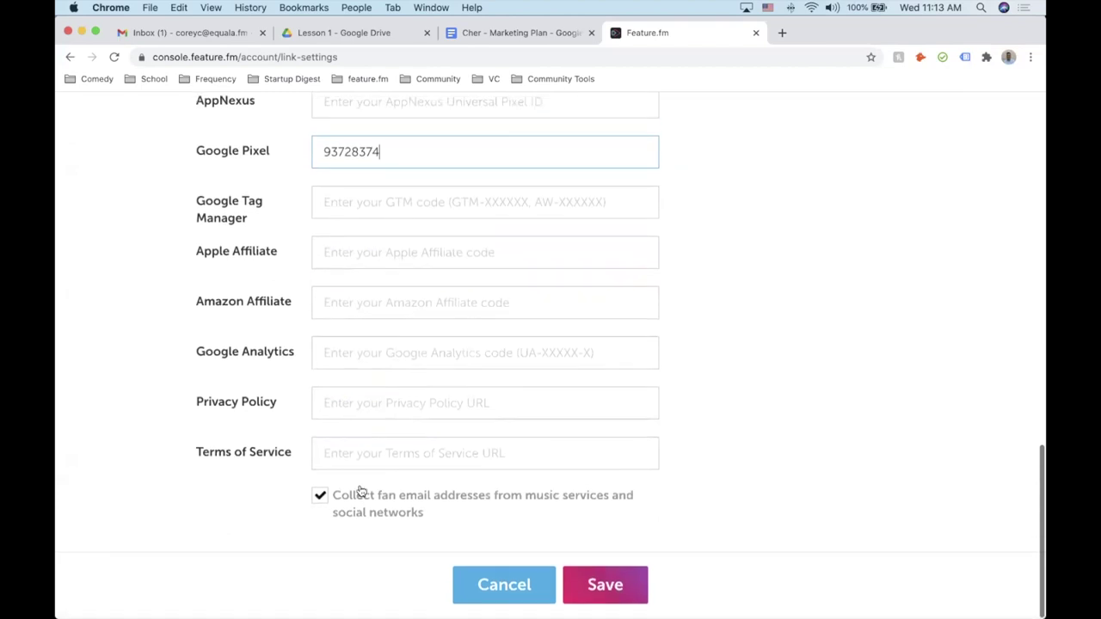
{"action": "scroll", "coordinate": [374, 508], "scroll_direction": "up", "scroll_amount": 3}
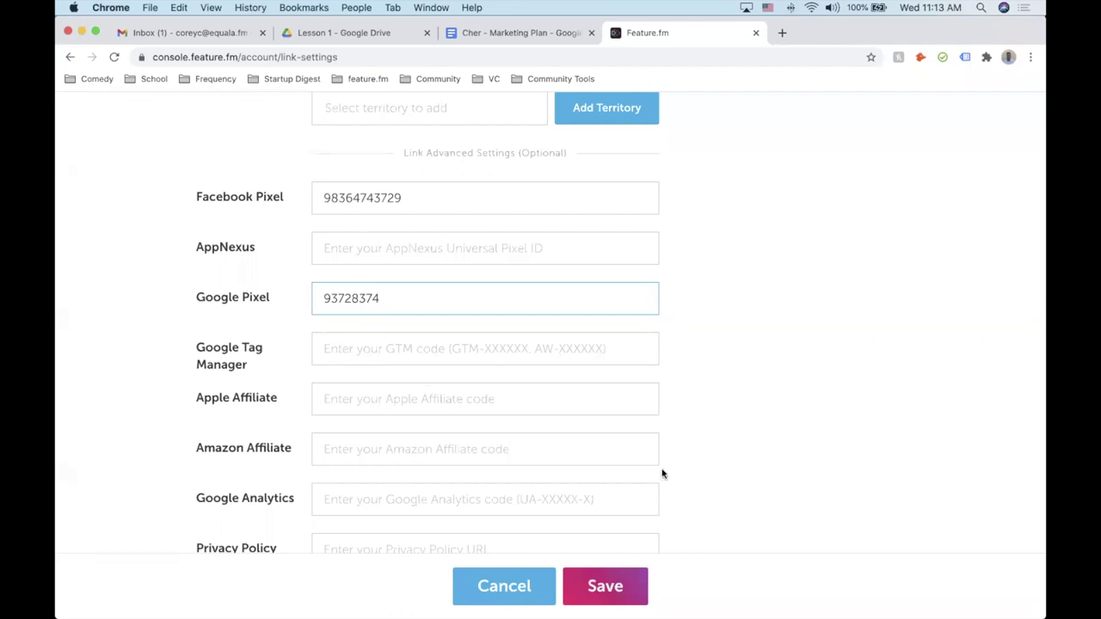
Search 'google tag manager' in a new tab and open Tag Manager via Start for free.
{"action": "left_click", "coordinate": [783, 32]}
{"action": "type", "text": "google tag manag"}
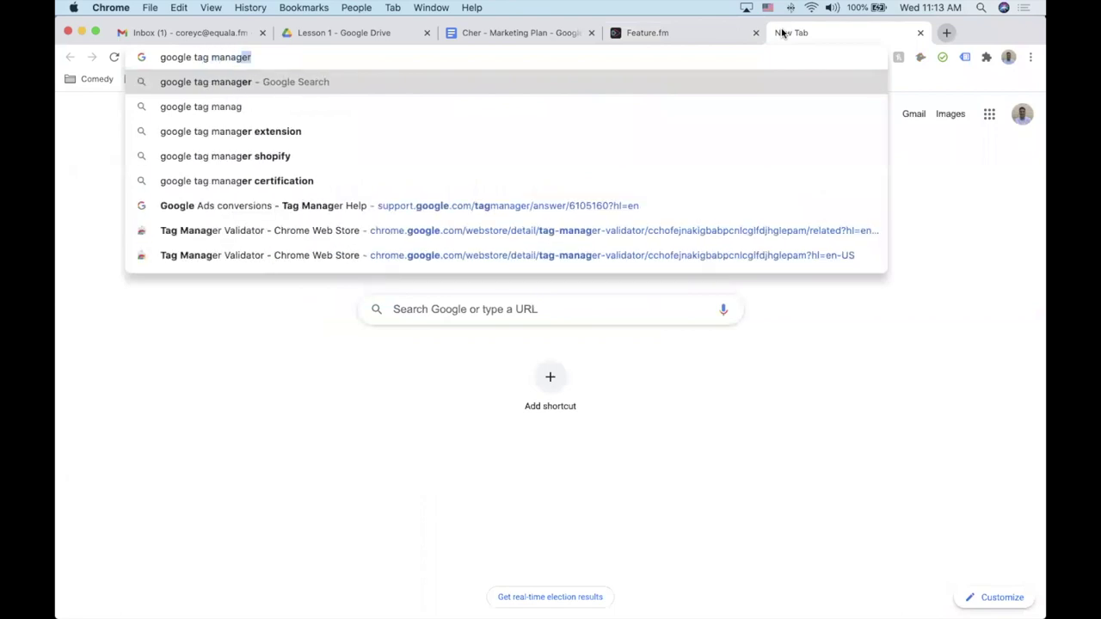
{"action": "key", "text": "Return"}
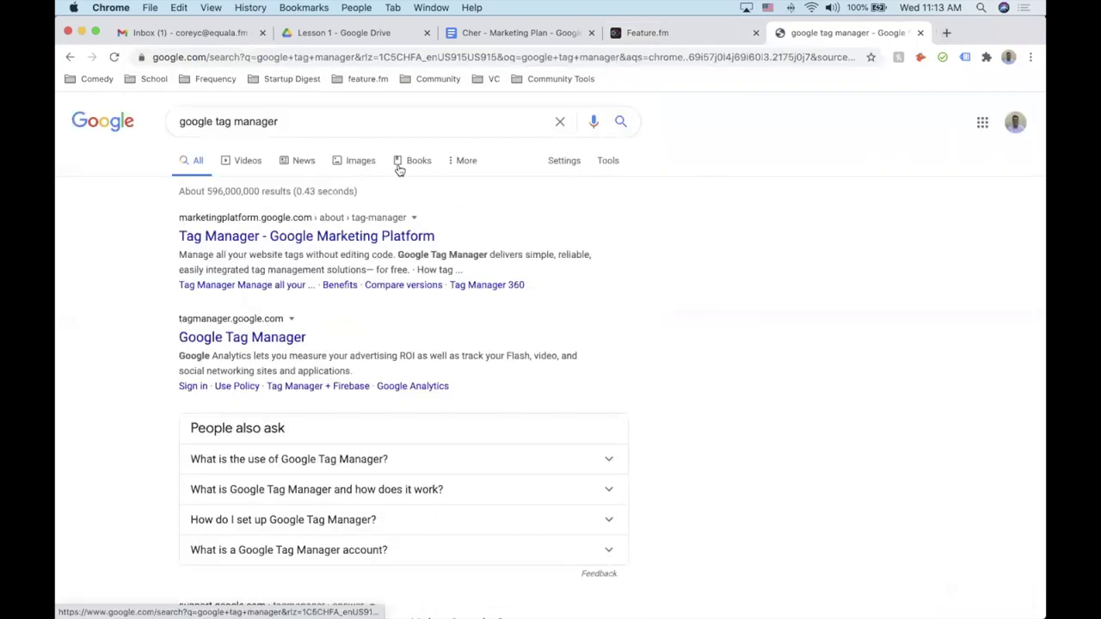
{"action": "left_click", "coordinate": [286, 241]}
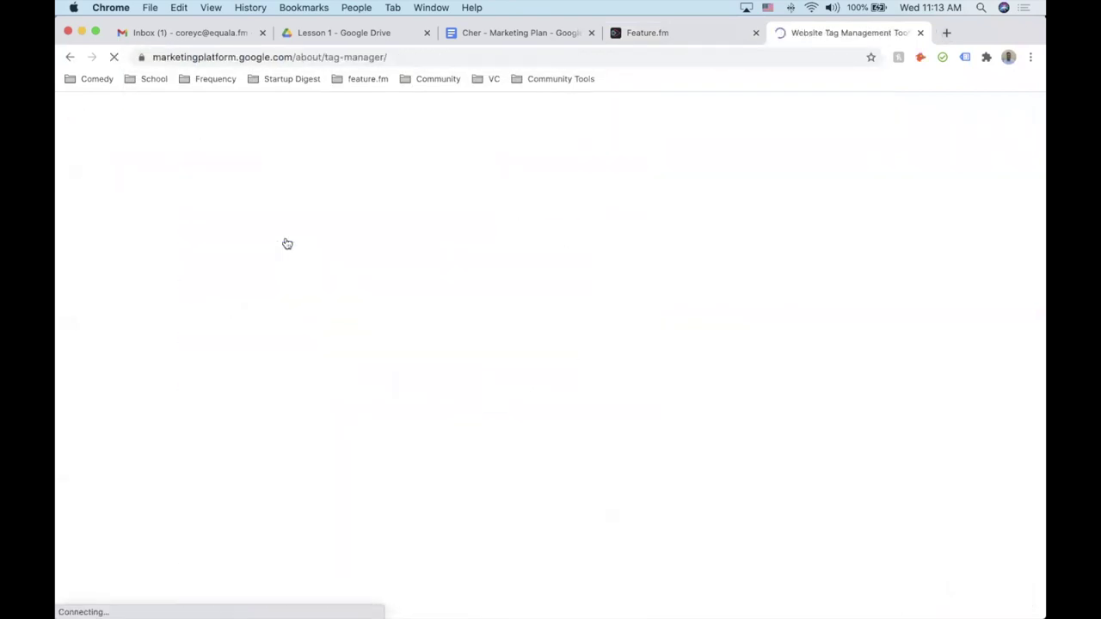
{"action": "left_click", "coordinate": [230, 555]}
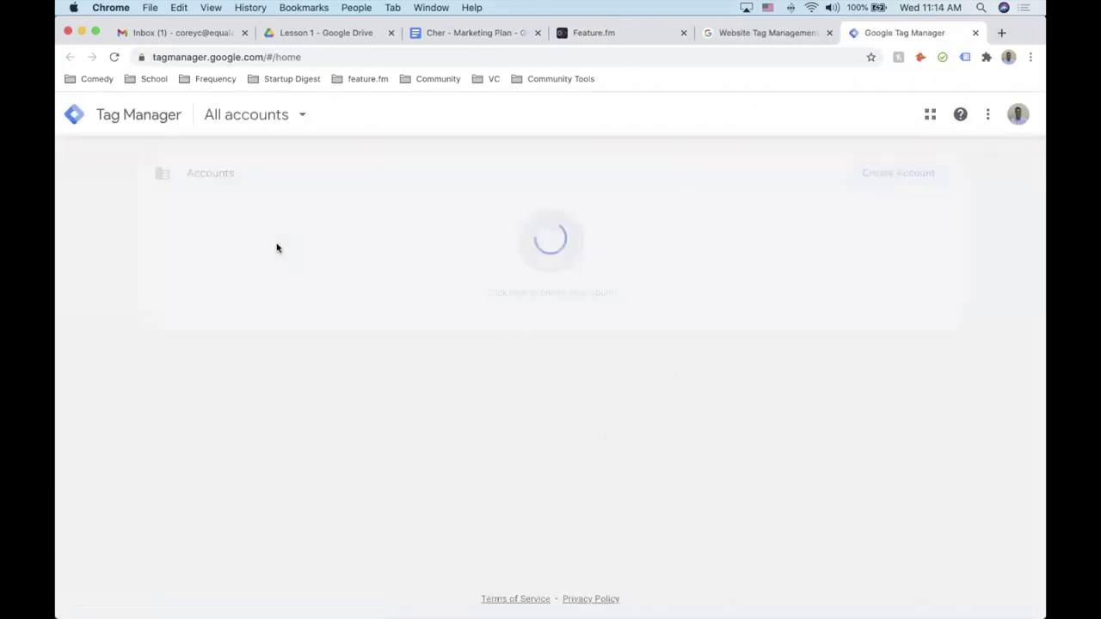
{"action": "left_click", "coordinate": [895, 172]}
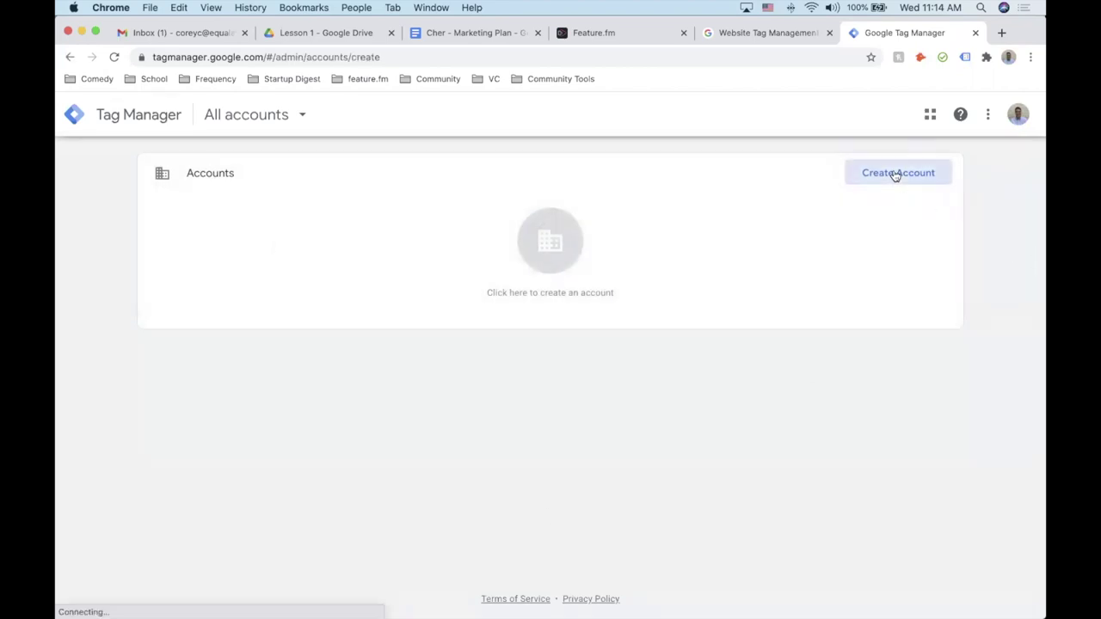
{"action": "left_click", "coordinate": [231, 312]}
{"action": "type", "text": "C"}
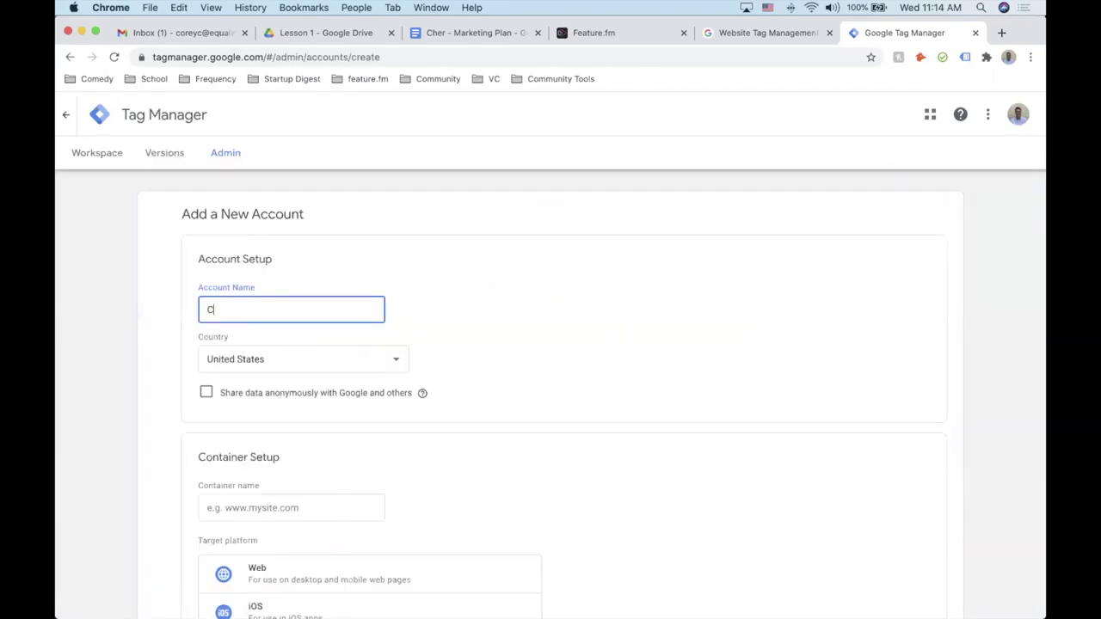
{"action": "scroll", "coordinate": [363, 593], "scroll_direction": "down", "scroll_amount": 5}
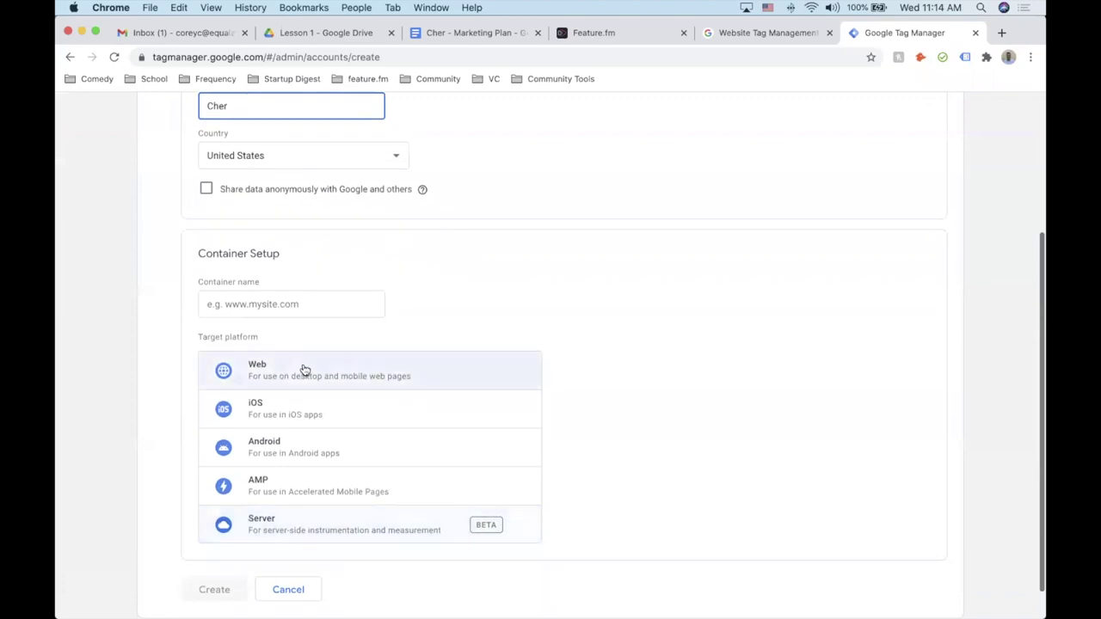
{"action": "left_click", "coordinate": [262, 303]}
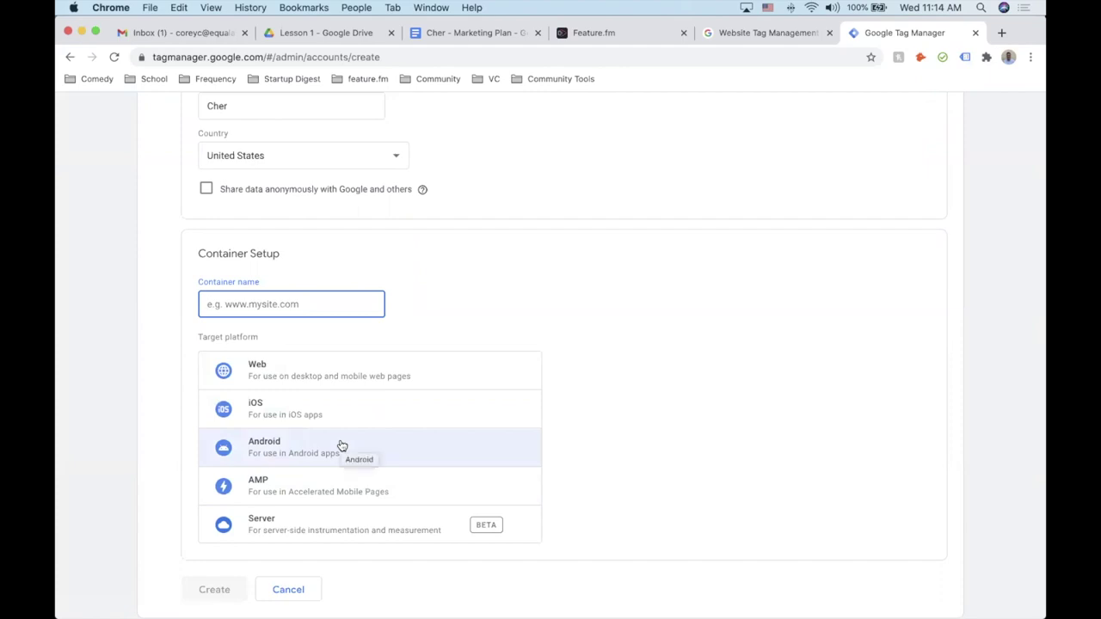
{"action": "type", "text": "www.cher.com"}
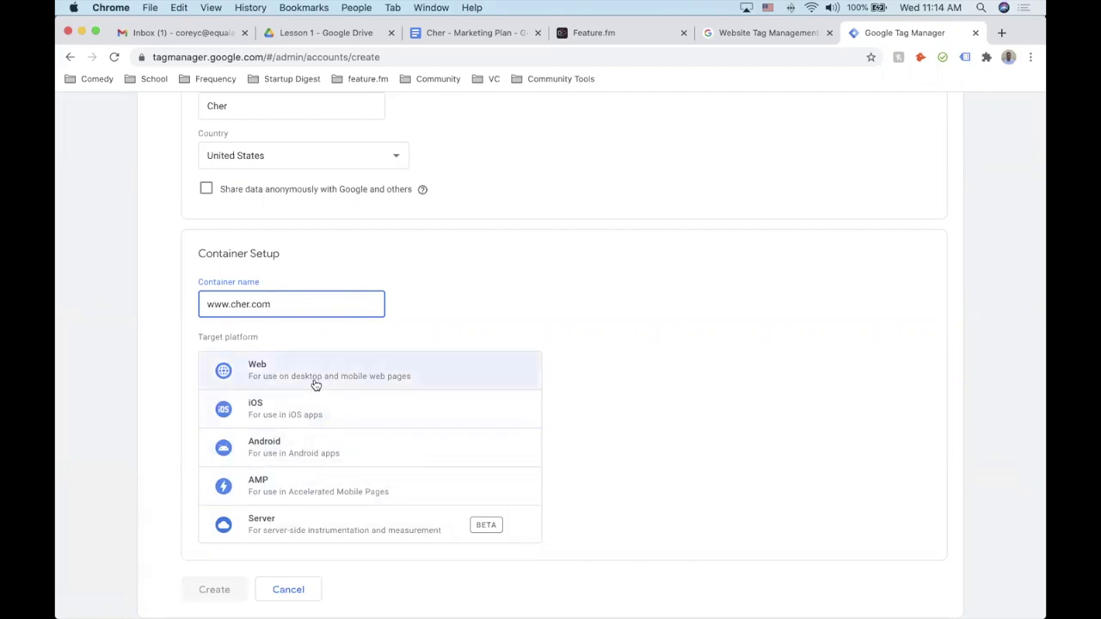
{"action": "left_click", "coordinate": [315, 382]}
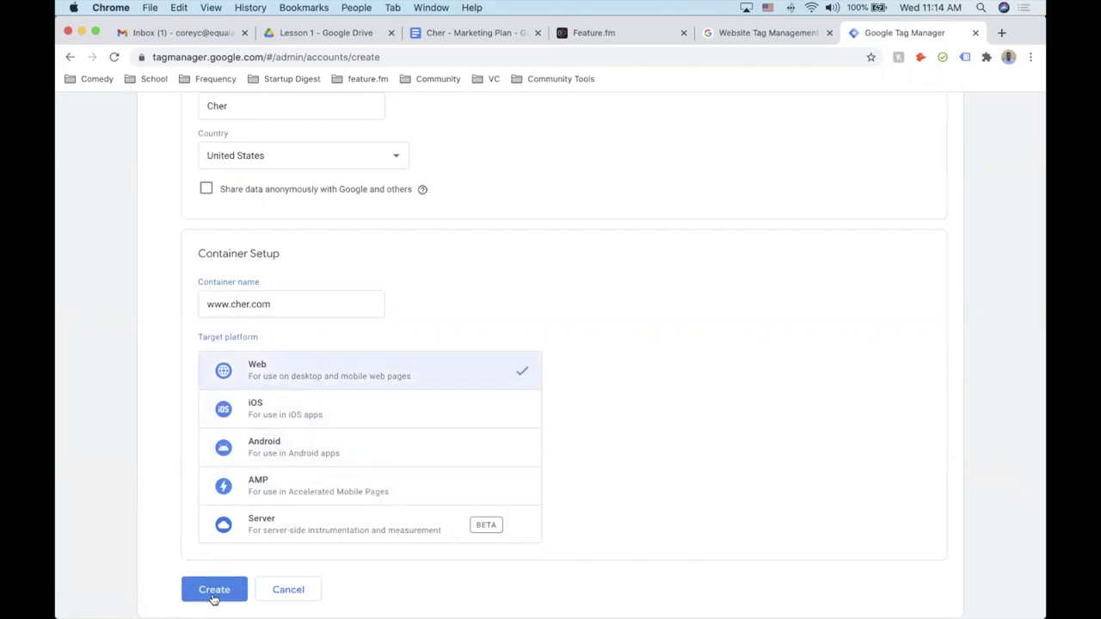
{"action": "left_click", "coordinate": [214, 590]}
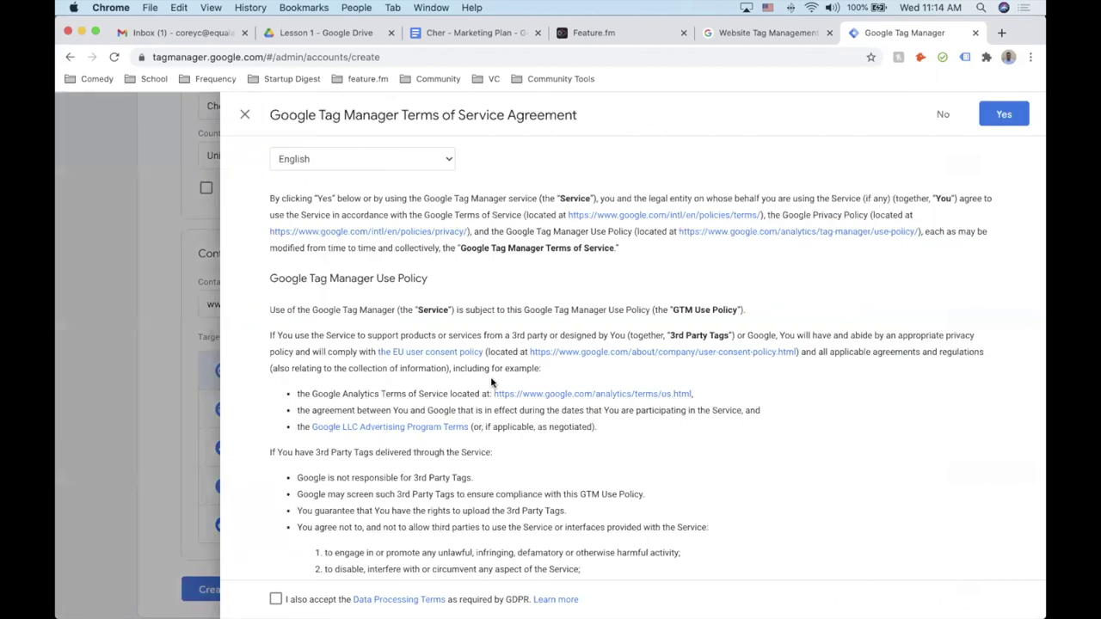
{"action": "scroll", "coordinate": [492, 382], "scroll_direction": "down", "scroll_amount": 6}
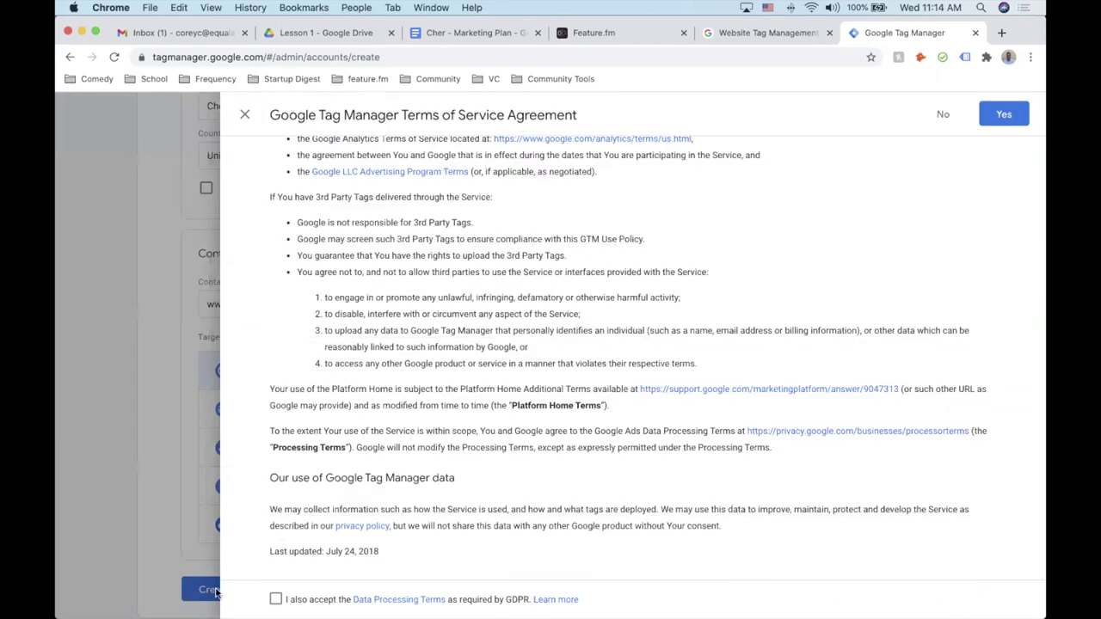
{"action": "left_click", "coordinate": [1002, 115]}
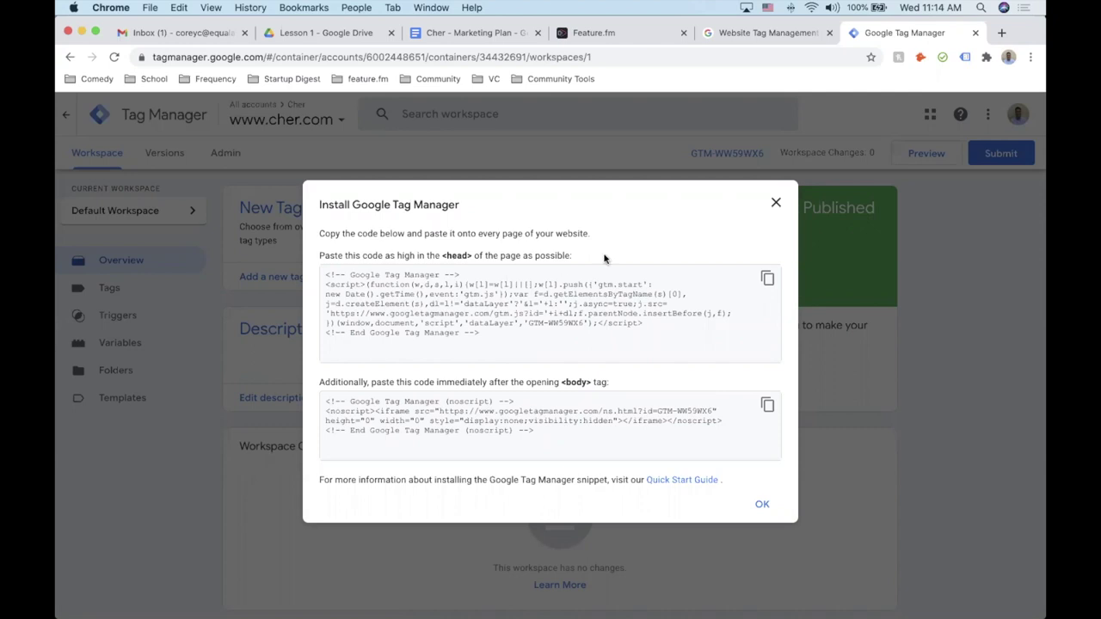
{"action": "left_click_drag", "start_coordinate": [583, 323], "coordinate": [530, 327]}
{"action": "key", "text": "super+c"}
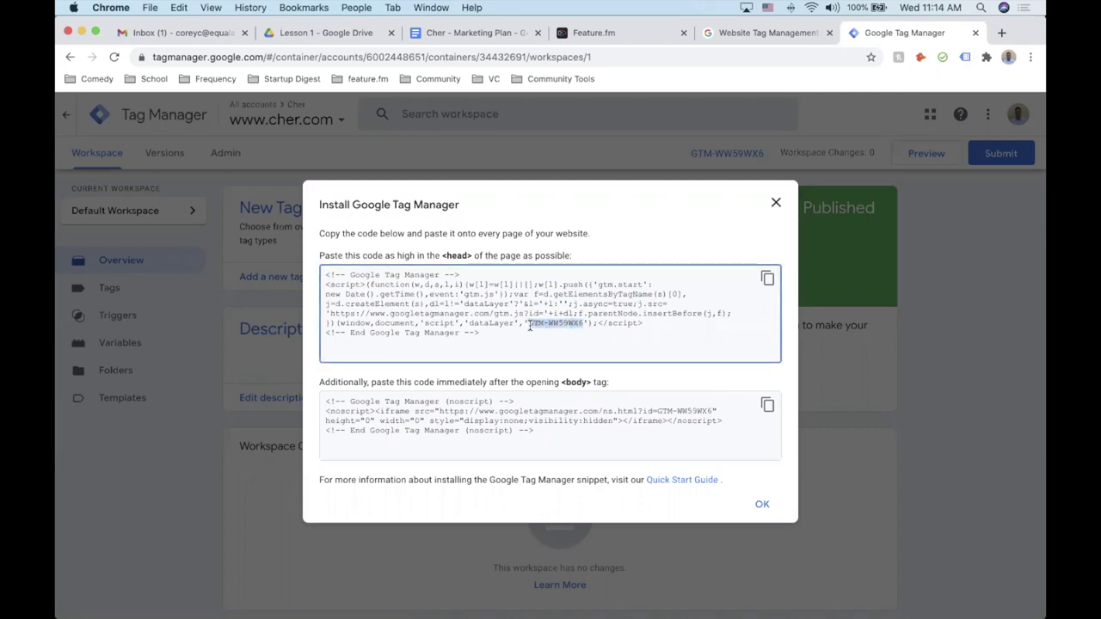
{"action": "left_click", "coordinate": [775, 200]}
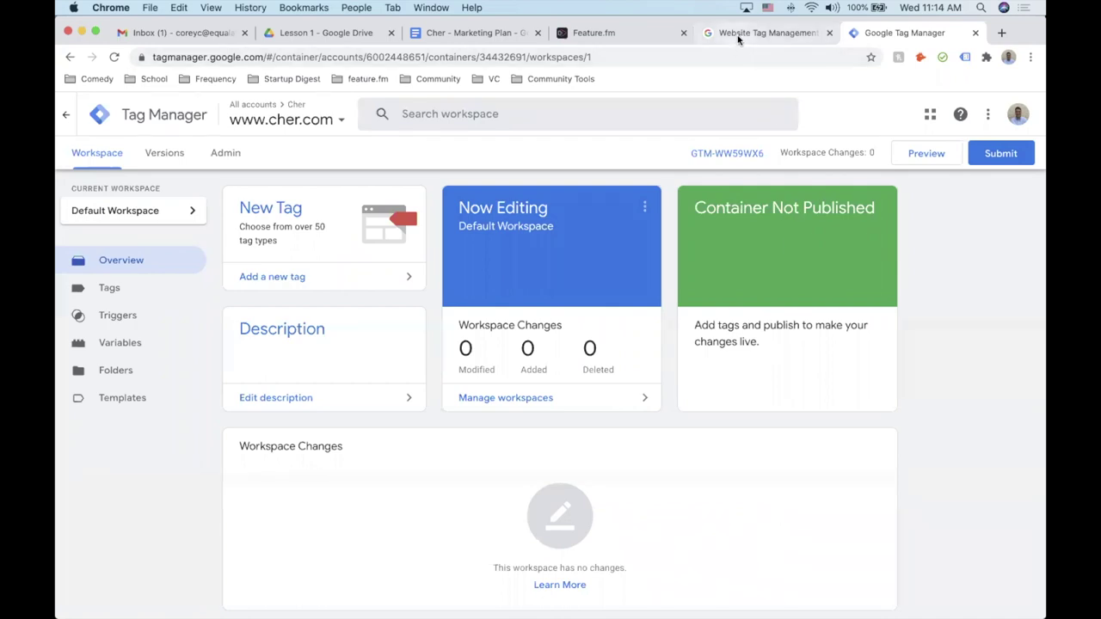
Enter GTM-WW59WX6 as the Google Tag Manager ID in Feature.fm's default link settings and save.
{"action": "left_click", "coordinate": [584, 38]}
{"action": "left_click", "coordinate": [384, 346]}
{"action": "key", "text": "super+v"}
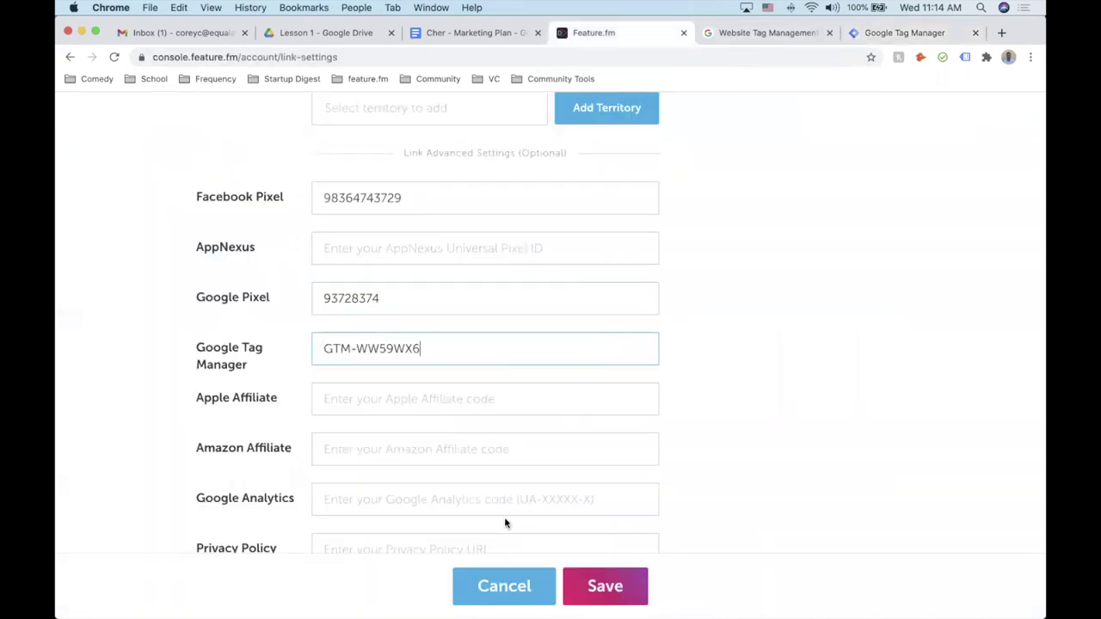
{"action": "left_click", "coordinate": [604, 593]}
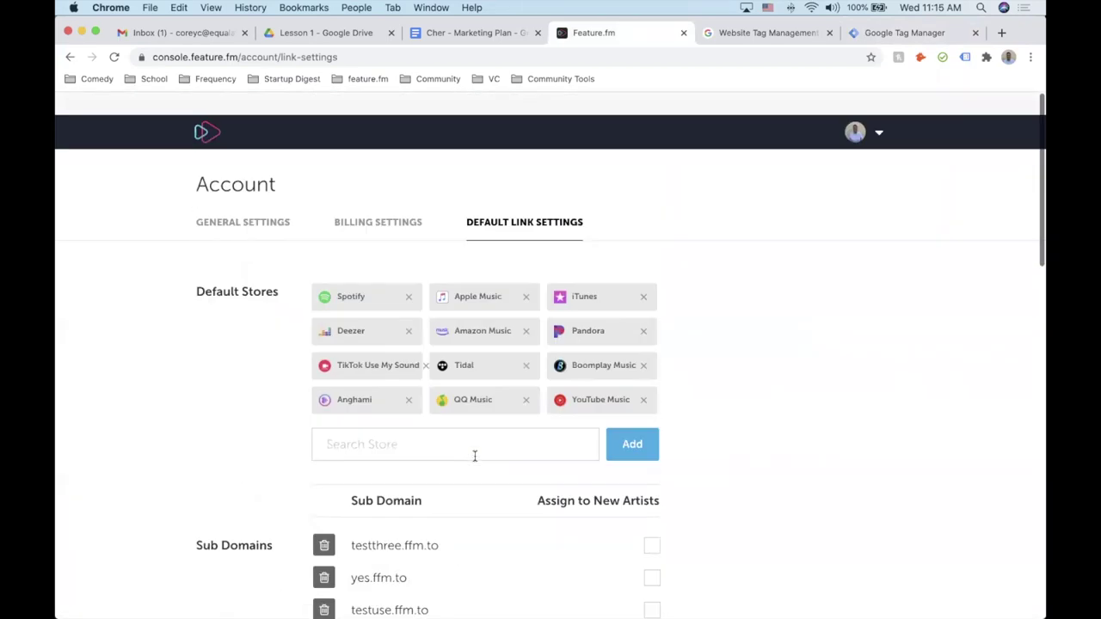
Return to the Feature.fm artists dashboard.
{"action": "left_click", "coordinate": [206, 108]}
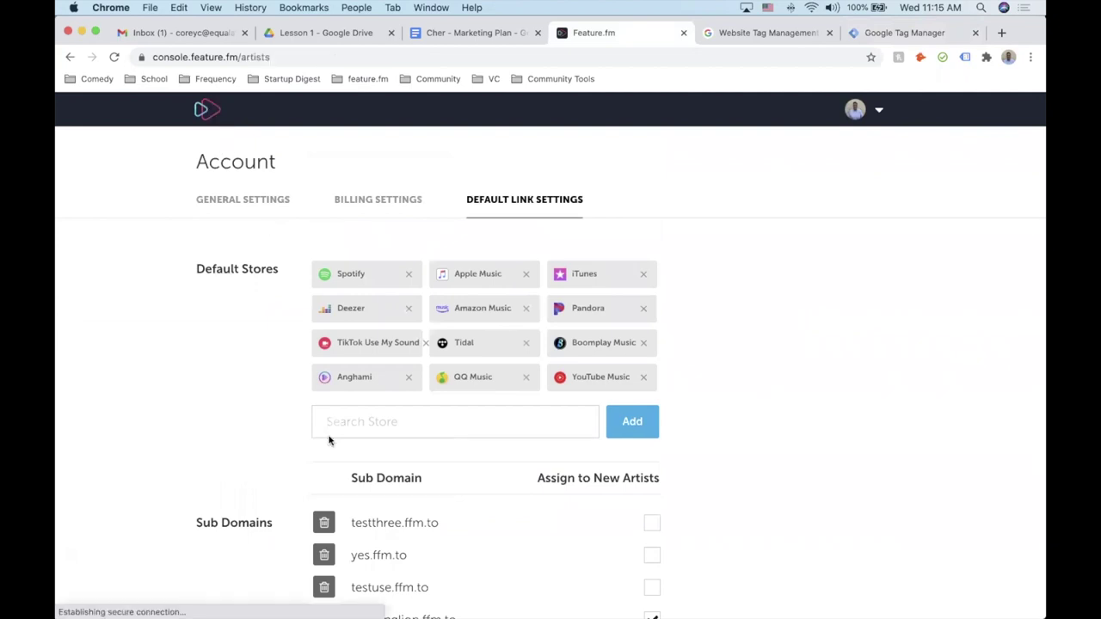
{"action": "scroll", "coordinate": [396, 379], "scroll_direction": "down", "scroll_amount": 4}
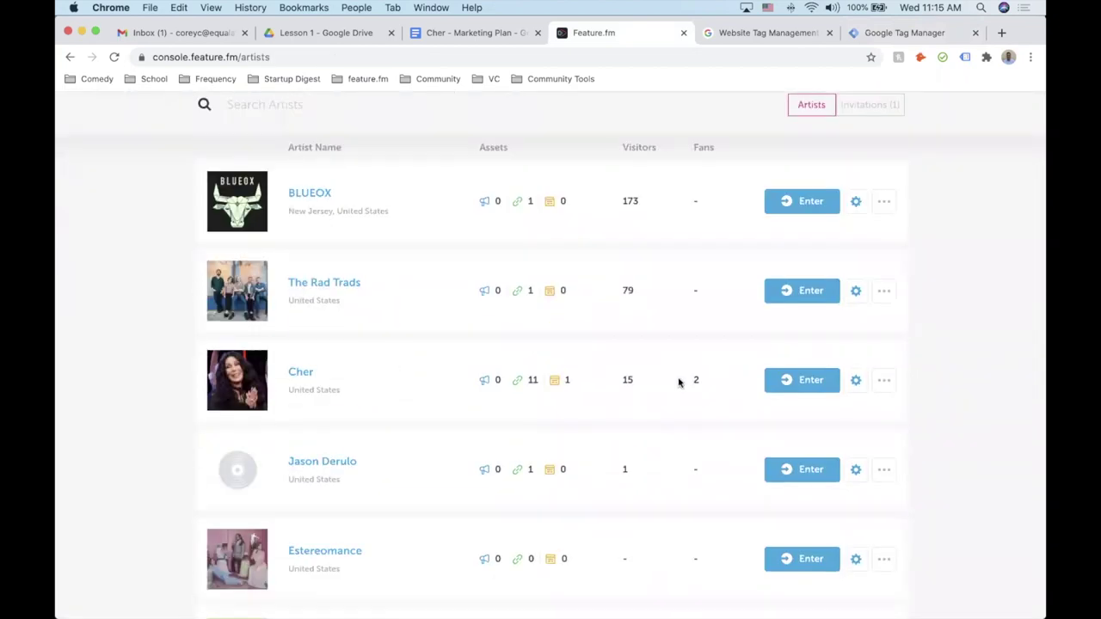
{"action": "scroll", "coordinate": [549, 398], "scroll_direction": "up", "scroll_amount": 4}
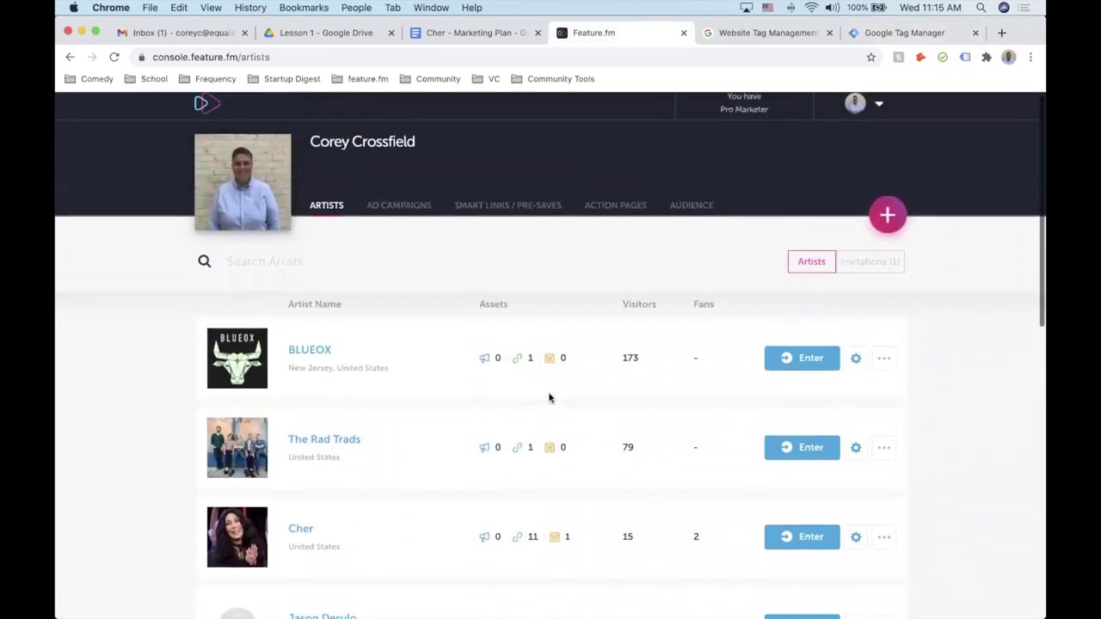
{"action": "left_click", "coordinate": [888, 220]}
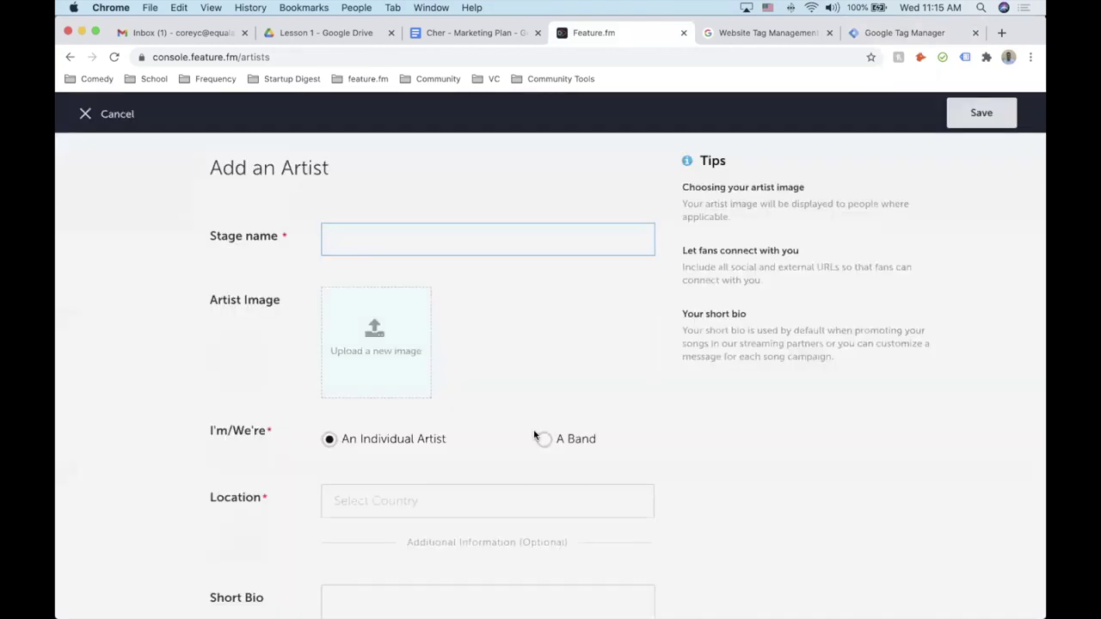
{"action": "scroll", "coordinate": [533, 436], "scroll_direction": "down", "scroll_amount": 2}
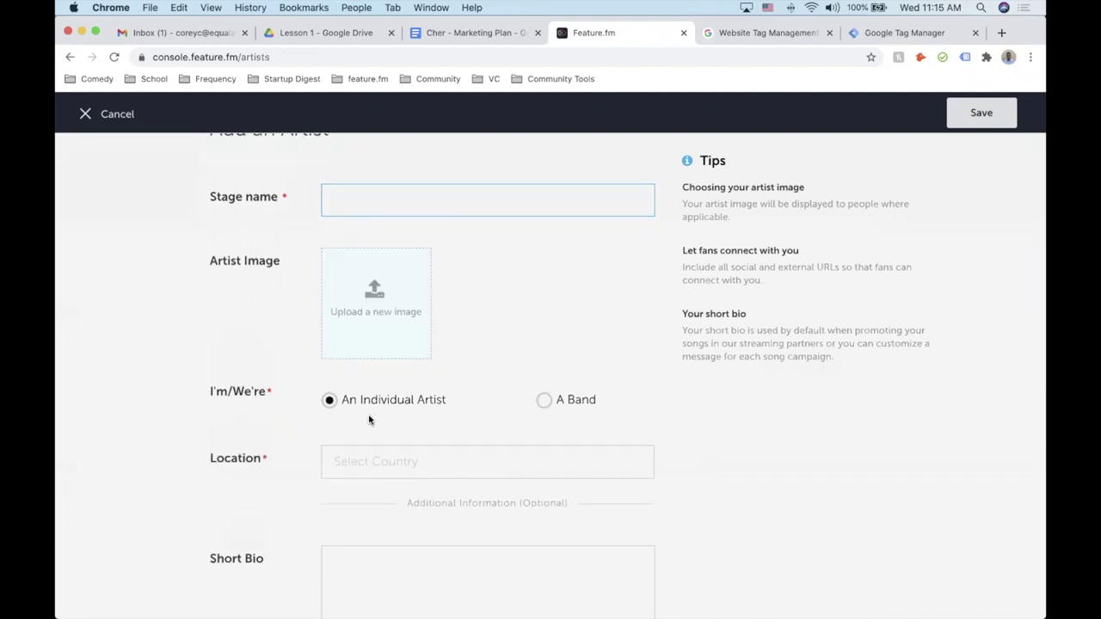
{"action": "scroll", "coordinate": [373, 420], "scroll_direction": "down", "scroll_amount": 2}
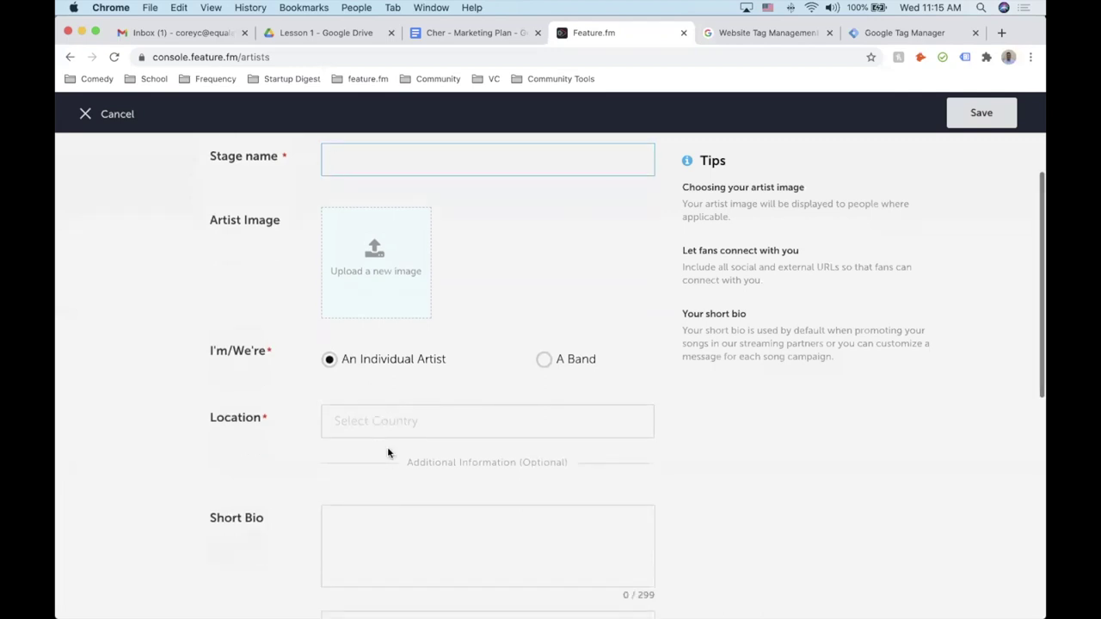
{"action": "scroll", "coordinate": [387, 447], "scroll_direction": "down", "scroll_amount": 5}
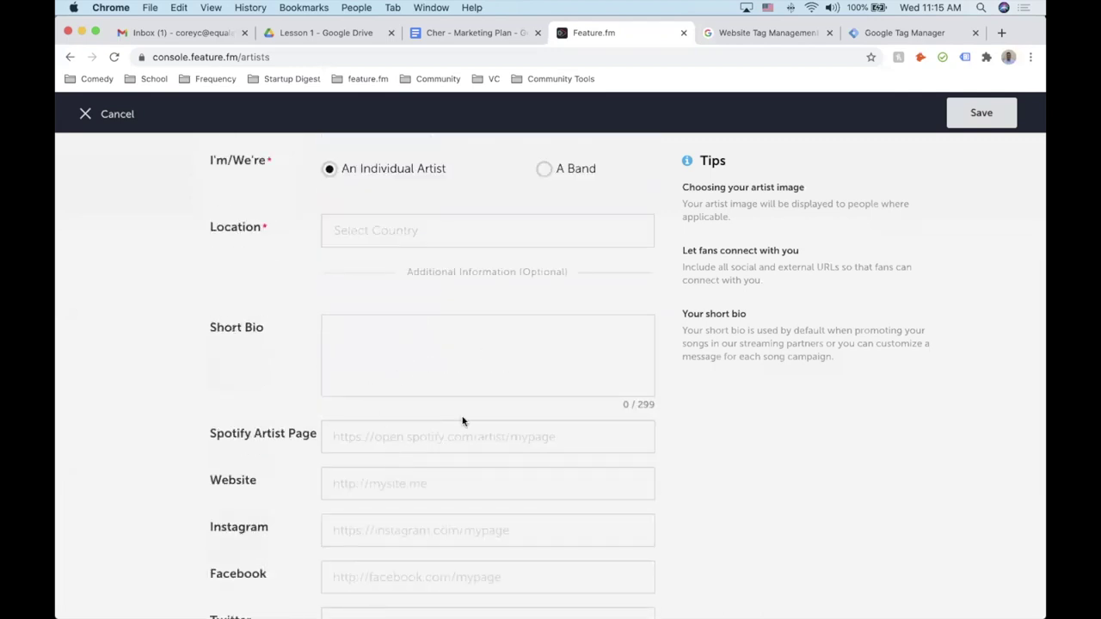
{"action": "scroll", "coordinate": [456, 332], "scroll_direction": "down", "scroll_amount": 5}
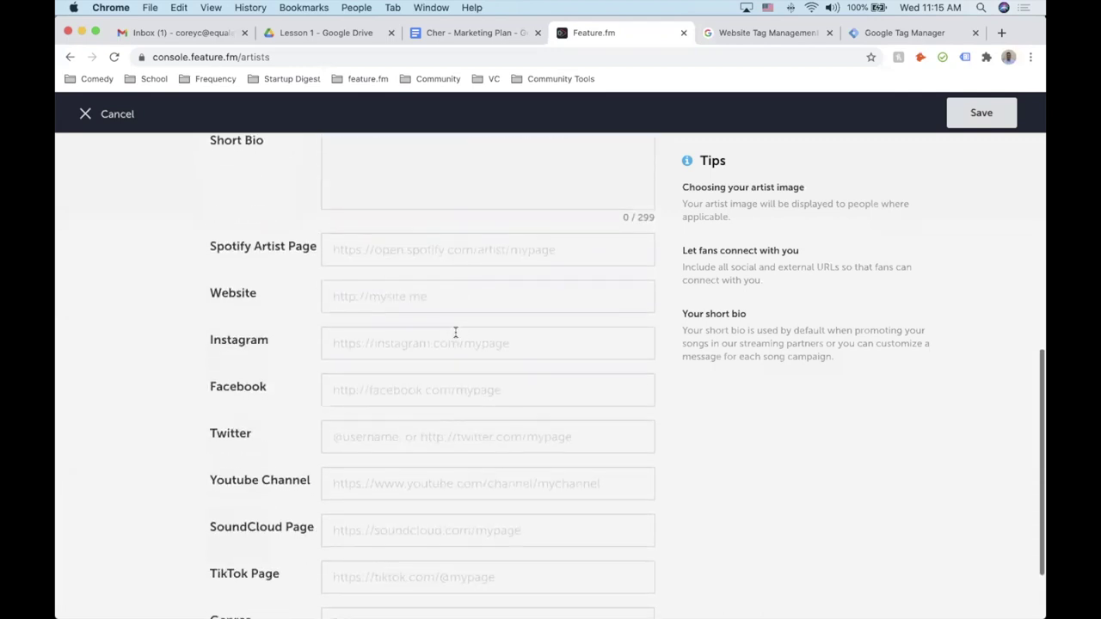
{"action": "scroll", "coordinate": [374, 439], "scroll_direction": "down", "scroll_amount": 2}
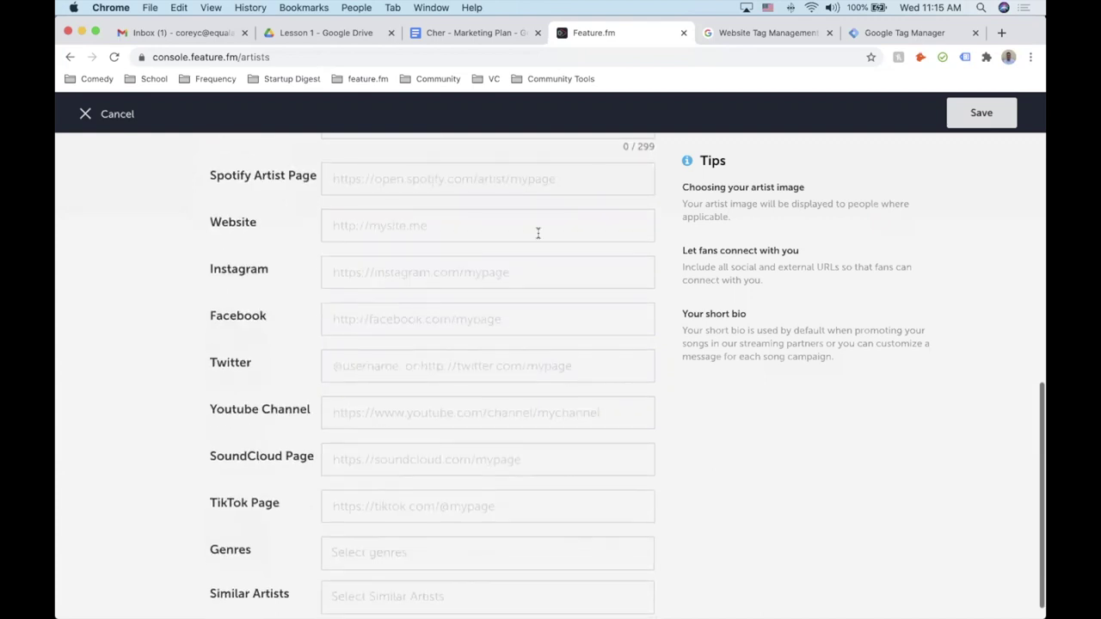
{"action": "scroll", "coordinate": [312, 319], "scroll_direction": "up", "scroll_amount": 1}
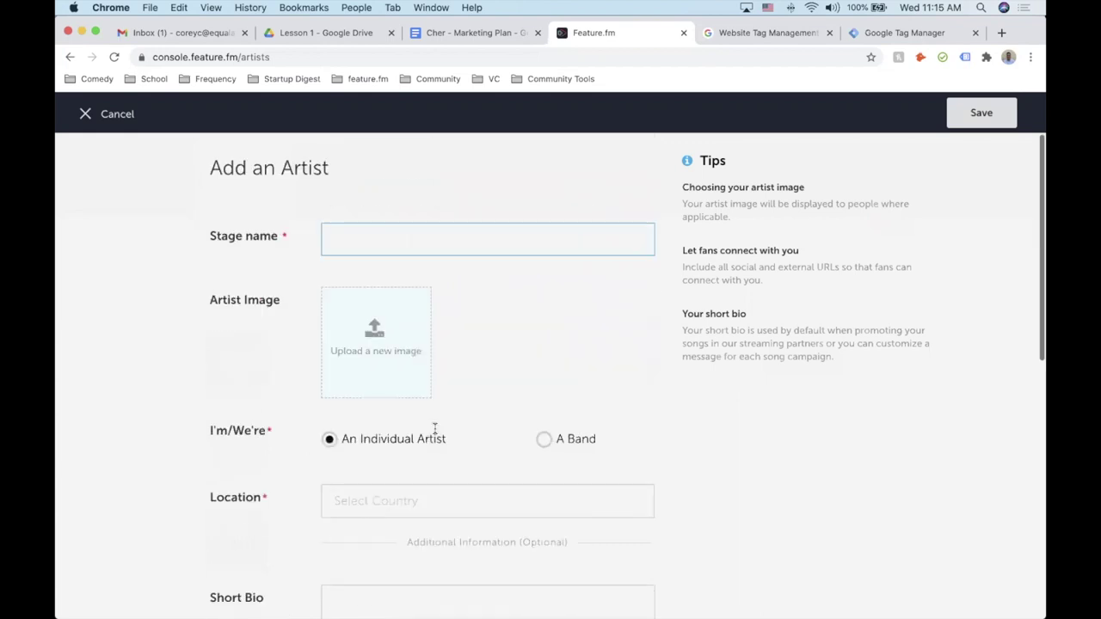
{"action": "left_click", "coordinate": [110, 116]}
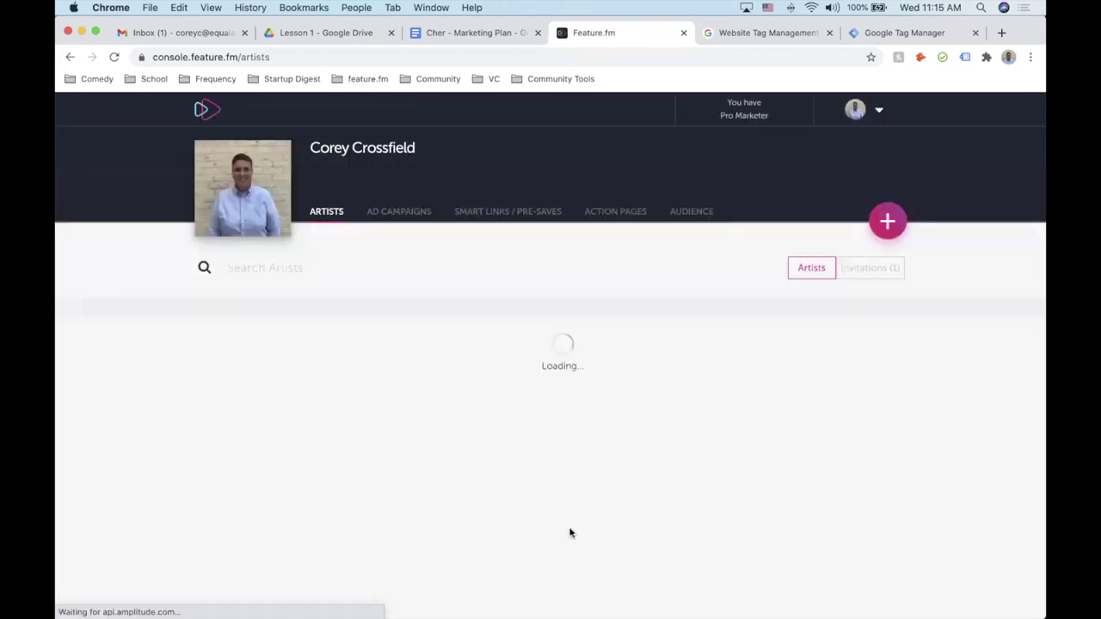
{"action": "scroll", "coordinate": [651, 541], "scroll_direction": "down", "scroll_amount": 3}
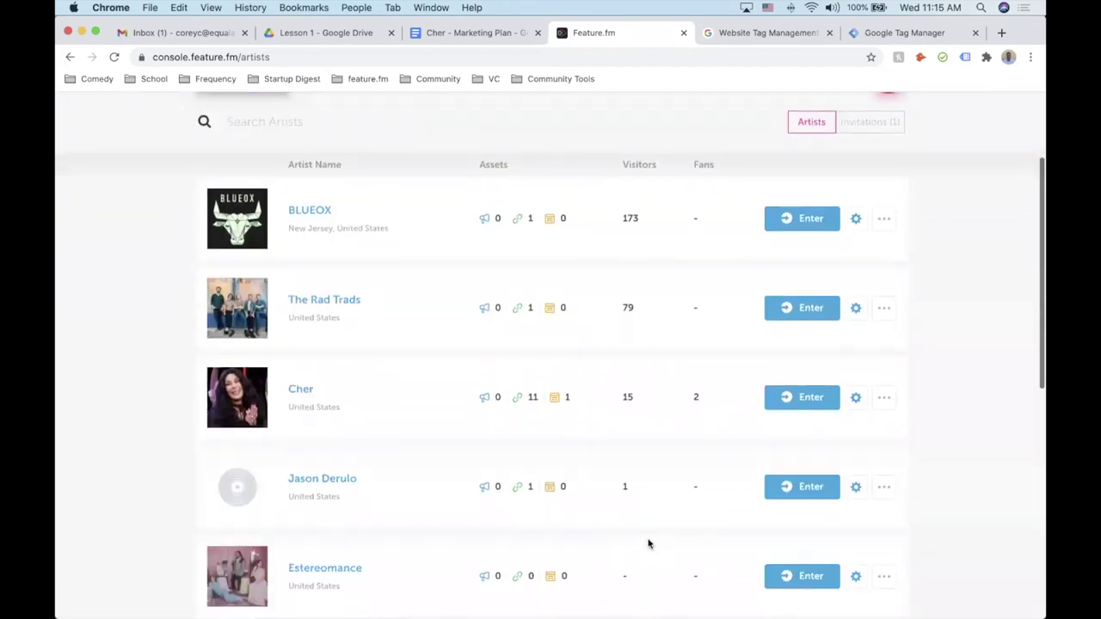
{"action": "left_click", "coordinate": [856, 397]}
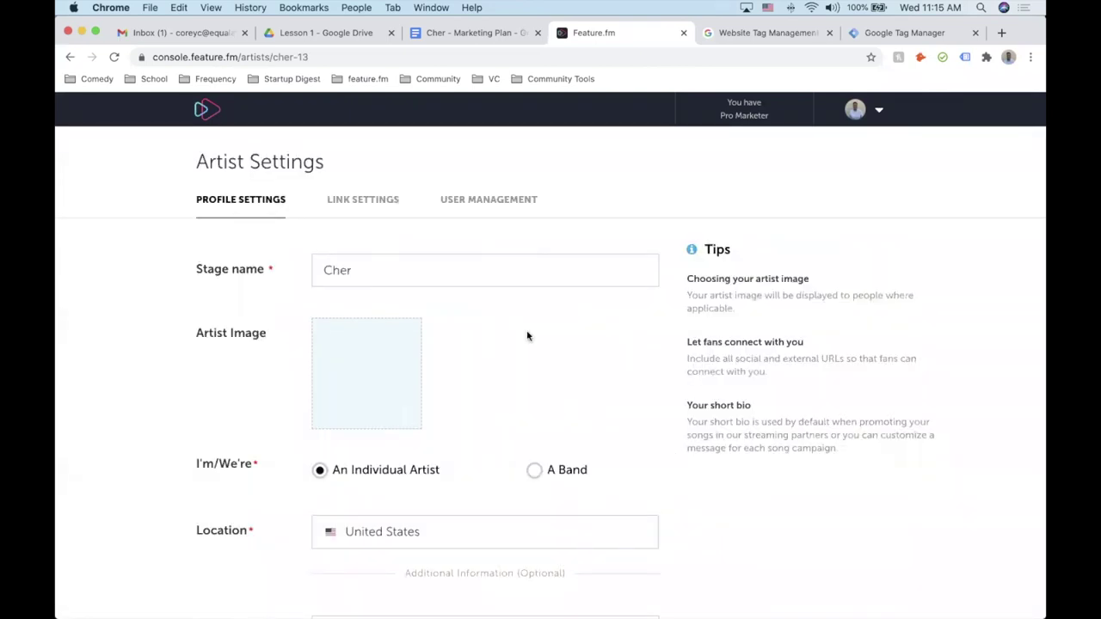
{"action": "scroll", "coordinate": [526, 335], "scroll_direction": "down", "scroll_amount": 6}
{"action": "scroll", "coordinate": [526, 335], "scroll_direction": "down", "scroll_amount": 4}
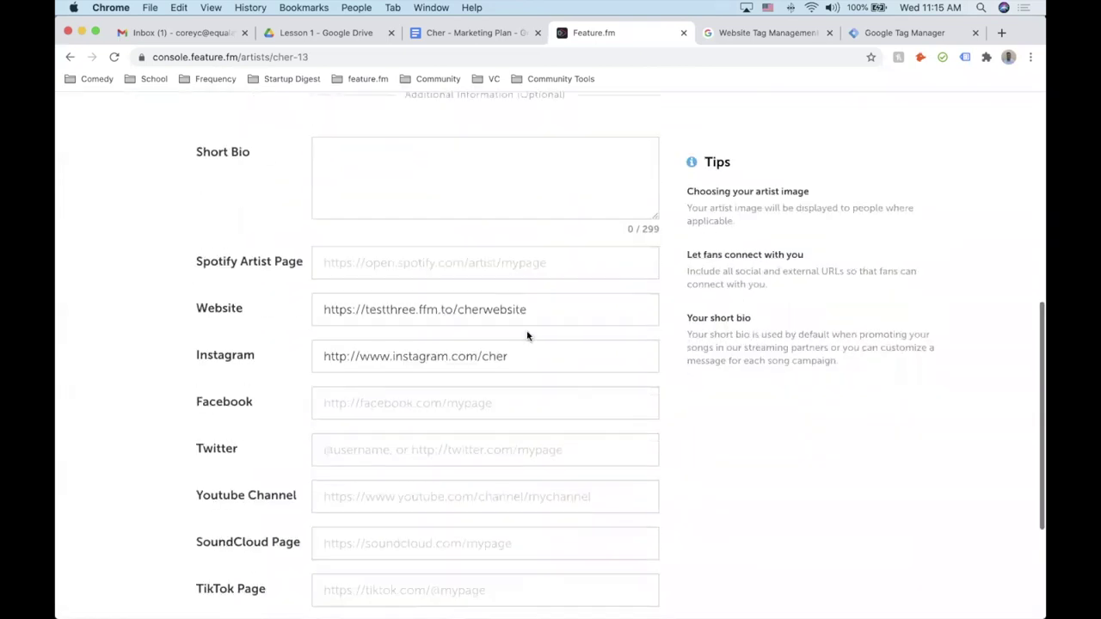
{"action": "scroll", "coordinate": [527, 335], "scroll_direction": "down", "scroll_amount": 3}
{"action": "left_click_drag", "start_coordinate": [530, 164], "coordinate": [372, 163]}
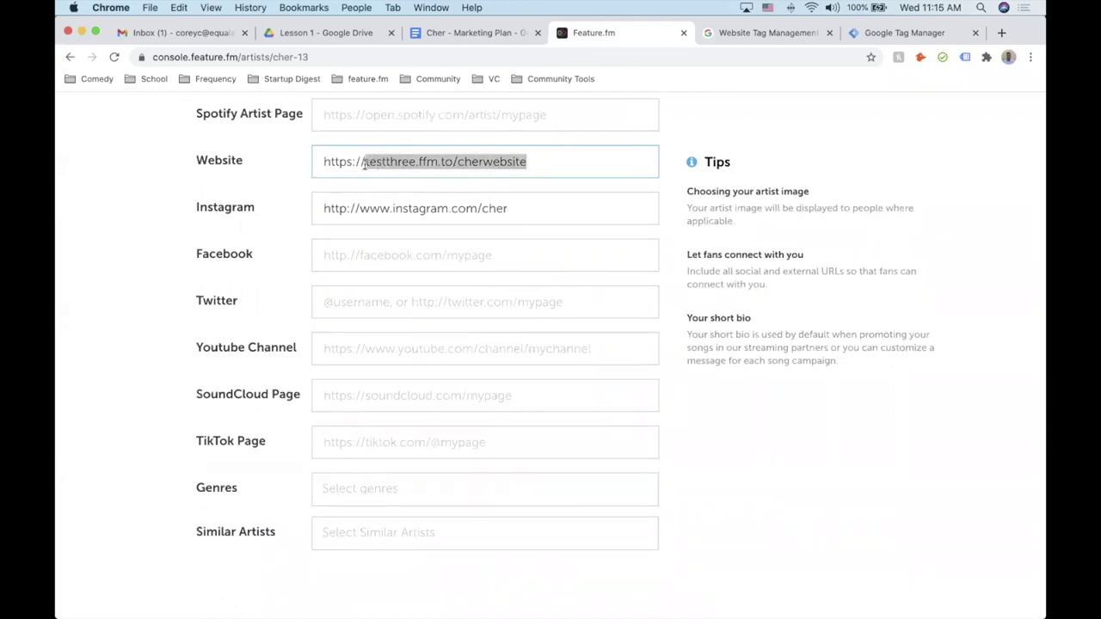
{"action": "type", "text": "www.cher.com"}
Enter Cher's Facebook and Twitter profile links (facebook.com/cher, twitter.com/cher).
{"action": "left_click", "coordinate": [356, 251]}
{"action": "type", "text": "http://www"}
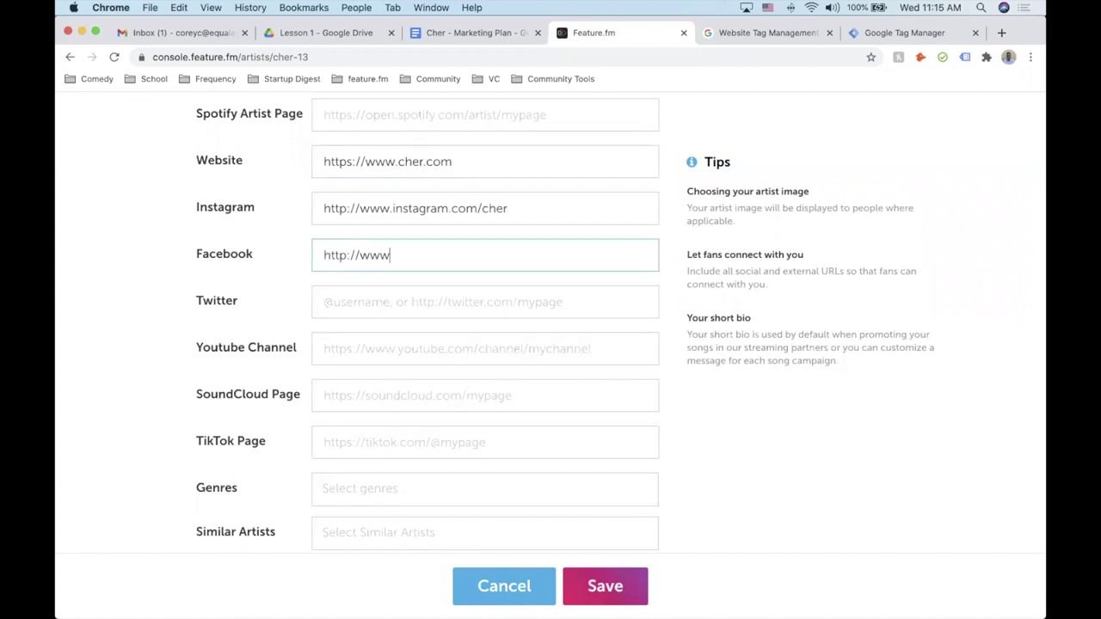
{"action": "type", "text": ".facebook.com/cher"}
{"action": "left_click", "coordinate": [350, 299]}
{"action": "type", "text": "http"}
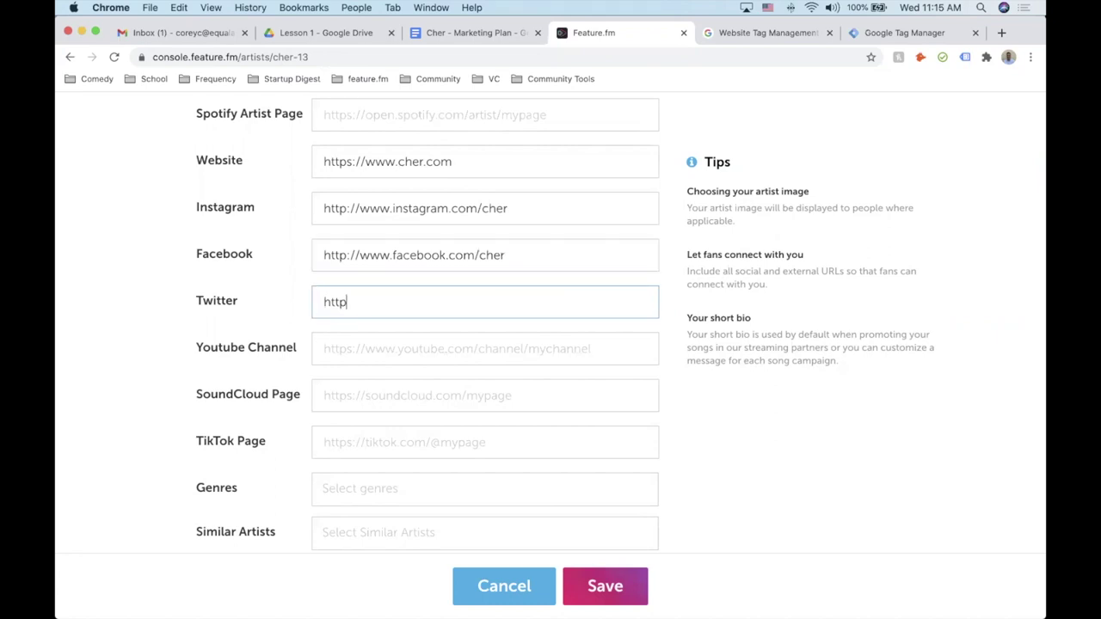
{"action": "type", "text": "://www.ctwitter.com/cher"}
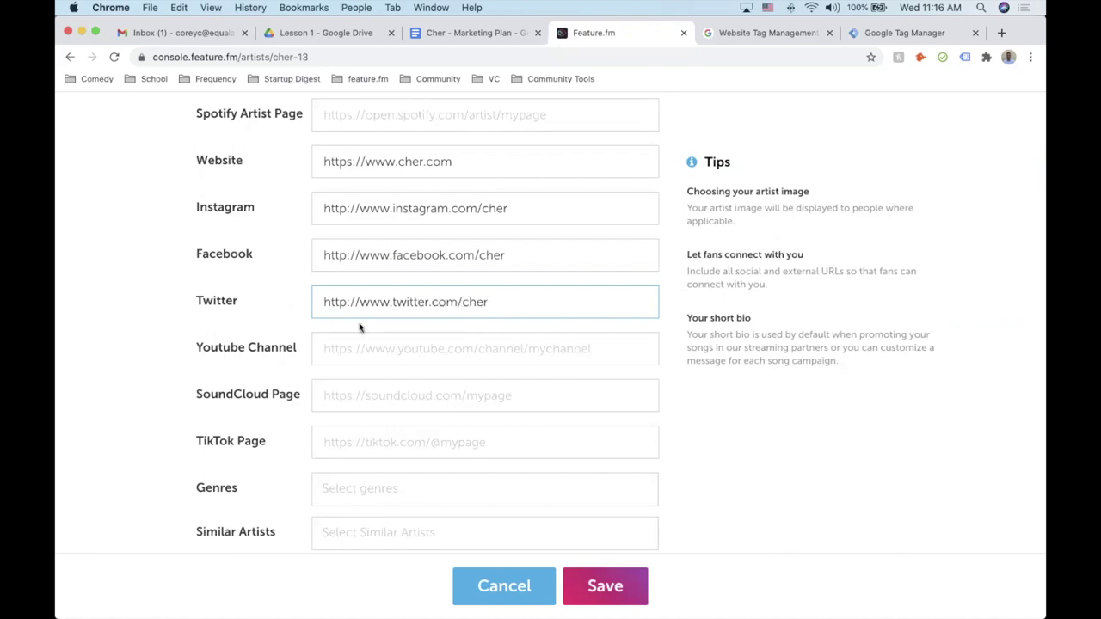
Select the Spotify Artist Page field and bring up the Spotify app.
{"action": "scroll", "coordinate": [359, 327], "scroll_direction": "up", "scroll_amount": 5}
{"action": "left_click", "coordinate": [352, 284]}
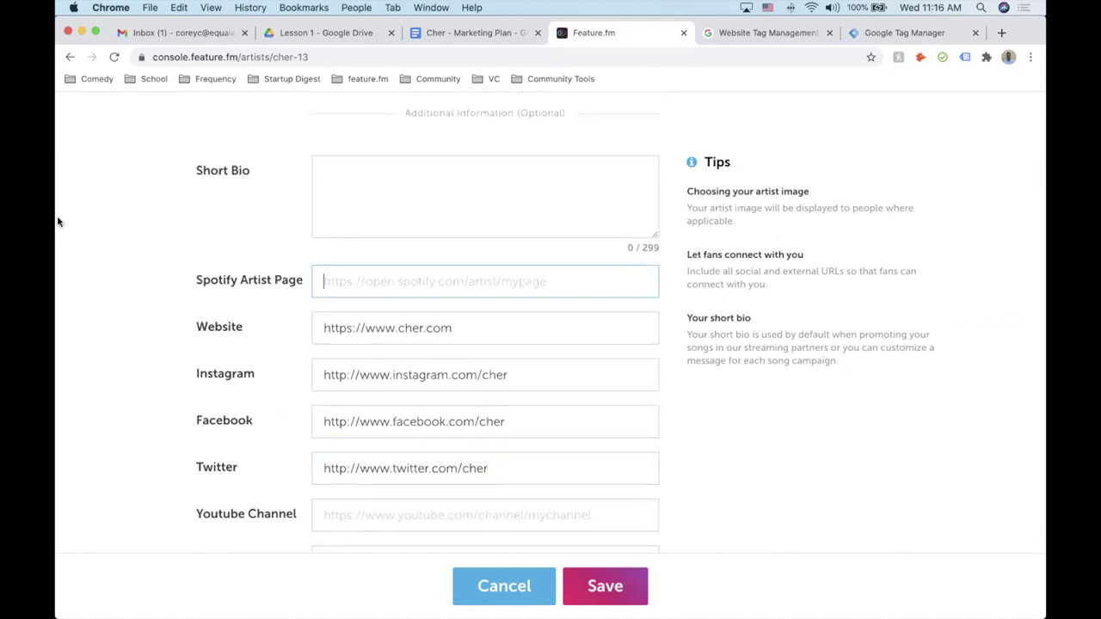
{"action": "scroll", "coordinate": [365, 381], "scroll_direction": "down", "scroll_amount": 5}
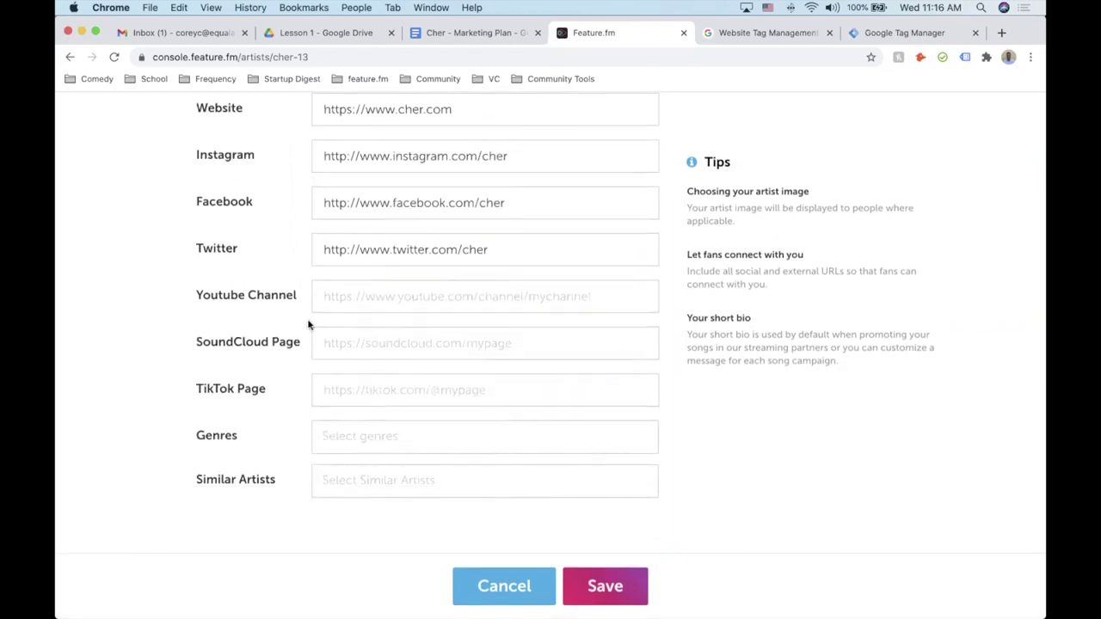
{"action": "scroll", "coordinate": [313, 325], "scroll_direction": "up", "scroll_amount": 2}
{"action": "mouse_move", "coordinate": [57, 249]}
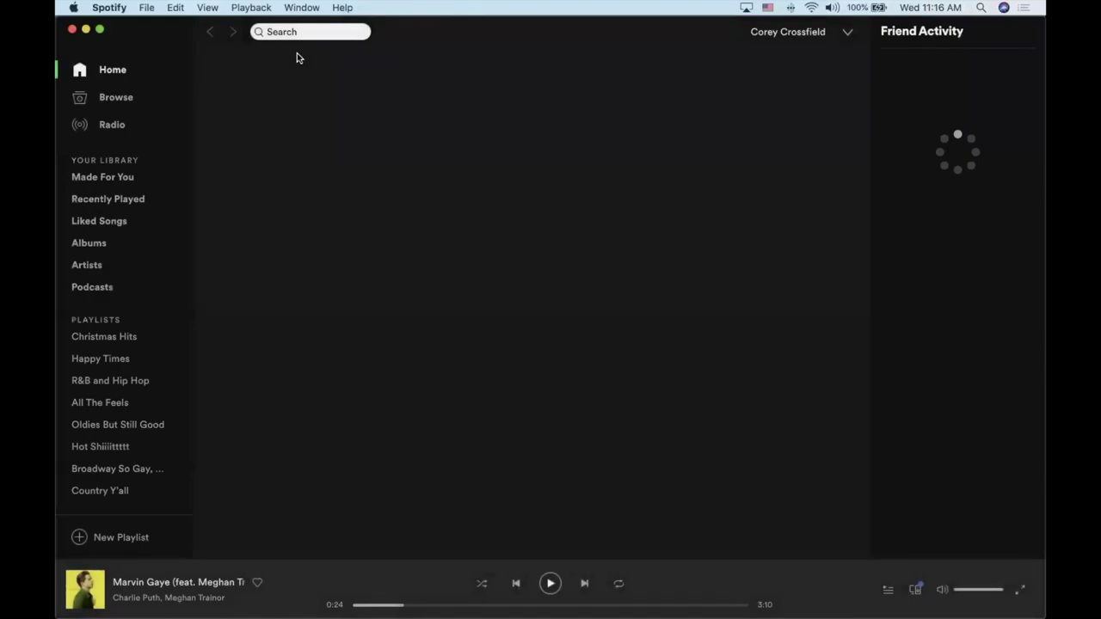
Search Spotify for cher and copy her artist link via Share > Copy Artist Link.
{"action": "left_click", "coordinate": [293, 32]}
{"action": "type", "text": "cher"}
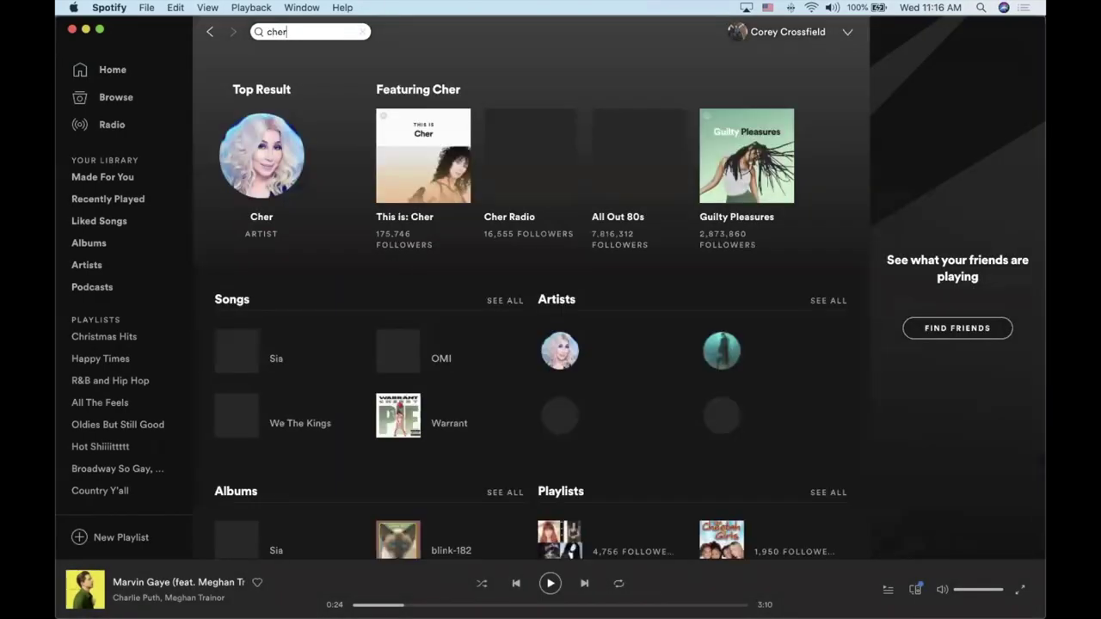
{"action": "left_click", "coordinate": [258, 223]}
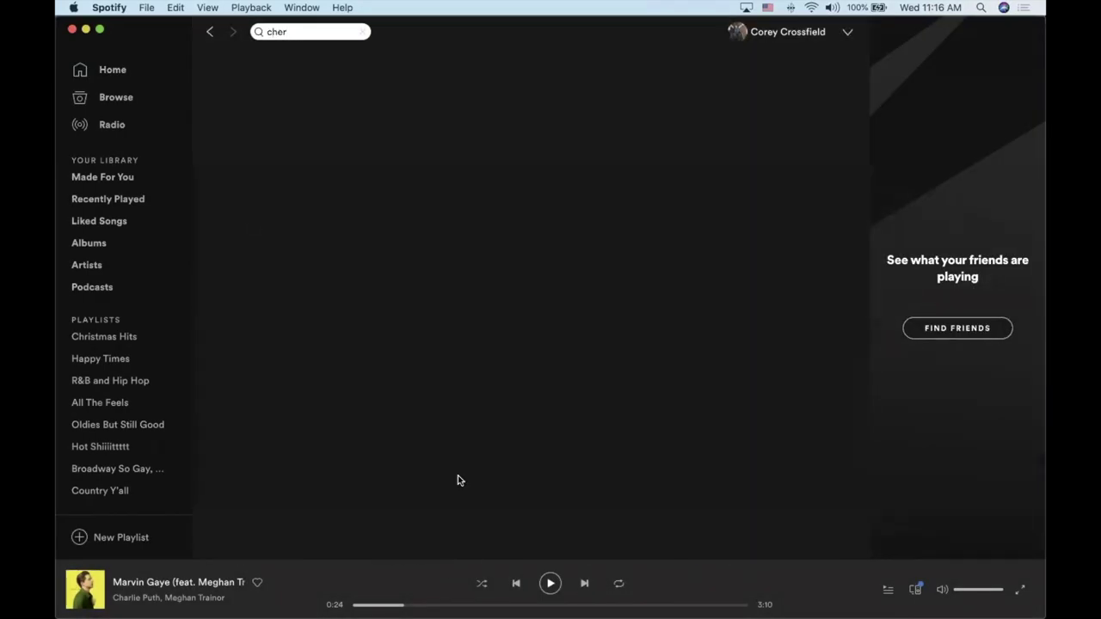
{"action": "left_click", "coordinate": [417, 189]}
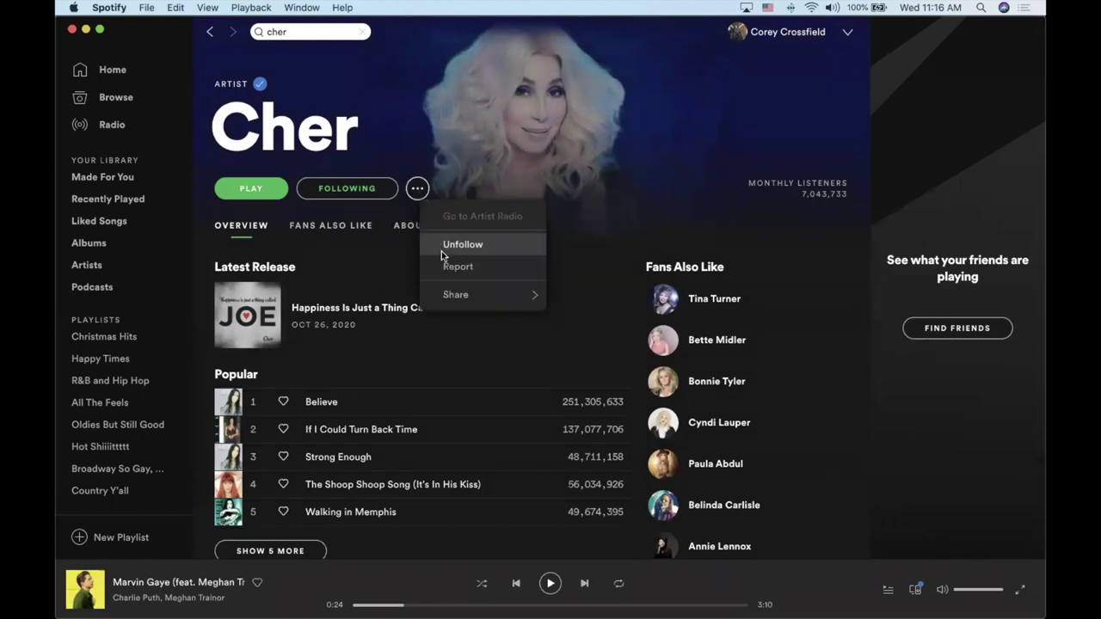
{"action": "mouse_move", "coordinate": [458, 293]}
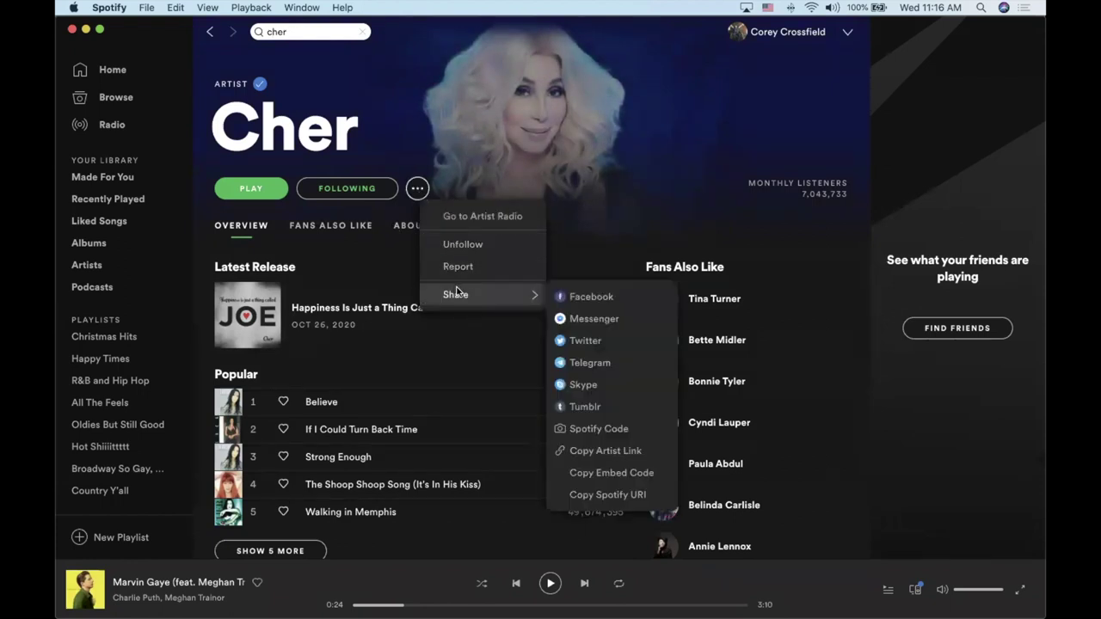
{"action": "left_click", "coordinate": [630, 449]}
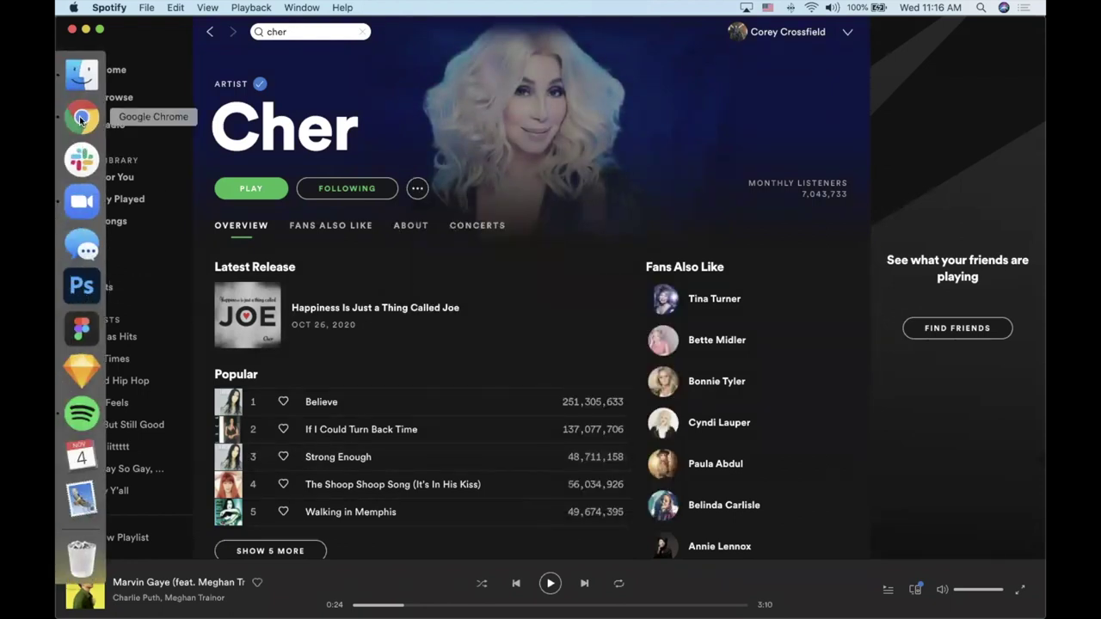
Paste Cher's Spotify artist link into Feature.fm's Spotify Artist Page field.
{"action": "left_click", "coordinate": [78, 116]}
{"action": "key", "text": "super+v"}
{"action": "left_click", "coordinate": [401, 393]}
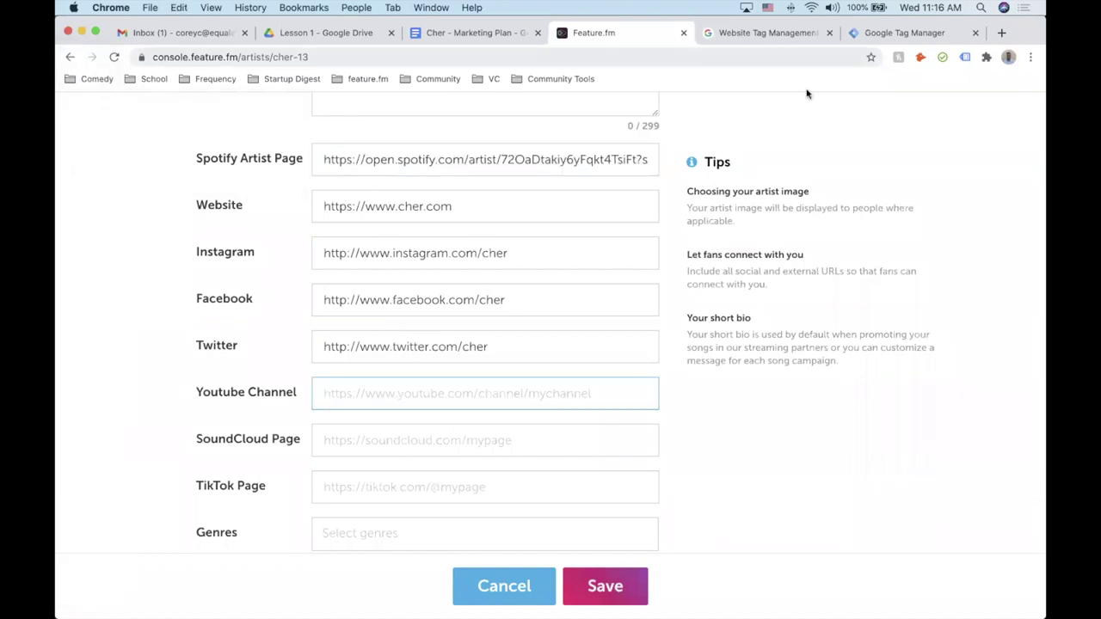
Close the Tag Manager tabs and load youtube.com in a new tab.
{"action": "left_click", "coordinate": [789, 35]}
{"action": "left_click", "coordinate": [829, 34]}
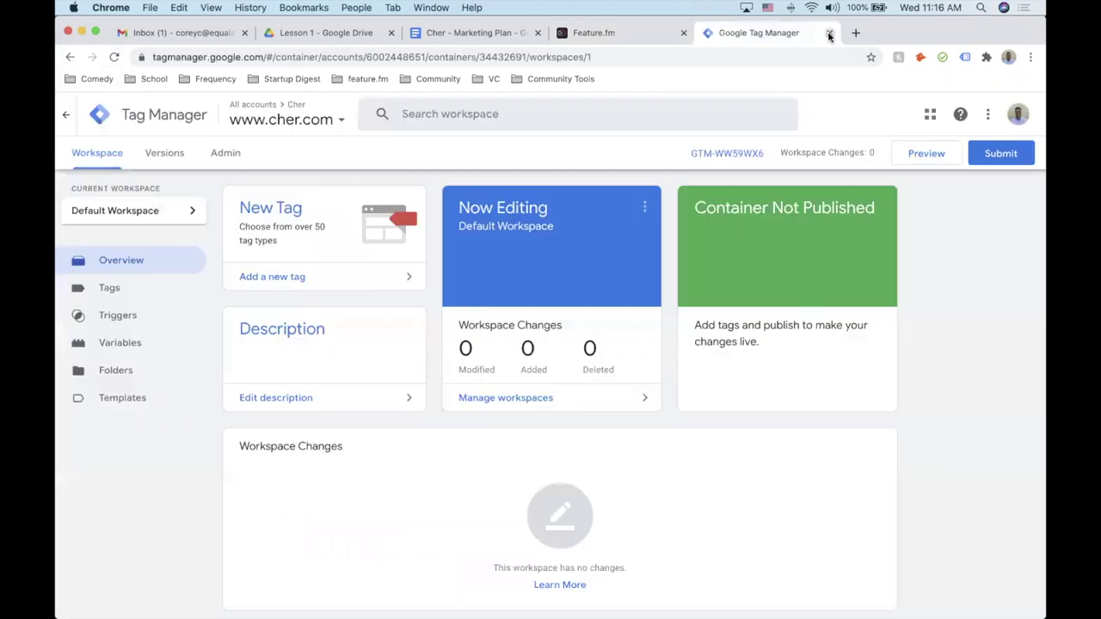
{"action": "left_click", "coordinate": [829, 33]}
{"action": "left_click", "coordinate": [782, 33]}
{"action": "type", "text": "y"}
{"action": "key", "text": "Return"}
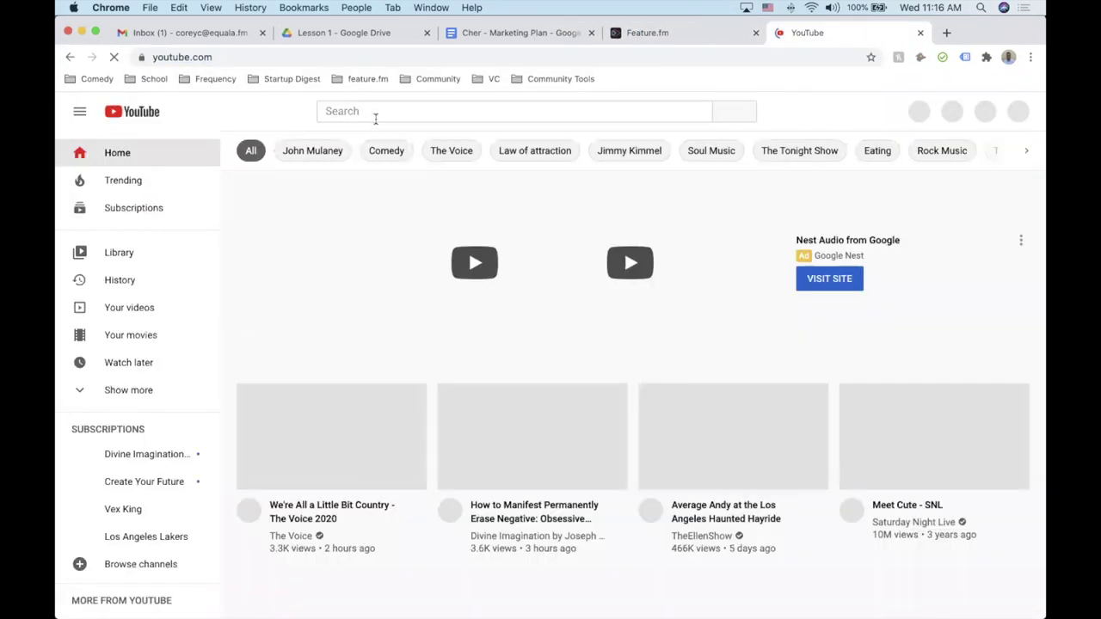
Search YouTube for cher, open her official channel, copy its address, and close the tab.
{"action": "left_click", "coordinate": [374, 115]}
{"action": "type", "text": "cher"}
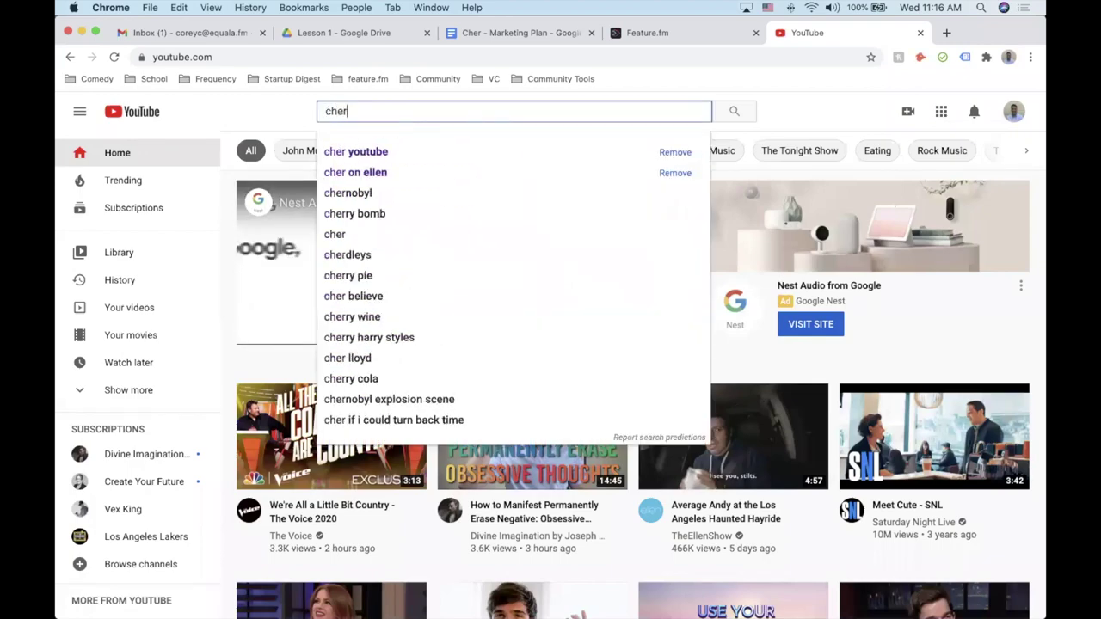
{"action": "key", "text": "Return"}
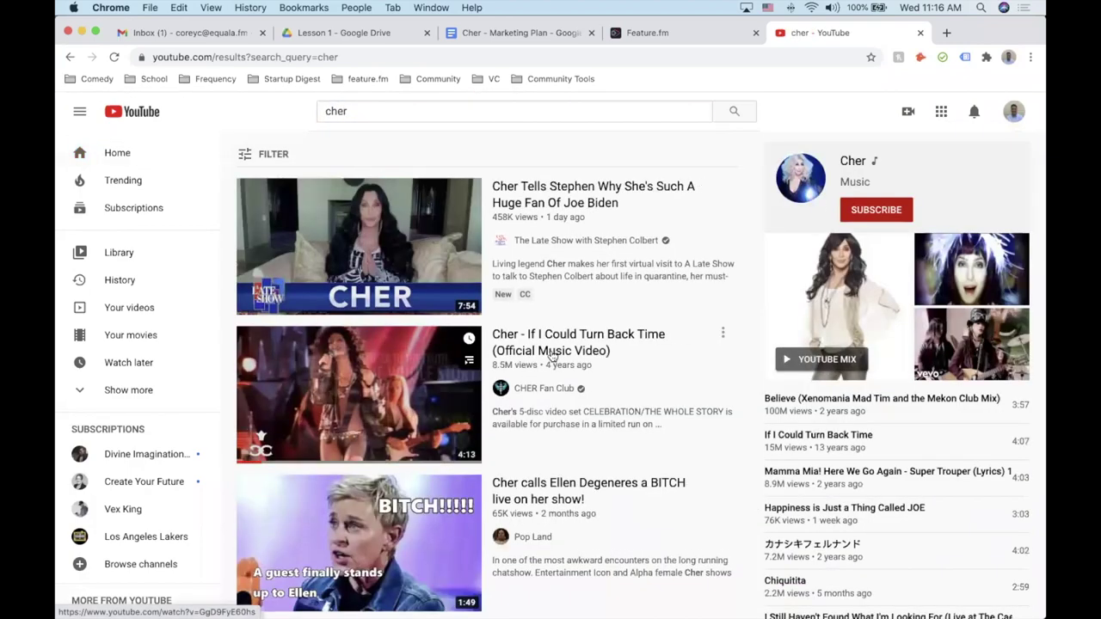
{"action": "scroll", "coordinate": [660, 319], "scroll_direction": "down", "scroll_amount": 3}
{"action": "scroll", "coordinate": [660, 316], "scroll_direction": "up", "scroll_amount": 3}
{"action": "left_click", "coordinate": [856, 161]}
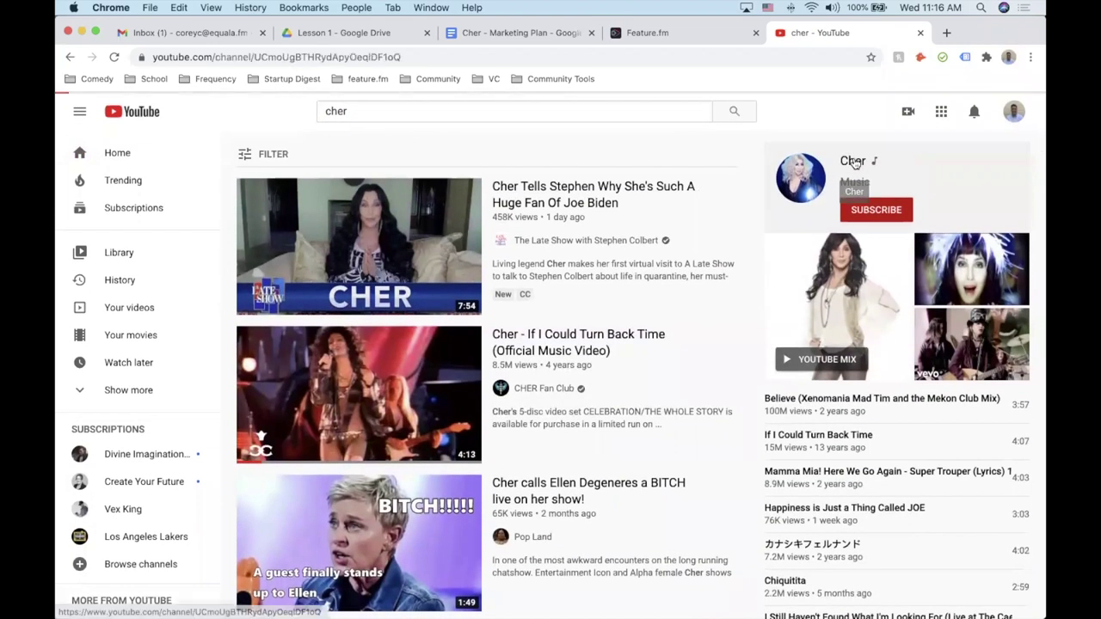
{"action": "key", "text": "super+l"}
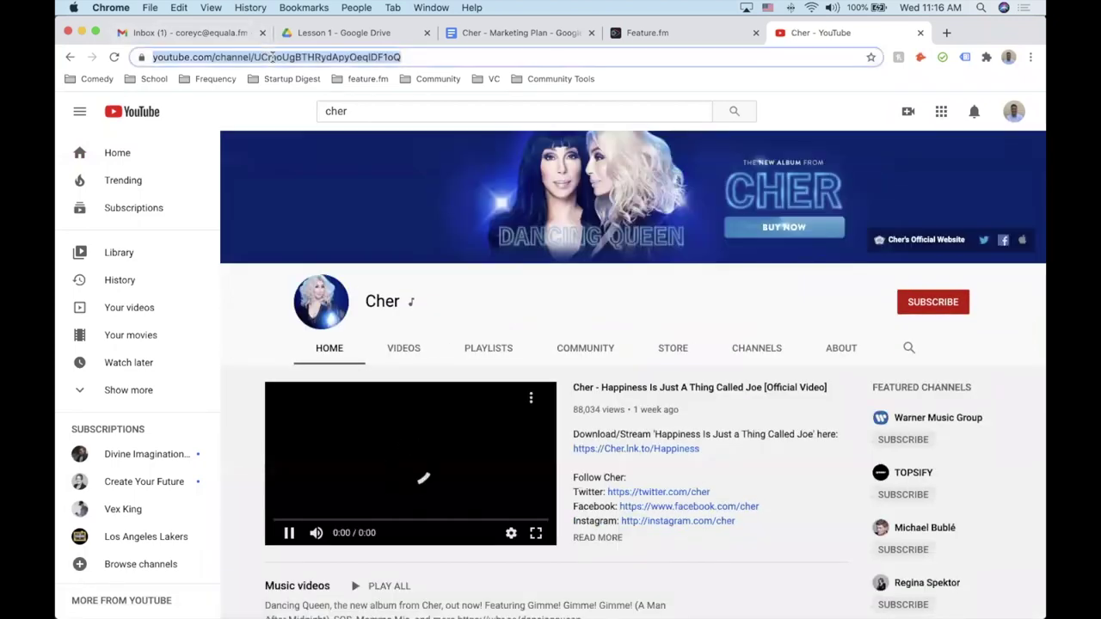
{"action": "left_click", "coordinate": [920, 32]}
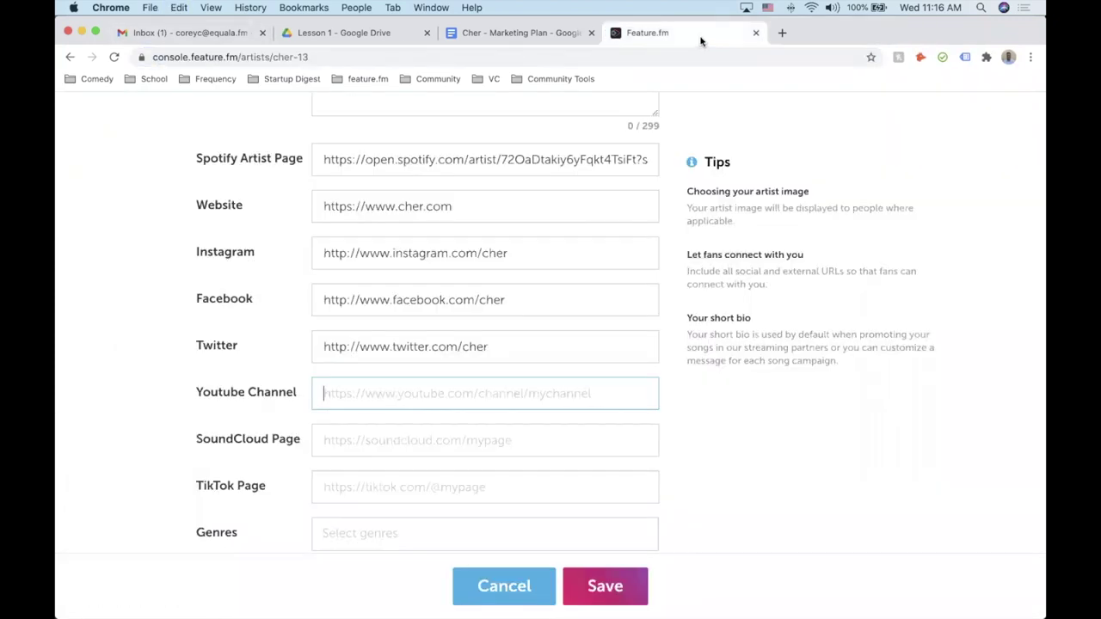
Paste Cher's YouTube channel address into the Youtube Channel field.
{"action": "key", "text": "super+v"}
{"action": "scroll", "coordinate": [614, 417], "scroll_direction": "down", "scroll_amount": 2}
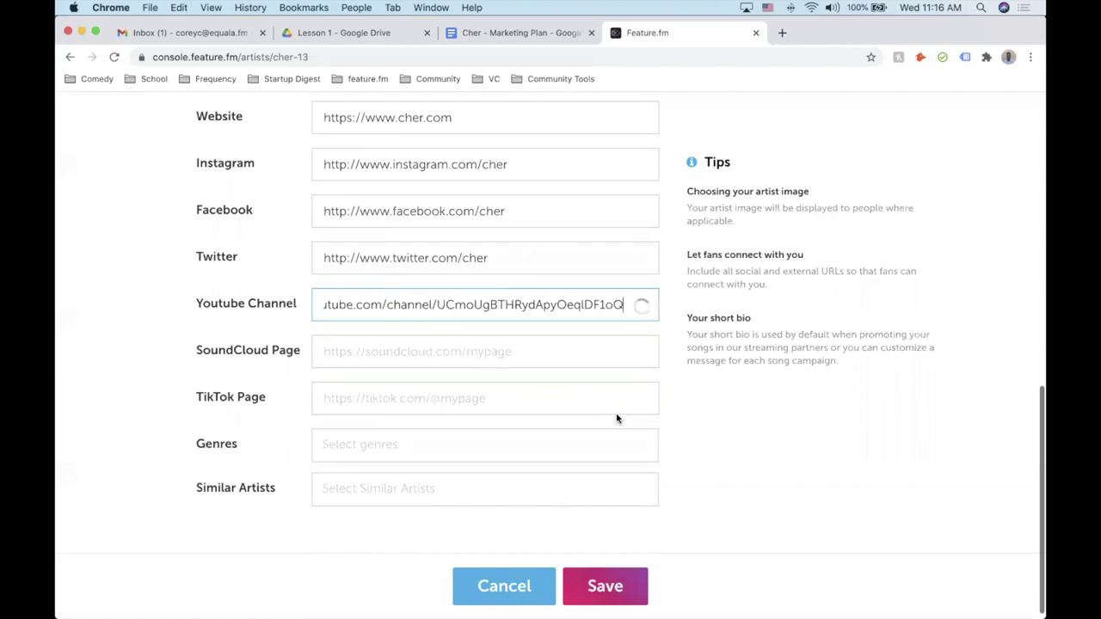
{"action": "scroll", "coordinate": [484, 381], "scroll_direction": "left", "scroll_amount": 5}
{"action": "scroll", "coordinate": [399, 363], "scroll_direction": "right", "scroll_amount": 5}
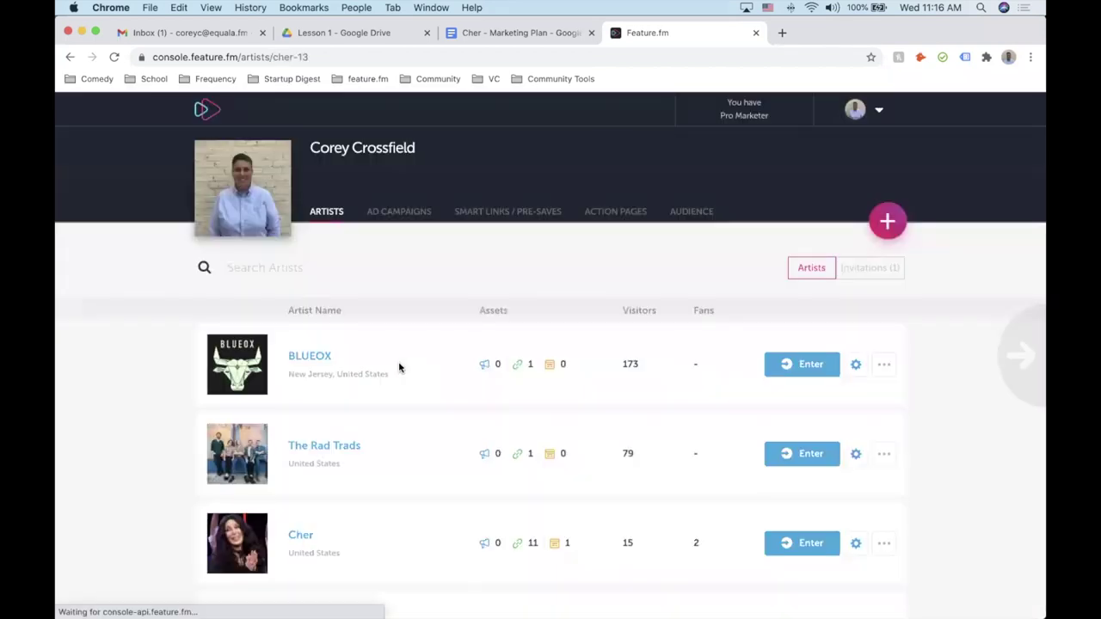
{"action": "scroll", "coordinate": [398, 364], "scroll_direction": "up", "scroll_amount": 4}
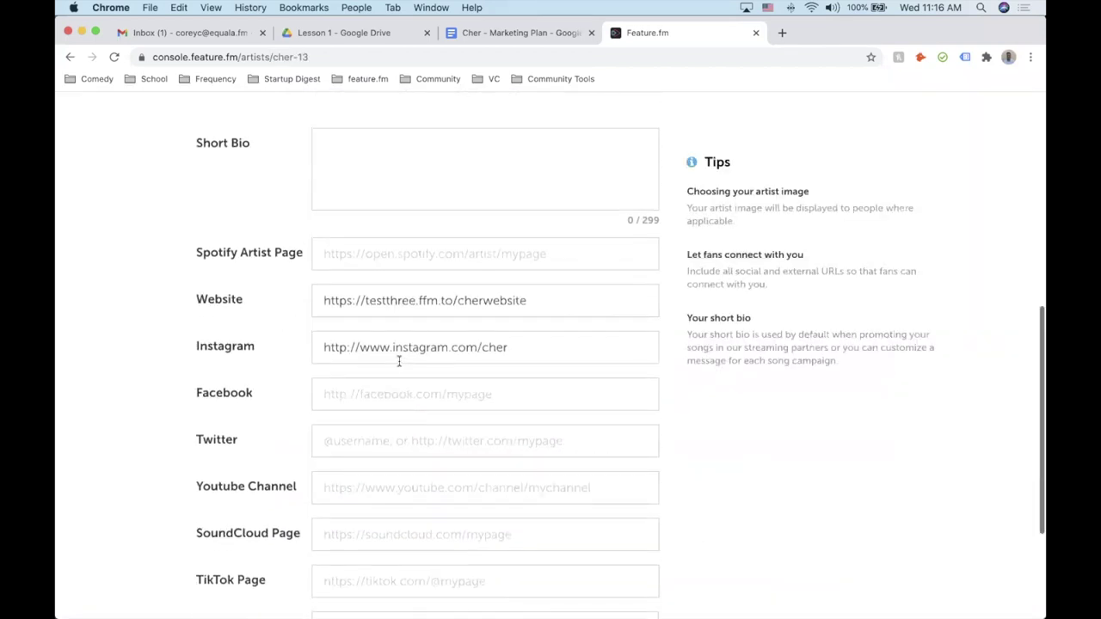
{"action": "scroll", "coordinate": [398, 362], "scroll_direction": "down", "scroll_amount": 2}
{"action": "left_click", "coordinate": [369, 425]}
{"action": "key", "text": "super+v"}
{"action": "left_click", "coordinate": [351, 388]}
{"action": "type", "text": "http://www"}
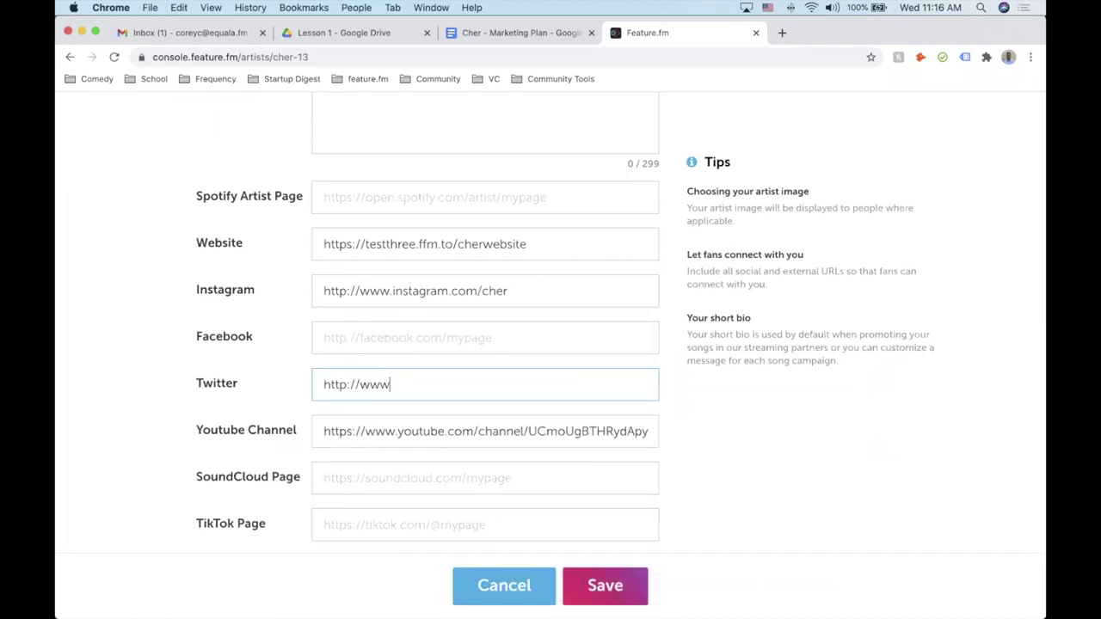
{"action": "type", "text": ".twitter.com/cher"}
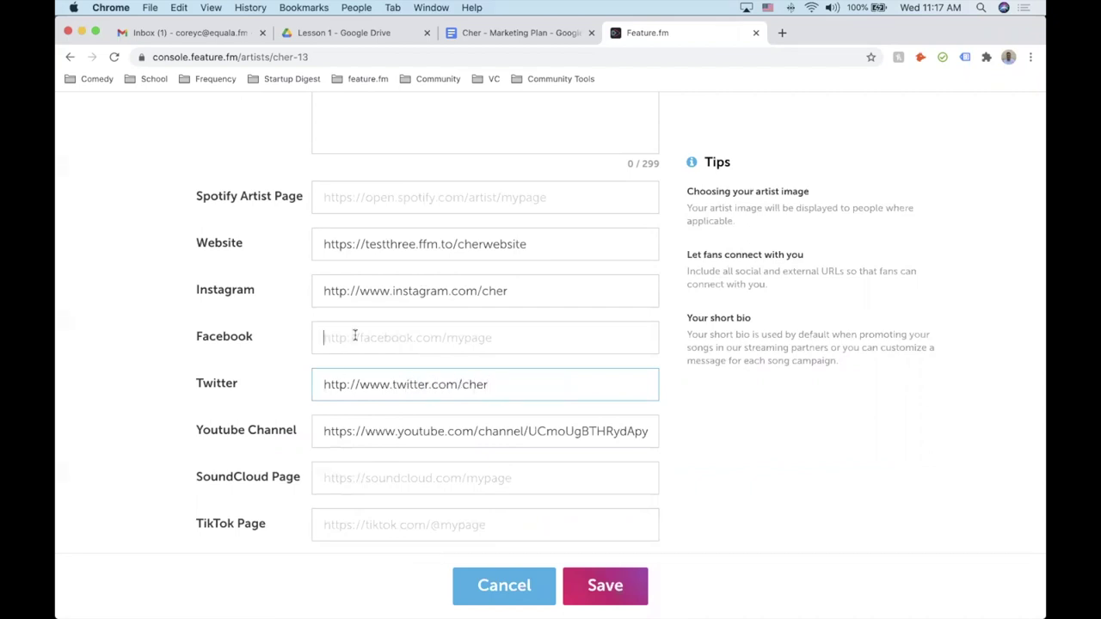
{"action": "left_click", "coordinate": [354, 336]}
{"action": "type", "text": "http://"}
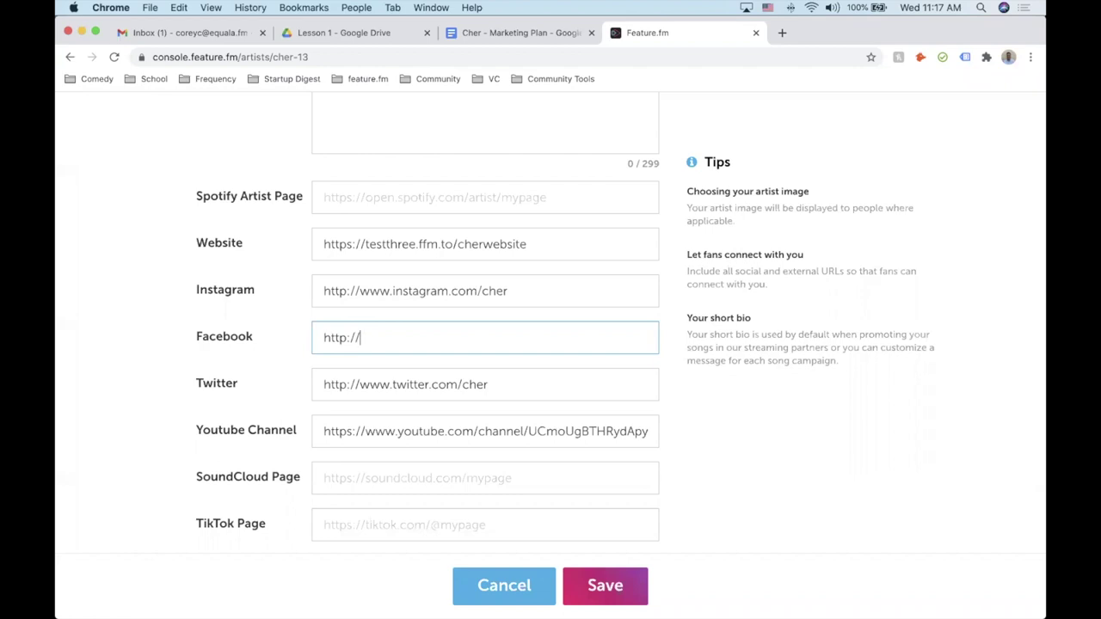
{"action": "type", "text": "www.facebook.com/cher"}
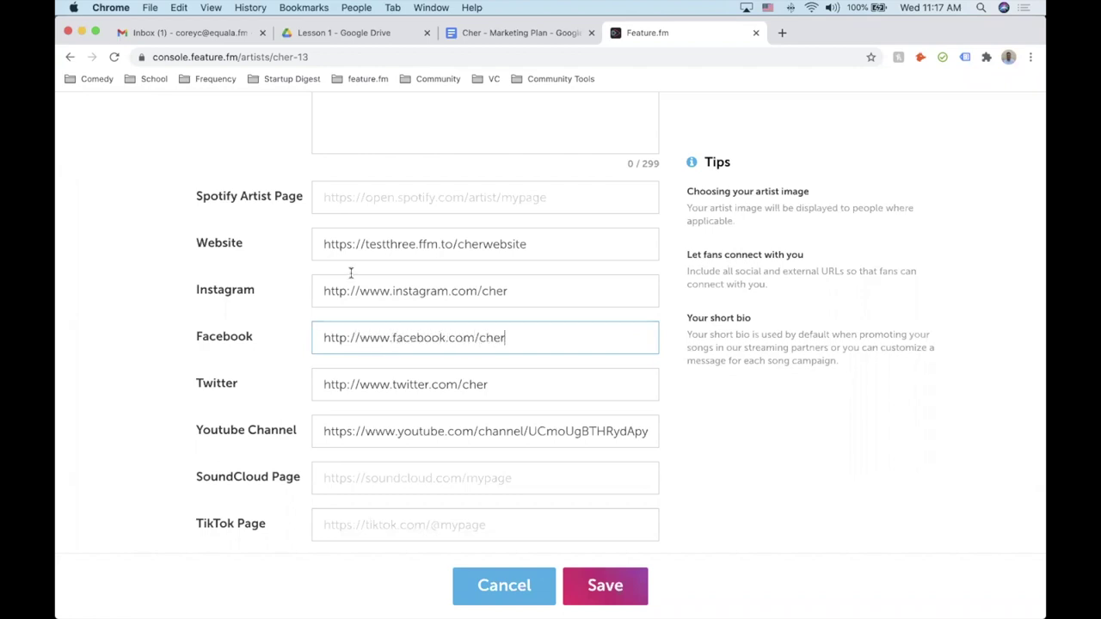
Copy Cher's Spotify artist link again and return to the Feature.fm artist form.
{"action": "left_click", "coordinate": [373, 198]}
{"action": "mouse_move", "coordinate": [58, 198]}
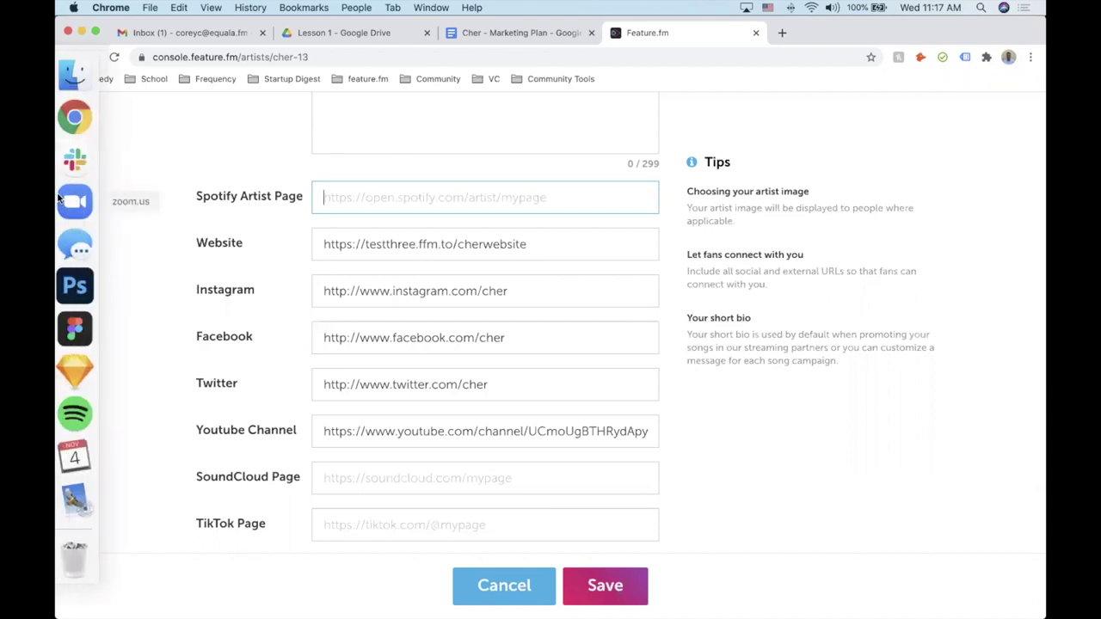
{"action": "left_click", "coordinate": [82, 414]}
{"action": "left_click", "coordinate": [417, 188]}
{"action": "mouse_move", "coordinate": [457, 295]}
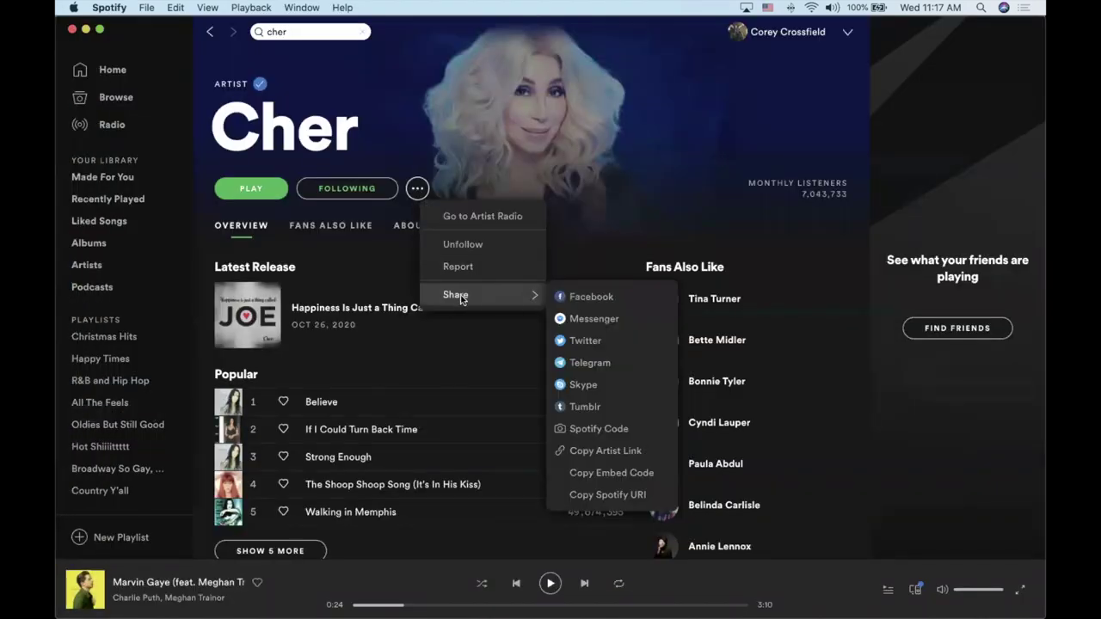
{"action": "left_click", "coordinate": [626, 451]}
{"action": "mouse_move", "coordinate": [77, 160]}
{"action": "left_click", "coordinate": [81, 117]}
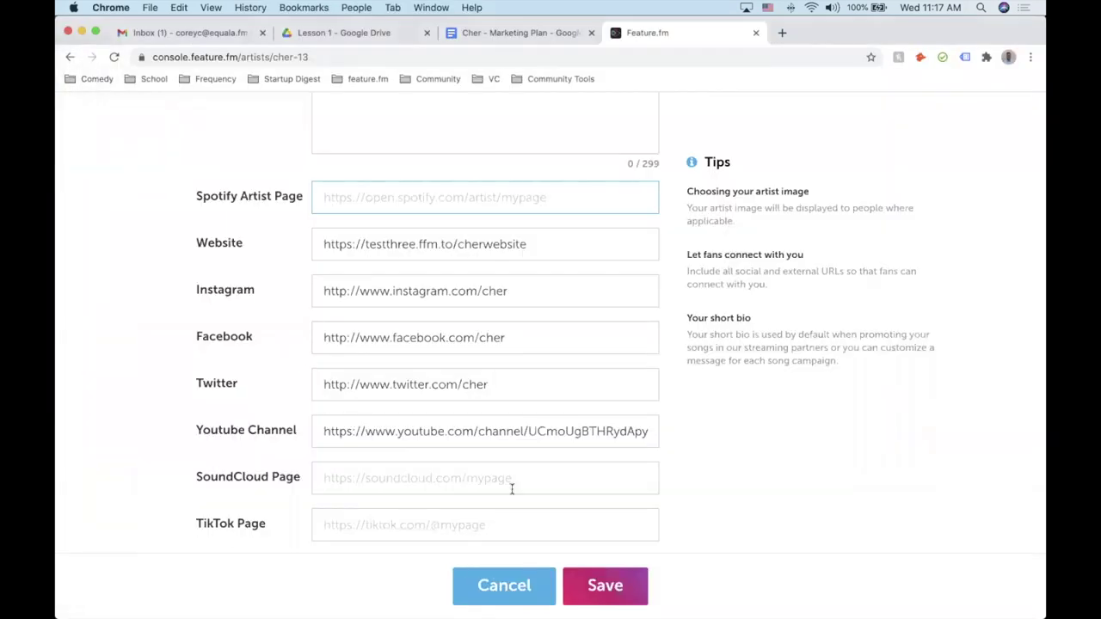
Paste the Spotify artist link into Spotify Artist Page and save the profile.
{"action": "type", "text": "https://open.spotify.com/artist/72OaDtakiy6yFqkt4TsiFt?si=_MEiK7n9Tc2kd61g9AYqGw"}
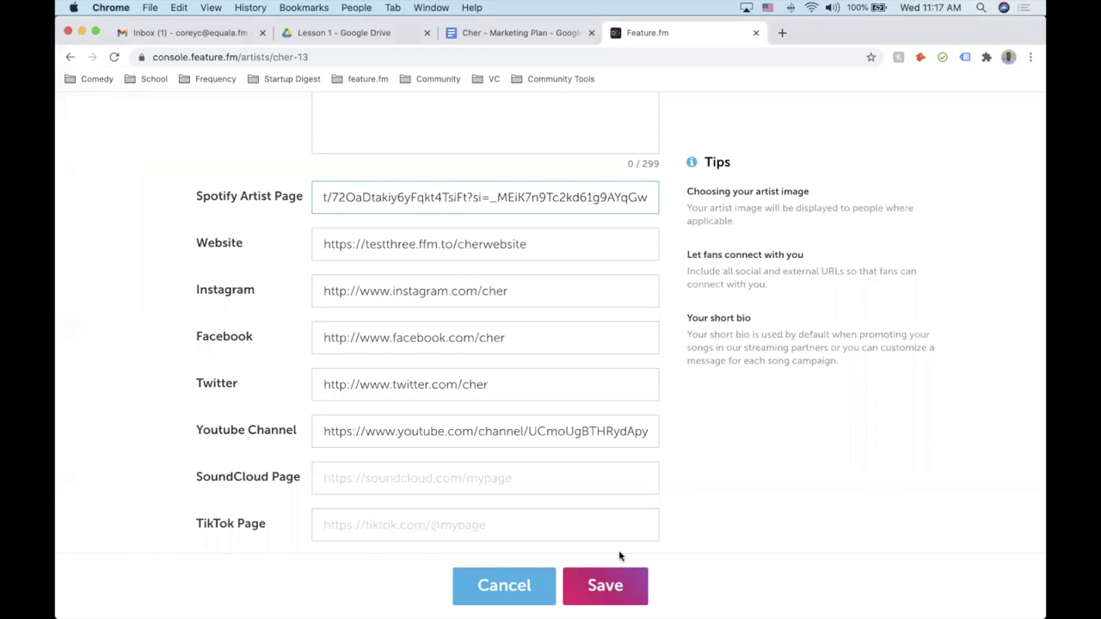
{"action": "left_click", "coordinate": [594, 585]}
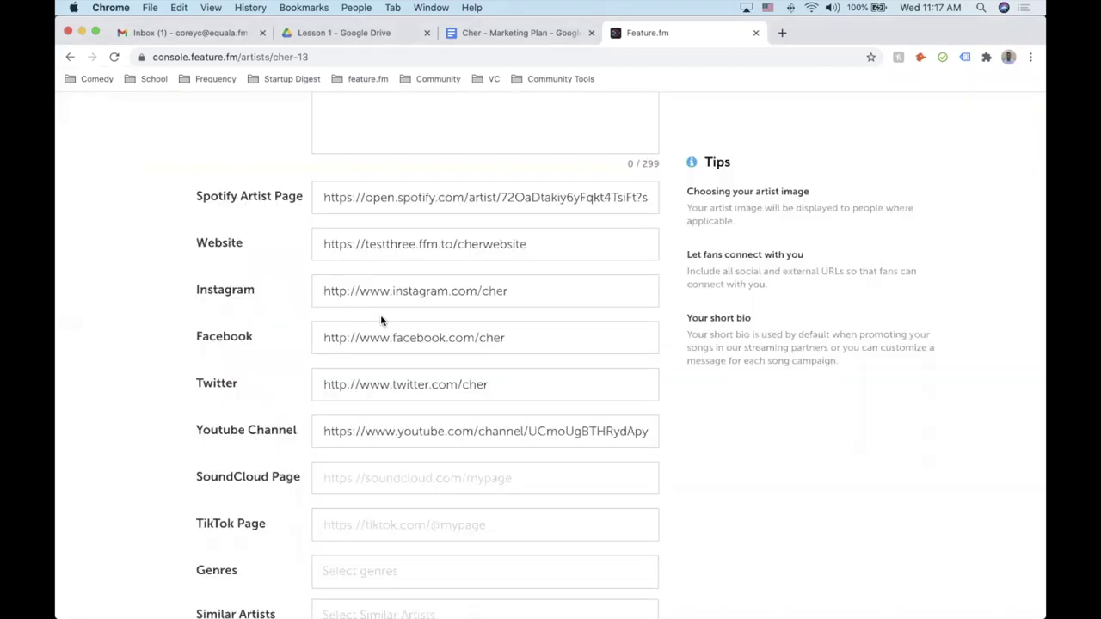
{"action": "scroll", "coordinate": [381, 318], "scroll_direction": "down", "scroll_amount": 3}
{"action": "scroll", "coordinate": [383, 320], "scroll_direction": "up", "scroll_amount": 10}
{"action": "scroll", "coordinate": [382, 321], "scroll_direction": "down", "scroll_amount": 10}
Choose Pop as Cher's genre and save.
{"action": "left_click", "coordinate": [344, 474]}
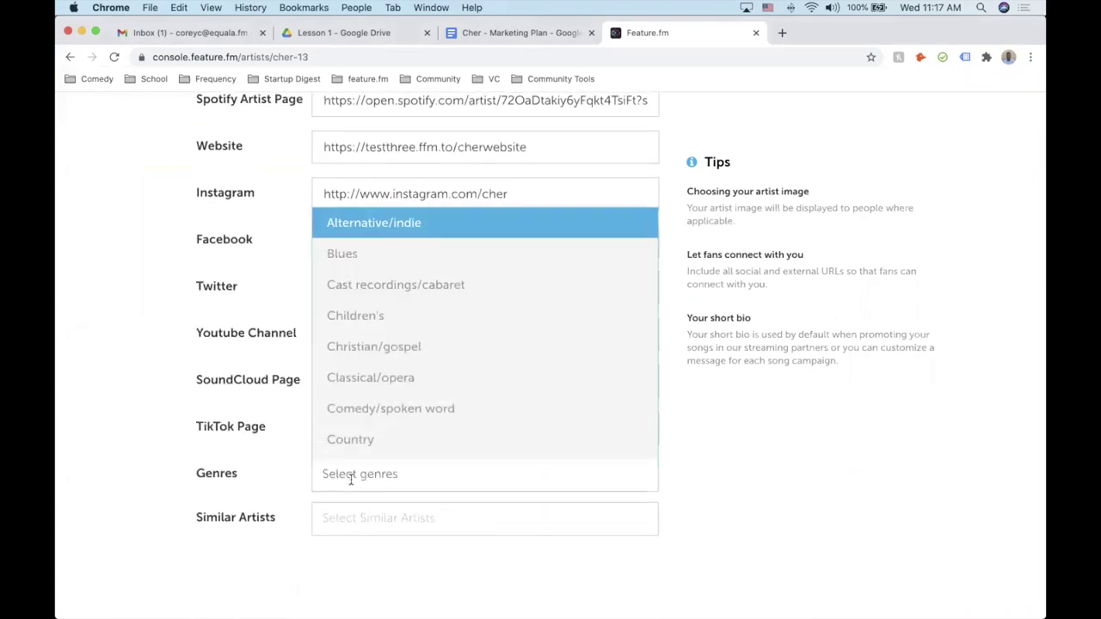
{"action": "type", "text": "PO"}
{"action": "left_click", "coordinate": [381, 444]}
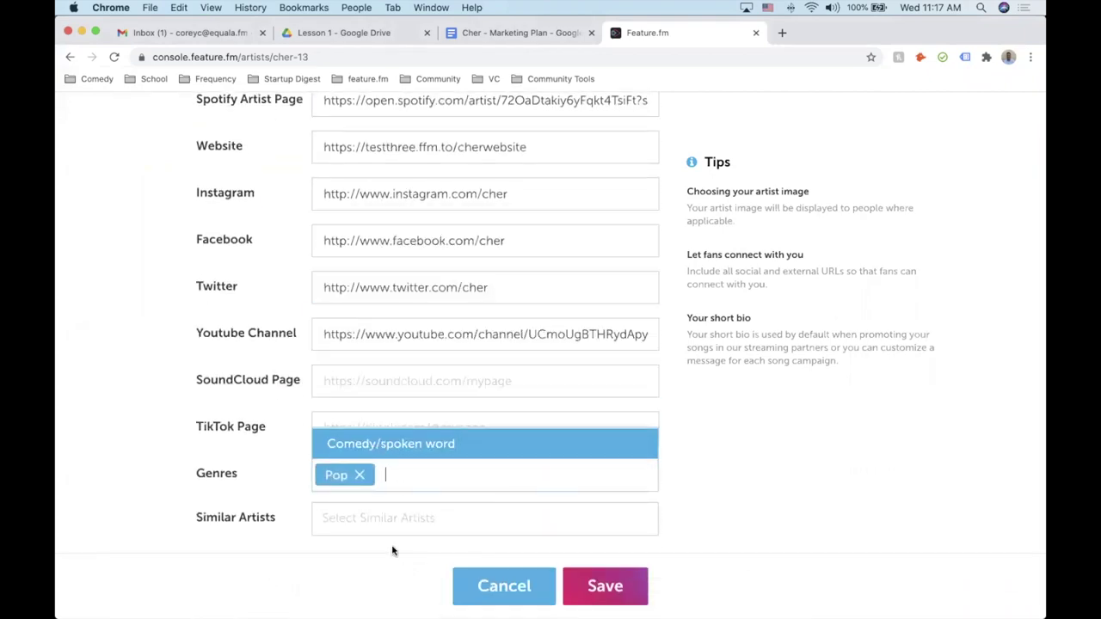
{"action": "left_click", "coordinate": [612, 598]}
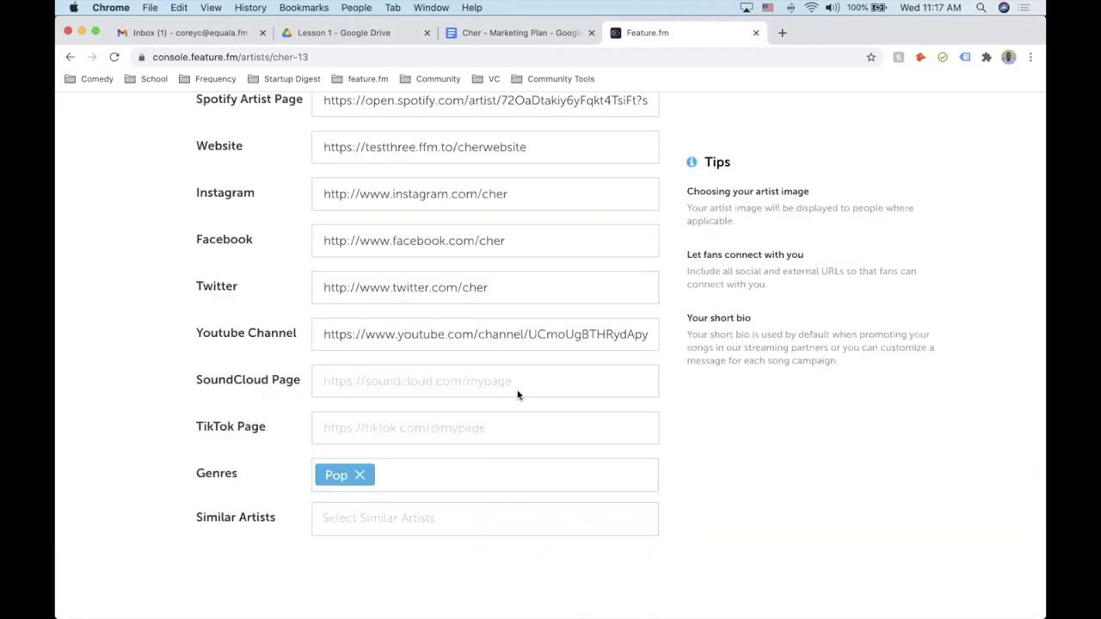
{"action": "scroll", "coordinate": [504, 292], "scroll_direction": "up", "scroll_amount": 10}
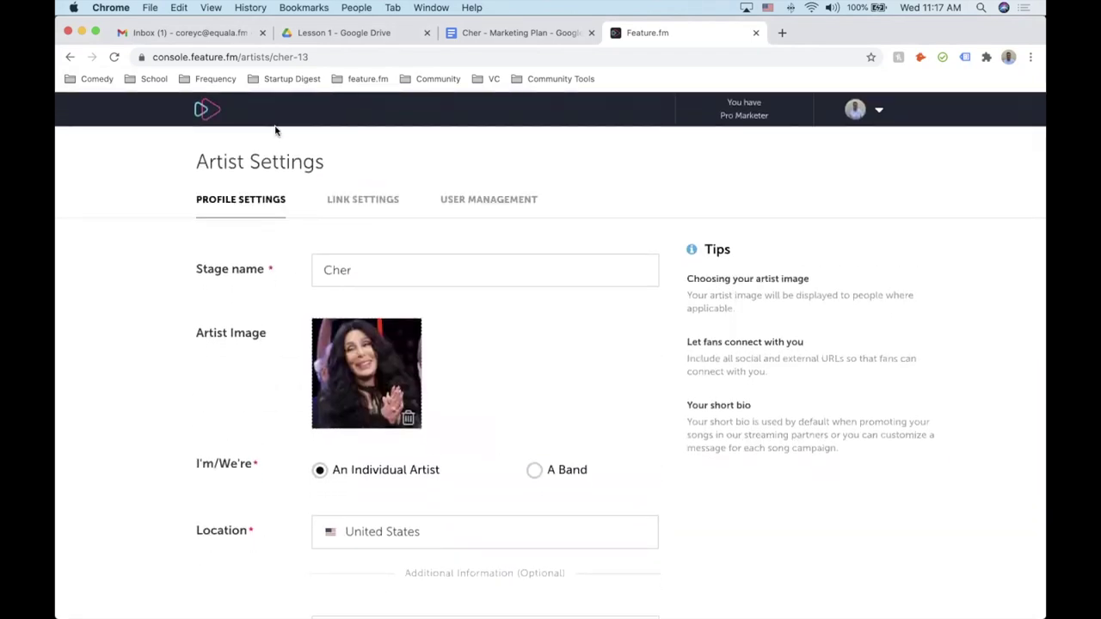
Remove AU Store, KKBox, Gaana and Merchandise from Cher's default stores.
{"action": "left_click", "coordinate": [373, 210]}
{"action": "scroll", "coordinate": [388, 285], "scroll_direction": "down", "scroll_amount": 2}
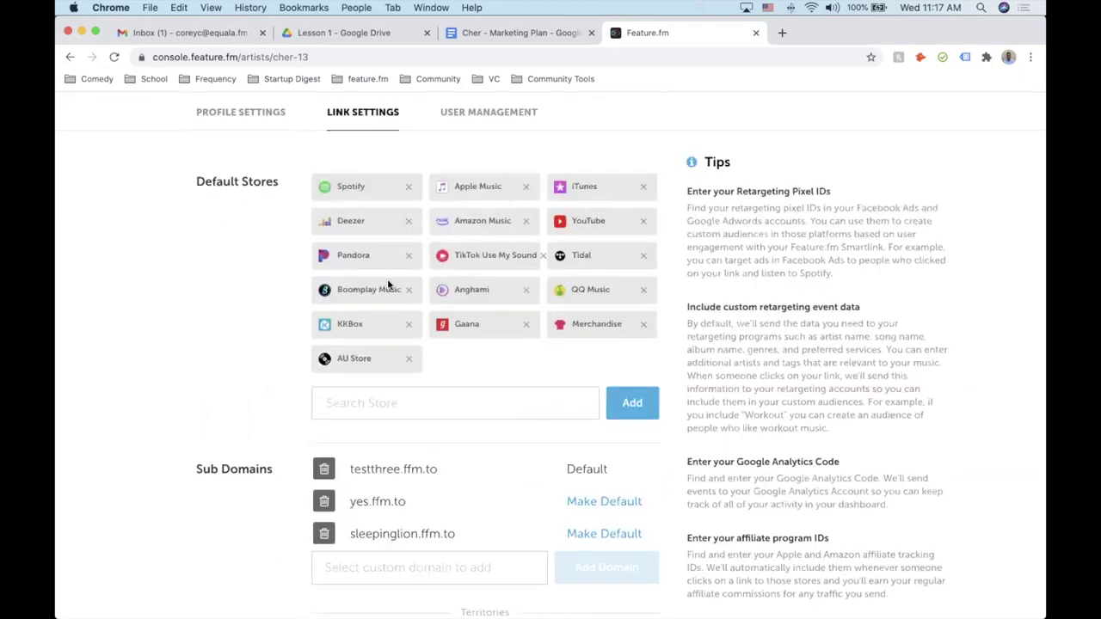
{"action": "left_click", "coordinate": [411, 360]}
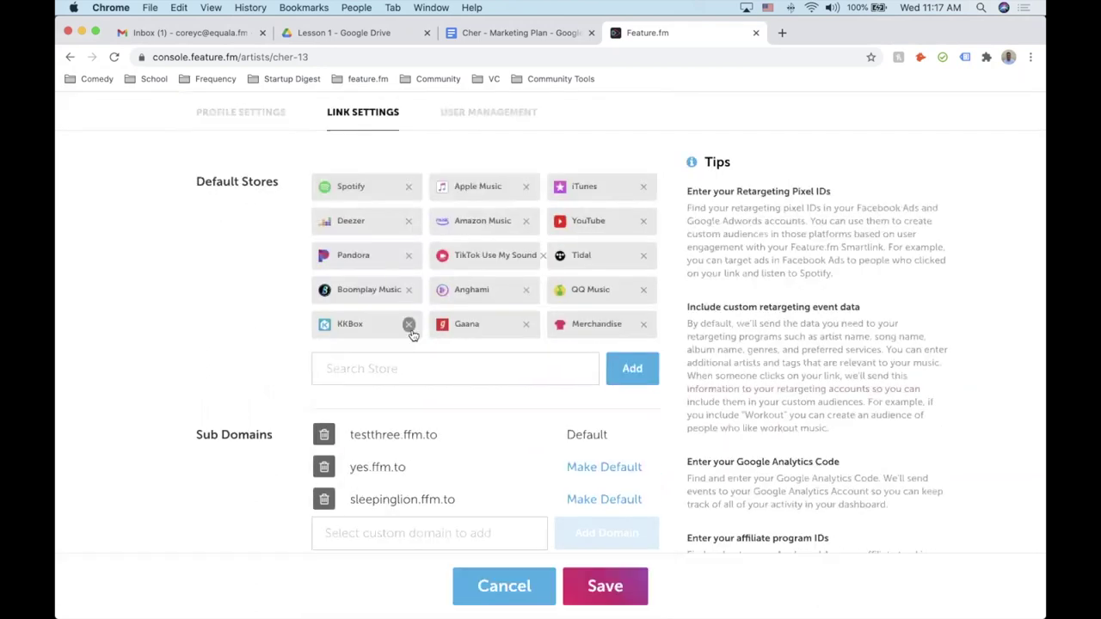
{"action": "left_click", "coordinate": [410, 325]}
{"action": "left_click", "coordinate": [409, 324]}
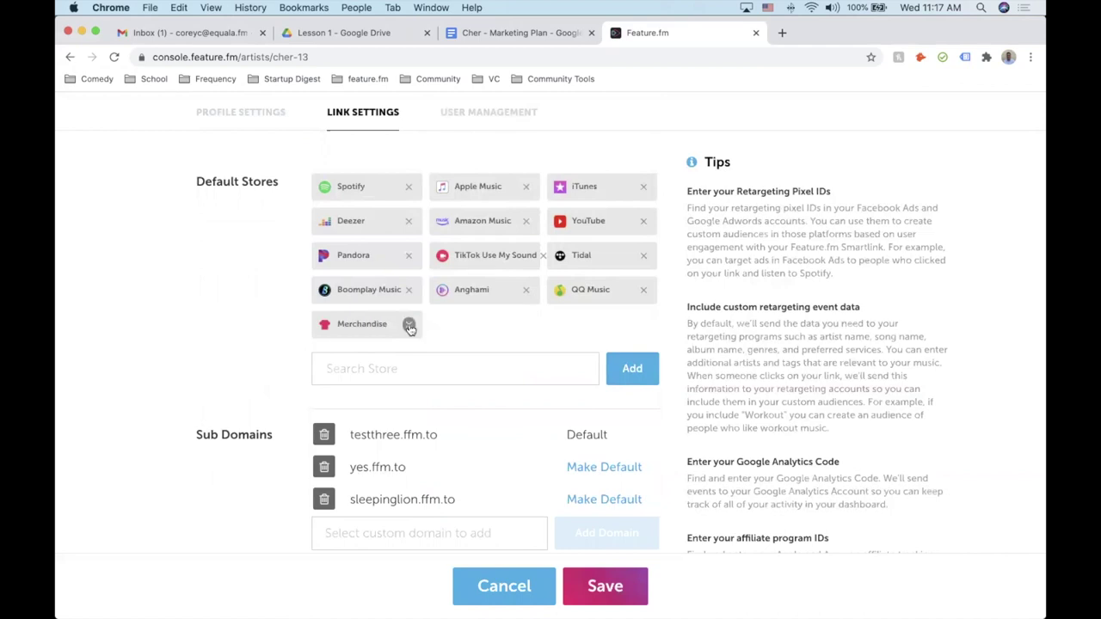
{"action": "left_click", "coordinate": [409, 325]}
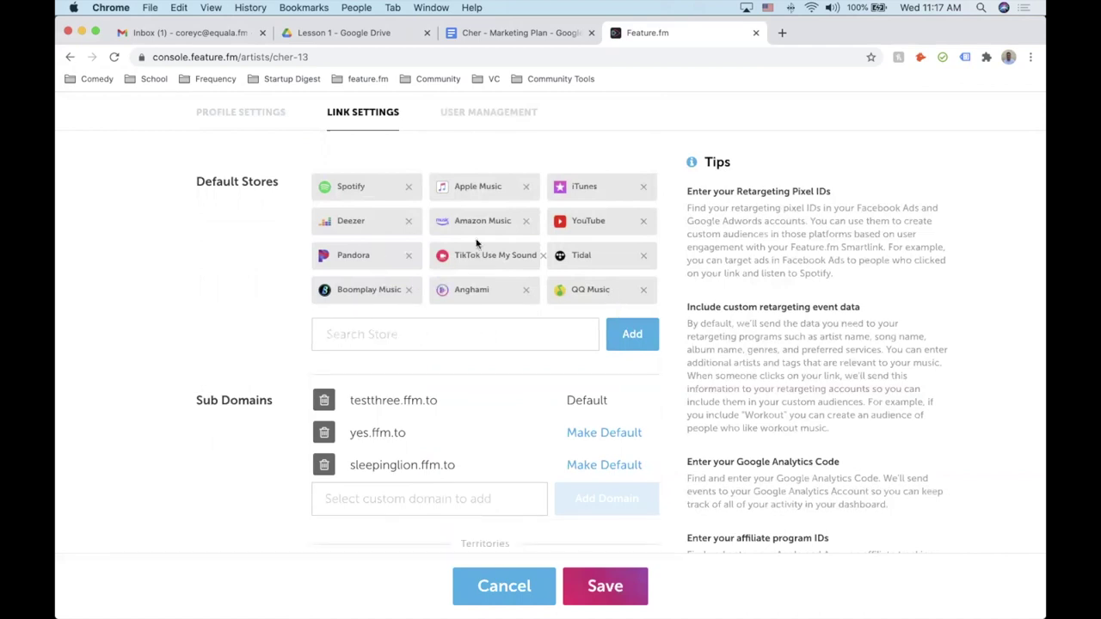
Add YouTube Music and Email Subscribe to the default stores.
{"action": "left_click", "coordinate": [472, 337]}
{"action": "type", "text": "You"}
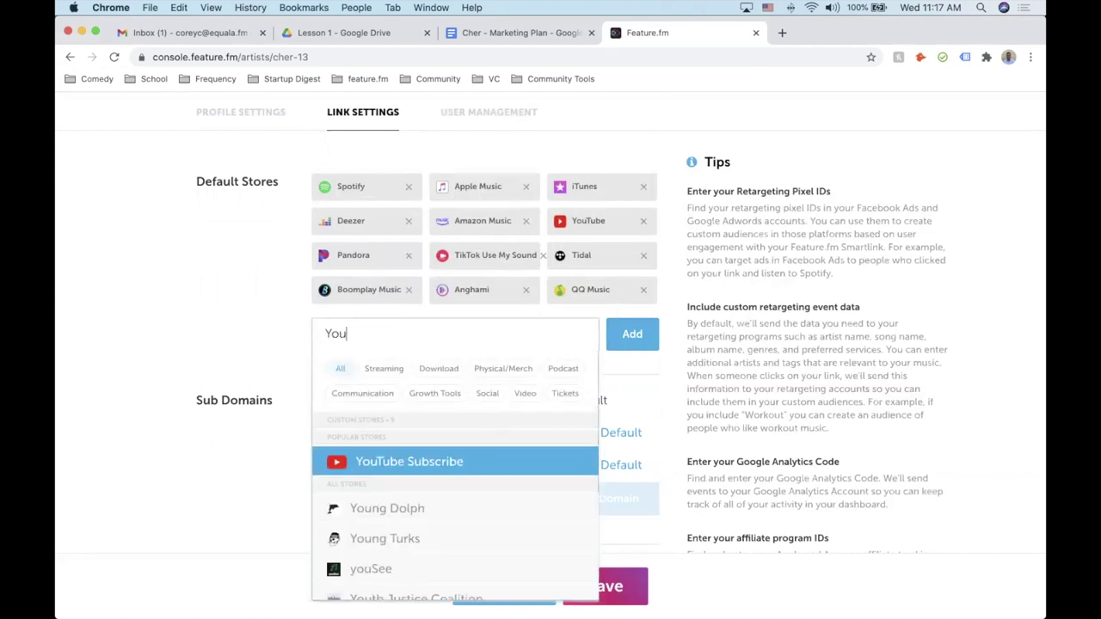
{"action": "type", "text": "tube M"}
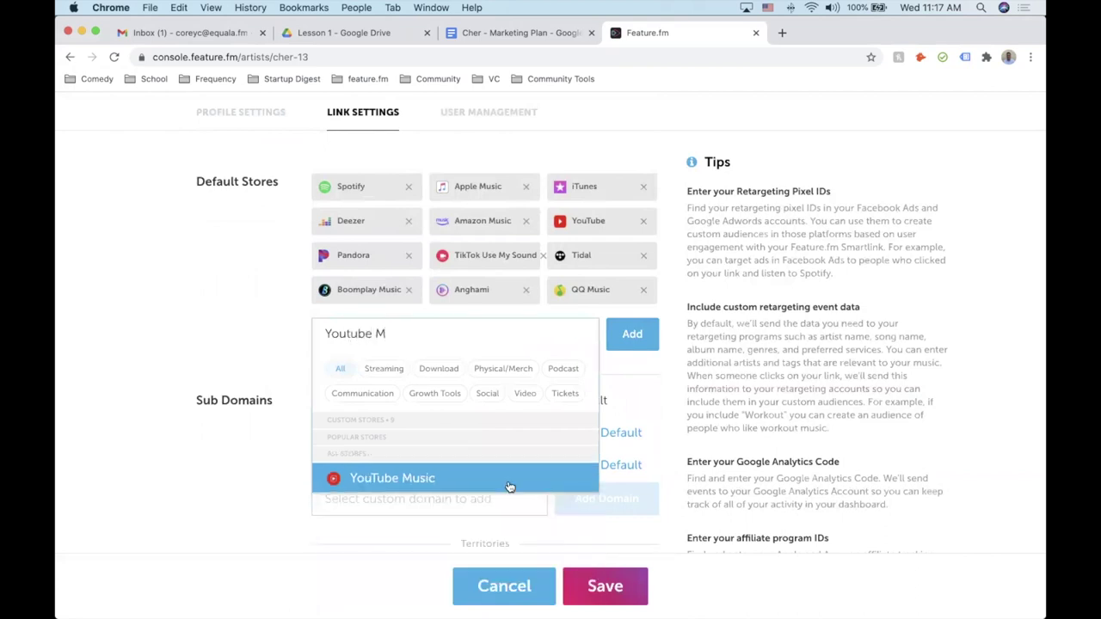
{"action": "left_click", "coordinate": [459, 482]}
{"action": "left_click", "coordinate": [632, 338]}
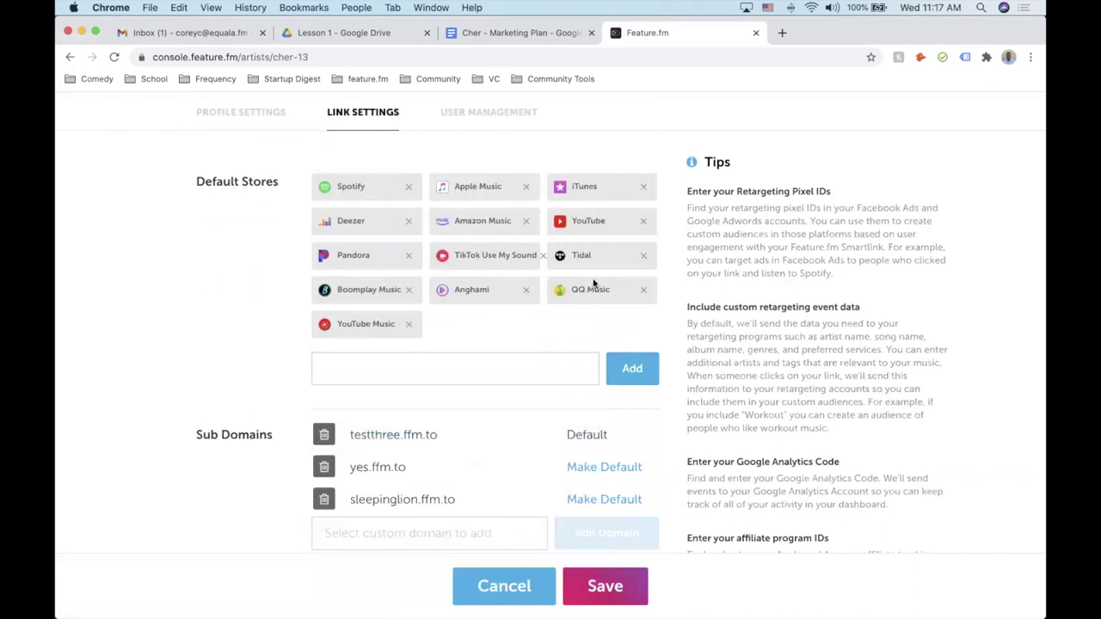
{"action": "left_click", "coordinate": [437, 357]}
{"action": "type", "text": "Email"}
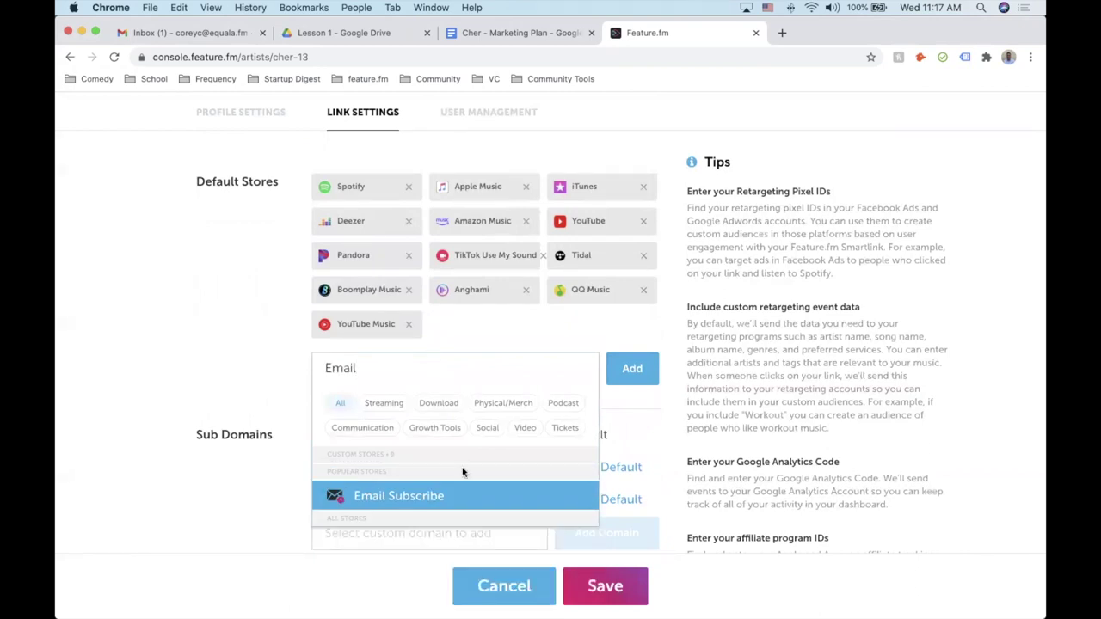
{"action": "left_click", "coordinate": [452, 494]}
{"action": "left_click", "coordinate": [628, 369]}
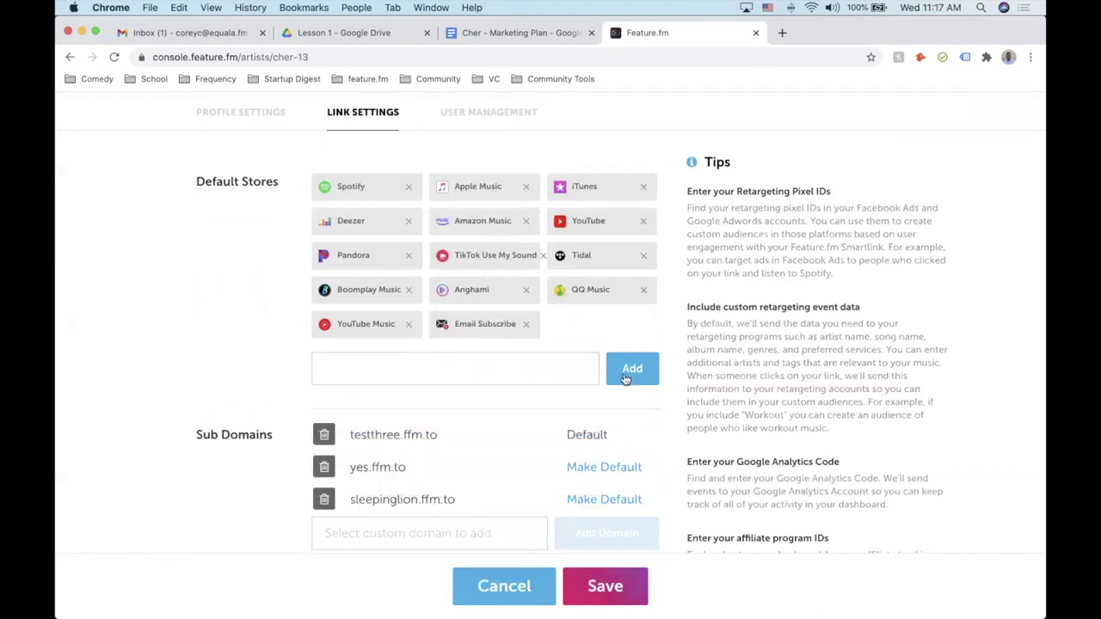
Remove YouTube from the default stores.
{"action": "left_click_drag", "start_coordinate": [497, 330], "coordinate": [424, 277]}
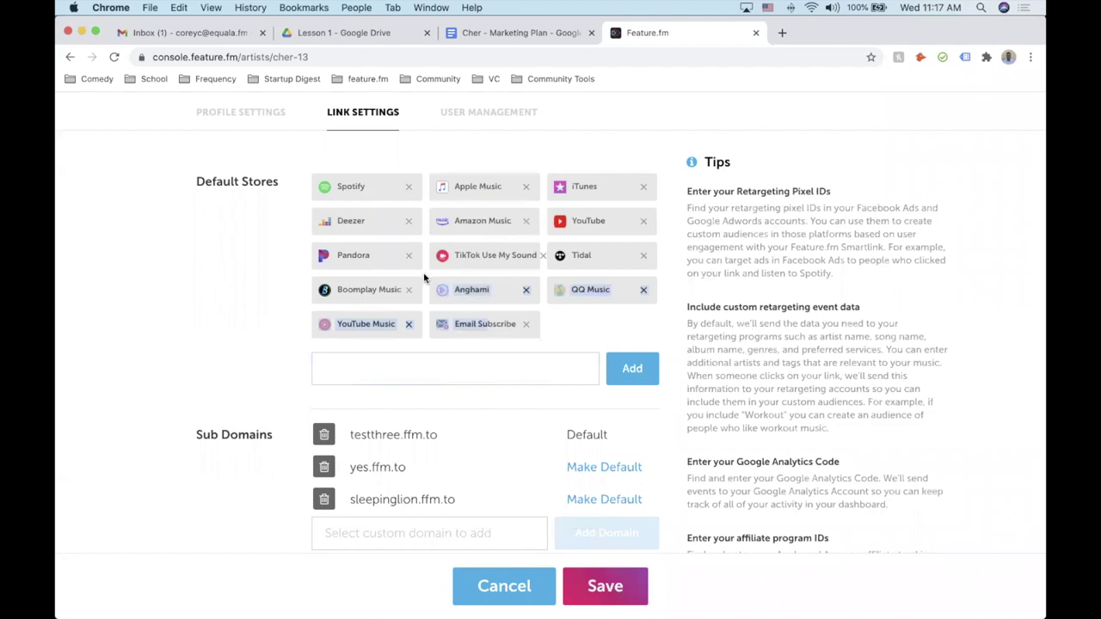
{"action": "left_click", "coordinate": [568, 333]}
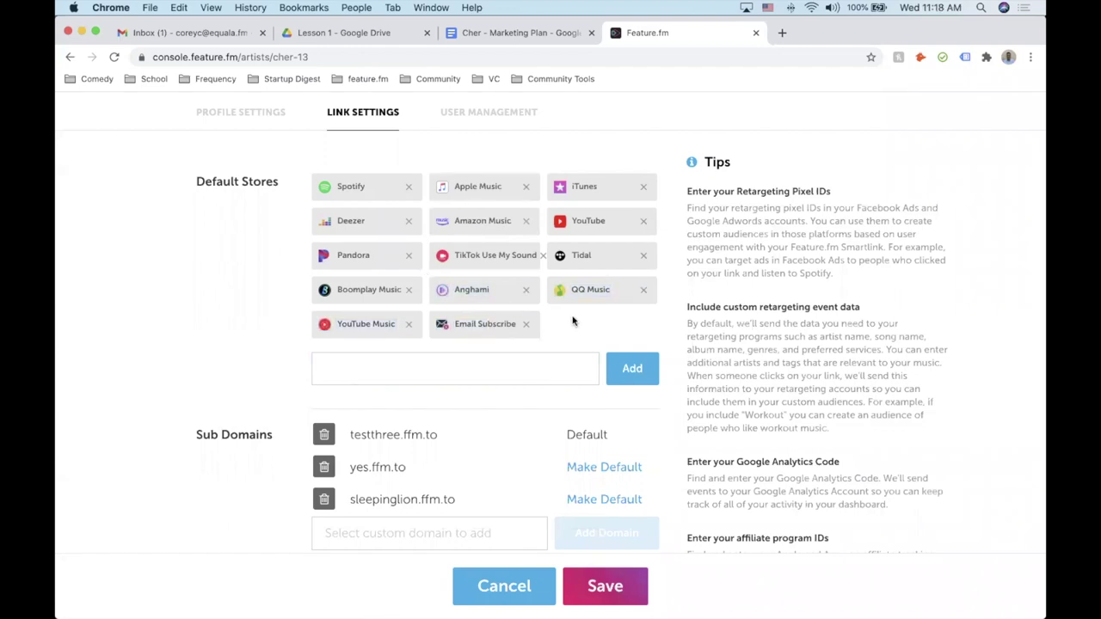
{"action": "left_click", "coordinate": [644, 221]}
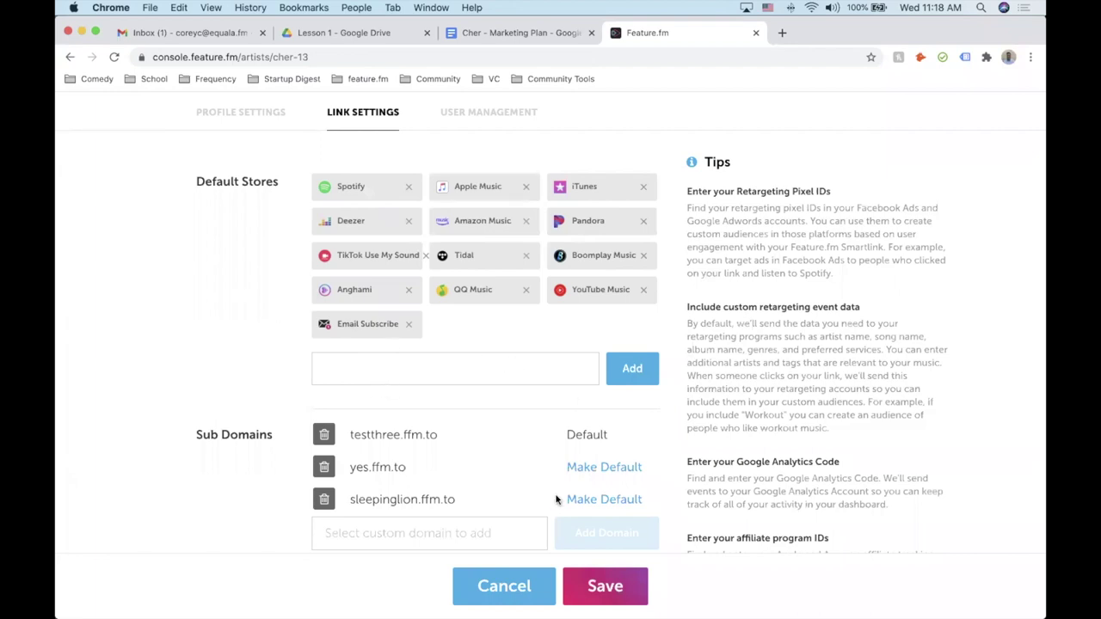
{"action": "scroll", "coordinate": [556, 498], "scroll_direction": "down", "scroll_amount": 2}
Add cher.ffm.to as a sub-domain and make it the default.
{"action": "left_click", "coordinate": [452, 467]}
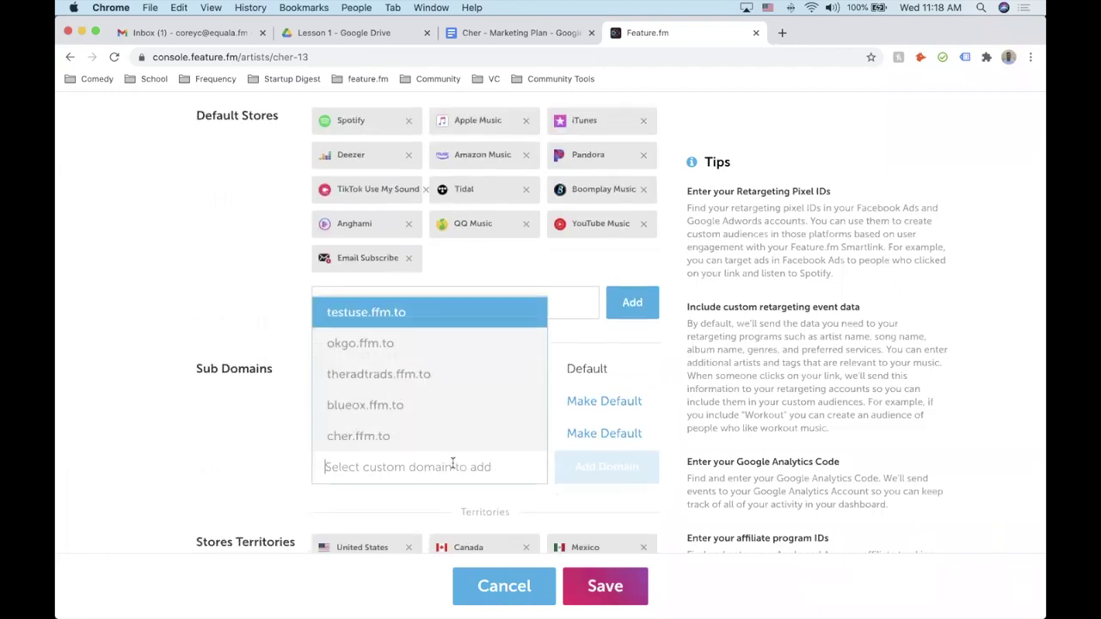
{"action": "left_click", "coordinate": [411, 444]}
{"action": "left_click", "coordinate": [595, 473]}
{"action": "left_click", "coordinate": [602, 464]}
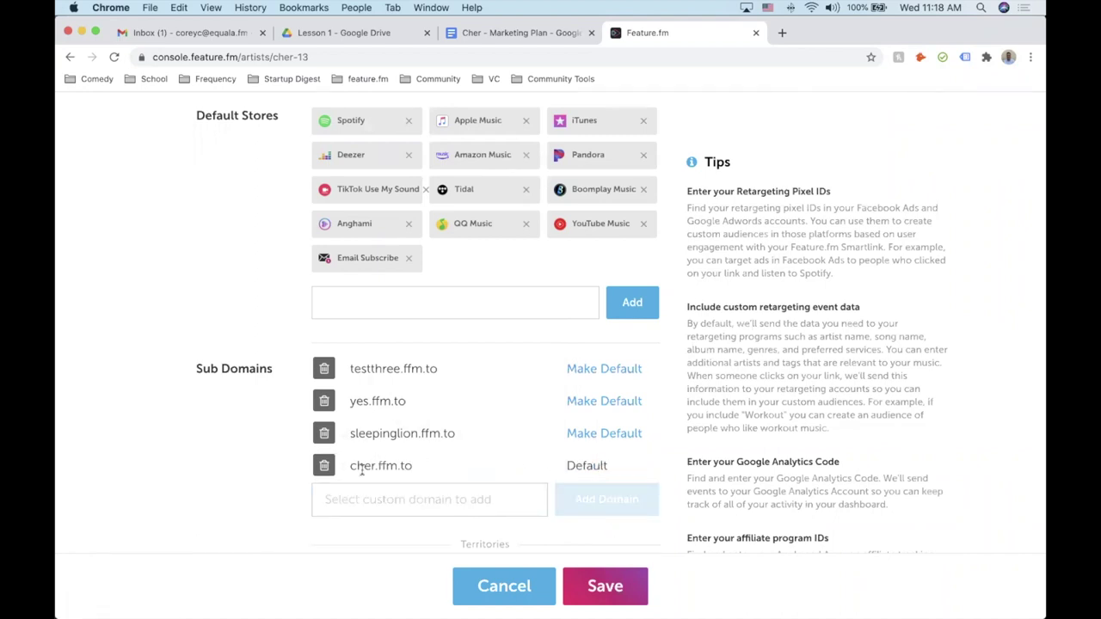
{"action": "scroll", "coordinate": [418, 511], "scroll_direction": "down", "scroll_amount": 8}
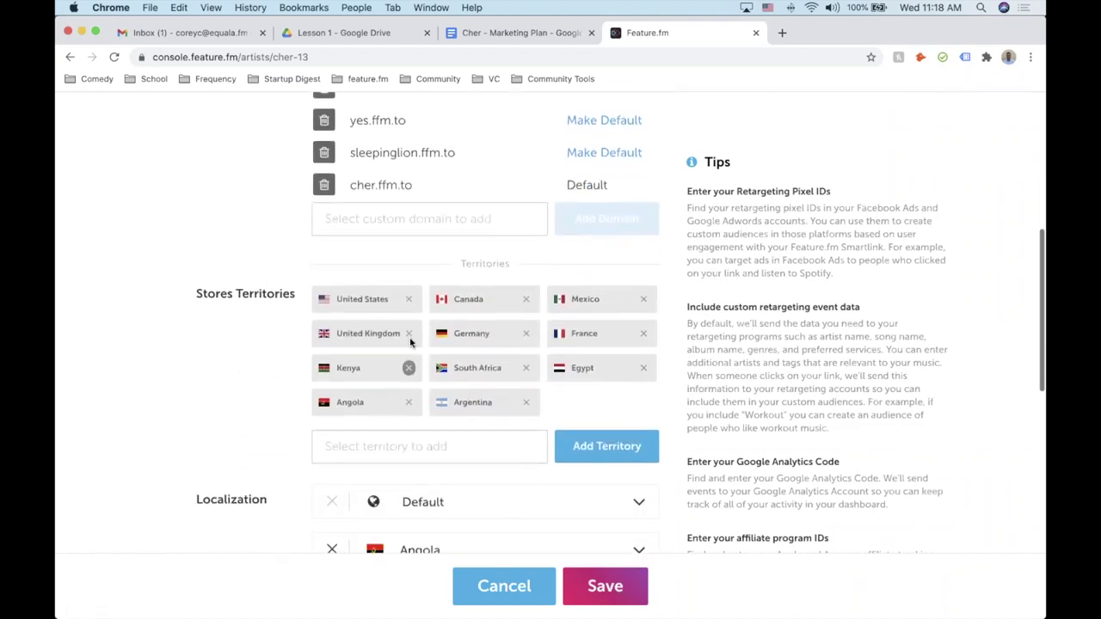
Remove UK, Germany, France, Kenya, South Africa, Egypt, Angola, Argentina, Canada and Mexico from store territories.
{"action": "left_click", "coordinate": [408, 333]}
{"action": "left_click", "coordinate": [409, 332]}
{"action": "left_click", "coordinate": [409, 333]}
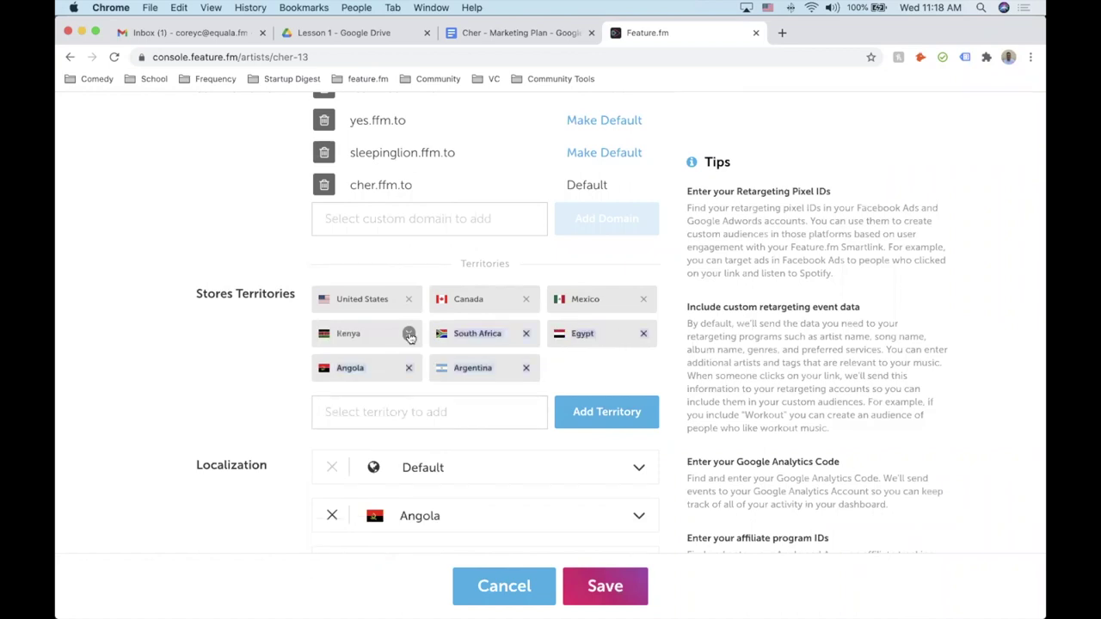
{"action": "left_click", "coordinate": [408, 332]}
{"action": "left_click", "coordinate": [408, 333]}
{"action": "left_click", "coordinate": [409, 333]}
{"action": "left_click", "coordinate": [409, 333]}
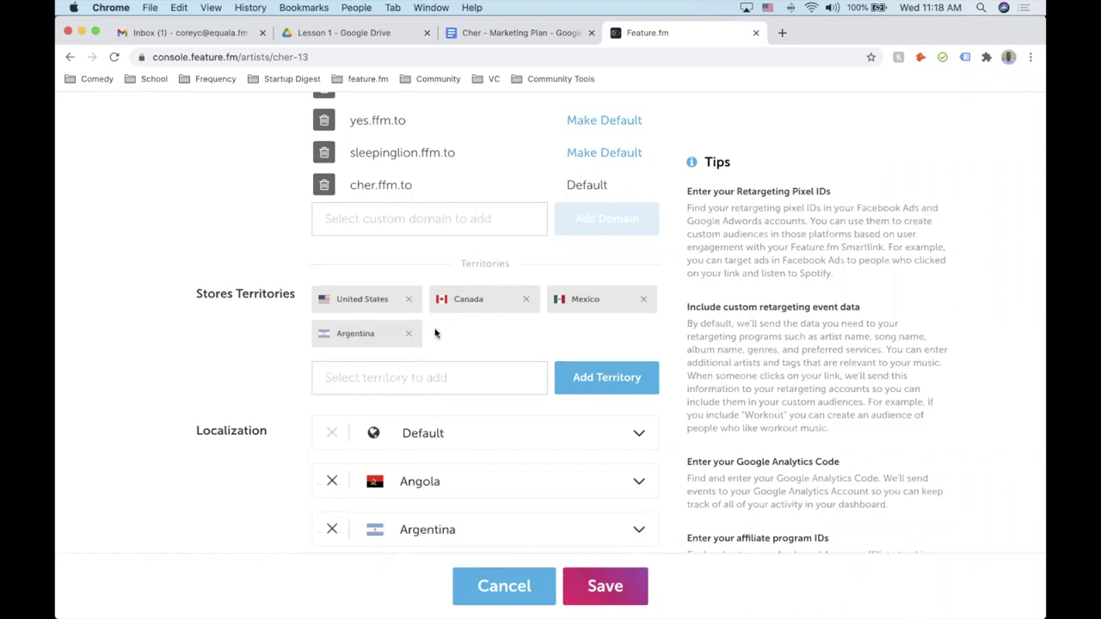
{"action": "left_click", "coordinate": [408, 332]}
{"action": "left_click", "coordinate": [525, 299]}
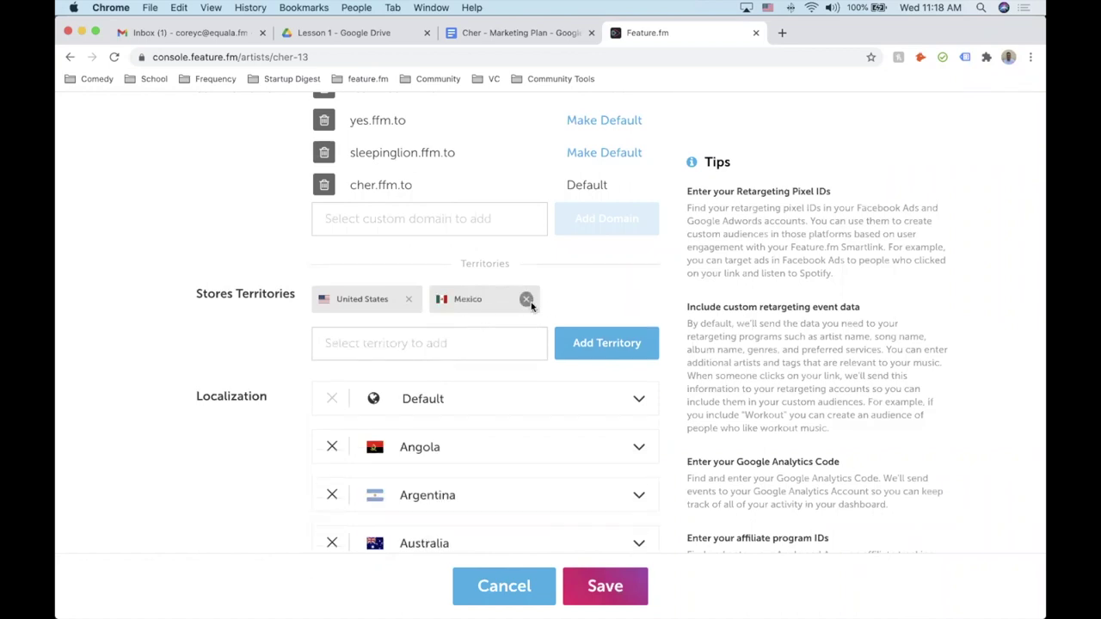
{"action": "left_click", "coordinate": [526, 299]}
{"action": "scroll", "coordinate": [315, 298], "scroll_direction": "down", "scroll_amount": 3}
Remove the Angola, Argentina and Australia localizations, leaving Default only.
{"action": "left_click", "coordinate": [325, 315]}
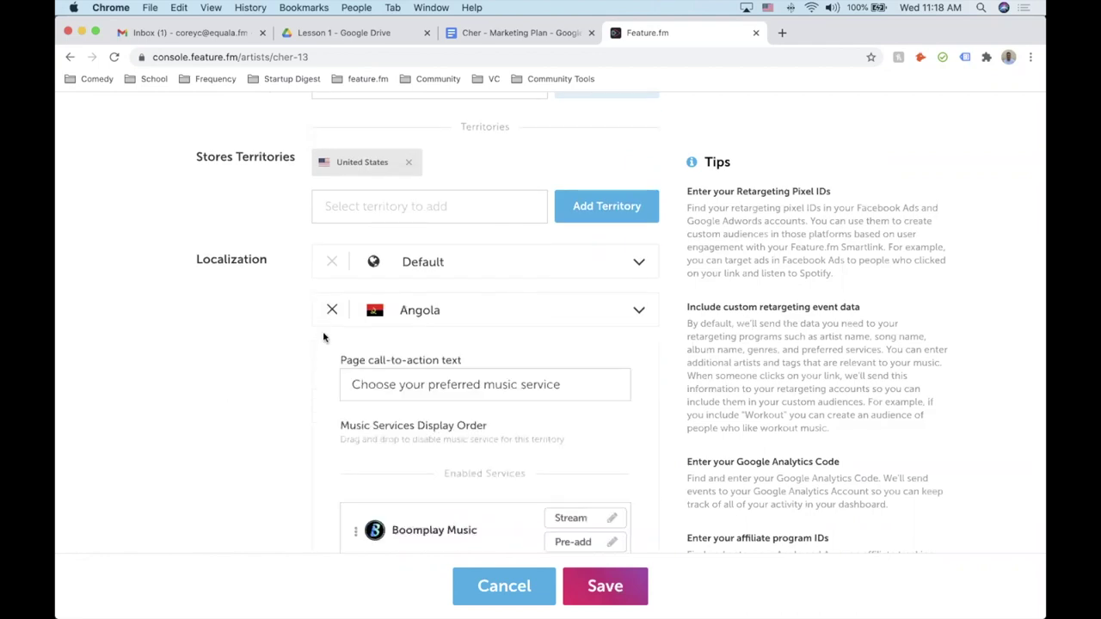
{"action": "left_click", "coordinate": [330, 313]}
{"action": "left_click", "coordinate": [331, 311]}
{"action": "left_click", "coordinate": [331, 312]}
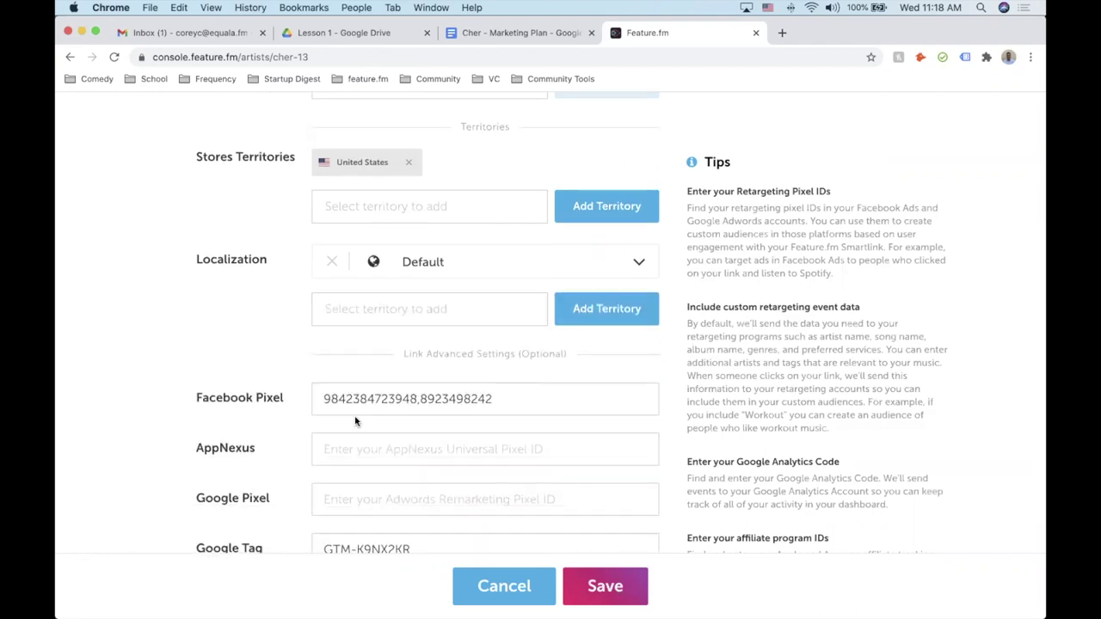
{"action": "scroll", "coordinate": [355, 419], "scroll_direction": "down", "scroll_amount": 5}
{"action": "scroll", "coordinate": [354, 418], "scroll_direction": "down", "scroll_amount": 4}
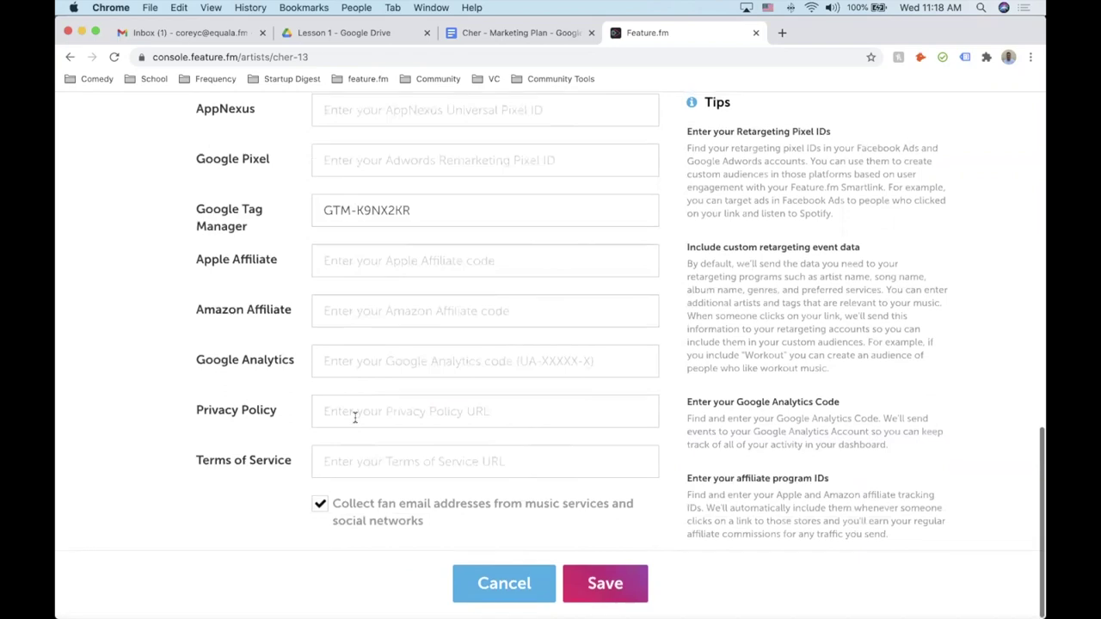
{"action": "scroll", "coordinate": [354, 417], "scroll_direction": "up", "scroll_amount": 10}
{"action": "scroll", "coordinate": [355, 421], "scroll_direction": "up", "scroll_amount": 10}
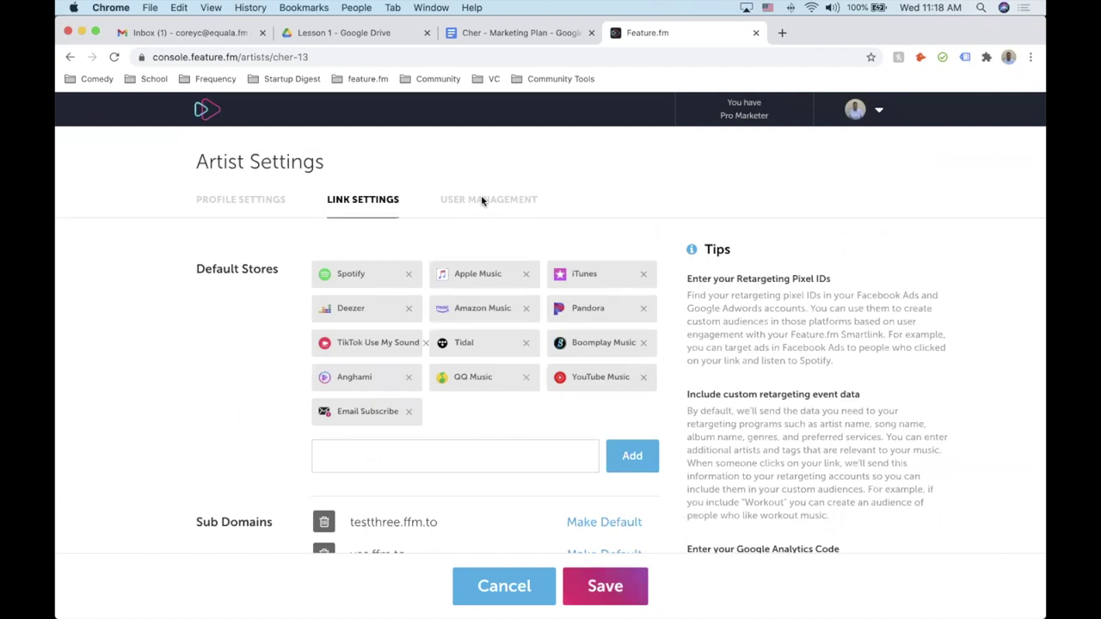
Save Cher's link settings and review the User Management tab.
{"action": "left_click", "coordinate": [612, 586]}
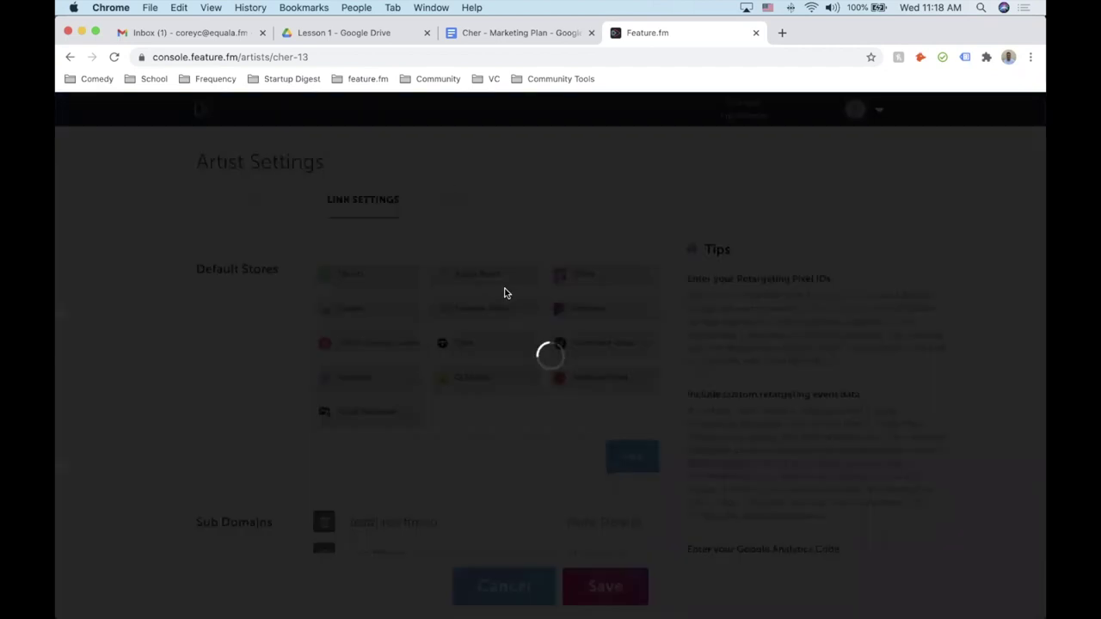
{"action": "left_click", "coordinate": [479, 200]}
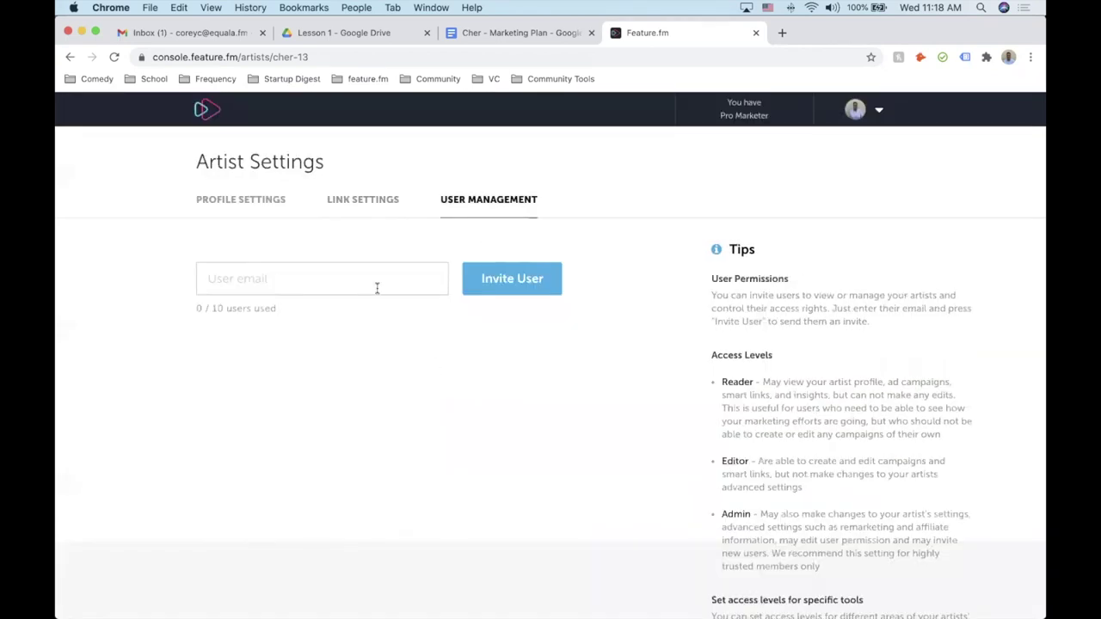
{"action": "scroll", "coordinate": [877, 356], "scroll_direction": "down", "scroll_amount": 1}
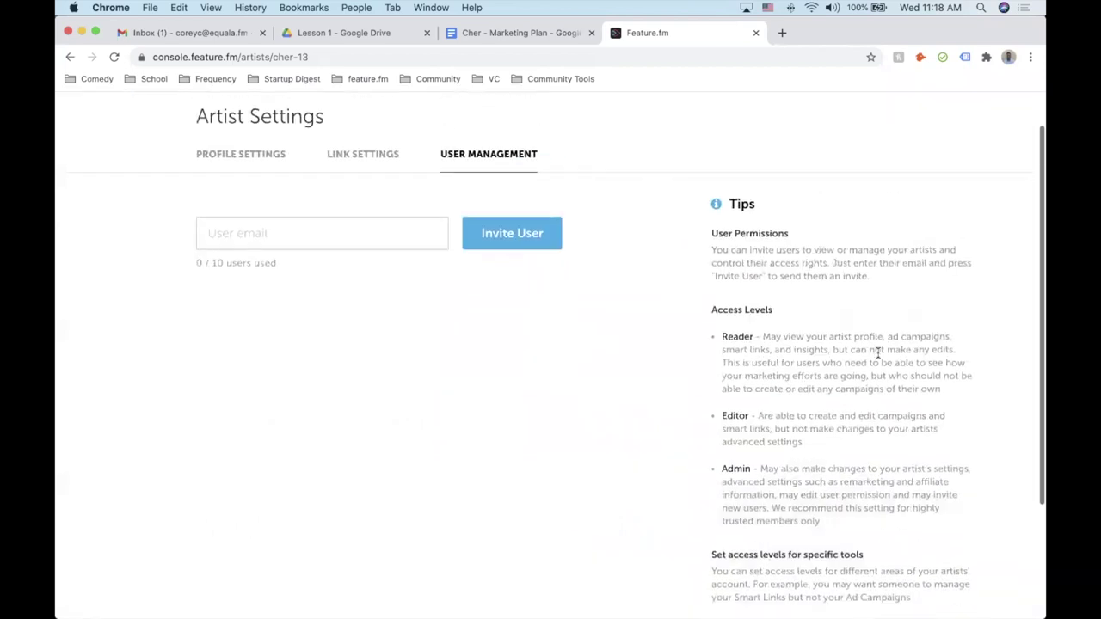
{"action": "scroll", "coordinate": [256, 228], "scroll_direction": "up", "scroll_amount": 1}
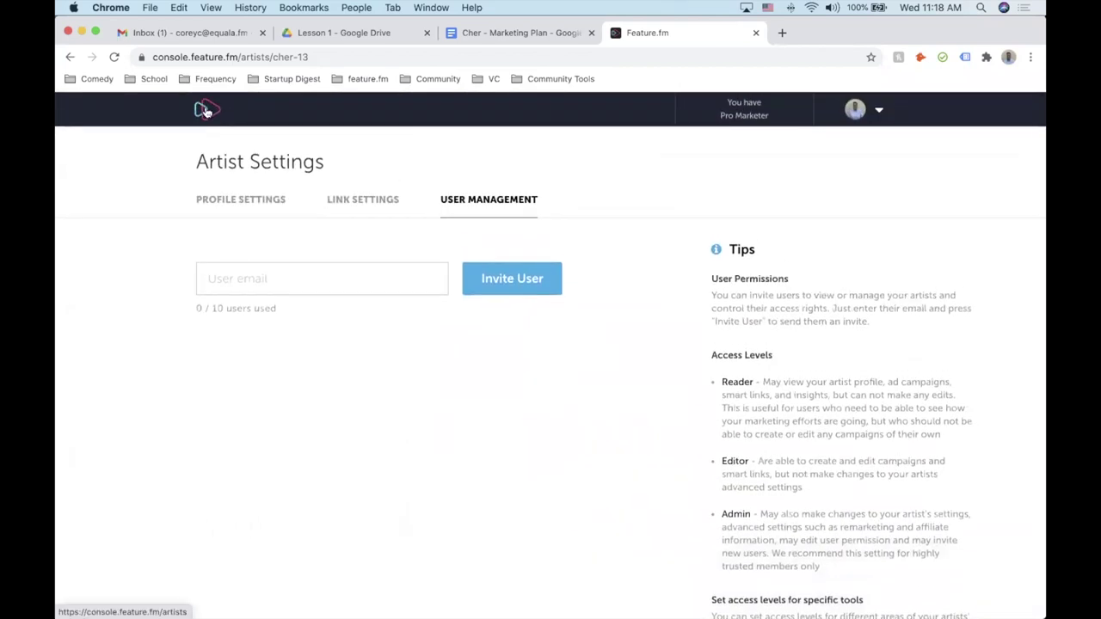
Go back to Artists and enter Cher's dashboard showing zero visits for Oct 27–Nov 4, 2020.
{"action": "left_click", "coordinate": [207, 109]}
{"action": "scroll", "coordinate": [404, 427], "scroll_direction": "down", "scroll_amount": 3}
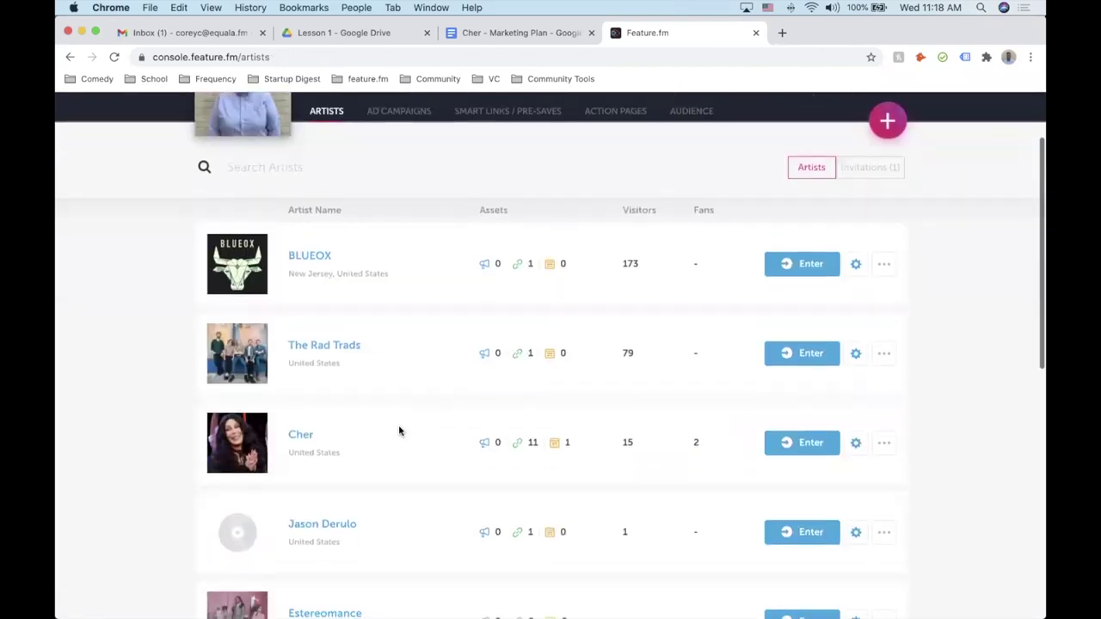
{"action": "left_click", "coordinate": [808, 443]}
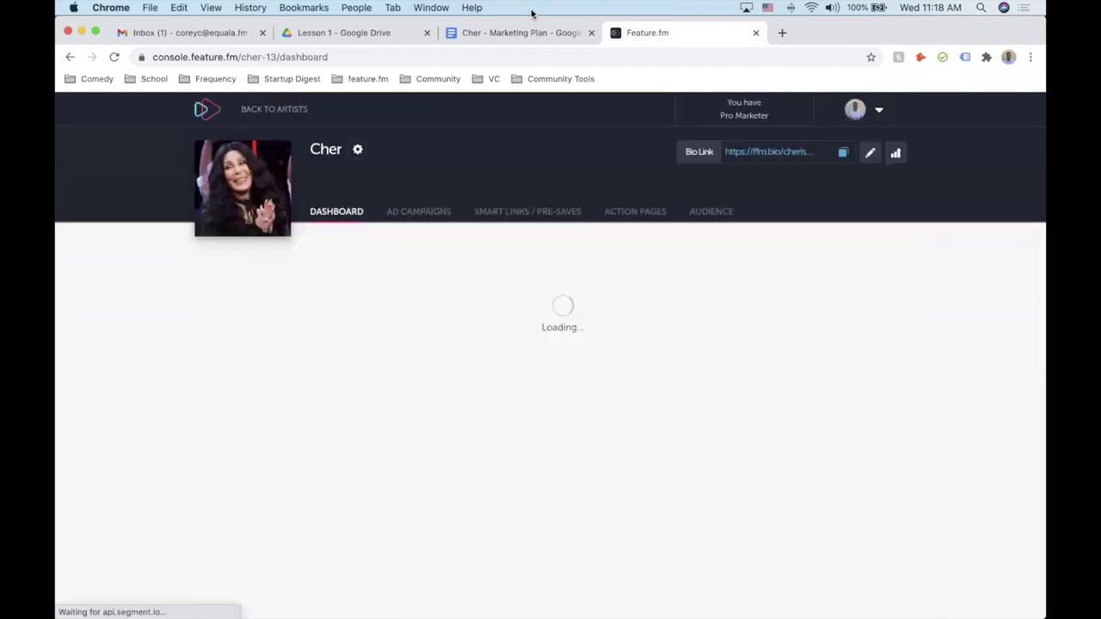
{"action": "scroll", "coordinate": [515, 327], "scroll_direction": "down", "scroll_amount": 3}
{"action": "scroll", "coordinate": [513, 324], "scroll_direction": "up", "scroll_amount": 3}
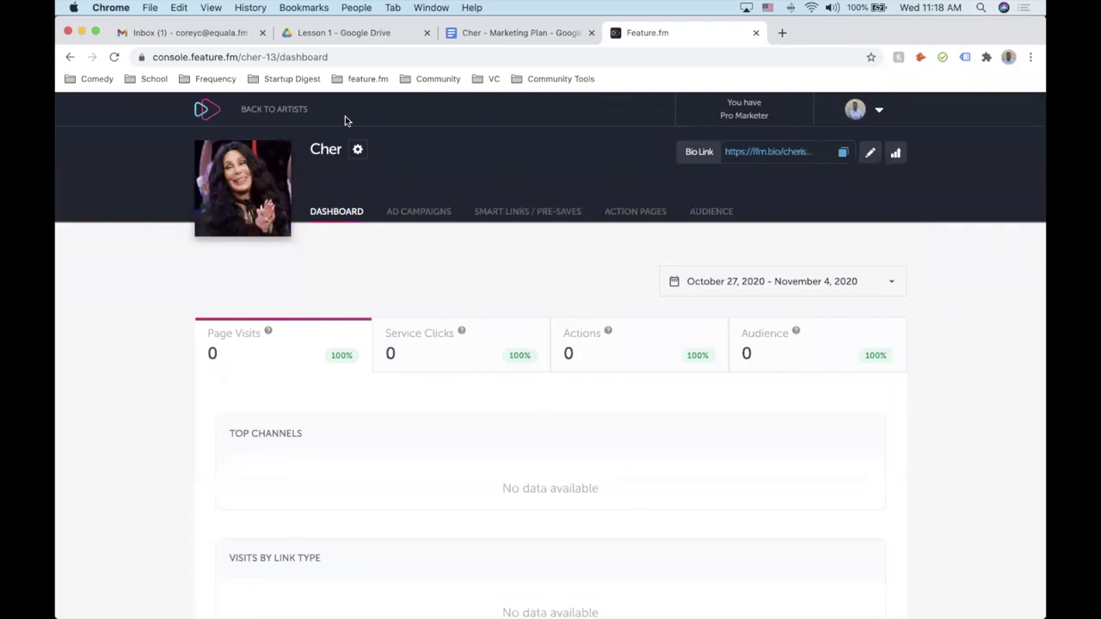
{"action": "scroll", "coordinate": [473, 320], "scroll_direction": "down", "scroll_amount": 5}
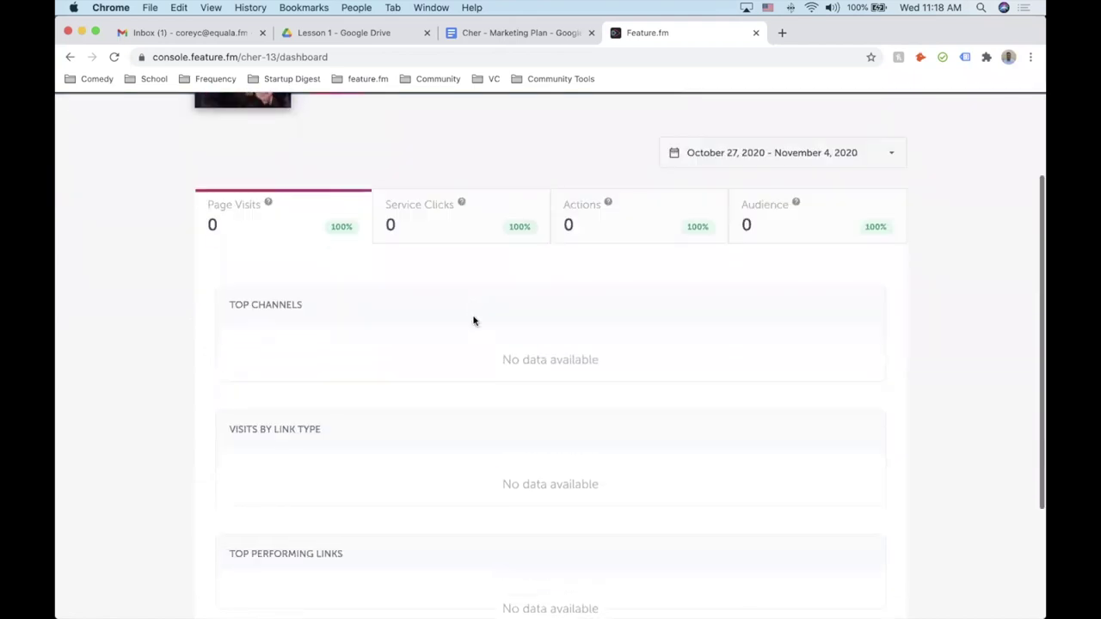
{"action": "scroll", "coordinate": [474, 319], "scroll_direction": "down", "scroll_amount": 2}
{"action": "scroll", "coordinate": [473, 319], "scroll_direction": "up", "scroll_amount": 7}
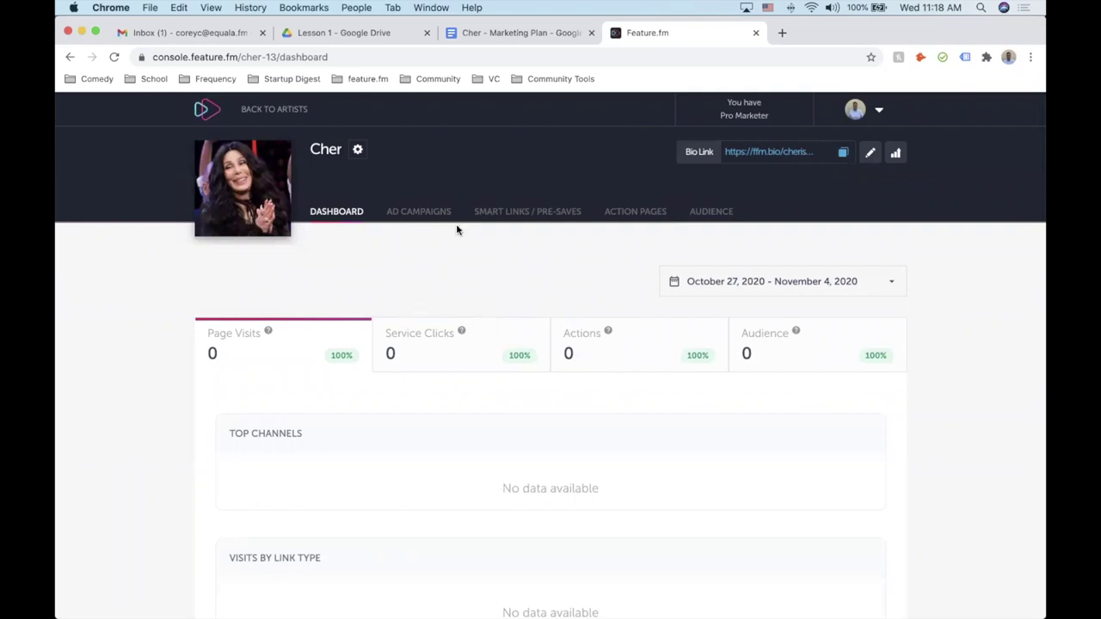
Review Cher's smart links list in Feature.fm, then look over the Cher - Marketing Plan doc's Socials list.
{"action": "left_click", "coordinate": [514, 213]}
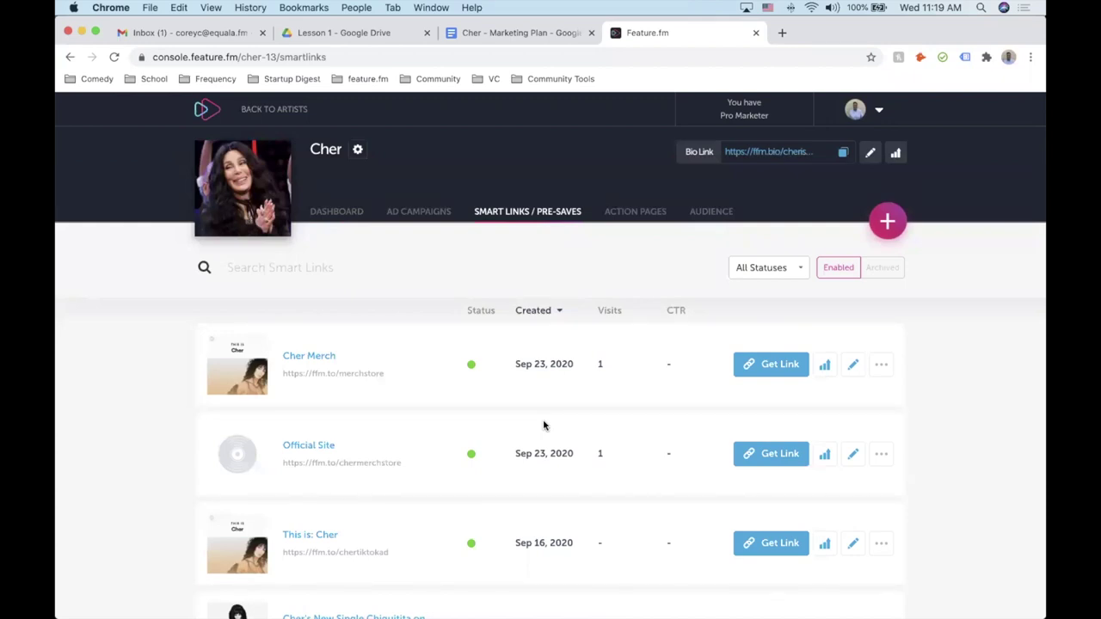
{"action": "left_click", "coordinate": [472, 36]}
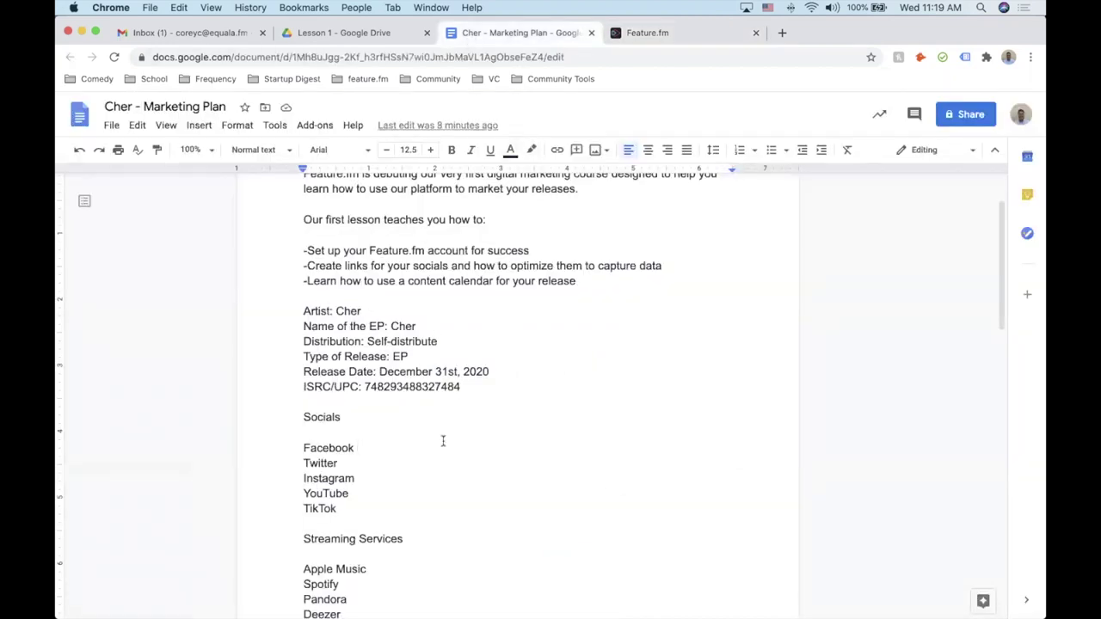
{"action": "scroll", "coordinate": [443, 441], "scroll_direction": "down", "scroll_amount": 3}
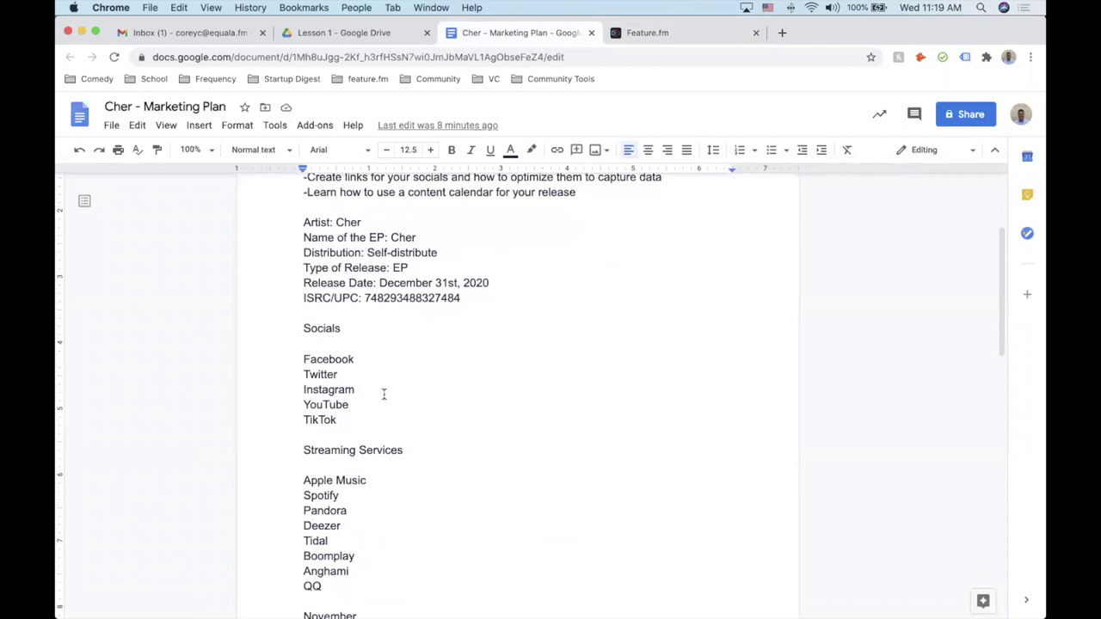
{"action": "scroll", "coordinate": [611, 387], "scroll_direction": "up", "scroll_amount": 3}
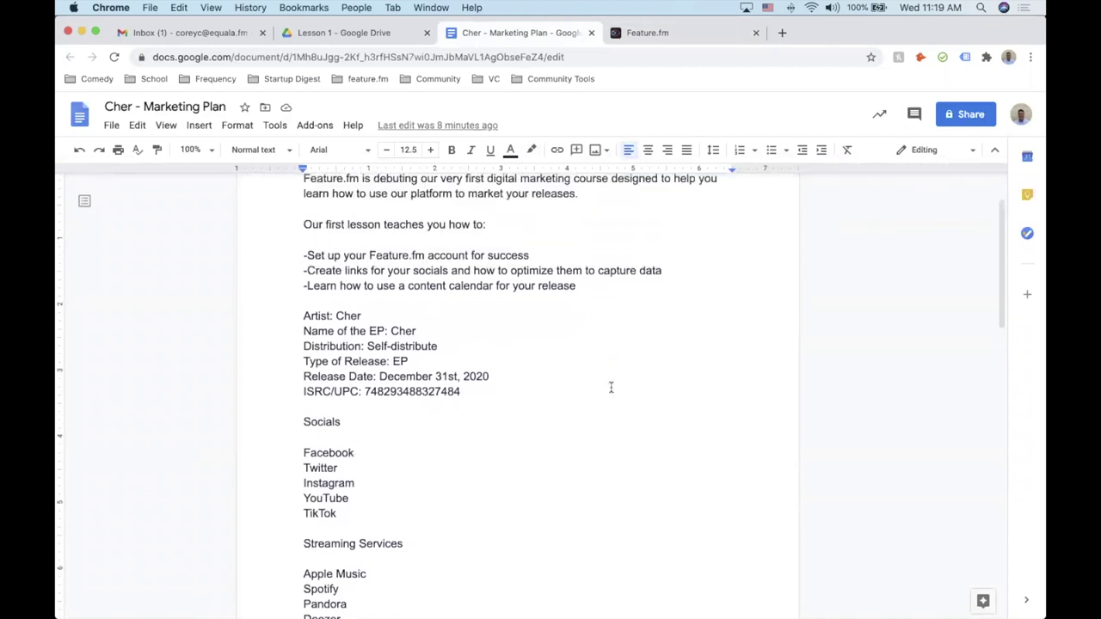
{"action": "left_click", "coordinate": [713, 37]}
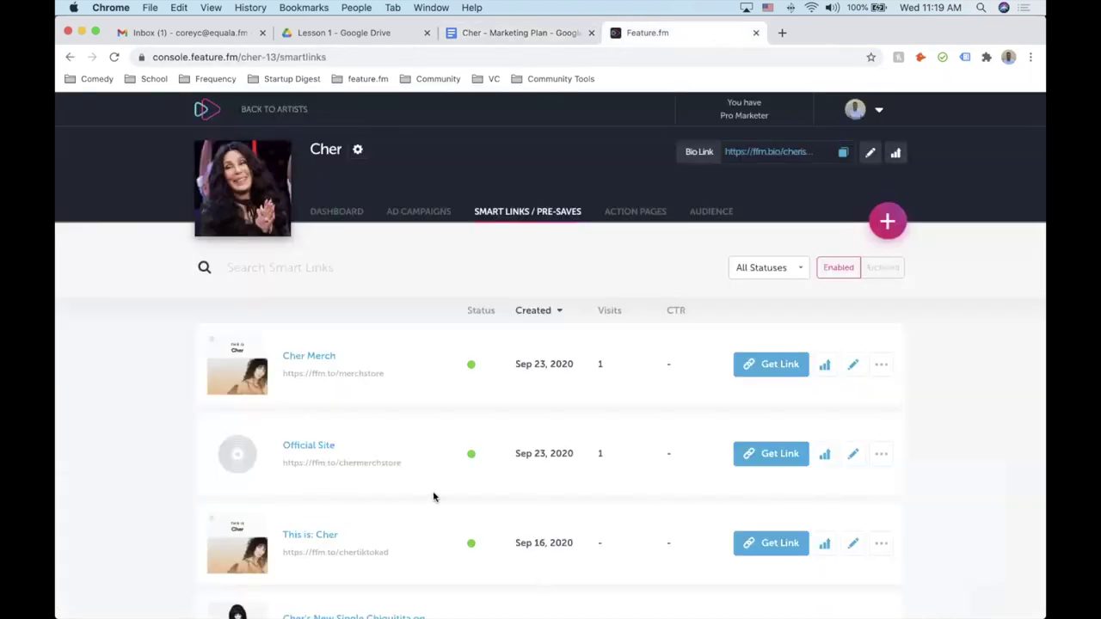
{"action": "left_click", "coordinate": [887, 221]}
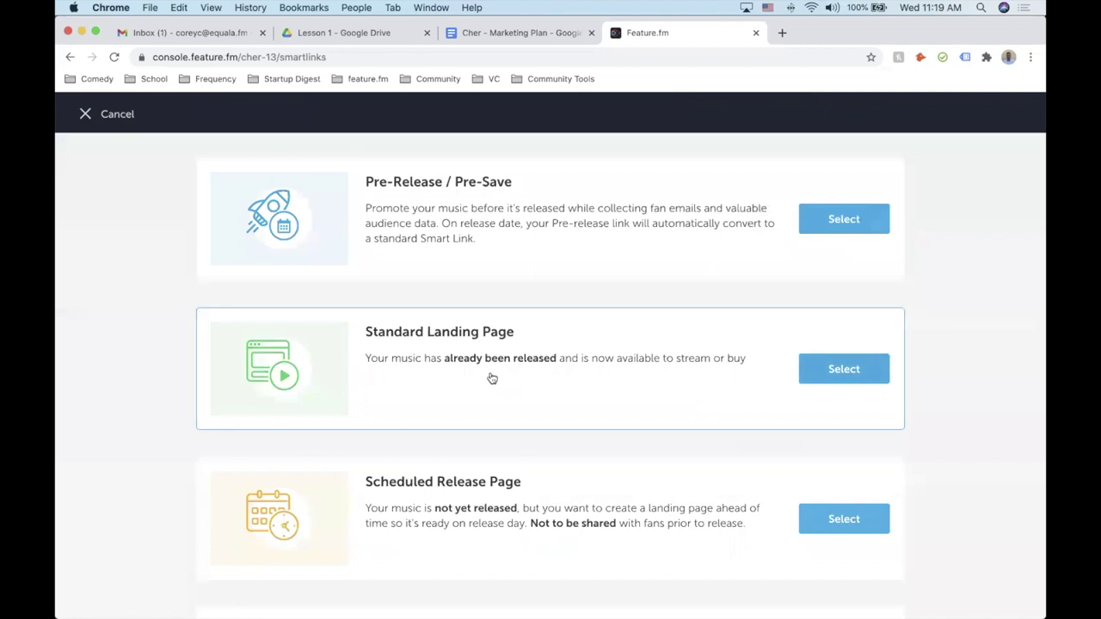
{"action": "scroll", "coordinate": [490, 377], "scroll_direction": "down", "scroll_amount": 3}
{"action": "left_click", "coordinate": [436, 353]}
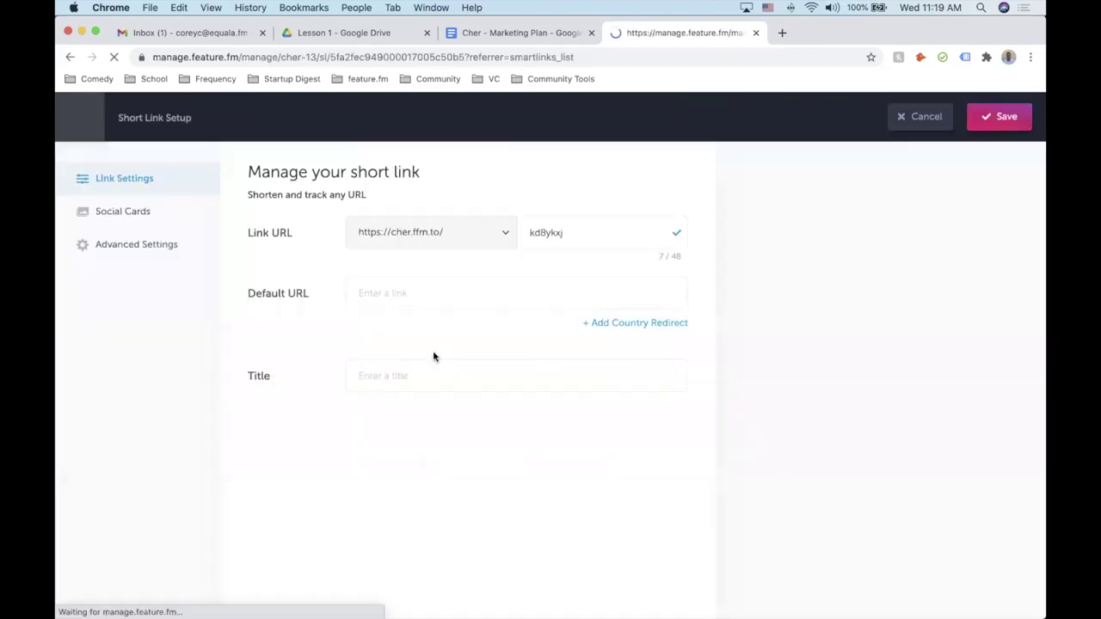
{"action": "left_click_drag", "start_coordinate": [569, 232], "coordinate": [528, 235]}
{"action": "type", "text": "facebook"}
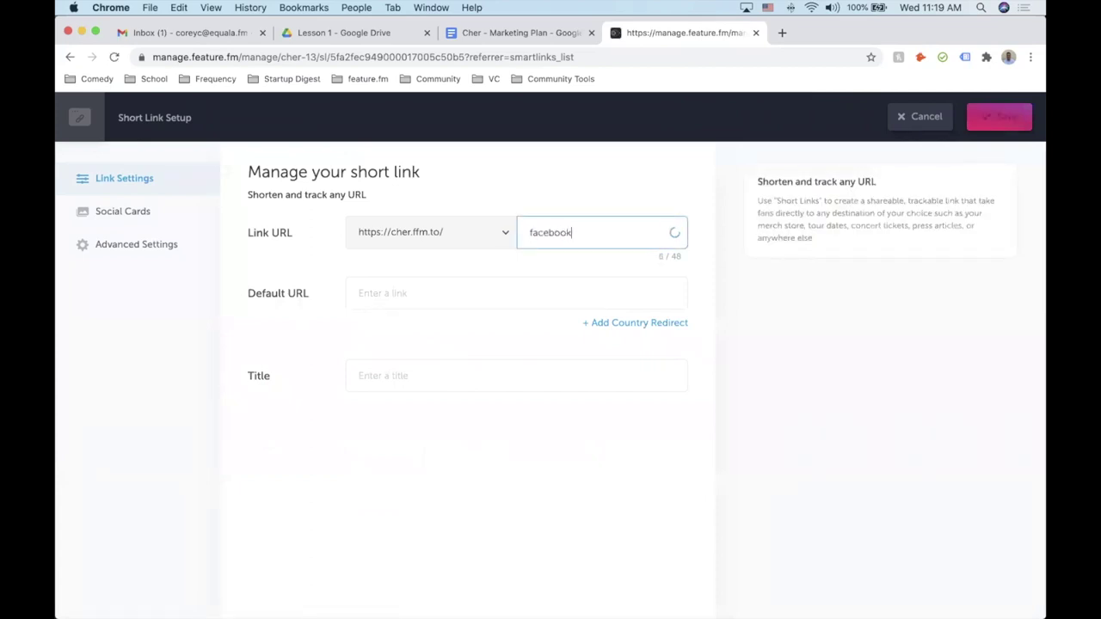
{"action": "left_click", "coordinate": [423, 287]}
{"action": "type", "text": "http://www.facebo"}
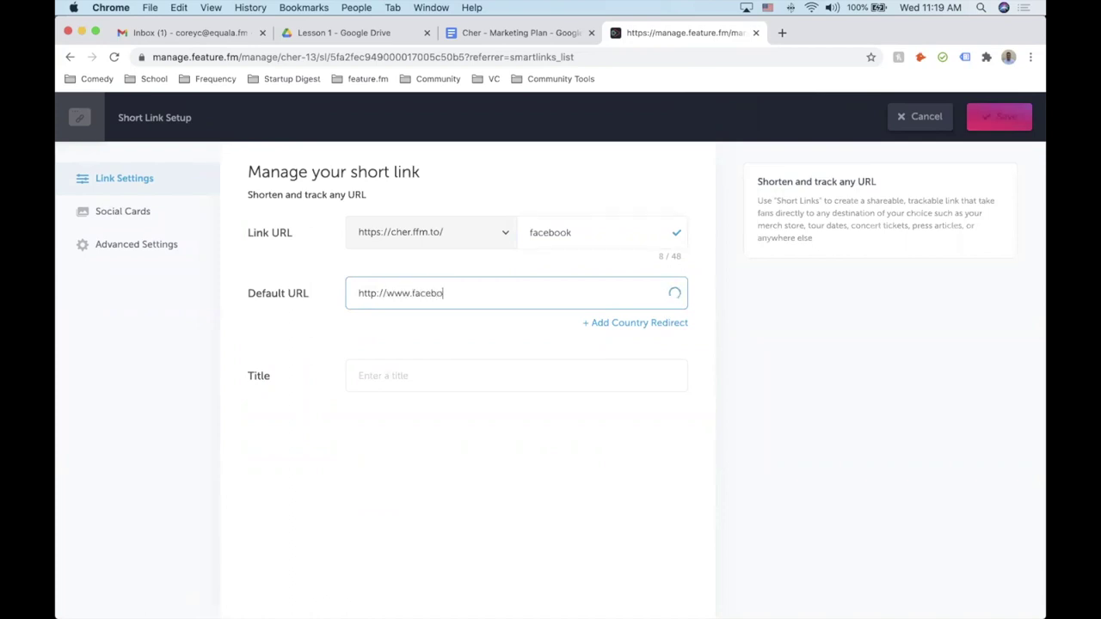
{"action": "type", "text": "ok.com/cher"}
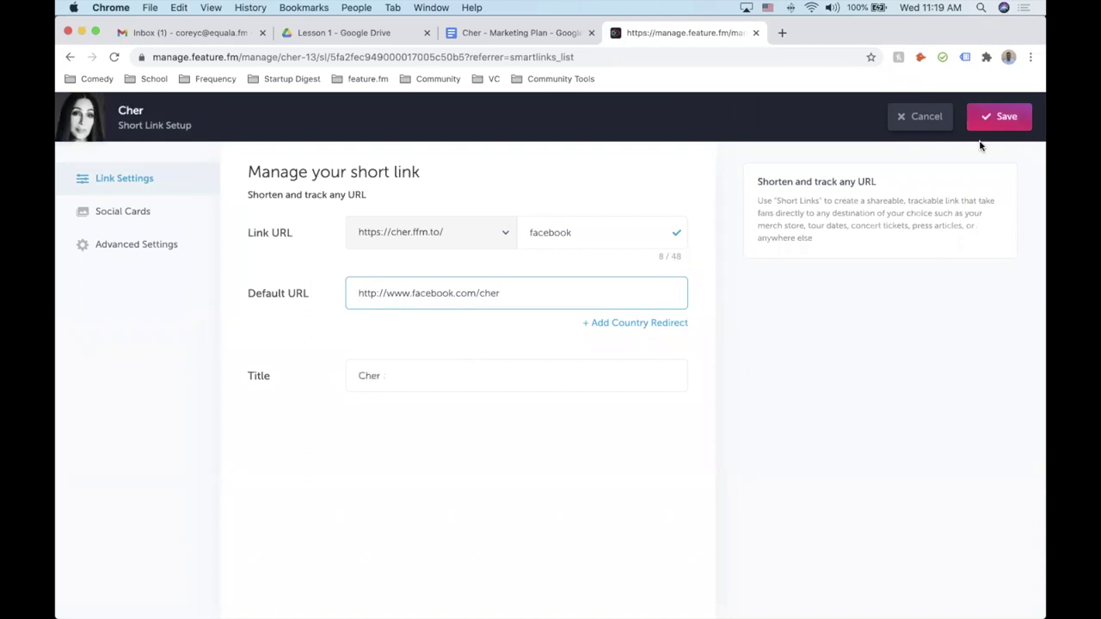
{"action": "left_click", "coordinate": [130, 245]}
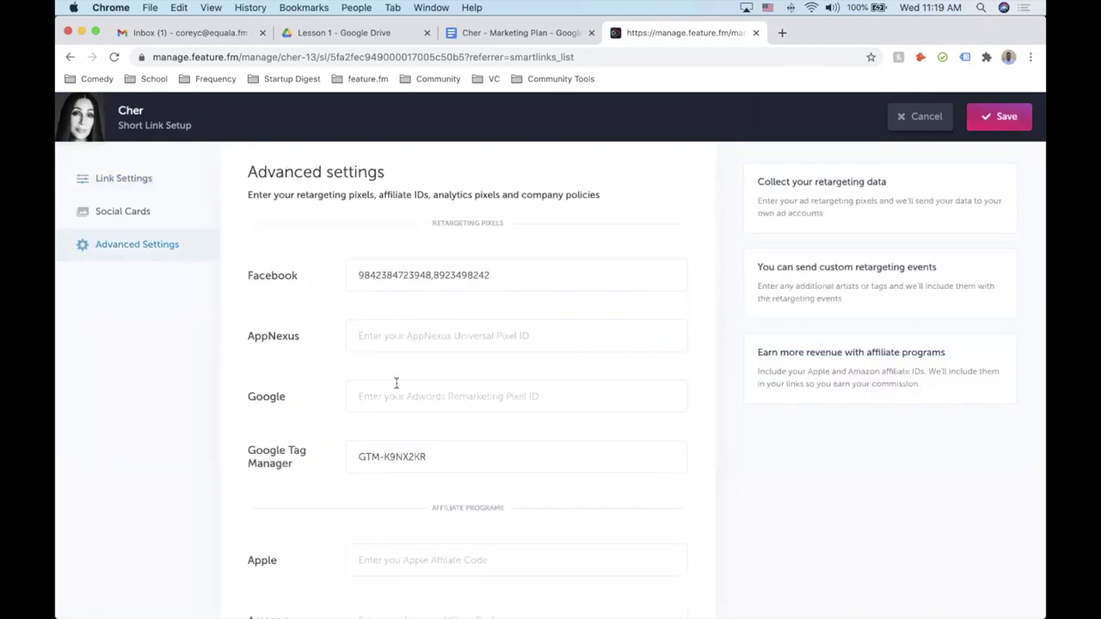
{"action": "left_click", "coordinate": [416, 397]}
{"action": "type", "text": "73829384829"}
{"action": "scroll", "coordinate": [497, 498], "scroll_direction": "down", "scroll_amount": 1}
{"action": "scroll", "coordinate": [430, 447], "scroll_direction": "up", "scroll_amount": 1}
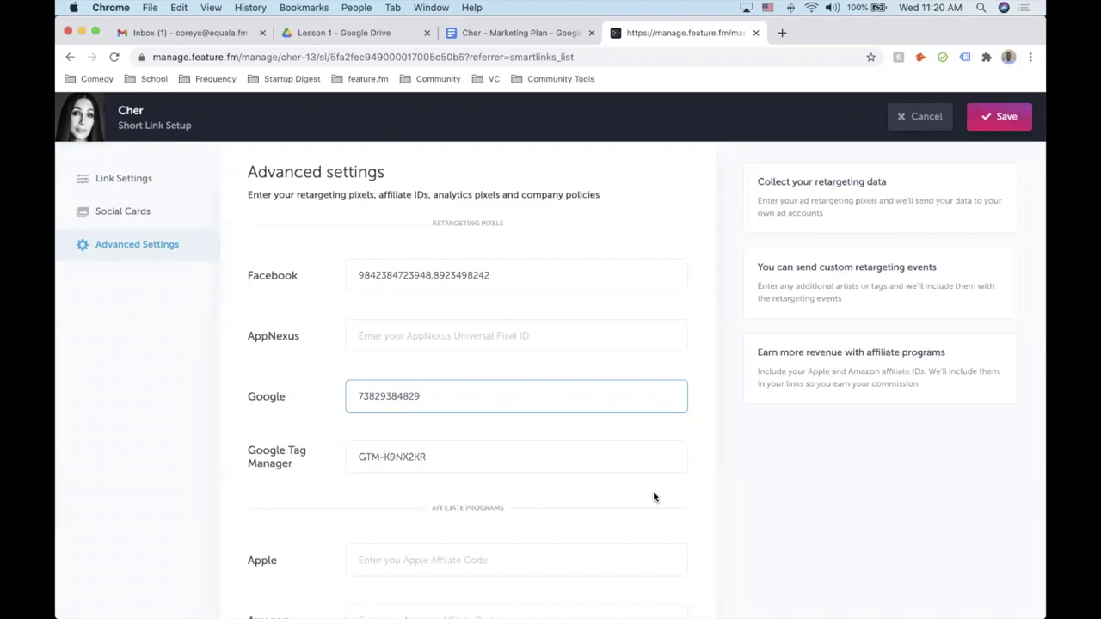
{"action": "left_click", "coordinate": [991, 127]}
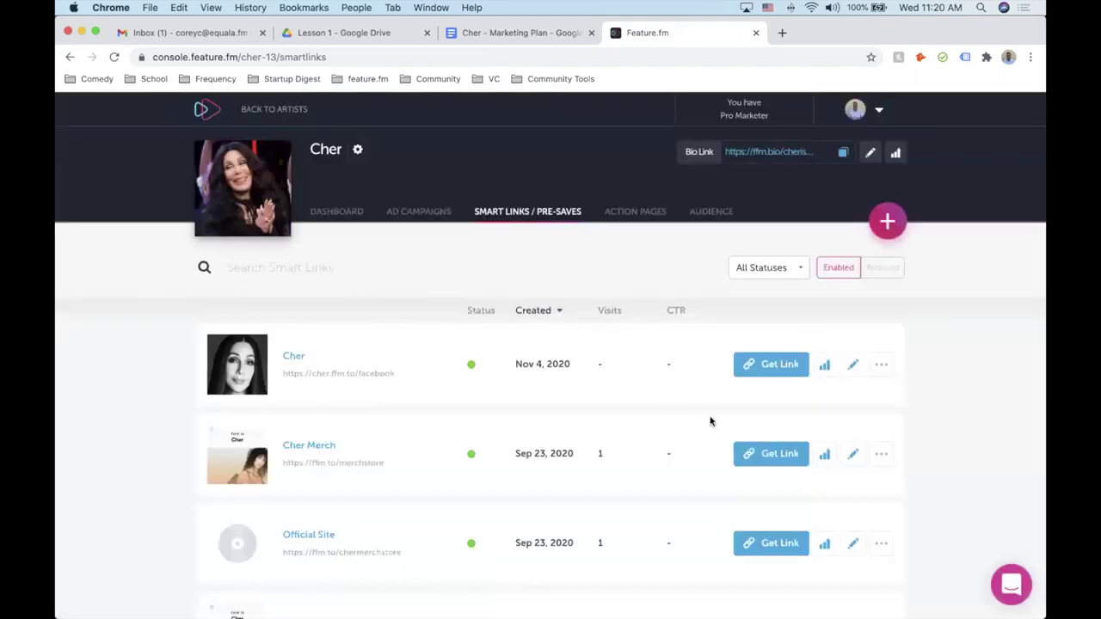
Start a new line after Facebook in the marketing plan and paste the clipboard there.
{"action": "left_click", "coordinate": [779, 371]}
{"action": "left_click", "coordinate": [491, 37]}
{"action": "left_click", "coordinate": [400, 454]}
{"action": "key", "text": "Return"}
{"action": "type", "text": "https://open.spotify.com/artist/72OaDtakiy6yFqkt4TsiFt?si=_MEiK7n9Tc2kd61g9AYqGw"}
Copy the cher.ffm.to/facebook link from its sharing dialog and paste it after Facebook in the doc.
{"action": "left_click", "coordinate": [658, 34]}
{"action": "left_click", "coordinate": [765, 368]}
{"action": "left_click", "coordinate": [654, 526]}
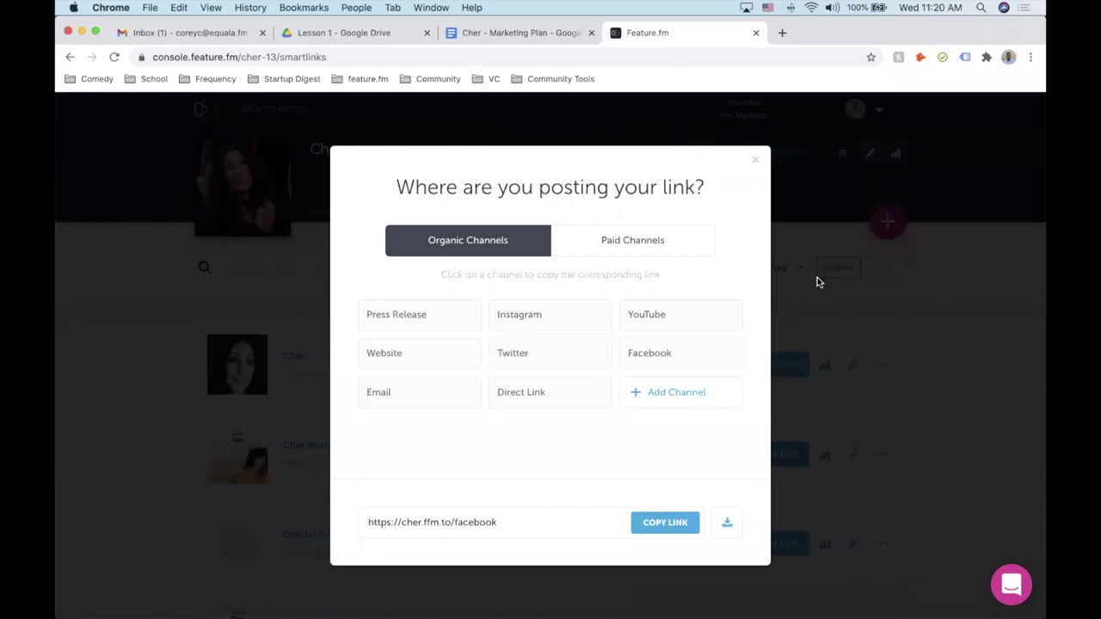
{"action": "left_click", "coordinate": [756, 159]}
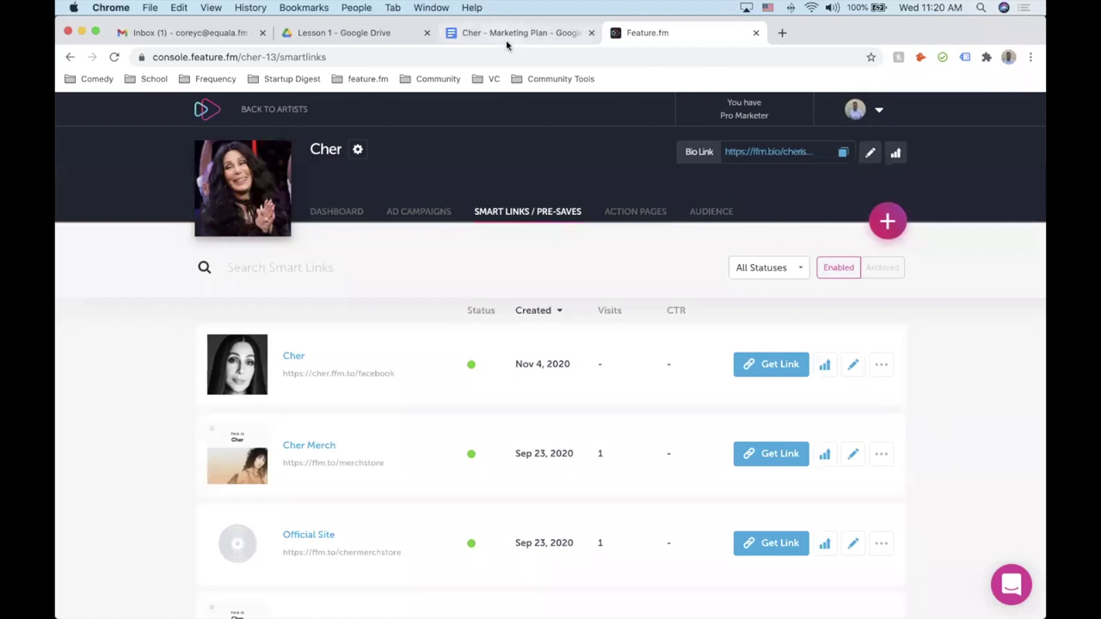
{"action": "left_click_drag", "start_coordinate": [508, 43], "coordinate": [221, 42]}
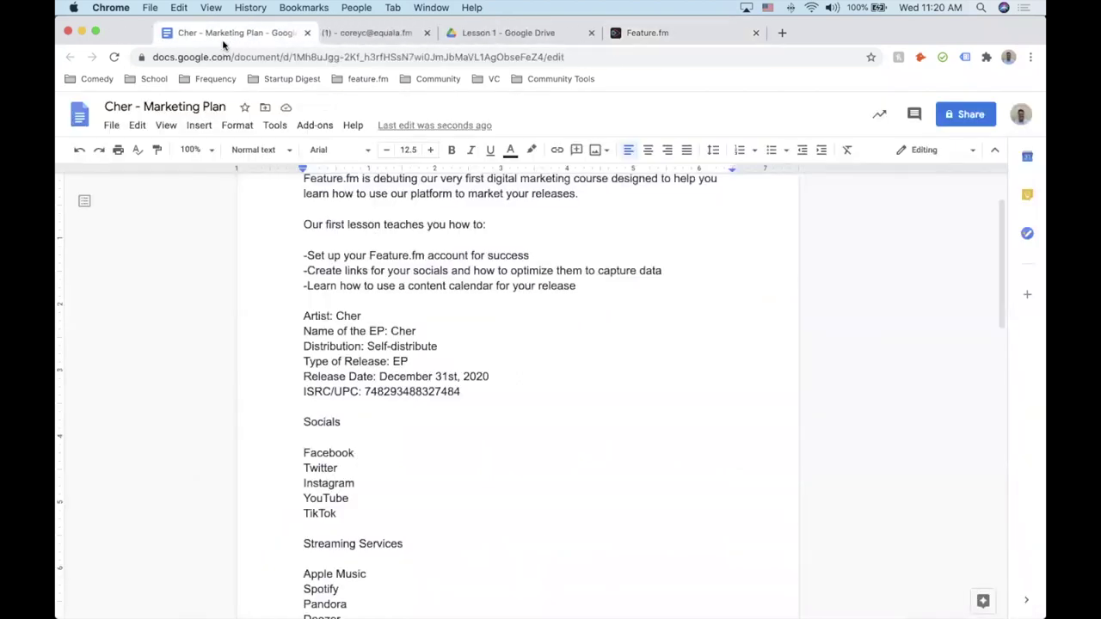
{"action": "key", "text": "super+v"}
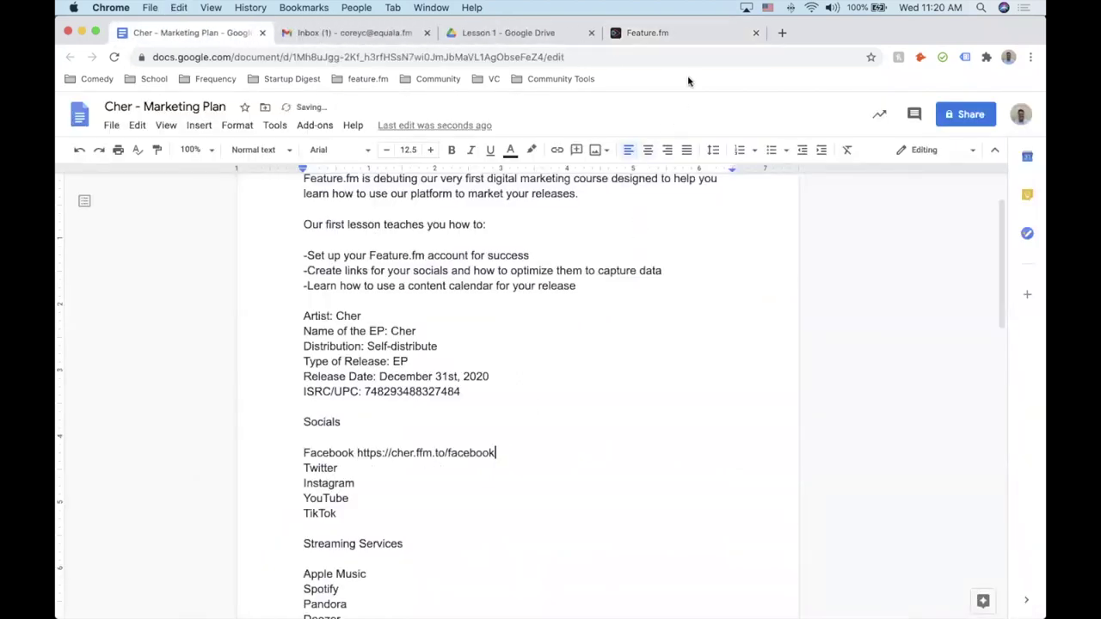
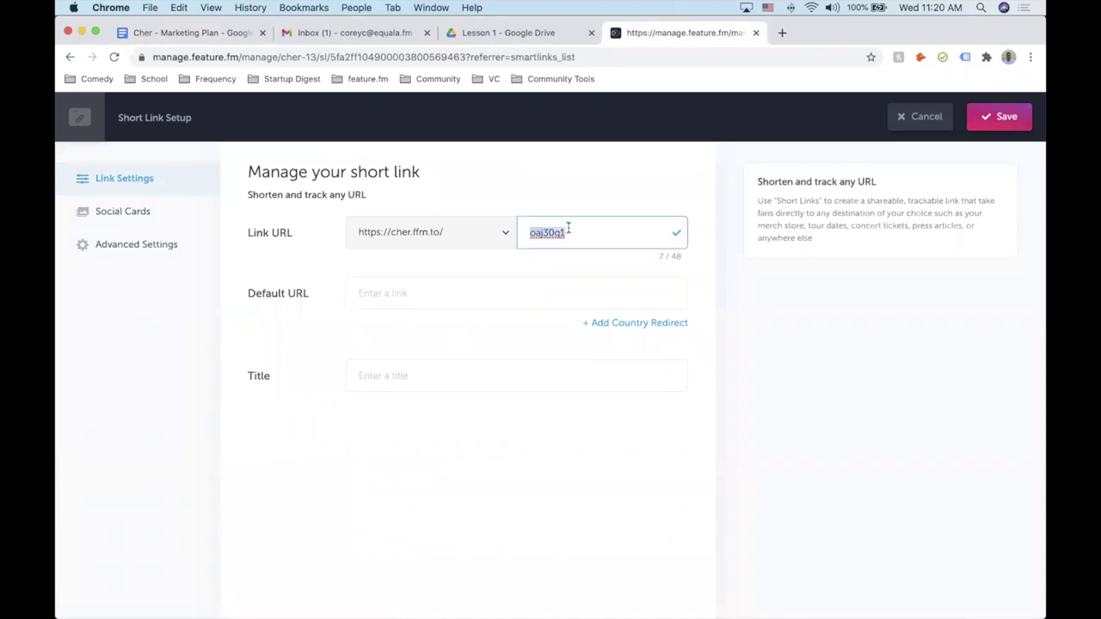
{"action": "type", "text": "instagram"}
{"action": "left_click", "coordinate": [516, 292]}
{"action": "type", "text": "http://www"}
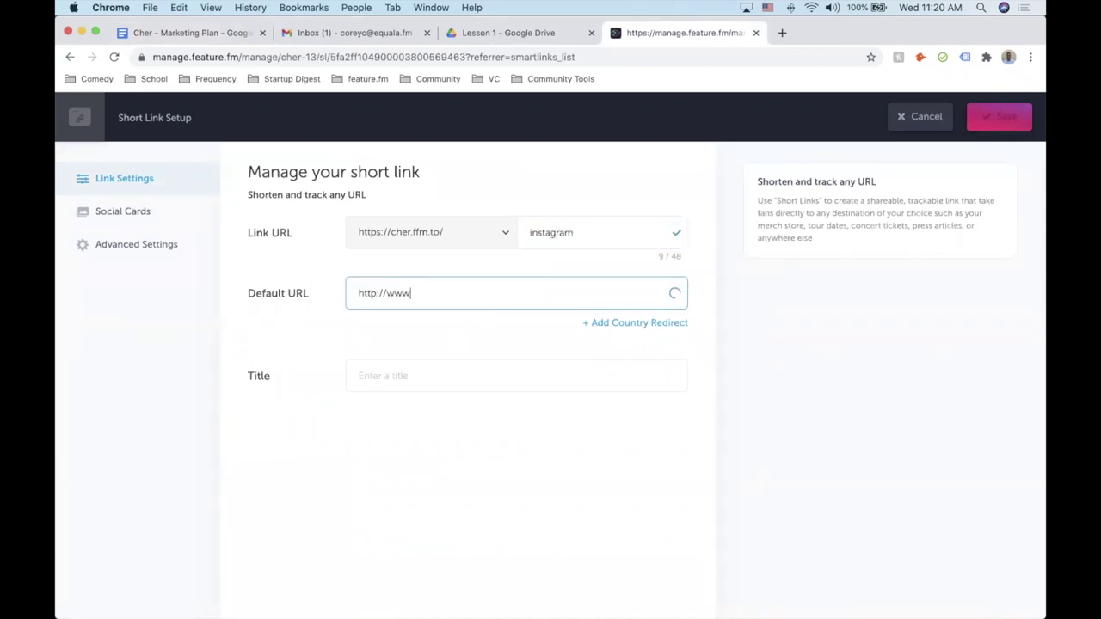
{"action": "type", "text": ".intstagram.com/cher"}
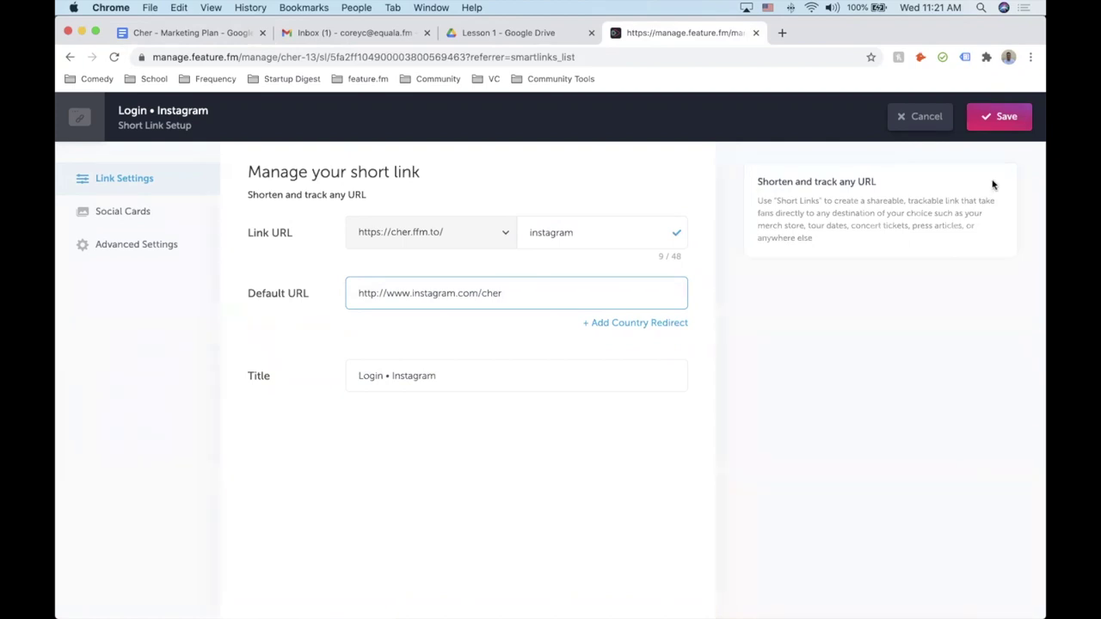
{"action": "left_click", "coordinate": [454, 371]}
{"action": "key", "text": "super+a"}
{"action": "type", "text": "Instagram"}
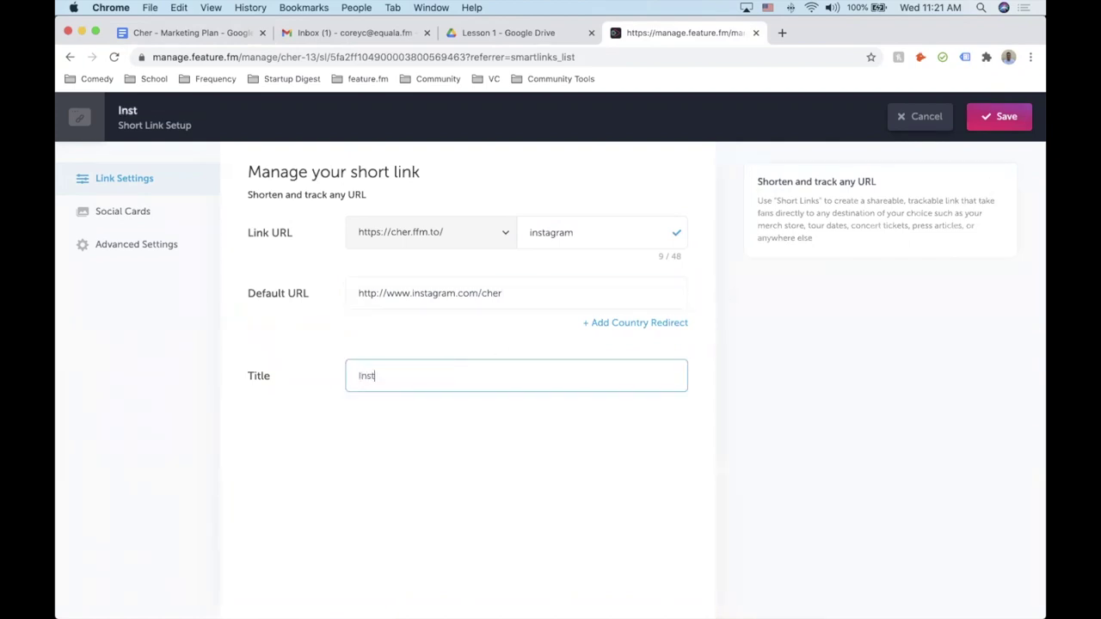
{"action": "left_click", "coordinate": [1001, 121]}
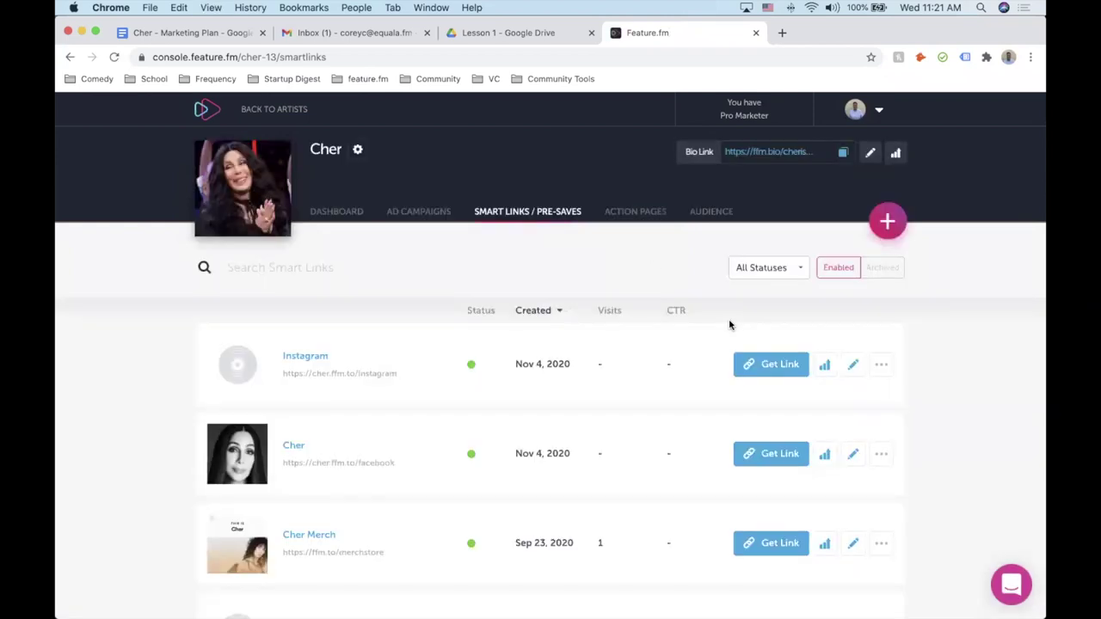
Copy the cher.ffm.to/instagram link and paste it after Instagram in the marketing plan's Socials list.
{"action": "left_click", "coordinate": [767, 365]}
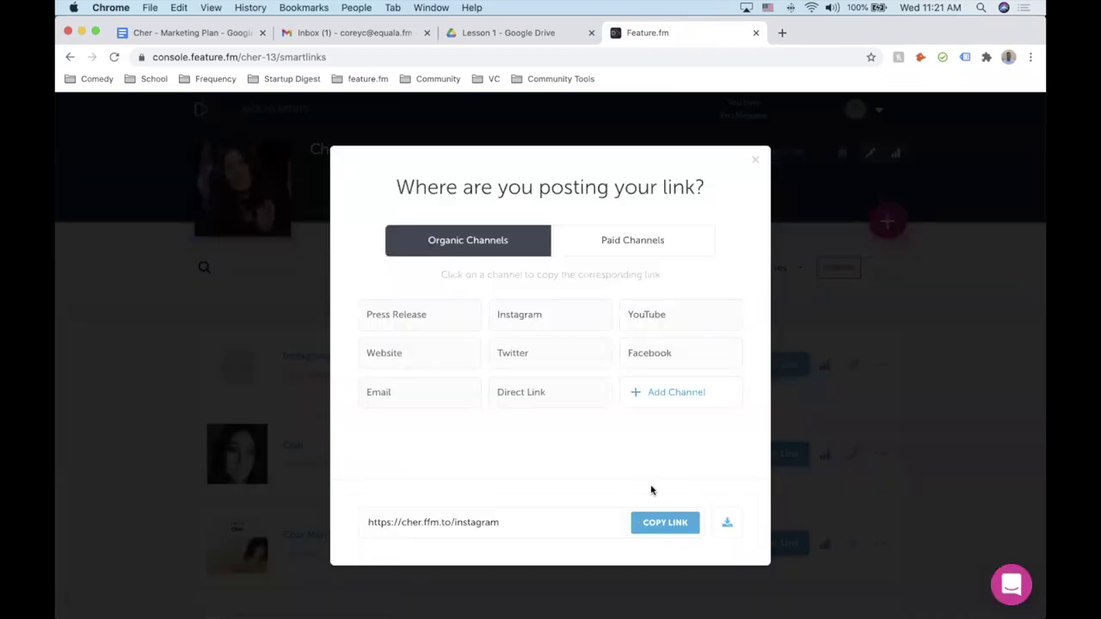
{"action": "left_click", "coordinate": [662, 534]}
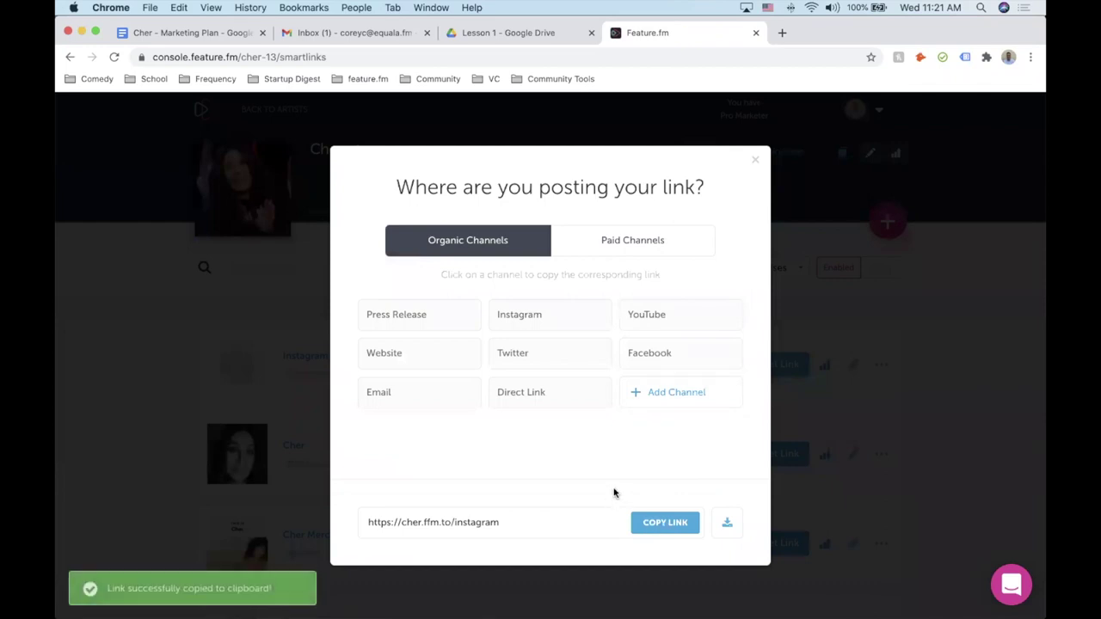
{"action": "left_click", "coordinate": [197, 32]}
{"action": "left_click", "coordinate": [393, 469]}
{"action": "left_click", "coordinate": [387, 481]}
{"action": "key", "text": "super+v"}
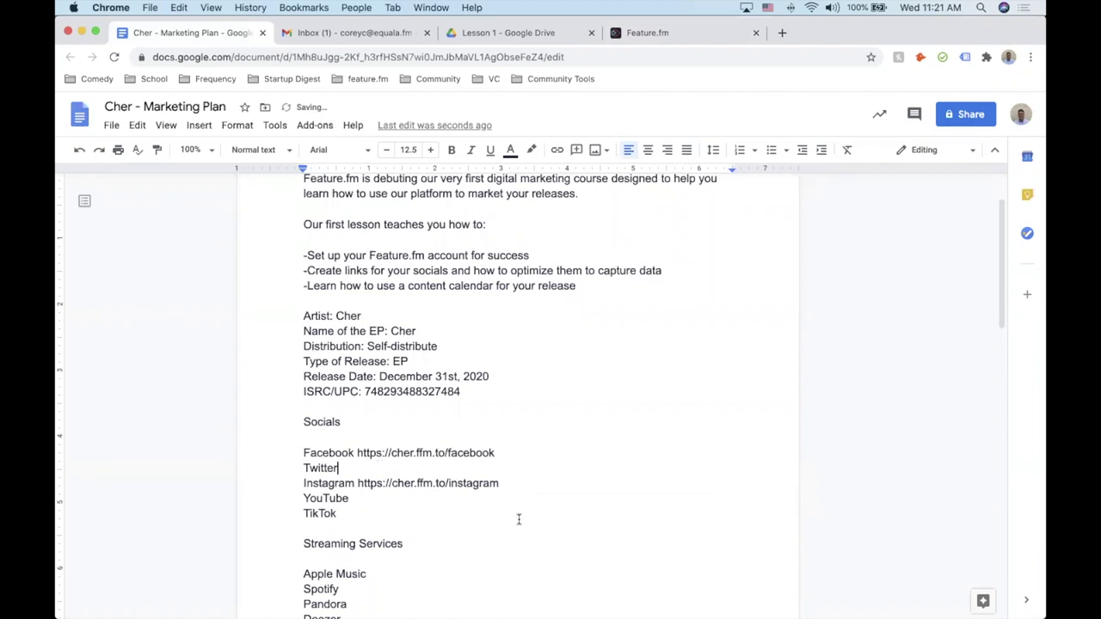
{"action": "left_click", "coordinate": [657, 33]}
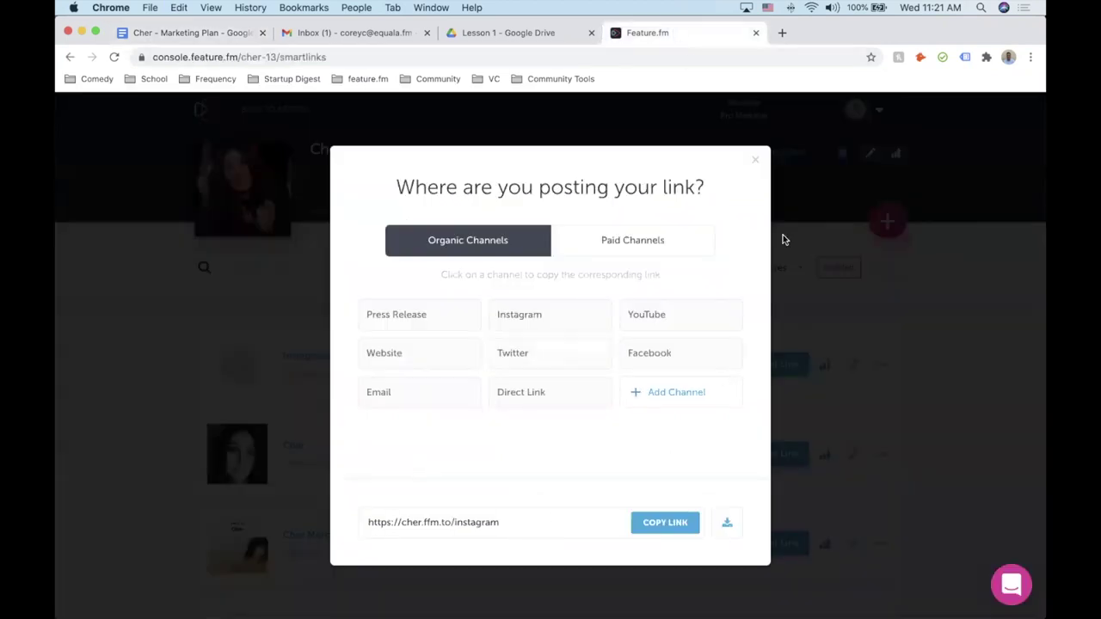
{"action": "left_click", "coordinate": [754, 161]}
{"action": "left_click", "coordinate": [874, 216]}
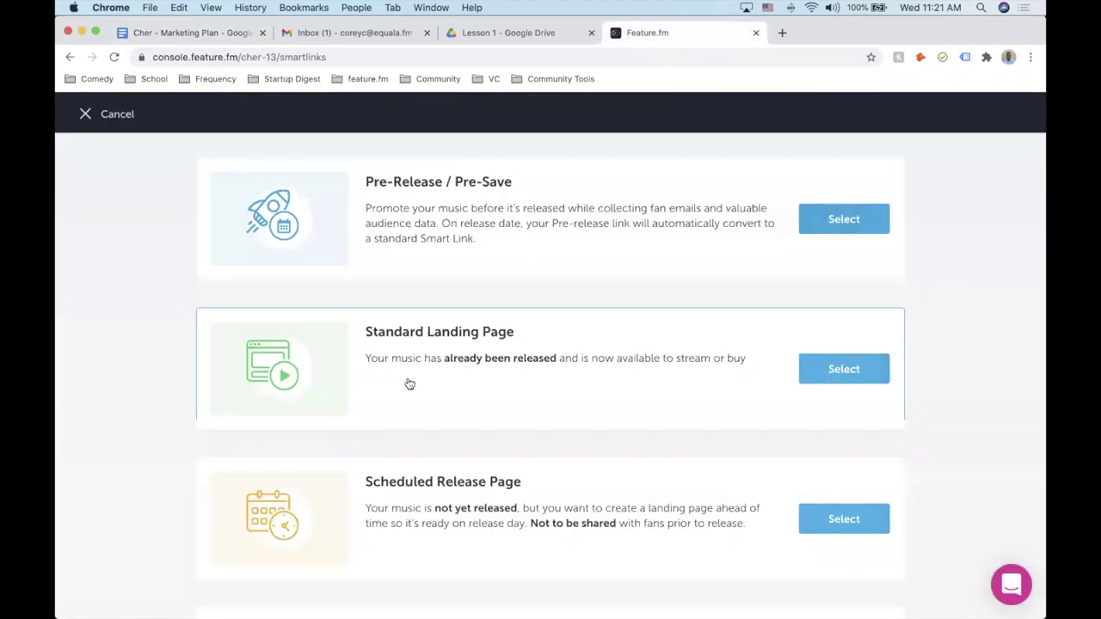
{"action": "scroll", "coordinate": [413, 455], "scroll_direction": "down", "scroll_amount": 2}
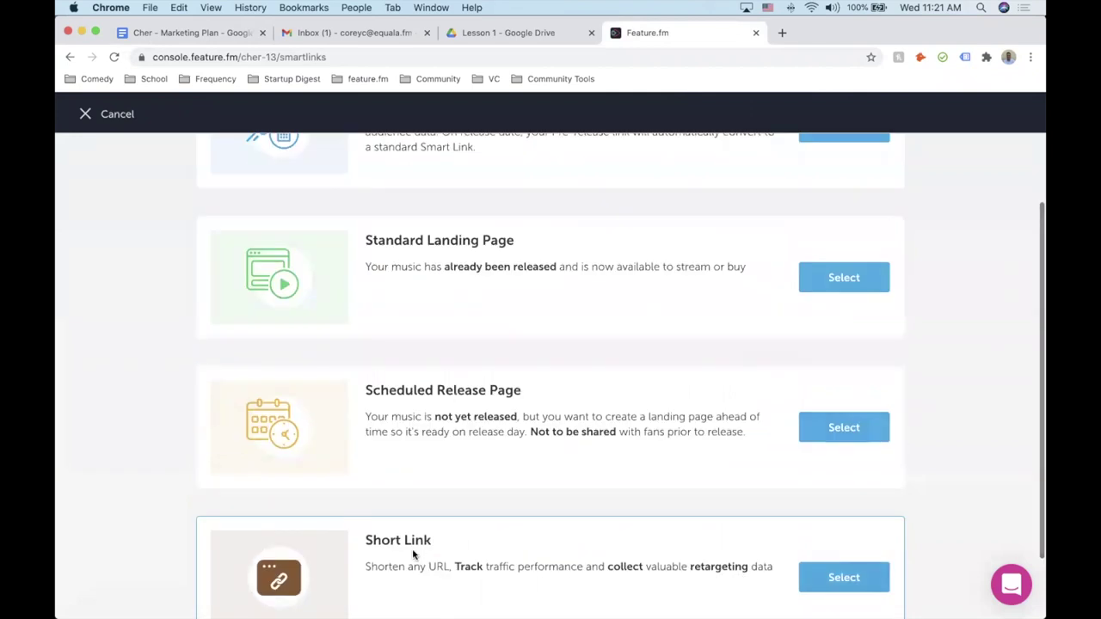
{"action": "left_click", "coordinate": [415, 556]}
{"action": "left_click", "coordinate": [568, 232]}
{"action": "double_click", "coordinate": [550, 232]}
{"action": "type", "text": "twitter"}
{"action": "left_click", "coordinate": [359, 294]}
{"action": "type", "text": "http://"}
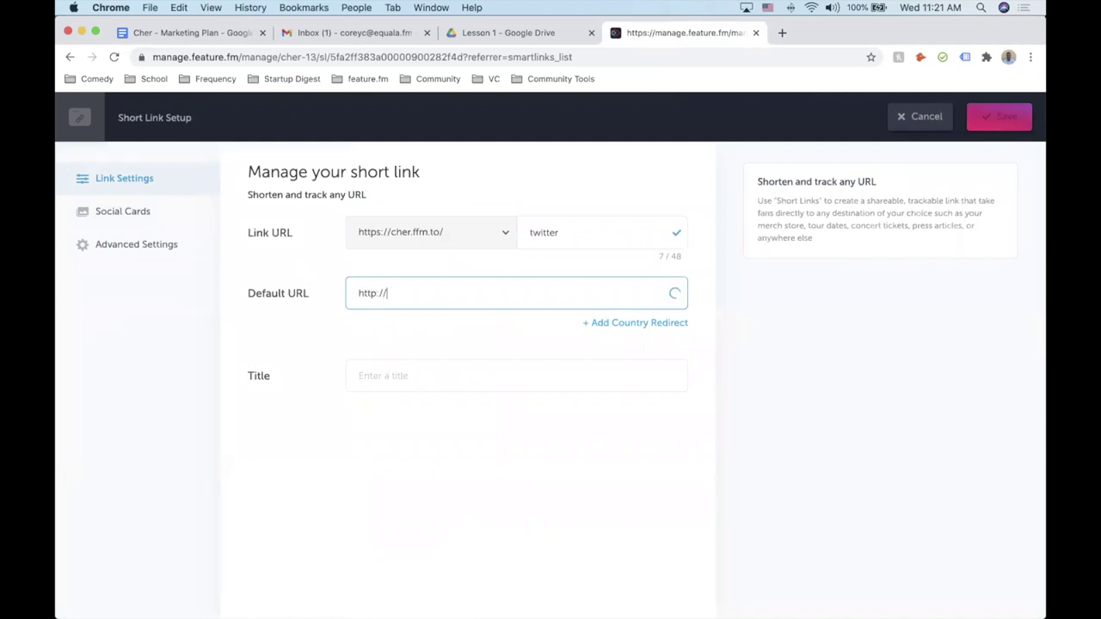
{"action": "type", "text": "www.twitter.com/cher"}
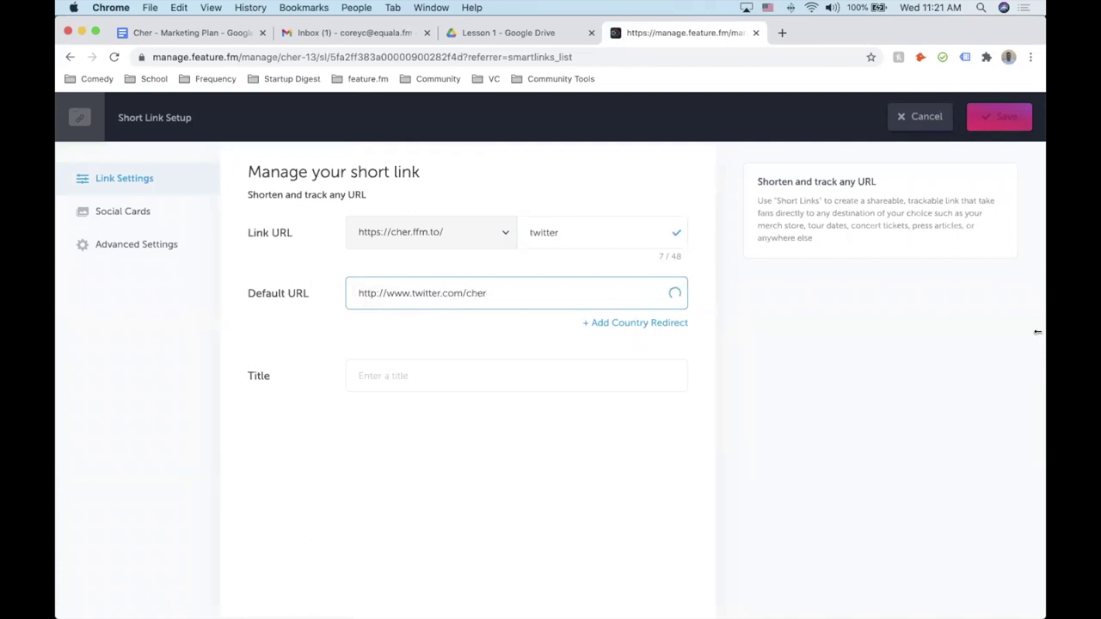
Title the link 'Cher's Twitter' and save it.
{"action": "left_click", "coordinate": [1007, 127]}
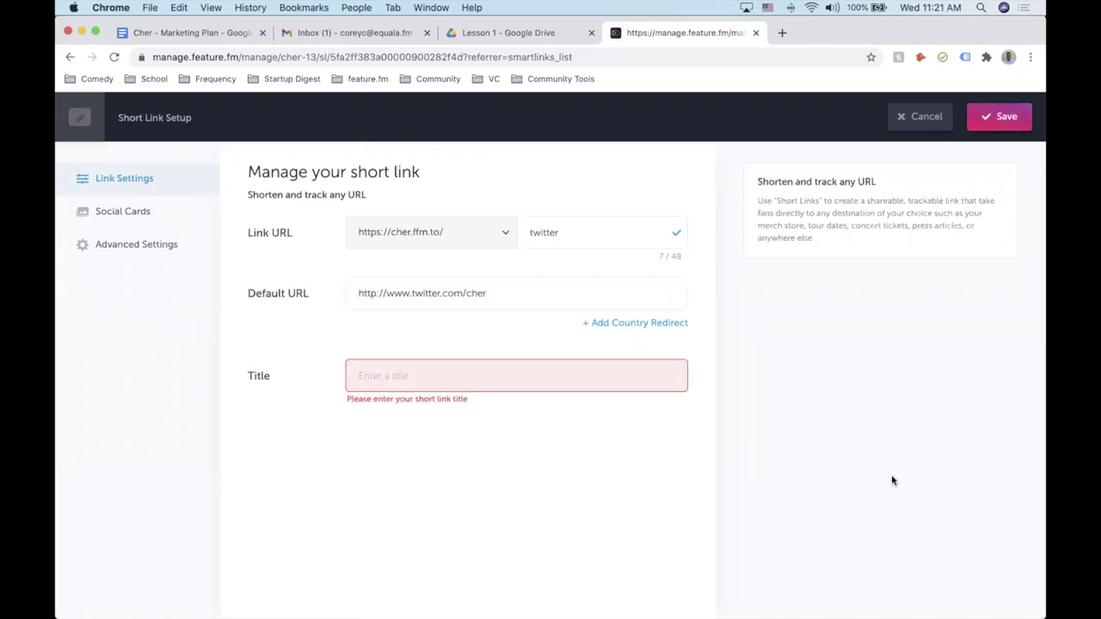
{"action": "type", "text": "Twitter"}
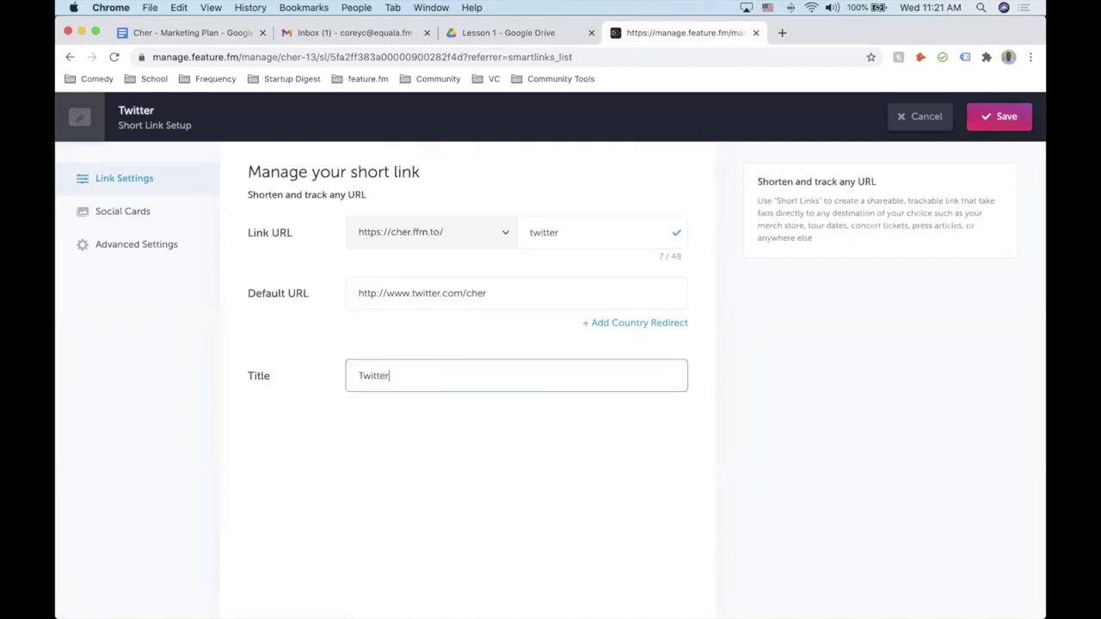
{"action": "key", "text": "BackSpace"}
{"action": "type", "text": "Cher's Twitter"}
{"action": "left_click", "coordinate": [1013, 114]}
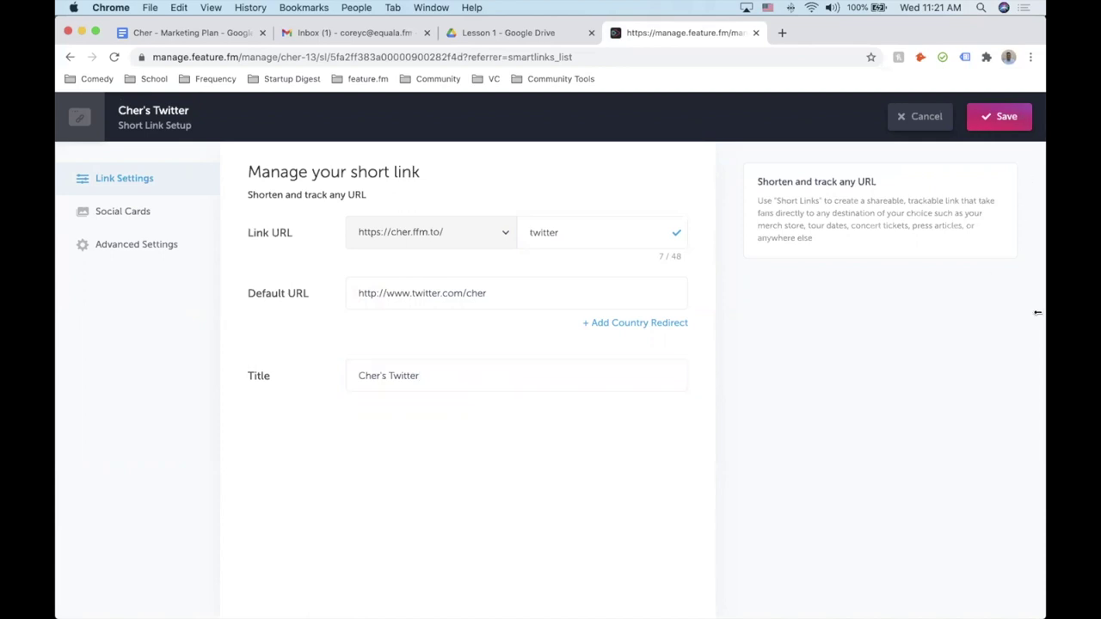
{"action": "left_click", "coordinate": [1011, 127]}
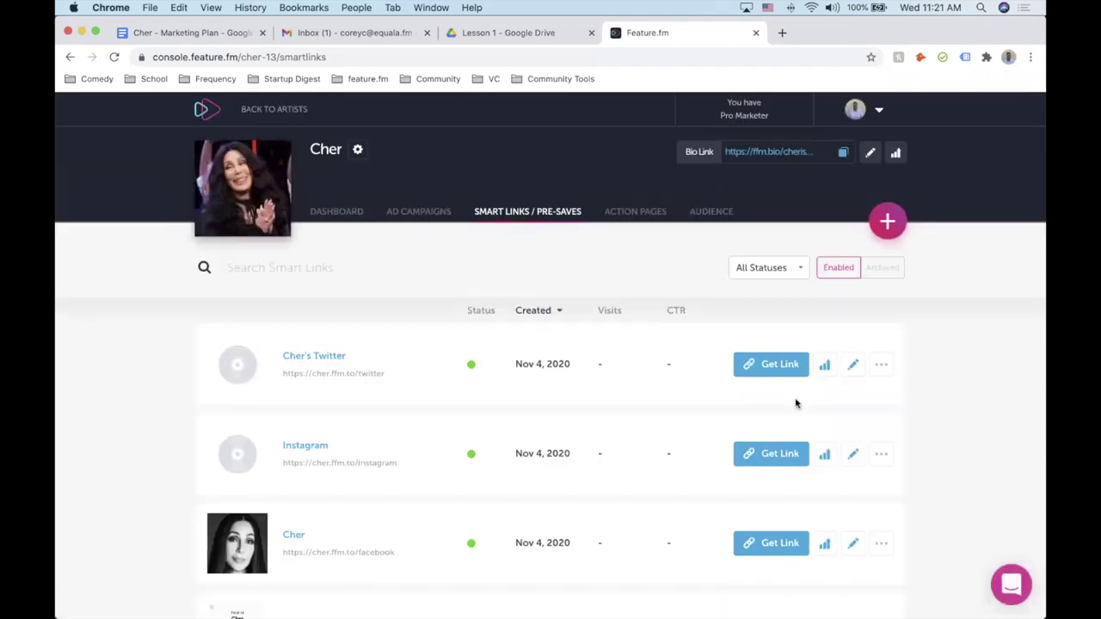
Copy the cher.ffm.to/twitter link and paste it after Twitter in the marketing plan.
{"action": "left_click", "coordinate": [782, 365]}
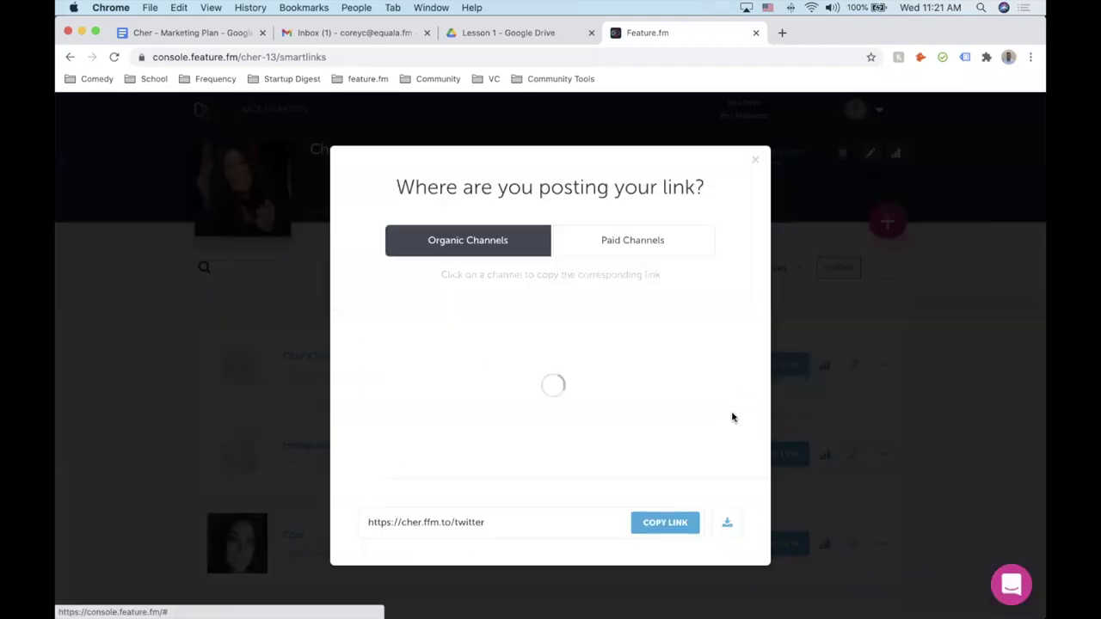
{"action": "left_click", "coordinate": [659, 534]}
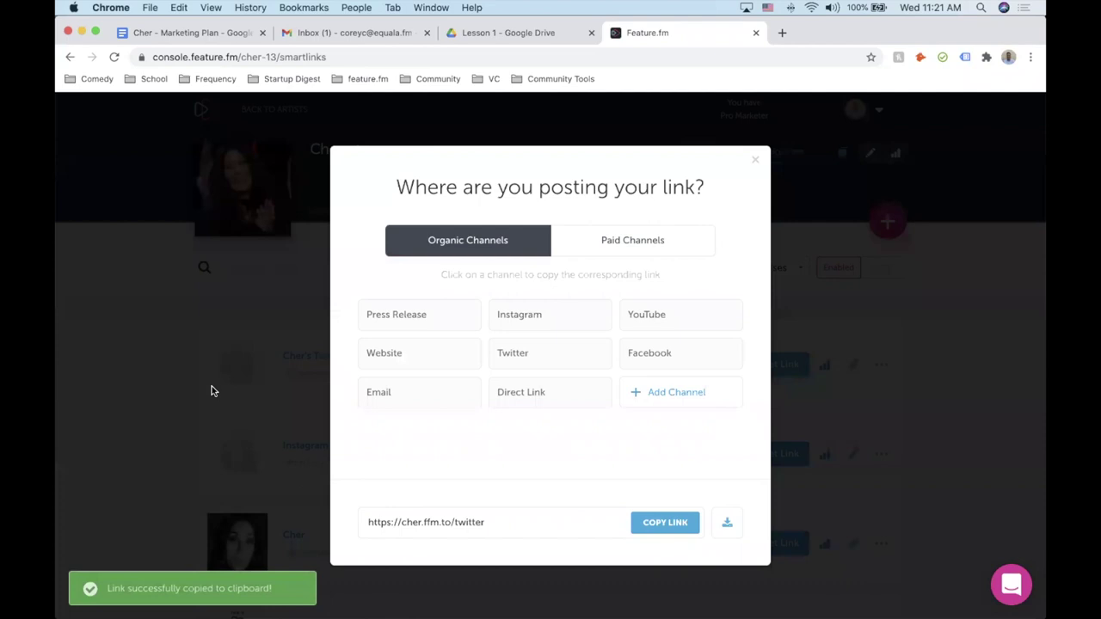
{"action": "left_click", "coordinate": [212, 35]}
{"action": "key", "text": "super+v"}
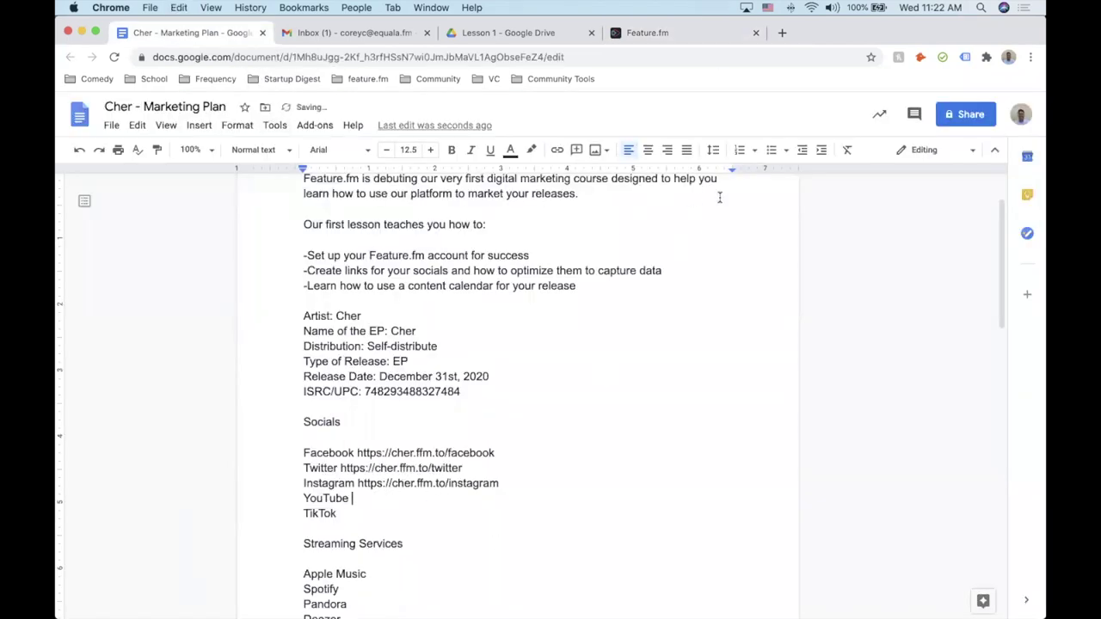
{"action": "left_click", "coordinate": [704, 34]}
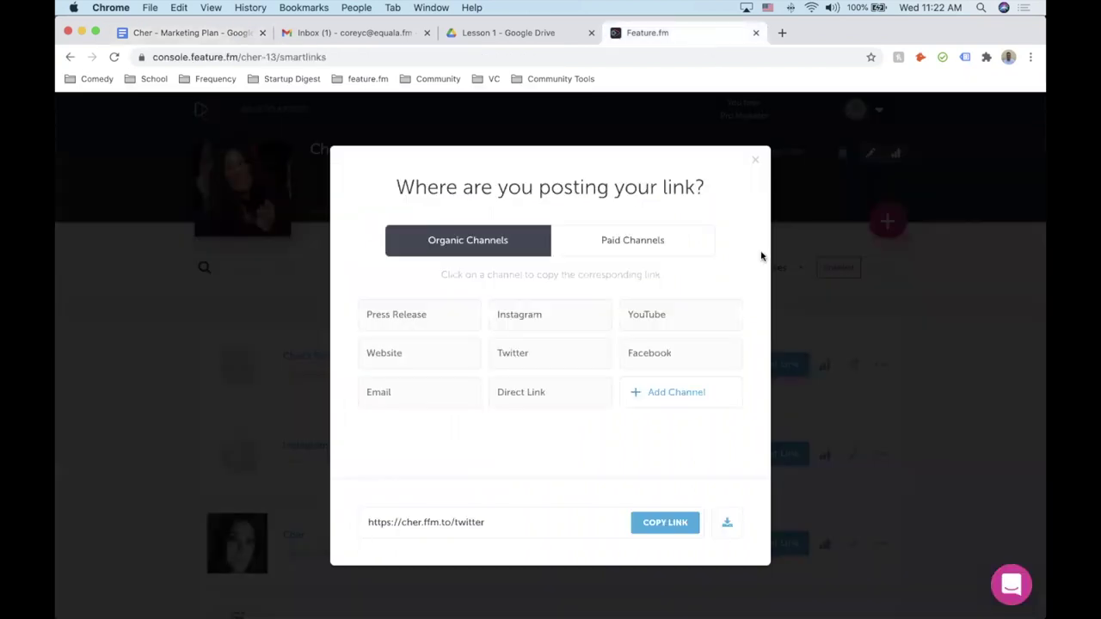
{"action": "left_click", "coordinate": [754, 164]}
{"action": "left_click", "coordinate": [888, 221]}
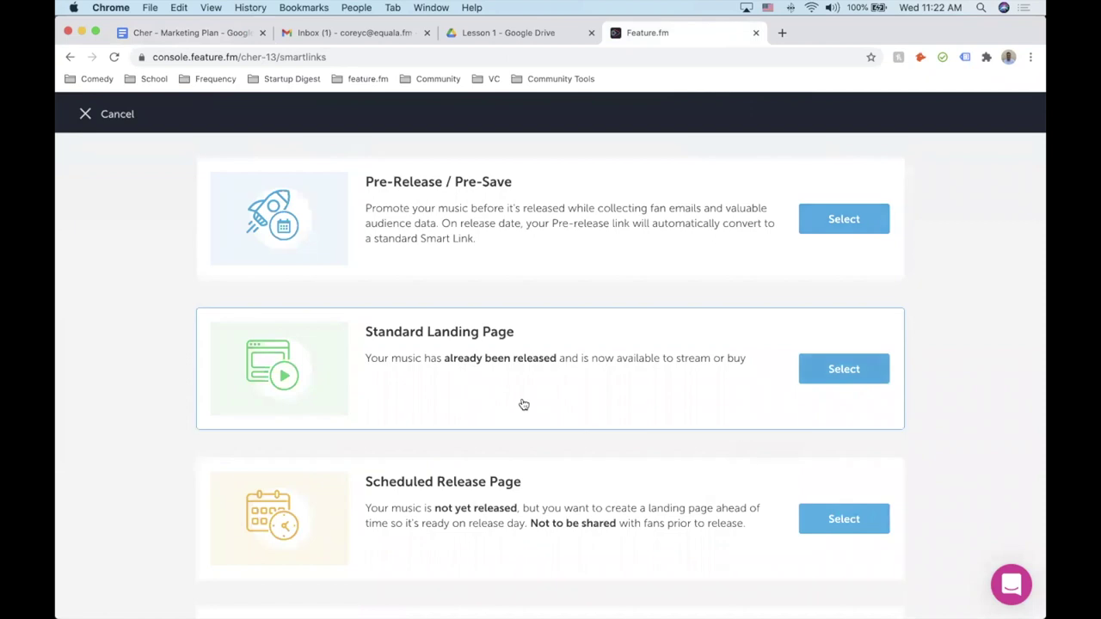
Start a new short link with a custom ending, then head to youtube.com in a new tab.
{"action": "scroll", "coordinate": [521, 403], "scroll_direction": "down", "scroll_amount": 2}
{"action": "left_click", "coordinate": [832, 516]}
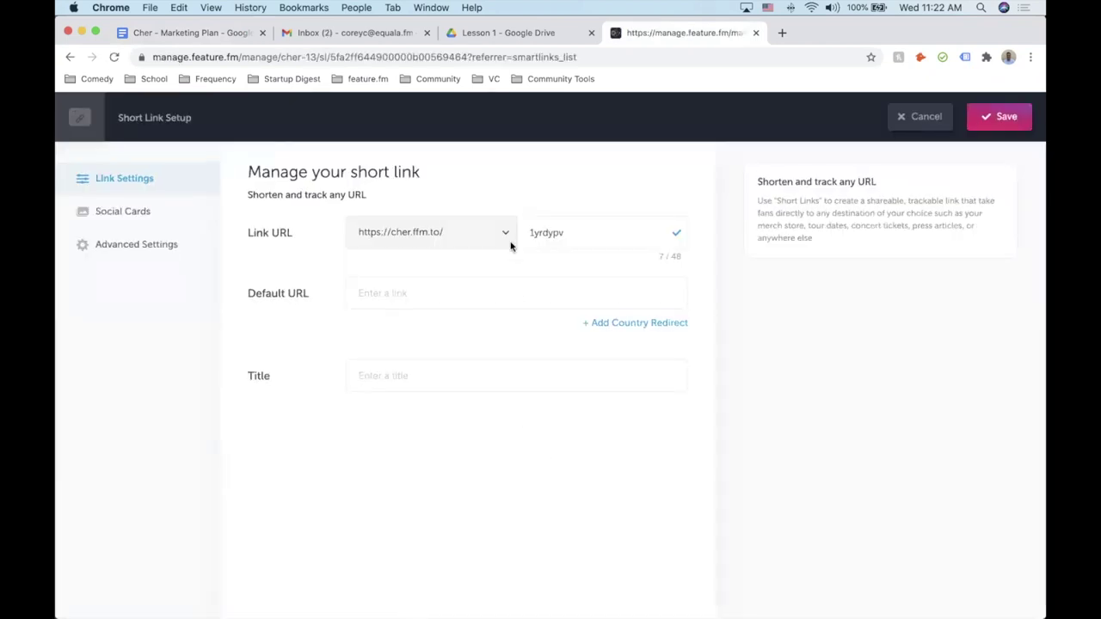
{"action": "double_click", "coordinate": [574, 224]}
{"action": "type", "text": "yourad"}
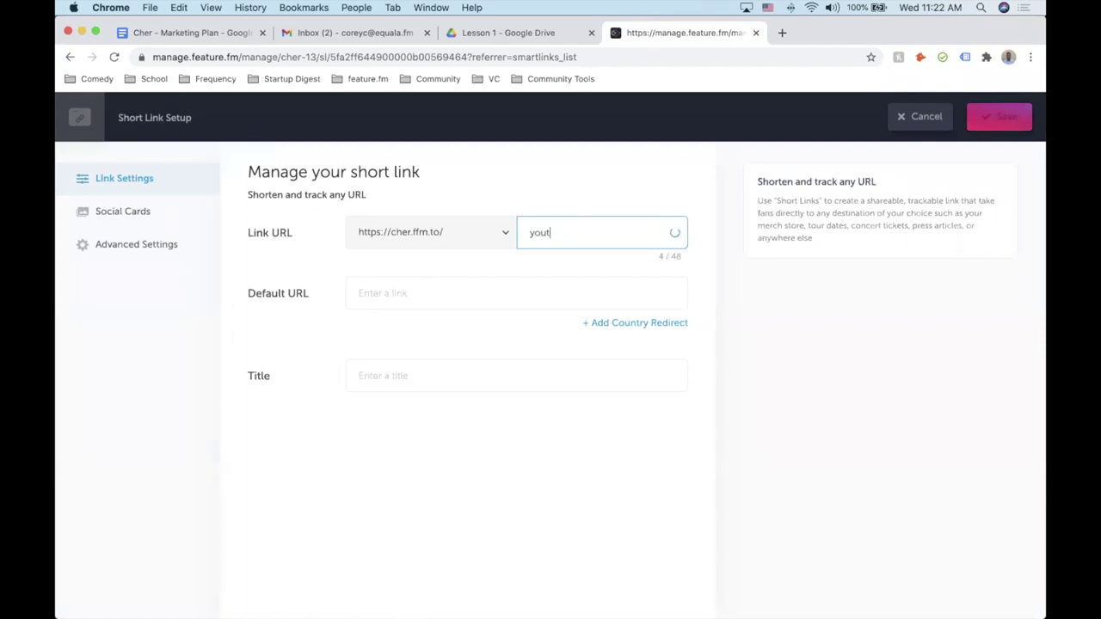
{"action": "key", "text": "Tab"}
{"action": "key", "text": "super+t"}
{"action": "type", "text": "you"}
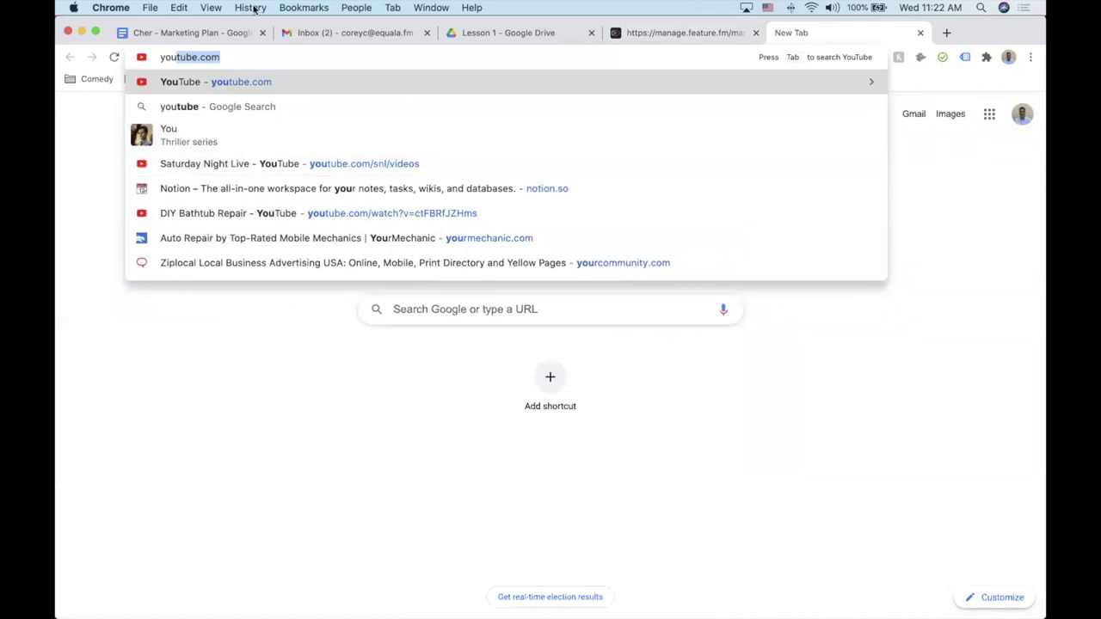
Find Cher's YouTube channel, copy its address and paste it as the link's default URL.
{"action": "key", "text": "Return"}
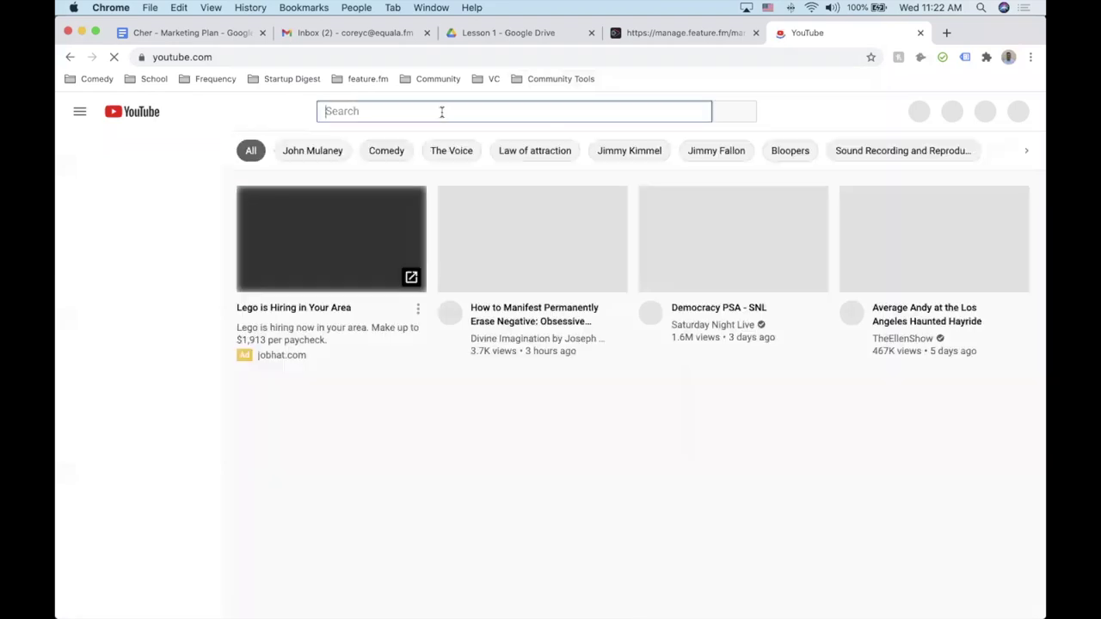
{"action": "type", "text": "cher"}
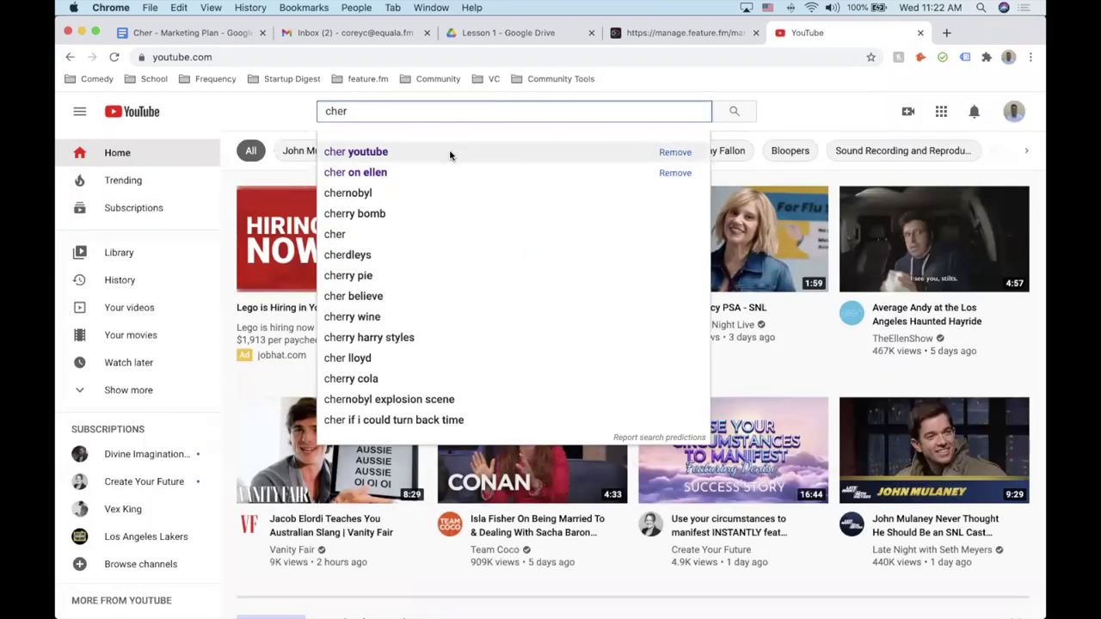
{"action": "left_click", "coordinate": [449, 155]}
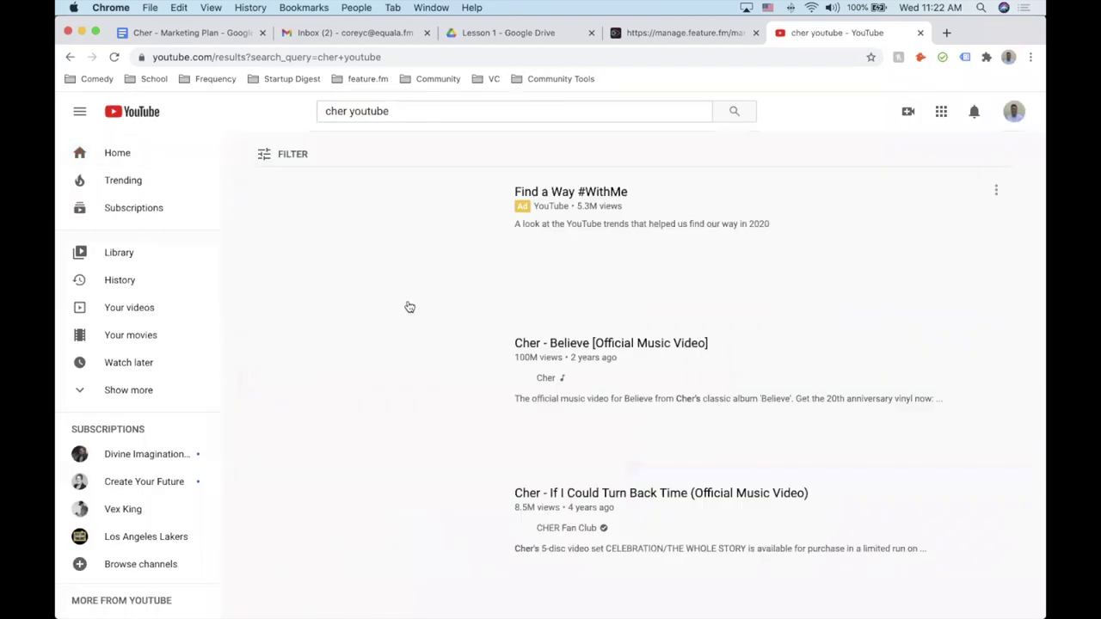
{"action": "left_click", "coordinate": [569, 396]}
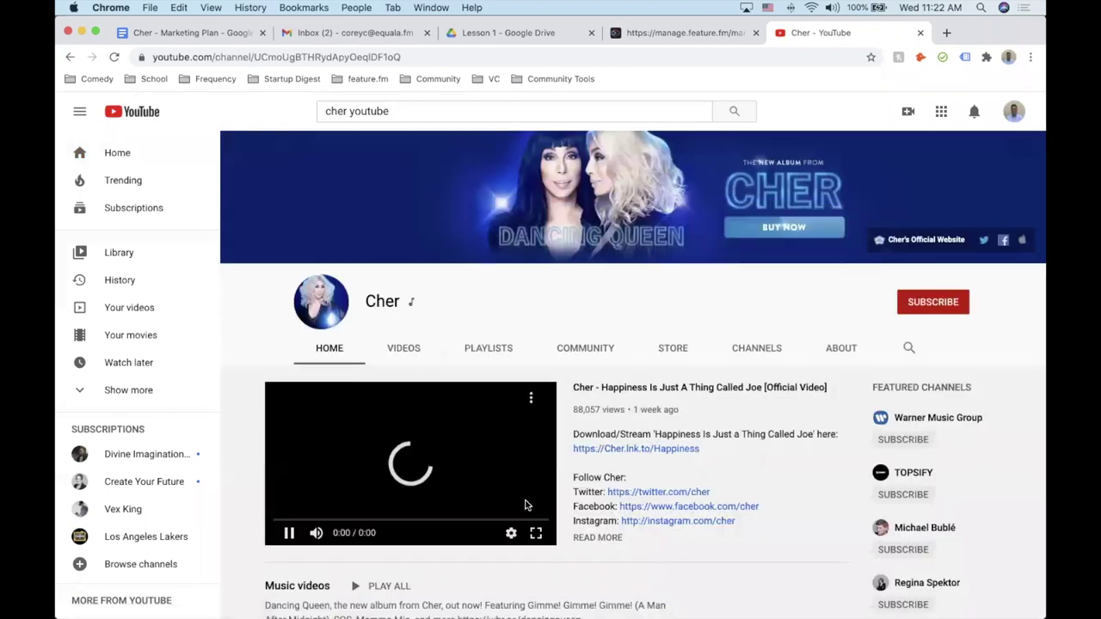
{"action": "left_click", "coordinate": [289, 532]}
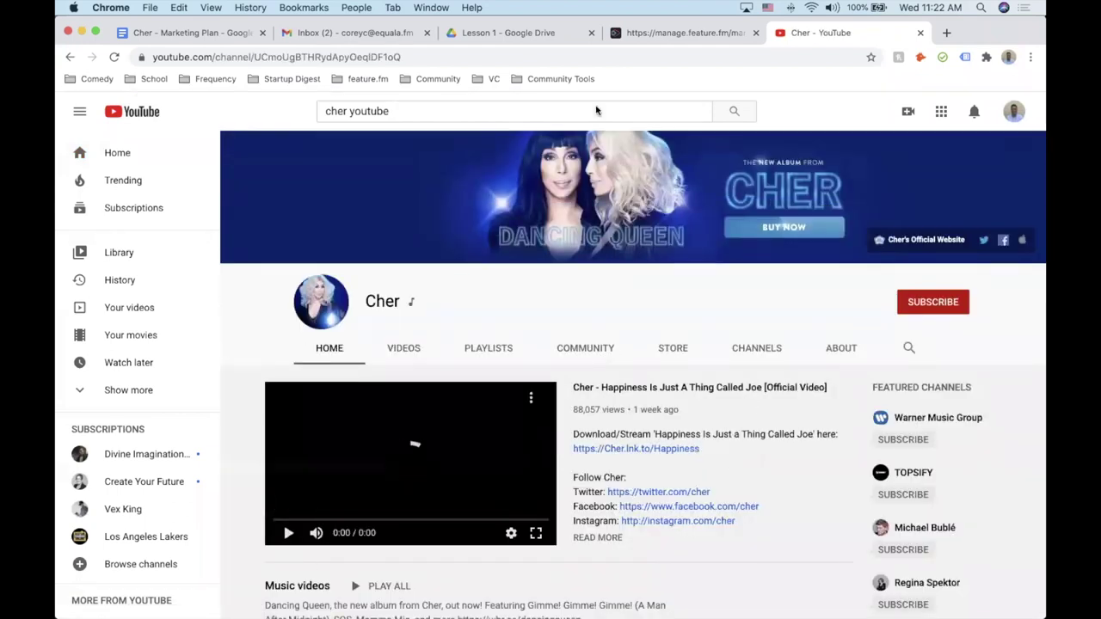
{"action": "left_click", "coordinate": [342, 57]}
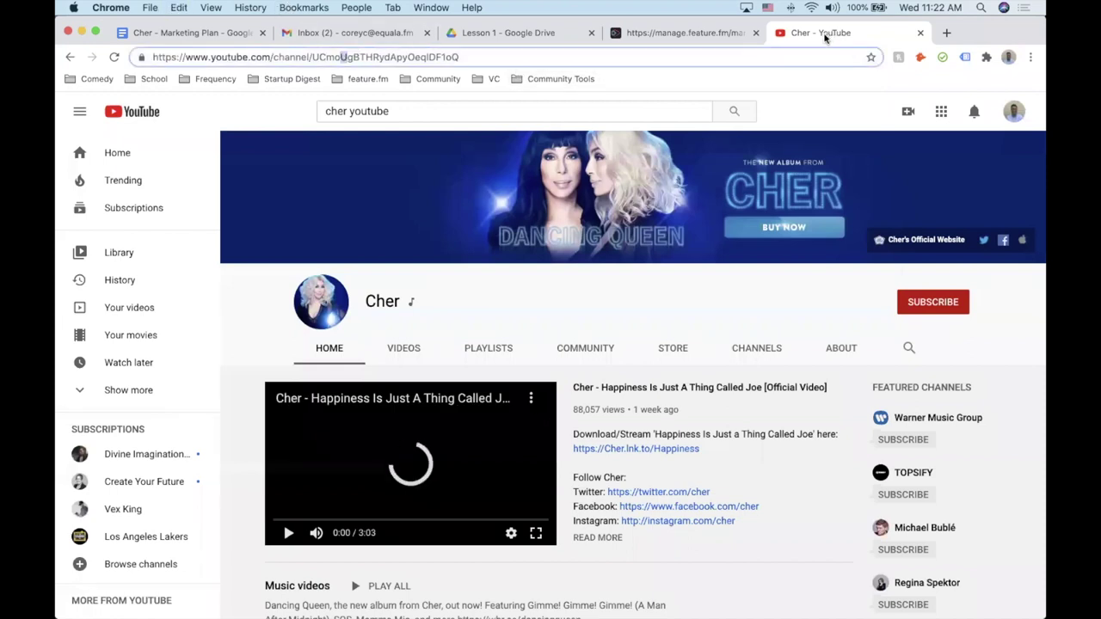
{"action": "key", "text": "super+a"}
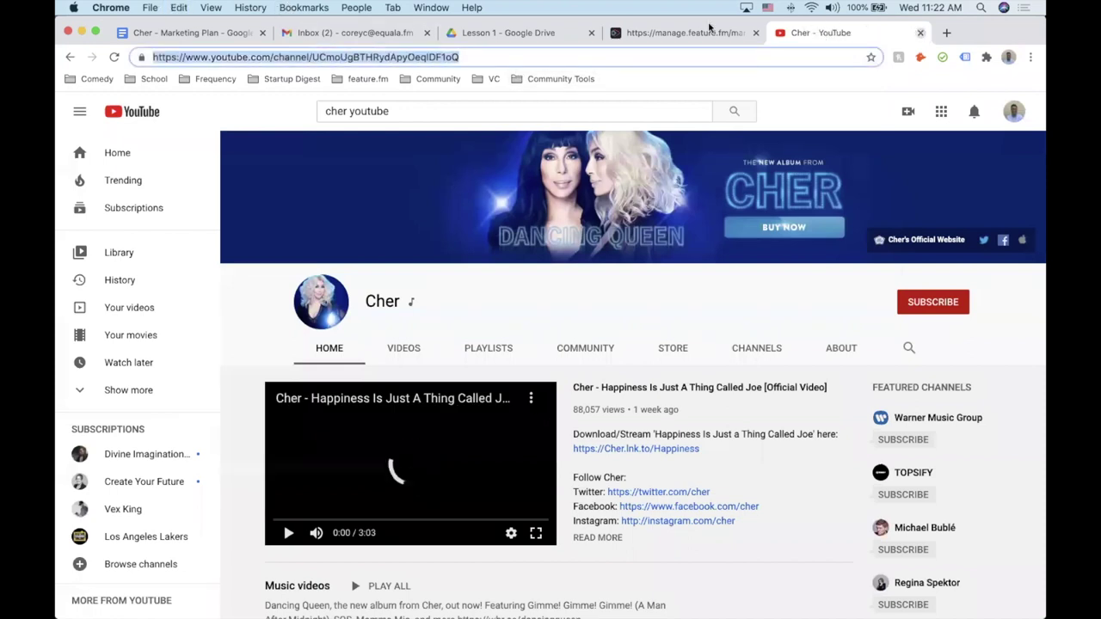
{"action": "key", "text": "super+w"}
{"action": "key", "text": "super+v"}
{"action": "left_click", "coordinate": [376, 384]}
Title the link 'Cher YouTube', save it and get the cher.ffm.to/youtube link.
{"action": "type", "text": "Cher YouTube"}
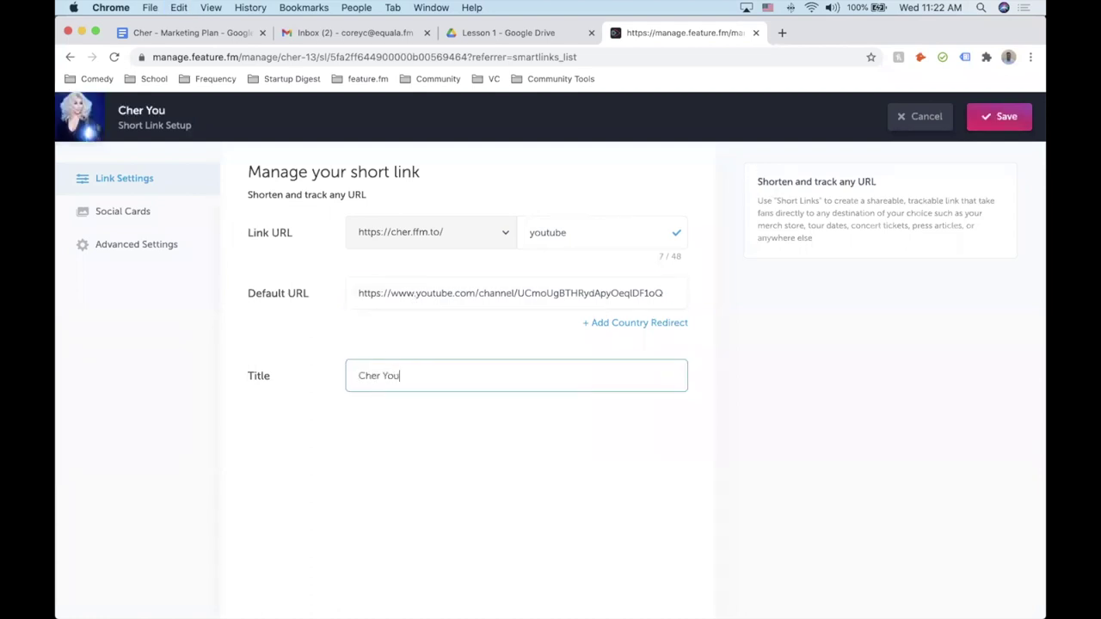
{"action": "left_click", "coordinate": [1013, 128]}
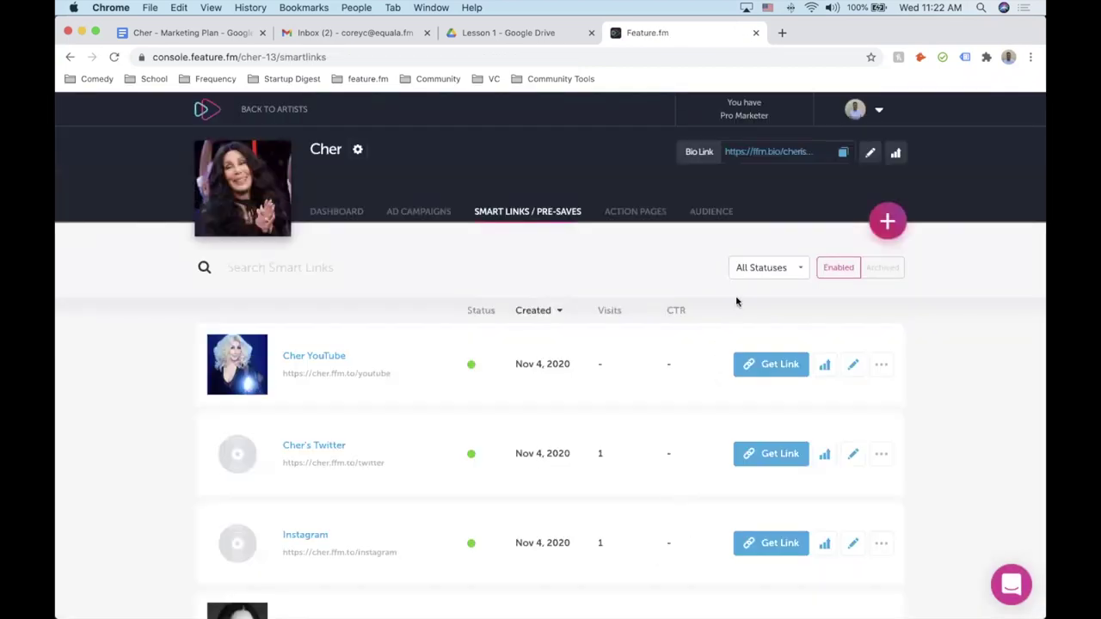
{"action": "left_click", "coordinate": [771, 376]}
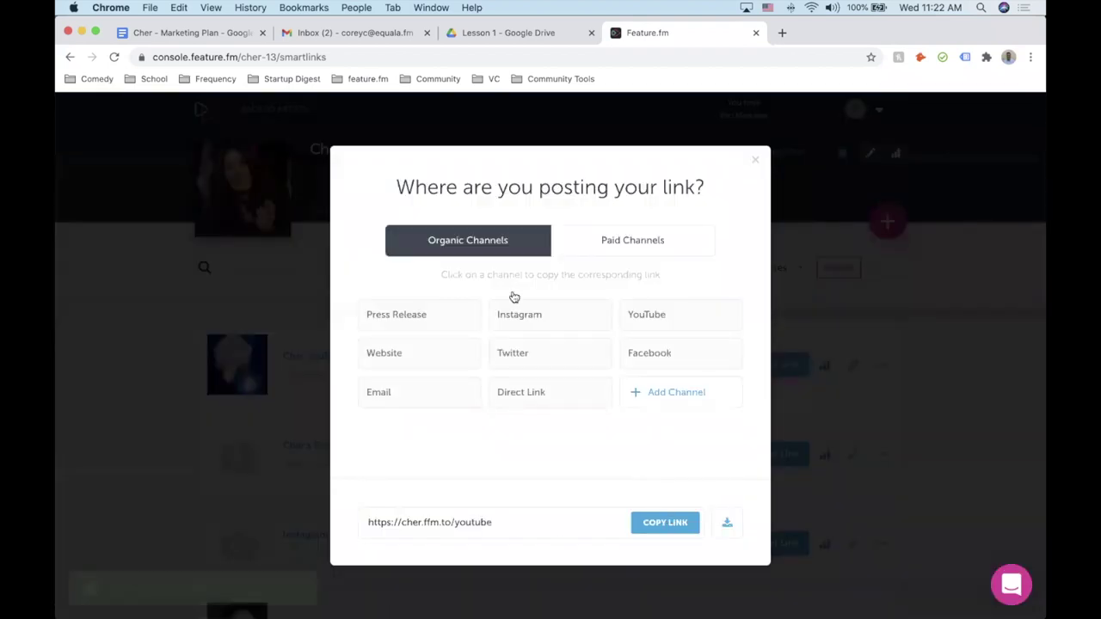
Paste the YouTube short link after YouTube in the marketing plan.
{"action": "left_click", "coordinate": [194, 33]}
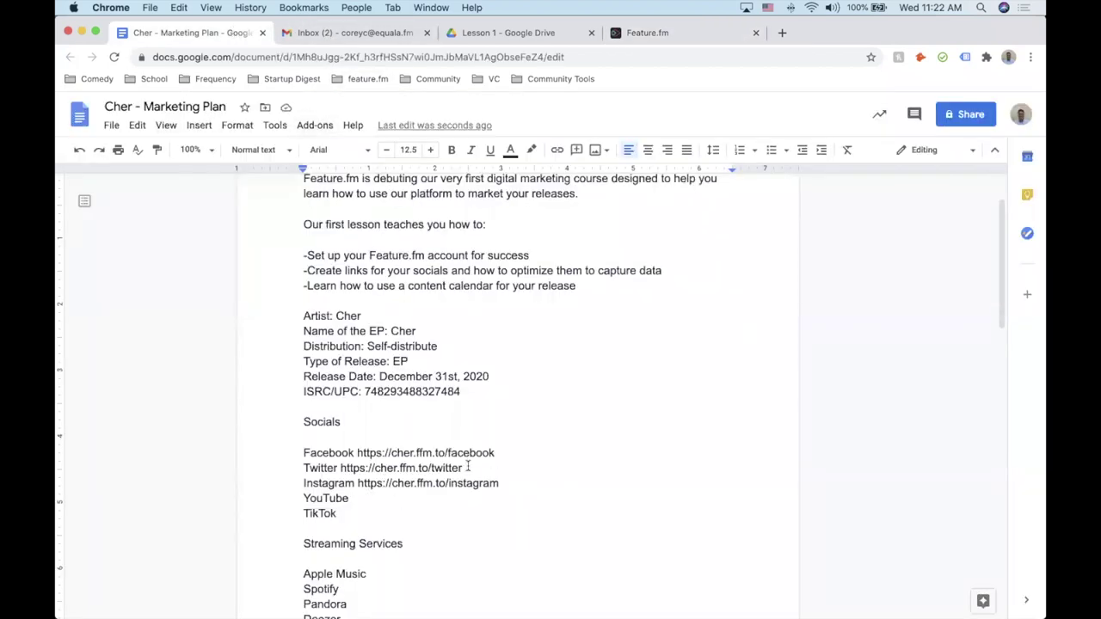
{"action": "left_click", "coordinate": [397, 501]}
{"action": "key", "text": "super+v"}
{"action": "left_click", "coordinate": [357, 520]}
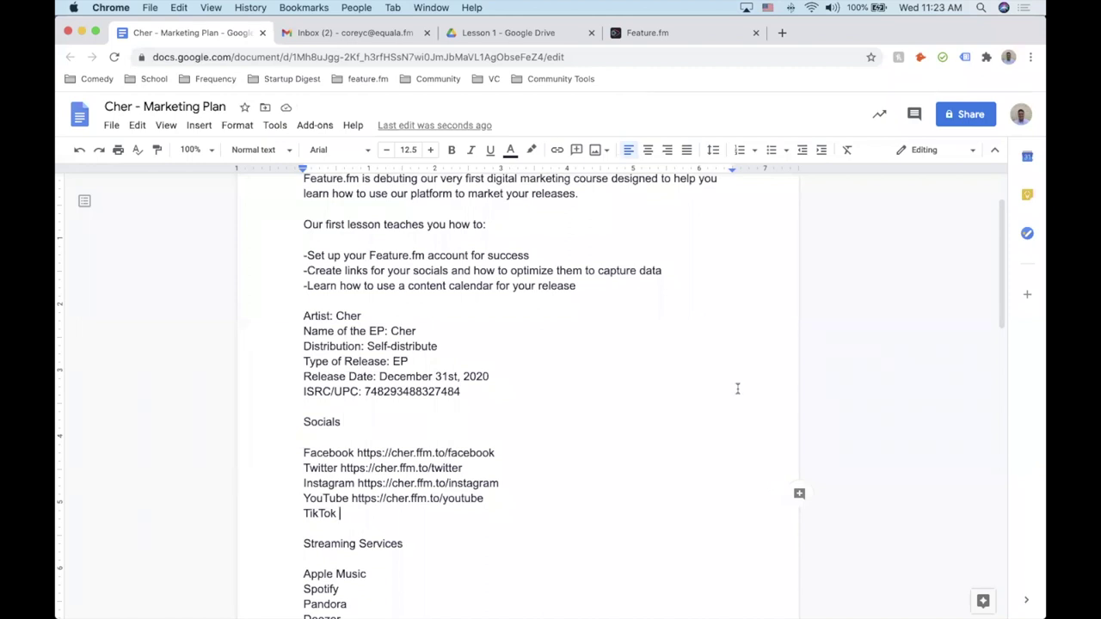
{"action": "left_click", "coordinate": [696, 35]}
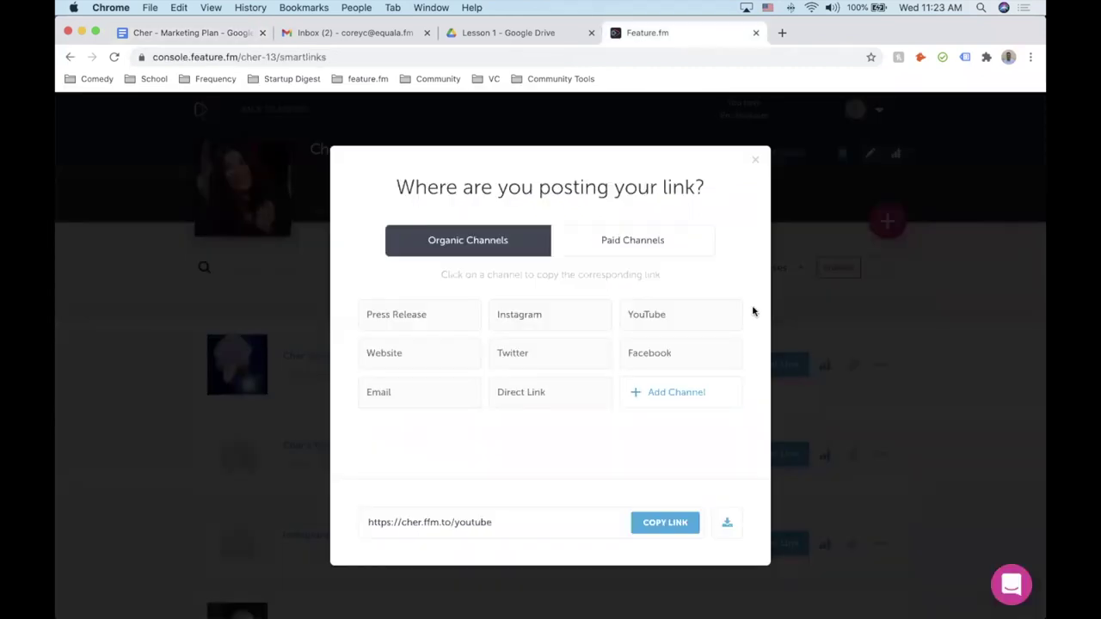
{"action": "left_click", "coordinate": [754, 163]}
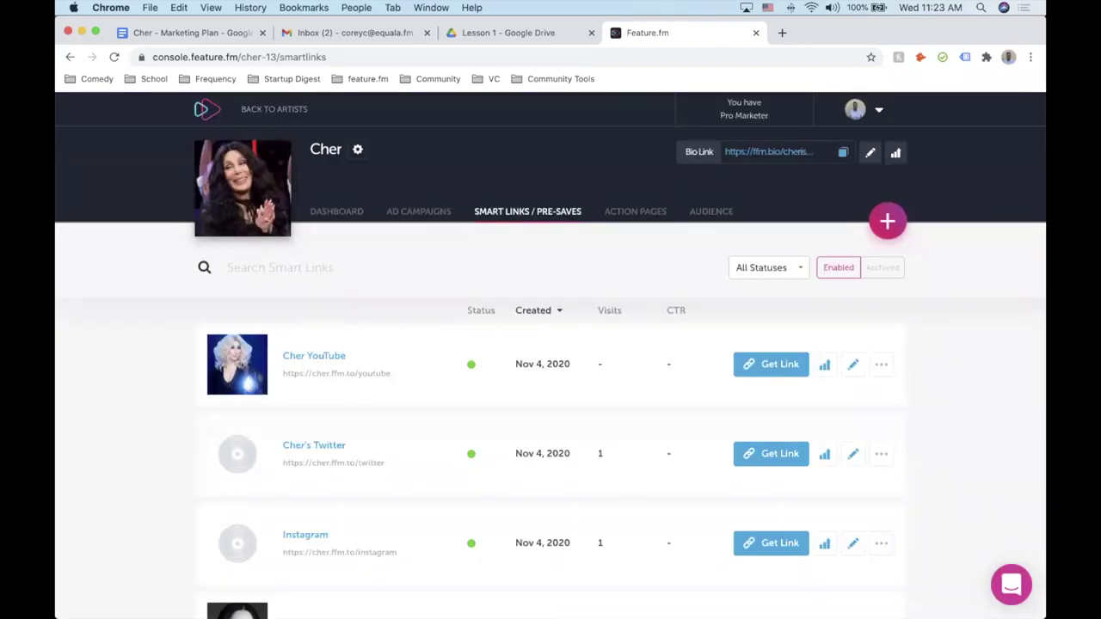
Search 'cher believe tiktok use my sound', open TikTok's Believe sound page and copy its address.
{"action": "left_click", "coordinate": [782, 33]}
{"action": "type", "text": "cher believe tiktok use "}
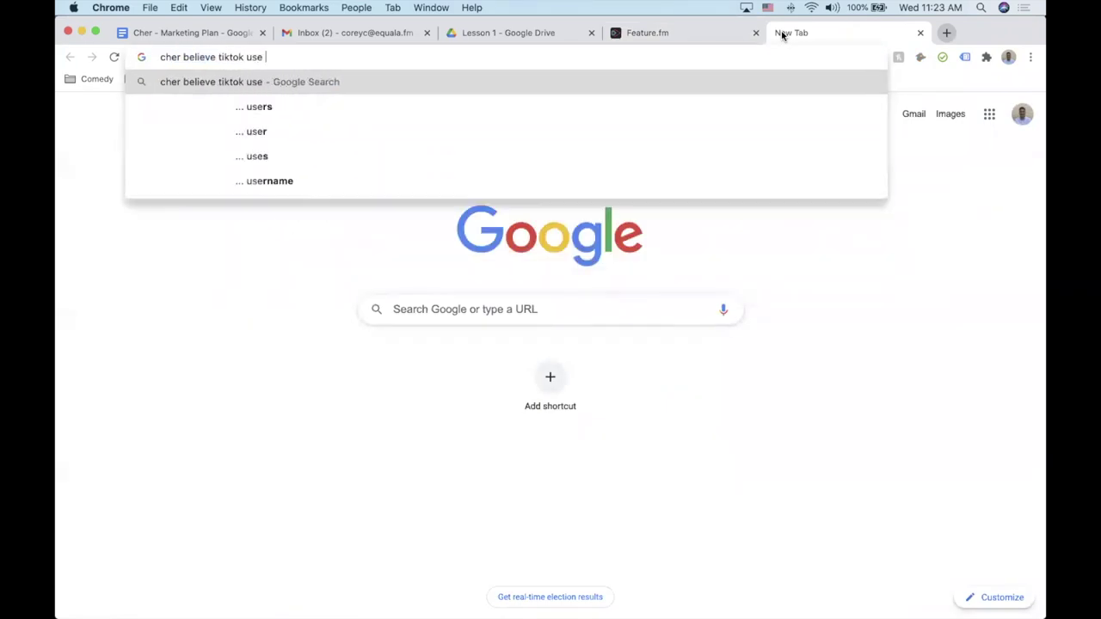
{"action": "type", "text": "my sound"}
{"action": "key", "text": "Return"}
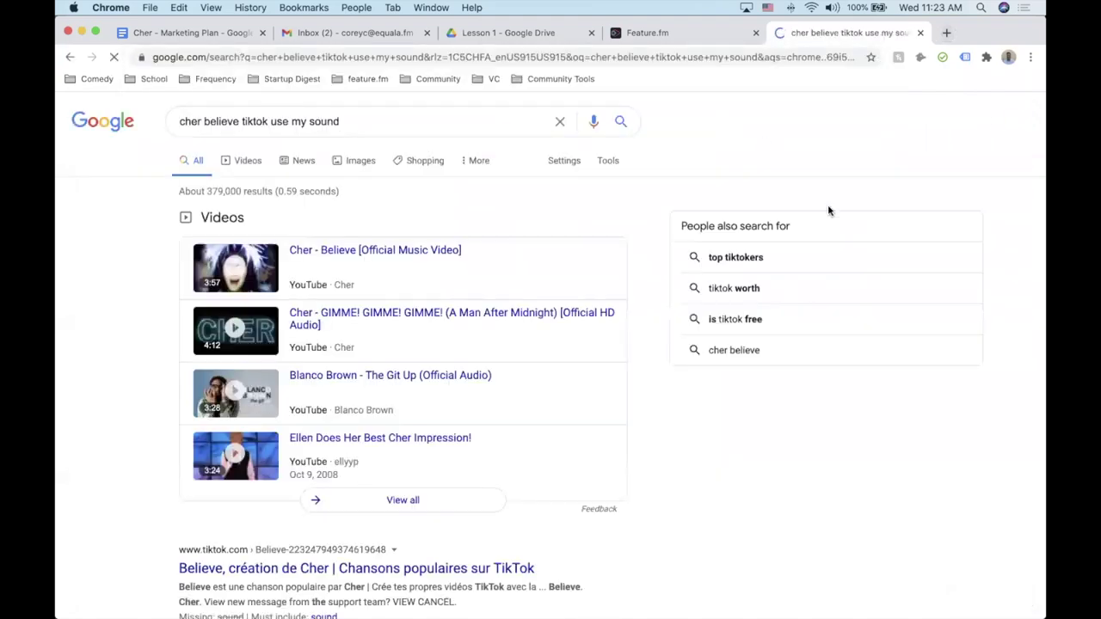
{"action": "scroll", "coordinate": [400, 370], "scroll_direction": "down", "scroll_amount": 5}
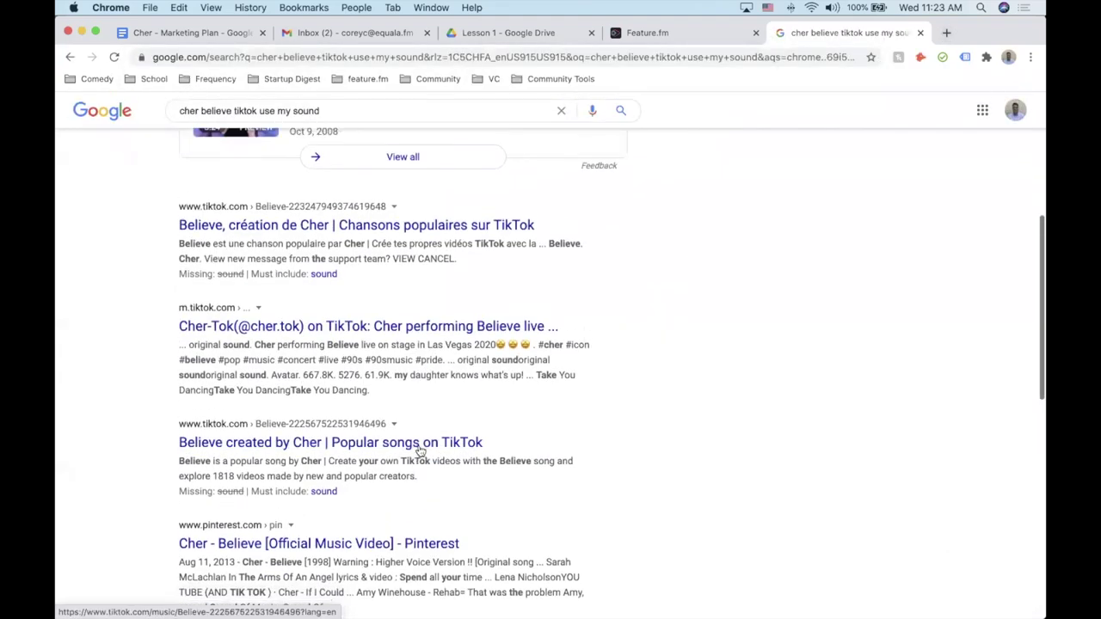
{"action": "scroll", "coordinate": [436, 475], "scroll_direction": "down", "scroll_amount": 1}
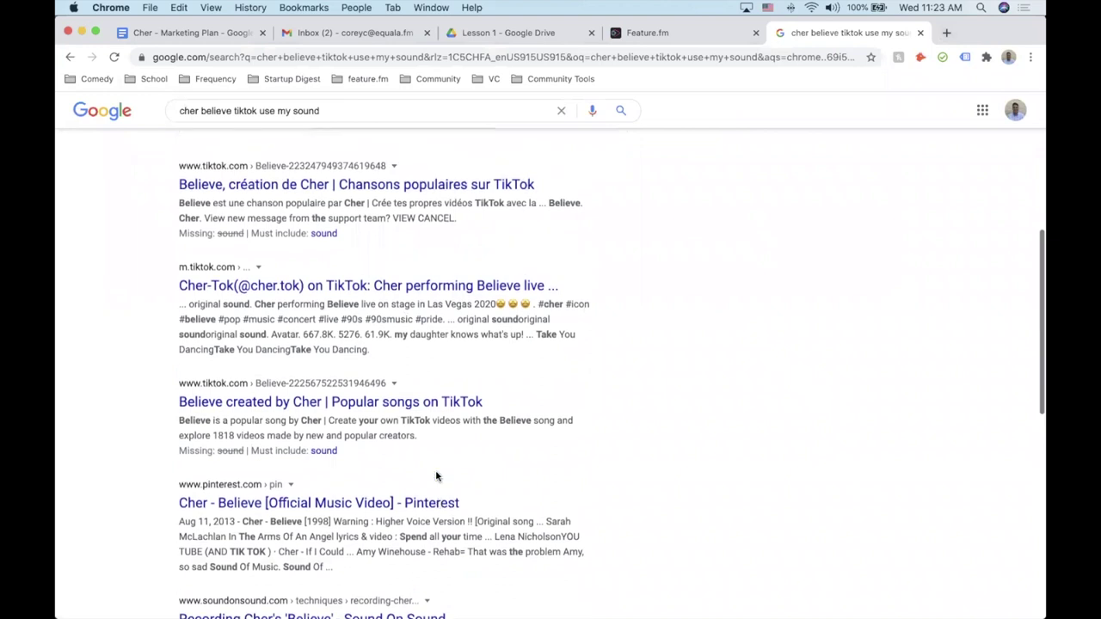
{"action": "scroll", "coordinate": [436, 474], "scroll_direction": "up", "scroll_amount": 1}
{"action": "left_click", "coordinate": [404, 421]}
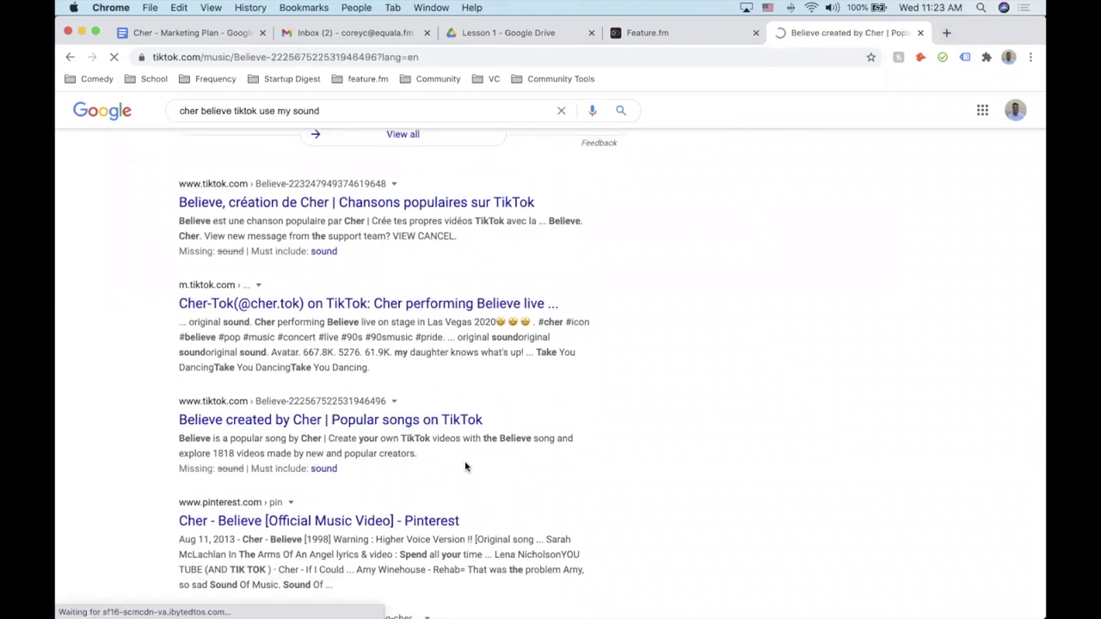
{"action": "left_click", "coordinate": [290, 57]}
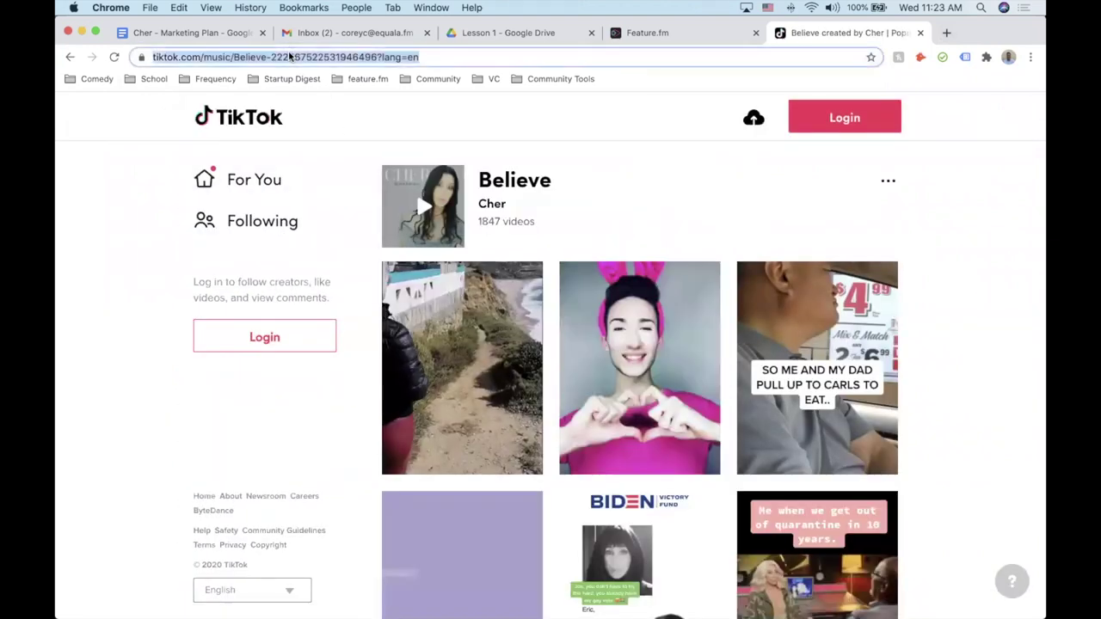
{"action": "left_click", "coordinate": [918, 32]}
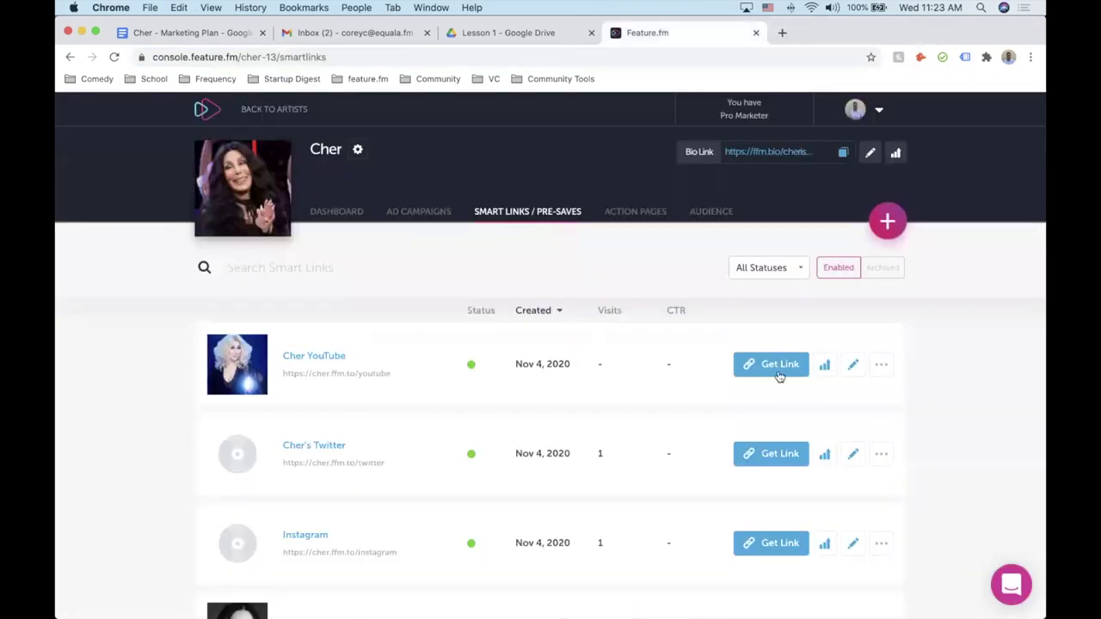
Create a short link to the TikTok Believe page with slug 'tiktok' and save it.
{"action": "left_click", "coordinate": [887, 221]}
{"action": "scroll", "coordinate": [453, 528], "scroll_direction": "down", "scroll_amount": 1}
{"action": "scroll", "coordinate": [452, 528], "scroll_direction": "down", "scroll_amount": 3}
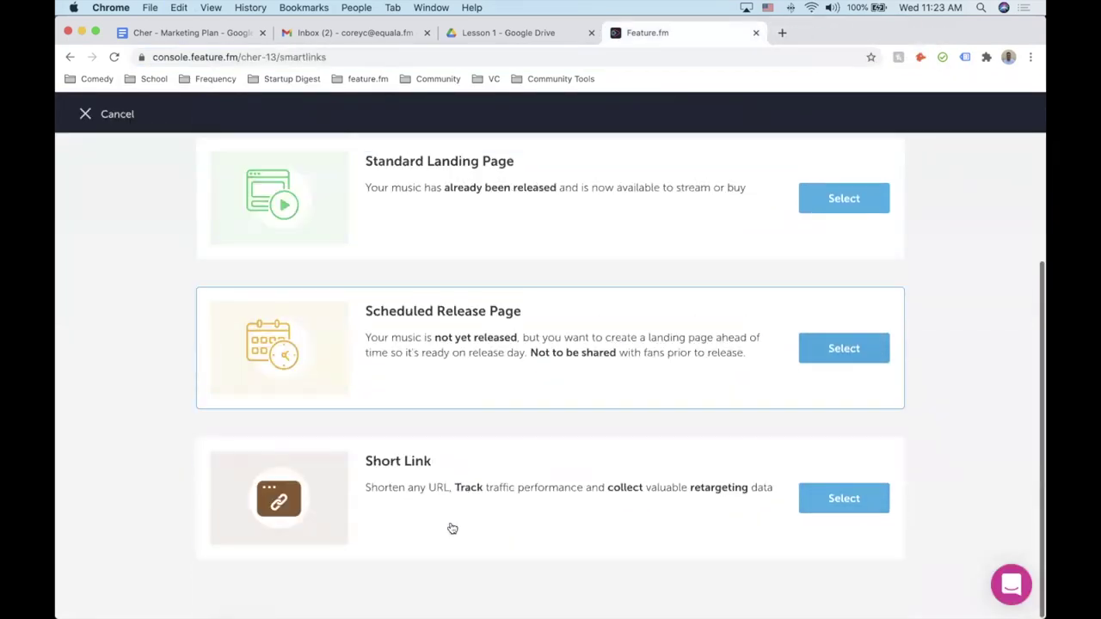
{"action": "left_click", "coordinate": [418, 484]}
{"action": "left_click", "coordinate": [390, 293]}
{"action": "key", "text": "super+v"}
{"action": "double_click", "coordinate": [578, 234]}
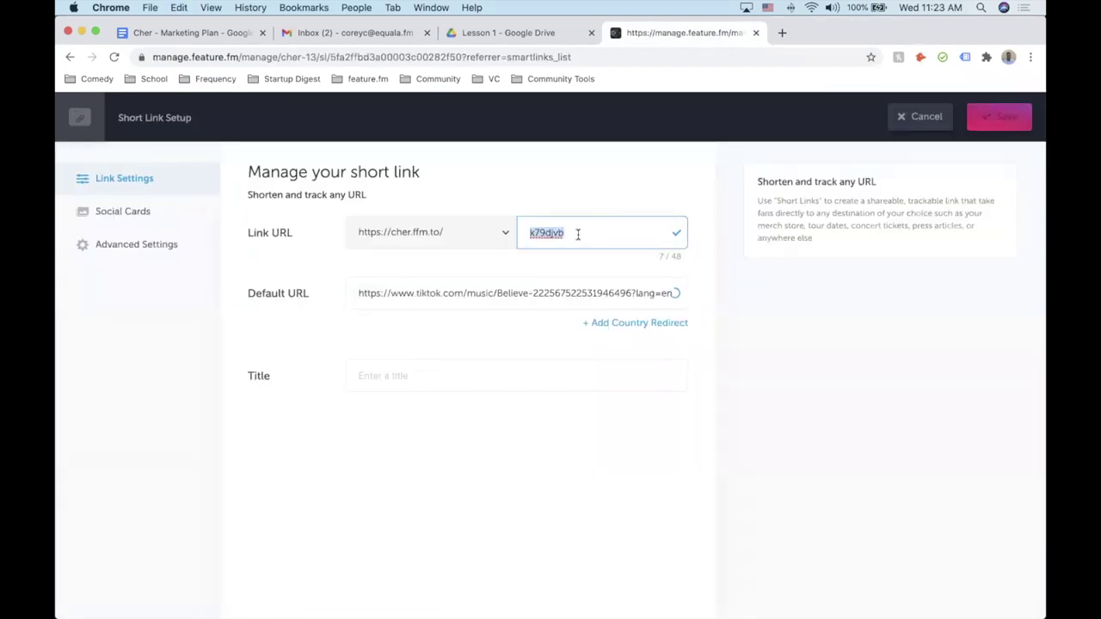
{"action": "type", "text": "TikTok"}
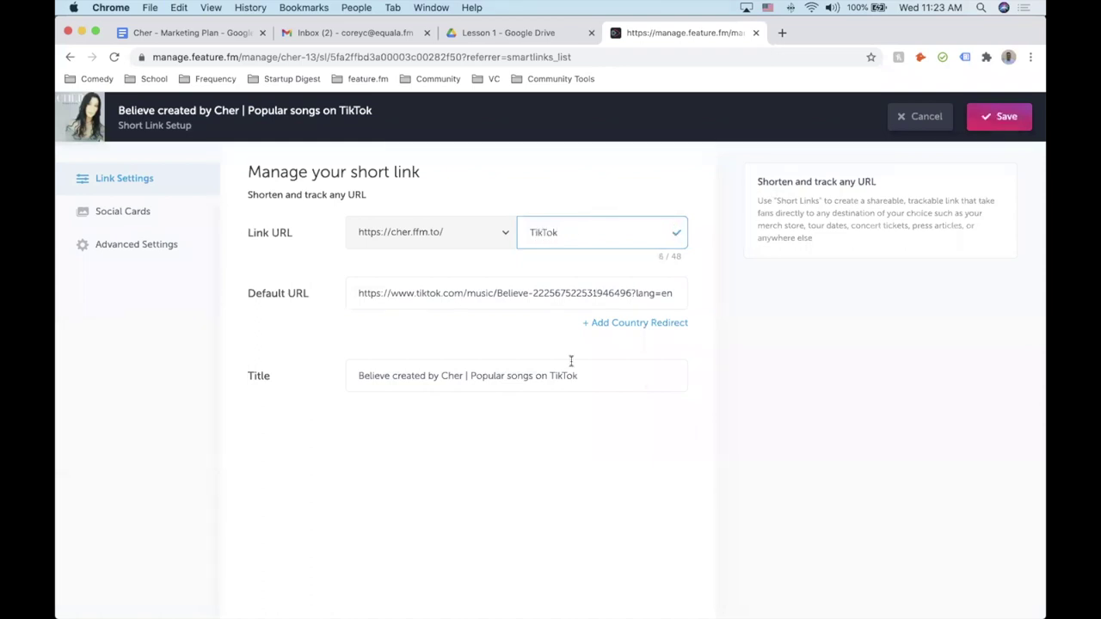
{"action": "left_click", "coordinate": [995, 125]}
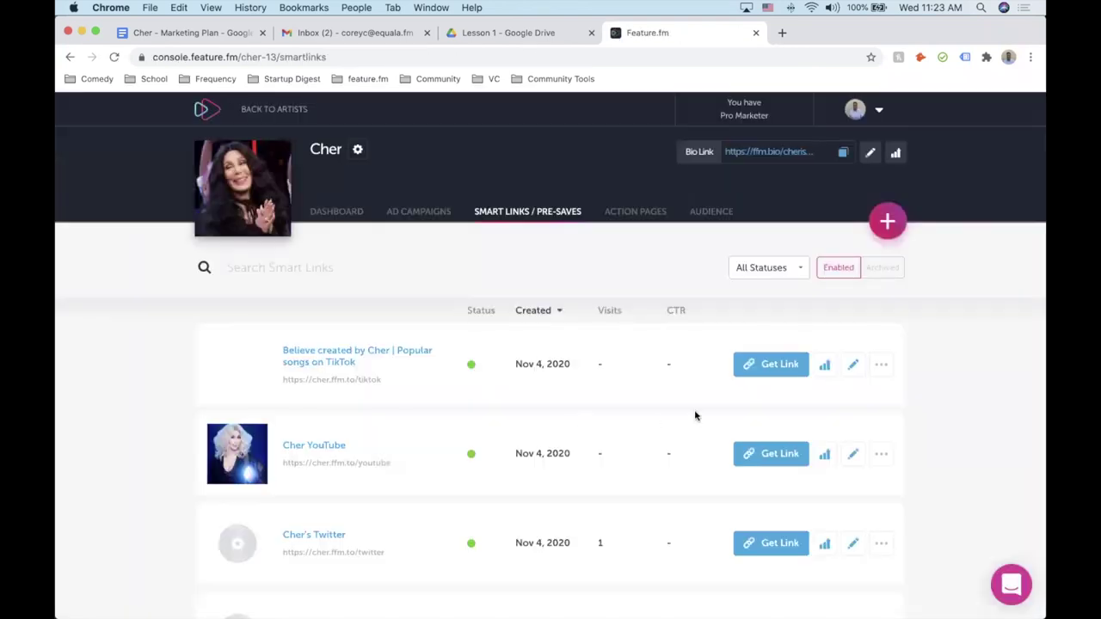
Copy the cher.ffm.to/tiktok short link for the marketing plan.
{"action": "left_click", "coordinate": [758, 364]}
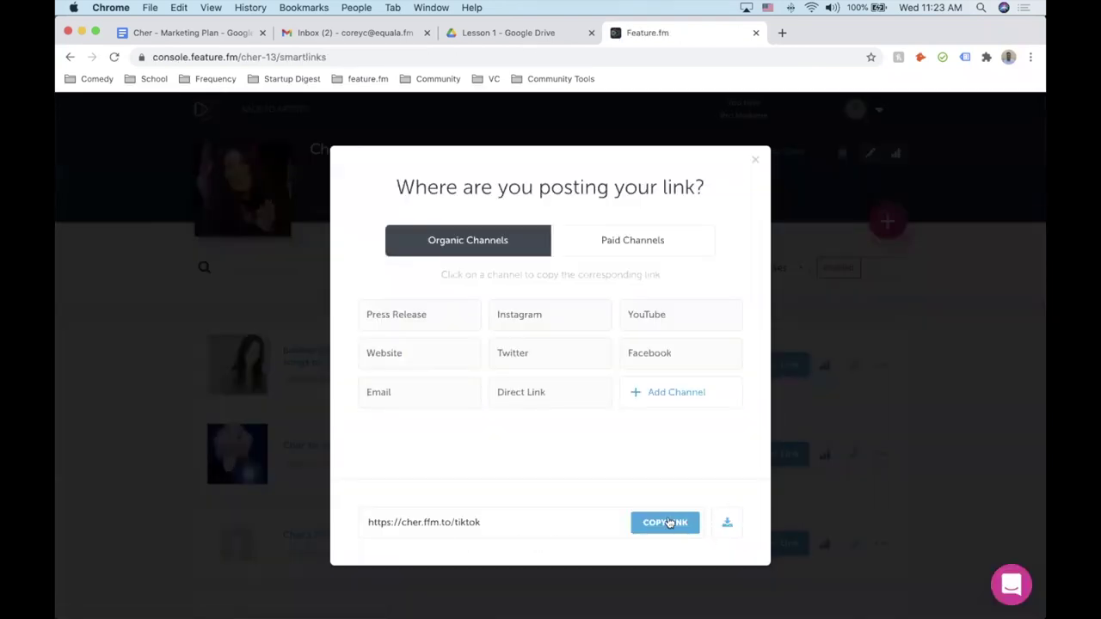
{"action": "left_click", "coordinate": [667, 522]}
{"action": "left_click", "coordinate": [196, 34]}
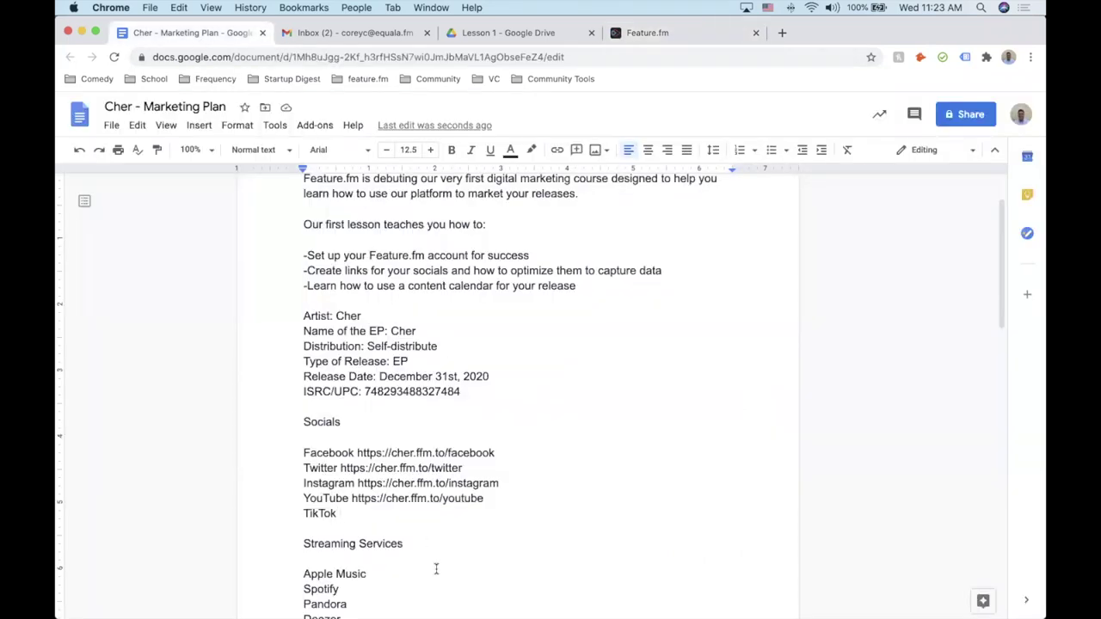
Paste the TikTok link after TikTok and hyperlink the Facebook, Twitter, Instagram, YouTube and TikTok URLs.
{"action": "key", "text": "super+v"}
{"action": "scroll", "coordinate": [411, 546], "scroll_direction": "down", "scroll_amount": 5}
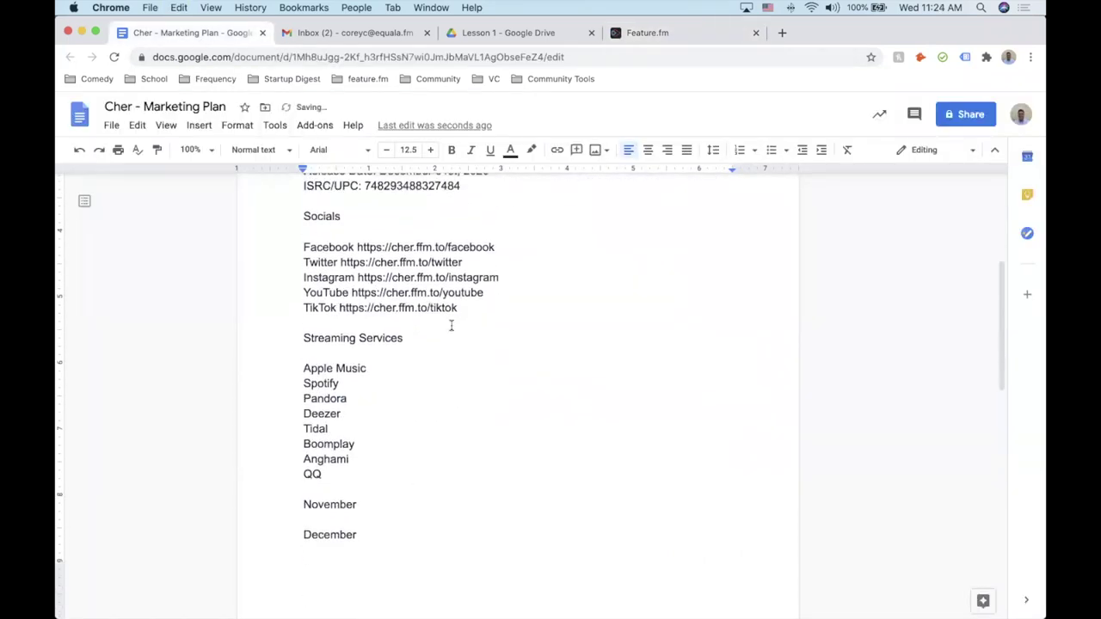
{"action": "left_click_drag", "start_coordinate": [498, 247], "coordinate": [357, 247]}
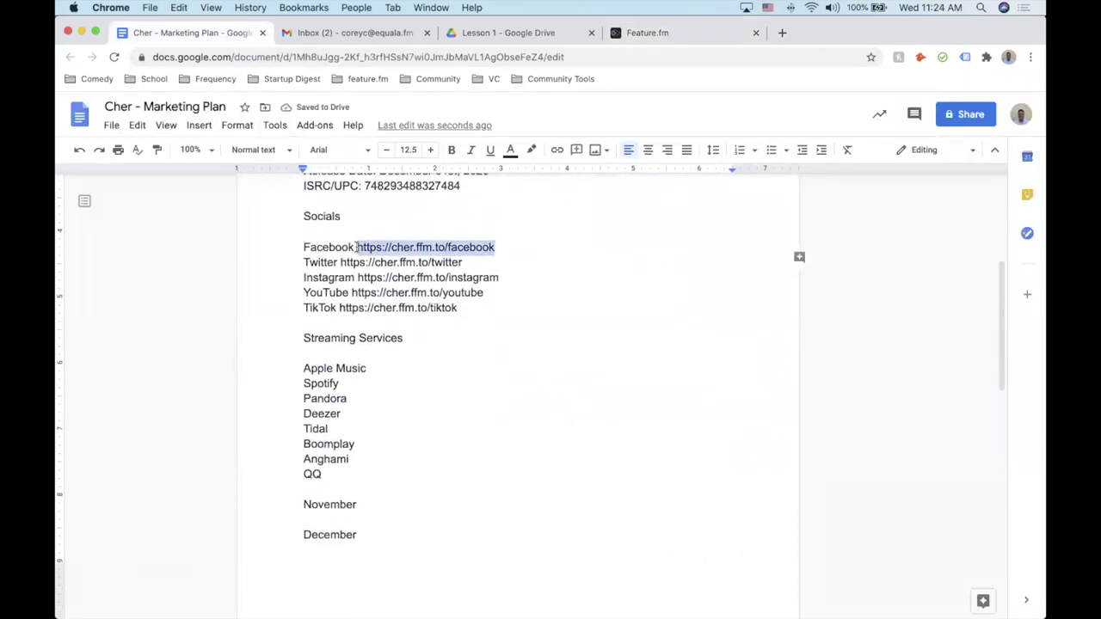
{"action": "left_click", "coordinate": [556, 150]}
{"action": "left_click_drag", "start_coordinate": [468, 262], "coordinate": [342, 264]}
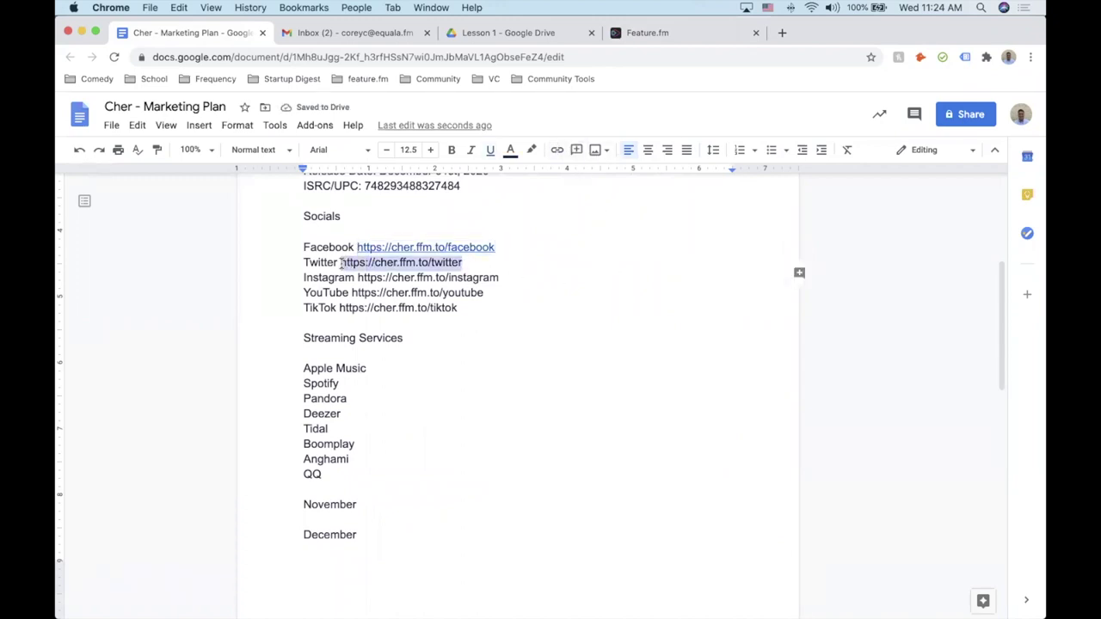
{"action": "left_click", "coordinate": [556, 149]}
{"action": "left_click_drag", "start_coordinate": [500, 276], "coordinate": [357, 278]}
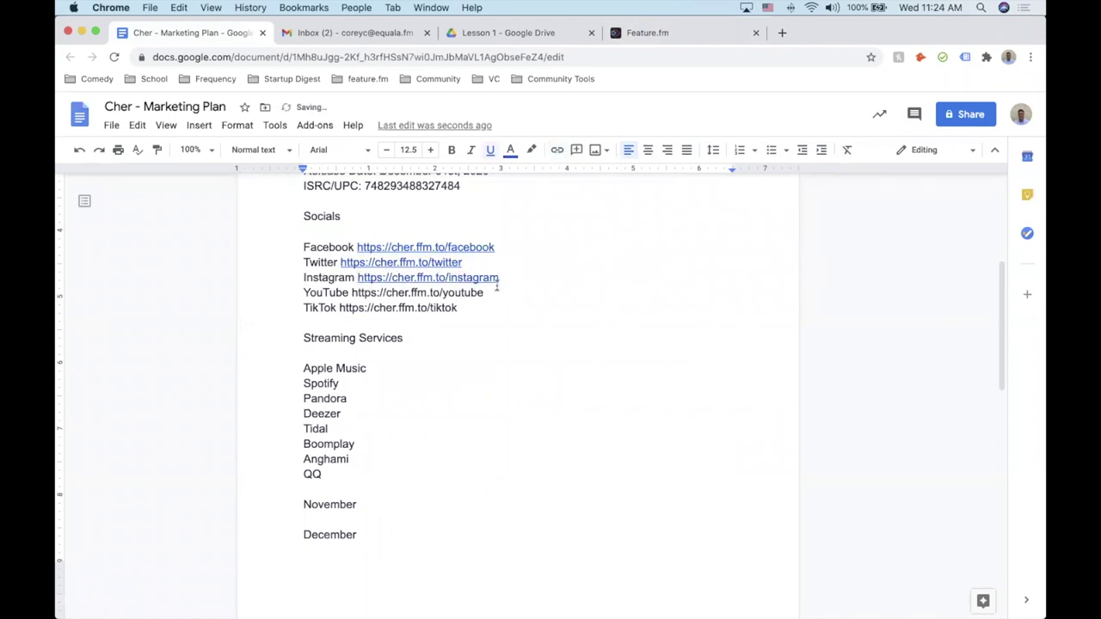
{"action": "left_click_drag", "start_coordinate": [484, 293], "coordinate": [350, 292]}
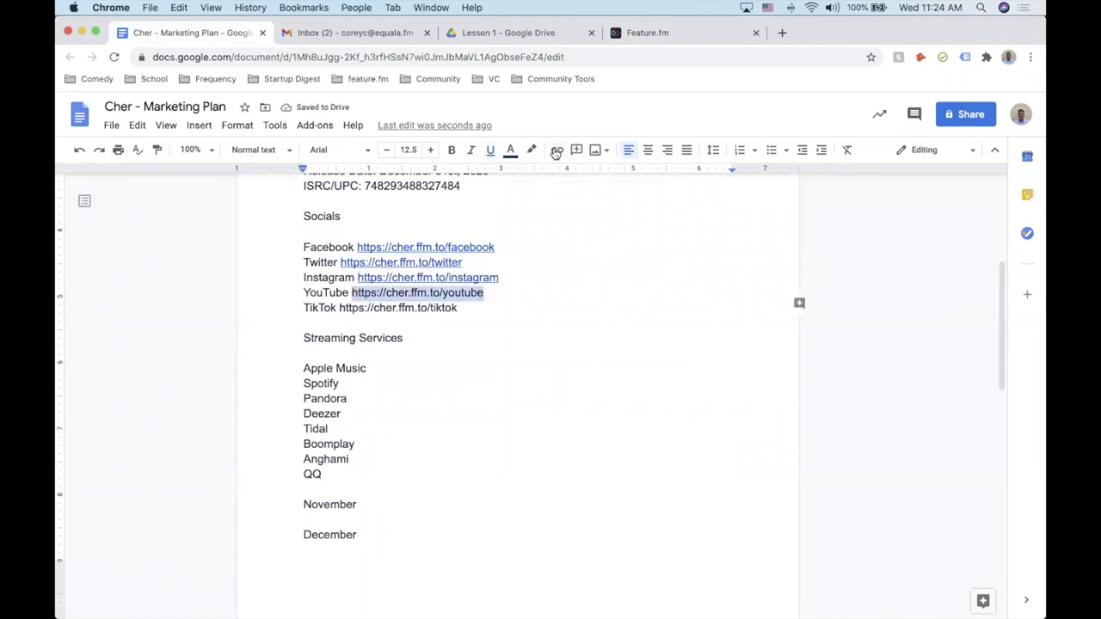
{"action": "key", "text": "super+k"}
{"action": "left_click_drag", "start_coordinate": [467, 307], "coordinate": [338, 308]}
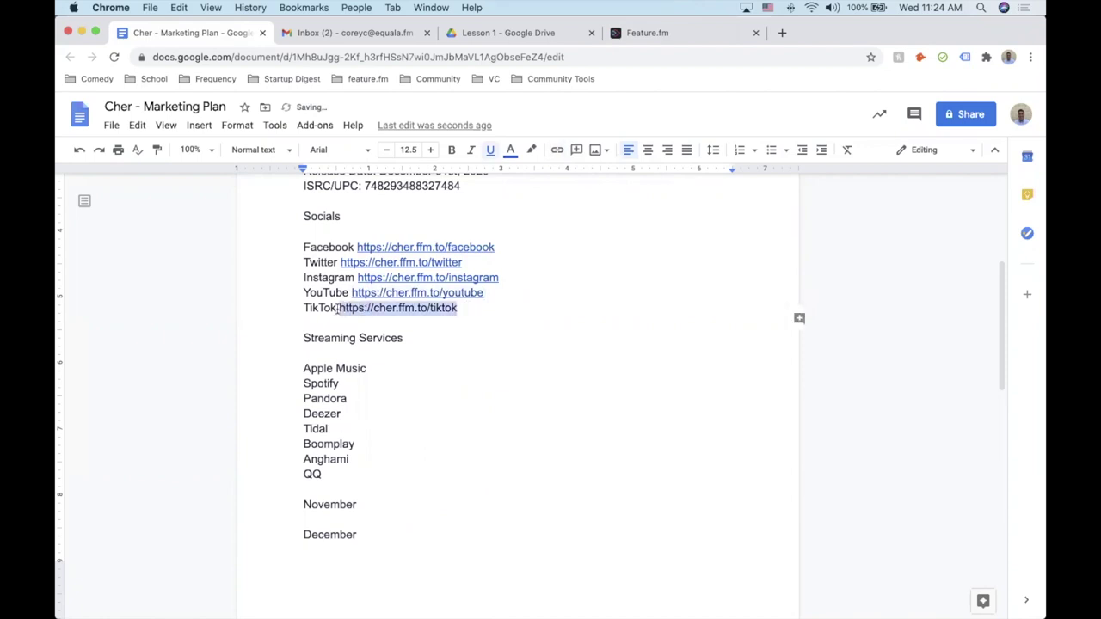
{"action": "left_click", "coordinate": [556, 152]}
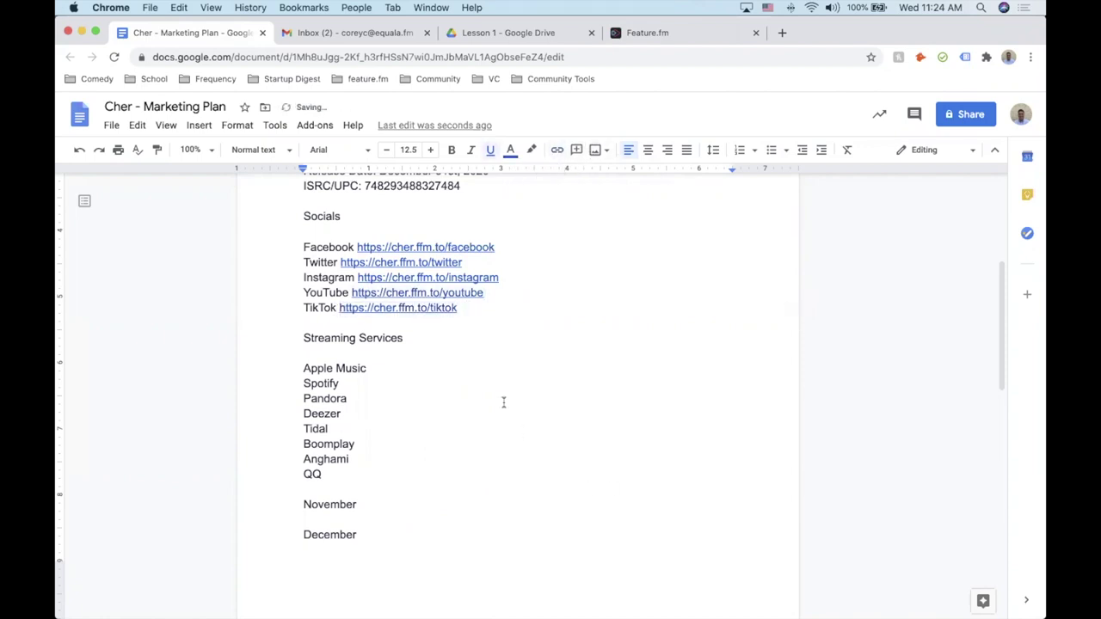
{"action": "scroll", "coordinate": [504, 400], "scroll_direction": "up", "scroll_amount": 4}
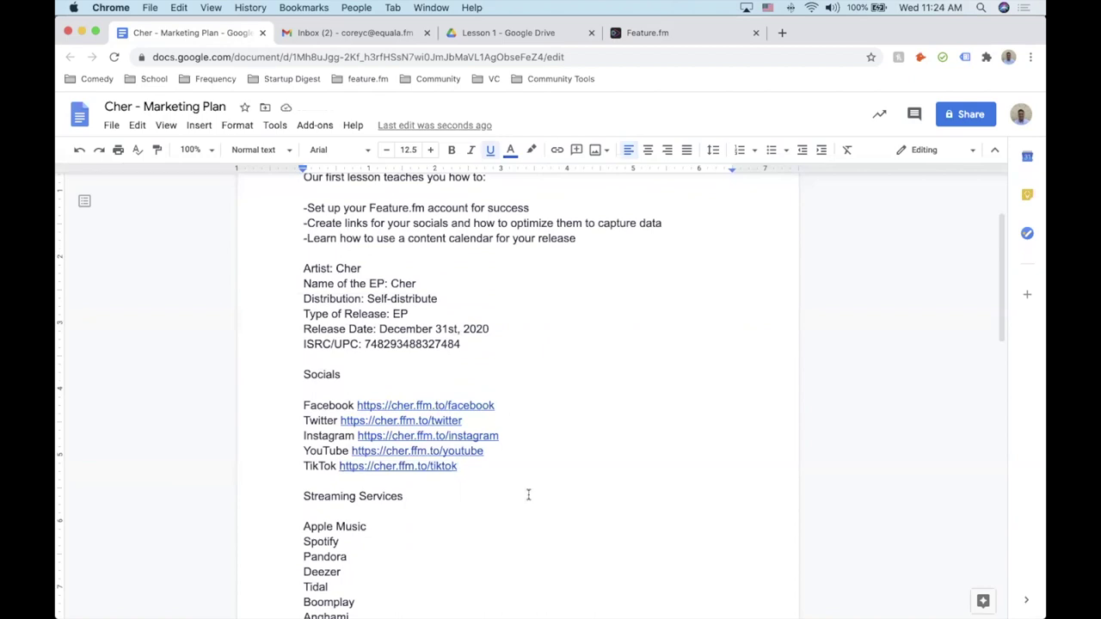
Load youtube.com in a new Chrome tab.
{"action": "left_click", "coordinate": [782, 34]}
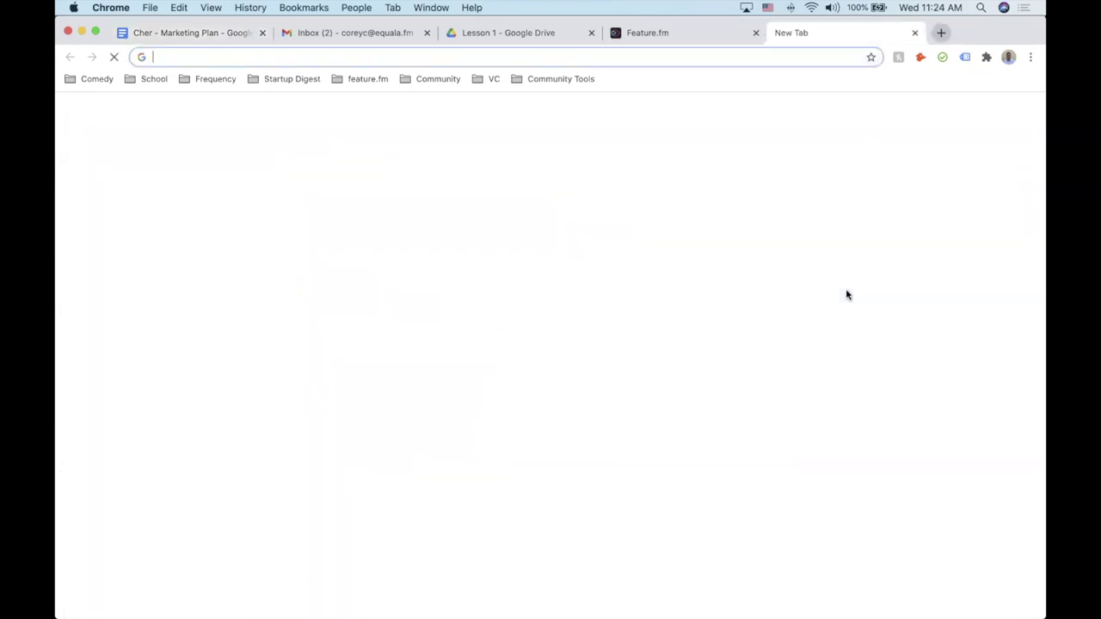
{"action": "type", "text": "youtube.com"}
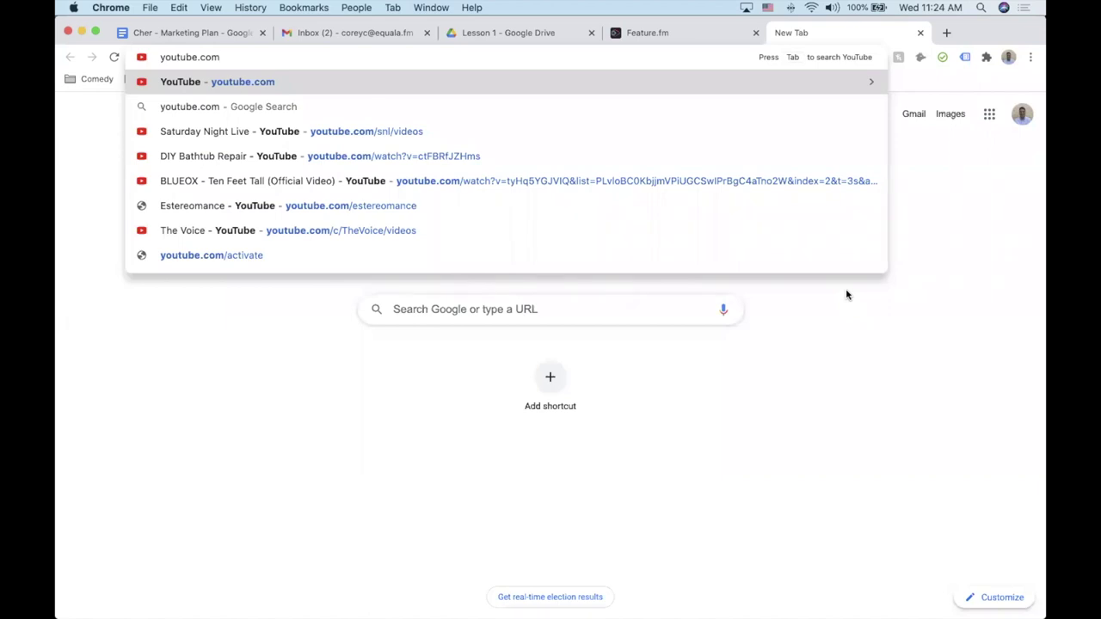
{"action": "key", "text": "Return"}
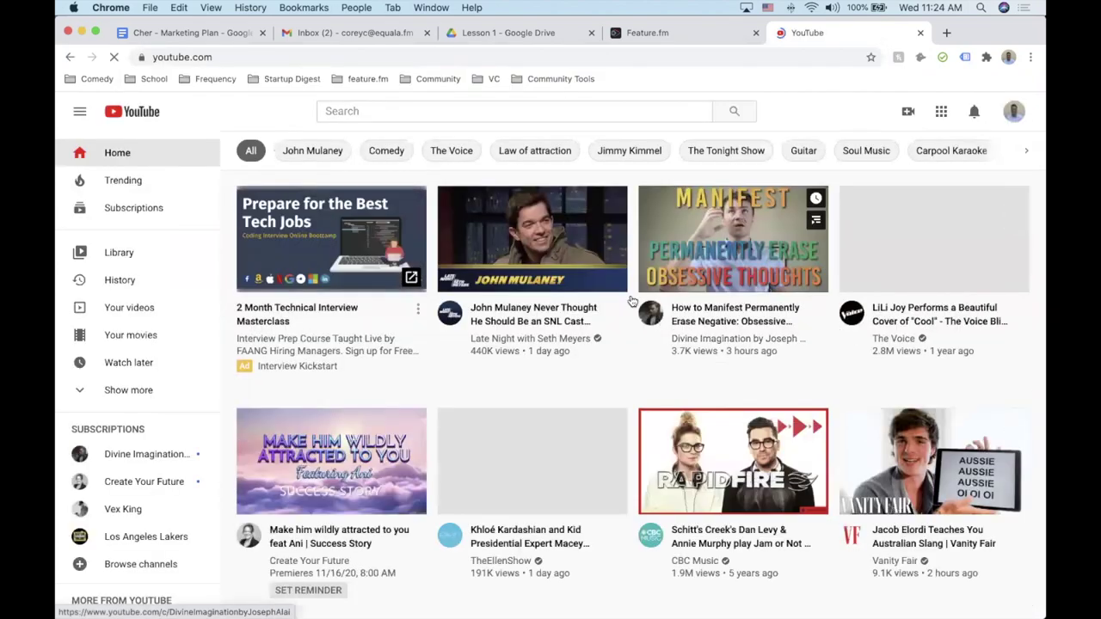
Search YouTube for 'cher' and open Cher's Believe official music video.
{"action": "left_click", "coordinate": [414, 110]}
{"action": "type", "text": "cher"}
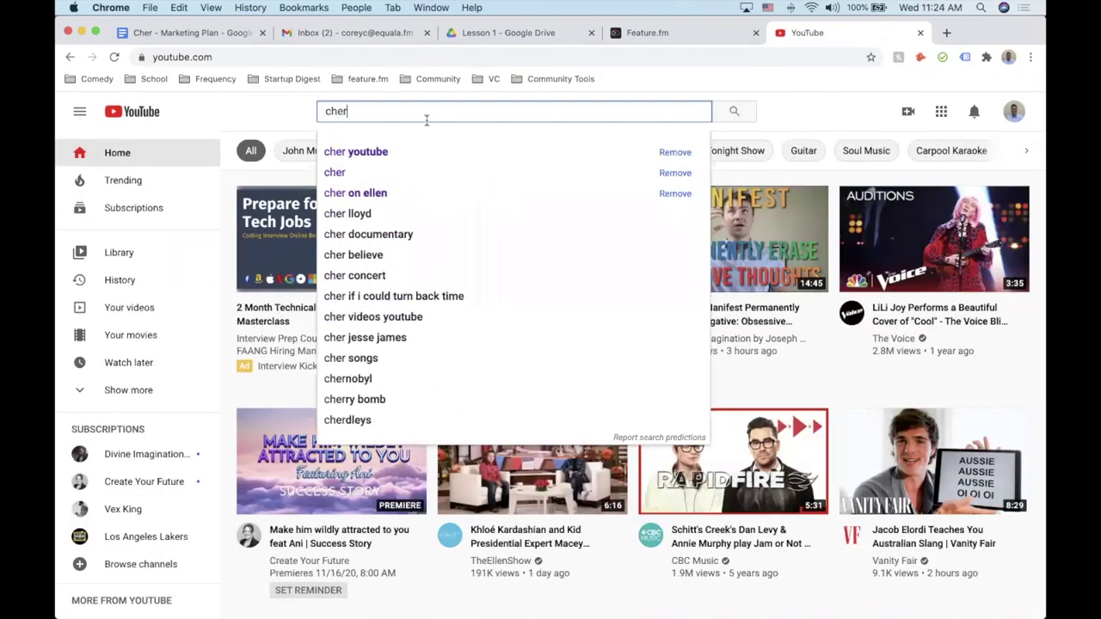
{"action": "left_click", "coordinate": [430, 153]}
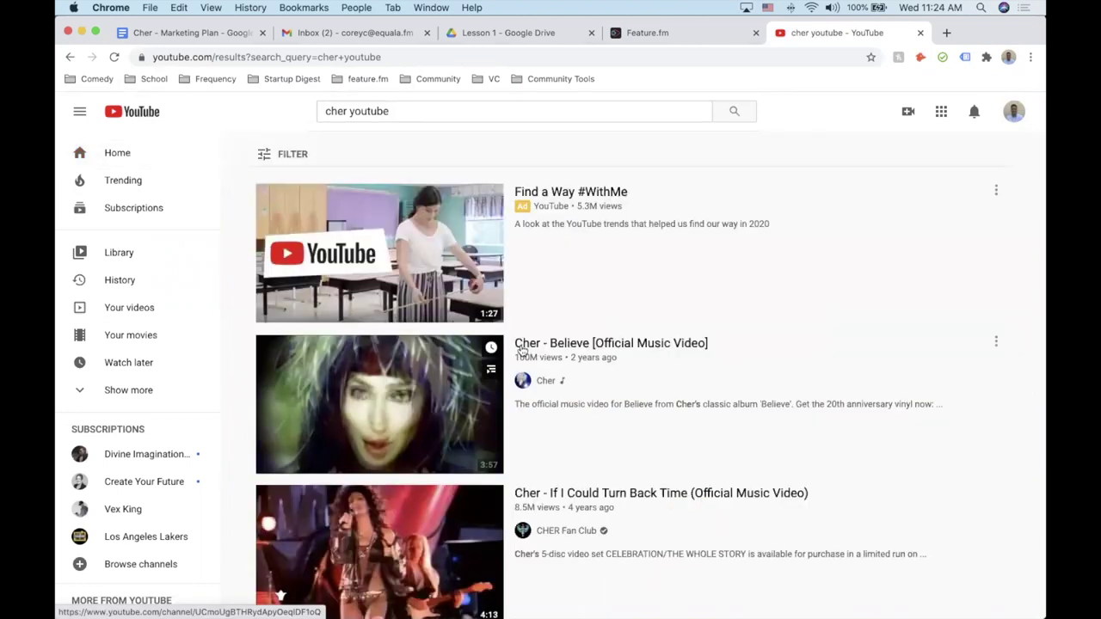
{"action": "left_click", "coordinate": [643, 344]}
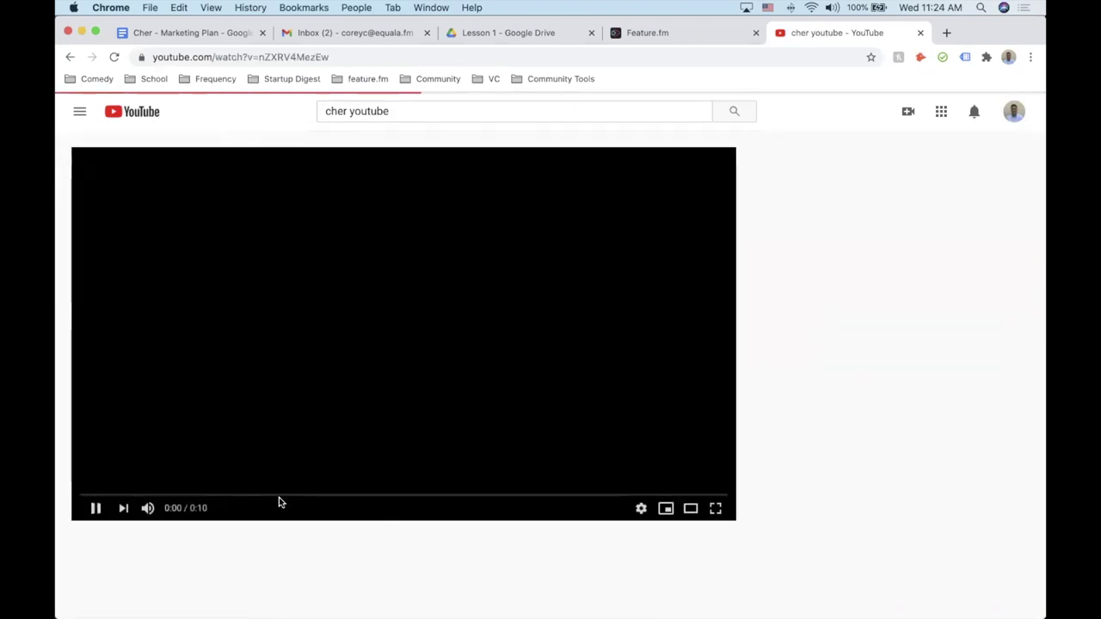
{"action": "left_click", "coordinate": [94, 508]}
Review the Believe video's music credits, then go to Cher's official channel page.
{"action": "scroll", "coordinate": [241, 546], "scroll_direction": "down", "scroll_amount": 5}
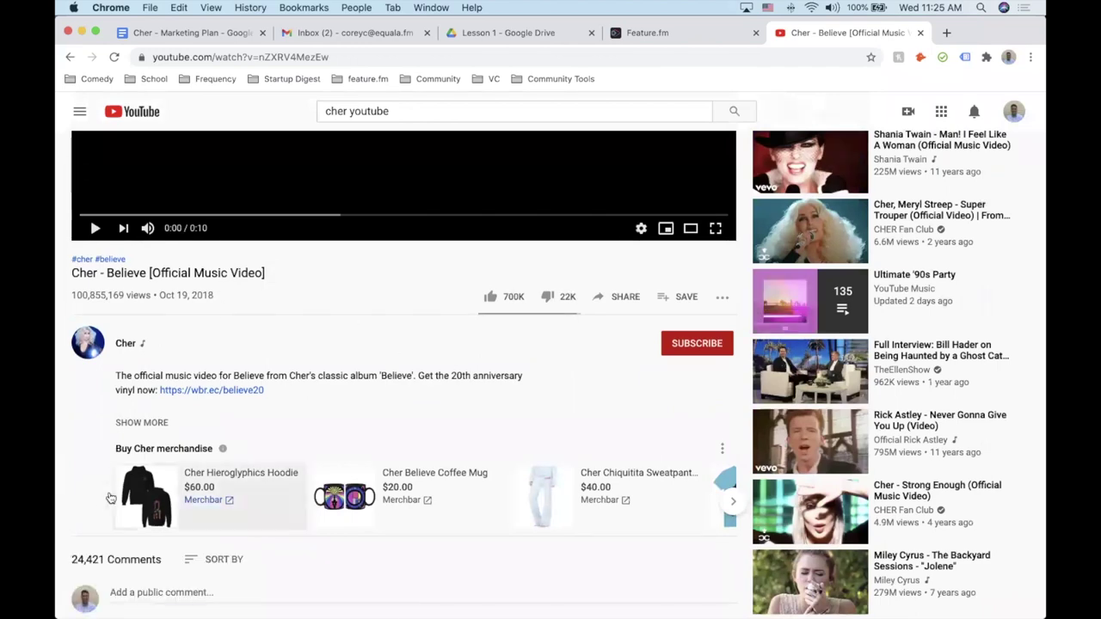
{"action": "left_click", "coordinate": [146, 424]}
{"action": "scroll", "coordinate": [147, 430], "scroll_direction": "down", "scroll_amount": 1}
{"action": "scroll", "coordinate": [148, 428], "scroll_direction": "down", "scroll_amount": 1}
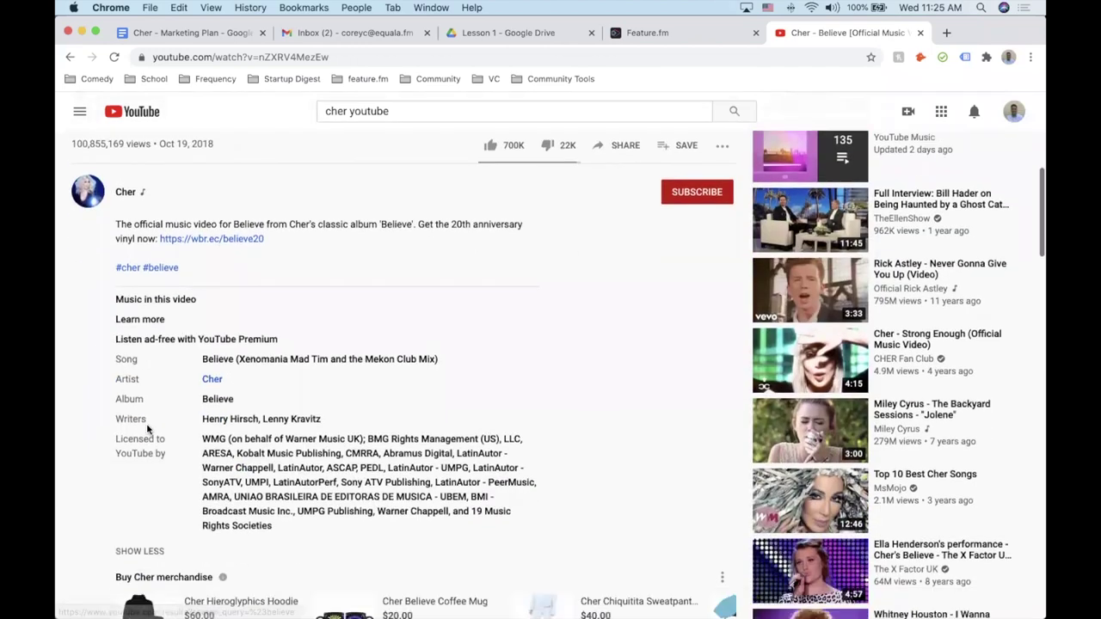
{"action": "scroll", "coordinate": [312, 331], "scroll_direction": "up", "scroll_amount": 2}
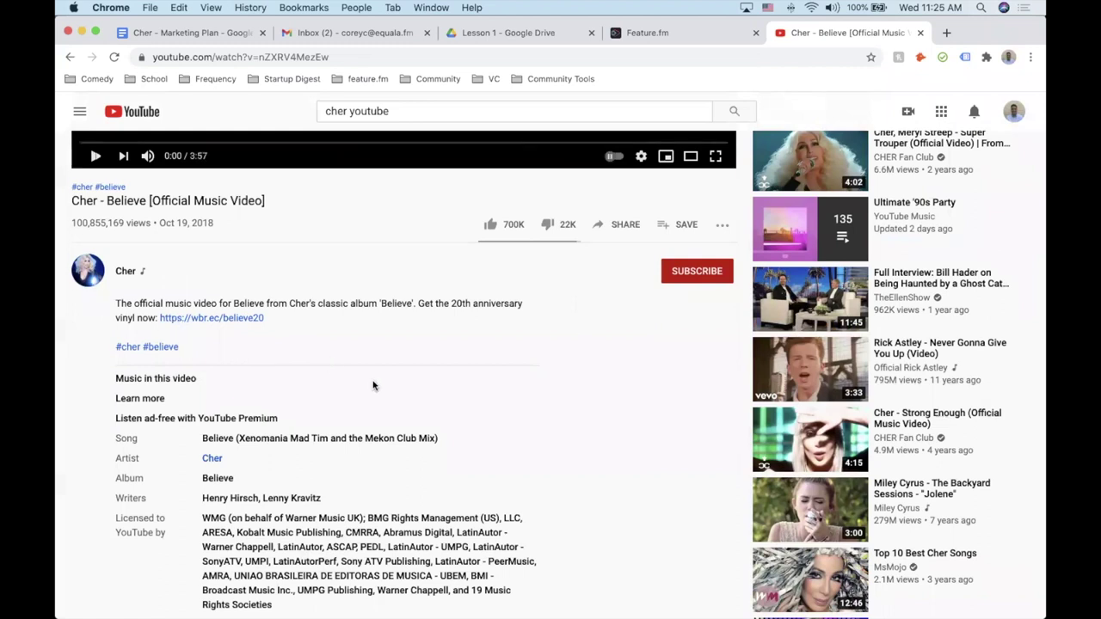
{"action": "scroll", "coordinate": [373, 383], "scroll_direction": "up", "scroll_amount": 1}
{"action": "left_click", "coordinate": [96, 203]}
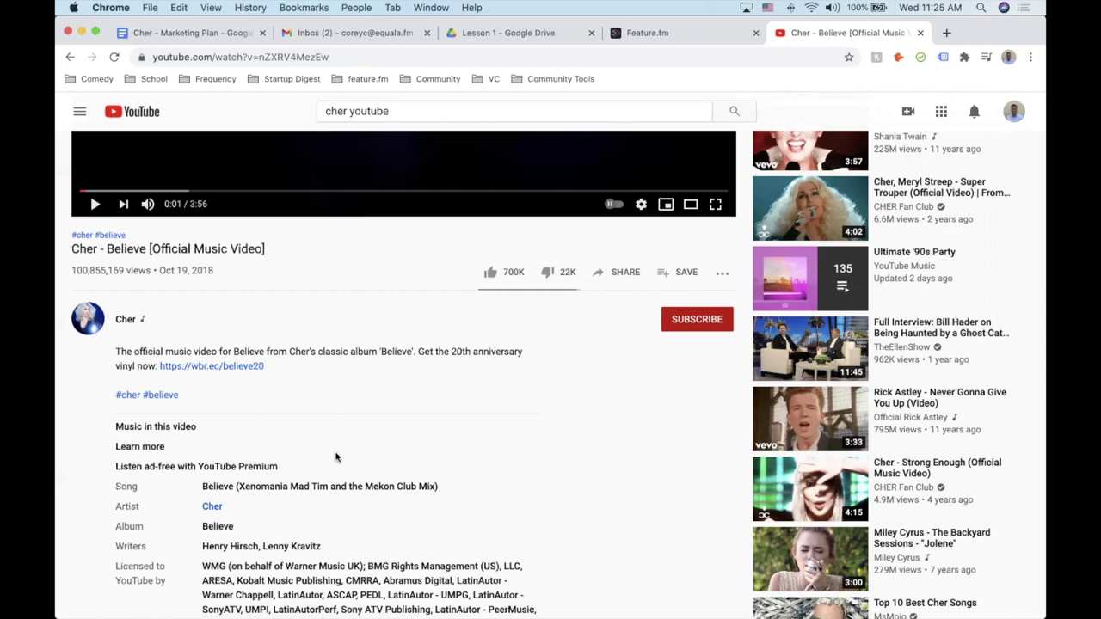
{"action": "left_click", "coordinate": [120, 321]}
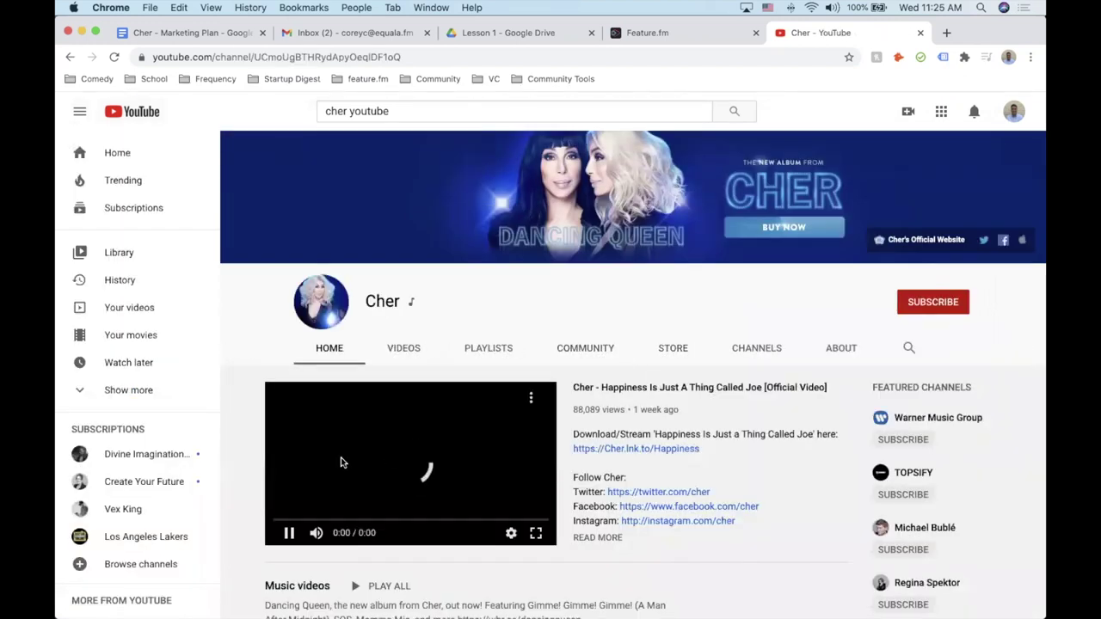
Pause the channel trailer and scroll through Cher's YouTube channel About information.
{"action": "left_click", "coordinate": [288, 532]}
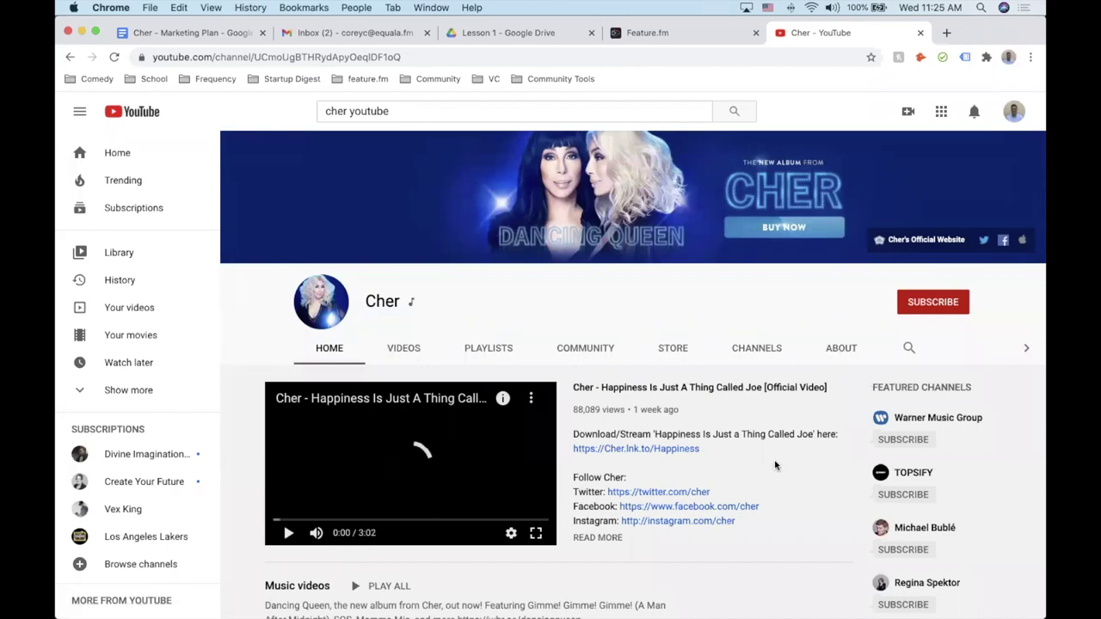
{"action": "left_click", "coordinate": [838, 348]}
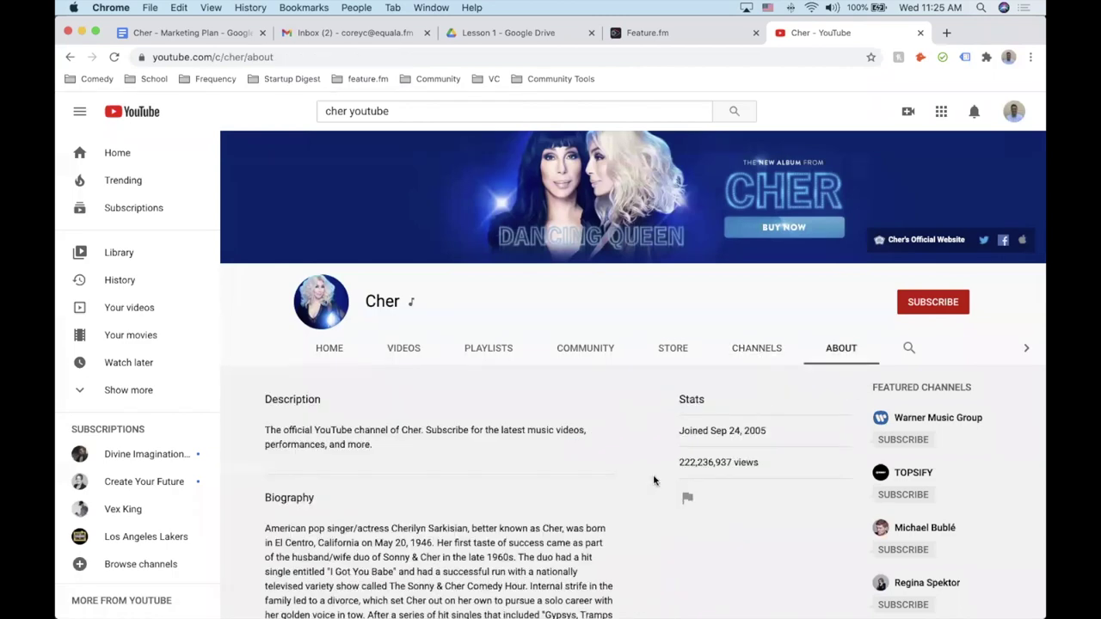
{"action": "scroll", "coordinate": [383, 314], "scroll_direction": "down", "scroll_amount": 2}
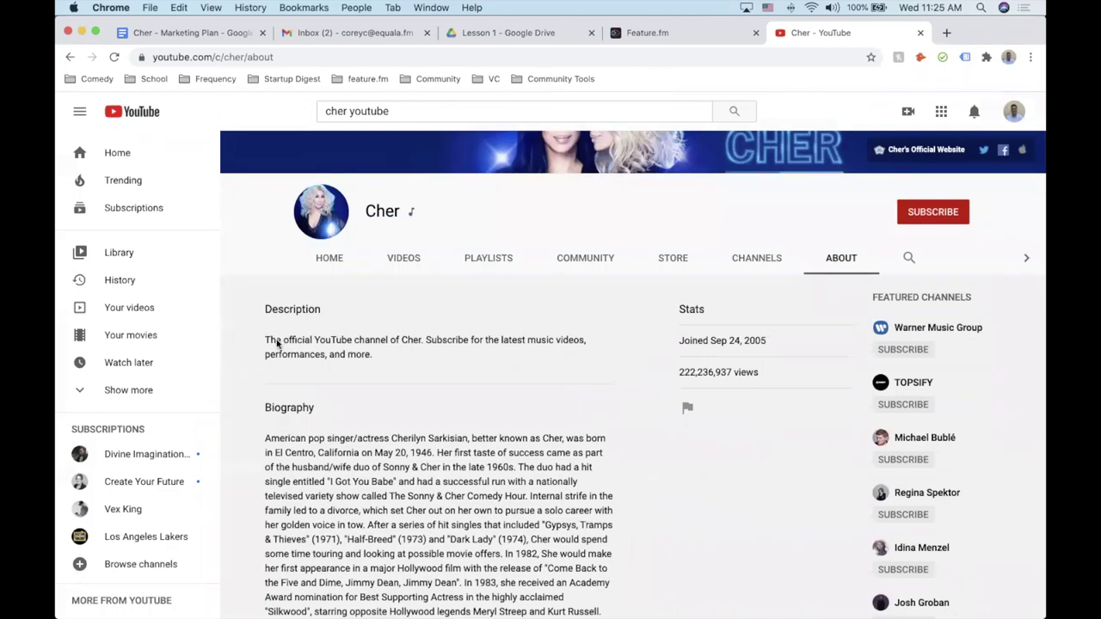
{"action": "scroll", "coordinate": [611, 337], "scroll_direction": "down", "scroll_amount": 4}
{"action": "scroll", "coordinate": [612, 337], "scroll_direction": "up", "scroll_amount": 4}
{"action": "scroll", "coordinate": [611, 337], "scroll_direction": "up", "scroll_amount": 2}
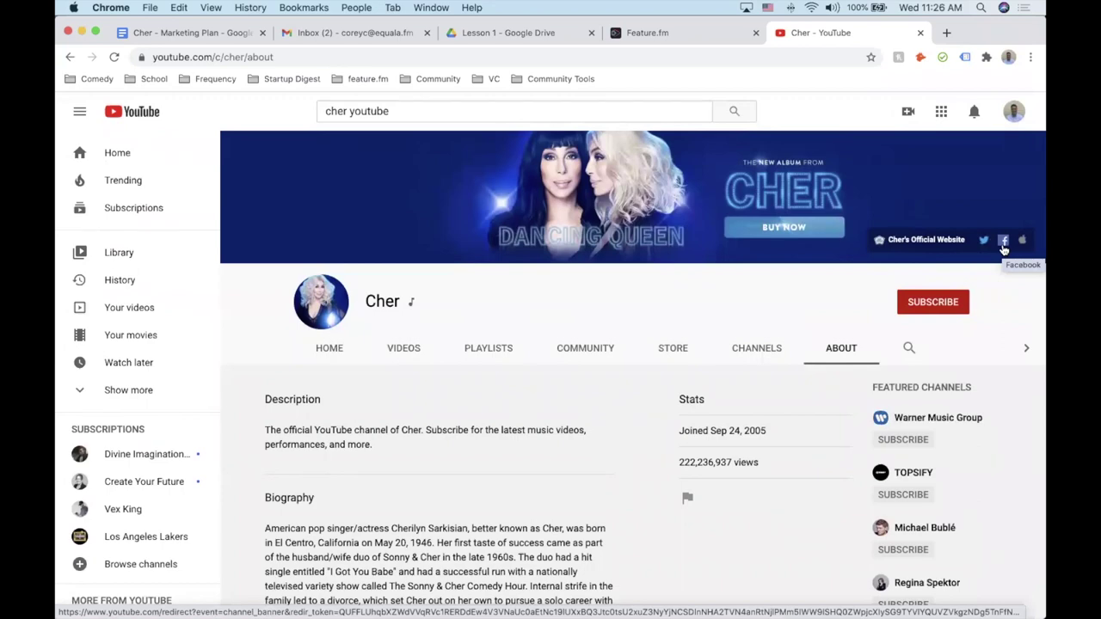
Browse Cher's playlists, briefly view Dancing Queen, then open The Cher Show Broadway cast playlist.
{"action": "left_click", "coordinate": [476, 347]}
{"action": "scroll", "coordinate": [541, 499], "scroll_direction": "down", "scroll_amount": 3}
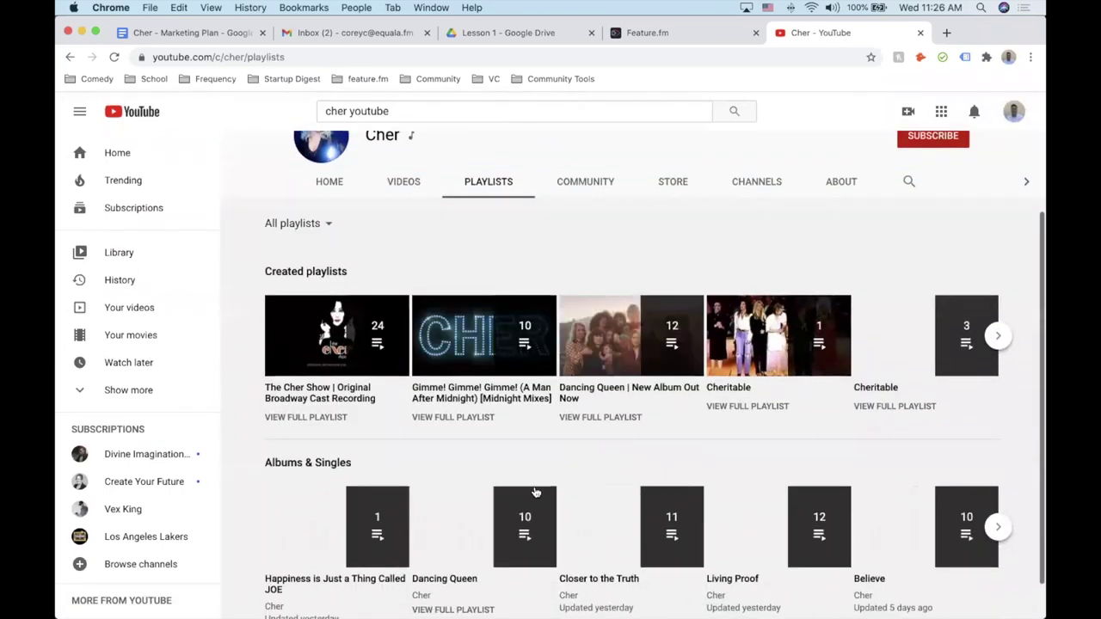
{"action": "left_click", "coordinate": [605, 341]}
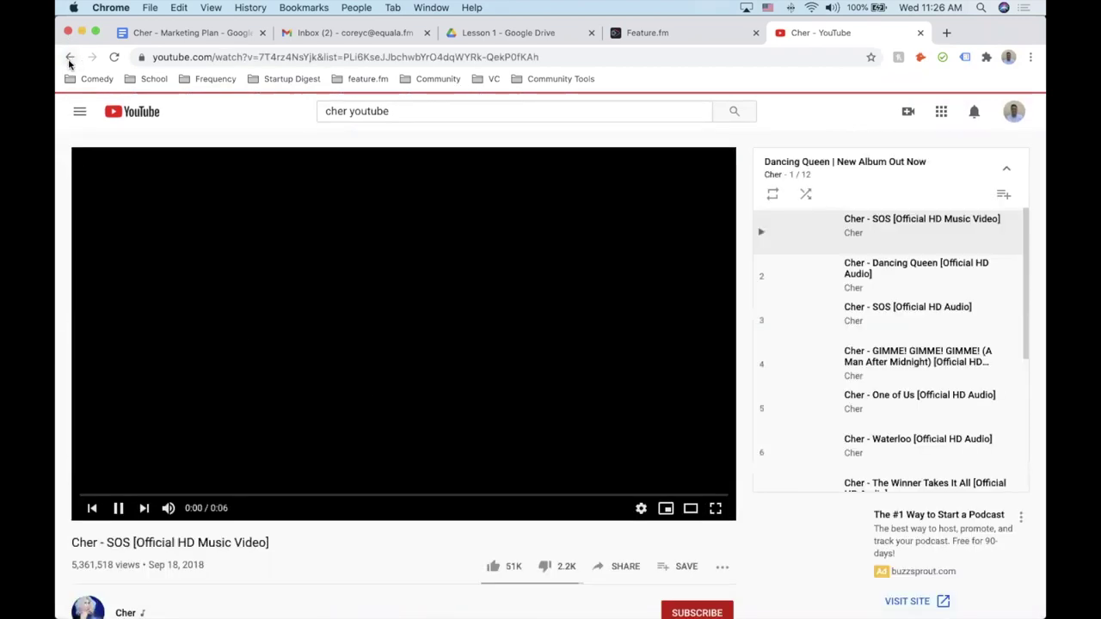
{"action": "left_click", "coordinate": [70, 56]}
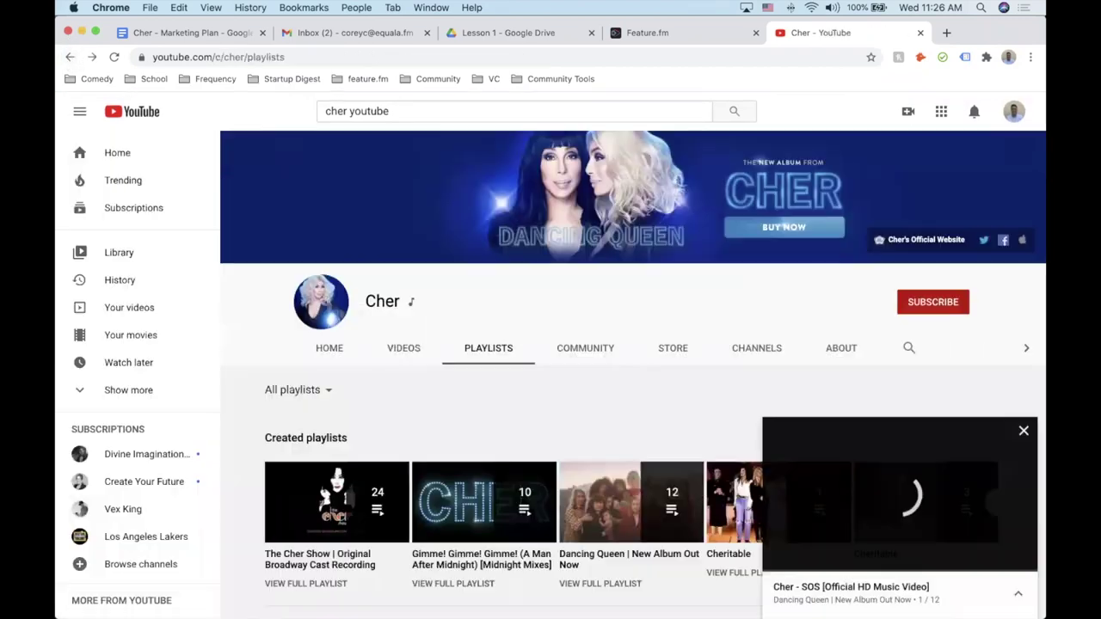
{"action": "left_click", "coordinate": [1023, 434]}
{"action": "scroll", "coordinate": [566, 427], "scroll_direction": "down", "scroll_amount": 3}
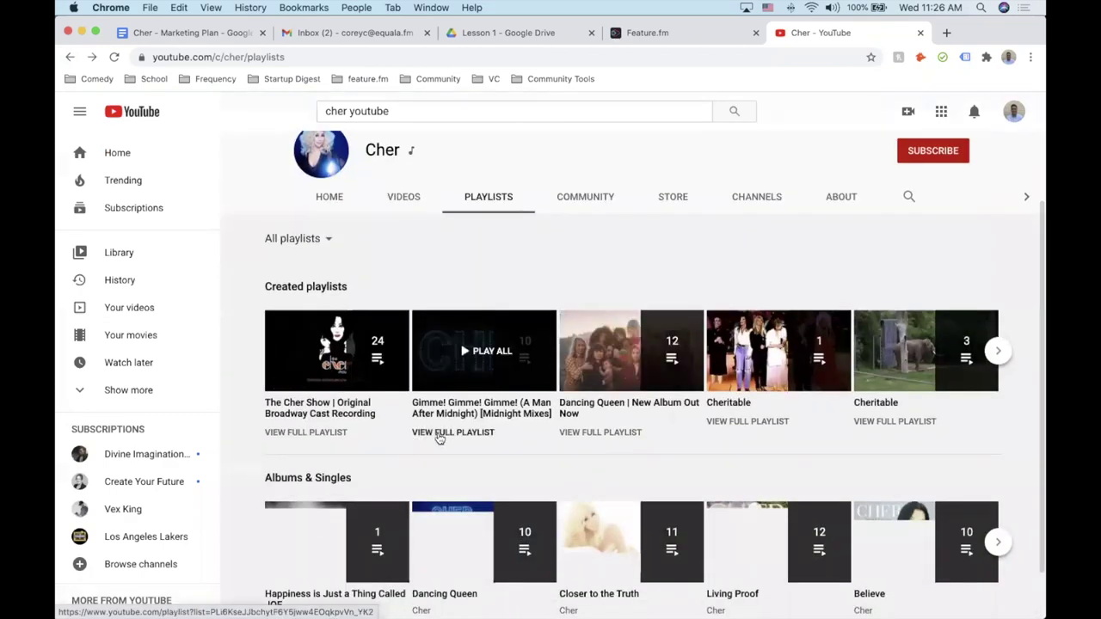
{"action": "left_click", "coordinate": [308, 433]}
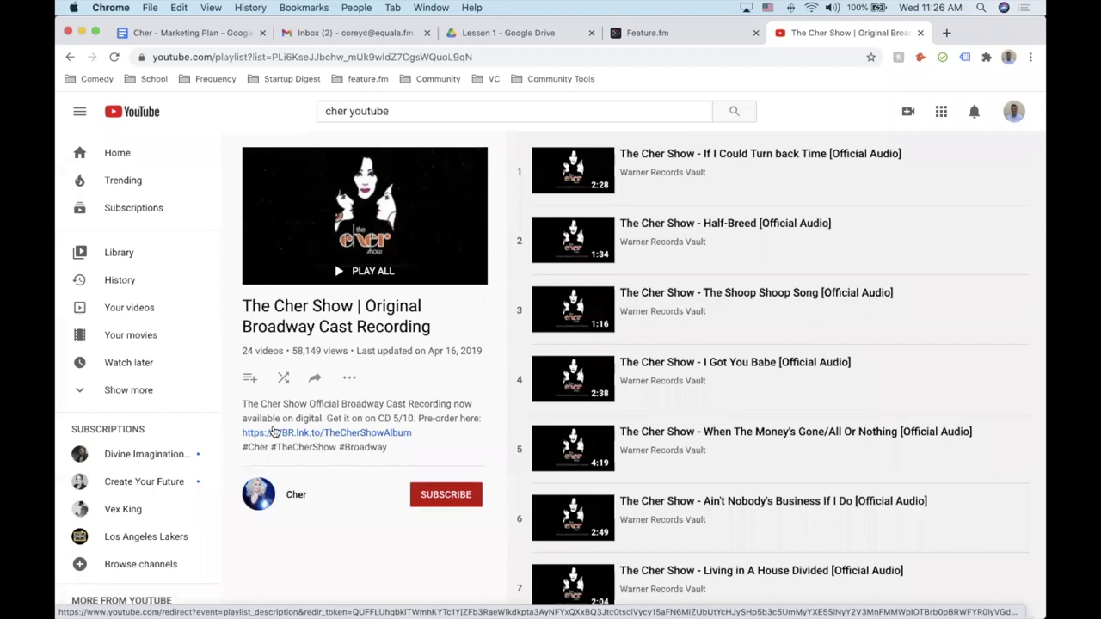
Go to Cher's Facebook page at facebook.com/cher.
{"action": "left_click", "coordinate": [379, 57]}
{"action": "type", "text": "facebook.com/cher"}
{"action": "key", "text": "Return"}
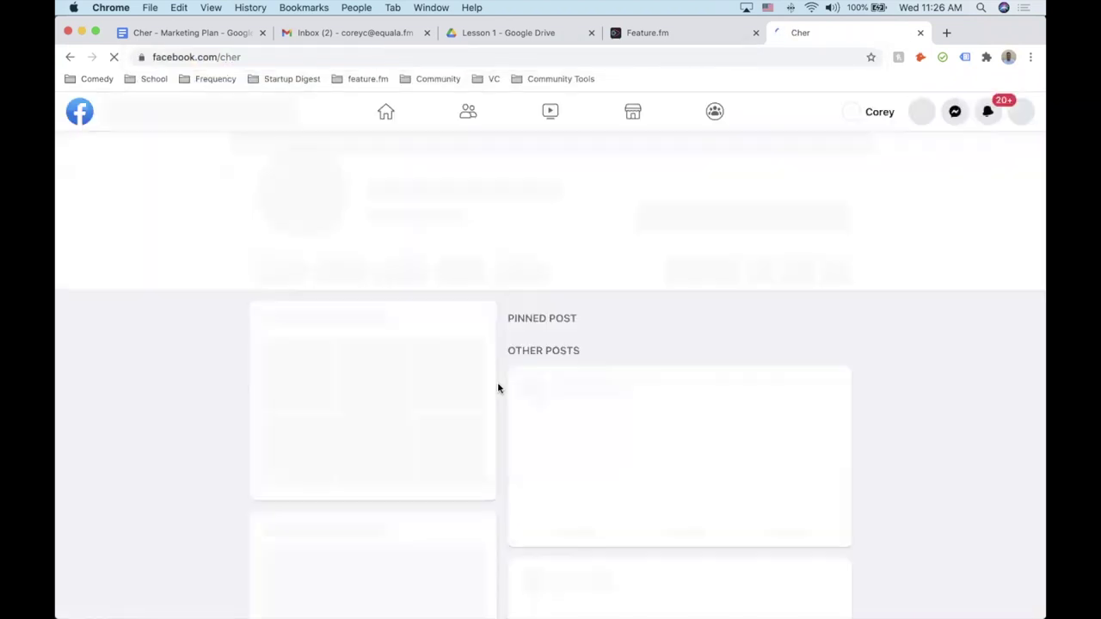
Open the About section of Cher's Facebook page and review her likes, followers and cher.com, Instagram, Twitter links.
{"action": "scroll", "coordinate": [431, 495], "scroll_direction": "down", "scroll_amount": 2}
{"action": "scroll", "coordinate": [432, 496], "scroll_direction": "down", "scroll_amount": 2}
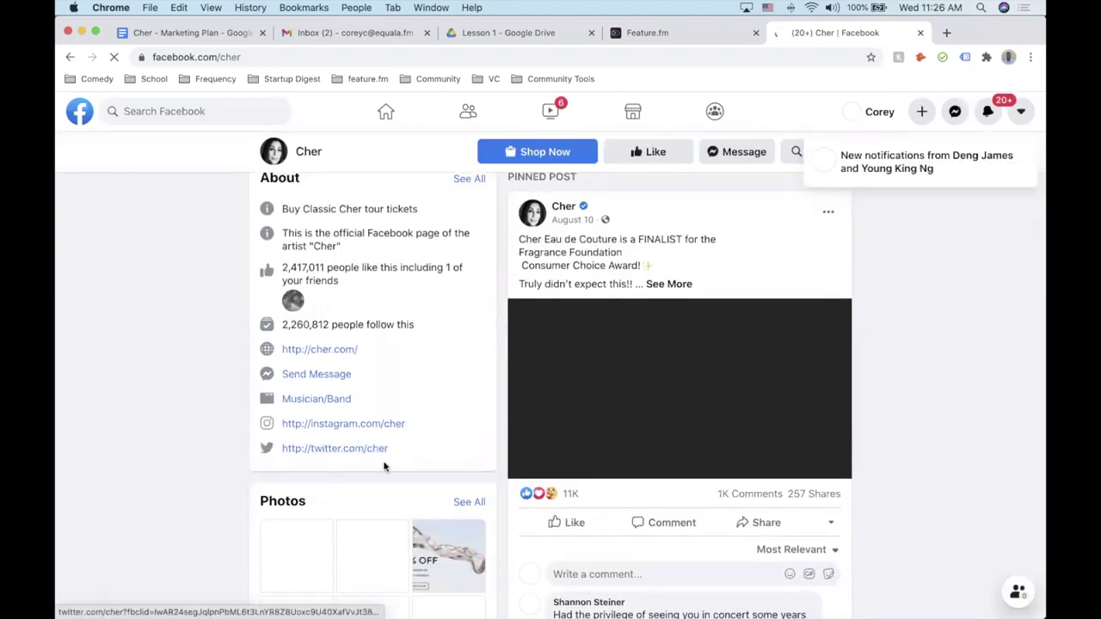
{"action": "scroll", "coordinate": [387, 473], "scroll_direction": "up", "scroll_amount": 3}
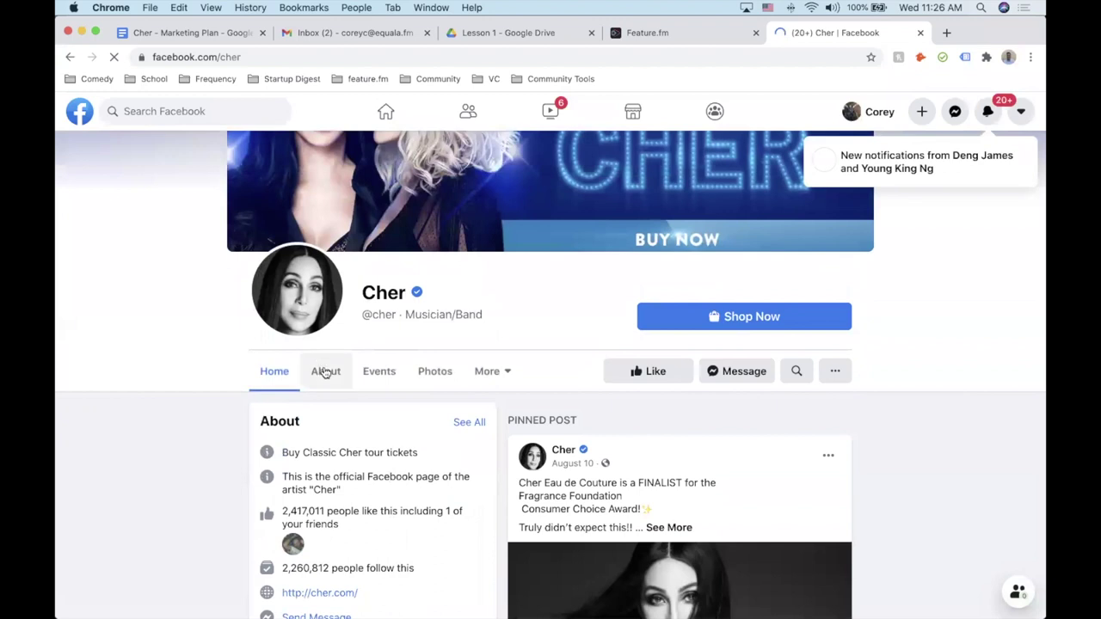
{"action": "left_click", "coordinate": [325, 372]}
{"action": "scroll", "coordinate": [362, 430], "scroll_direction": "down", "scroll_amount": 3}
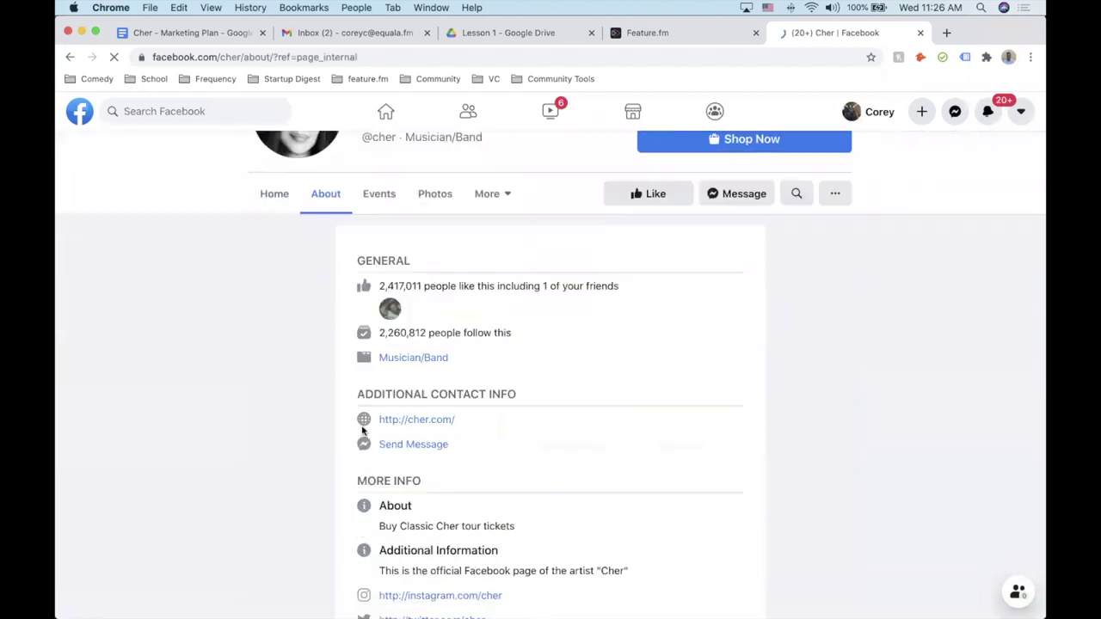
{"action": "scroll", "coordinate": [465, 561], "scroll_direction": "down", "scroll_amount": 1}
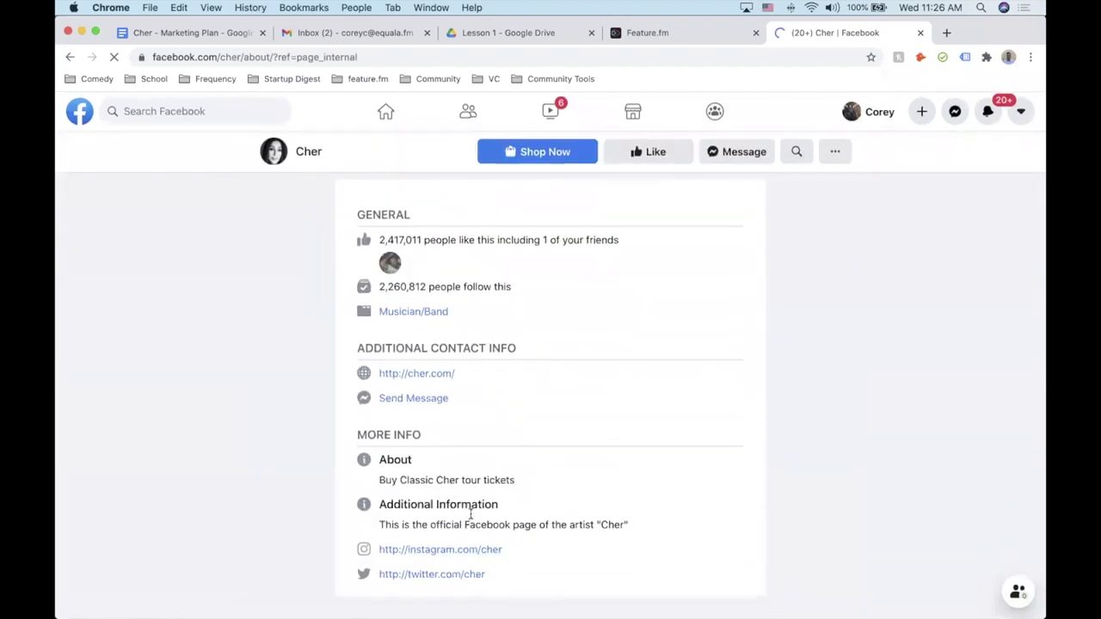
{"action": "scroll", "coordinate": [411, 482], "scroll_direction": "up", "scroll_amount": 1}
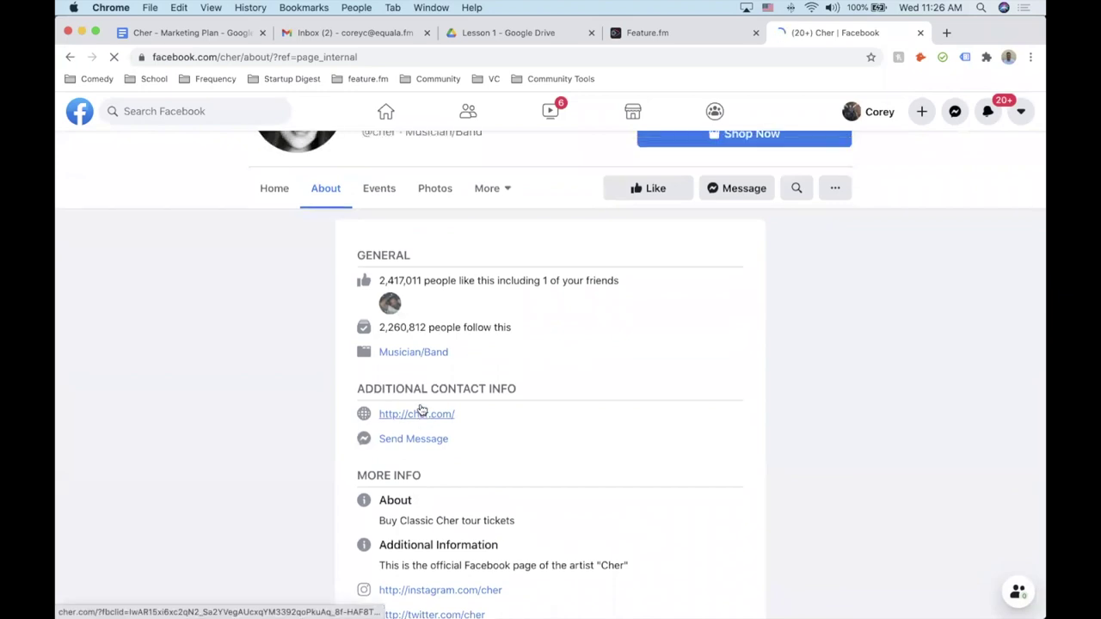
{"action": "scroll", "coordinate": [422, 409], "scroll_direction": "up", "scroll_amount": 1}
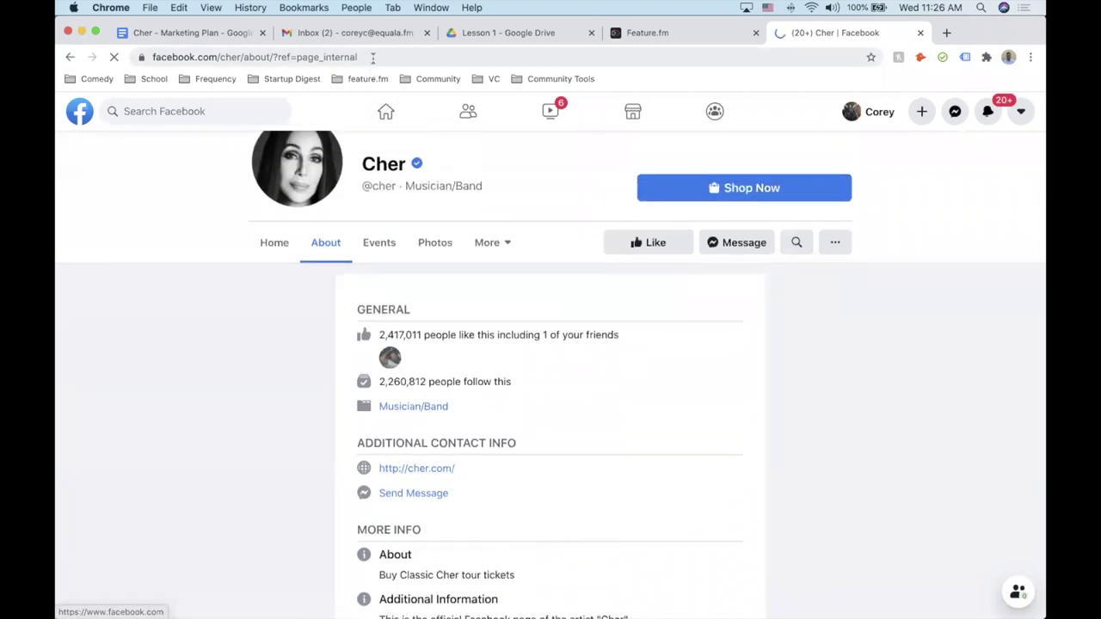
Close the Facebook tab, dismiss Feature.fm's link-posting dialog, and return to the Cher - Marketing Plan document.
{"action": "left_click", "coordinate": [920, 31]}
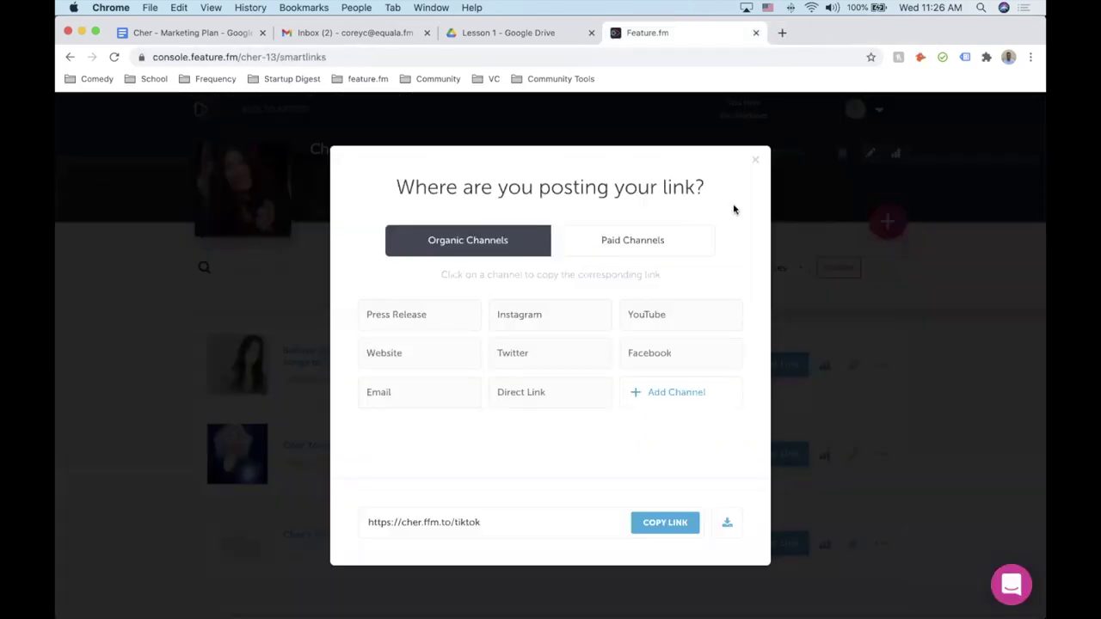
{"action": "left_click", "coordinate": [756, 161]}
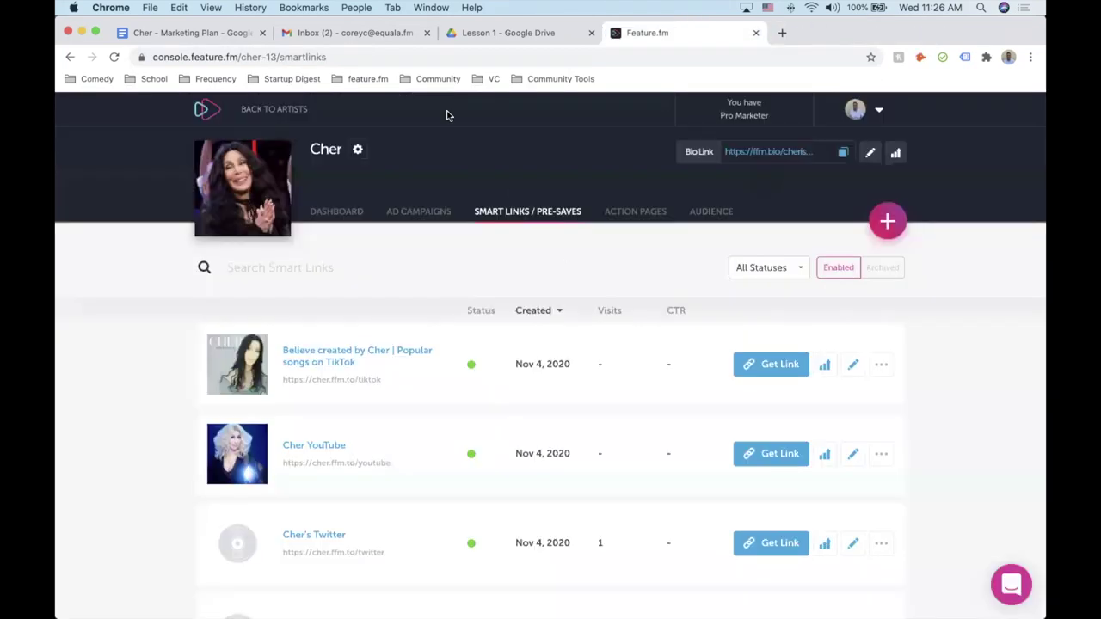
{"action": "left_click", "coordinate": [207, 34]}
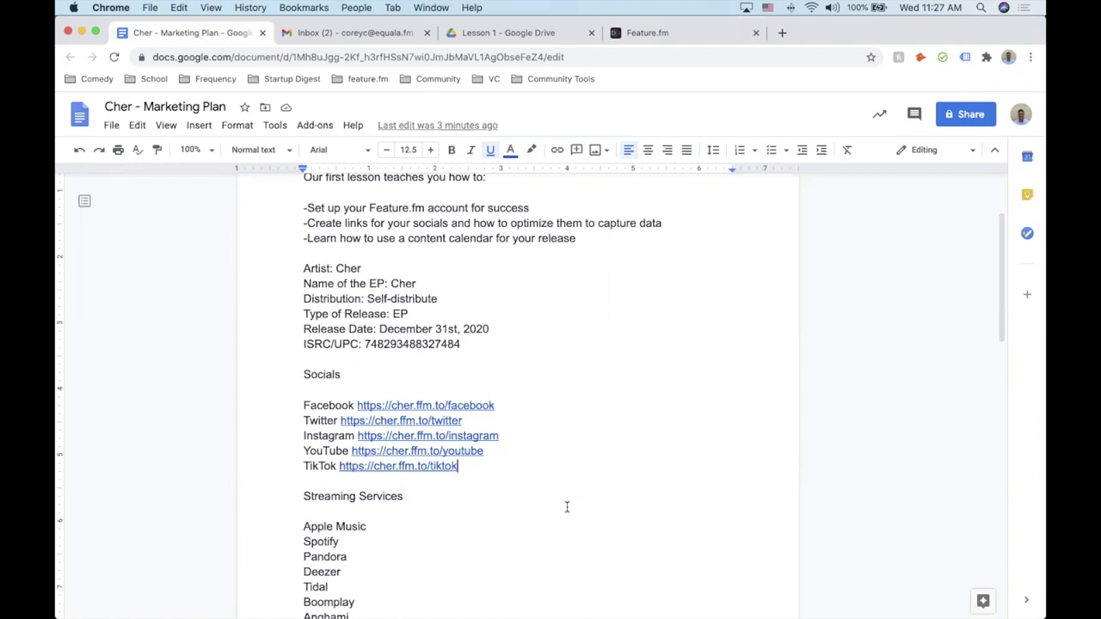
Add a 'Pre-Release Checklist' heading below the ISRC/UPC line.
{"action": "left_click", "coordinate": [481, 345]}
{"action": "key", "text": "Return"}
{"action": "key", "text": "Return"}
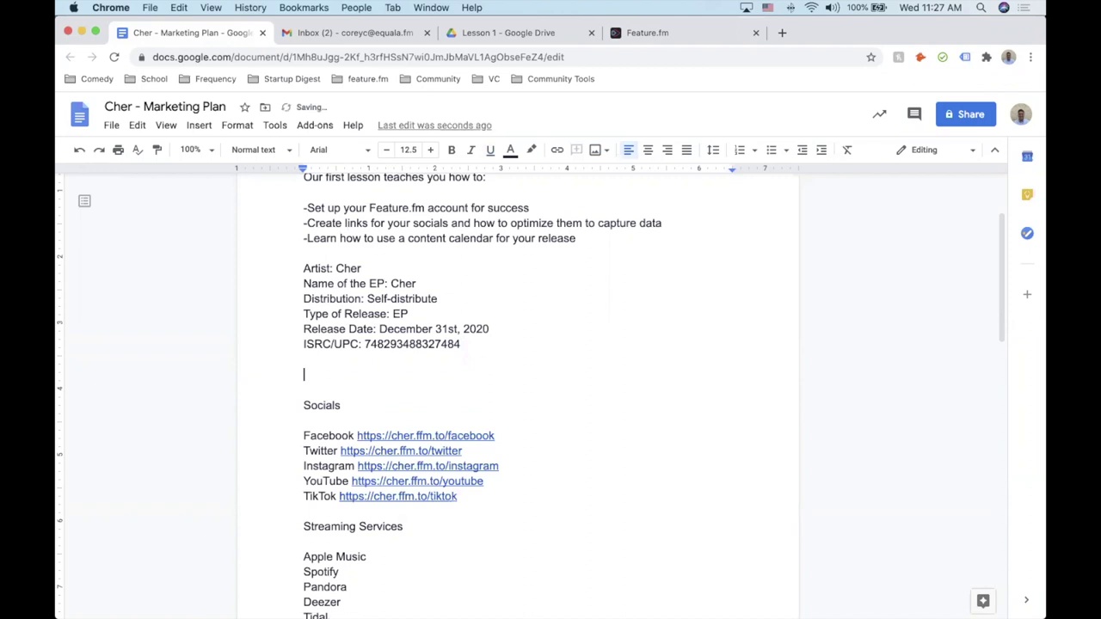
{"action": "type", "text": "Pre-Release checkl"}
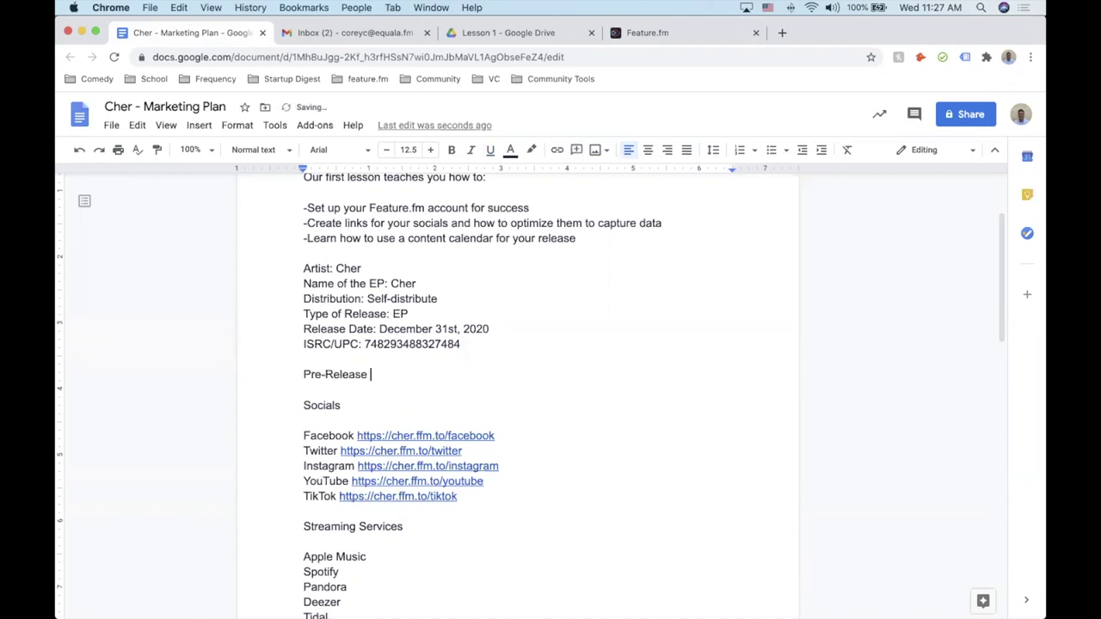
{"action": "key", "text": "BackSpace"}
{"action": "key", "text": "BackSpace"}
{"action": "key", "text": "BackSpace"}
{"action": "key", "text": "BackSpace"}
{"action": "key", "text": "BackSpace"}
{"action": "key", "text": "BackSpace"}
{"action": "type", "text": "Checklist"}
Start a numbered list with item 1: 'Write a short bio and update on every streaming service.'.
{"action": "key", "text": "Return"}
{"action": "key", "text": "Return"}
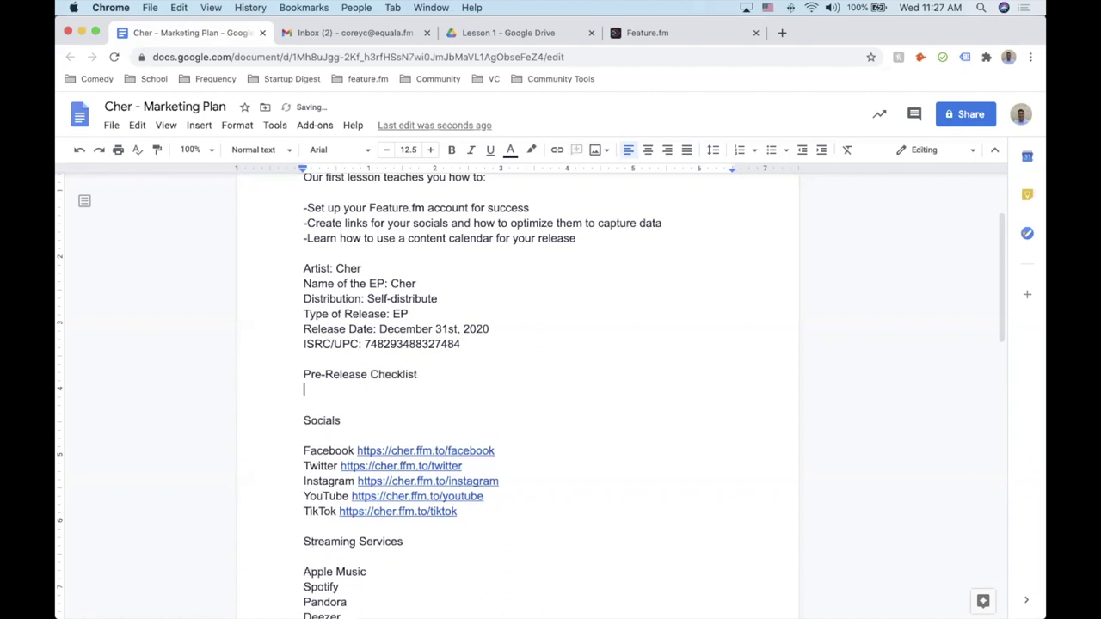
{"action": "type", "text": "1."}
{"action": "type", "text": "Wri"}
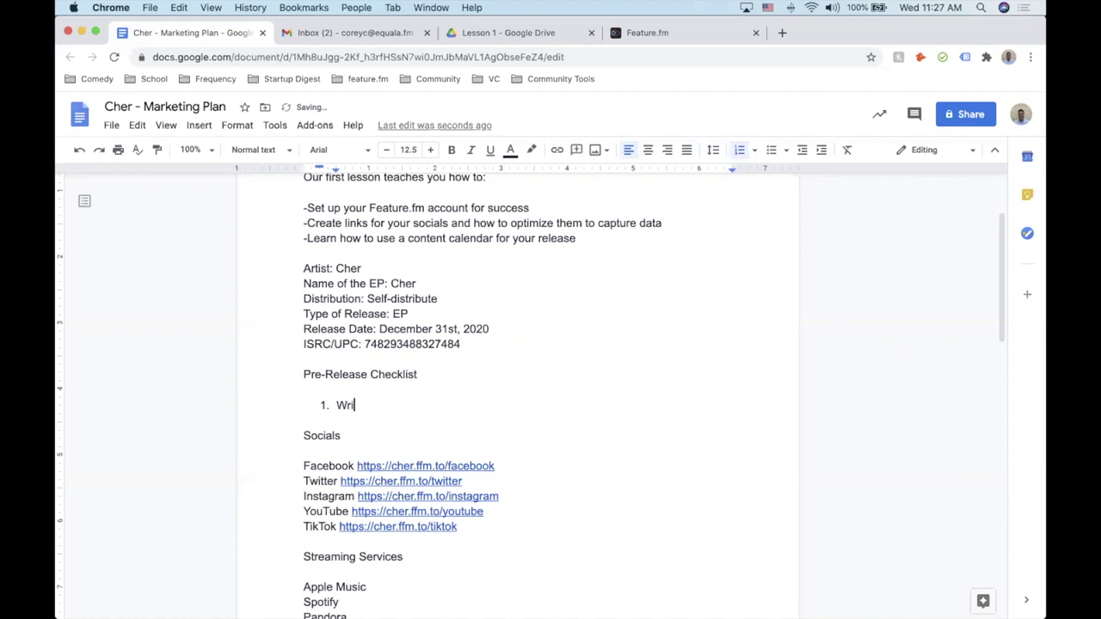
{"action": "type", "text": "te a short bio and update on eve"}
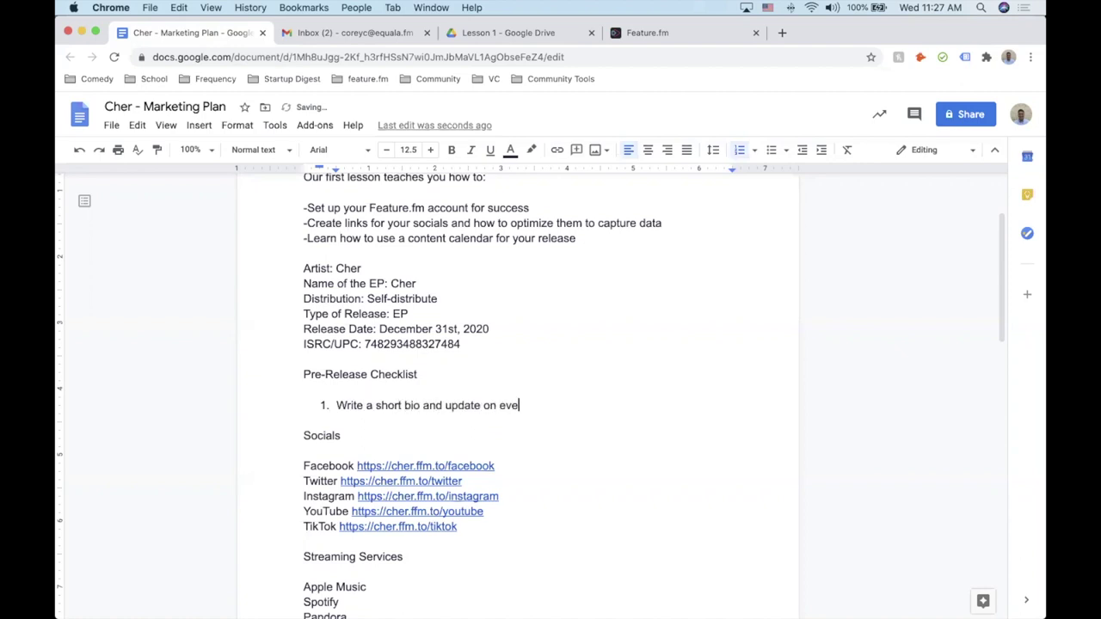
{"action": "type", "text": "ry streaming service."}
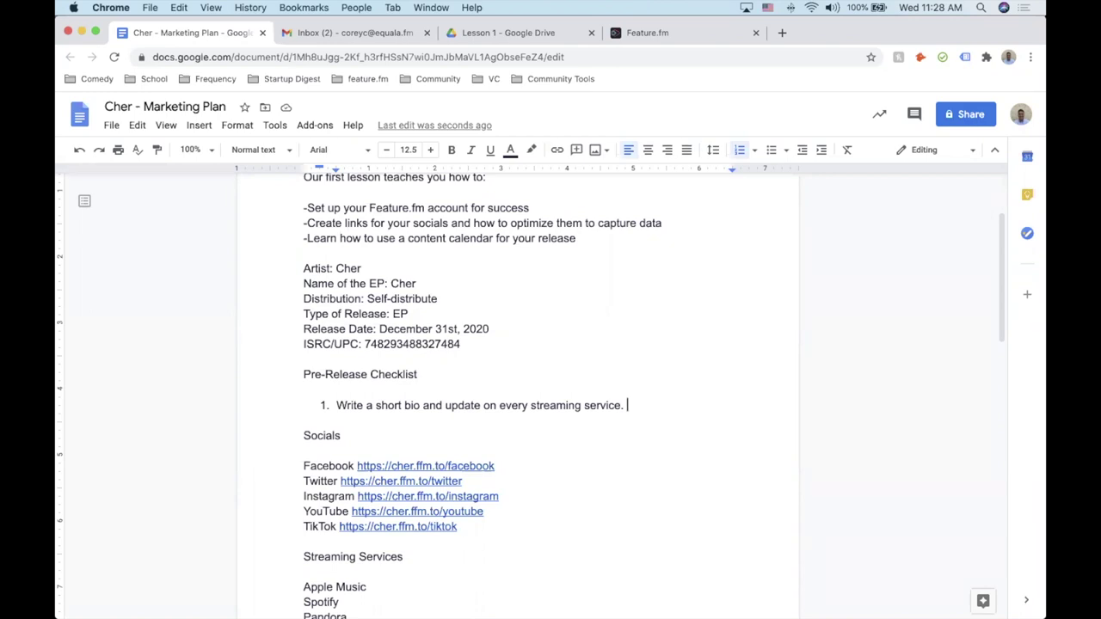
Add an empty second numbered item below the first checklist item.
{"action": "key", "text": "Return"}
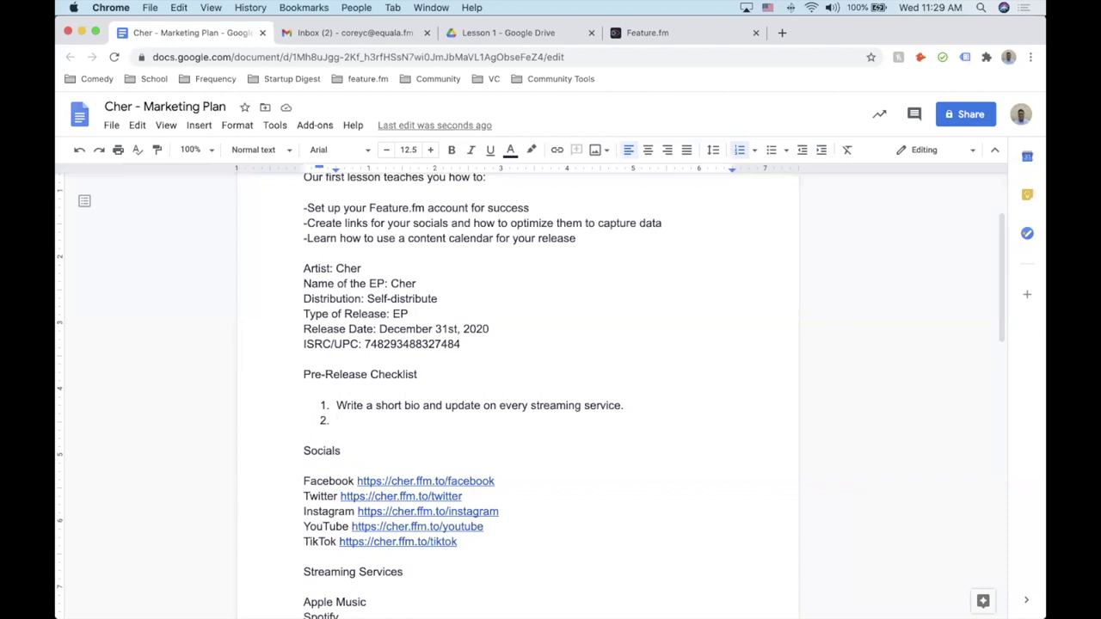
Review the instagram.com/rhye profile in a new tab, then close it.
{"action": "left_click", "coordinate": [782, 32]}
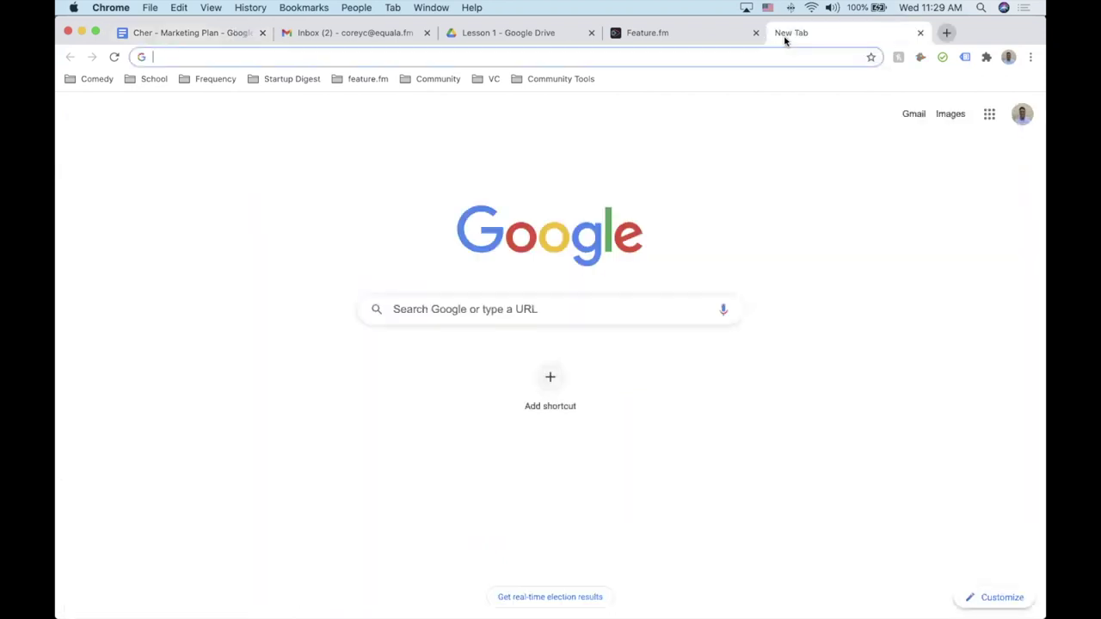
{"action": "type", "text": "instagram.com/"}
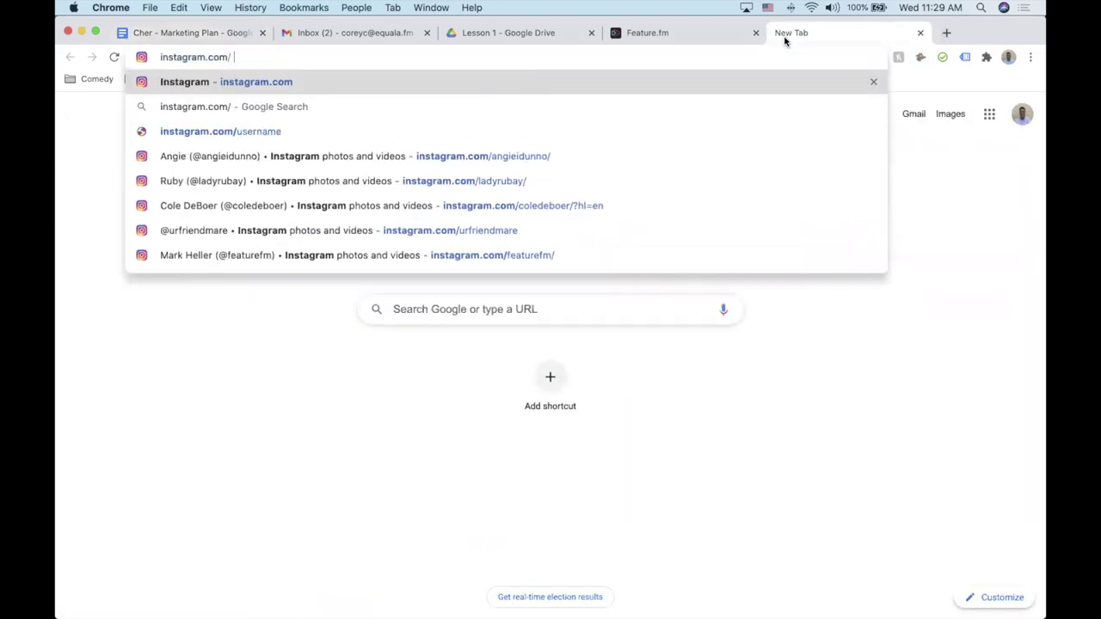
{"action": "type", "text": "rhye"}
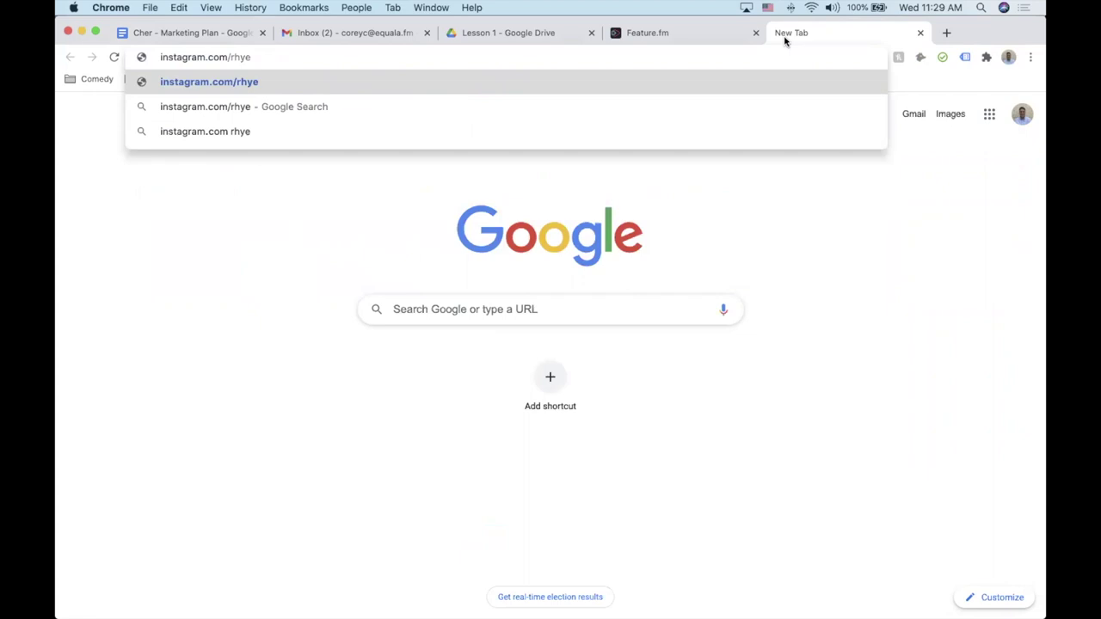
{"action": "key", "text": "Return"}
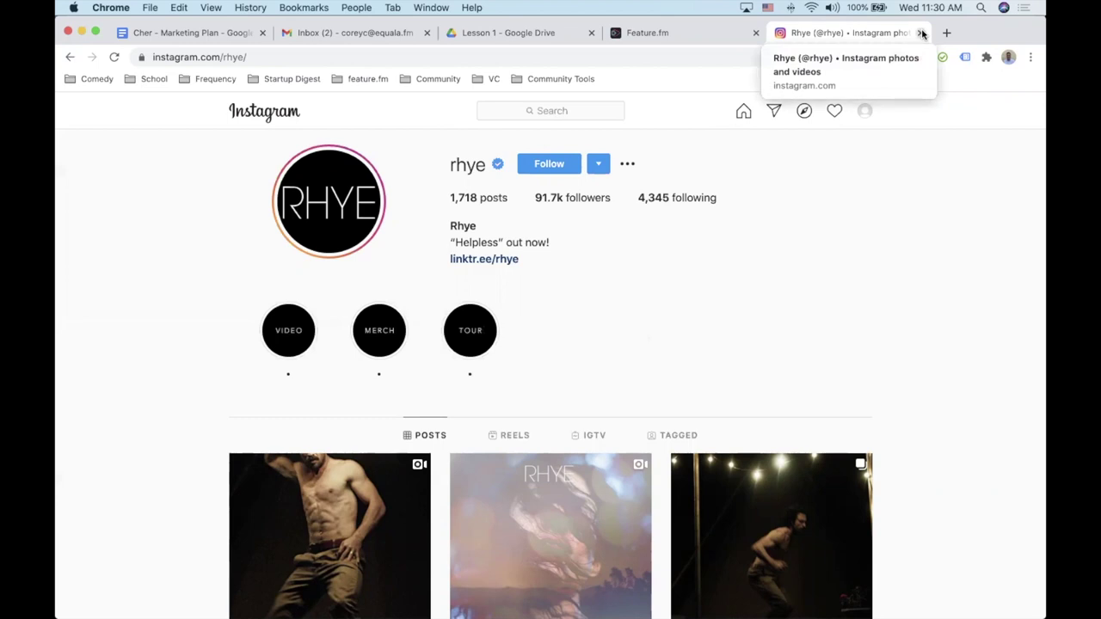
{"action": "left_click", "coordinate": [921, 33]}
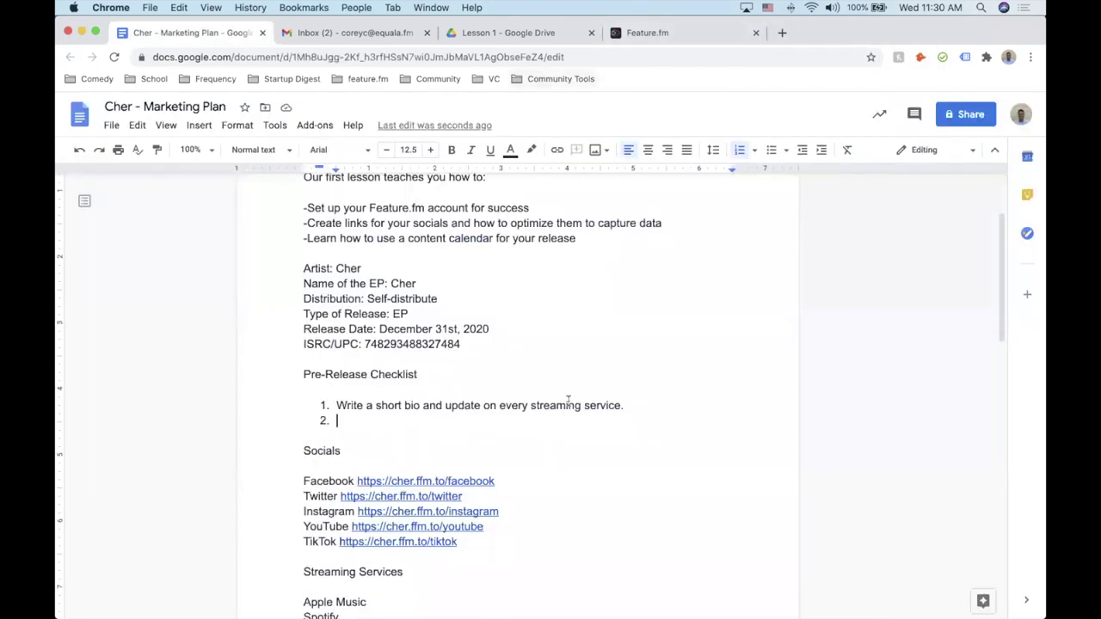
Write item 2 as 'Optimized and straightforward for fans. Clean it up!' and start item 3.
{"action": "type", "text": "Optimize"}
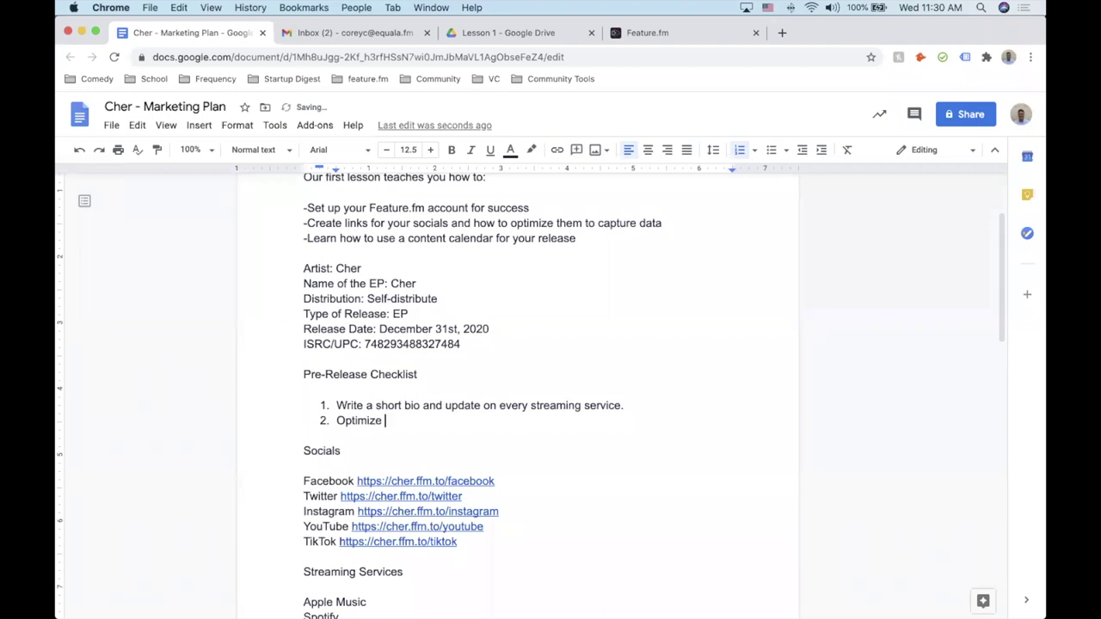
{"action": "key", "text": "BackSpace"}
{"action": "type", "text": "d and straig"}
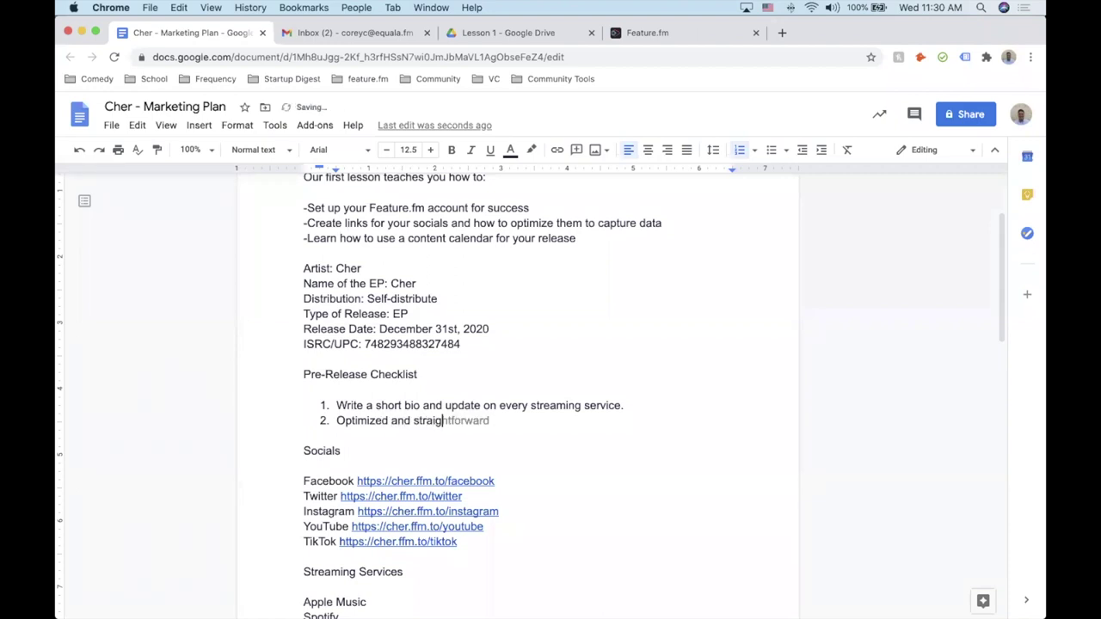
{"action": "type", "text": "htforward for fans."}
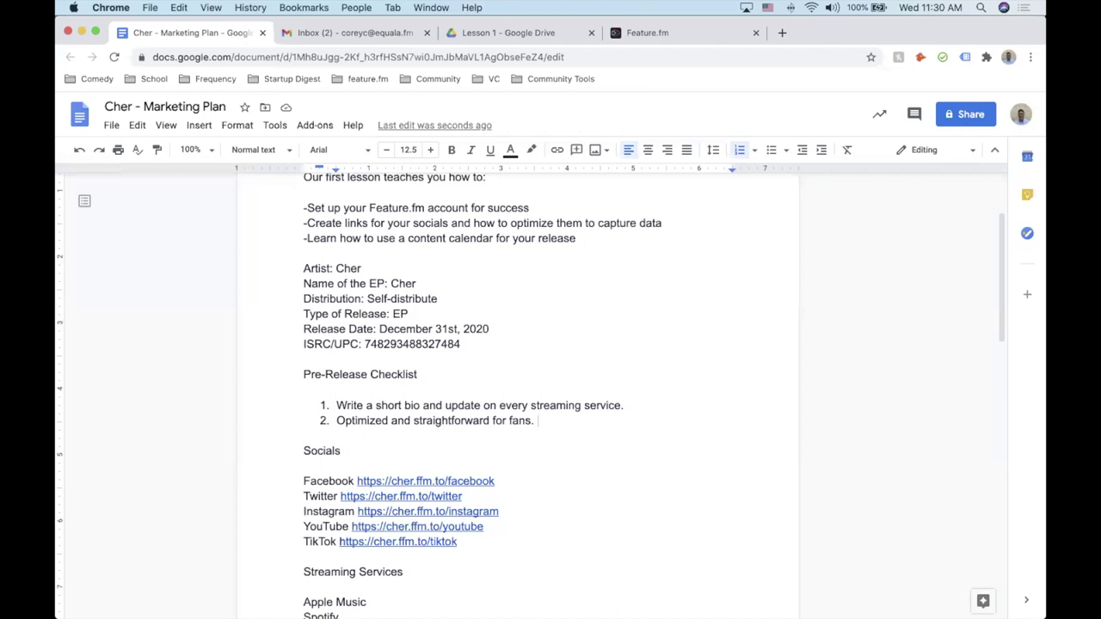
{"action": "type", "text": "Clean it up!"}
{"action": "key", "text": "Return"}
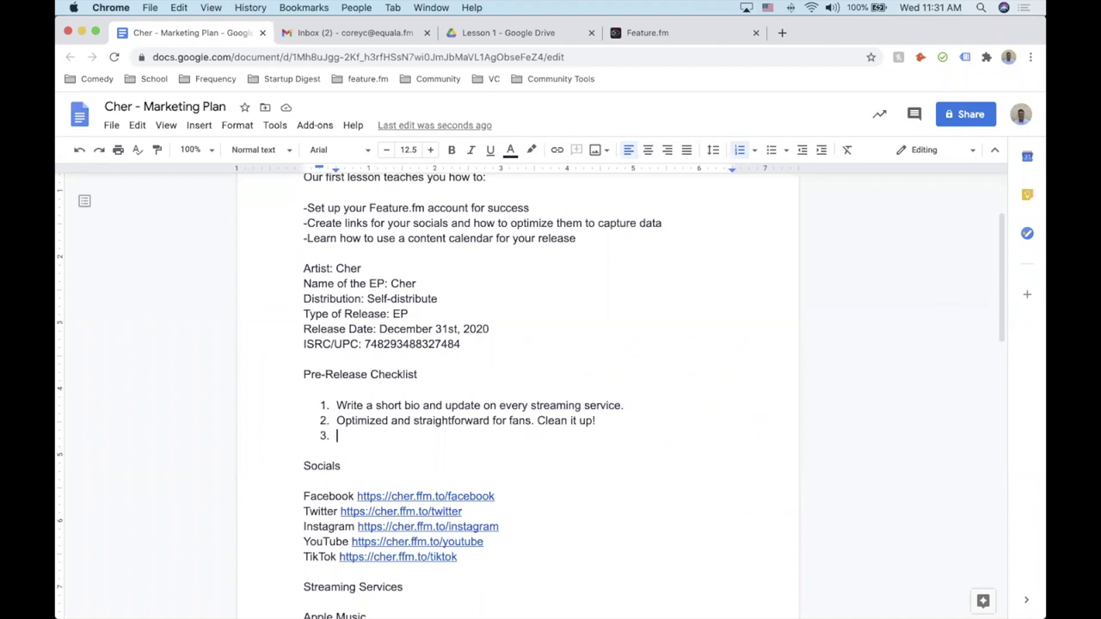
Write item 3 as 'Don't be lazy with content. Make sure content is sized correctly and interesting.' and end the list.
{"action": "type", "text": "Don't be lazy wt"}
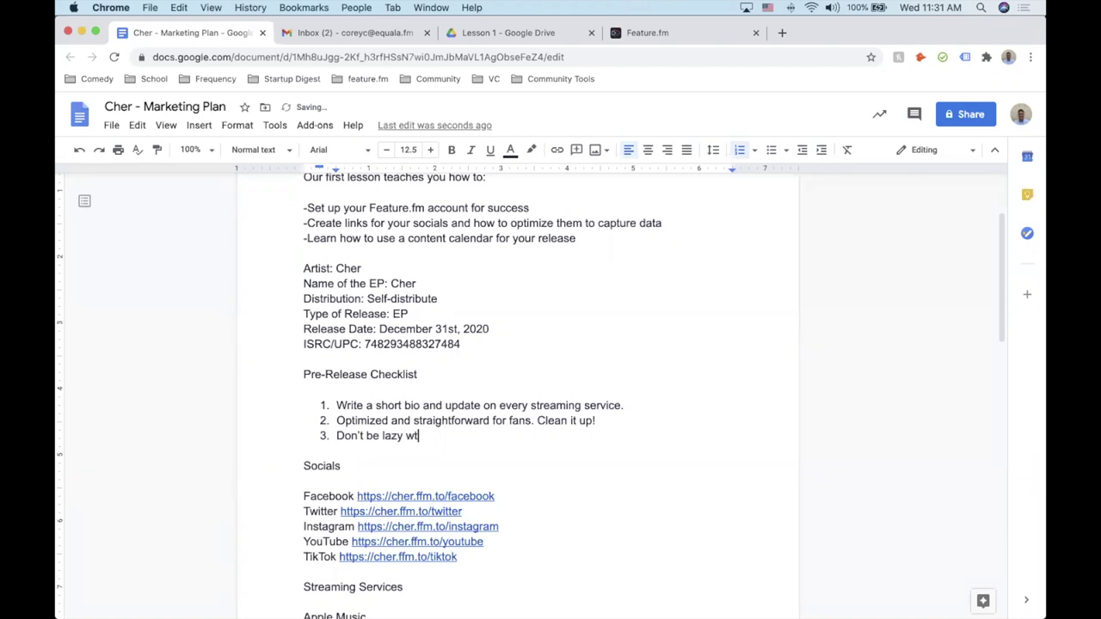
{"action": "key", "text": "BackSpace"}
{"action": "type", "text": "ith content."}
{"action": "type", "text": "Make sure content"}
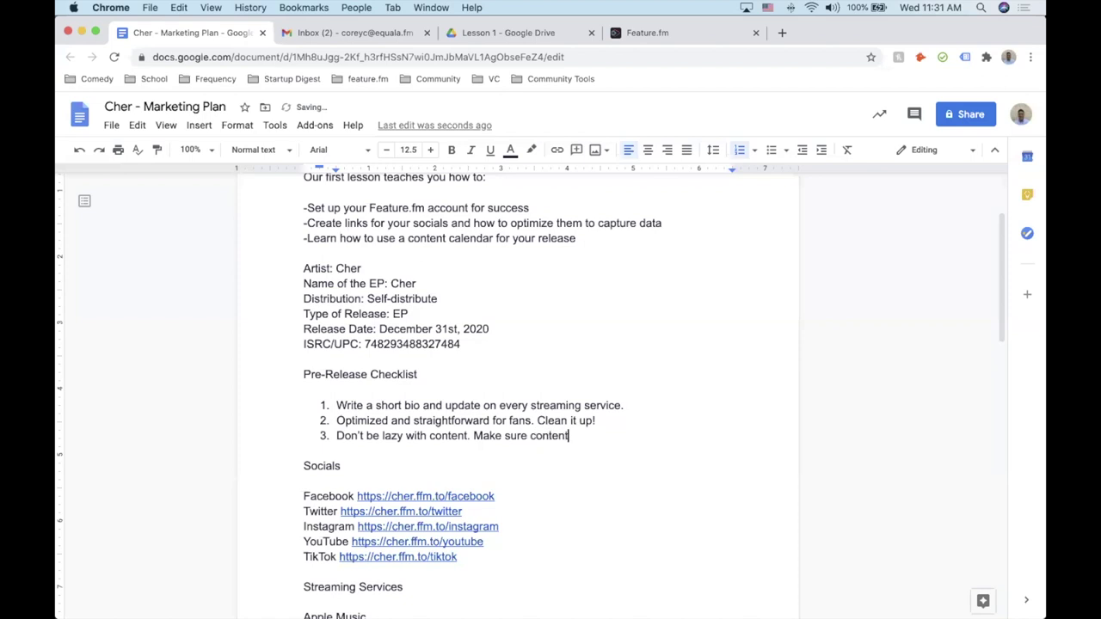
{"action": "type", "text": " is sized cor"}
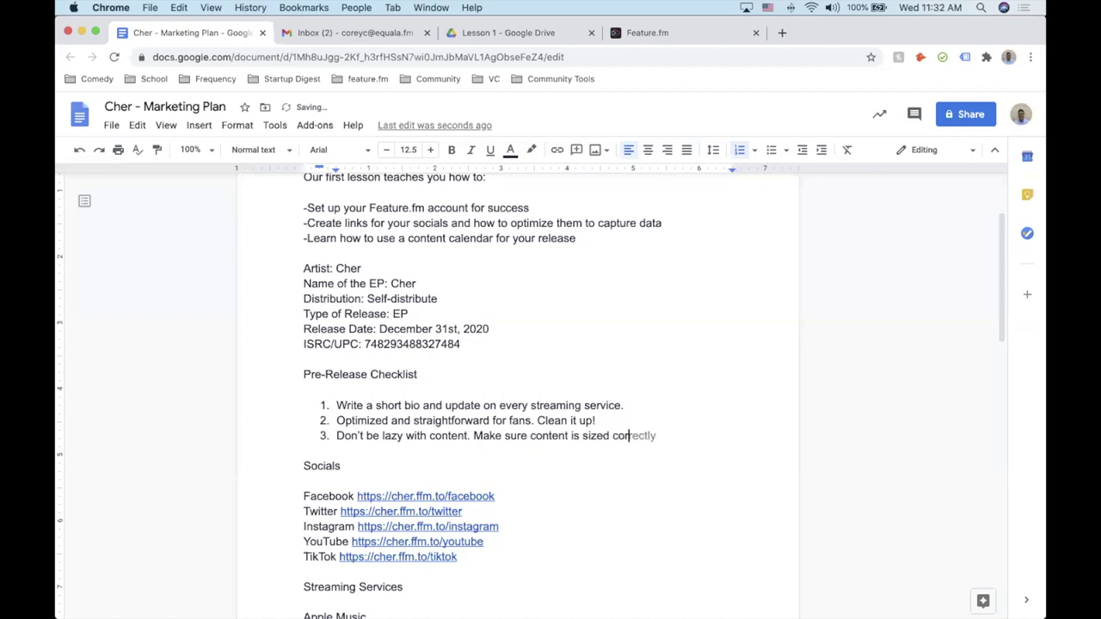
{"action": "type", "text": "rectly and interesting."}
{"action": "key", "text": "Return"}
{"action": "key", "text": "Return"}
Move the three checklist items' left indent back to the margin.
{"action": "left_click_drag", "start_coordinate": [336, 403], "coordinate": [441, 449]}
{"action": "left_click_drag", "start_coordinate": [336, 170], "coordinate": [315, 176]}
{"action": "scroll", "coordinate": [442, 369], "scroll_direction": "down", "scroll_amount": 3}
{"action": "left_click", "coordinate": [723, 375]}
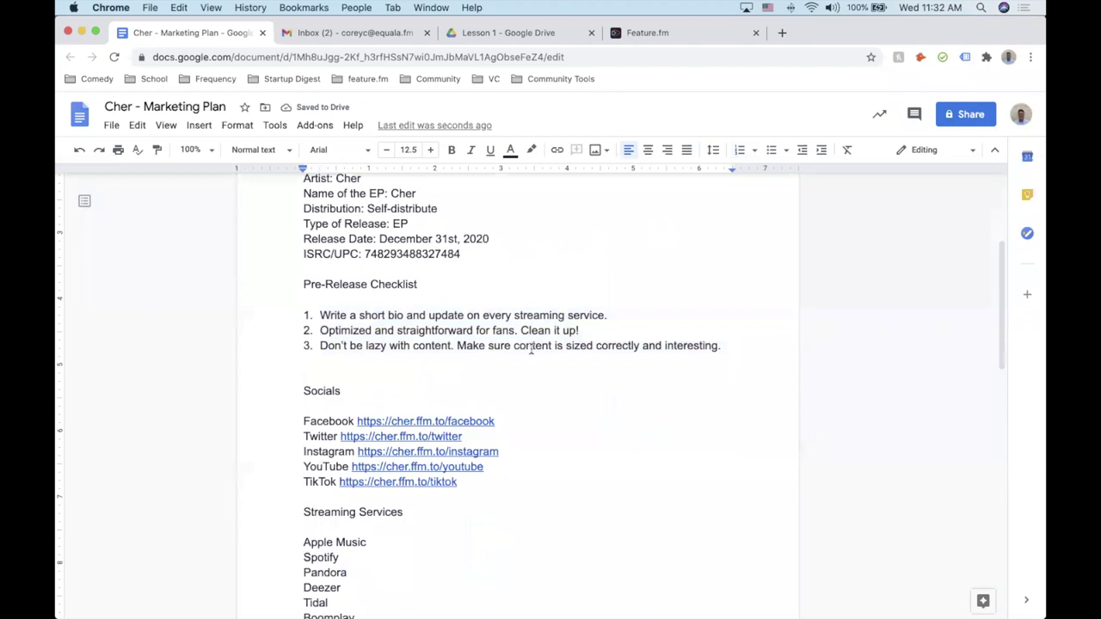
Add a 'Content for Release' heading with blank lines beneath it.
{"action": "type", "text": "Content for Release"}
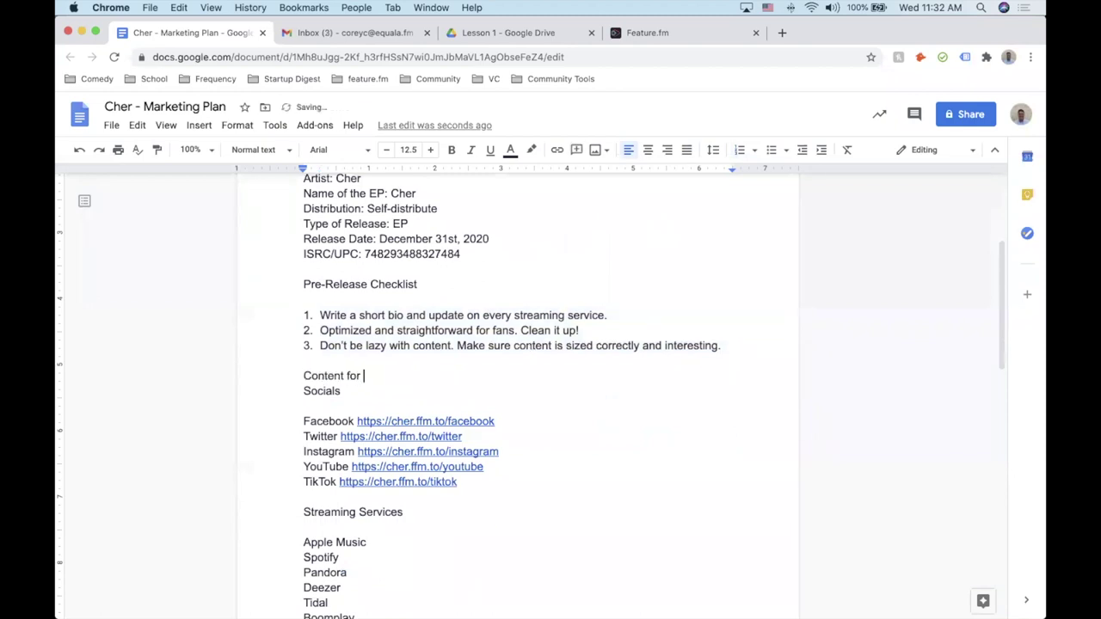
{"action": "key", "text": "Return"}
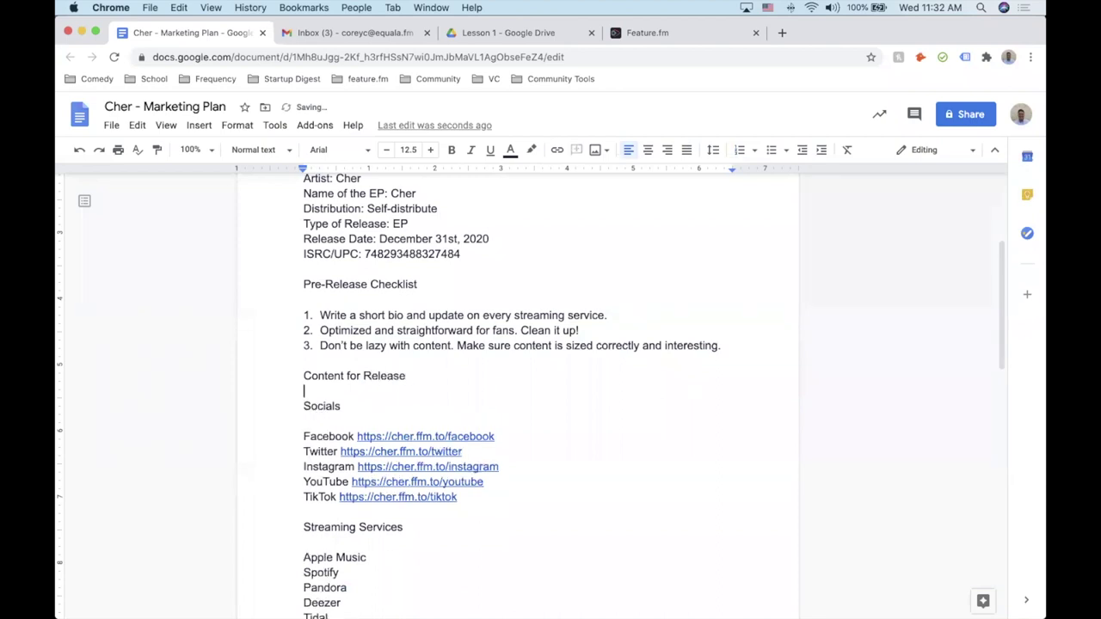
{"action": "key", "text": "Return"}
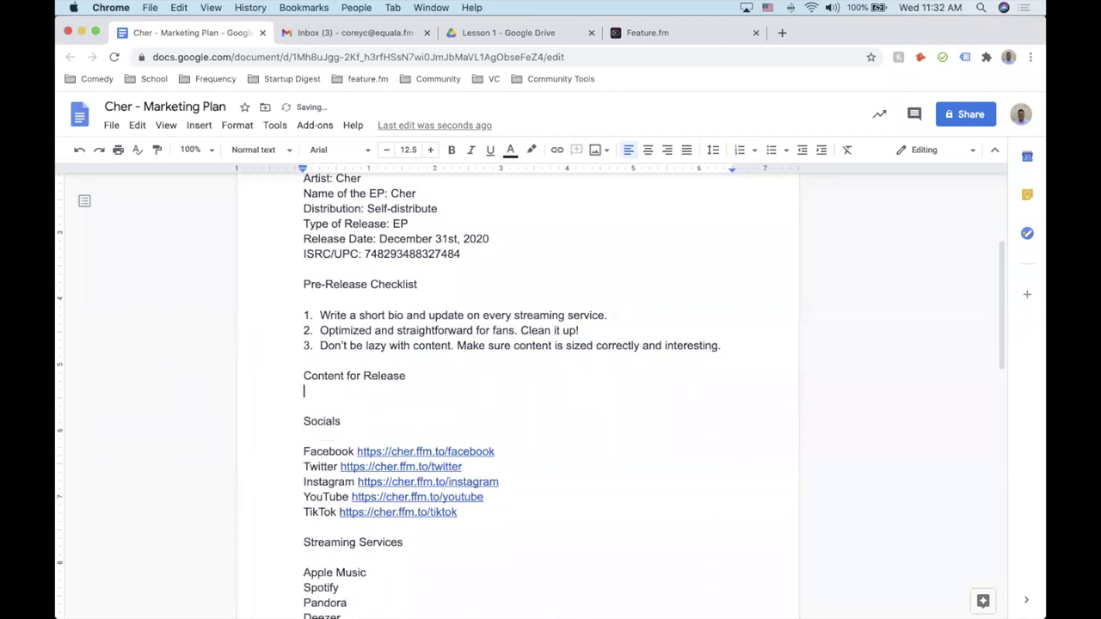
{"action": "key", "text": "Return"}
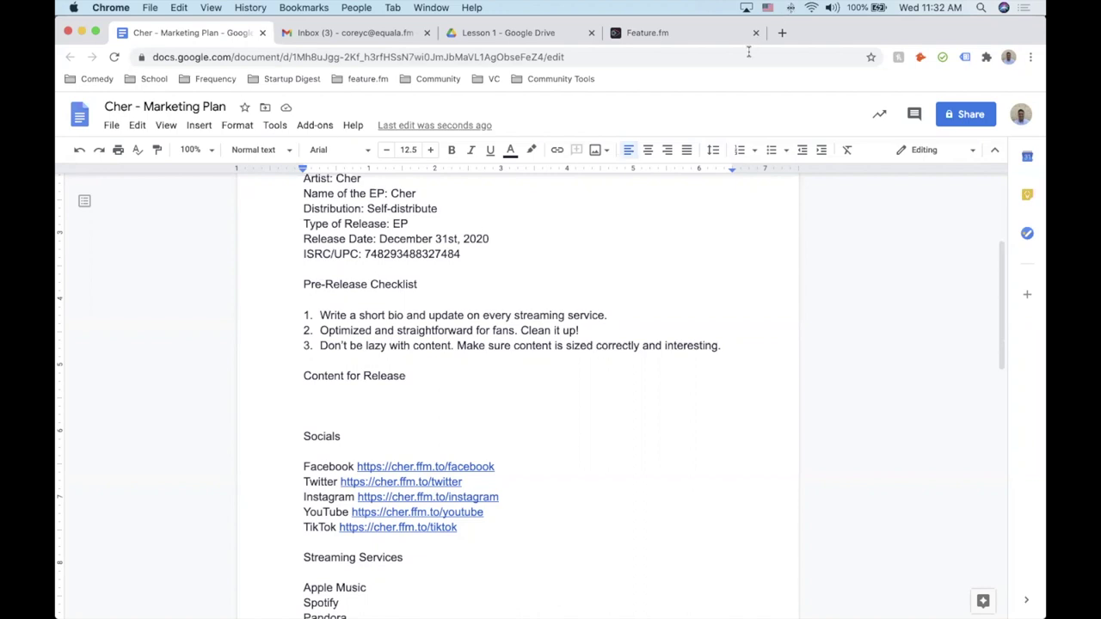
List bullets 'Album cover', '4 single covers' and '4 album art track videos' under the heading.
{"action": "left_click", "coordinate": [771, 148]}
{"action": "type", "text": "Album cover"}
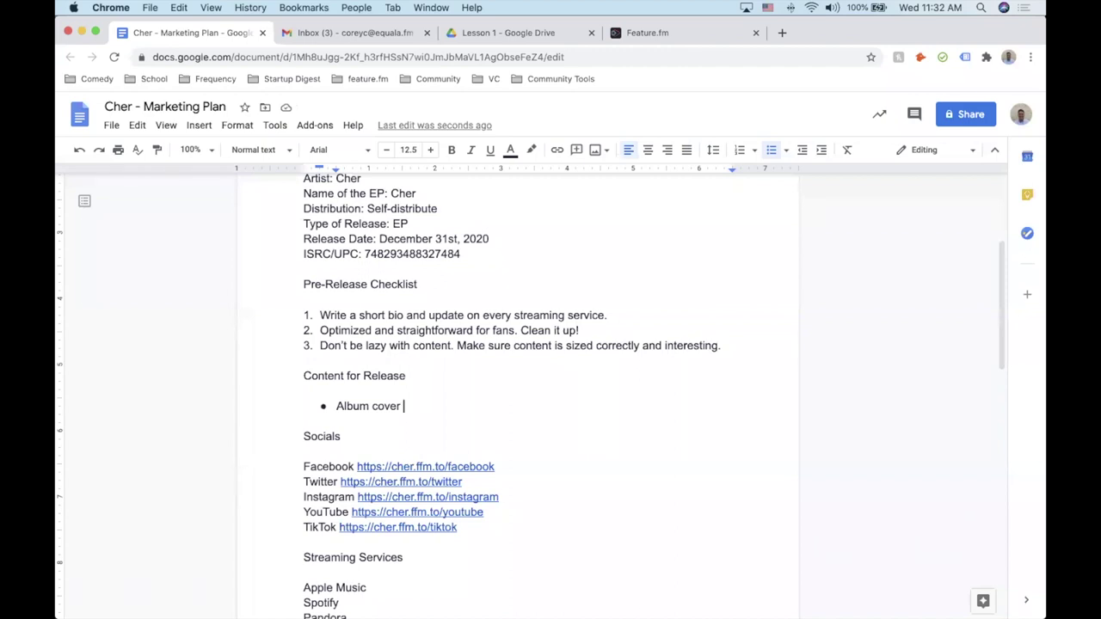
{"action": "key", "text": "Return"}
{"action": "type", "text": "4 s"}
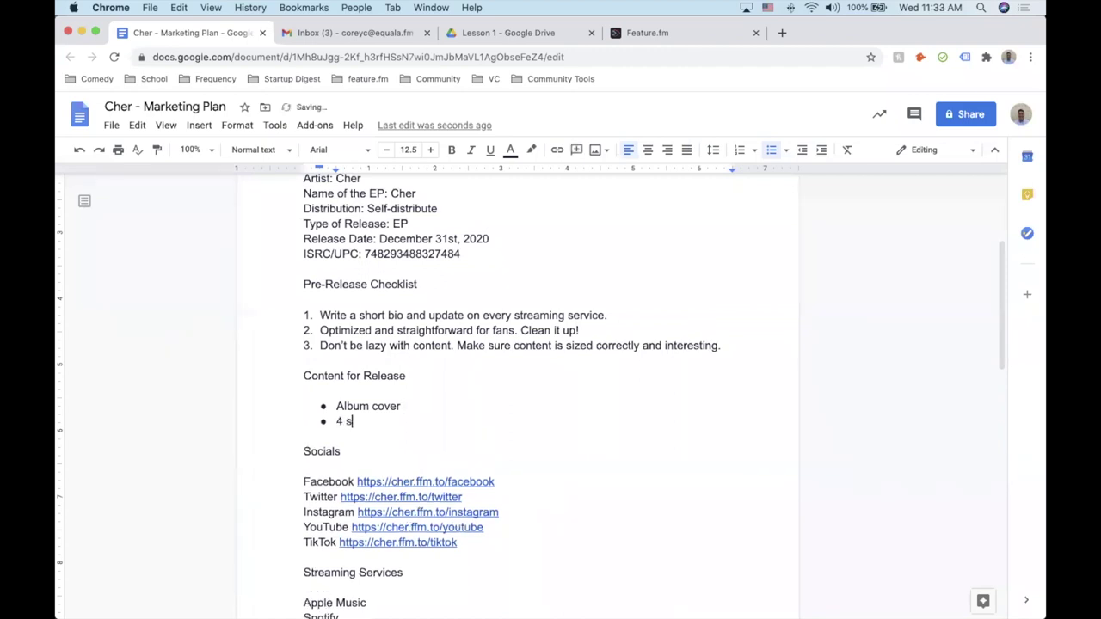
{"action": "type", "text": "ingle cover"}
{"action": "key", "text": "BackSpace"}
{"action": "type", "text": "s"}
{"action": "key", "text": "Return"}
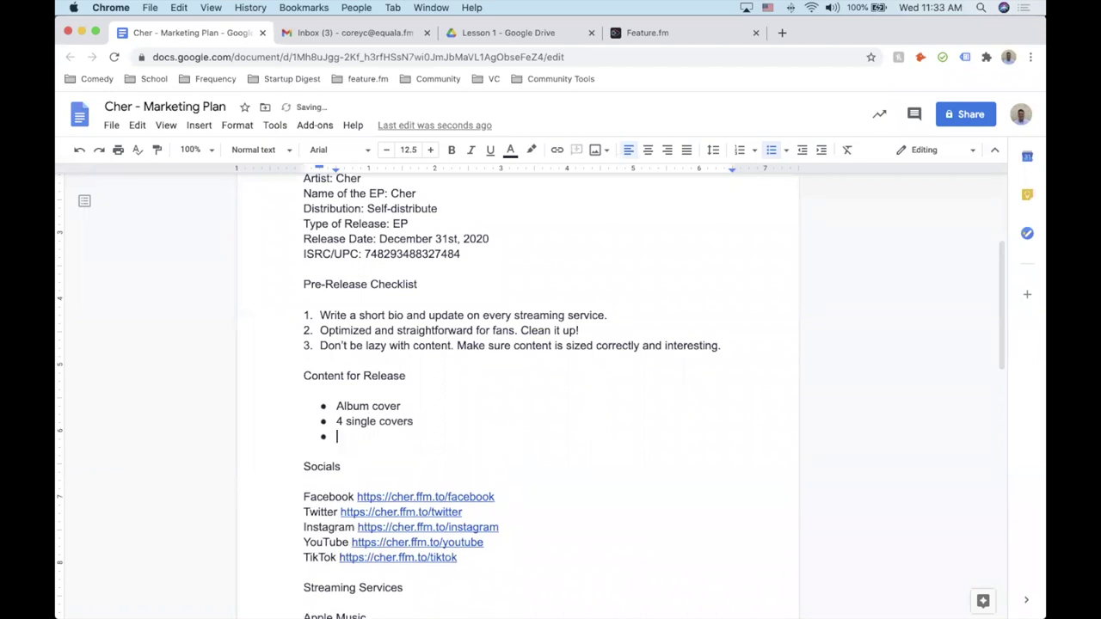
{"action": "type", "text": "4 album art trc"}
{"action": "key", "text": "BackSpace"}
{"action": "key", "text": "BackSpace"}
{"action": "type", "text": "rack videos"}
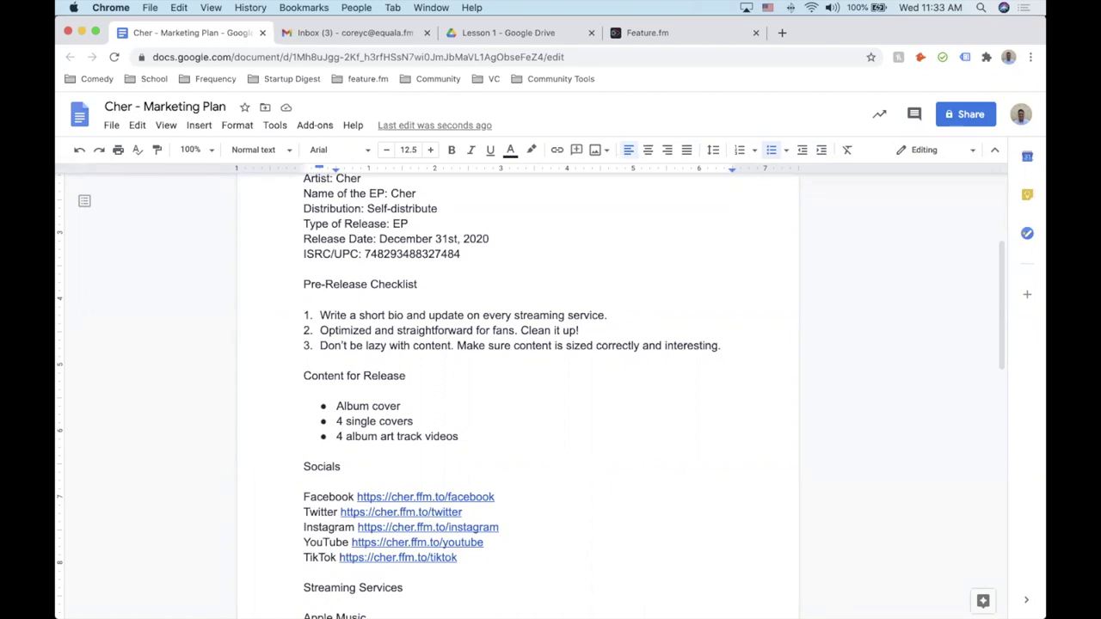
{"action": "key", "text": "Return"}
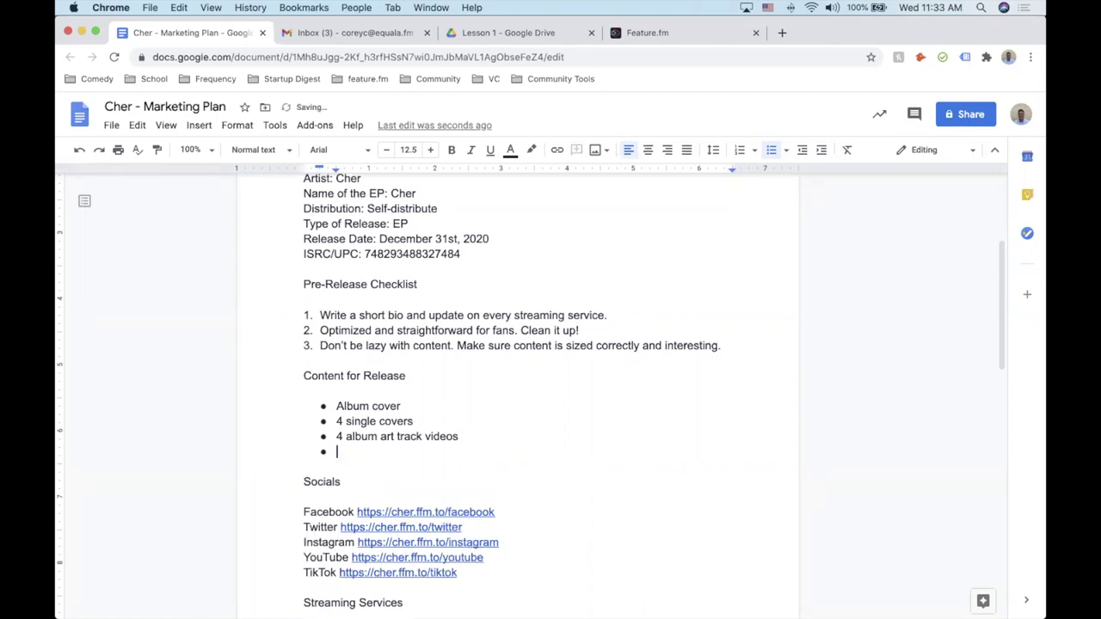
Add the bullet 'Livestream on social media (whatever's the largest)' followed by an empty bullet.
{"action": "type", "text": "Livestream"}
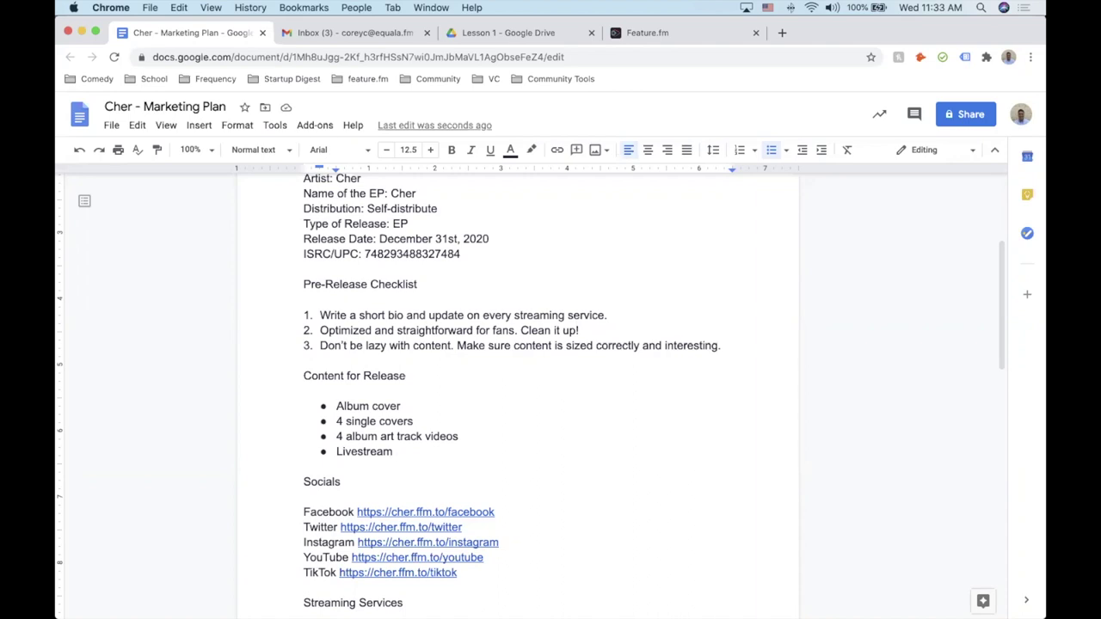
{"action": "type", "text": "on social me"}
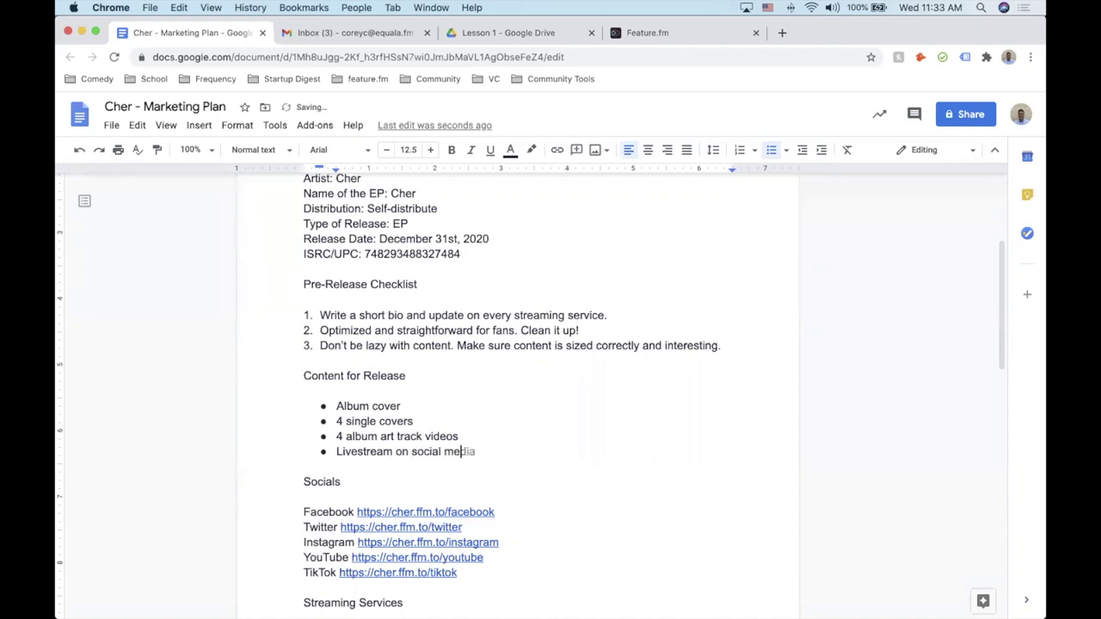
{"action": "type", "text": "dia (whatever's the largest"}
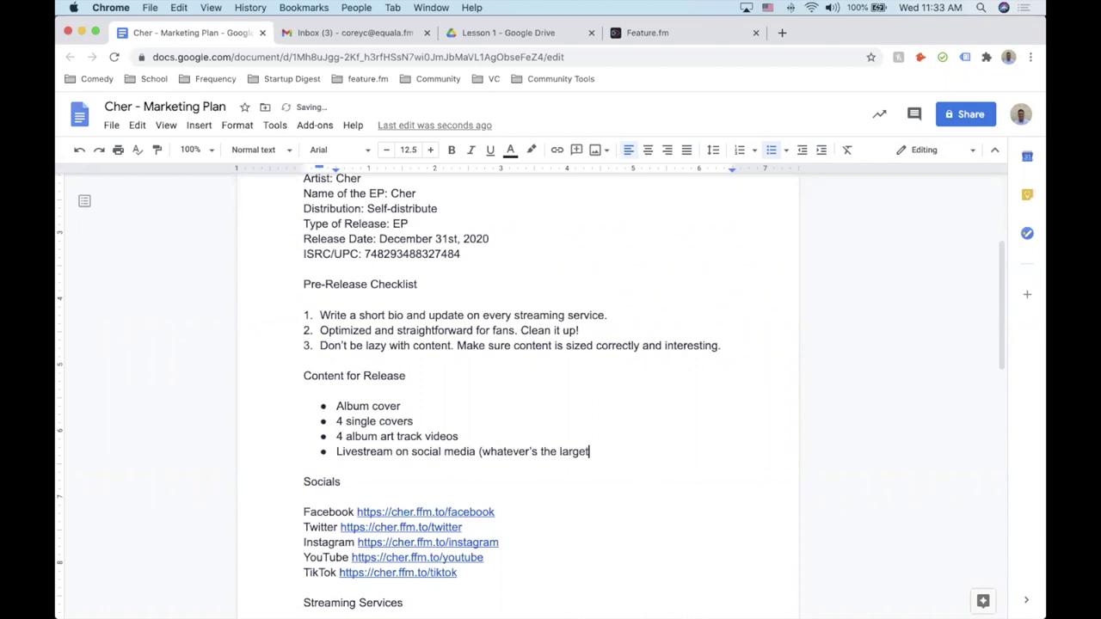
{"action": "type", "text": ")"}
{"action": "key", "text": "Return"}
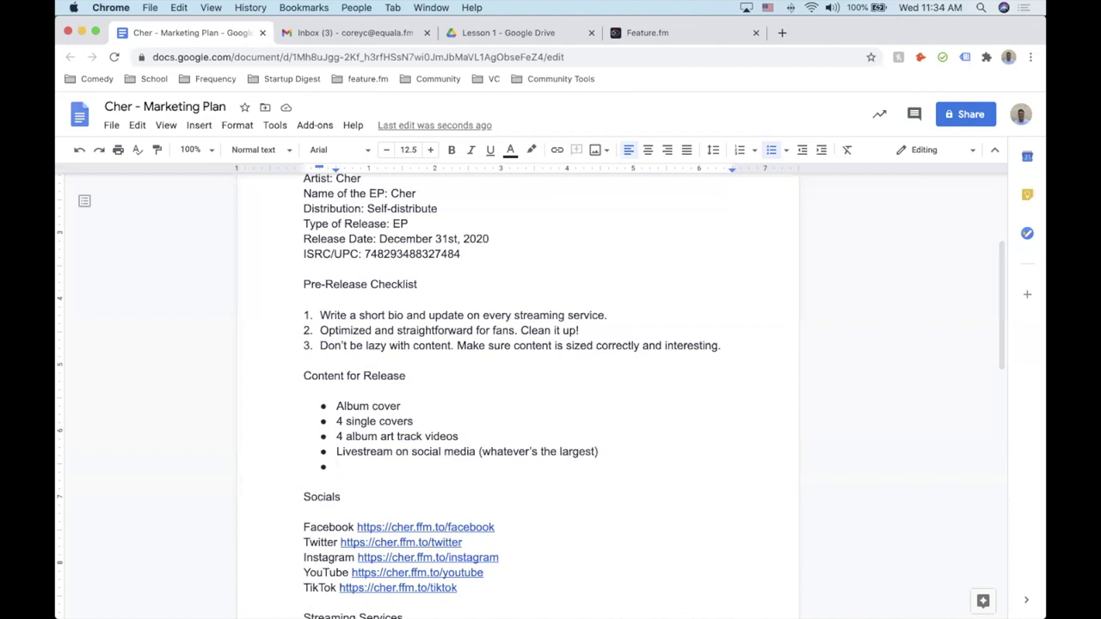
Label Ad creative '(16:9 and 9:16)' and add Audio liners and Live audio for social media bullets.
{"action": "type", "text": "Ad creative "}
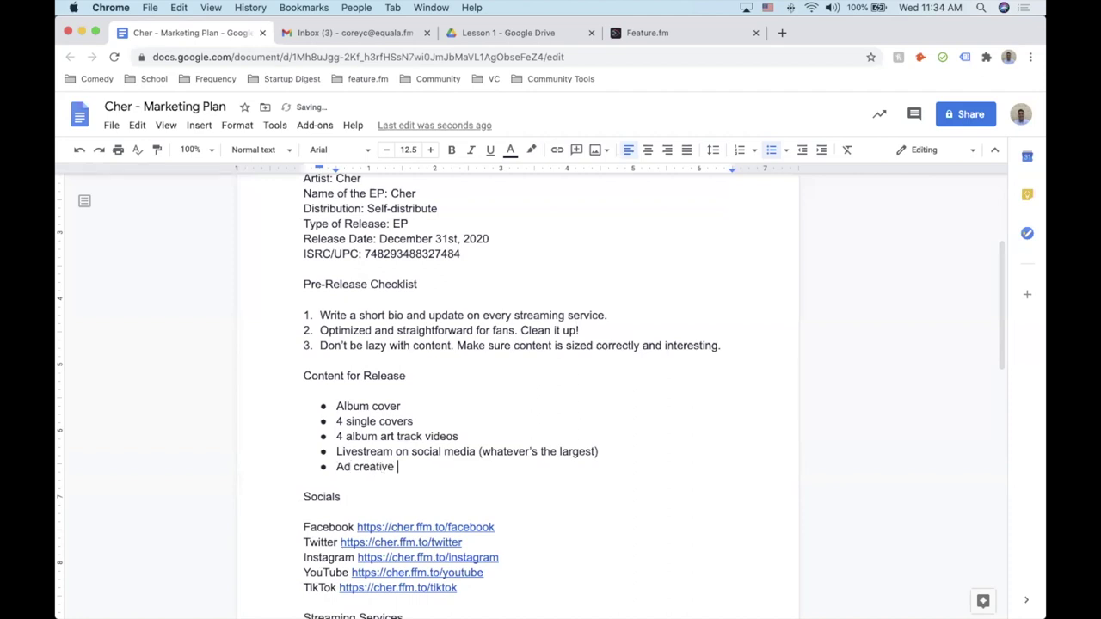
{"action": "type", "text": "(16:9 and 9:16)"}
{"action": "key", "text": "Return"}
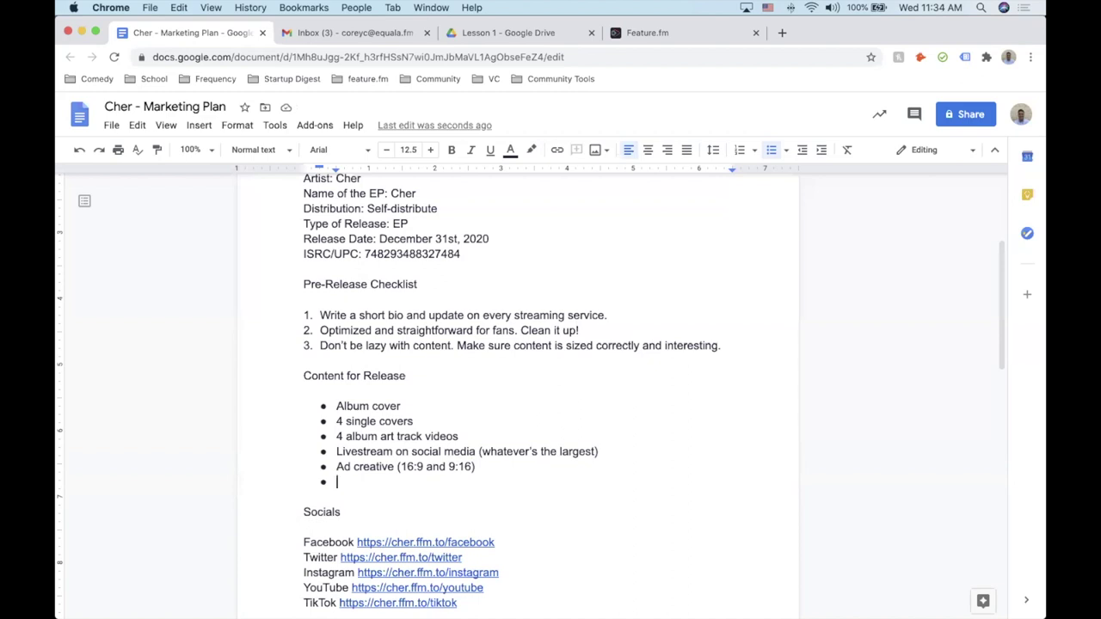
{"action": "type", "text": "Audio liners "}
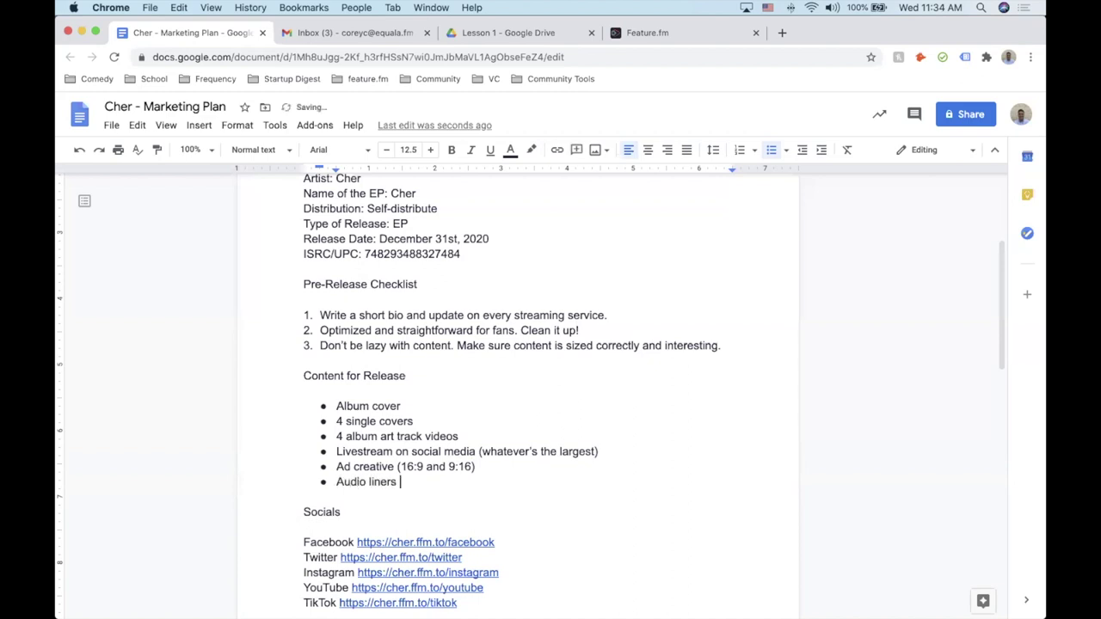
{"action": "type", "text": "("}
{"action": "type", "text": "make it for Spotify, A"}
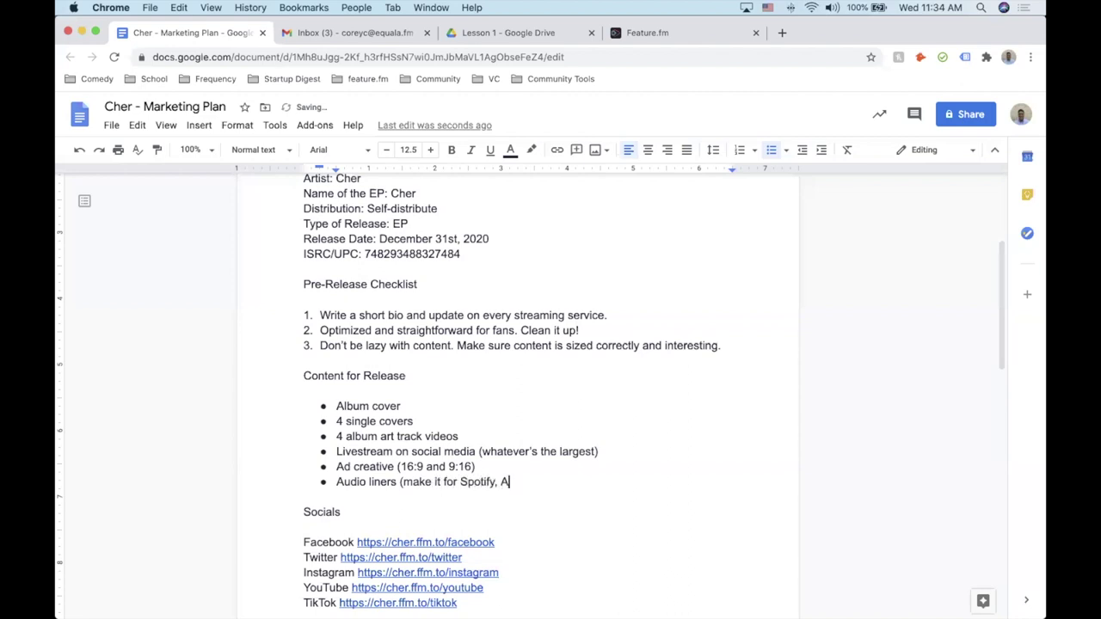
{"action": "key", "text": "BackSpace"}
{"action": "type", "text": "Pandora, "}
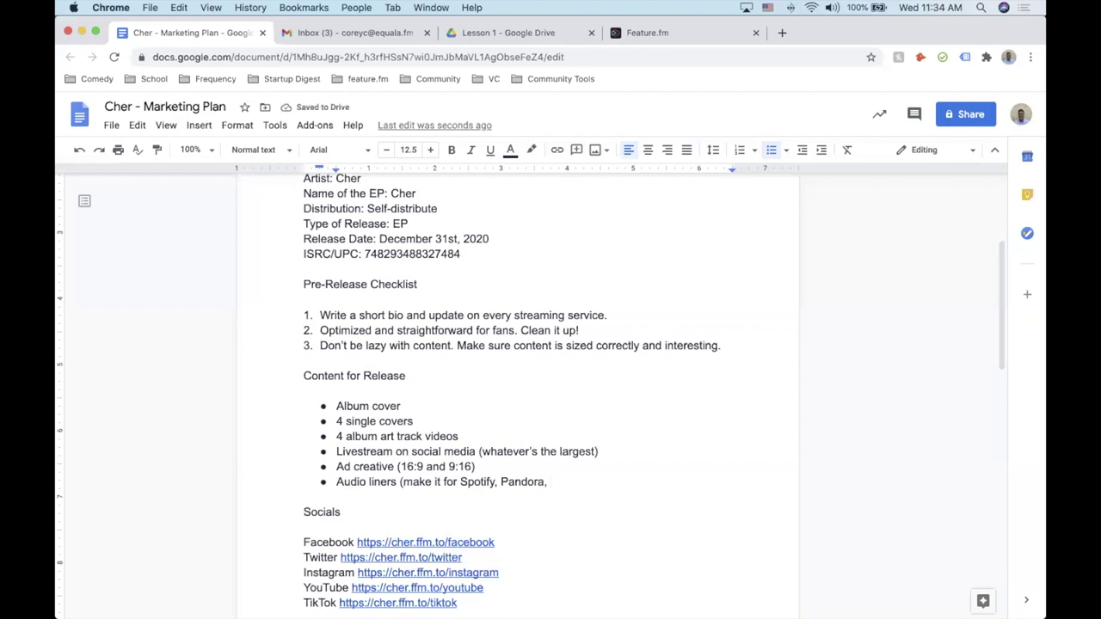
{"action": "type", "text": "and Amazon Music)"}
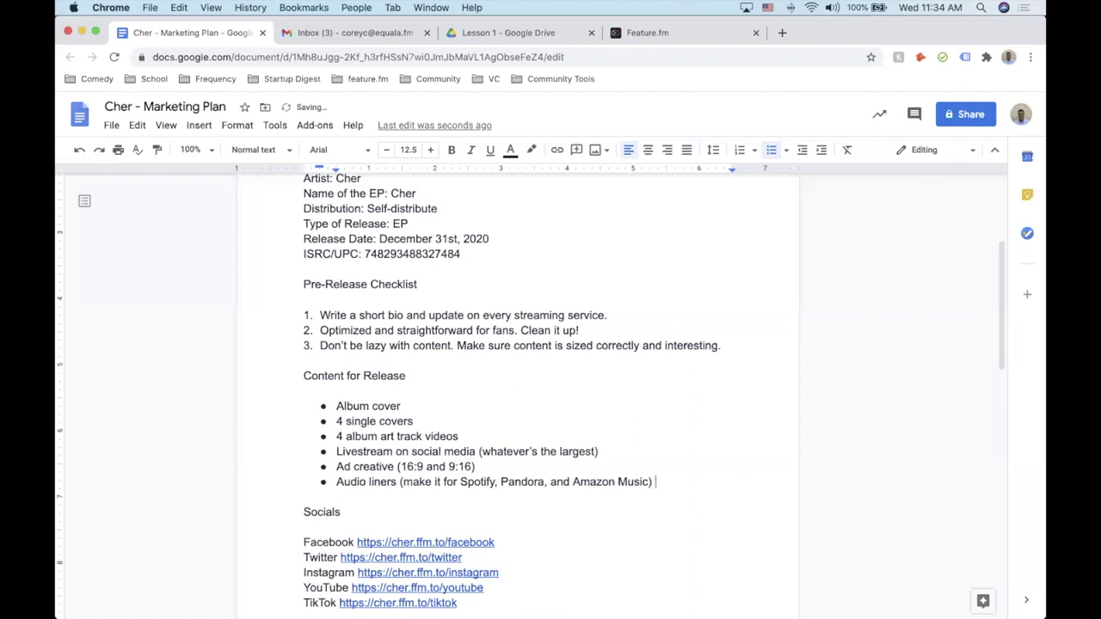
{"action": "key", "text": "Return"}
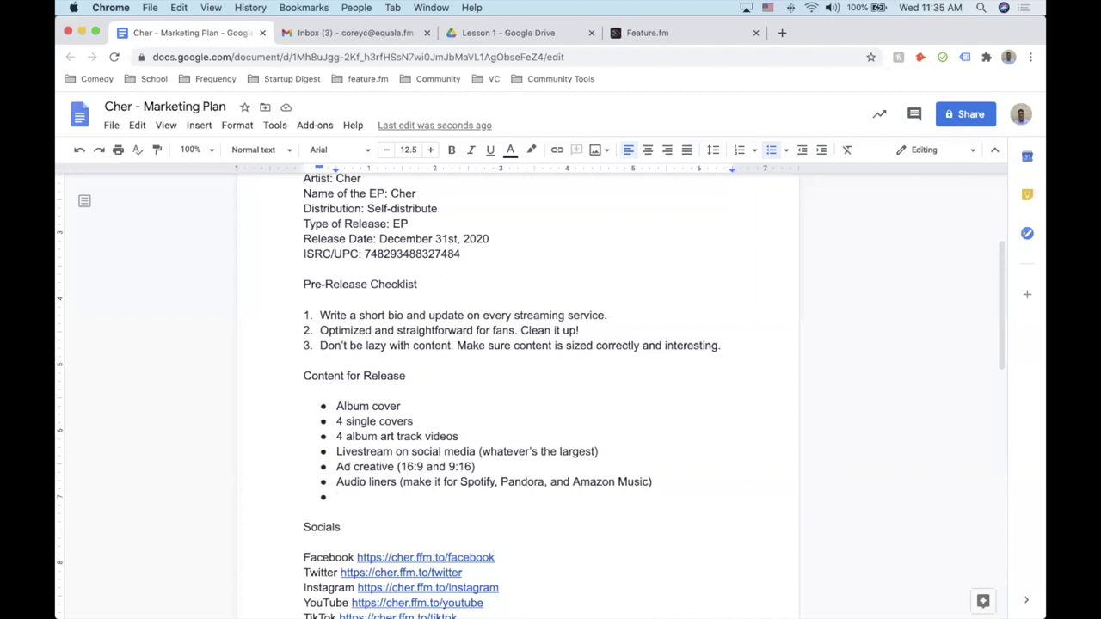
{"action": "type", "text": "Live aud"}
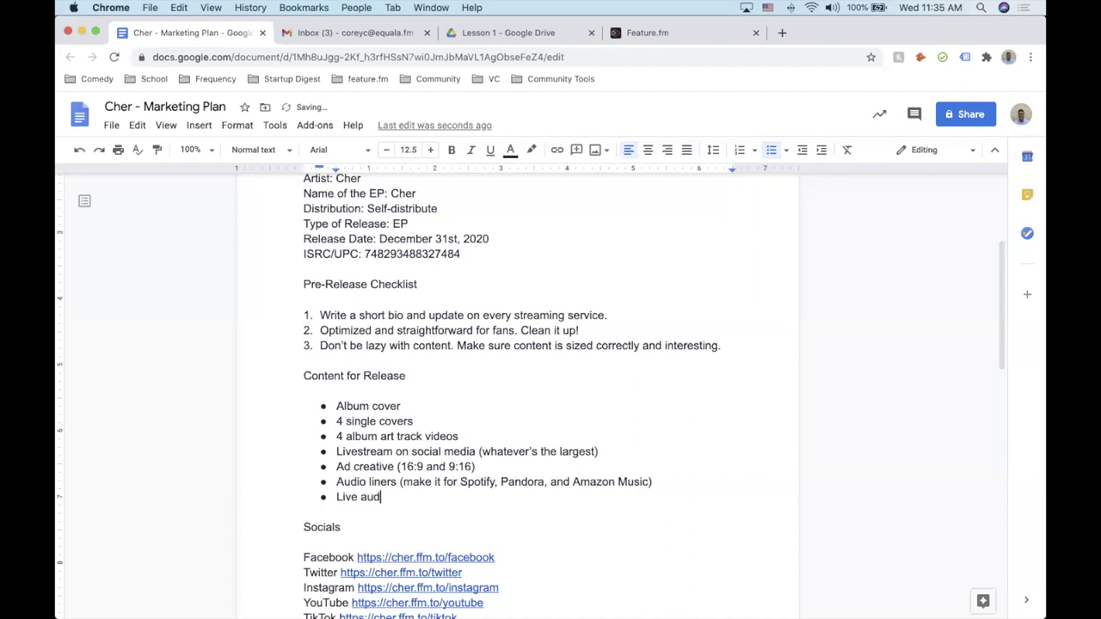
{"action": "type", "text": "io for social"}
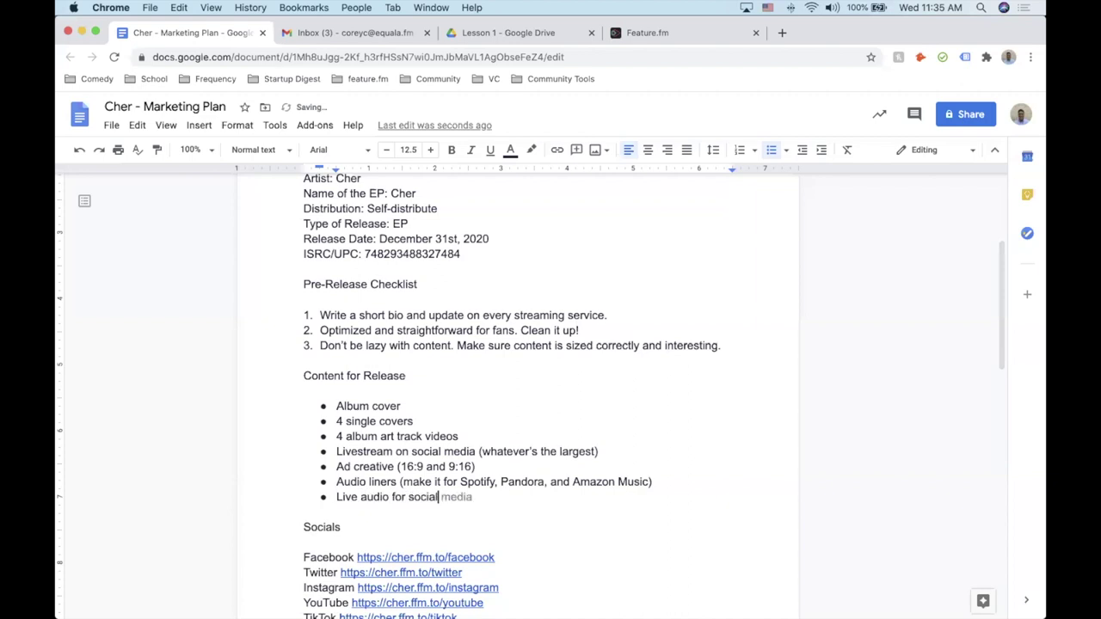
{"action": "type", "text": " media"}
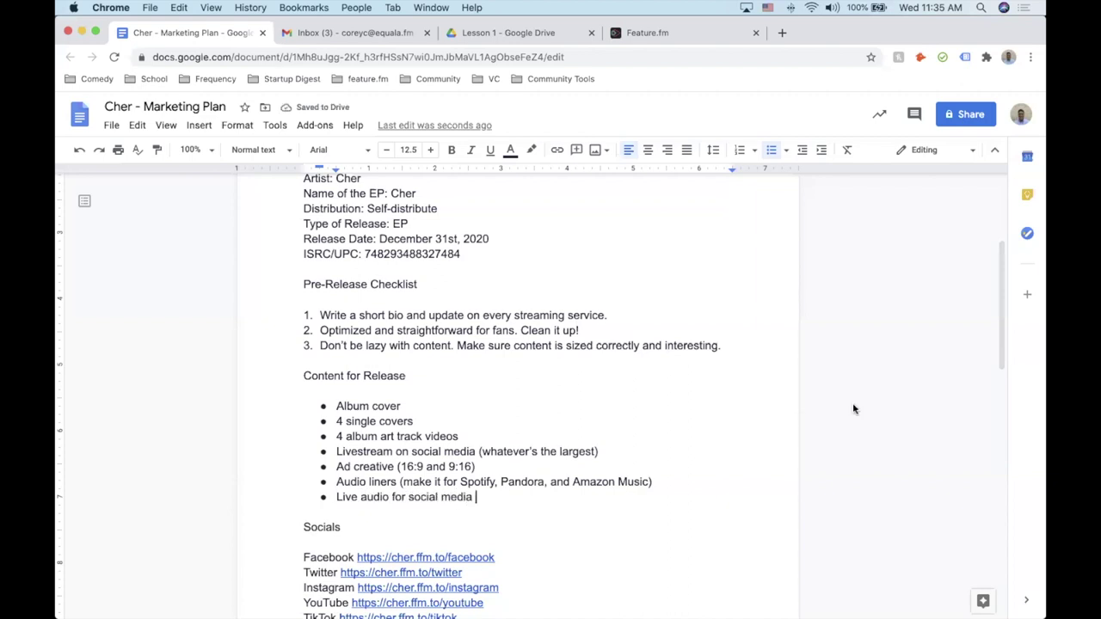
Reduce the Content for Release list's left indent to 0.25 inch.
{"action": "left_click_drag", "start_coordinate": [502, 495], "coordinate": [335, 406]}
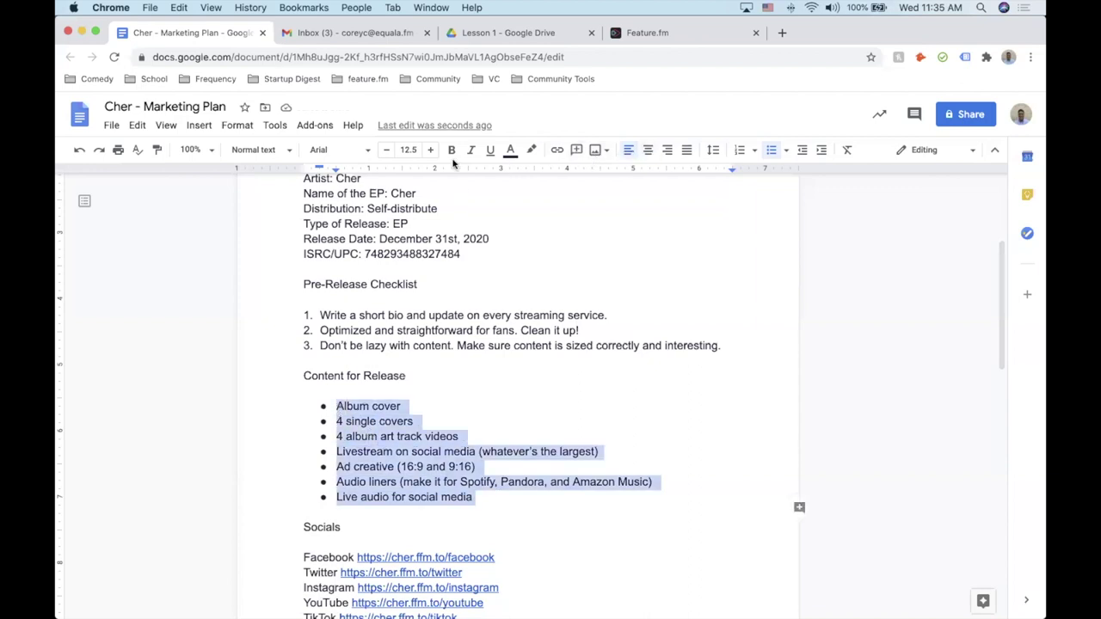
{"action": "left_click_drag", "start_coordinate": [336, 172], "coordinate": [319, 171]}
{"action": "left_click", "coordinate": [412, 423]}
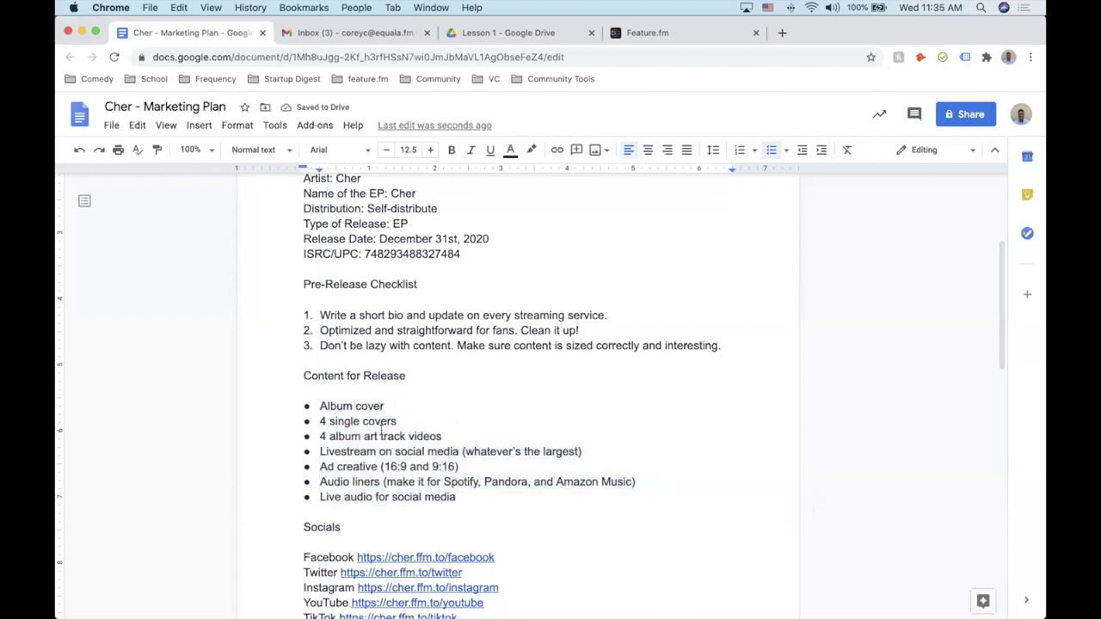
Insert YouTube Music and Amazon Music as new lines right after Tidal in Streaming Services.
{"action": "scroll", "coordinate": [516, 508], "scroll_direction": "down", "scroll_amount": 5}
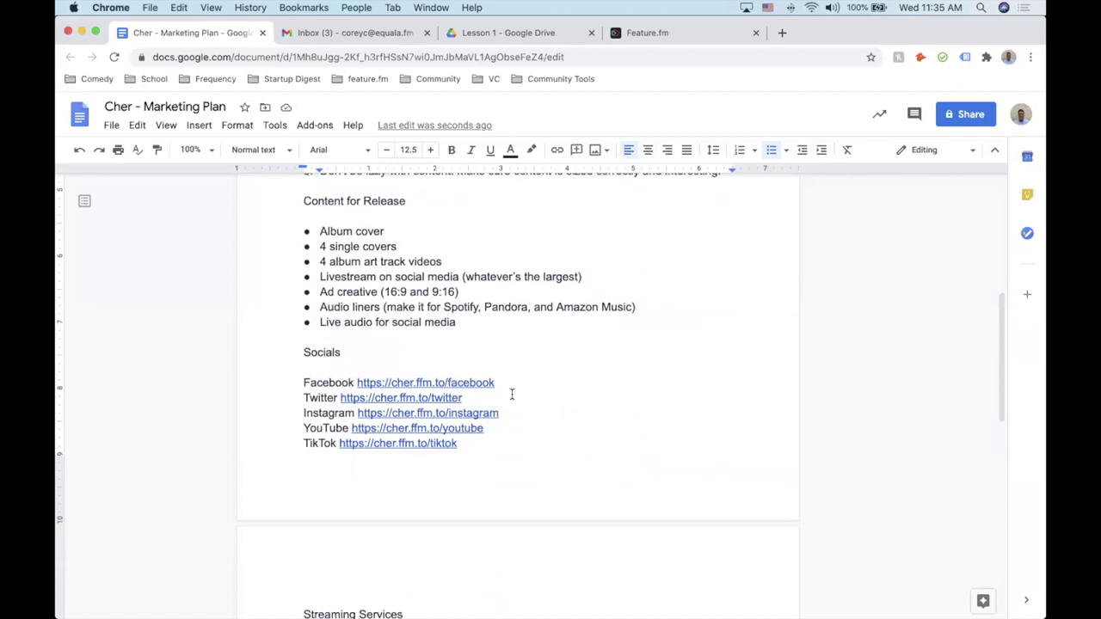
{"action": "scroll", "coordinate": [510, 395], "scroll_direction": "down", "scroll_amount": 5}
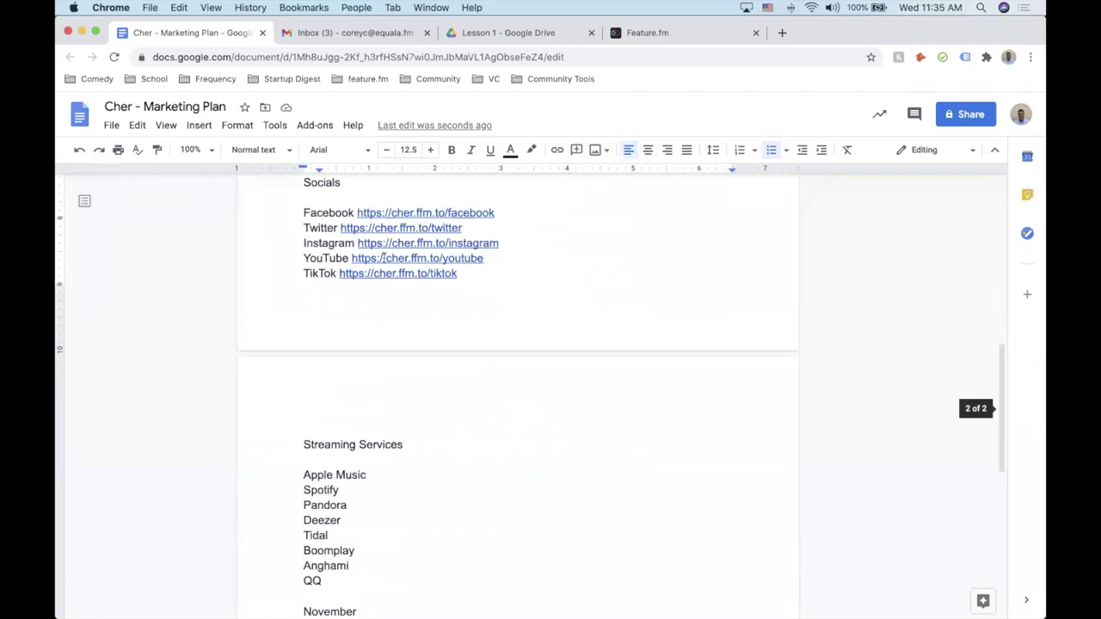
{"action": "scroll", "coordinate": [383, 258], "scroll_direction": "down", "scroll_amount": 5}
{"action": "left_click", "coordinate": [409, 253]}
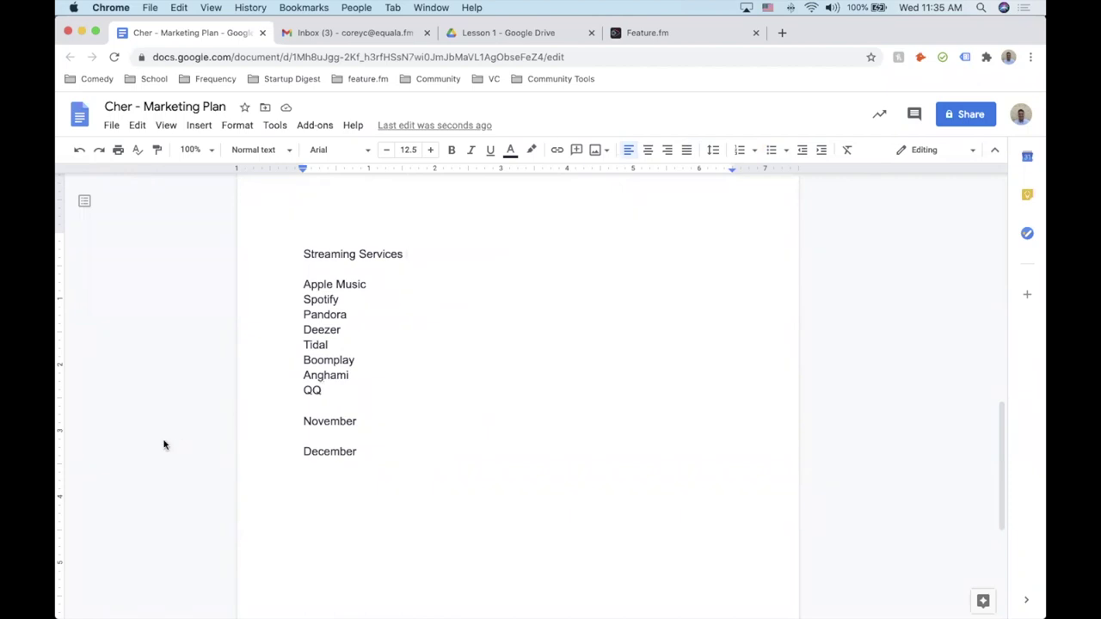
{"action": "left_click", "coordinate": [328, 344]}
{"action": "key", "text": "Return"}
{"action": "type", "text": "YouTube Music"}
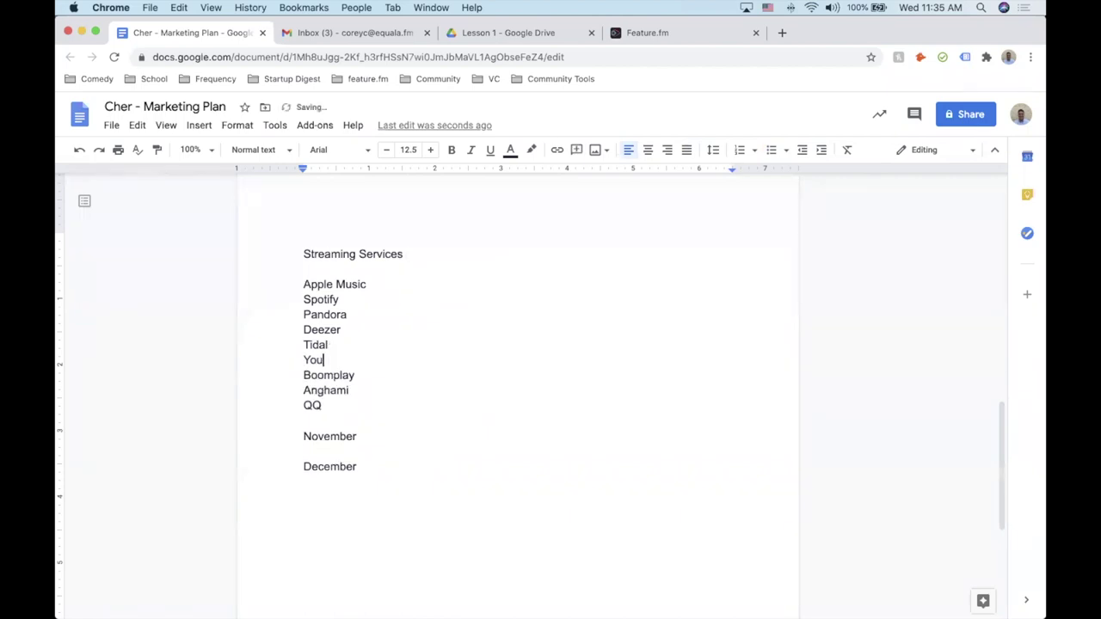
{"action": "key", "text": "Return"}
{"action": "type", "text": "Amazon Music"}
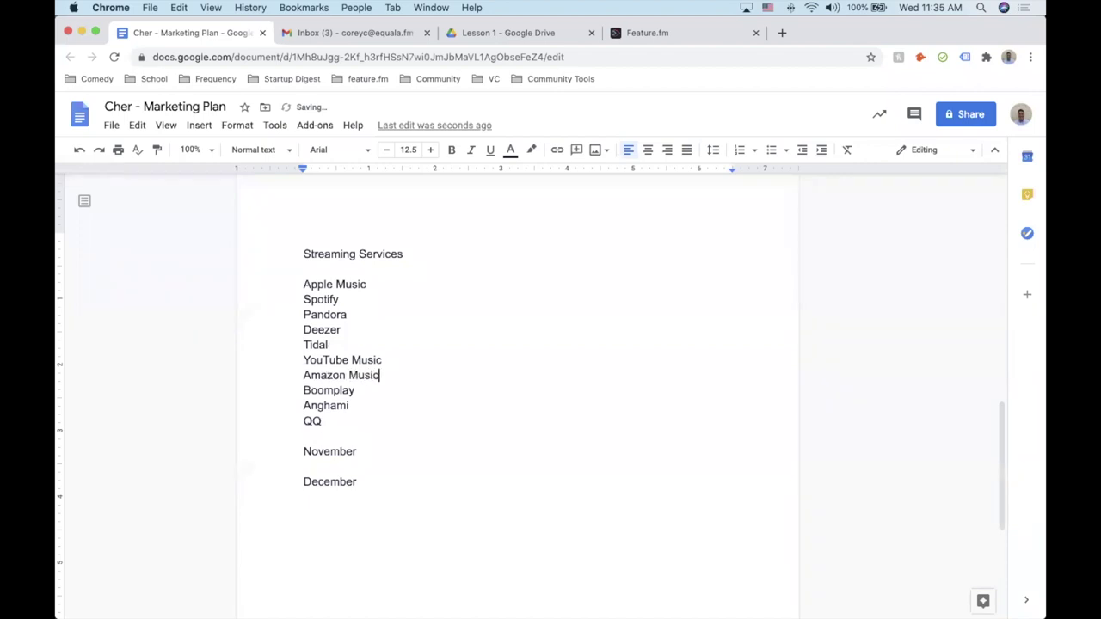
{"action": "key", "text": "Return"}
{"action": "key", "text": "BackSpace"}
Append a 'Merch photos' bullet after Live audio for social media.
{"action": "scroll", "coordinate": [550, 387], "scroll_direction": "up", "scroll_amount": 10}
{"action": "scroll", "coordinate": [551, 387], "scroll_direction": "down", "scroll_amount": 2}
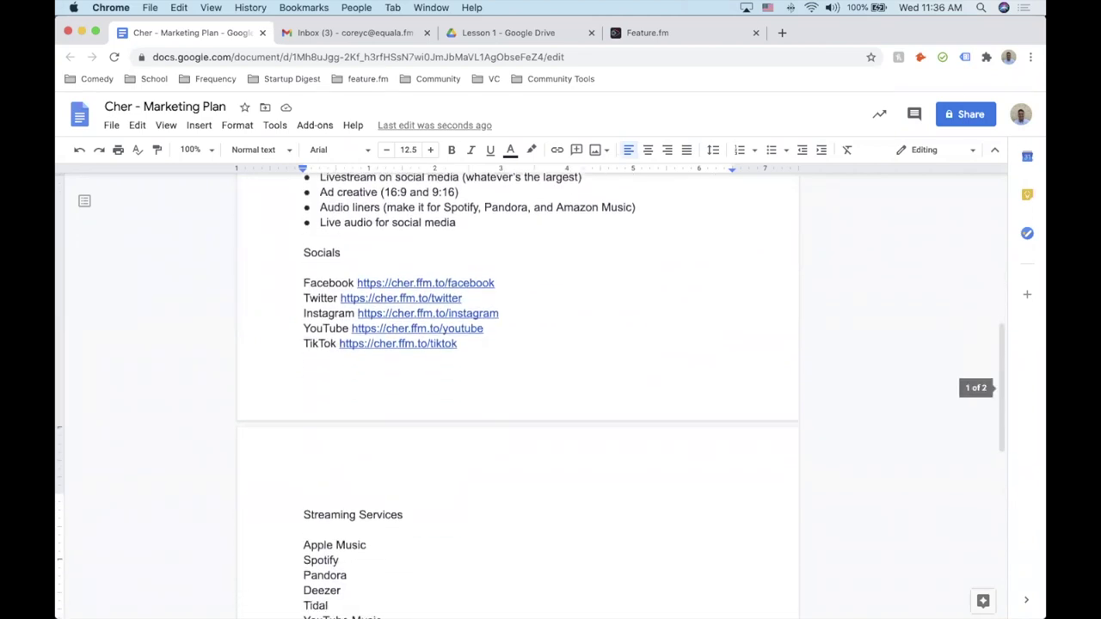
{"action": "scroll", "coordinate": [492, 464], "scroll_direction": "down", "scroll_amount": 1}
{"action": "scroll", "coordinate": [492, 465], "scroll_direction": "up", "scroll_amount": 4}
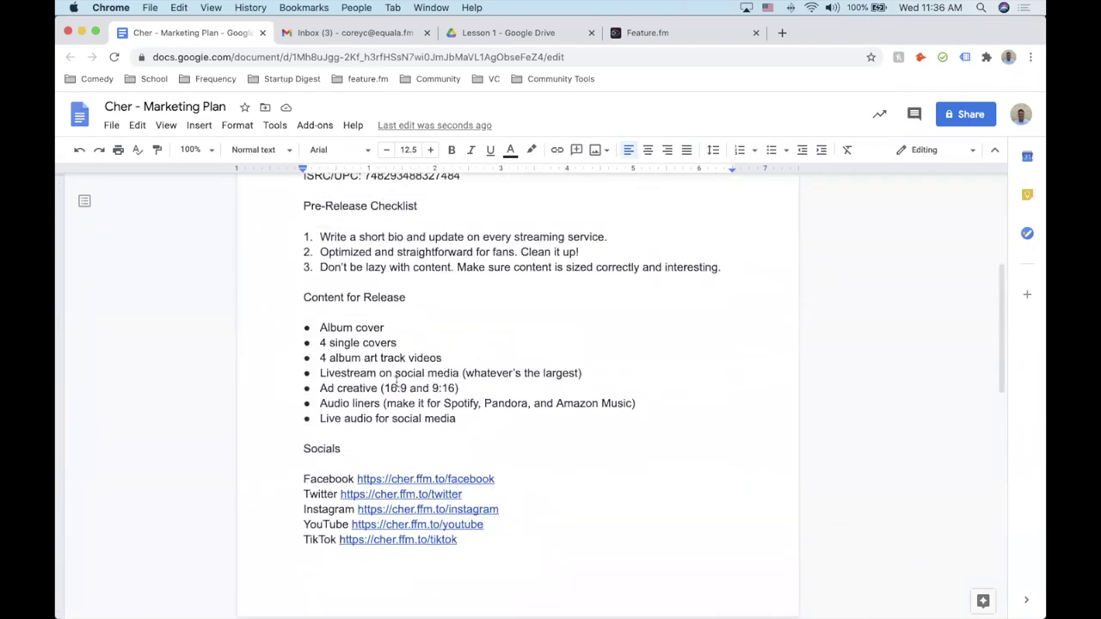
{"action": "left_click", "coordinate": [470, 414]}
{"action": "key", "text": "Return"}
{"action": "type", "text": "Merch photos"}
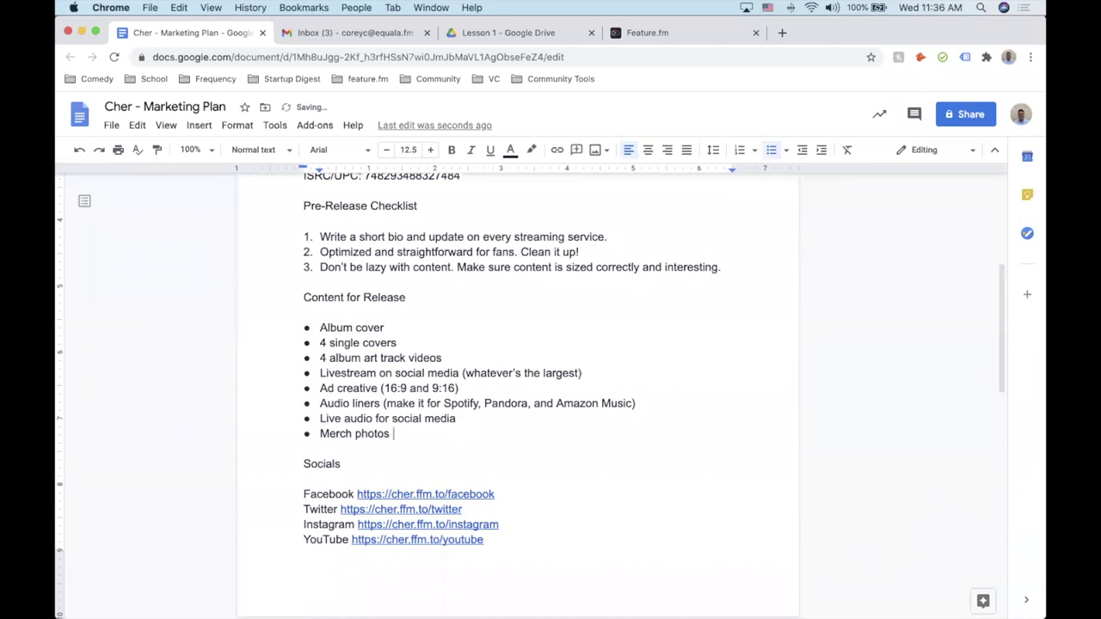
{"action": "scroll", "coordinate": [516, 387], "scroll_direction": "down", "scroll_amount": 10}
{"action": "scroll", "coordinate": [460, 442], "scroll_direction": "down", "scroll_amount": 5}
{"action": "left_click", "coordinate": [371, 344]}
{"action": "scroll", "coordinate": [526, 512], "scroll_direction": "up", "scroll_amount": 15}
{"action": "scroll", "coordinate": [526, 512], "scroll_direction": "down", "scroll_amount": 3}
{"action": "scroll", "coordinate": [526, 513], "scroll_direction": "up", "scroll_amount": 2}
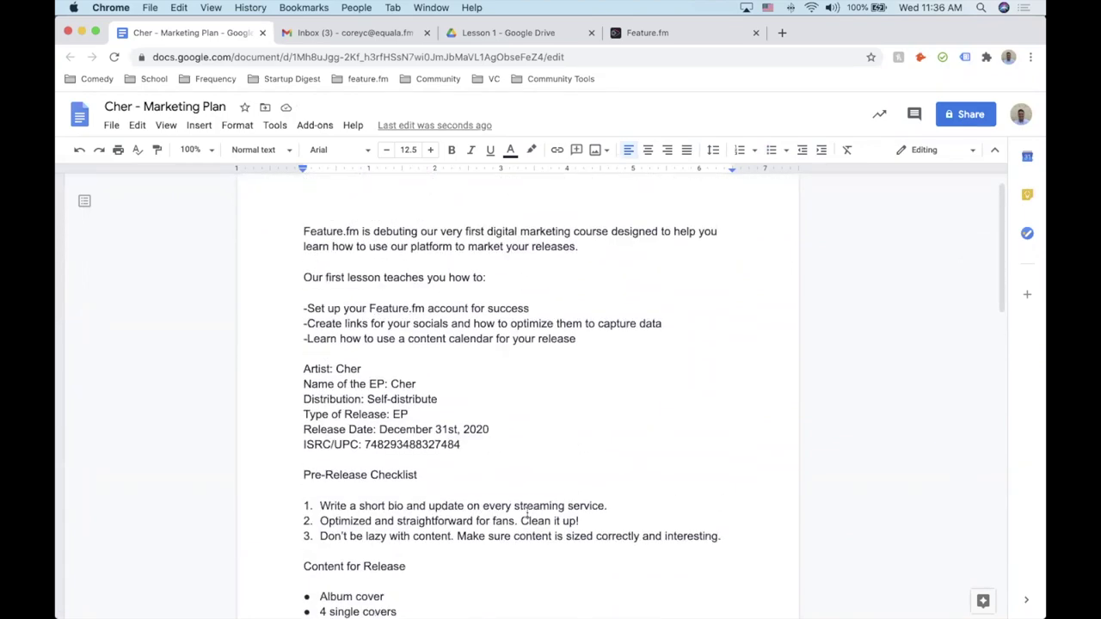
{"action": "scroll", "coordinate": [526, 512], "scroll_direction": "down", "scroll_amount": 15}
{"action": "scroll", "coordinate": [527, 512], "scroll_direction": "up", "scroll_amount": 4}
{"action": "scroll", "coordinate": [526, 512], "scroll_direction": "down", "scroll_amount": 1}
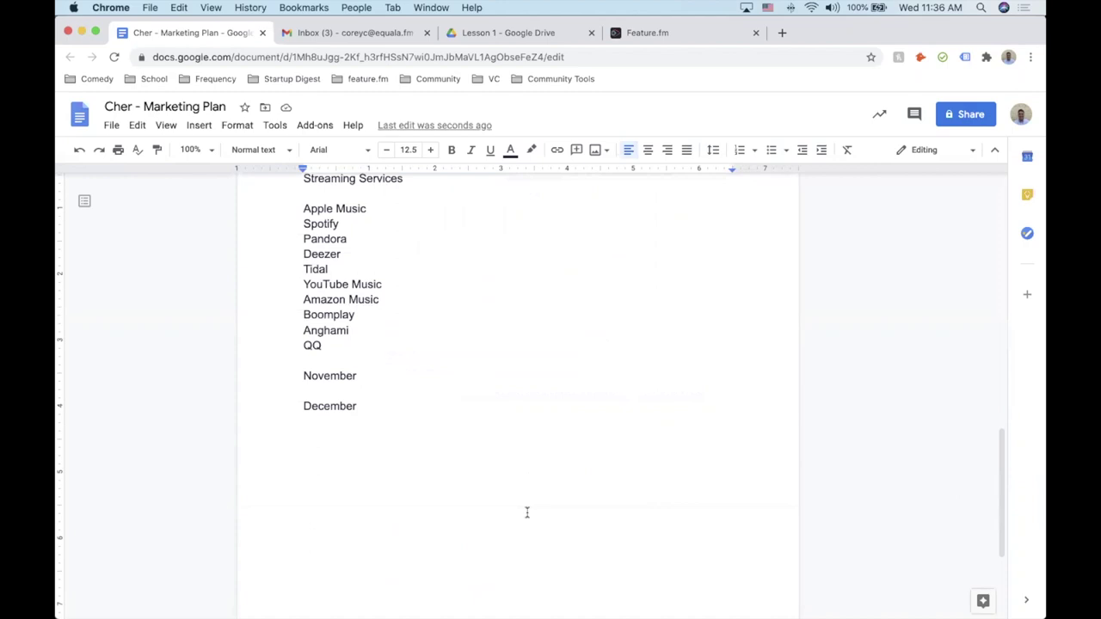
Bold the November and December headings.
{"action": "left_click_drag", "start_coordinate": [360, 376], "coordinate": [294, 378]}
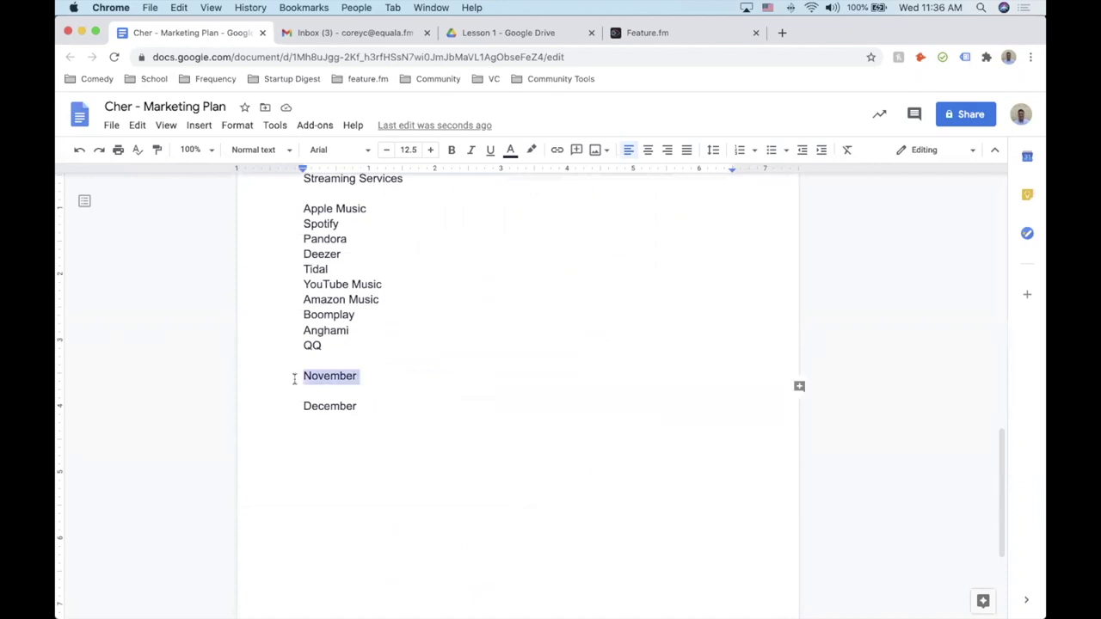
{"action": "left_click_drag", "start_coordinate": [366, 407], "coordinate": [301, 380]}
{"action": "key", "text": "super+b"}
Add '31st: Release is out worldwide' under December and a blank line under November.
{"action": "left_click", "coordinate": [360, 444]}
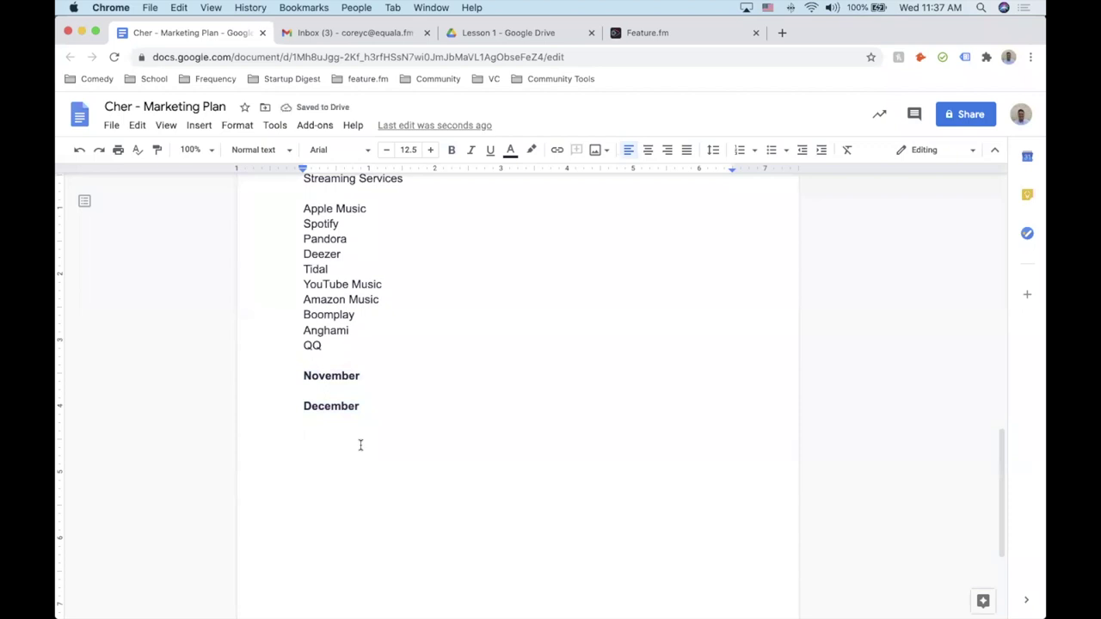
{"action": "type", "text": "31st: Release is out wordl"}
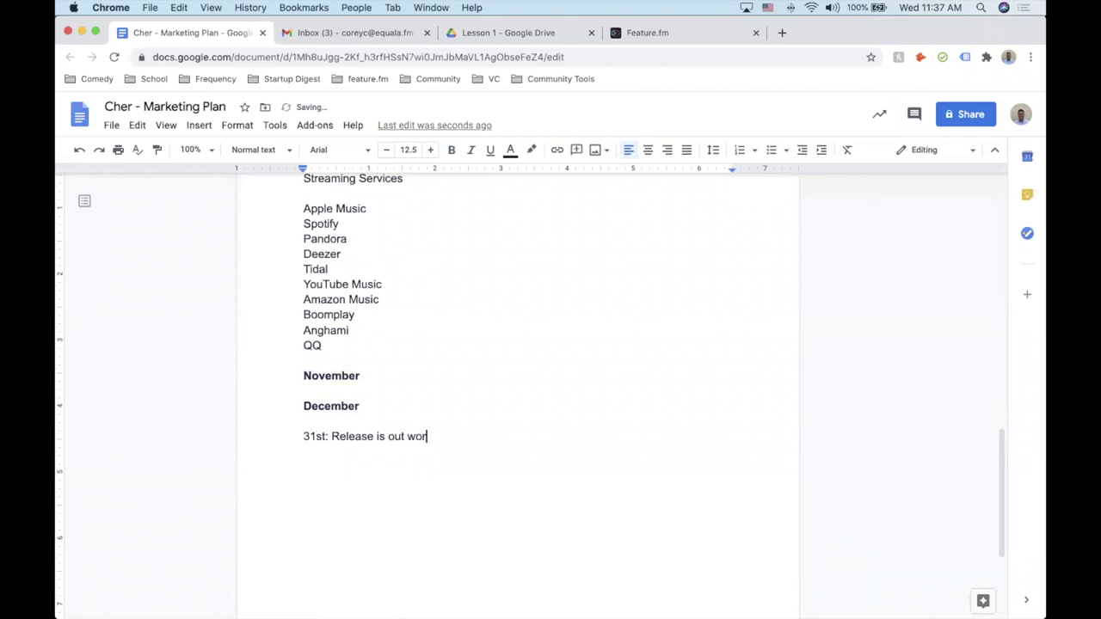
{"action": "key", "text": "BackSpace"}
{"action": "key", "text": "BackSpace"}
{"action": "type", "text": "ldwide"}
{"action": "left_click", "coordinate": [360, 387]}
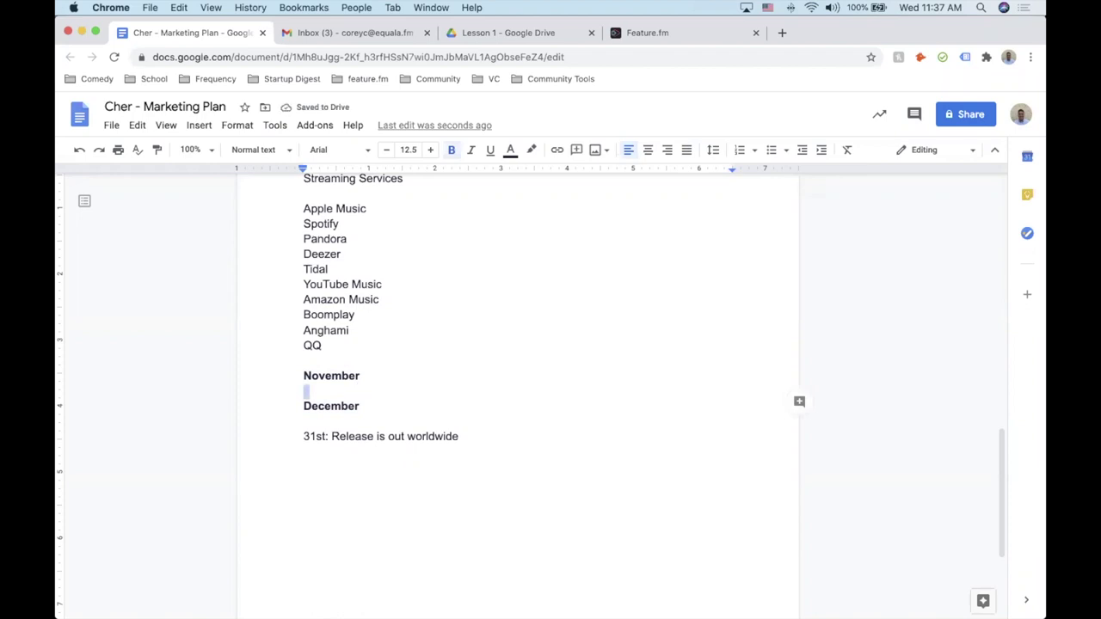
{"action": "key", "text": "Return"}
{"action": "key", "text": "Return"}
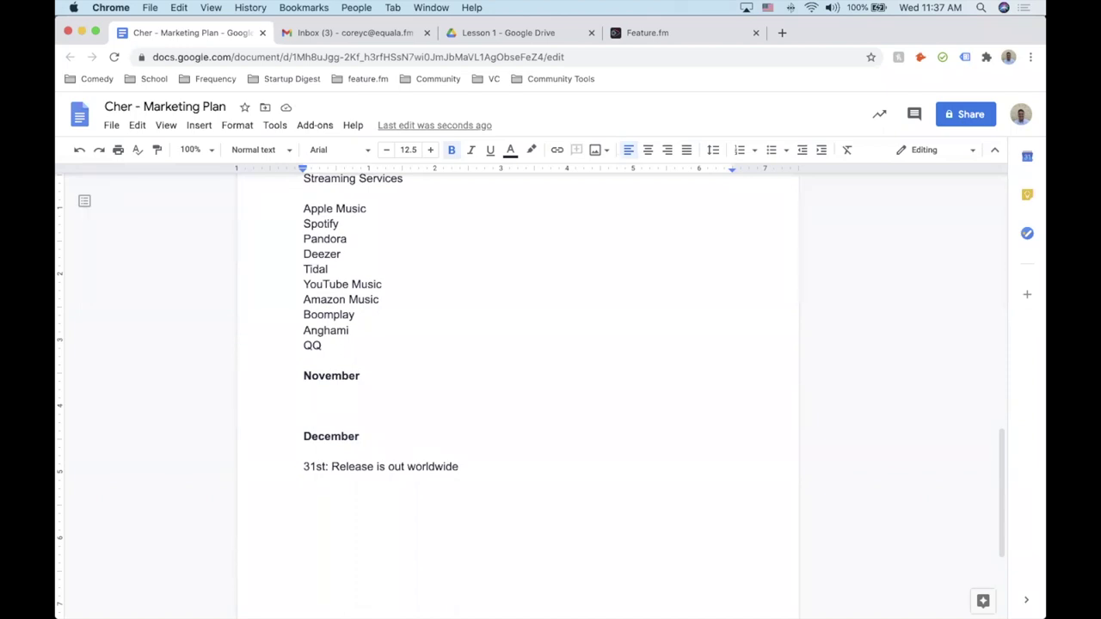
Add '13th: First single comes out from EP and we'll pre-save' under November with a bold date.
{"action": "type", "text": "13th:"}
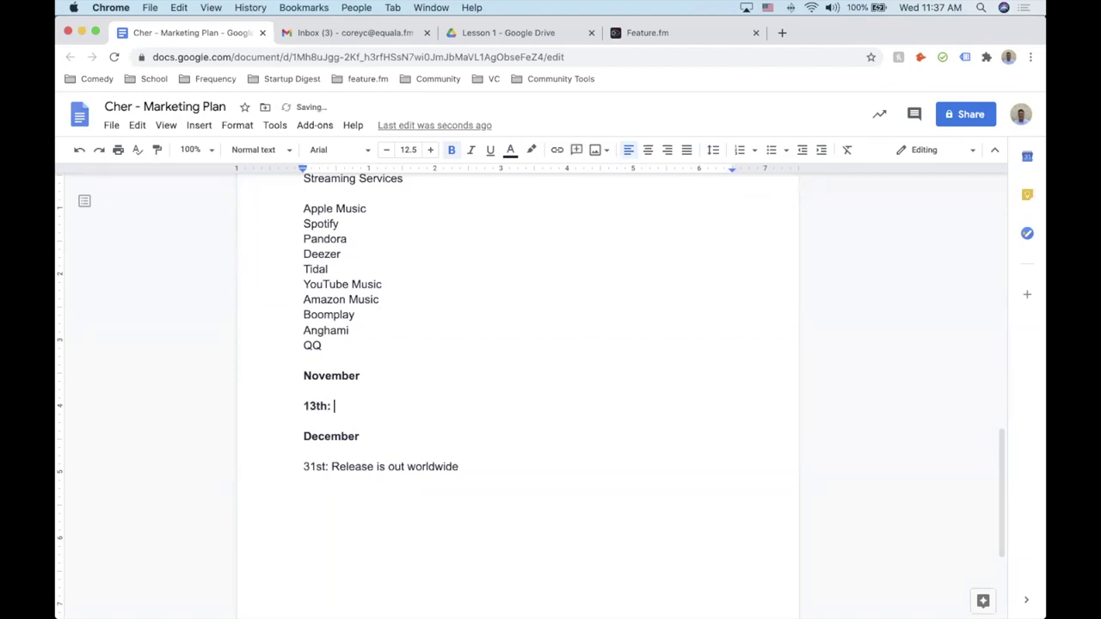
{"action": "key", "text": "super+b"}
{"action": "type", "text": "S"}
{"action": "key", "text": "BackSpace"}
{"action": "type", "text": "First single comes out form"}
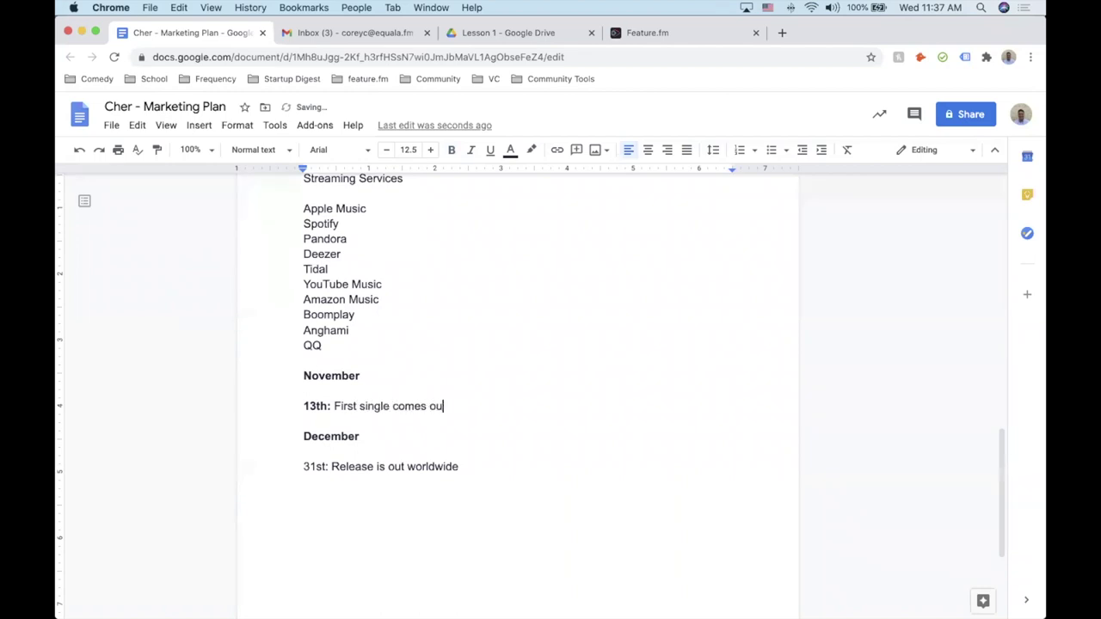
{"action": "key", "text": "BackSpace"}
{"action": "key", "text": "BackSpace"}
{"action": "key", "text": "BackSpace"}
{"action": "type", "text": "rom EP and we"}
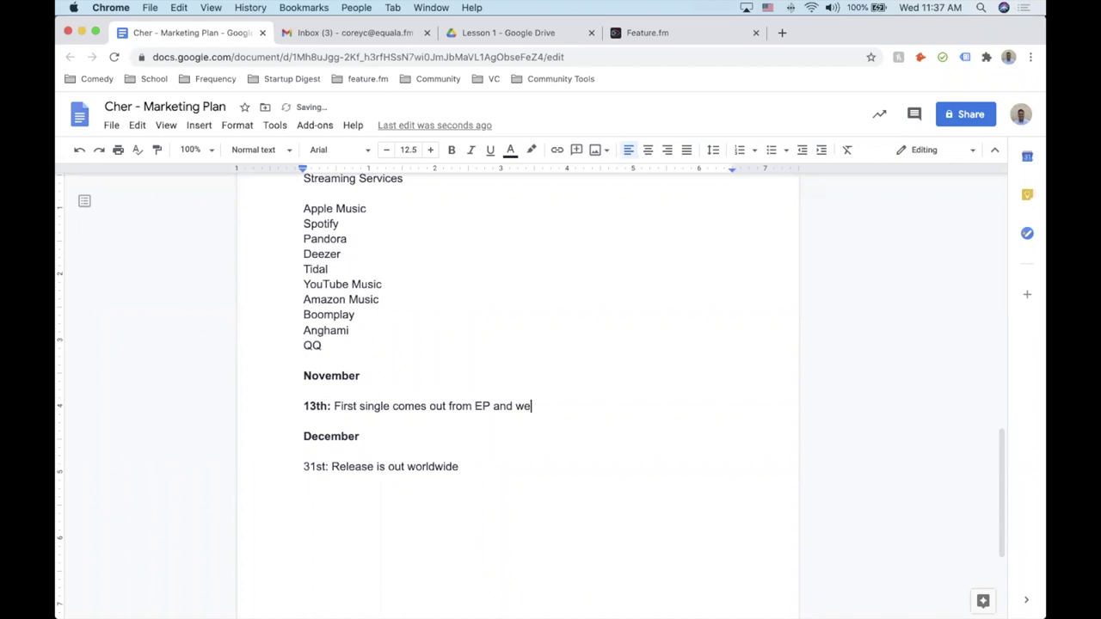
{"action": "type", "text": "'ll pre-save"}
Bold the '31st:' label and add empty lines under December above the 31st entry.
{"action": "left_click", "coordinate": [329, 466]}
{"action": "left_click", "coordinate": [297, 466], "text": "shift"}
{"action": "key", "text": "super+b"}
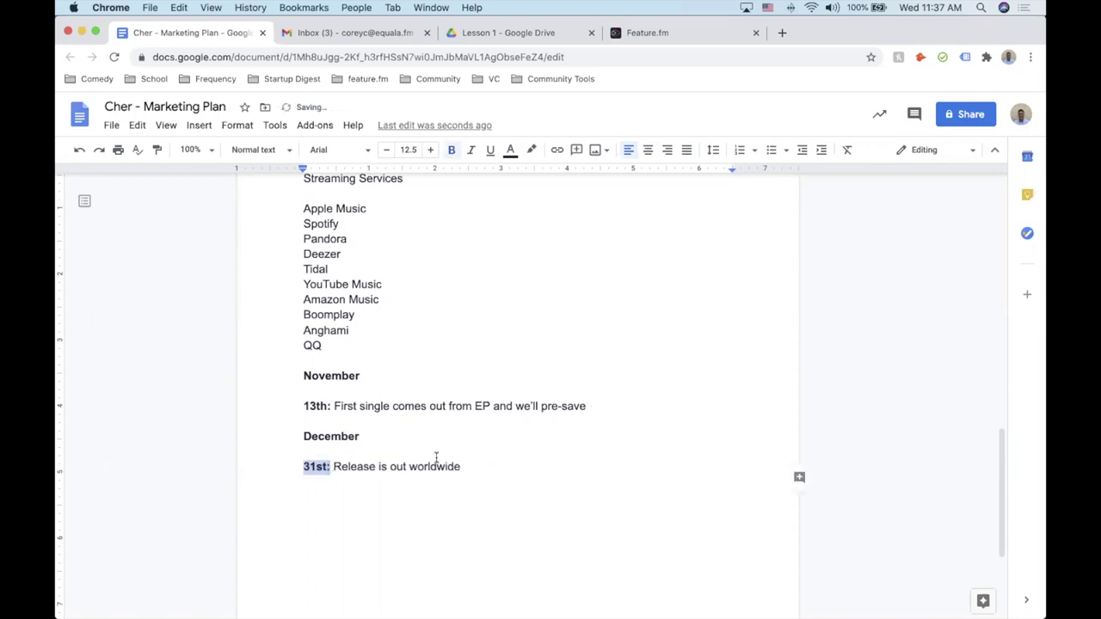
{"action": "left_click", "coordinate": [339, 467]}
{"action": "left_click", "coordinate": [463, 466]}
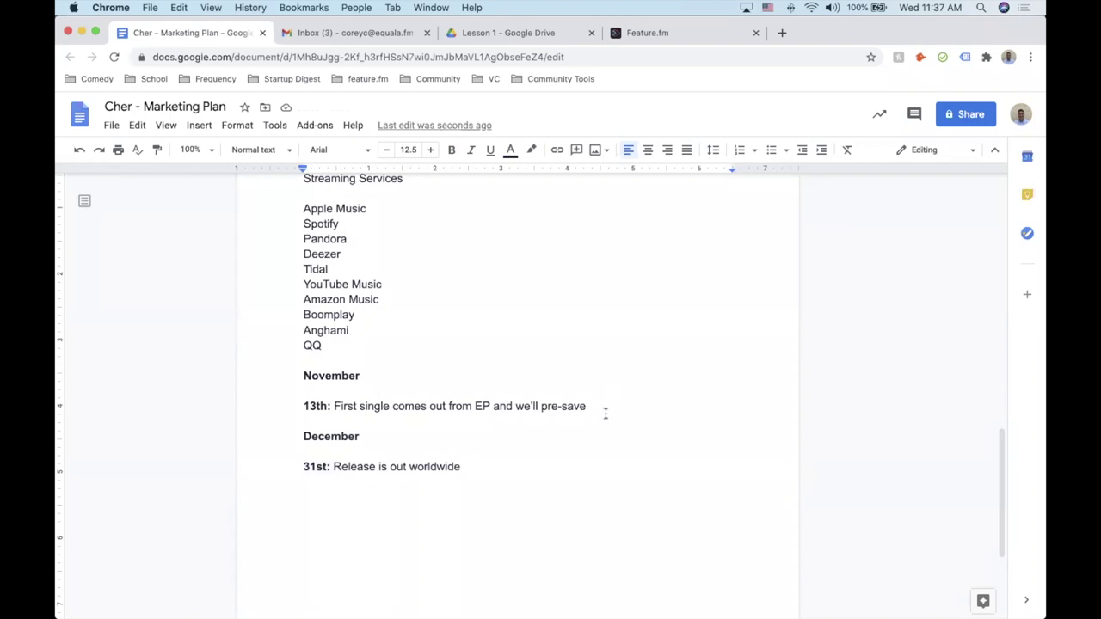
{"action": "left_click", "coordinate": [339, 445]}
{"action": "key", "text": "Return"}
{"action": "key", "text": "Up"}
{"action": "key", "text": "Return"}
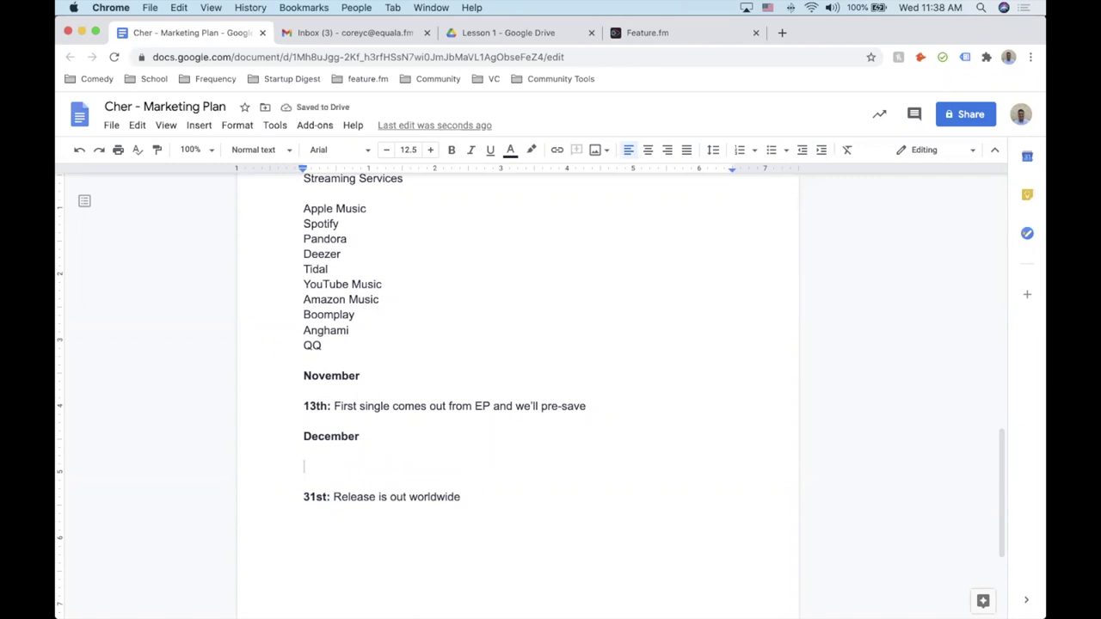
Add a December '6th: Second single comes out from EP' entry with a bold date.
{"action": "type", "text": "6th:"}
{"action": "key", "text": "super+shift+Left"}
{"action": "key", "text": "super+b"}
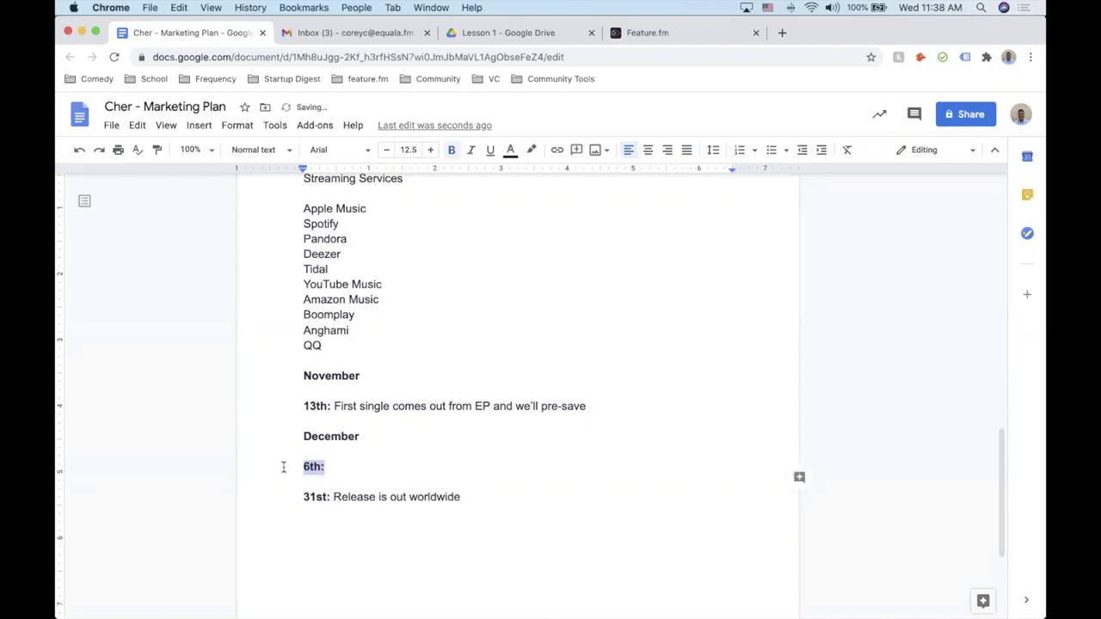
{"action": "left_click", "coordinate": [348, 466]}
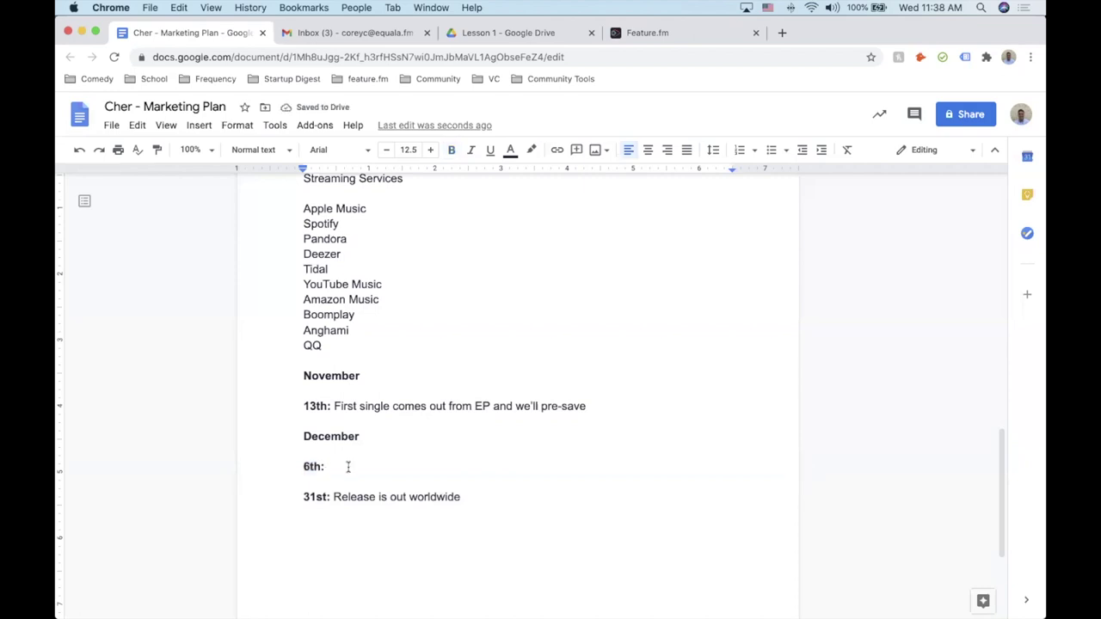
{"action": "key", "text": "super+b"}
{"action": "type", "text": "Second single comes out from EP"}
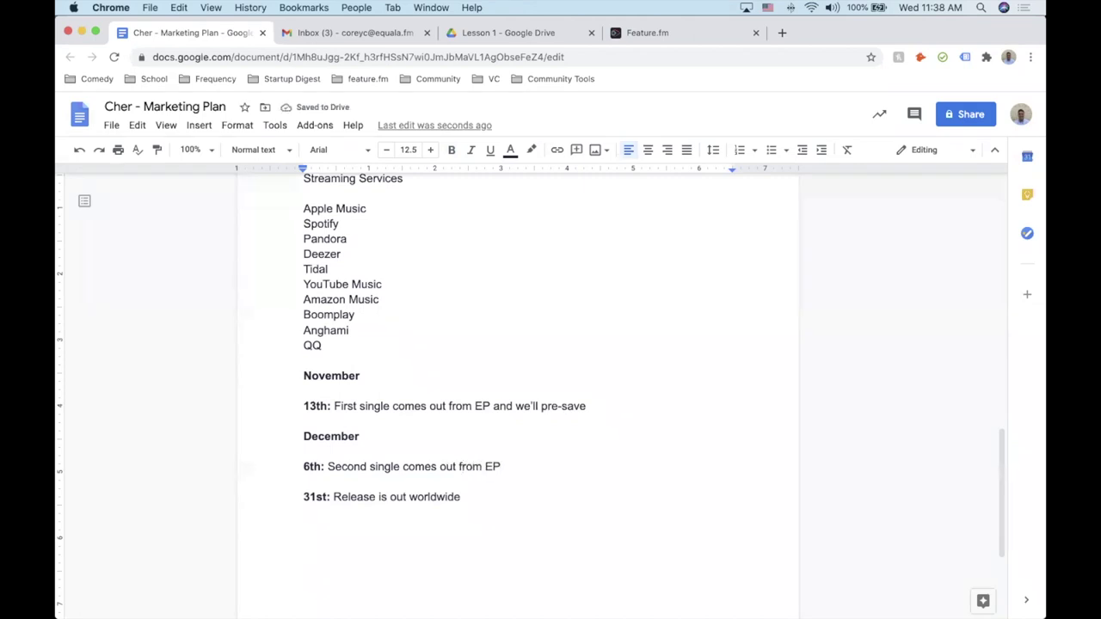
Remove 'we'll' from the 13th line and append '(and third single focus track to pitch DSPs)' to 31st.
{"action": "left_click_drag", "start_coordinate": [538, 409], "coordinate": [514, 411]}
{"action": "key", "text": "BackSpace"}
{"action": "key", "text": "BackSpace"}
{"action": "left_click", "coordinate": [514, 472]}
{"action": "scroll", "coordinate": [545, 545], "scroll_direction": "down", "scroll_amount": 2}
{"action": "left_click_drag", "start_coordinate": [462, 437], "coordinate": [481, 433]}
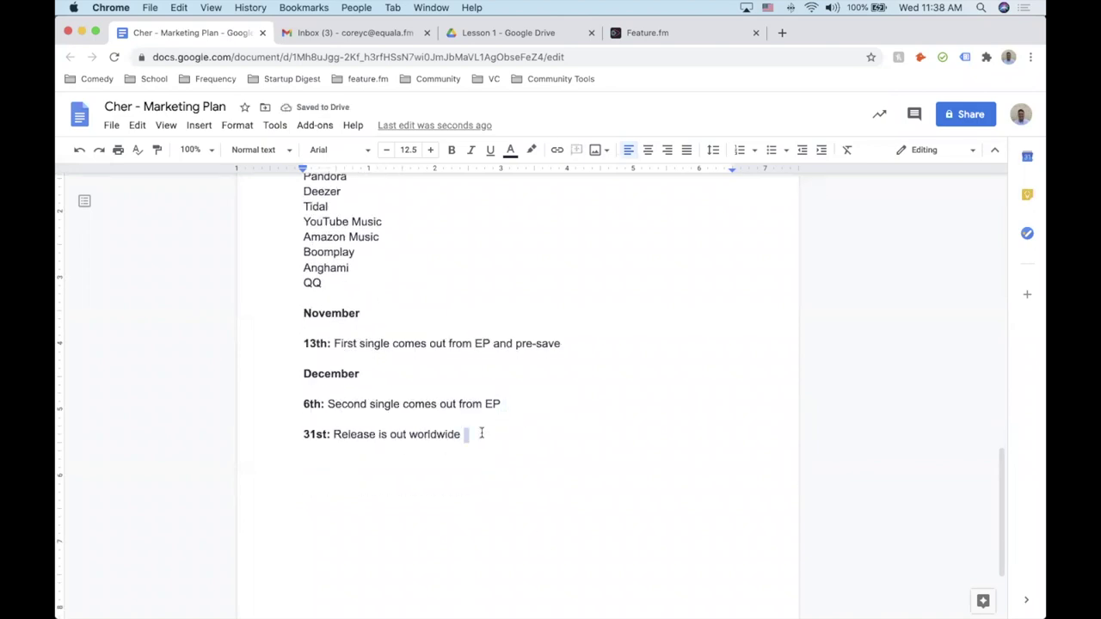
{"action": "type", "text": "(and third single "}
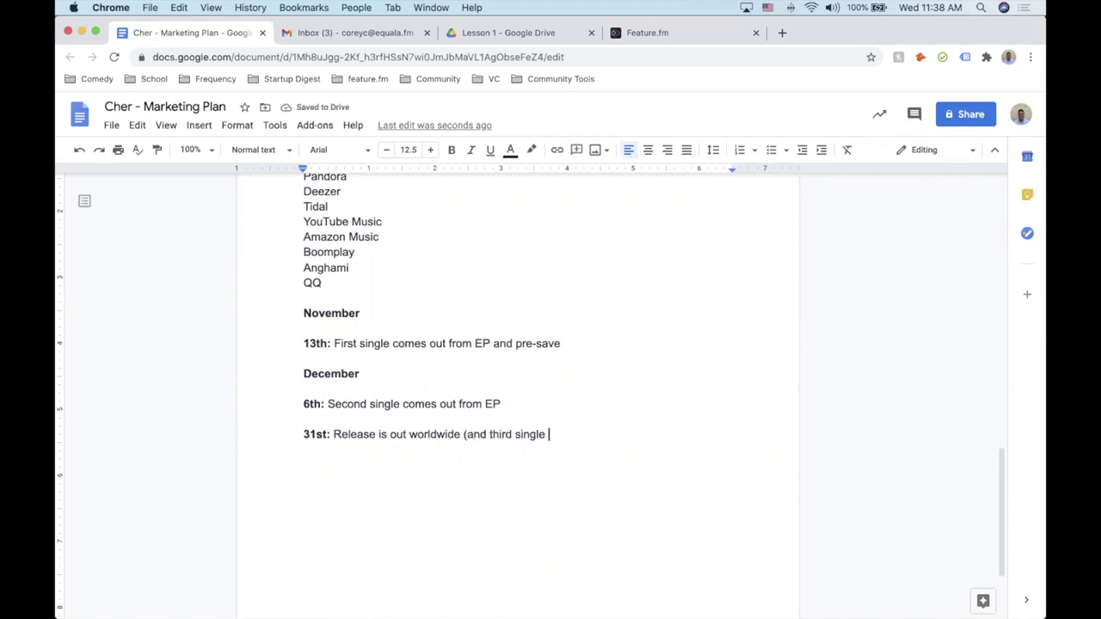
{"action": "type", "text": "focus track to pitch DSPs)"}
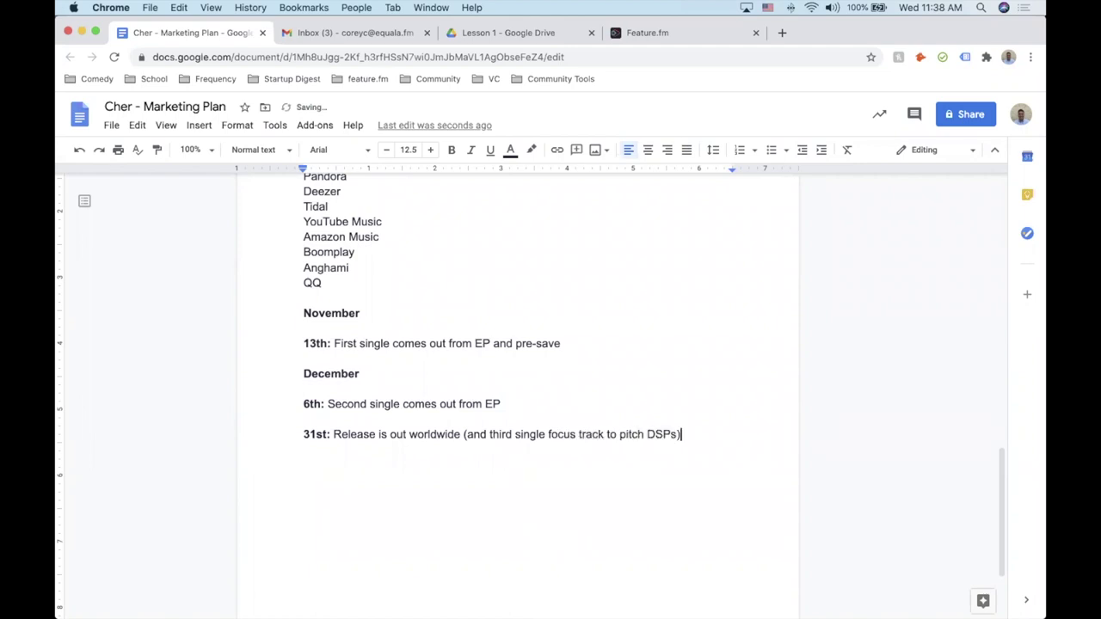
{"action": "scroll", "coordinate": [551, 387], "scroll_direction": "up", "scroll_amount": 1}
{"action": "scroll", "coordinate": [551, 387], "scroll_direction": "down", "scroll_amount": 1}
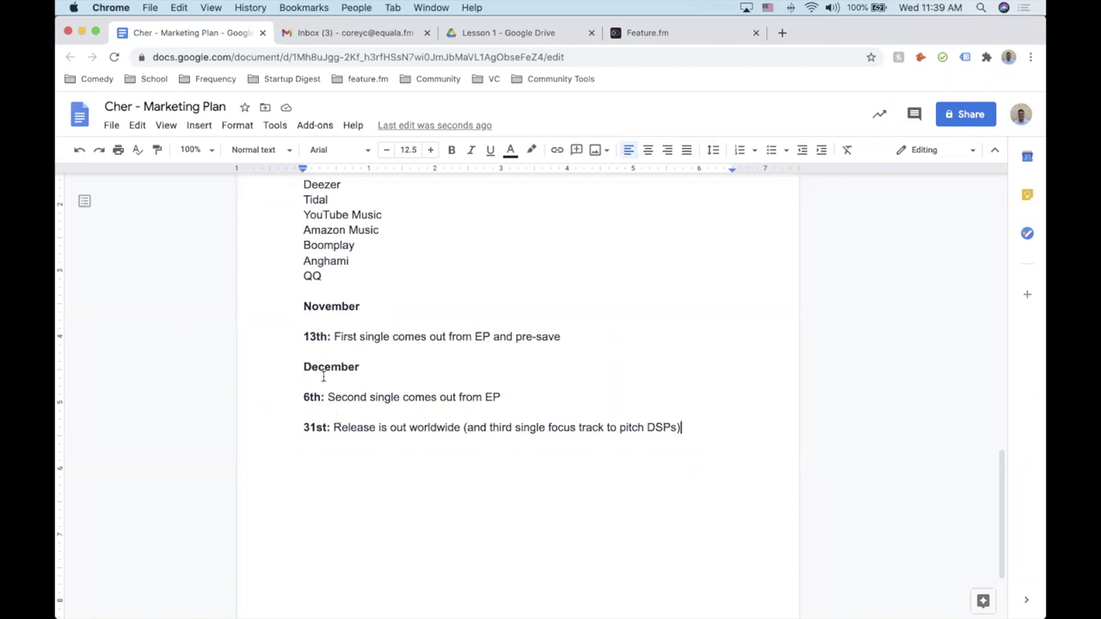
Add November '16th: ICYMI my new EP, Cher, is available now! [link to pre-save]' with a bold date.
{"action": "left_click", "coordinate": [577, 341]}
{"action": "key", "text": "Return"}
{"action": "key", "text": "Return"}
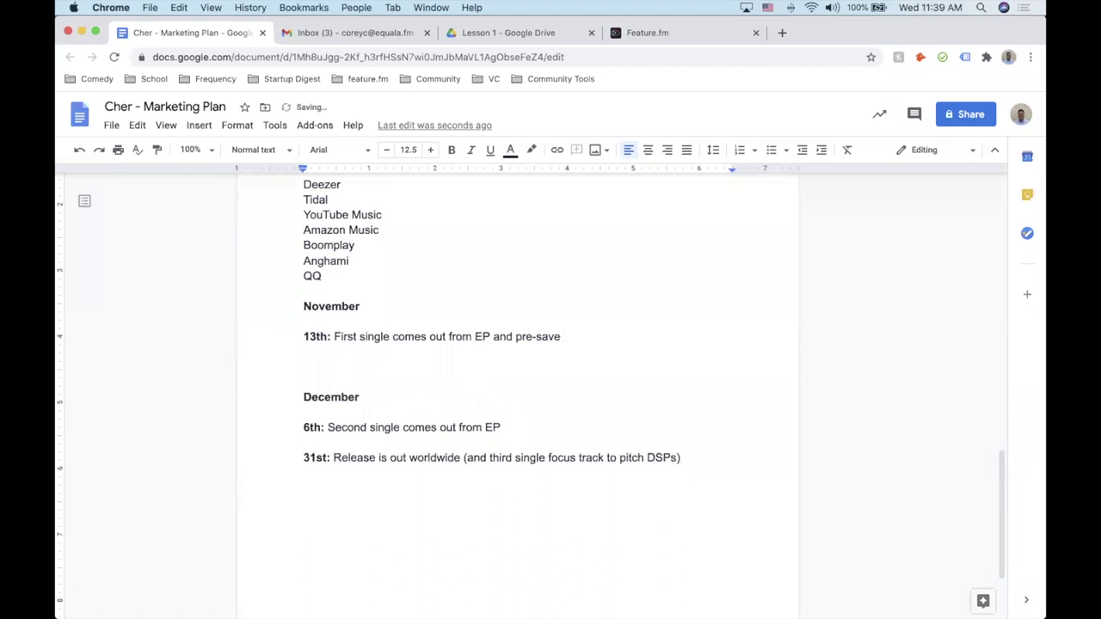
{"action": "type", "text": "16th: ICYMI my new EP, C"}
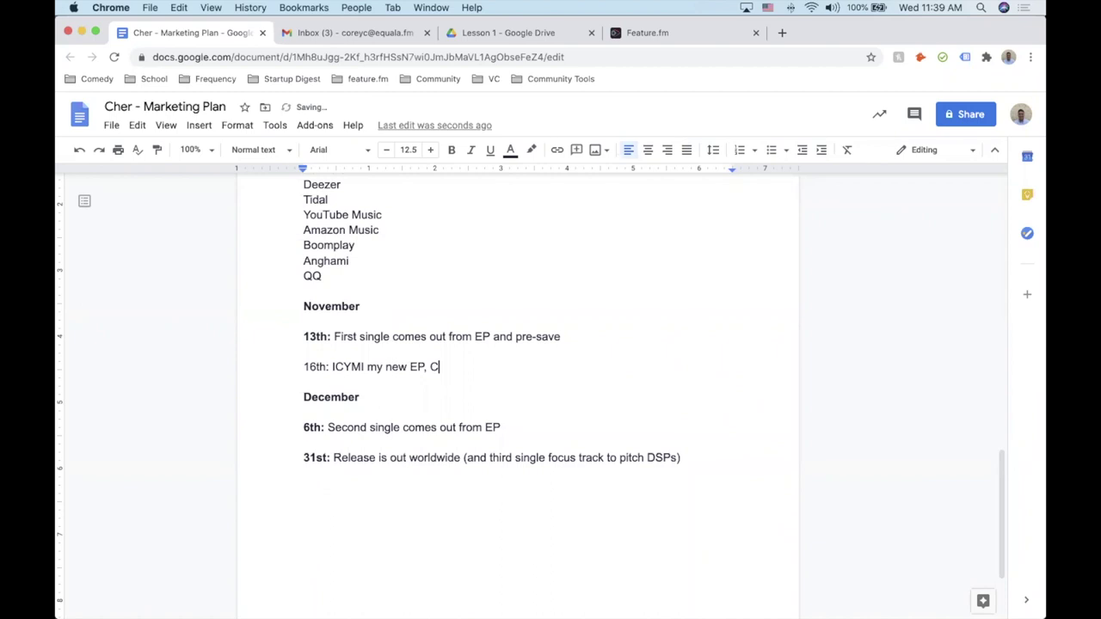
{"action": "type", "text": "her, is available now!"}
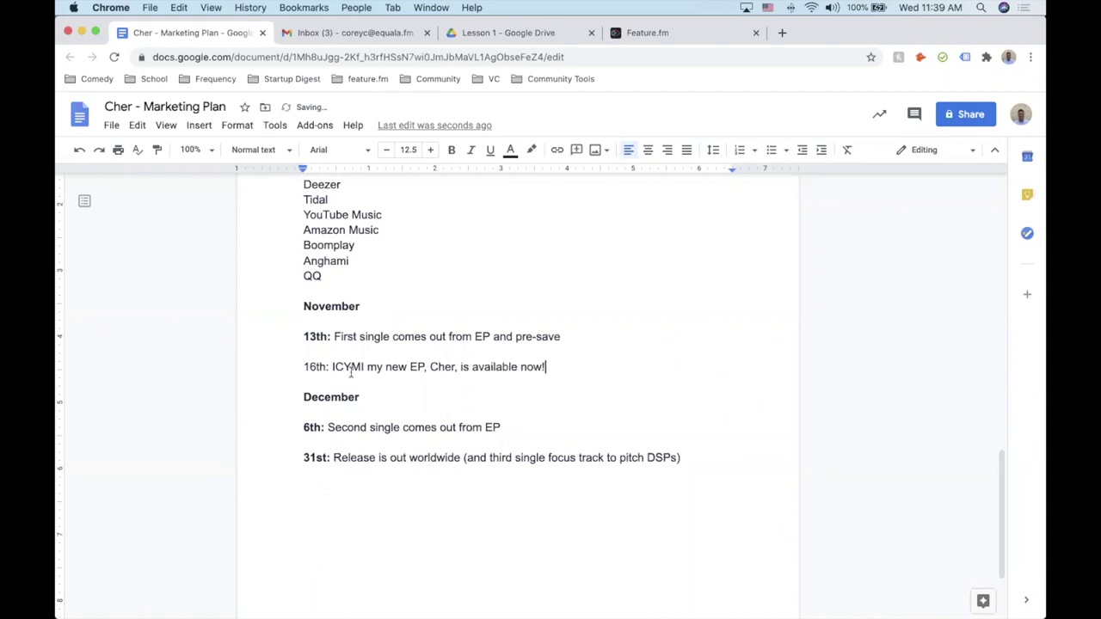
{"action": "left_click_drag", "start_coordinate": [331, 367], "coordinate": [295, 366]}
{"action": "key", "text": "super+b"}
{"action": "left_click", "coordinate": [574, 369]}
{"action": "type", "text": "["}
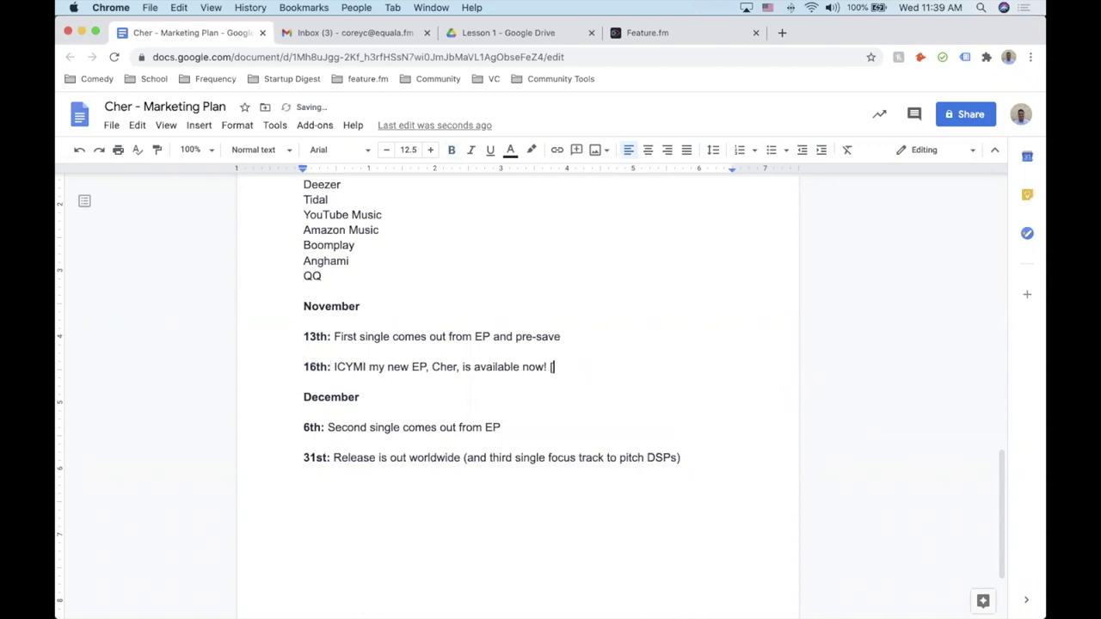
{"action": "type", "text": "link to pre-save]"}
{"action": "key", "text": "Return"}
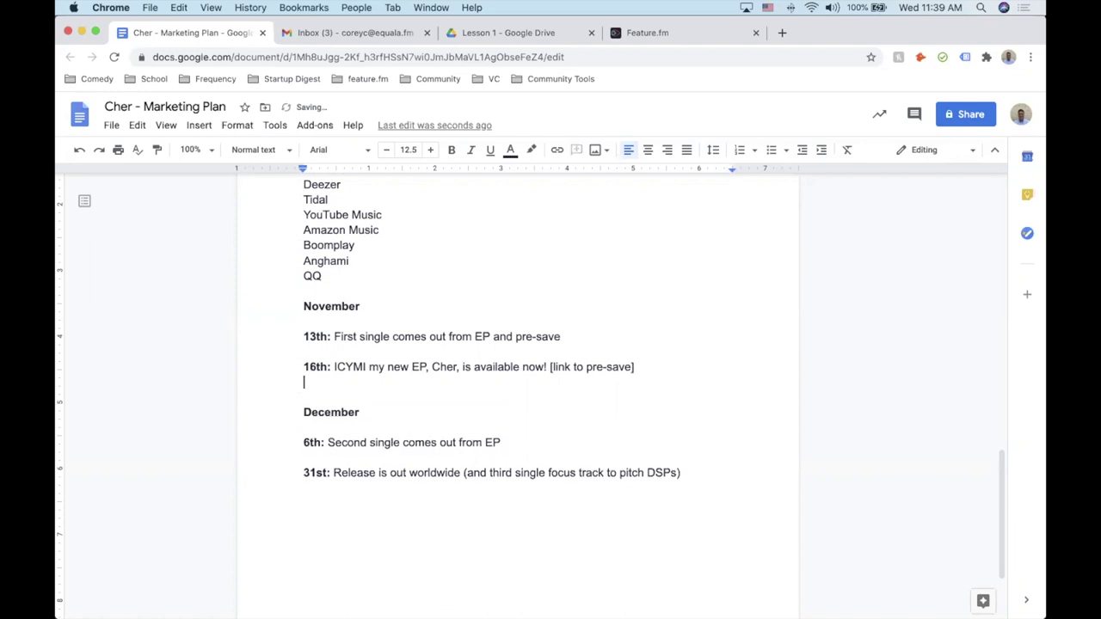
{"action": "key", "text": "Return"}
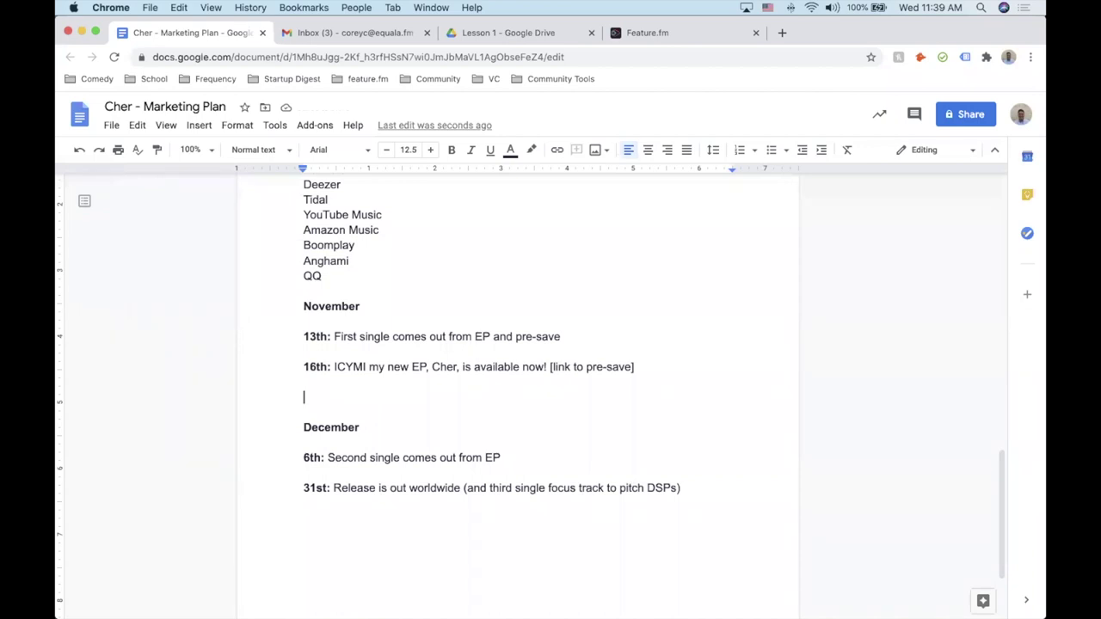
Add '20th: Action page on Feature.fm to save the playlist that we make' with a bold date.
{"action": "type", "text": "20th:"}
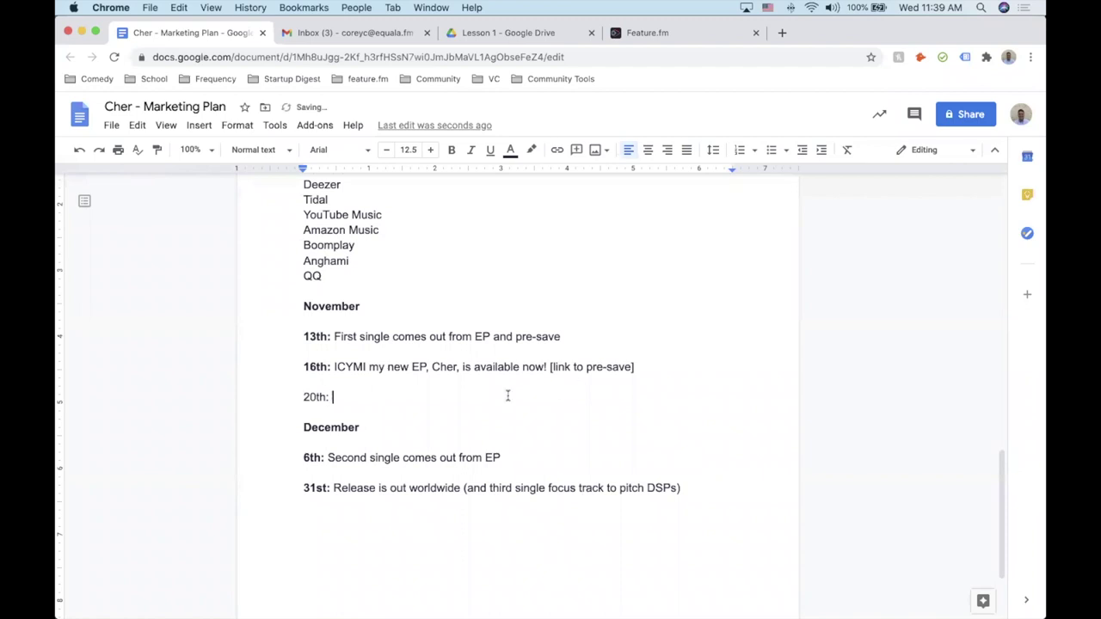
{"action": "key", "text": "BackSpace"}
{"action": "key", "text": "BackSpace"}
{"action": "left_click_drag", "start_coordinate": [329, 398], "coordinate": [286, 399]}
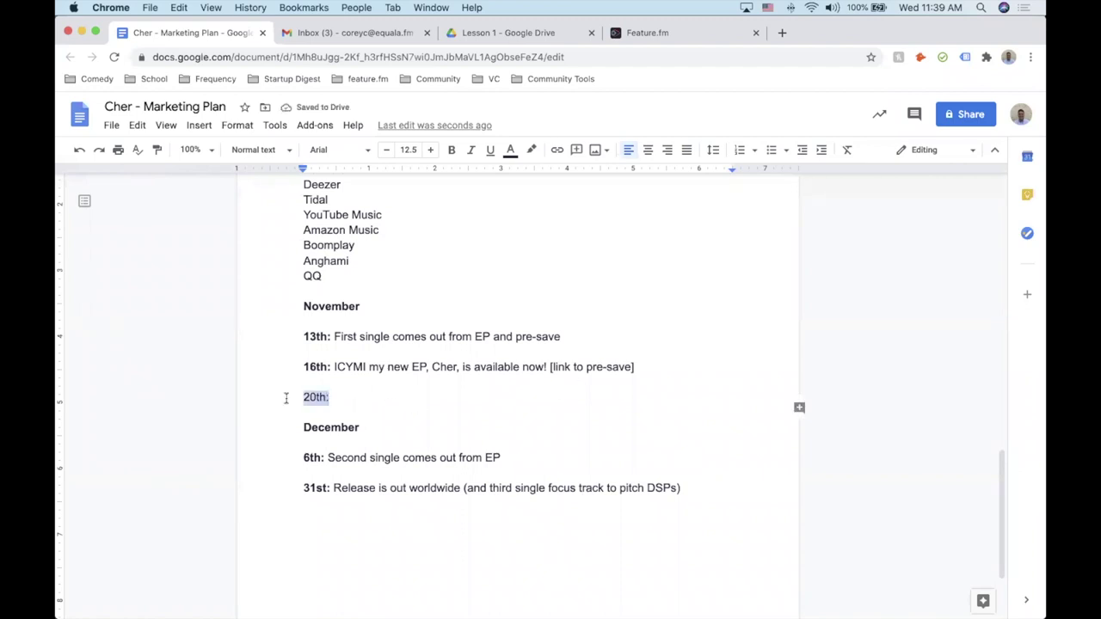
{"action": "key", "text": "super+b"}
{"action": "left_click", "coordinate": [343, 396]}
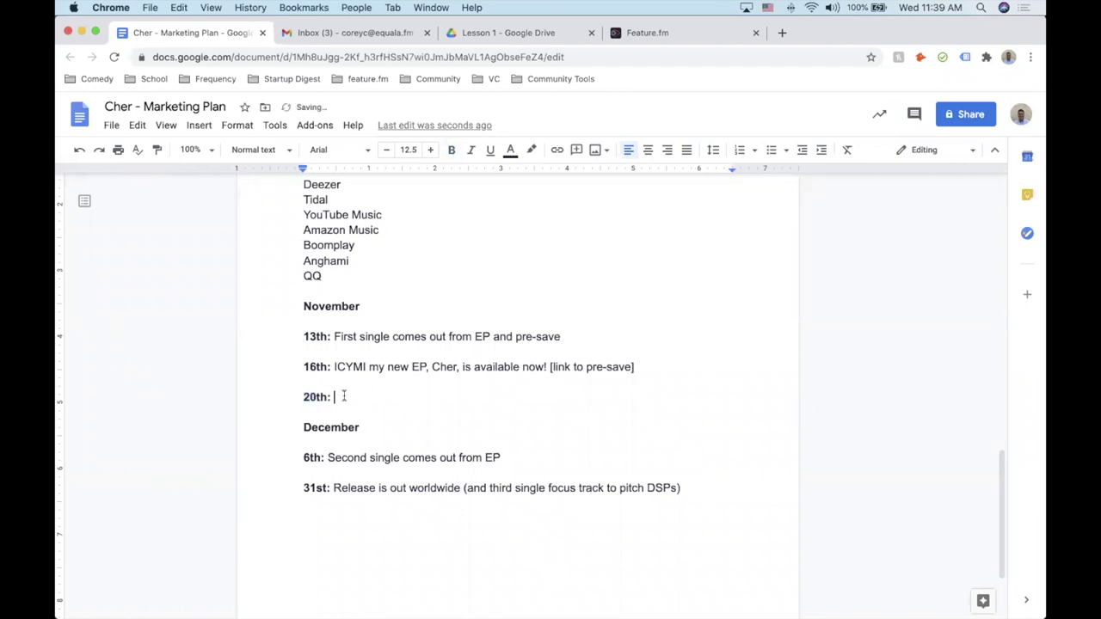
{"action": "type", "text": "Action page on Feaure"}
{"action": "key", "text": "BackSpace"}
{"action": "key", "text": "BackSpace"}
{"action": "key", "text": "BackSpace"}
{"action": "type", "text": "ture.fm to "}
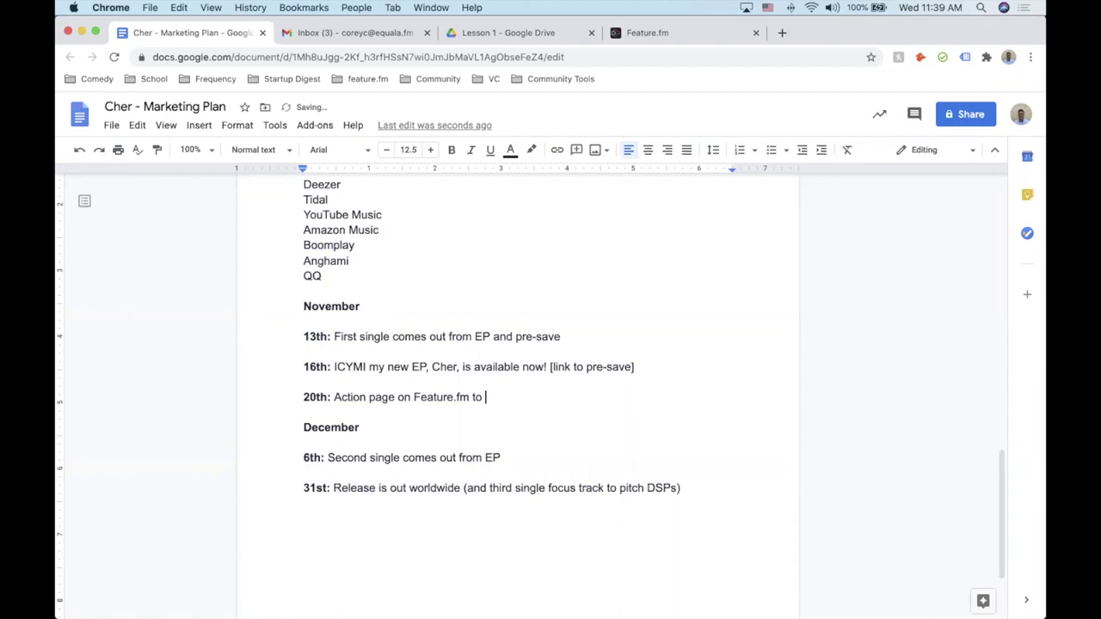
{"action": "type", "text": "pre-sa"}
{"action": "key", "text": "BackSpace"}
{"action": "key", "text": "BackSpace"}
{"action": "type", "text": "pre-save"}
{"action": "key", "text": "BackSpace"}
{"action": "key", "text": "BackSpace"}
{"action": "key", "text": "BackSpace"}
{"action": "key", "text": "BackSpace"}
{"action": "key", "text": "BackSpace"}
{"action": "key", "text": "BackSpace"}
{"action": "key", "text": "BackSpace"}
{"action": "key", "text": "BackSpace"}
{"action": "key", "text": "BackSpace"}
{"action": "type", "text": "save the playlist that we ma"}
{"action": "key", "text": "BackSpace"}
{"action": "key", "text": "BackSpace"}
{"action": "key", "text": "BackSpace"}
{"action": "type", "text": "make"}
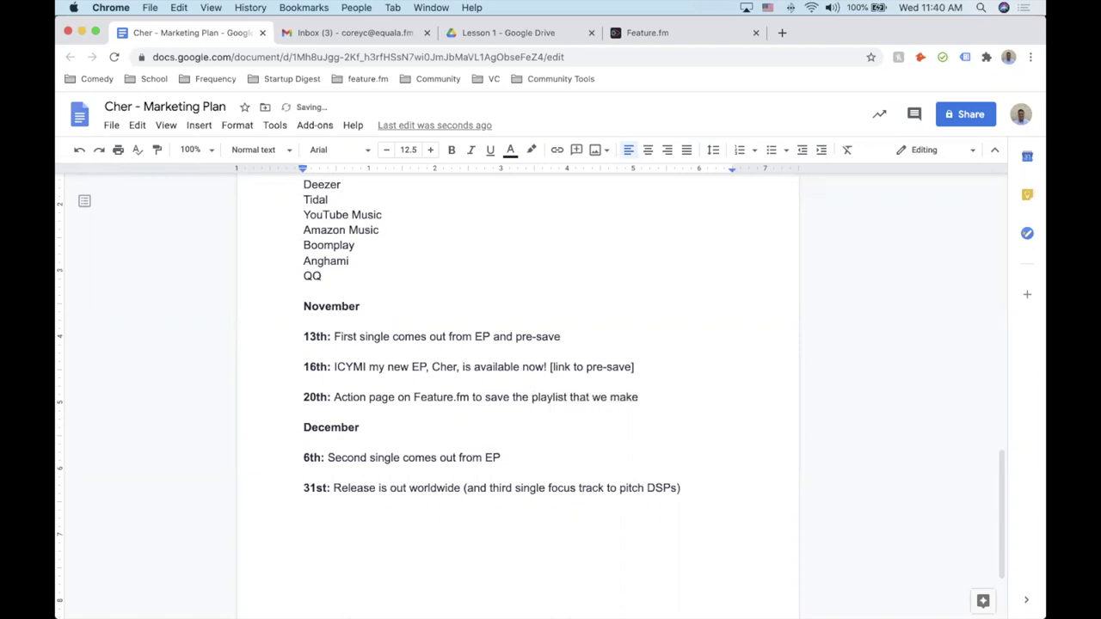
{"action": "key", "text": "Return"}
Add a bold-dated November '27th: Release music video for first single' entry.
{"action": "type", "text": "24th:"}
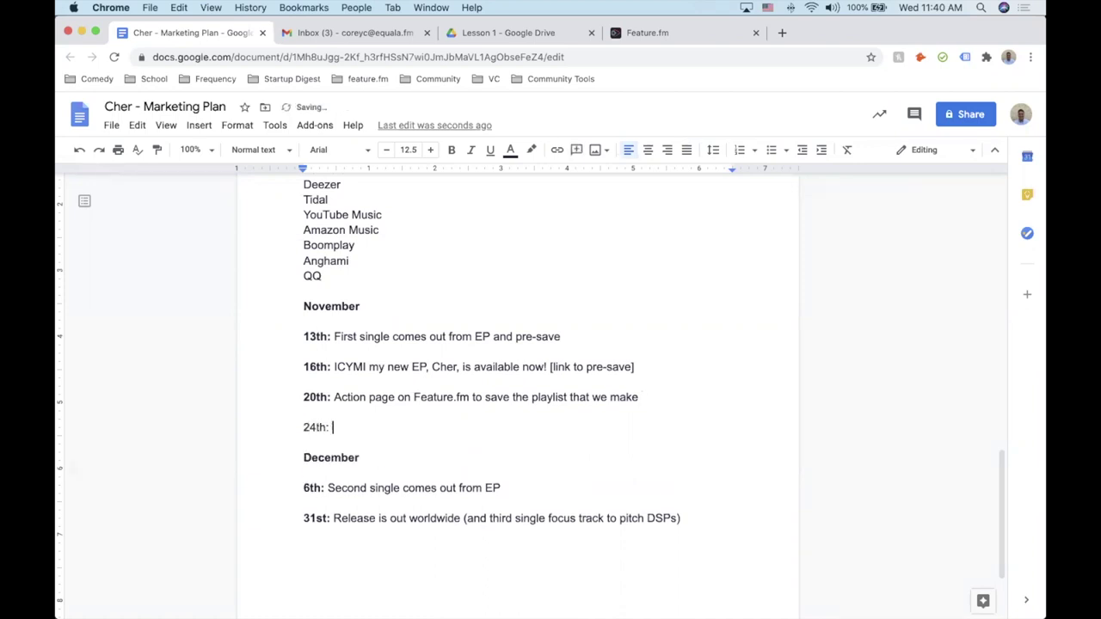
{"action": "left_click_drag", "start_coordinate": [329, 428], "coordinate": [303, 427]}
{"action": "key", "text": "super+b"}
{"action": "left_click", "coordinate": [310, 428]}
{"action": "key", "text": "Delete"}
{"action": "type", "text": "7"}
{"action": "left_click", "coordinate": [337, 427]}
{"action": "type", "text": "Release music "}
{"action": "type", "text": "video for"}
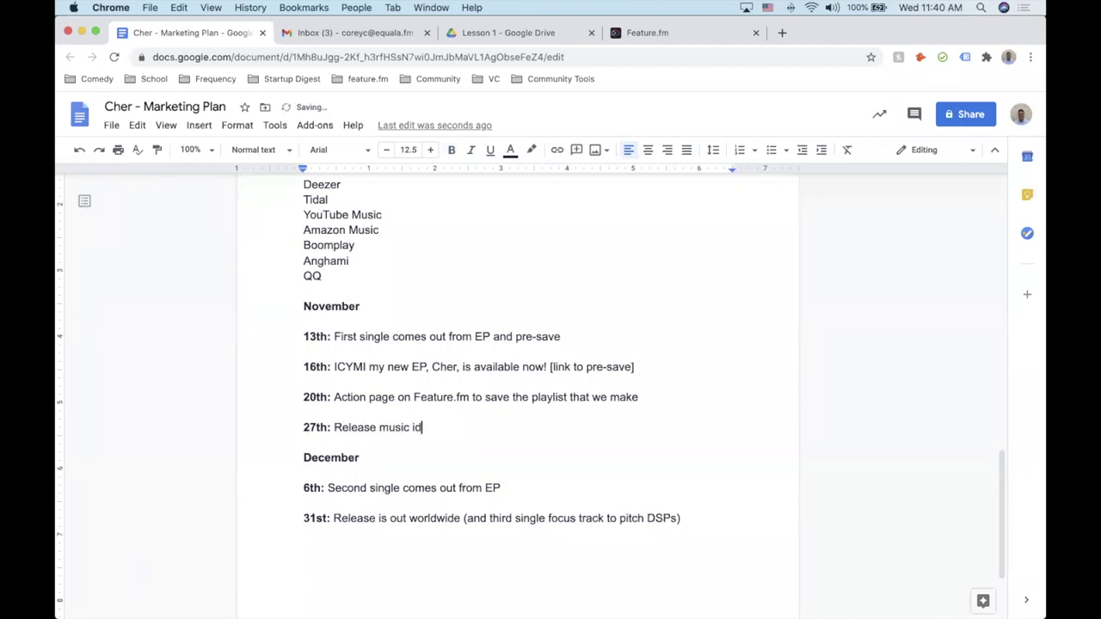
{"action": "type", "text": " first single"}
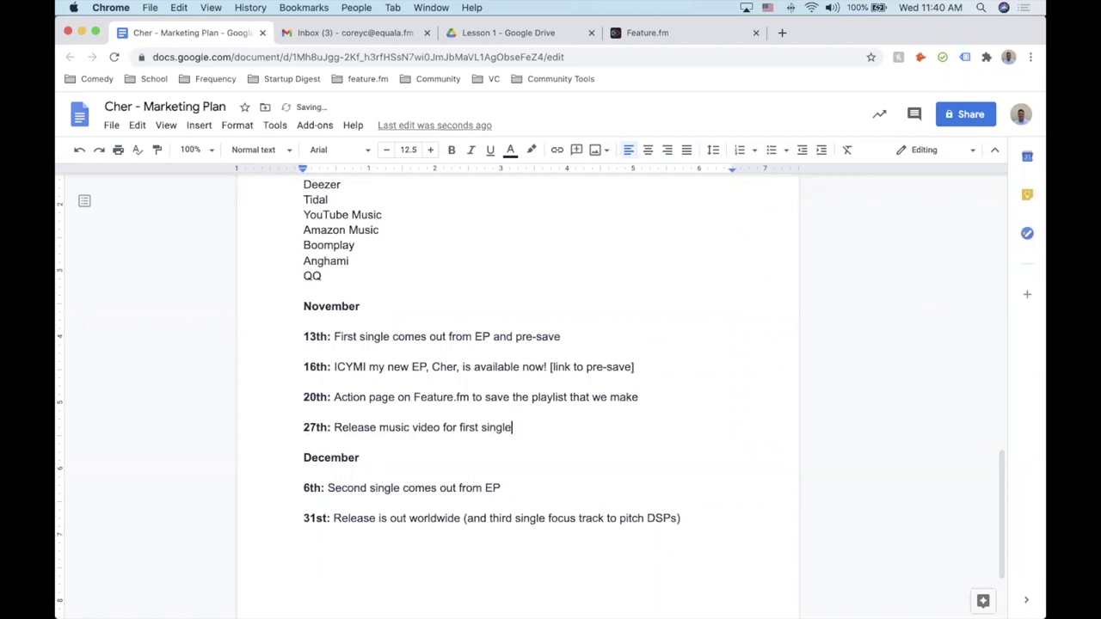
Add December '20th: Release music video for second single' after the 6th entry, bolding the date.
{"action": "scroll", "coordinate": [425, 500], "scroll_direction": "down", "scroll_amount": 2}
{"action": "left_click", "coordinate": [523, 413]}
{"action": "key", "text": "Return"}
{"action": "key", "text": "Return"}
{"action": "type", "text": "20"}
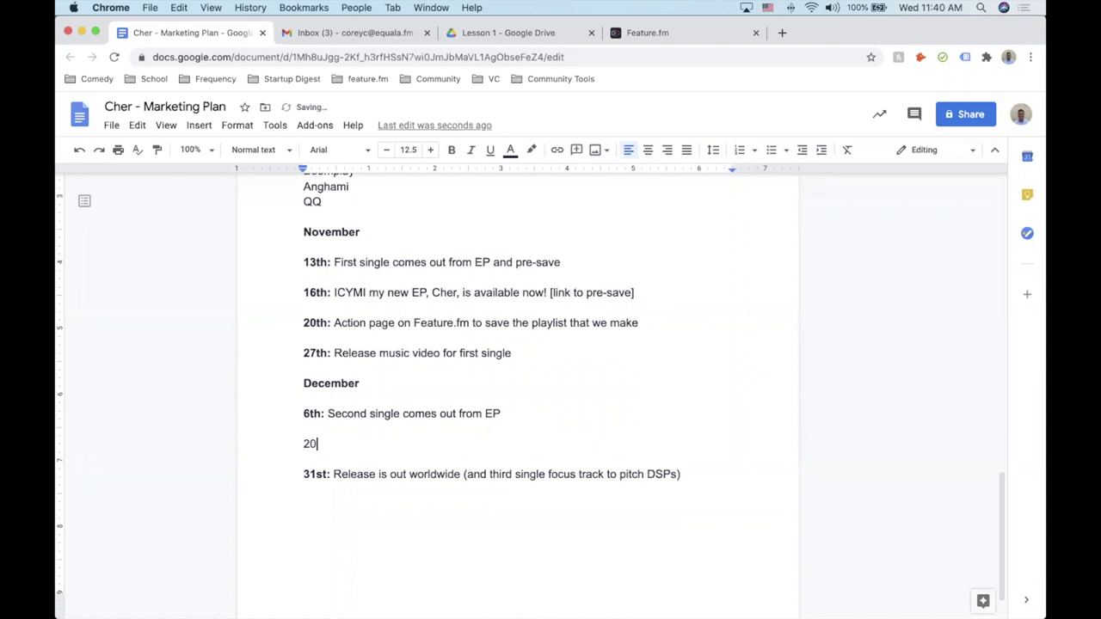
{"action": "type", "text": "th: Release music video for second single"}
{"action": "left_click", "coordinate": [327, 444]}
{"action": "left_click_drag", "start_coordinate": [323, 444], "coordinate": [292, 445]}
{"action": "key", "text": "ctrl+b"}
{"action": "left_click", "coordinate": [400, 445]}
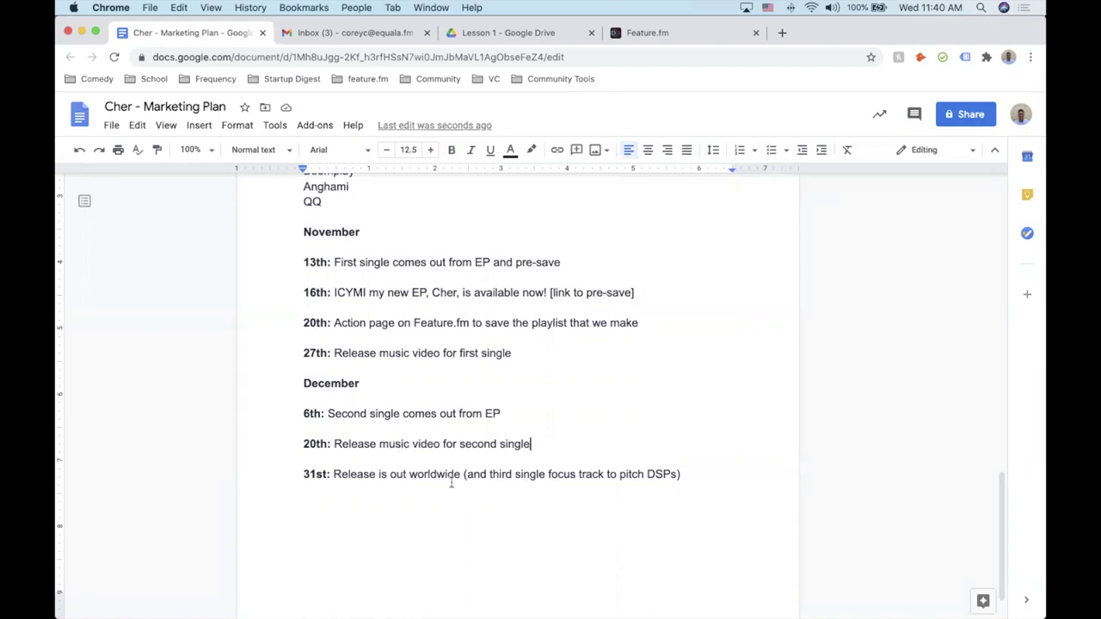
{"action": "scroll", "coordinate": [579, 507], "scroll_direction": "up", "scroll_amount": 1}
{"action": "scroll", "coordinate": [579, 506], "scroll_direction": "up", "scroll_amount": 2}
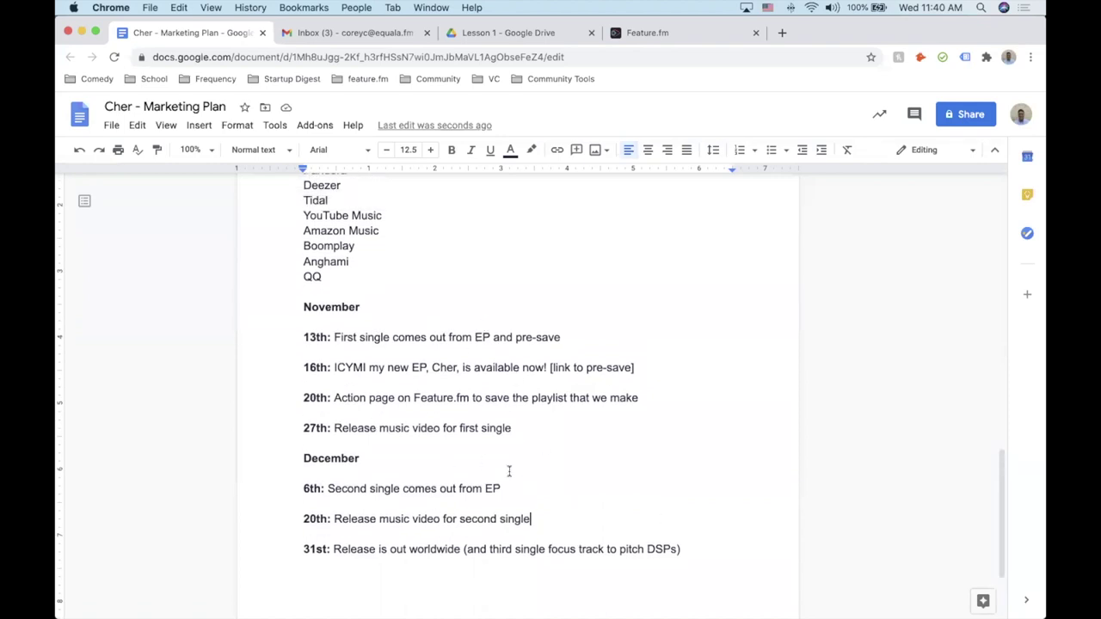
{"action": "scroll", "coordinate": [569, 563], "scroll_direction": "down", "scroll_amount": 2}
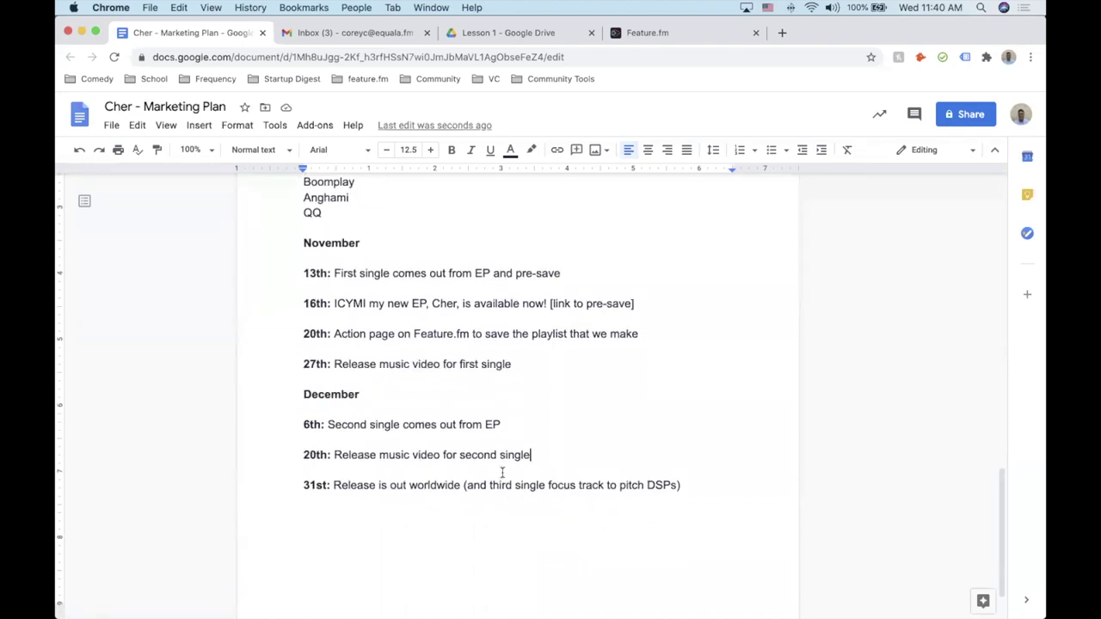
Add December '14th: Action page on Feature.fm to save a second playlist that we make' with bold date.
{"action": "left_click", "coordinate": [504, 425]}
{"action": "key", "text": "Return"}
{"action": "key", "text": "Return"}
{"action": "type", "text": "14"}
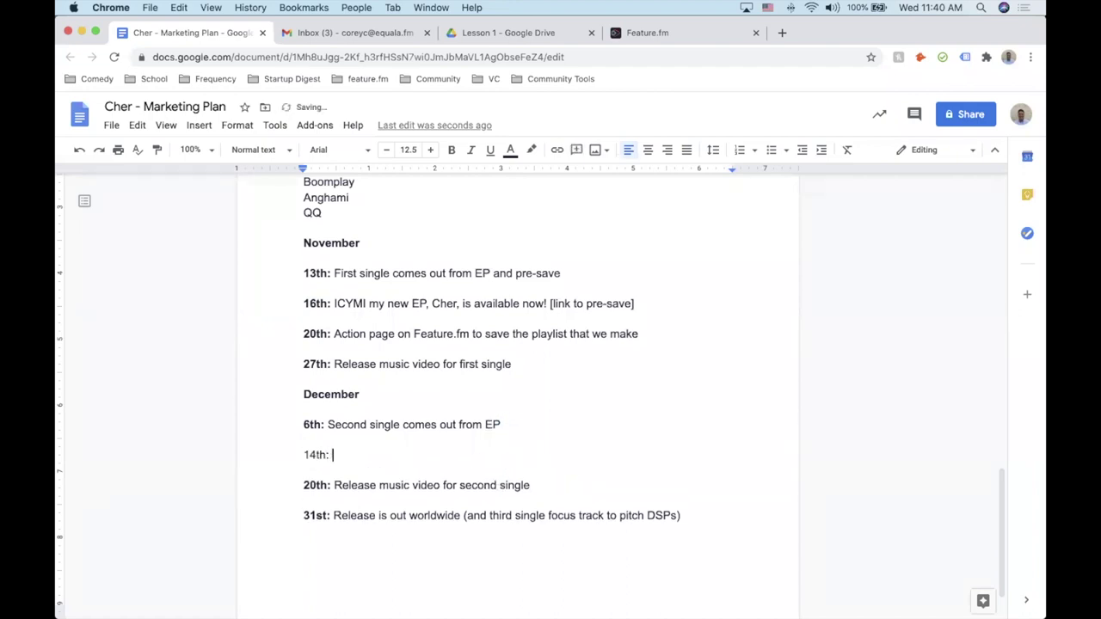
{"action": "type", "text": "th: Action page on Fat"}
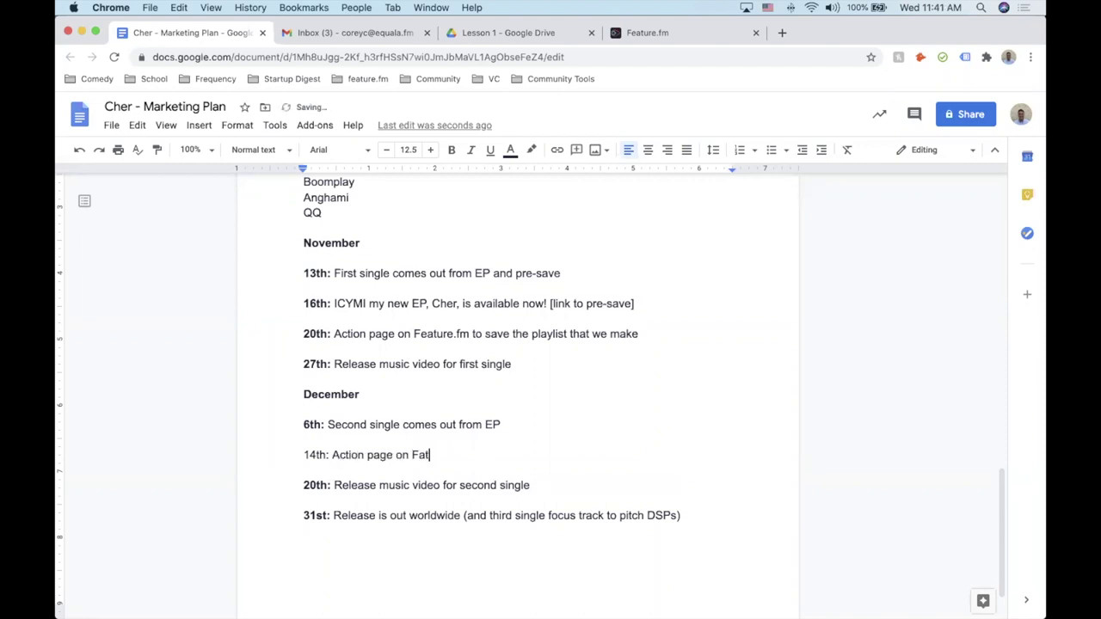
{"action": "key", "text": "BackSpace"}
{"action": "key", "text": "BackSpace"}
{"action": "type", "text": "eature.fm to save a second p"}
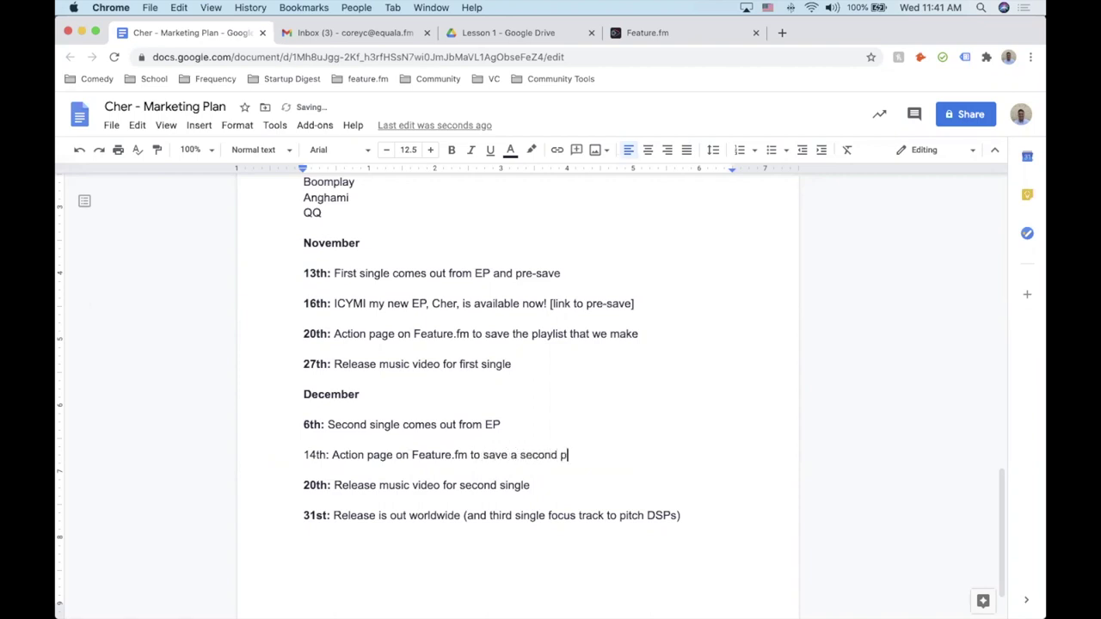
{"action": "type", "text": "laylist that we make"}
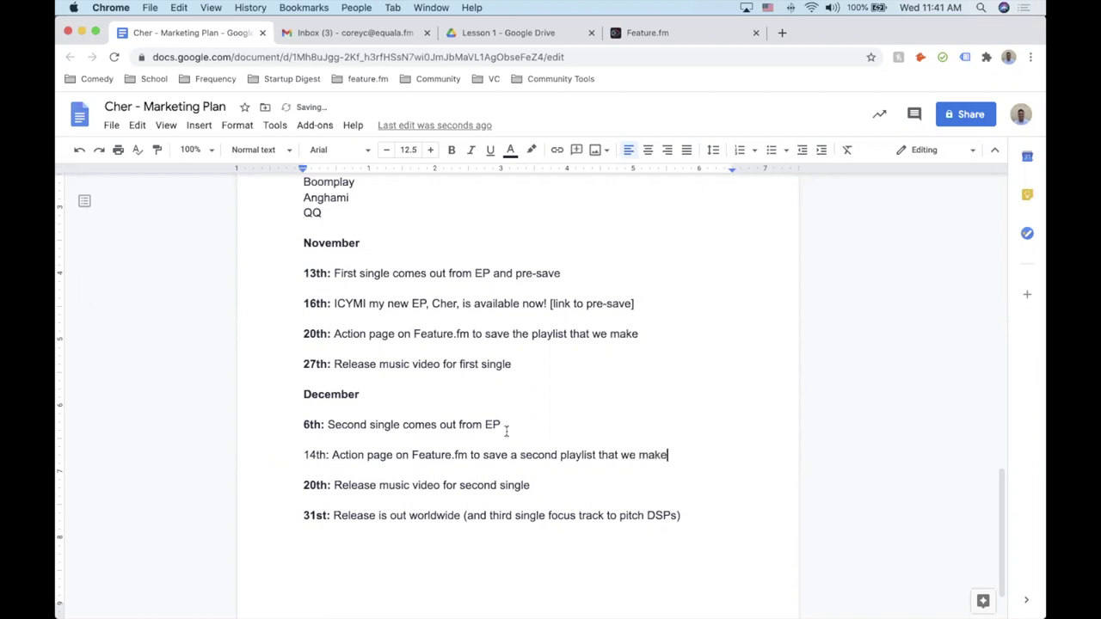
{"action": "left_click_drag", "start_coordinate": [335, 453], "coordinate": [297, 456]}
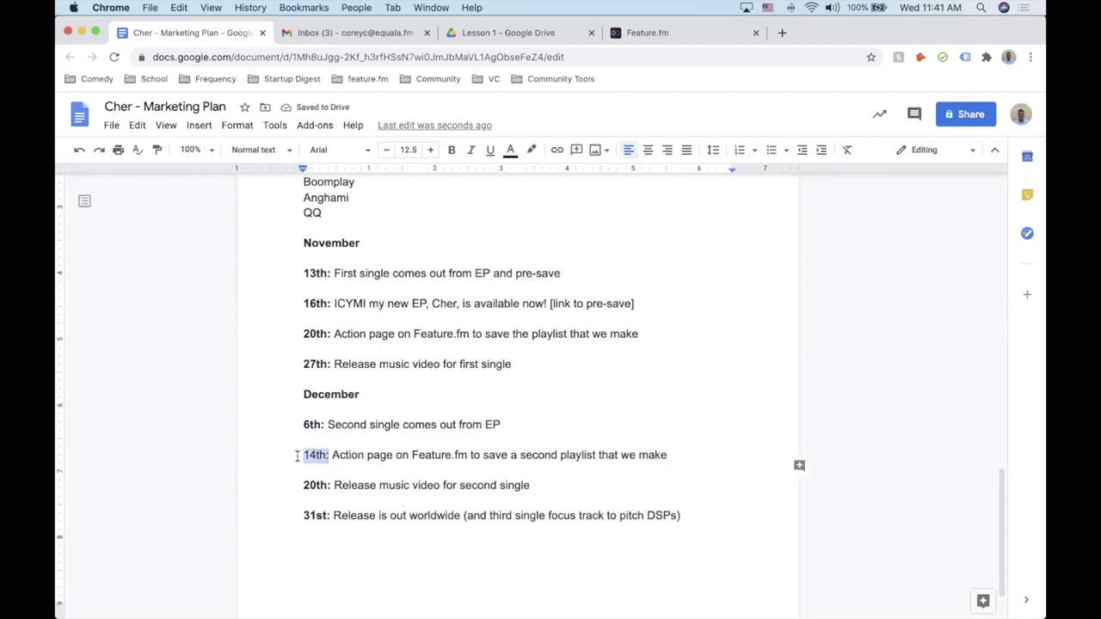
{"action": "key", "text": "super+b"}
{"action": "left_click", "coordinate": [649, 325]}
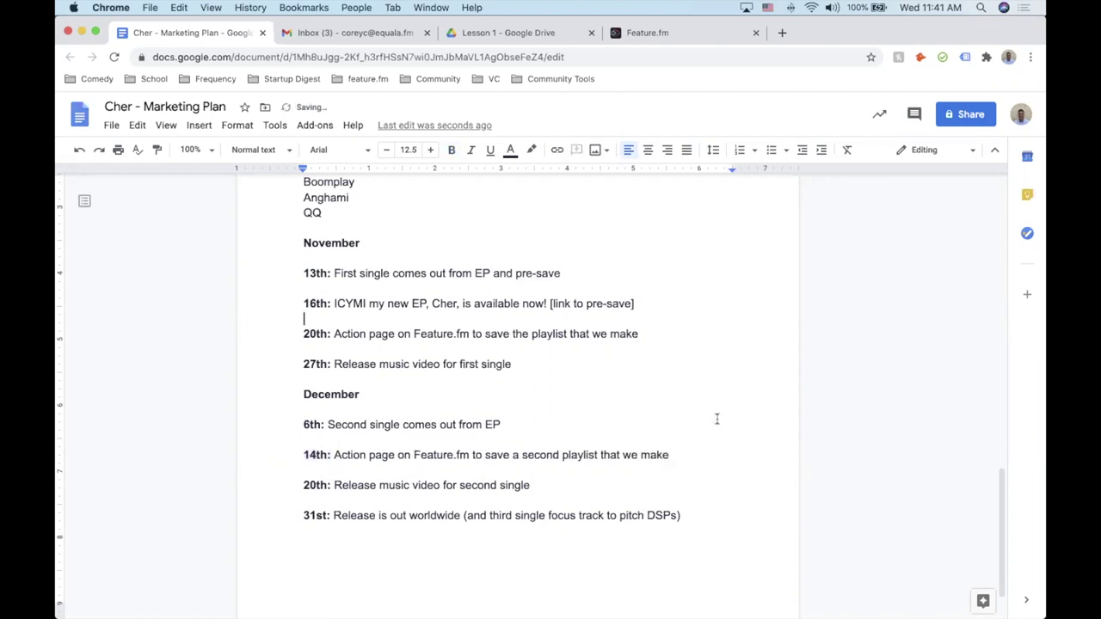
Add a bold-dated November '21st: Fan building campaign on IG/TikTok' entry after the 20th.
{"action": "left_click", "coordinate": [658, 331]}
{"action": "key", "text": "Return"}
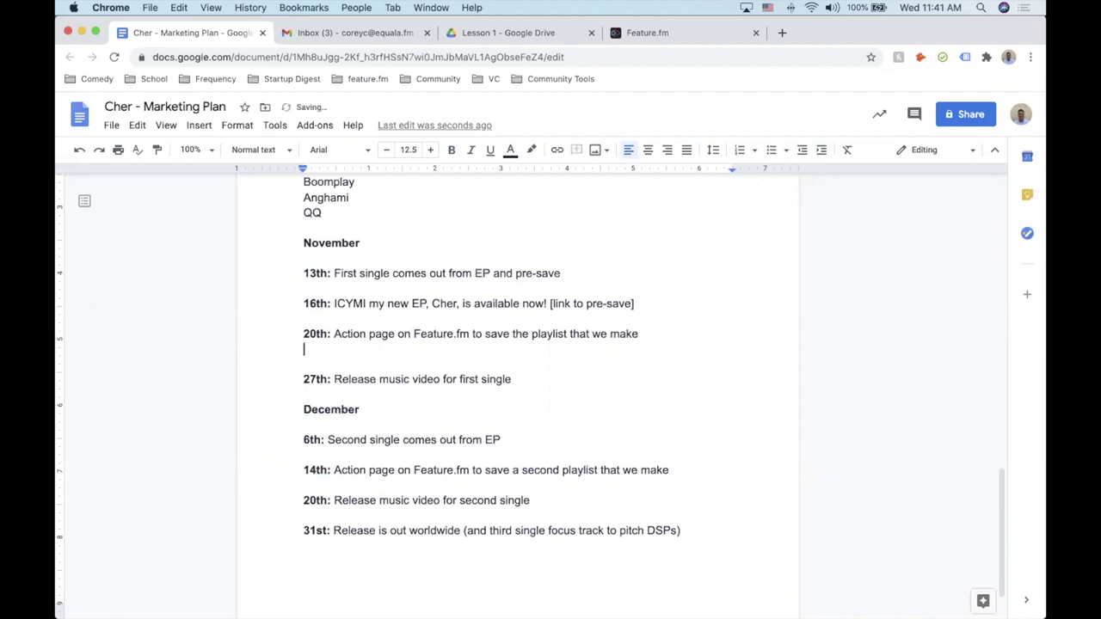
{"action": "type", "text": "21st:"}
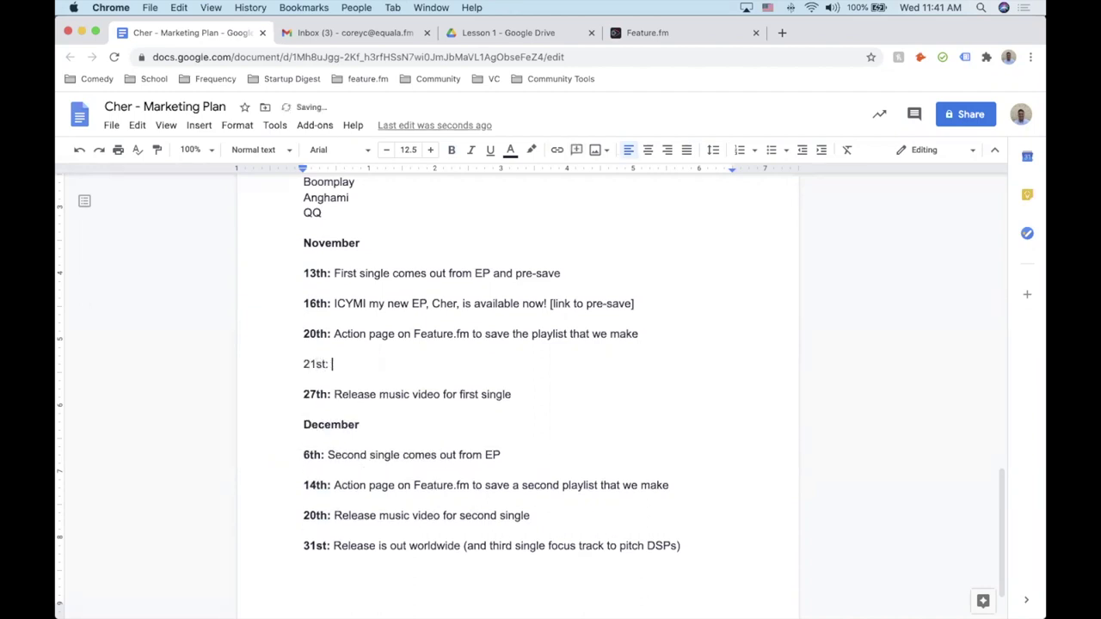
{"action": "type", "text": " Fan building"}
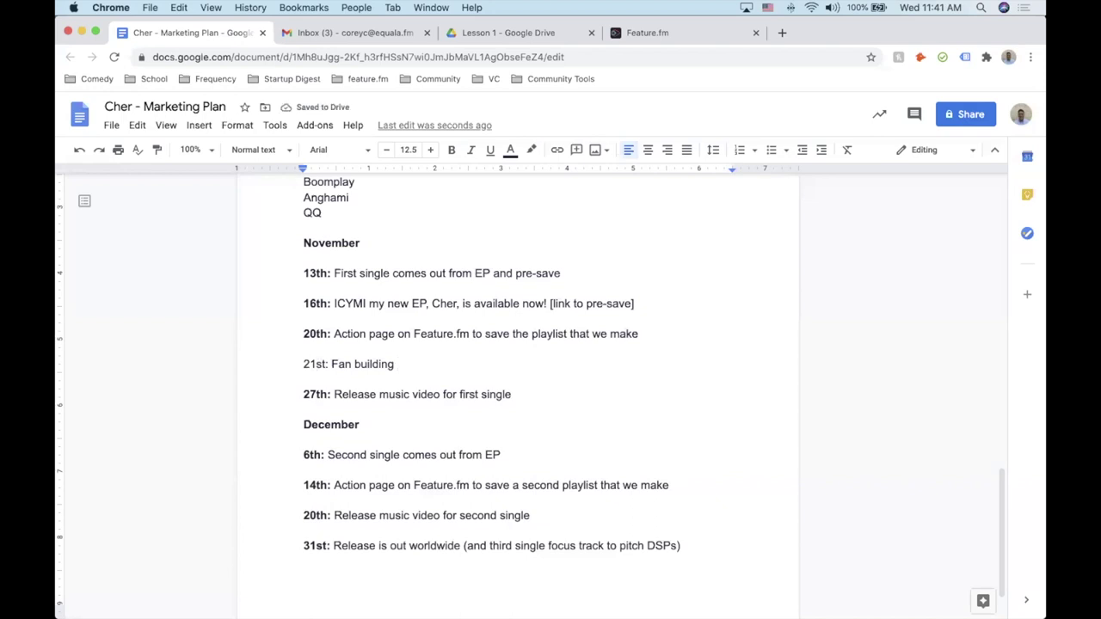
{"action": "type", "text": " came"}
{"action": "key", "text": "BackSpace"}
{"action": "type", "text": "paign"}
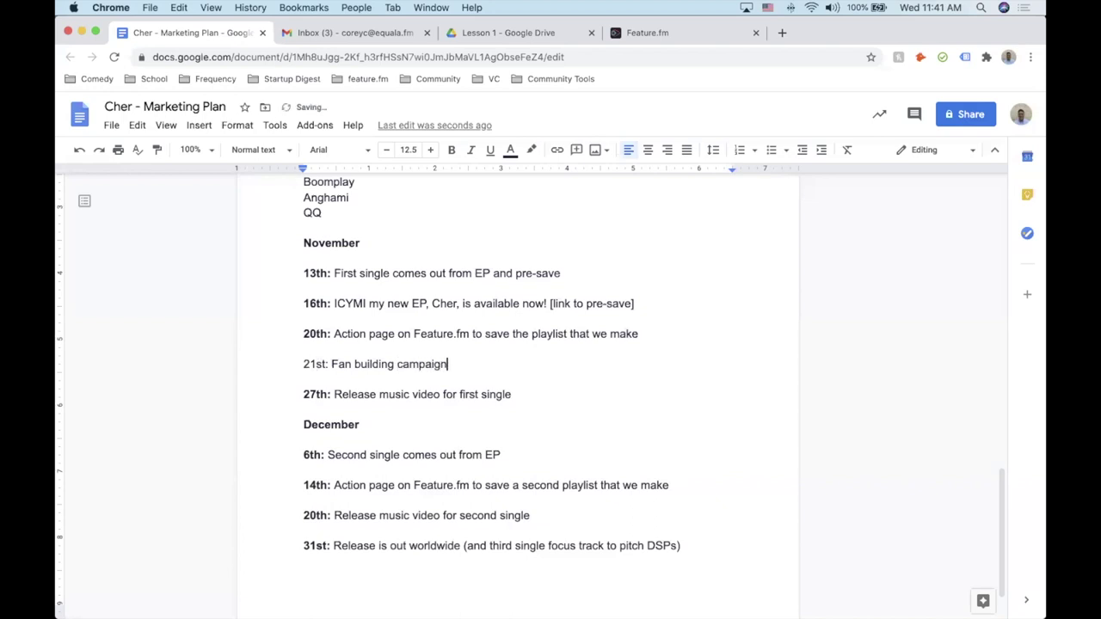
{"action": "type", "text": " on IG/TikTok"}
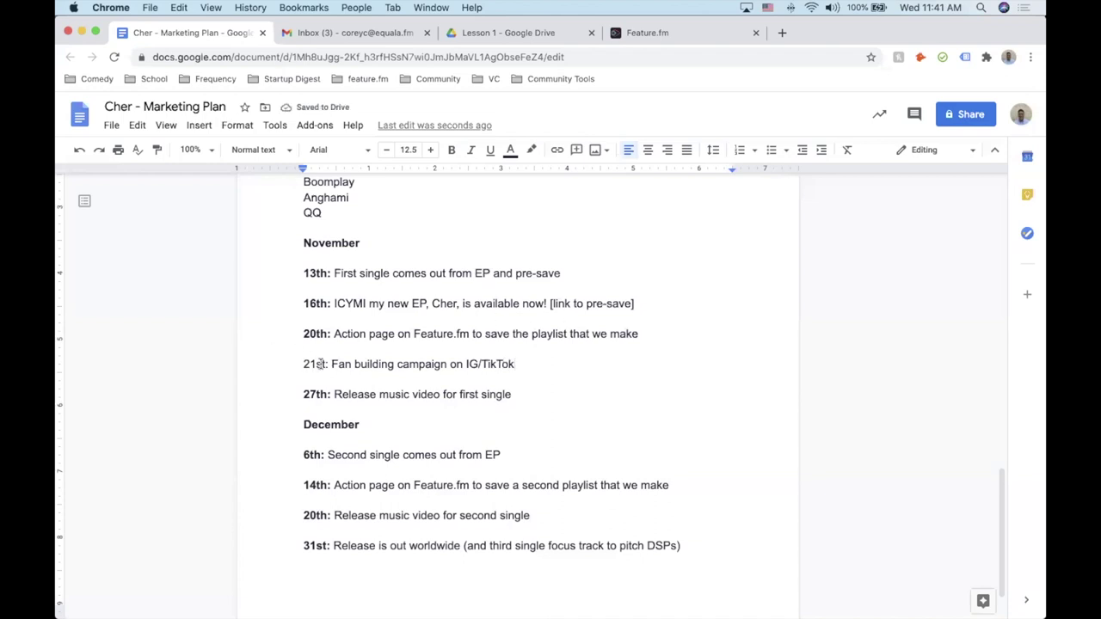
{"action": "left_click_drag", "start_coordinate": [328, 364], "coordinate": [295, 363]}
{"action": "key", "text": "super+b"}
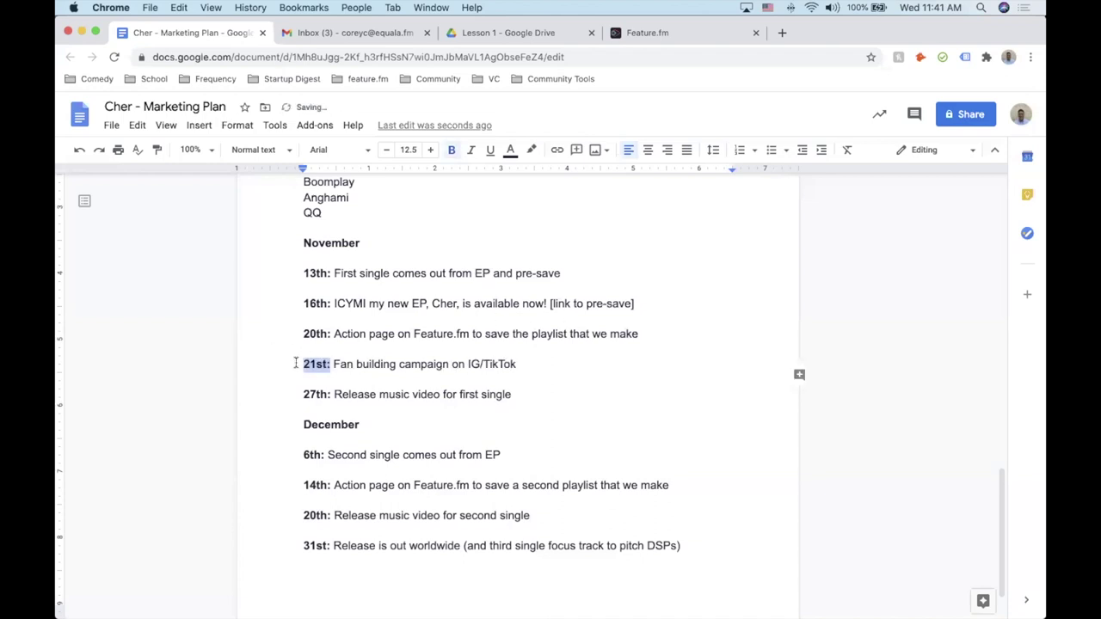
Start a November '28th: Google Ads campaign with a 15 second pre-roll' entry after the 27th.
{"action": "left_click", "coordinate": [541, 395]}
{"action": "key", "text": "Return"}
{"action": "type", "text": "28th"}
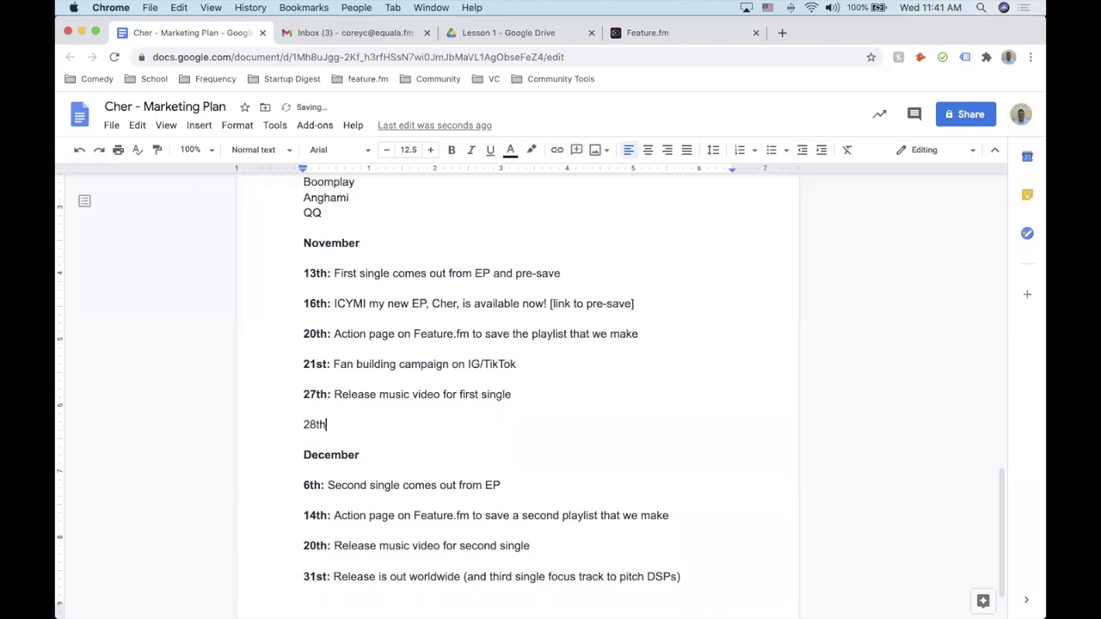
{"action": "type", "text": ": Google Ads "}
{"action": "type", "text": "camp"}
{"action": "key", "text": "BackSpace"}
{"action": "key", "text": "BackSpace"}
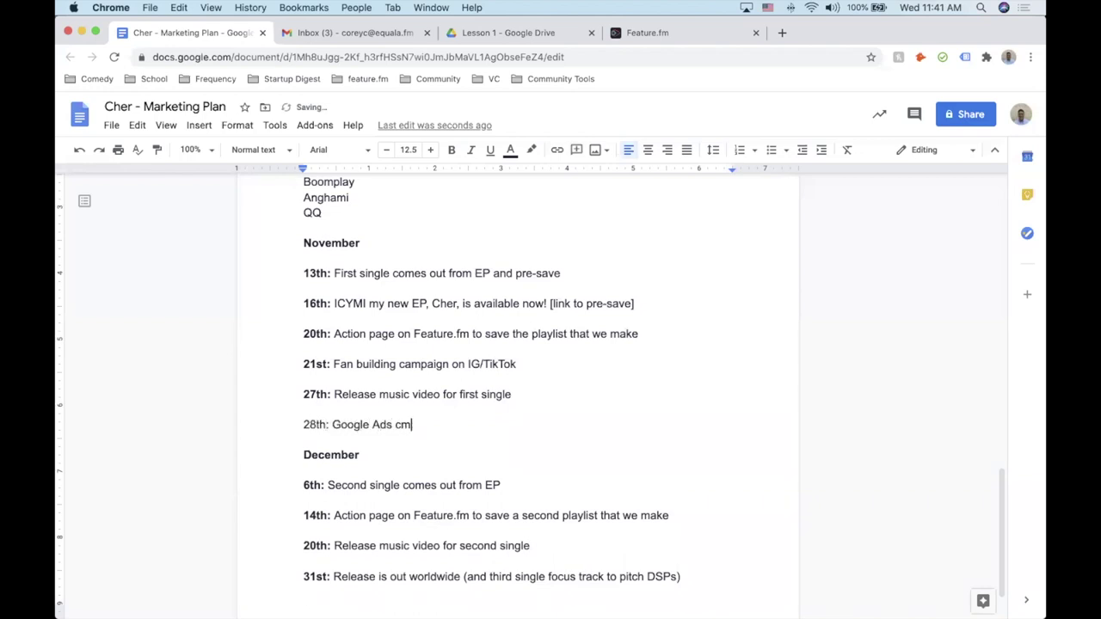
{"action": "type", "text": "ampai"}
{"action": "key", "text": "BackSpace"}
{"action": "type", "text": "aign with a 15 second pre-roll"}
Bold the '28th:' label and add a 'Music video 15 second ad' bullet after Merch photos.
{"action": "left_click_drag", "start_coordinate": [334, 423], "coordinate": [302, 423]}
{"action": "scroll", "coordinate": [465, 440], "scroll_direction": "up", "scroll_amount": 5}
{"action": "scroll", "coordinate": [464, 439], "scroll_direction": "up", "scroll_amount": 4}
{"action": "left_click", "coordinate": [418, 425]}
{"action": "key", "text": "Return"}
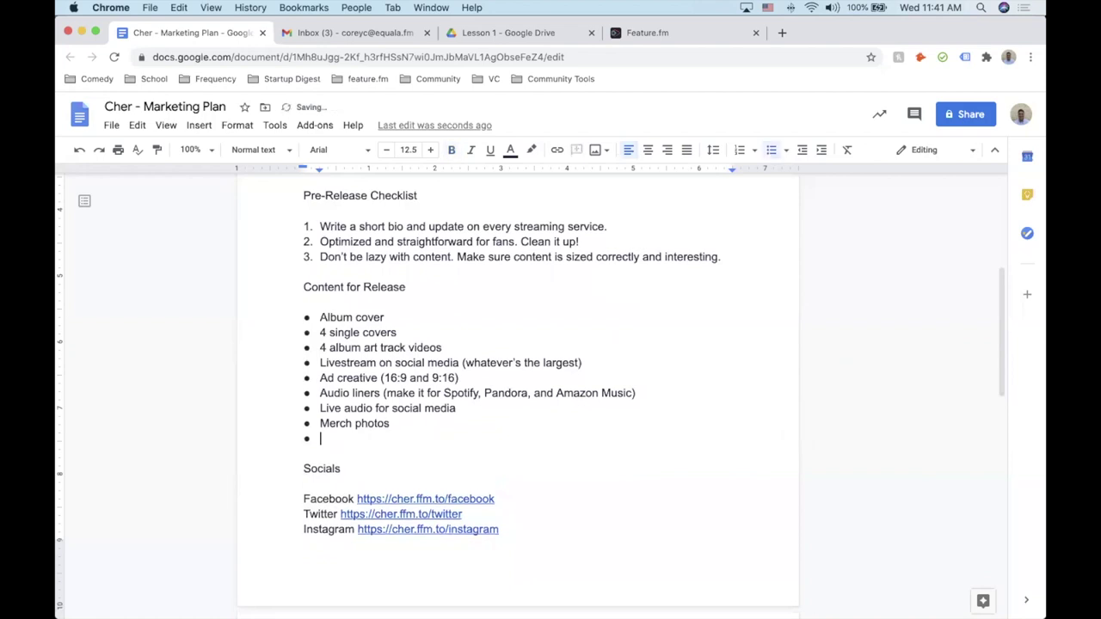
{"action": "type", "text": "Music video 15 second "}
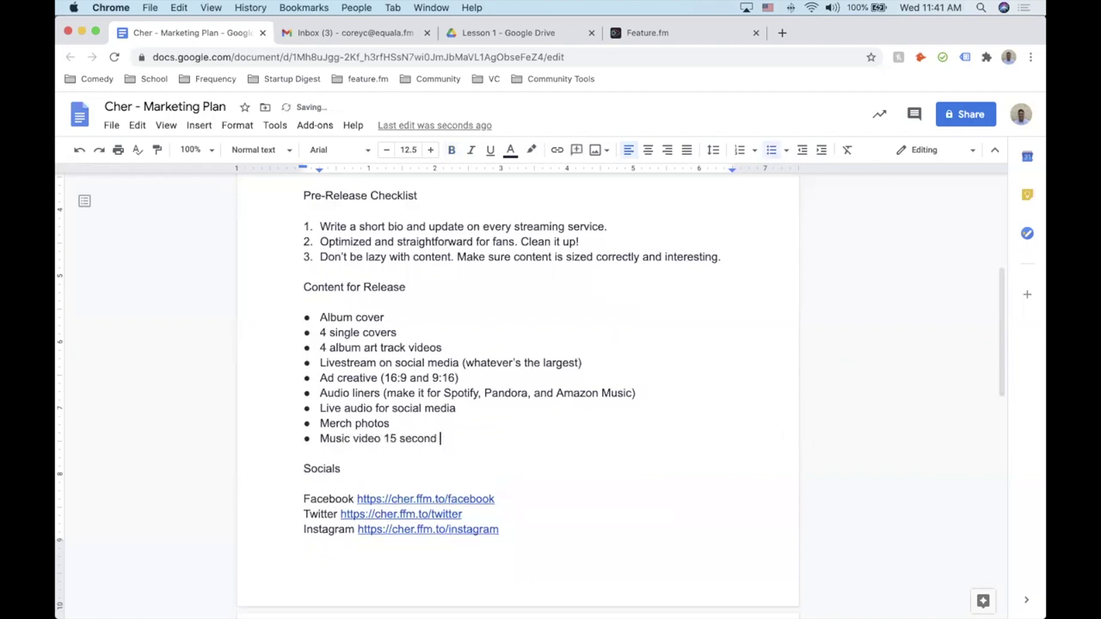
{"action": "type", "text": "ad"}
{"action": "scroll", "coordinate": [461, 491], "scroll_direction": "down", "scroll_amount": 15}
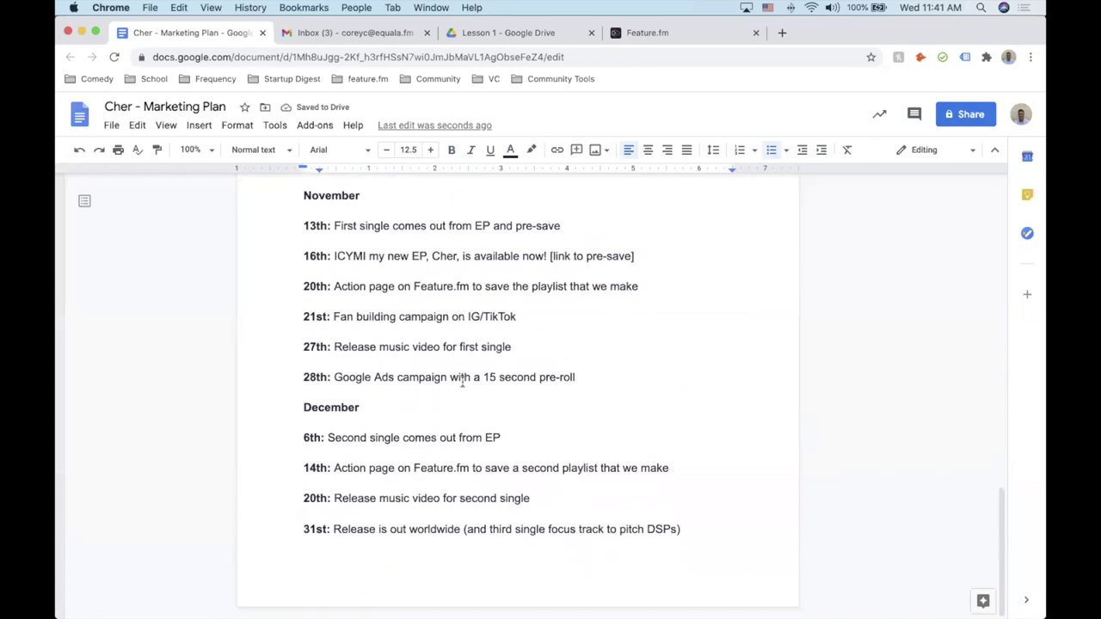
Add a bolded December '21st:' entry with the copied Google Ads pre-roll campaign text.
{"action": "left_click_drag", "start_coordinate": [581, 386], "coordinate": [334, 379]}
{"action": "key", "text": "super+c"}
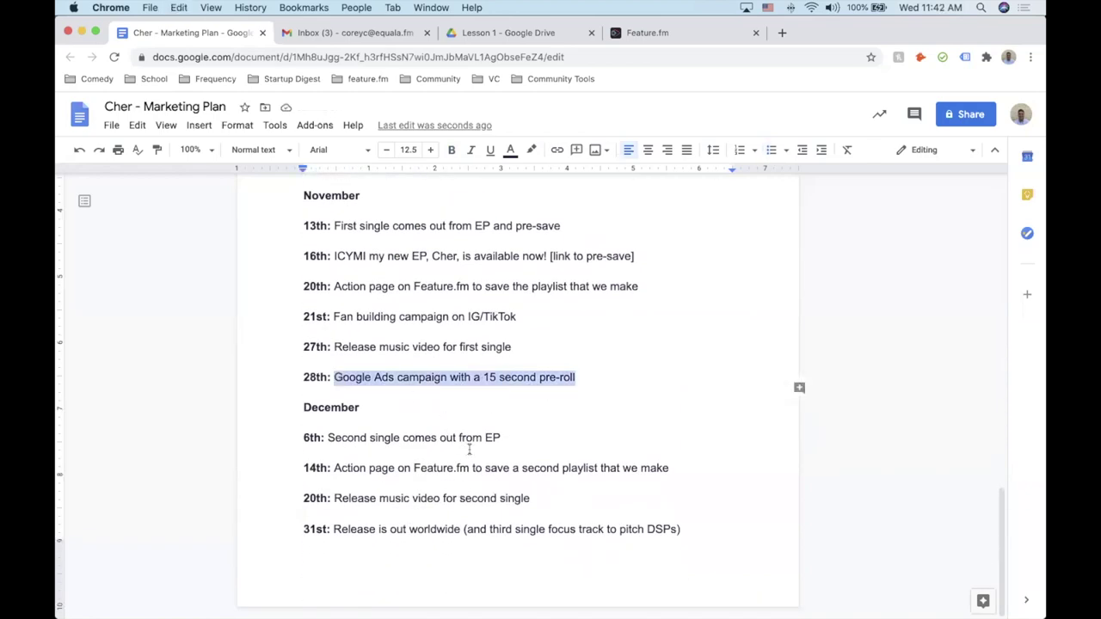
{"action": "left_click", "coordinate": [544, 489]}
{"action": "key", "text": "shift+Down"}
{"action": "key", "text": "shift+End"}
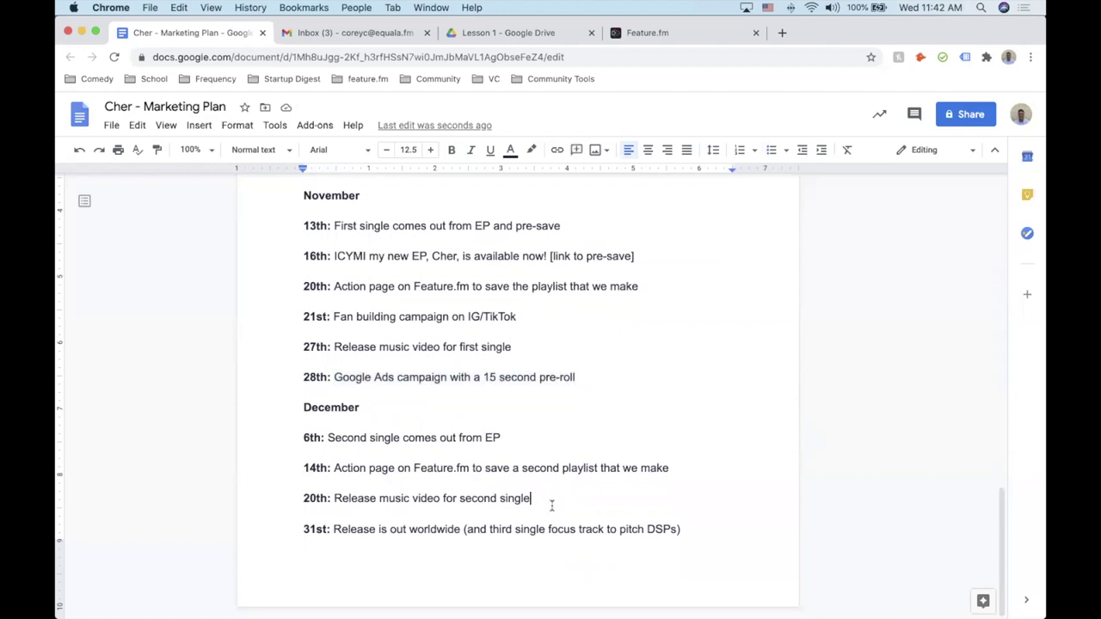
{"action": "key", "text": "BackSpace"}
{"action": "type", "text": "21st"}
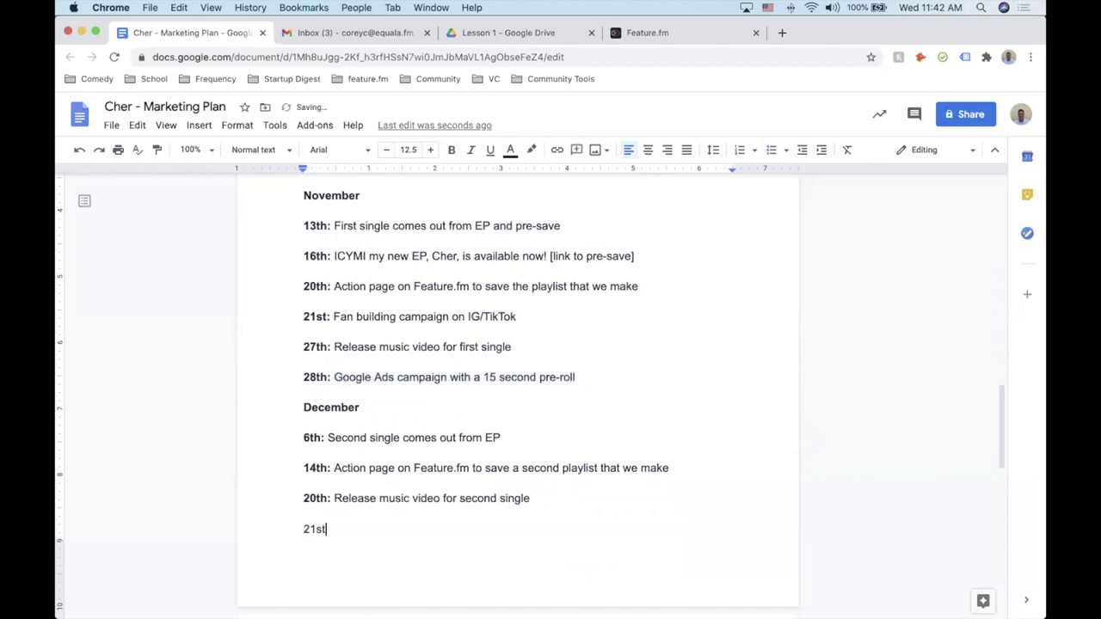
{"action": "type", "text": ":"}
{"action": "key", "text": "super+v"}
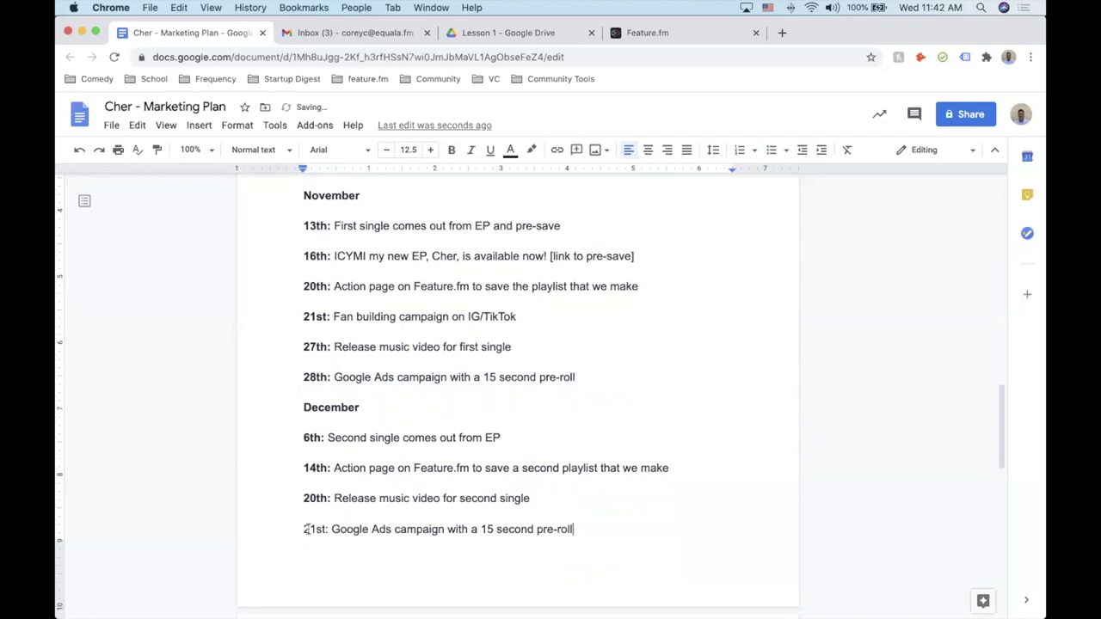
{"action": "left_click_drag", "start_coordinate": [329, 529], "coordinate": [299, 530]}
{"action": "key", "text": "super+b"}
Start a new 15th date line below the December 14th entry.
{"action": "scroll", "coordinate": [298, 531], "scroll_direction": "down", "scroll_amount": 2}
{"action": "scroll", "coordinate": [299, 530], "scroll_direction": "down", "scroll_amount": 2}
{"action": "scroll", "coordinate": [299, 531], "scroll_direction": "up", "scroll_amount": 10}
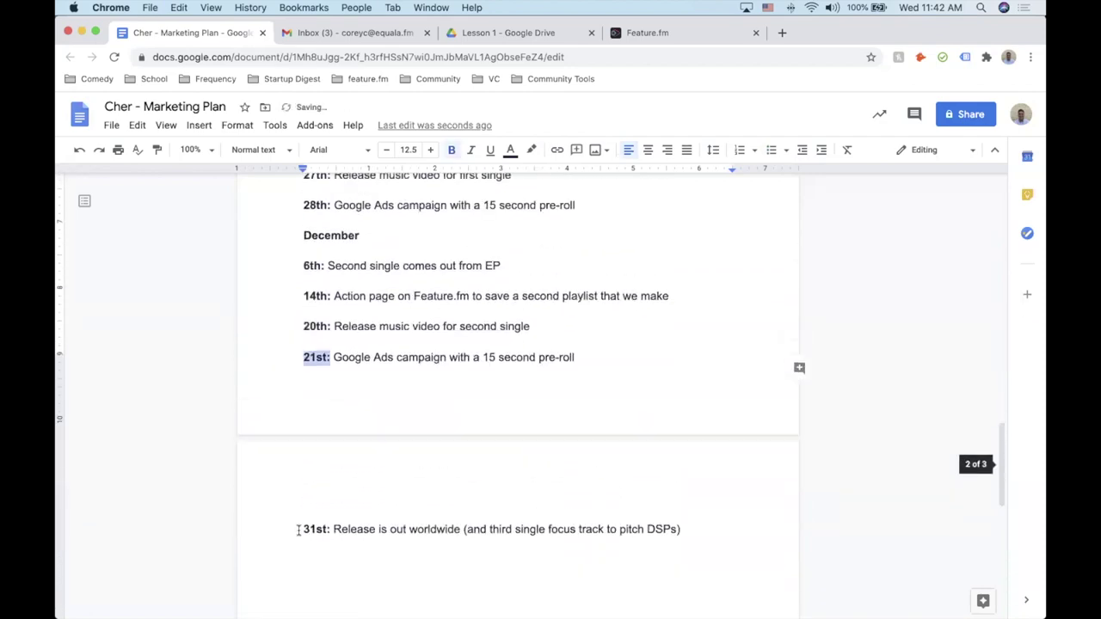
{"action": "scroll", "coordinate": [299, 530], "scroll_direction": "down", "scroll_amount": 5}
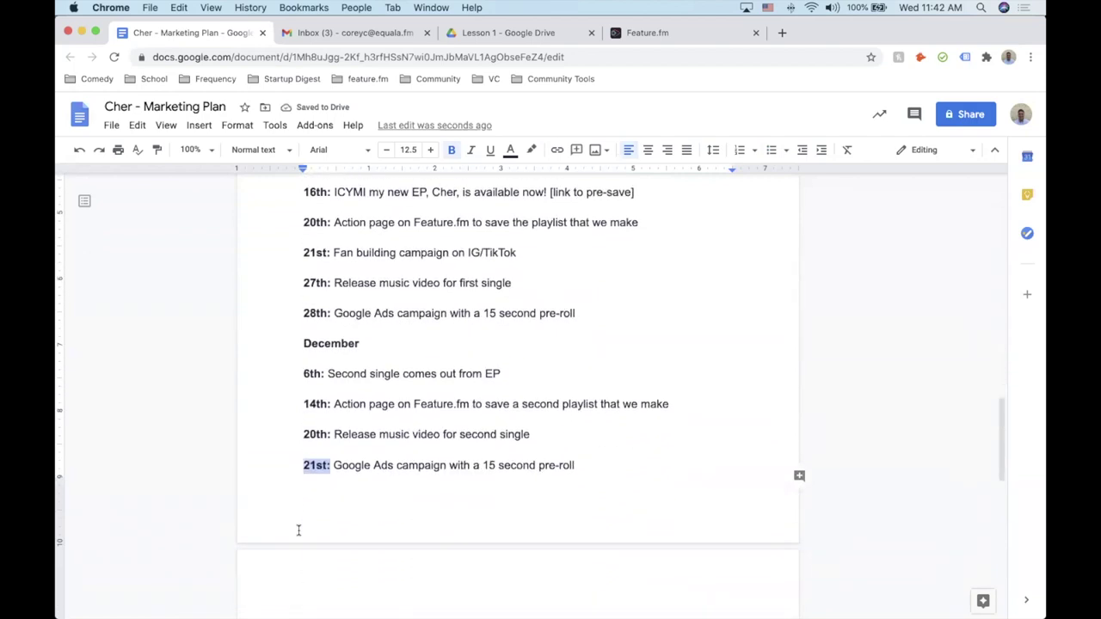
{"action": "scroll", "coordinate": [407, 346], "scroll_direction": "up", "scroll_amount": 2}
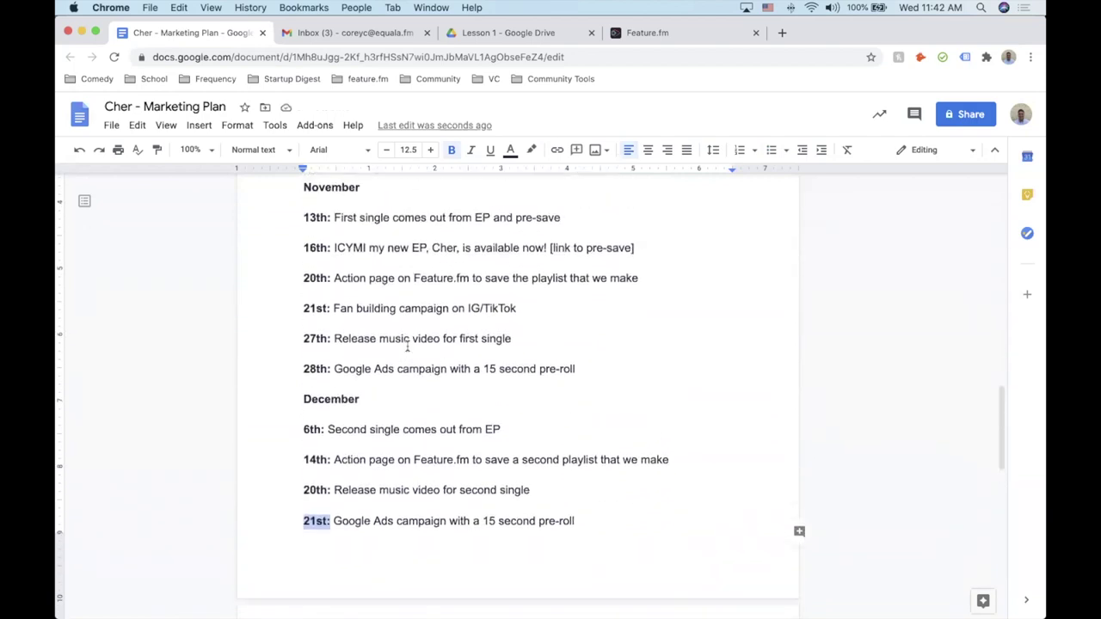
{"action": "scroll", "coordinate": [472, 433], "scroll_direction": "down", "scroll_amount": 3}
{"action": "scroll", "coordinate": [473, 432], "scroll_direction": "up", "scroll_amount": 3}
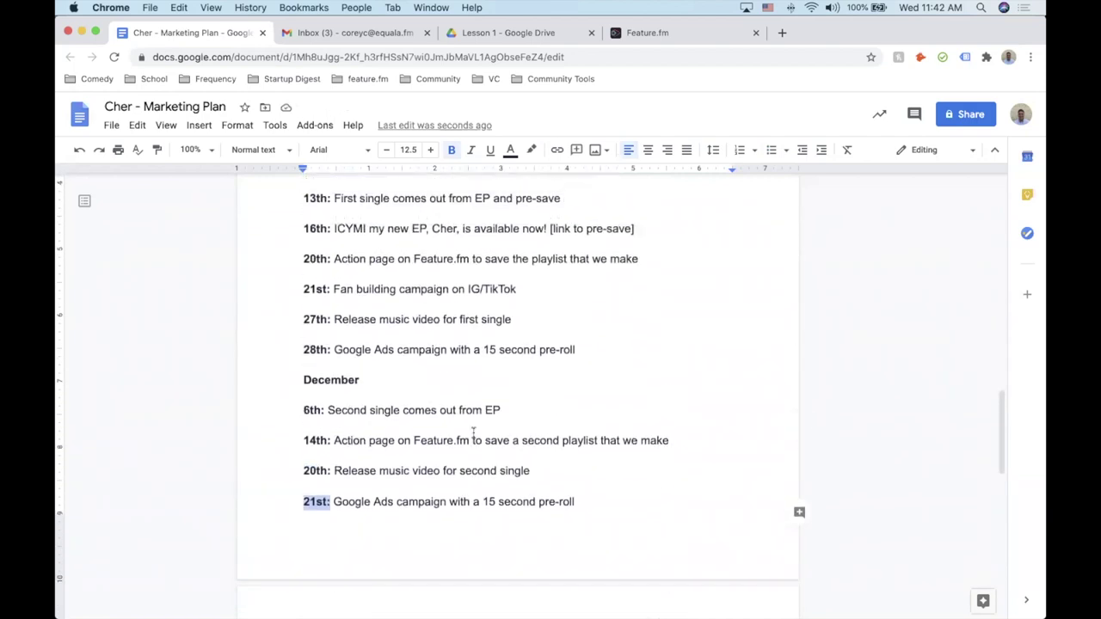
{"action": "scroll", "coordinate": [472, 433], "scroll_direction": "down", "scroll_amount": 2}
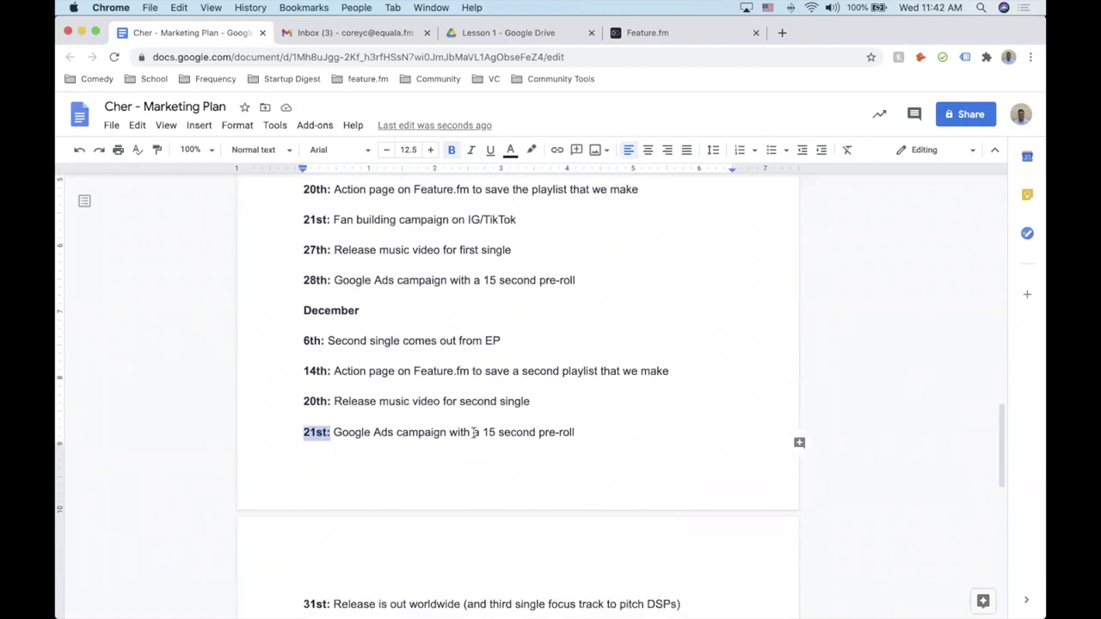
{"action": "left_click", "coordinate": [694, 370]}
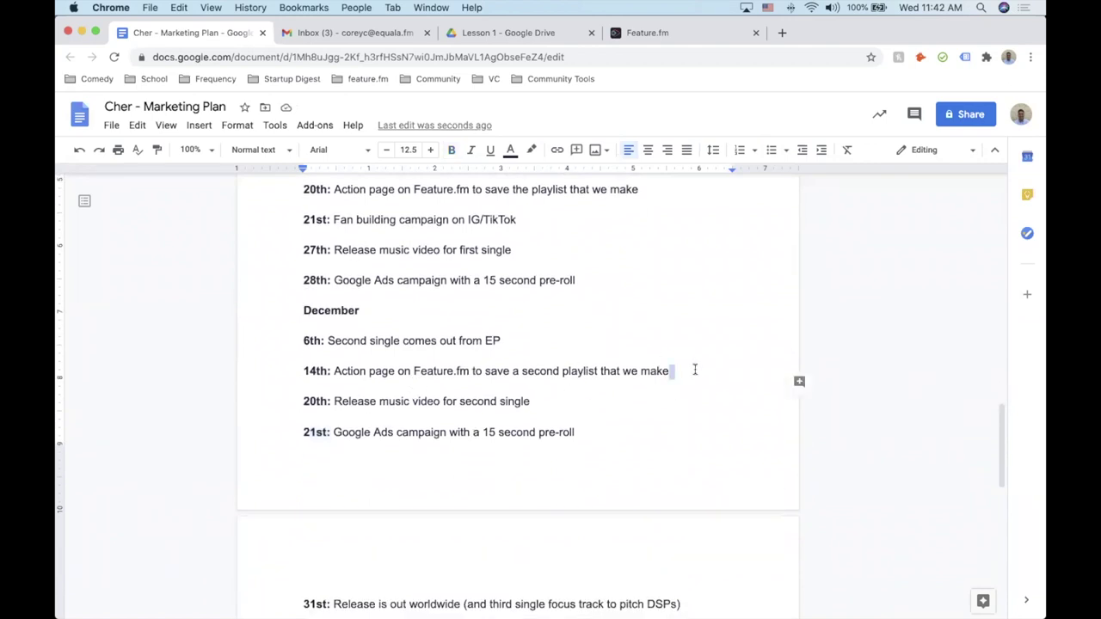
{"action": "key", "text": "Return"}
{"action": "type", "text": "15t"}
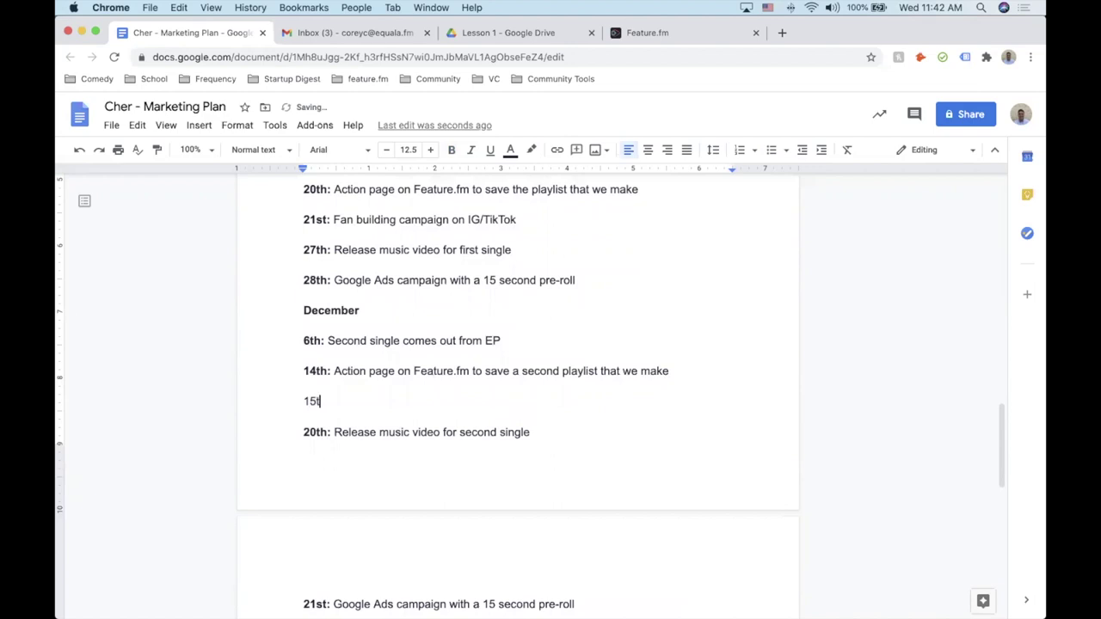
Paste 'Fan building campaign on IG/TikTok' after '15th:' and bold the date label.
{"action": "left_click_drag", "start_coordinate": [526, 220], "coordinate": [330, 219]}
{"action": "key", "text": "super+c"}
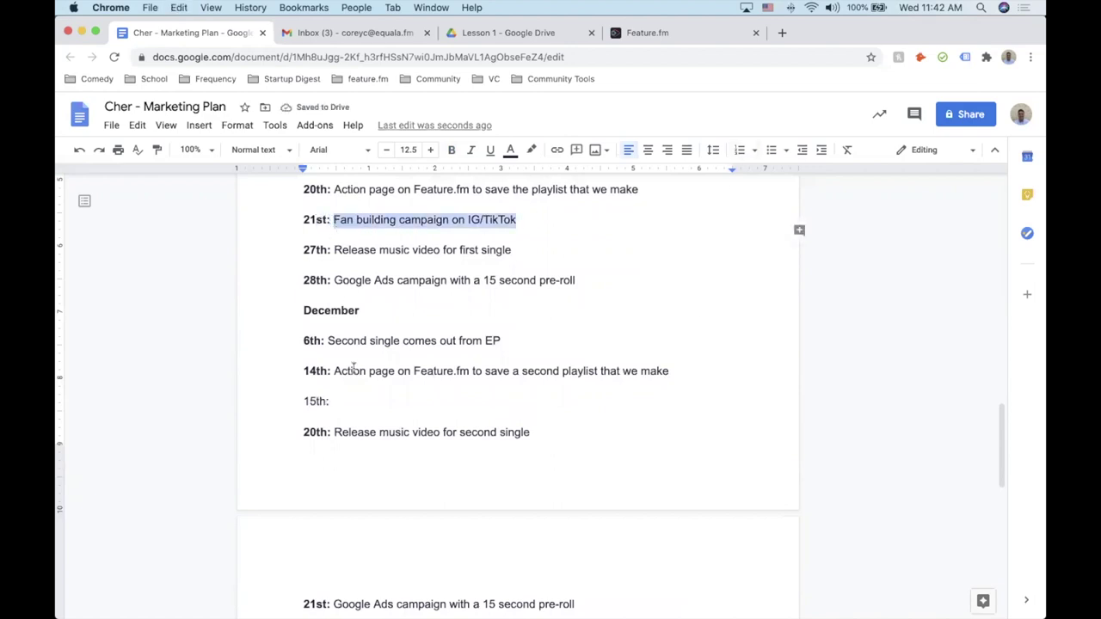
{"action": "left_click", "coordinate": [355, 404]}
{"action": "key", "text": "super+v"}
{"action": "key", "text": "Return"}
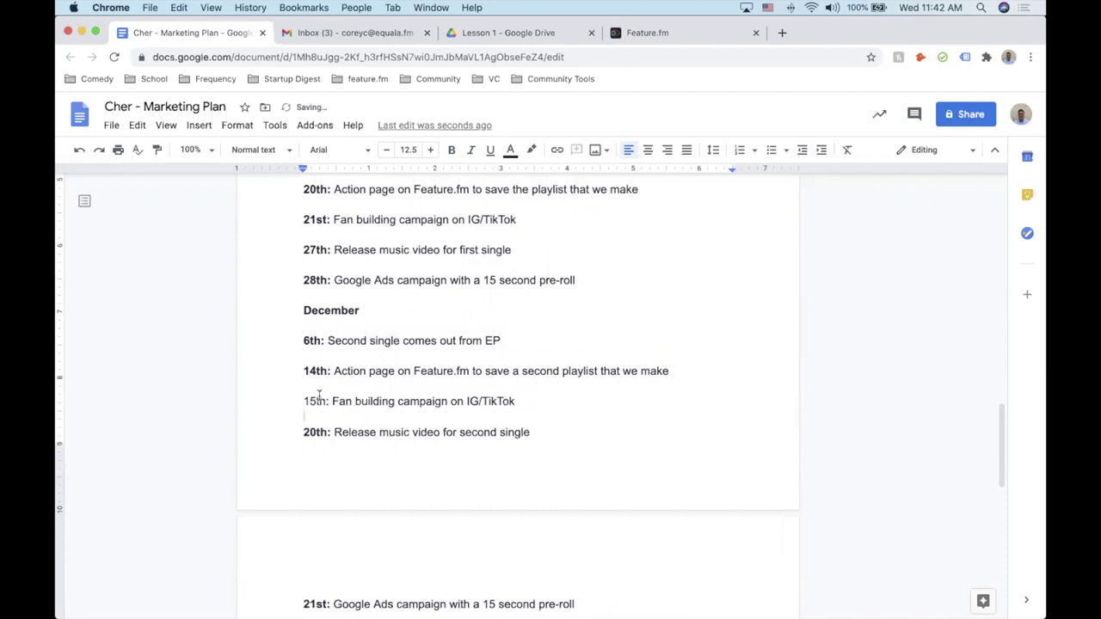
{"action": "left_click_drag", "start_coordinate": [329, 402], "coordinate": [297, 402]}
{"action": "key", "text": "super+b"}
{"action": "scroll", "coordinate": [408, 407], "scroll_direction": "up", "scroll_amount": 1}
{"action": "scroll", "coordinate": [408, 406], "scroll_direction": "down", "scroll_amount": 7}
{"action": "scroll", "coordinate": [408, 406], "scroll_direction": "up", "scroll_amount": 6}
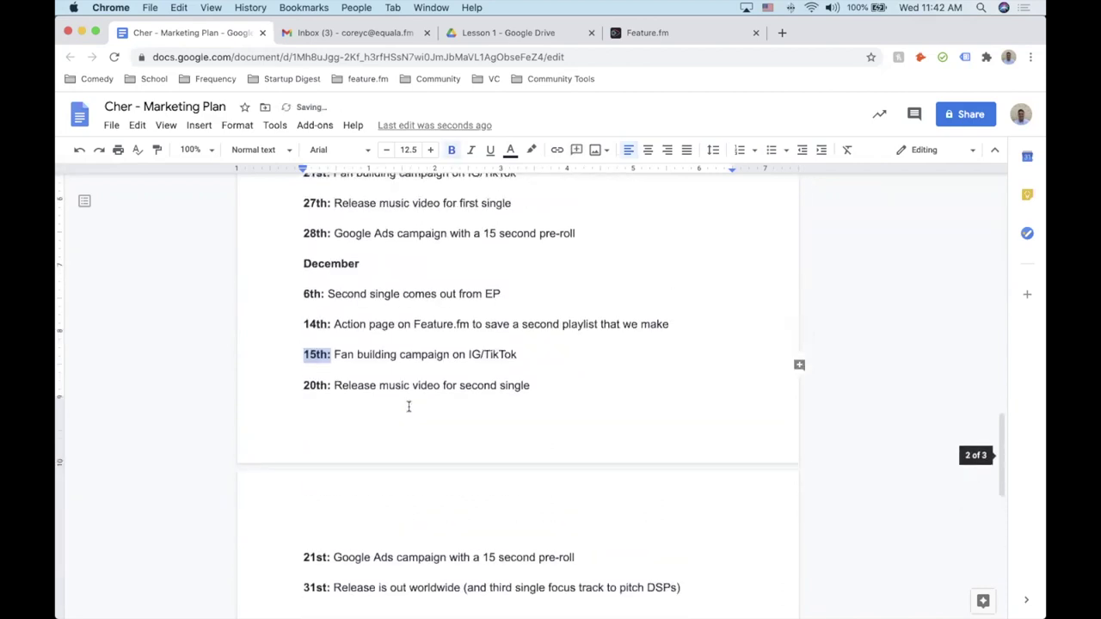
{"action": "scroll", "coordinate": [409, 406], "scroll_direction": "up", "scroll_amount": 2}
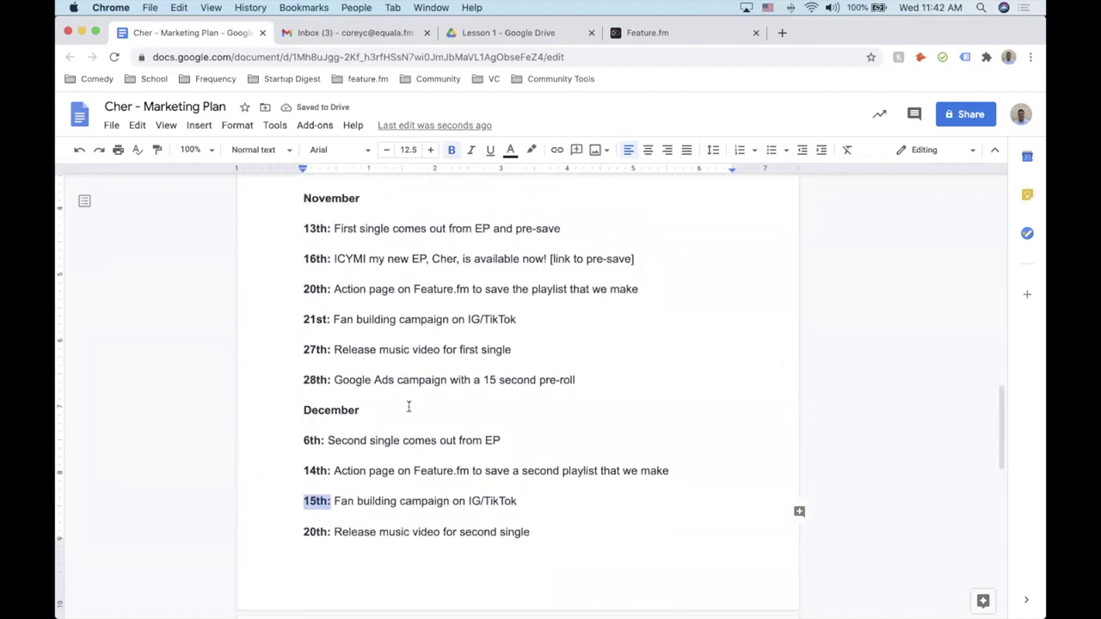
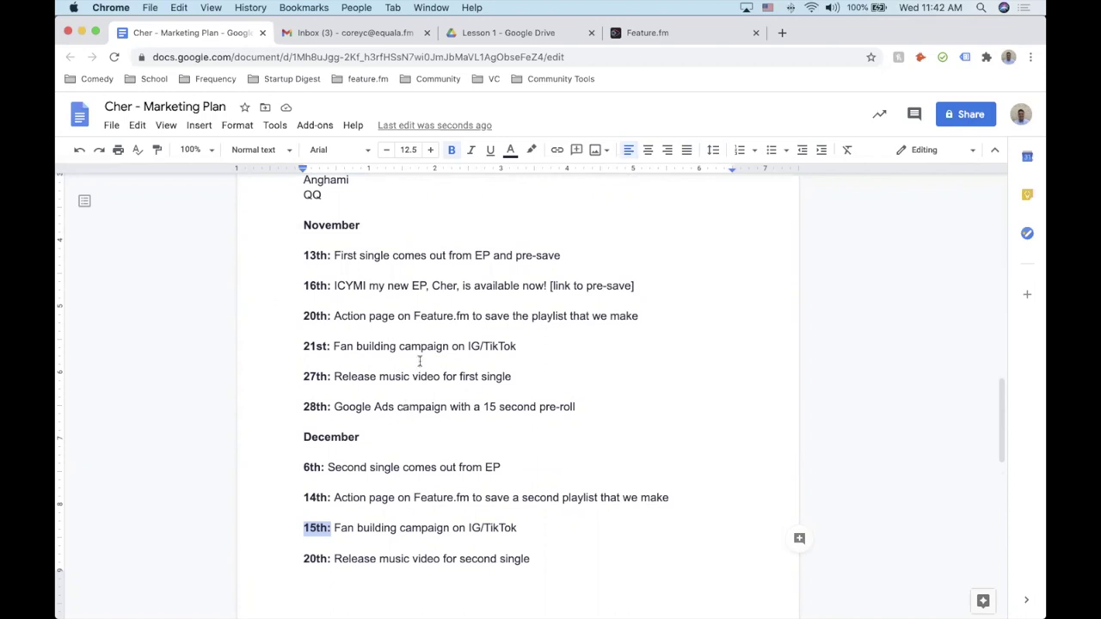
Add ' to pre-save' after 'now' in the November 16th entry.
{"action": "left_click", "coordinate": [544, 285]}
{"action": "type", "text": "to pre-save!"}
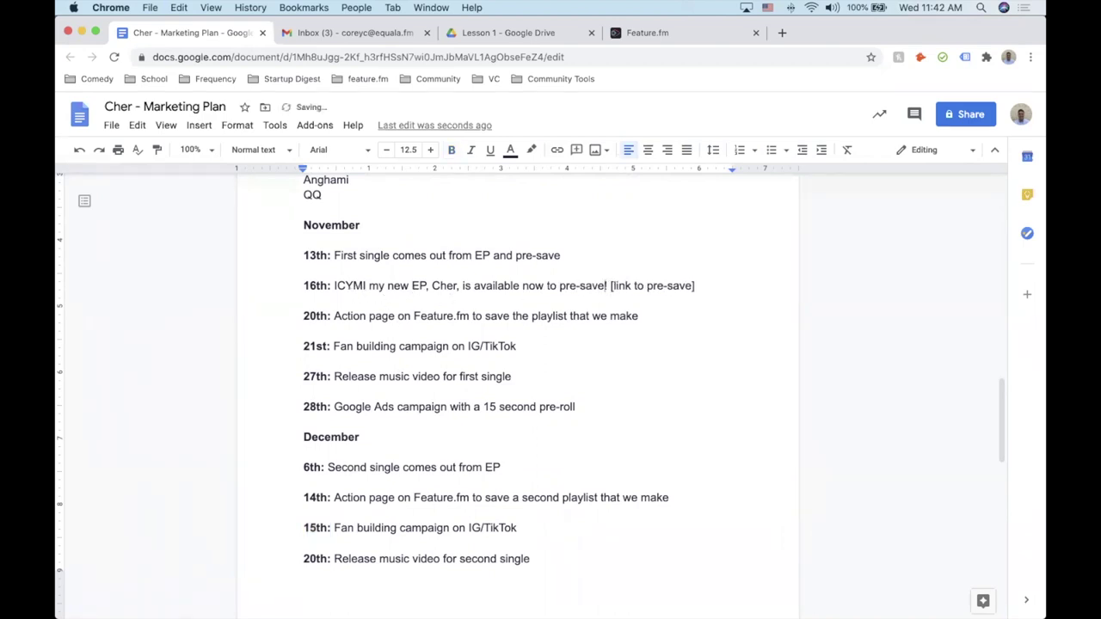
{"action": "scroll", "coordinate": [560, 467], "scroll_direction": "down", "scroll_amount": 3}
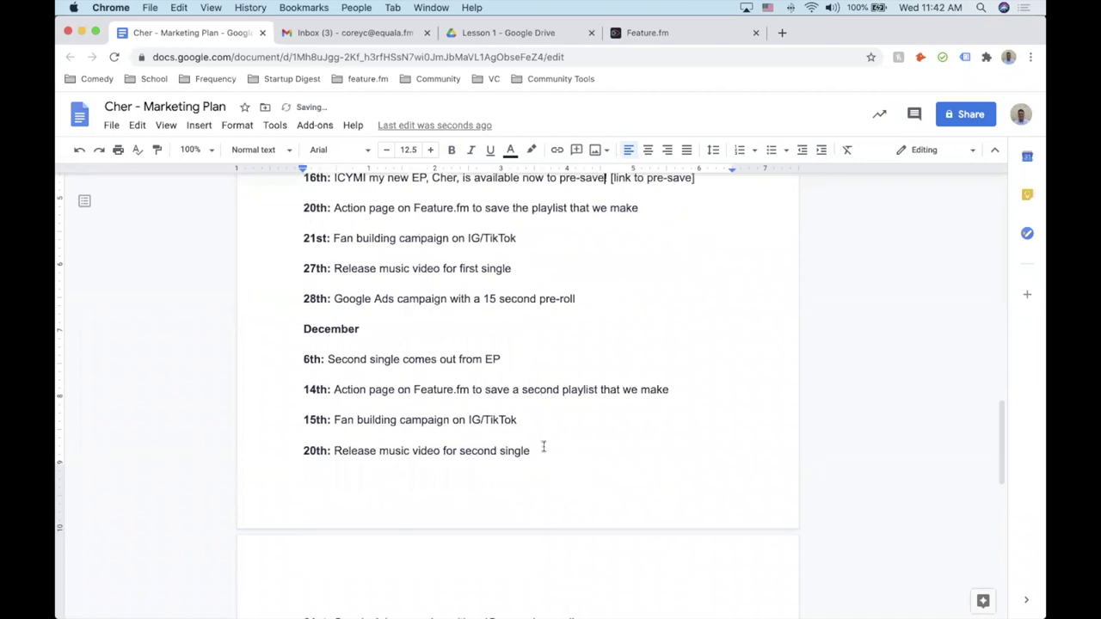
{"action": "scroll", "coordinate": [471, 382], "scroll_direction": "up", "scroll_amount": 1}
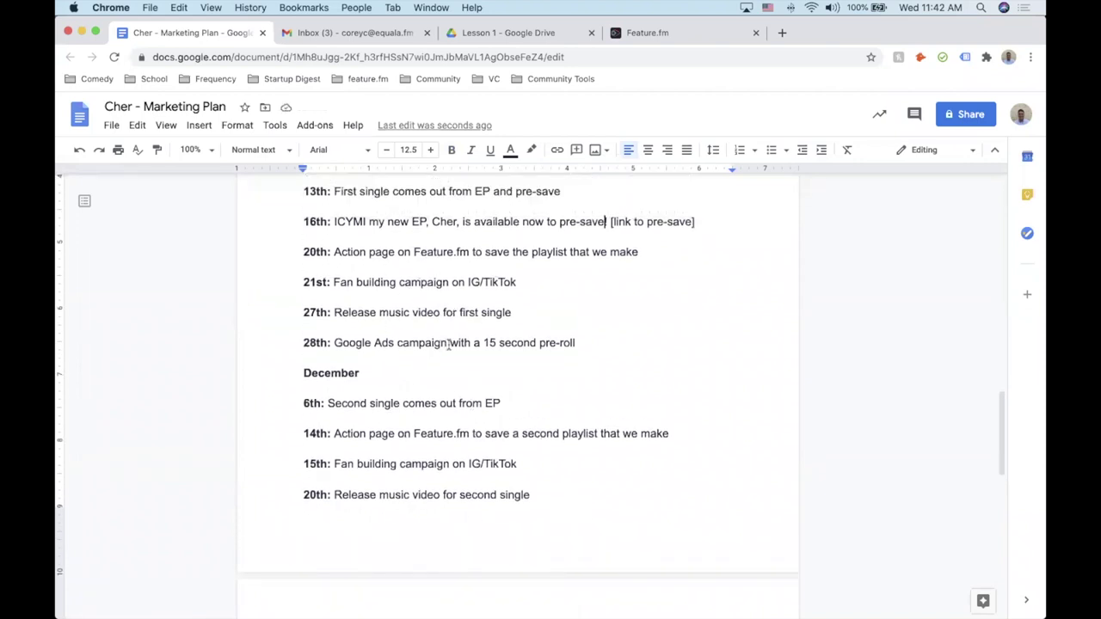
Scroll through the December entries down to the 31st worldwide release.
{"action": "scroll", "coordinate": [448, 344], "scroll_direction": "down", "scroll_amount": 2}
{"action": "scroll", "coordinate": [356, 368], "scroll_direction": "down", "scroll_amount": 1}
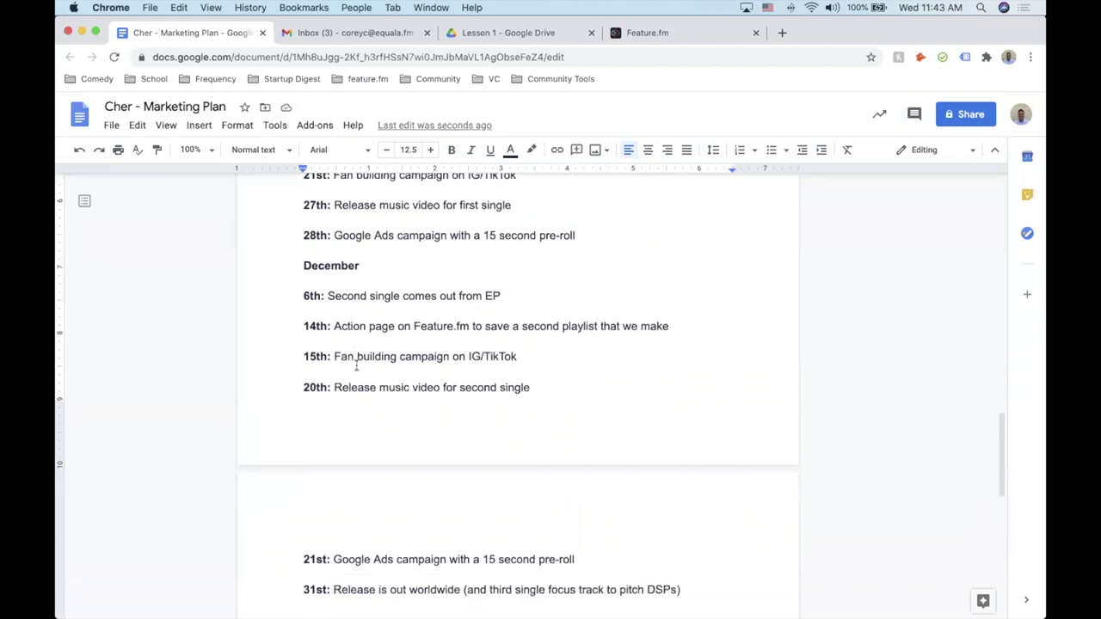
{"action": "scroll", "coordinate": [431, 305], "scroll_direction": "down", "scroll_amount": 1}
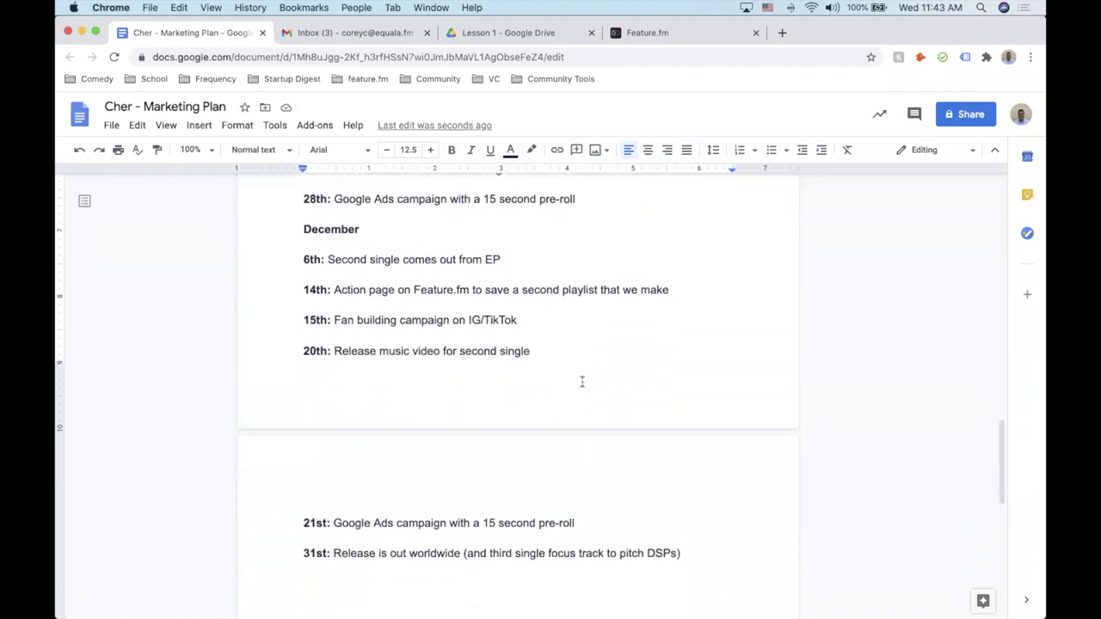
{"action": "scroll", "coordinate": [582, 381], "scroll_direction": "down", "scroll_amount": 2}
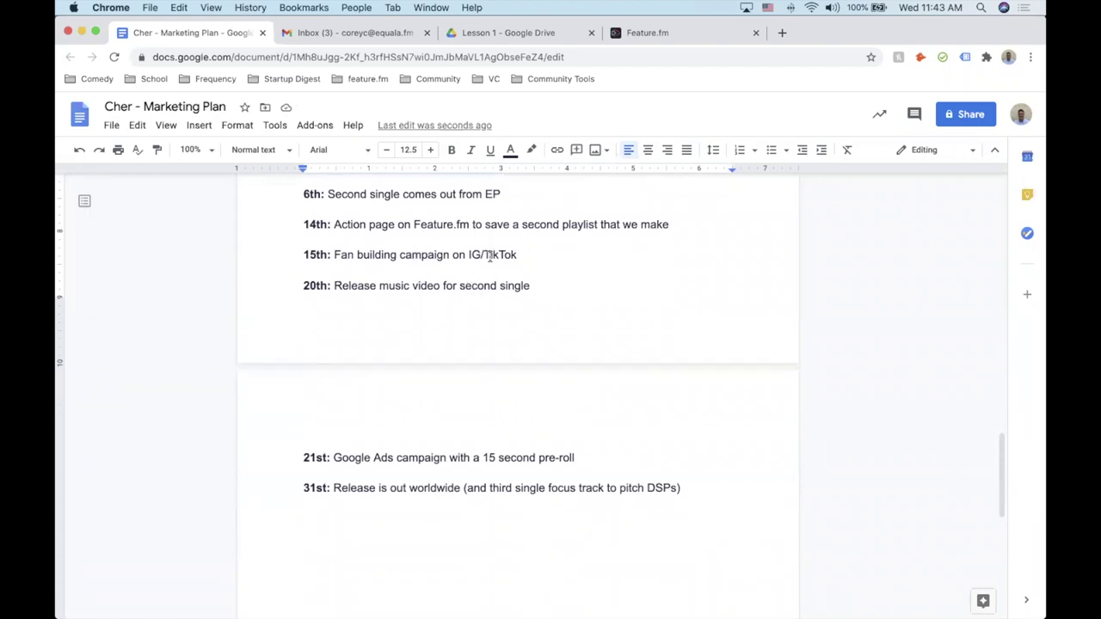
{"action": "scroll", "coordinate": [452, 375], "scroll_direction": "down", "scroll_amount": 1}
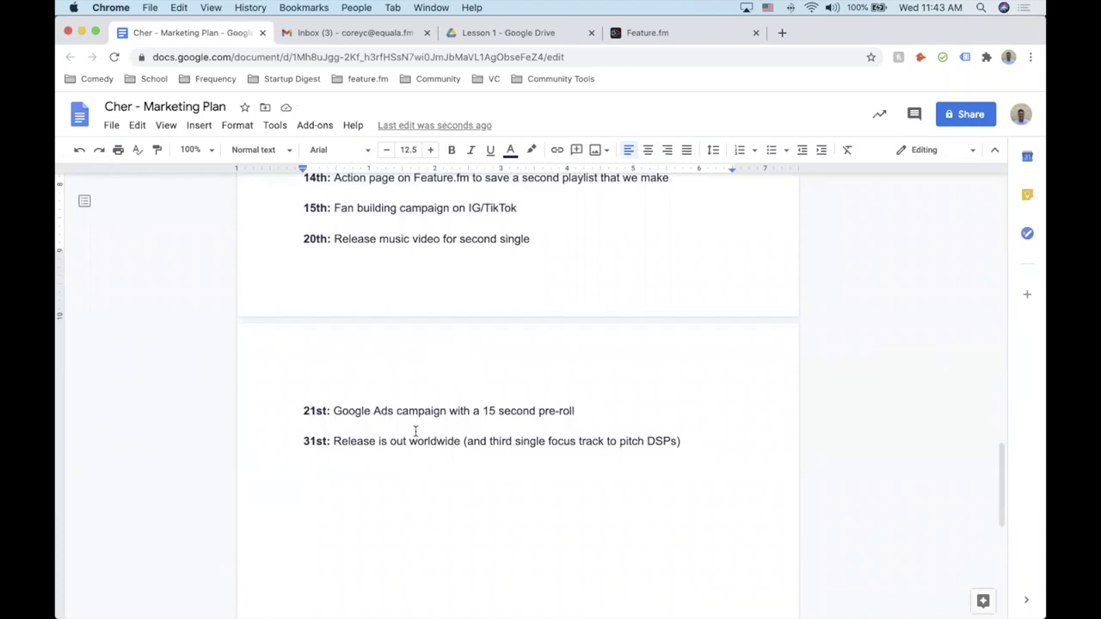
{"action": "scroll", "coordinate": [413, 456], "scroll_direction": "up", "scroll_amount": 1}
{"action": "scroll", "coordinate": [416, 454], "scroll_direction": "up", "scroll_amount": 3}
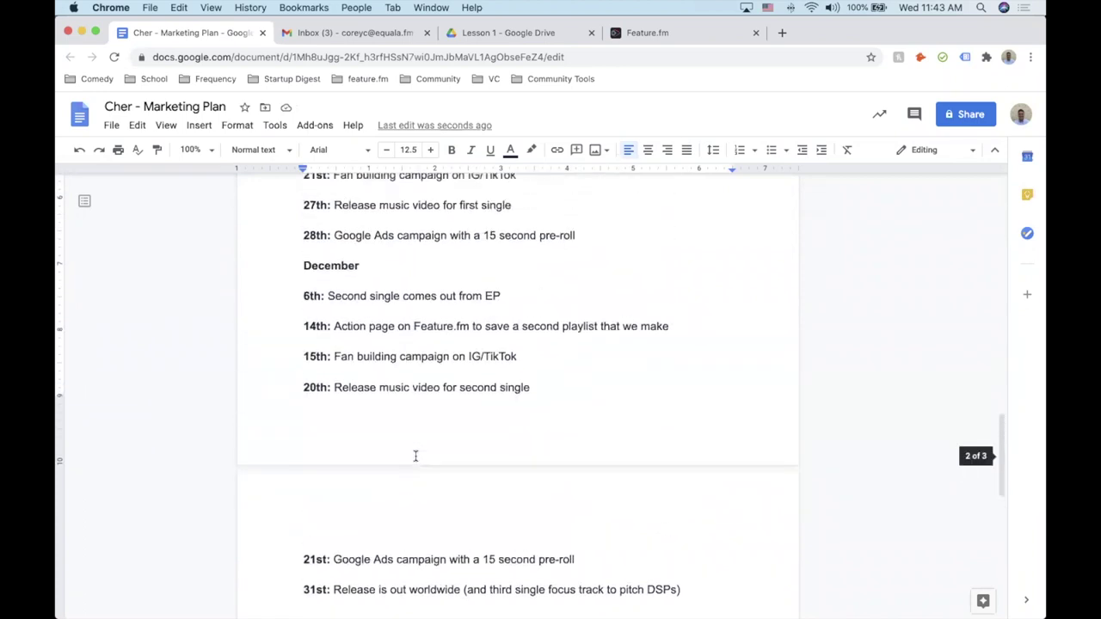
{"action": "scroll", "coordinate": [415, 454], "scroll_direction": "down", "scroll_amount": 5}
Add a bold 'January' heading and a bold '1st:' label below the 31st entry.
{"action": "left_click", "coordinate": [703, 341]}
{"action": "key", "text": "Return"}
{"action": "type", "text": "January"}
{"action": "key", "text": "Return"}
{"action": "type", "text": "1st:"}
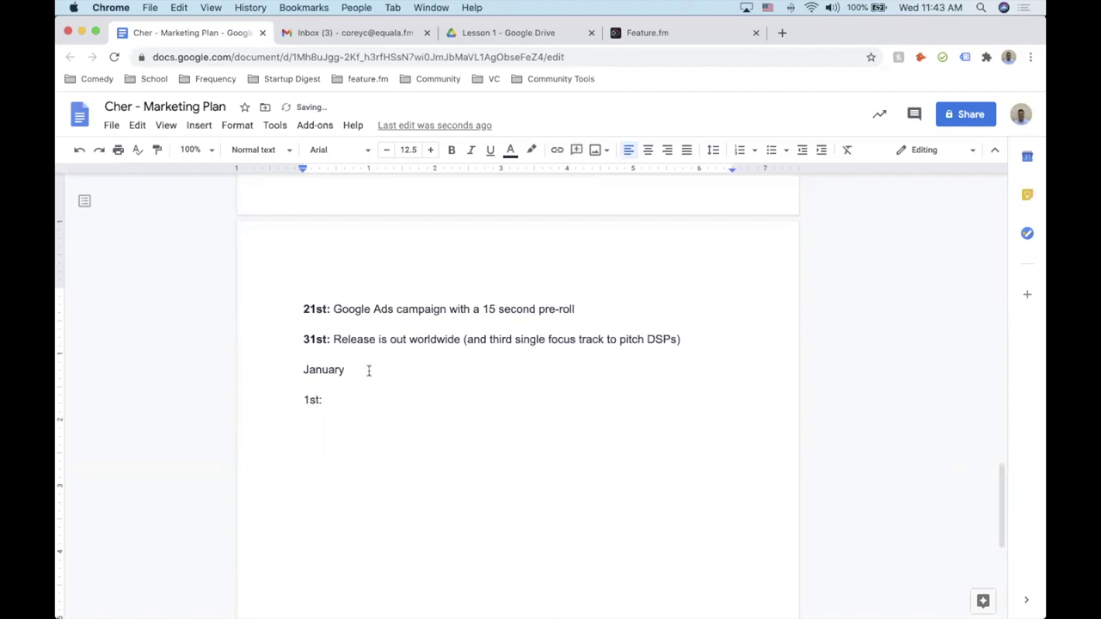
{"action": "left_click_drag", "start_coordinate": [369, 370], "coordinate": [285, 371]}
{"action": "key", "text": "ctrl+b"}
{"action": "left_click_drag", "start_coordinate": [325, 401], "coordinate": [293, 401]}
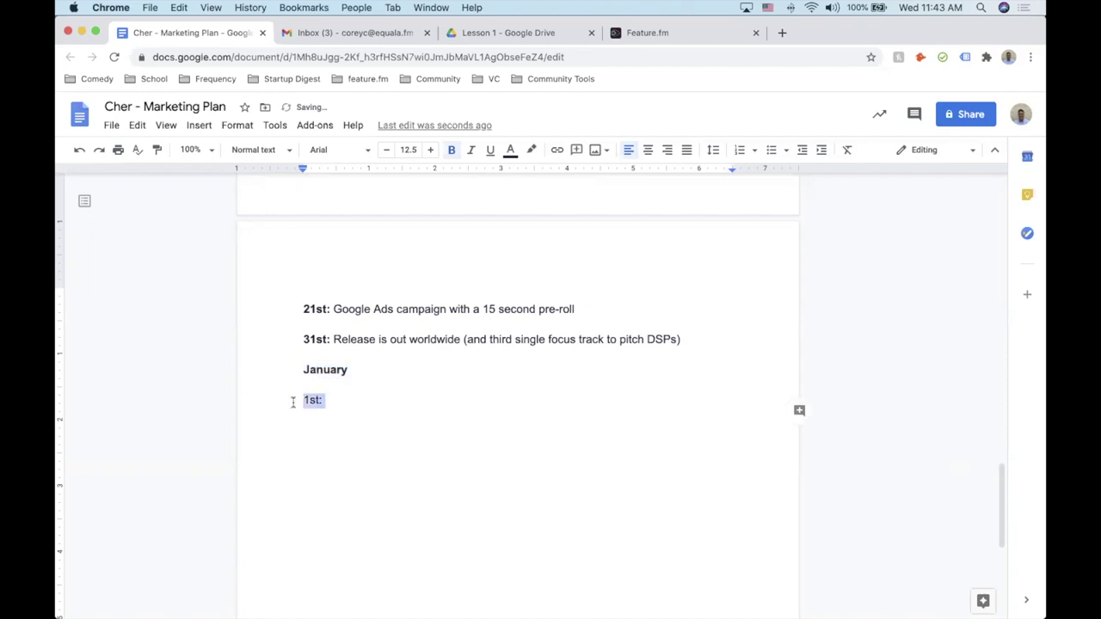
{"action": "key", "text": "ctrl+b"}
Write the 1st entry: 'Ad campaign for the EP (IG, TikTok, Google Ads, Spotify and Amazon'.
{"action": "left_click", "coordinate": [348, 405]}
{"action": "type", "text": "Ad campa"}
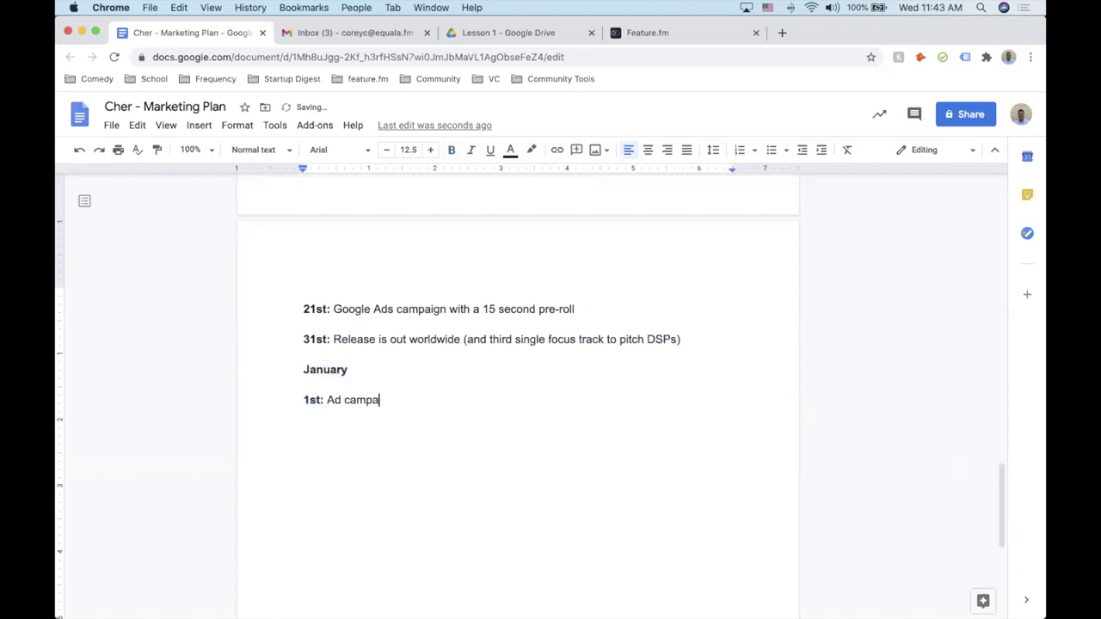
{"action": "type", "text": "ign for the EP (IG, TikTok, and Google Ads"}
{"action": "key", "text": "BackSpace"}
{"action": "key", "text": "BackSpace"}
{"action": "key", "text": "BackSpace"}
{"action": "key", "text": "BackSpace"}
{"action": "key", "text": "BackSpace"}
{"action": "key", "text": "BackSpace"}
{"action": "key", "text": "BackSpace"}
{"action": "key", "text": "BackSpace"}
{"action": "key", "text": "BackSpace"}
{"action": "key", "text": "BackSpace"}
{"action": "key", "text": "BackSpace"}
{"action": "key", "text": "BackSpace"}
{"action": "key", "text": "BackSpace"}
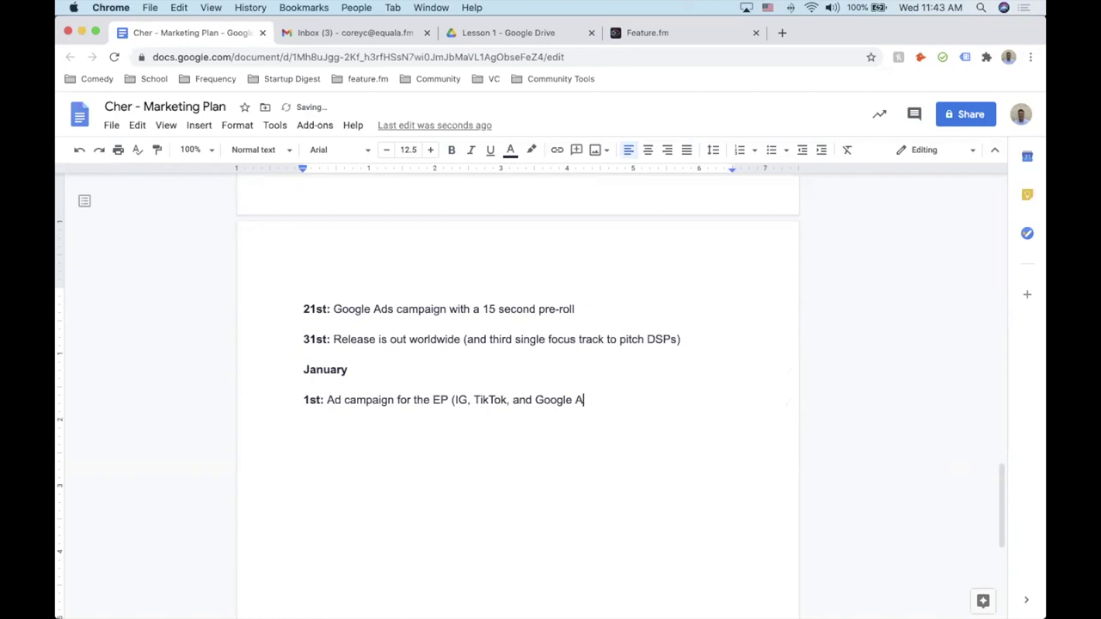
{"action": "key", "text": "BackSpace"}
{"action": "type", "text": "goog"}
{"action": "key", "text": "BackSpace"}
{"action": "key", "text": "BackSpace"}
{"action": "key", "text": "BackSpace"}
{"action": "key", "text": "BackSpace"}
{"action": "type", "text": "Google Ads, Spotify "}
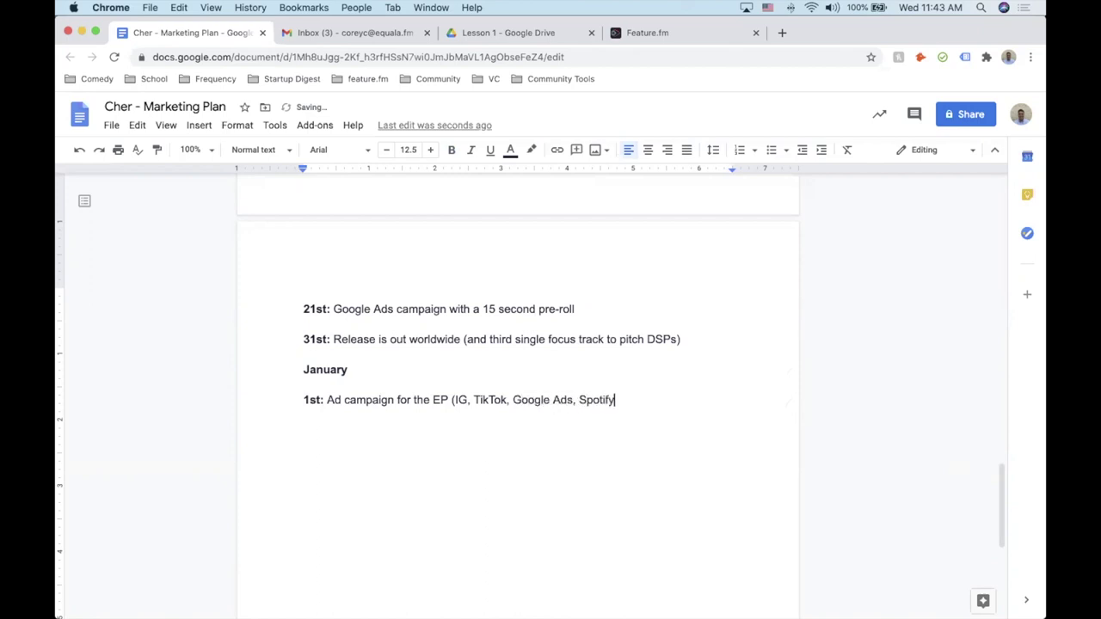
{"action": "type", "text": "and Amazon"}
Add 'Ad Budget: $2500' and an 'Ad Platforms:' line below the ISRC/UPC line.
{"action": "scroll", "coordinate": [518, 387], "scroll_direction": "up", "scroll_amount": 5}
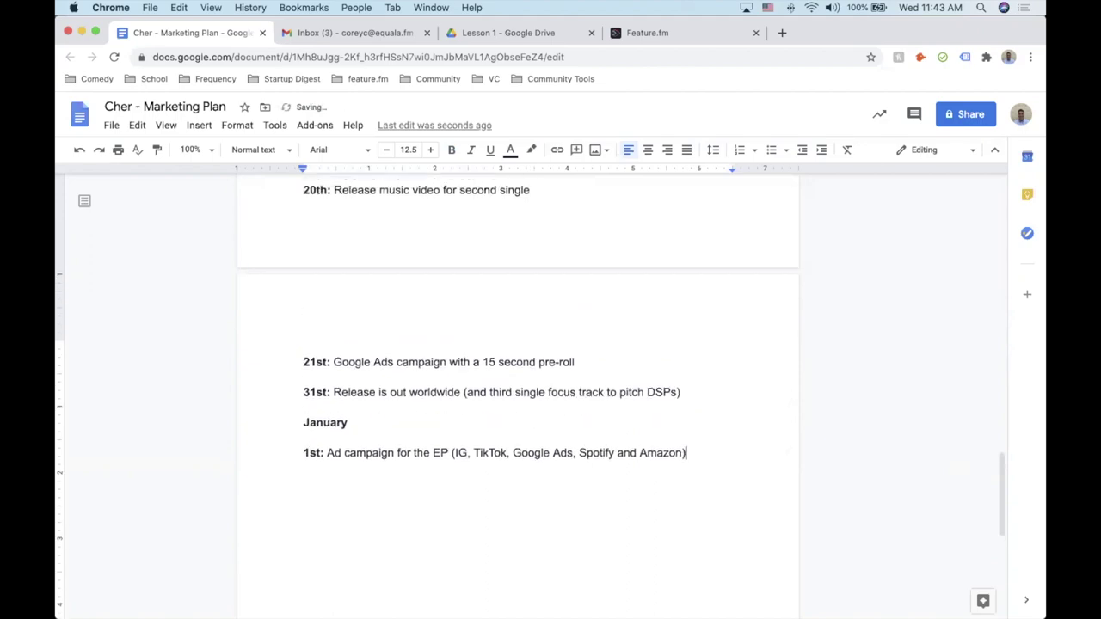
{"action": "scroll", "coordinate": [518, 387], "scroll_direction": "up", "scroll_amount": 20}
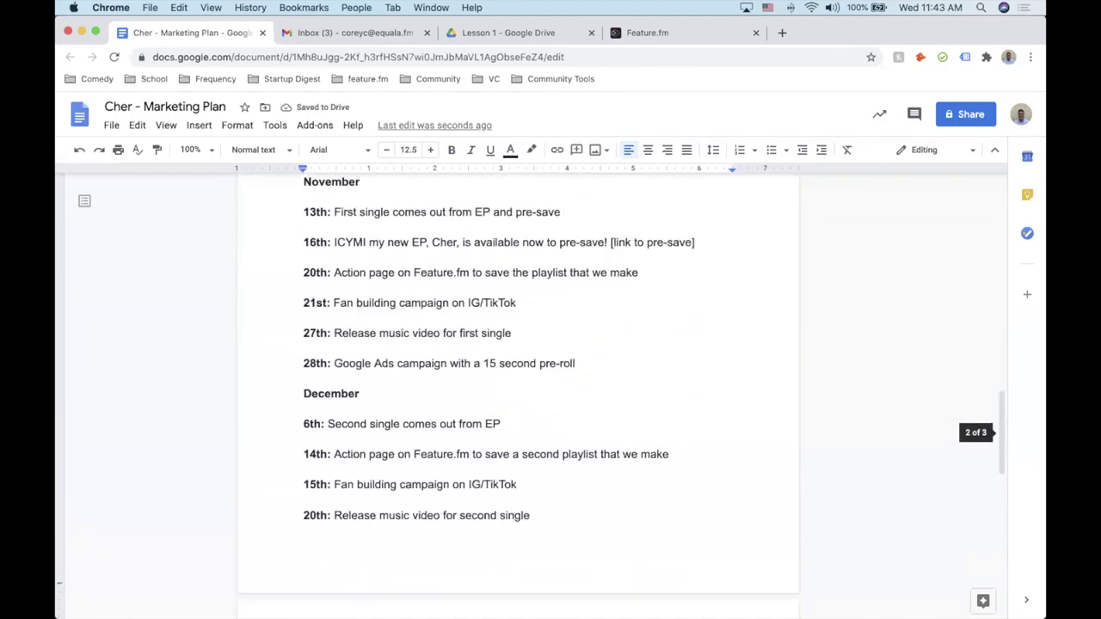
{"action": "scroll", "coordinate": [433, 342], "scroll_direction": "up", "scroll_amount": 10}
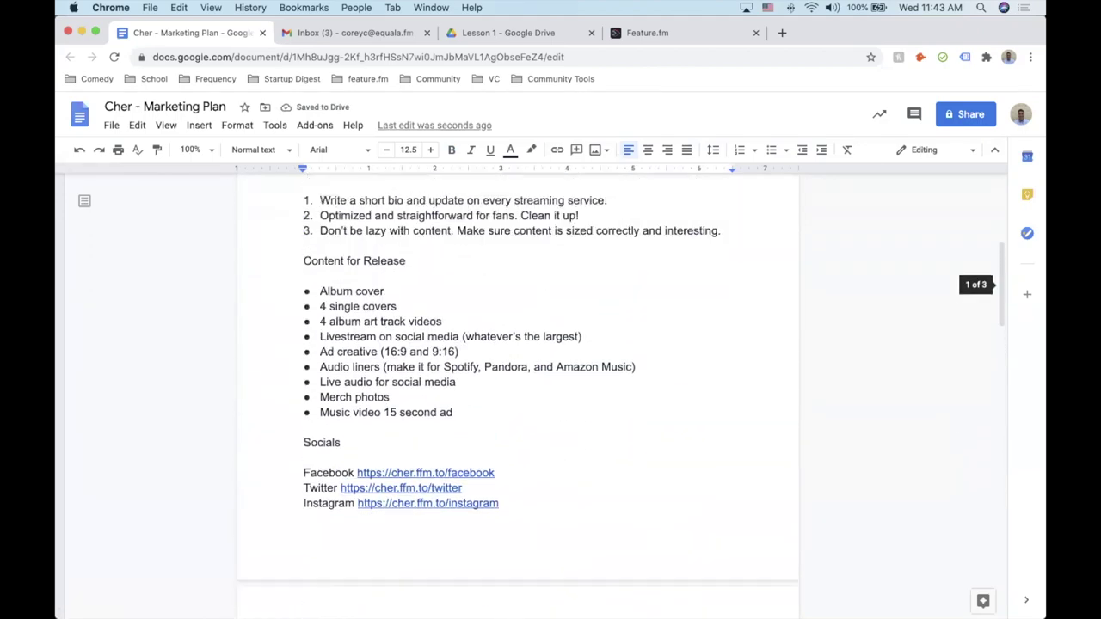
{"action": "left_click", "coordinate": [475, 333]}
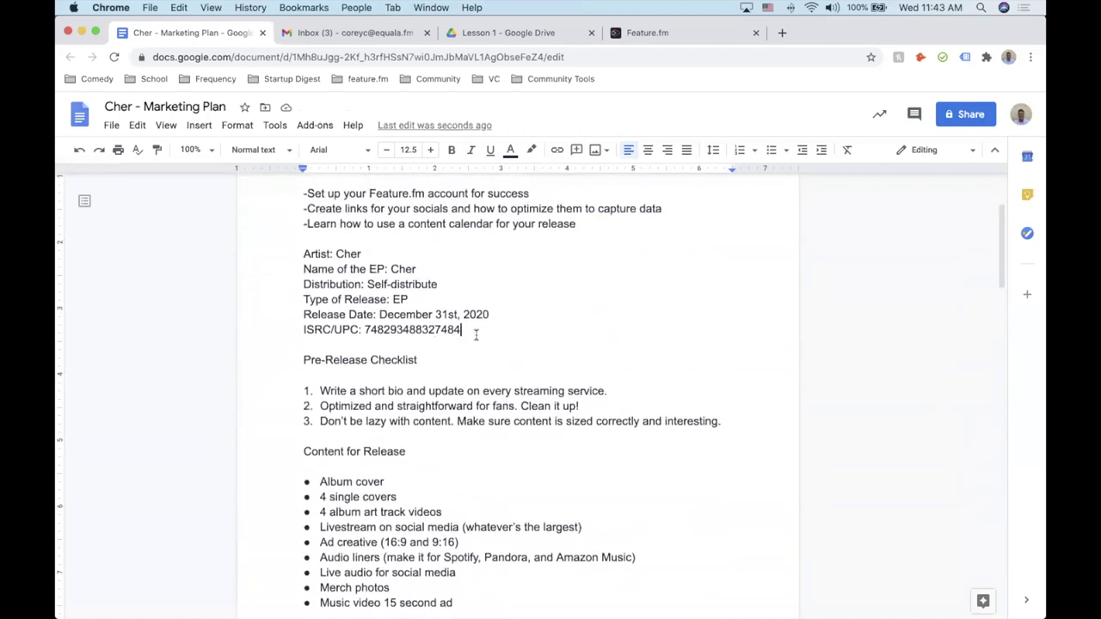
{"action": "key", "text": "Return"}
{"action": "key", "text": "Return"}
{"action": "type", "text": "Ad Budget:"}
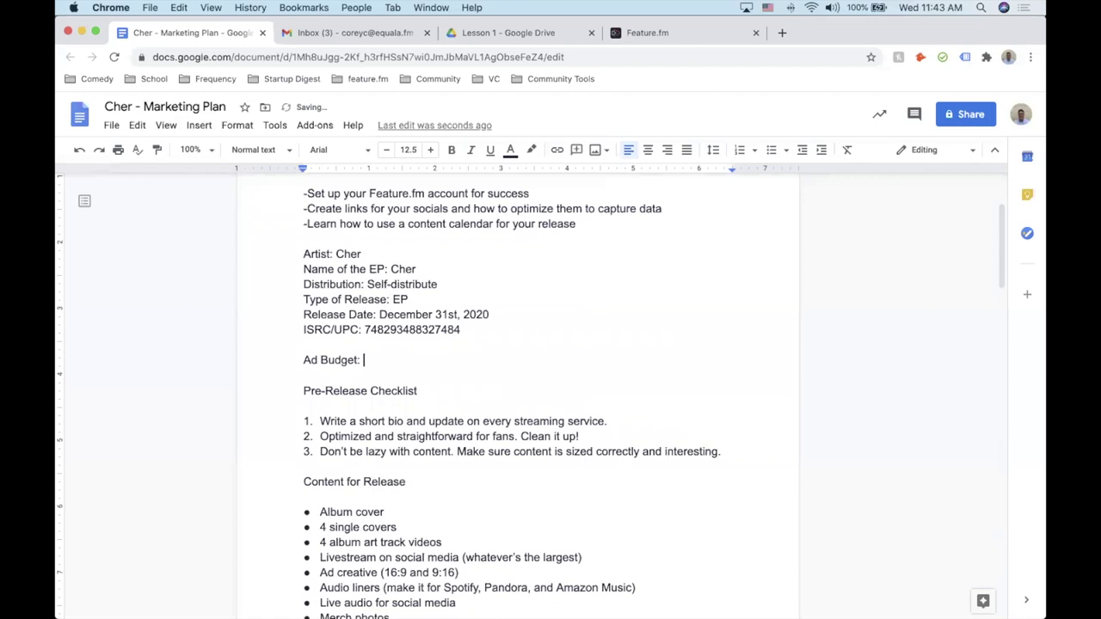
{"action": "type", "text": " $2500"}
{"action": "key", "text": "Return"}
{"action": "key", "text": "Return"}
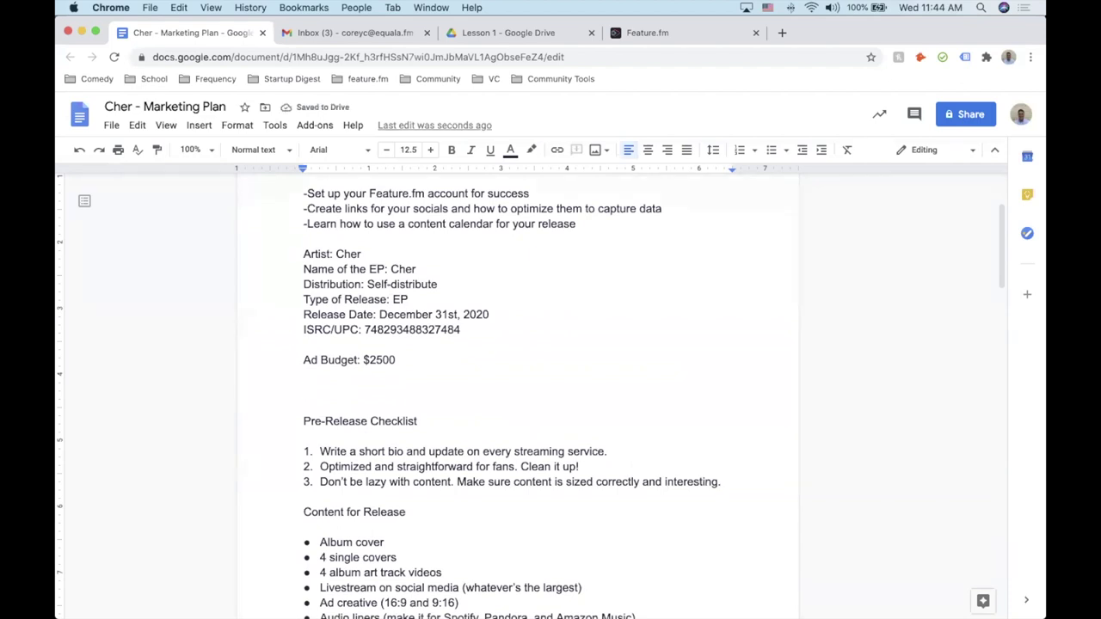
{"action": "type", "text": "Ad plat"}
{"action": "type", "text": "forms:"}
List TikTok, Google Ads, Instagram, Spotify and Amazon as bullets under Ad Platforms.
{"action": "key", "text": "Return"}
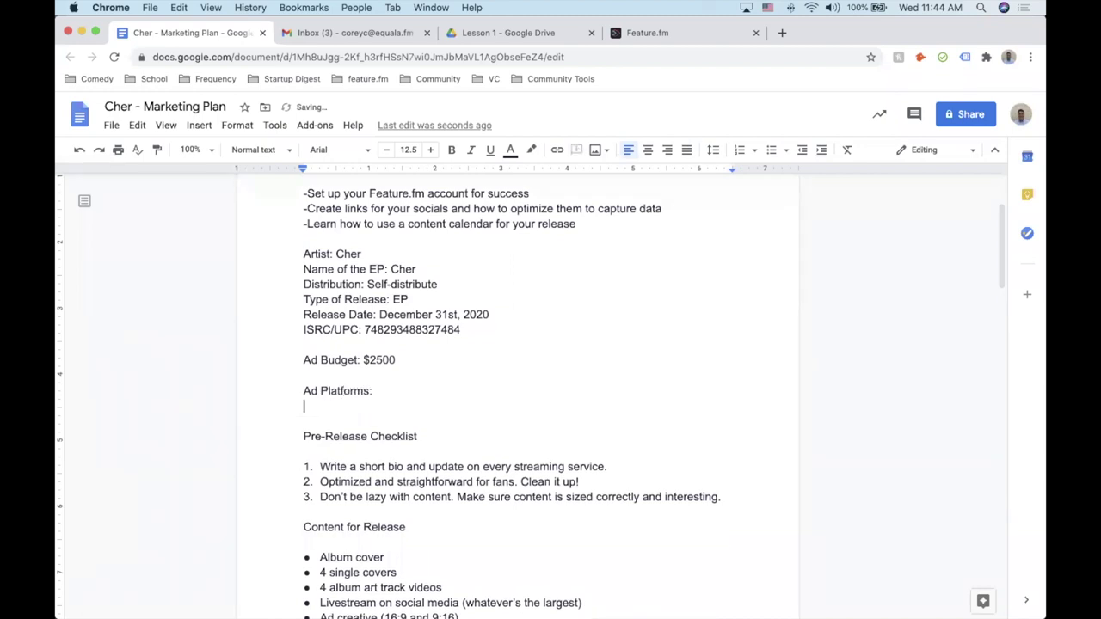
{"action": "key", "text": "Return"}
{"action": "left_click", "coordinate": [771, 149]}
{"action": "type", "text": "TikTok"}
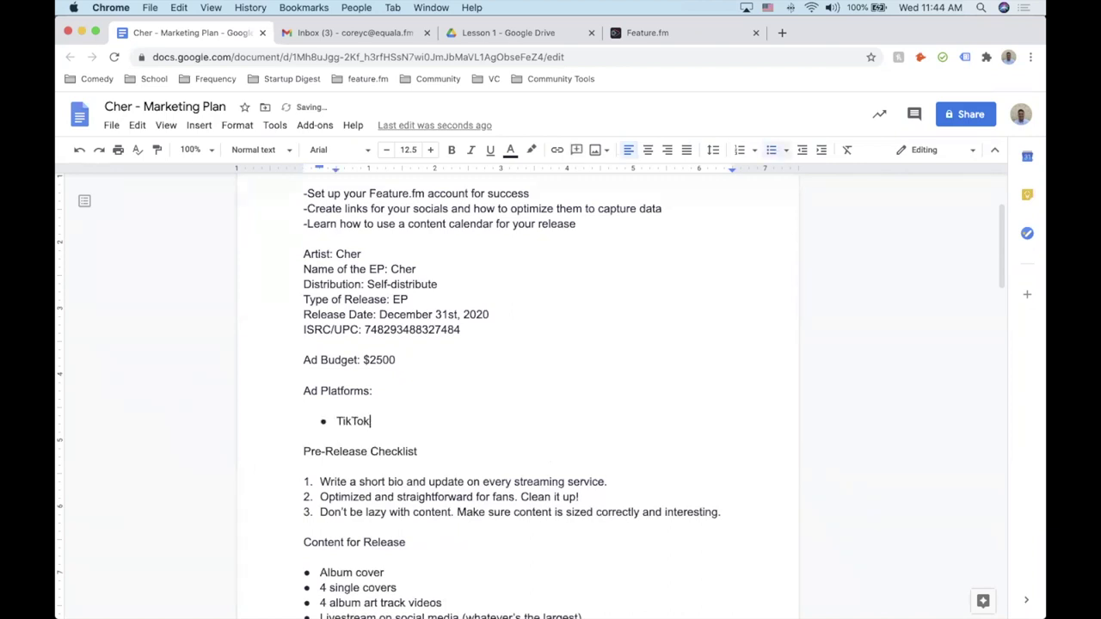
{"action": "key", "text": "Return"}
{"action": "type", "text": "Google Ads"}
{"action": "key", "text": "Return"}
{"action": "type", "text": "In"}
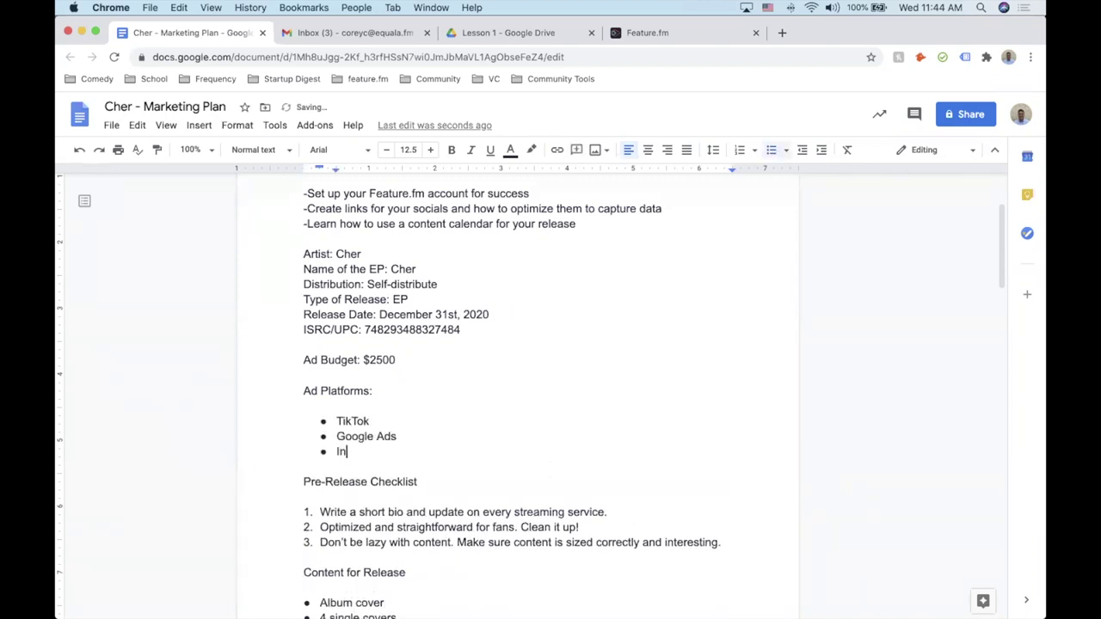
{"action": "type", "text": "stagram"}
{"action": "key", "text": "Return"}
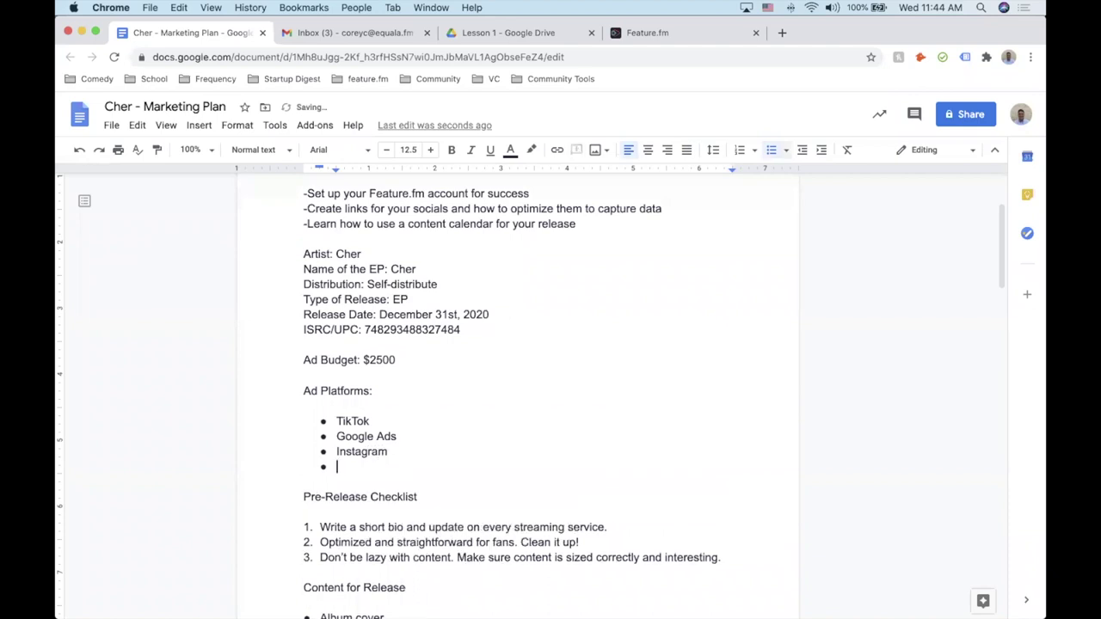
{"action": "type", "text": "Spotify"}
{"action": "key", "text": "Return"}
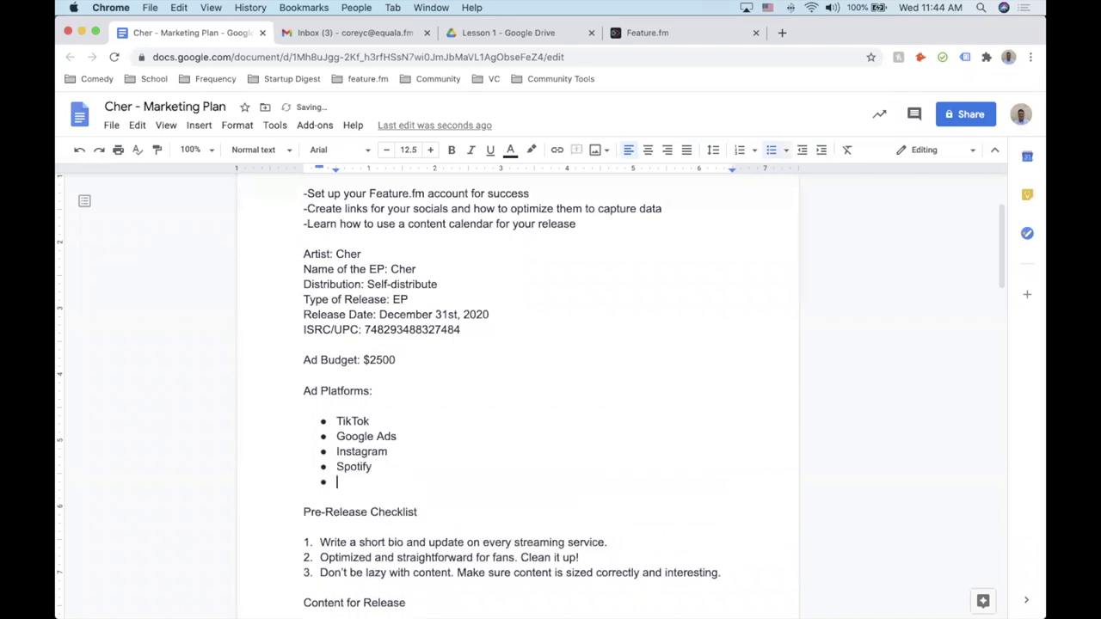
{"action": "type", "text": "Amazon"}
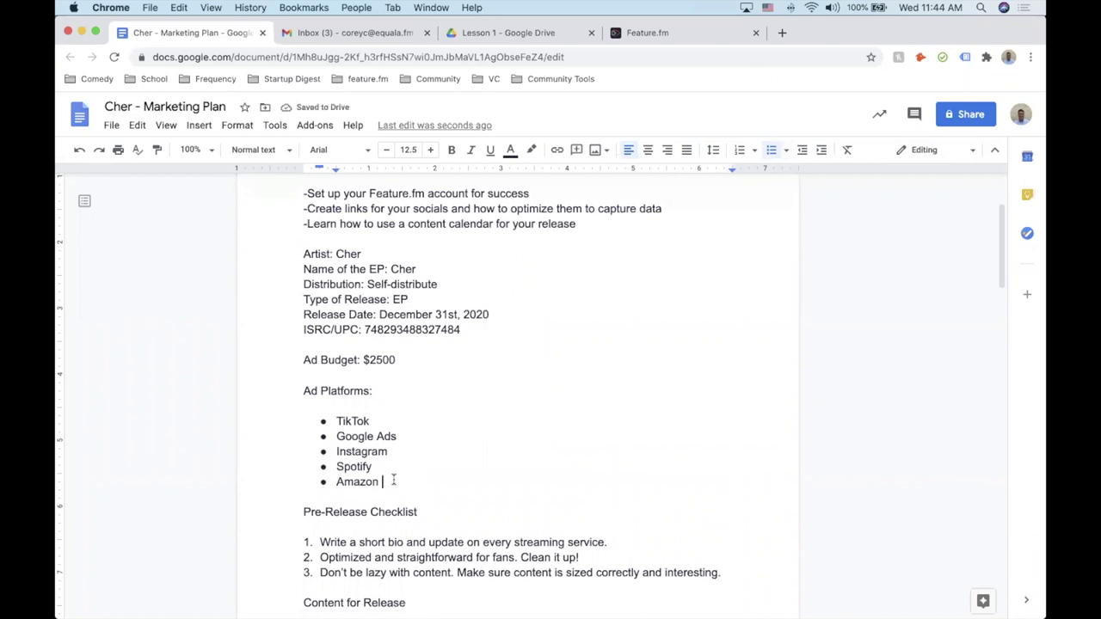
Shift the five Ad Platforms bullets further left with the ruler indent.
{"action": "left_click_drag", "start_coordinate": [381, 482], "coordinate": [334, 421]}
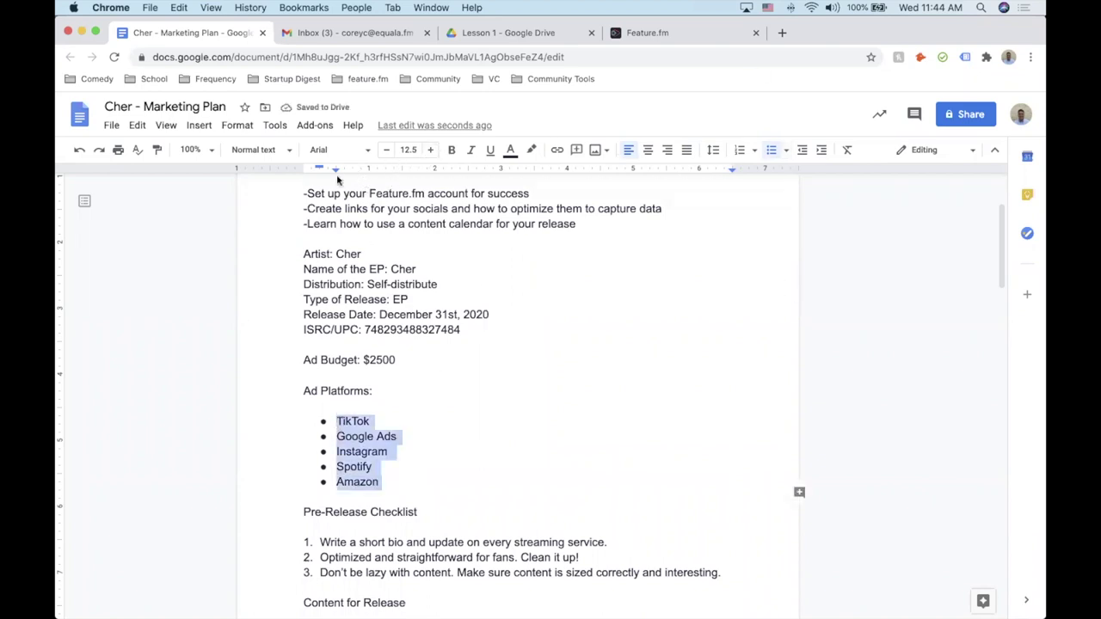
{"action": "left_click_drag", "start_coordinate": [334, 174], "coordinate": [318, 174]}
{"action": "left_click", "coordinate": [448, 514]}
Add a bullet after 'Music video 15 second ad': two playlists, entire discography and greatest hits, optional third.
{"action": "scroll", "coordinate": [448, 514], "scroll_direction": "down", "scroll_amount": 10}
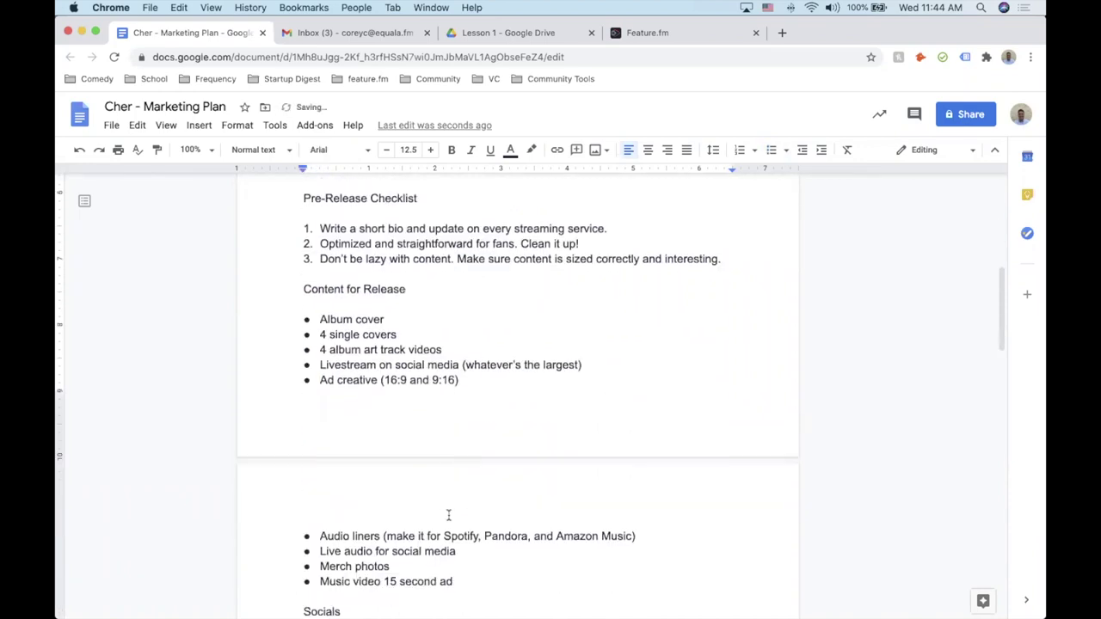
{"action": "scroll", "coordinate": [448, 514], "scroll_direction": "up", "scroll_amount": 8}
{"action": "scroll", "coordinate": [448, 514], "scroll_direction": "down", "scroll_amount": 15}
{"action": "scroll", "coordinate": [448, 515], "scroll_direction": "up", "scroll_amount": 7}
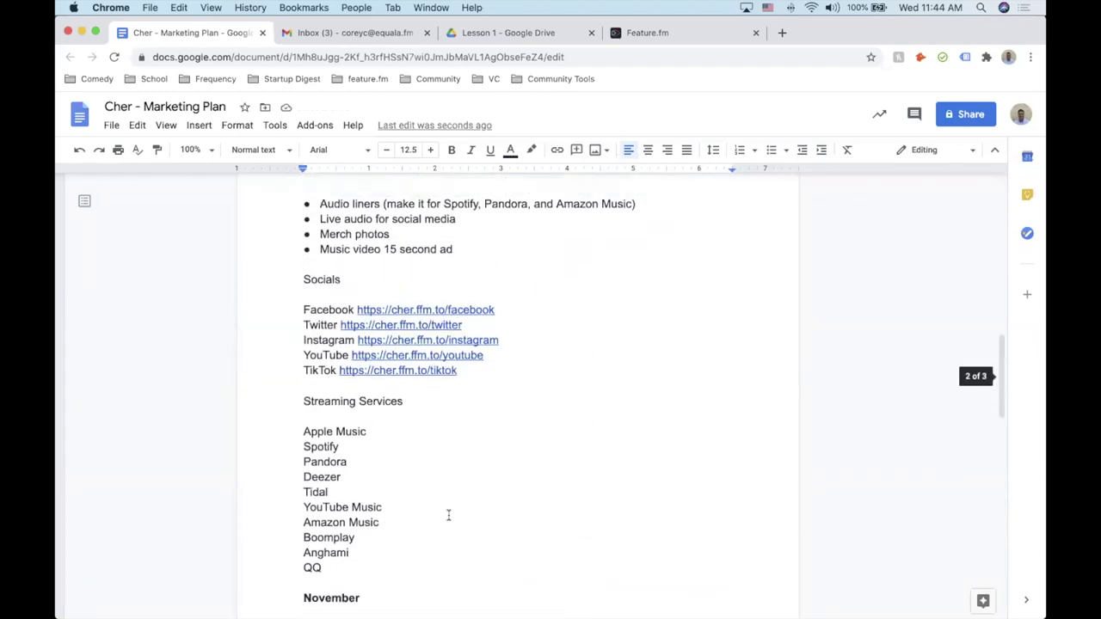
{"action": "scroll", "coordinate": [448, 514], "scroll_direction": "up", "scroll_amount": 4}
{"action": "scroll", "coordinate": [448, 516], "scroll_direction": "down", "scroll_amount": 4}
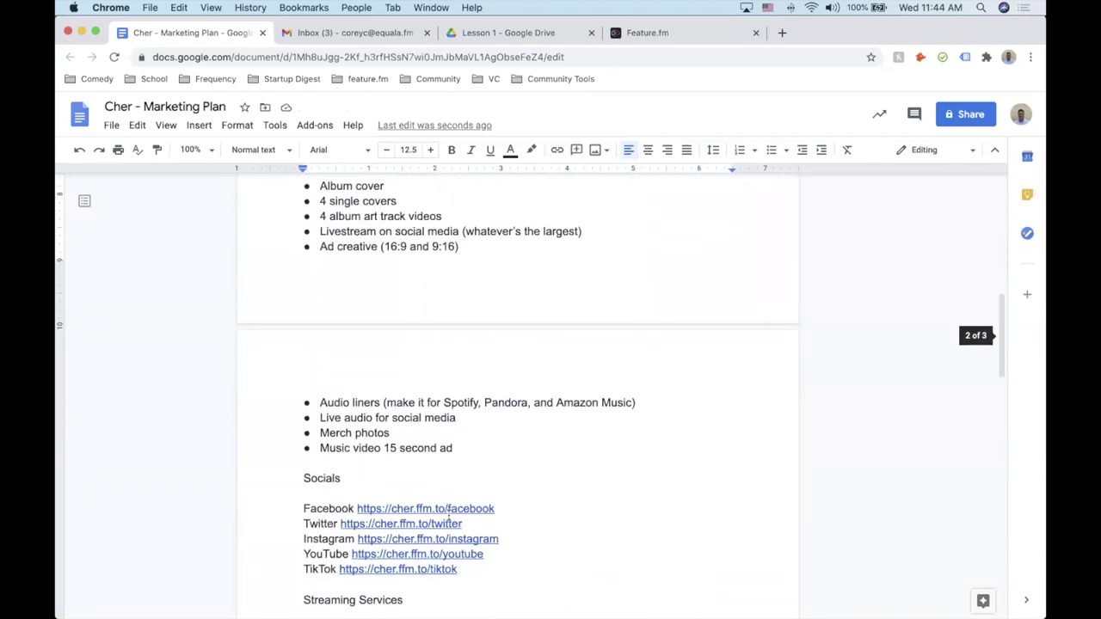
{"action": "left_click", "coordinate": [480, 436]}
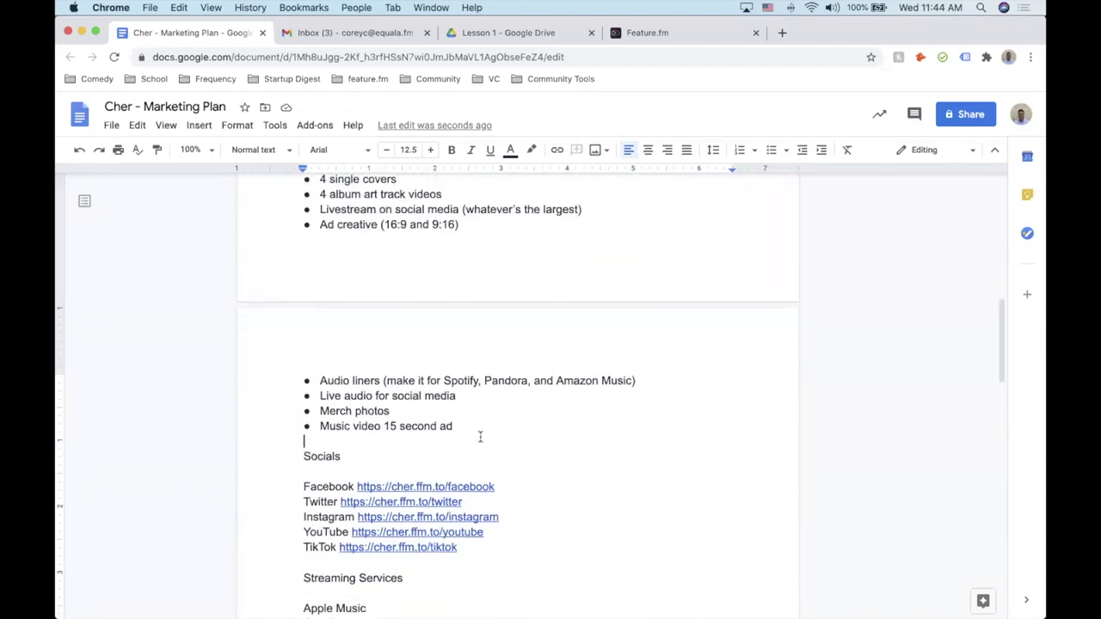
{"action": "key", "text": "Up"}
{"action": "left_click", "coordinate": [477, 422]}
{"action": "key", "text": "Return"}
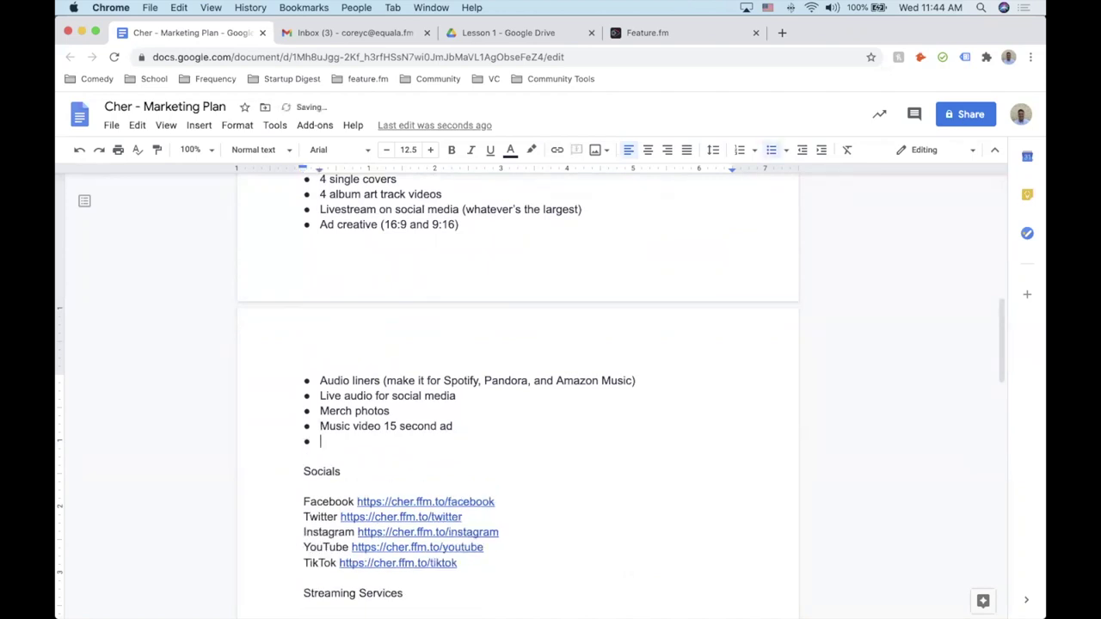
{"action": "type", "text": "Two playlists: one and"}
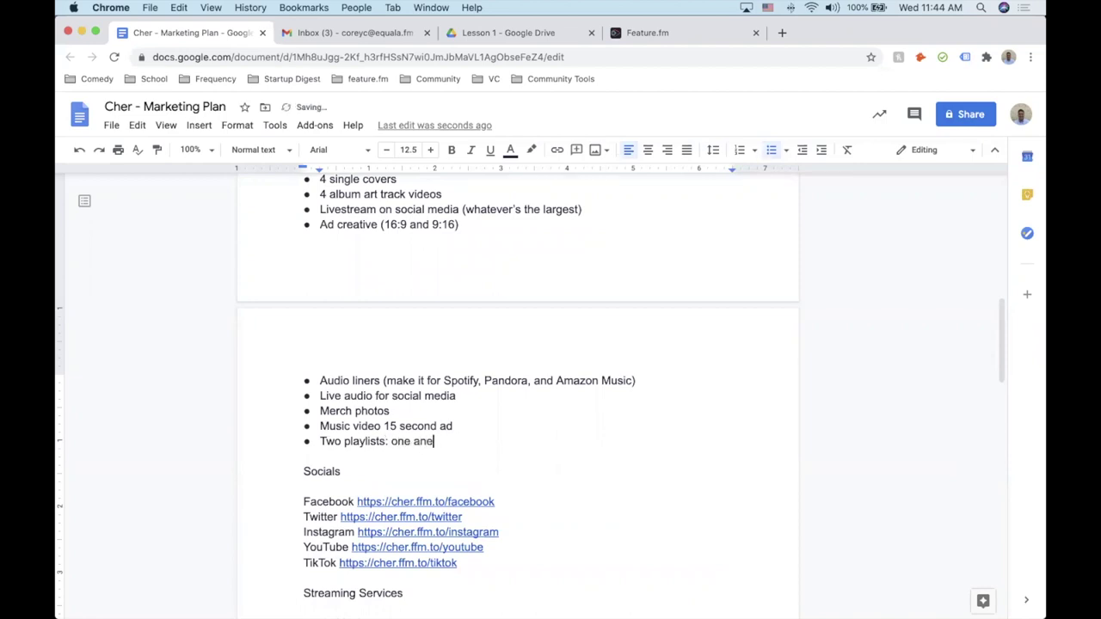
{"action": "type", "text": "entire discography pplayl"}
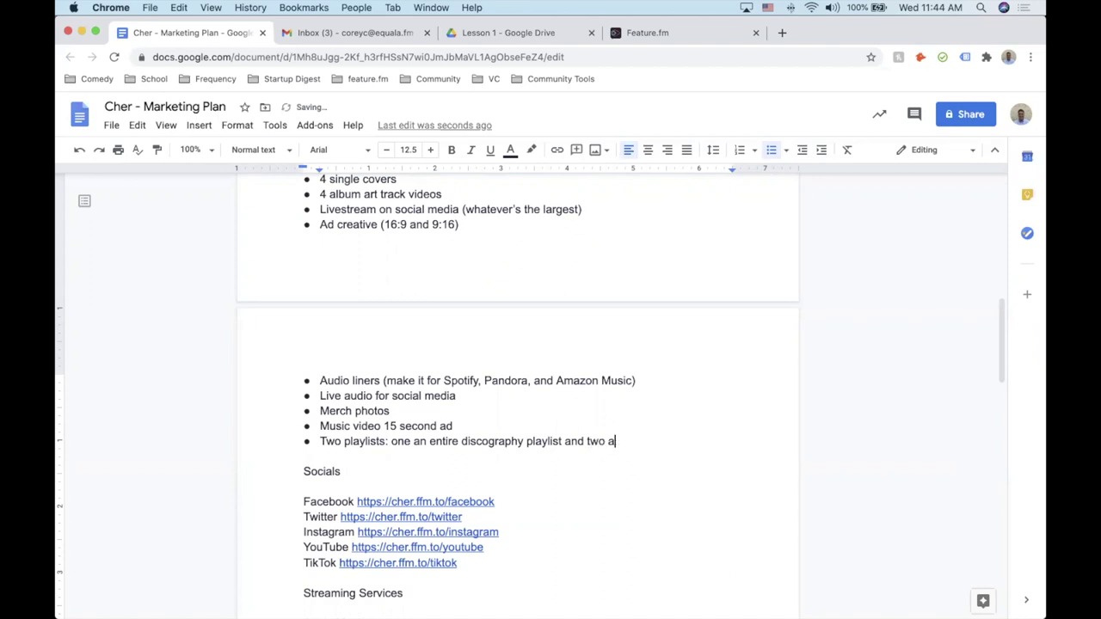
{"action": "type", "text": "ist and two the greatest hits (third optio"}
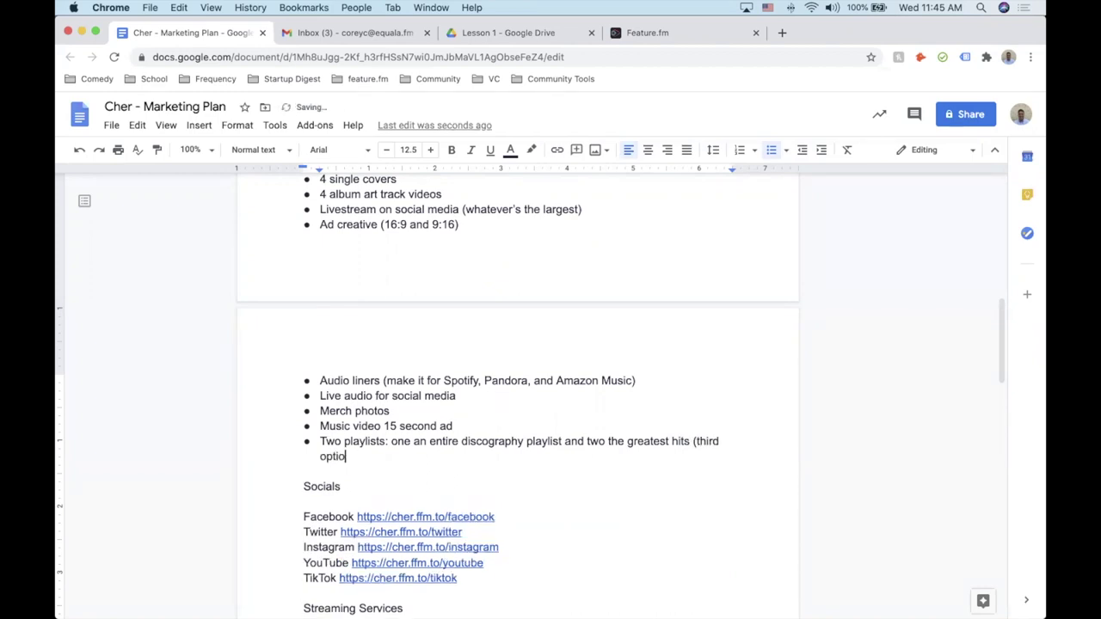
{"action": "type", "text": "nal playlist of stuff your're li"}
{"action": "key", "text": "BackSpace"}
{"action": "key", "text": "BackSpace"}
{"action": "key", "text": "BackSpace"}
{"action": "key", "text": "BackSpace"}
{"action": "type", "text": "e listening to or interested in)"}
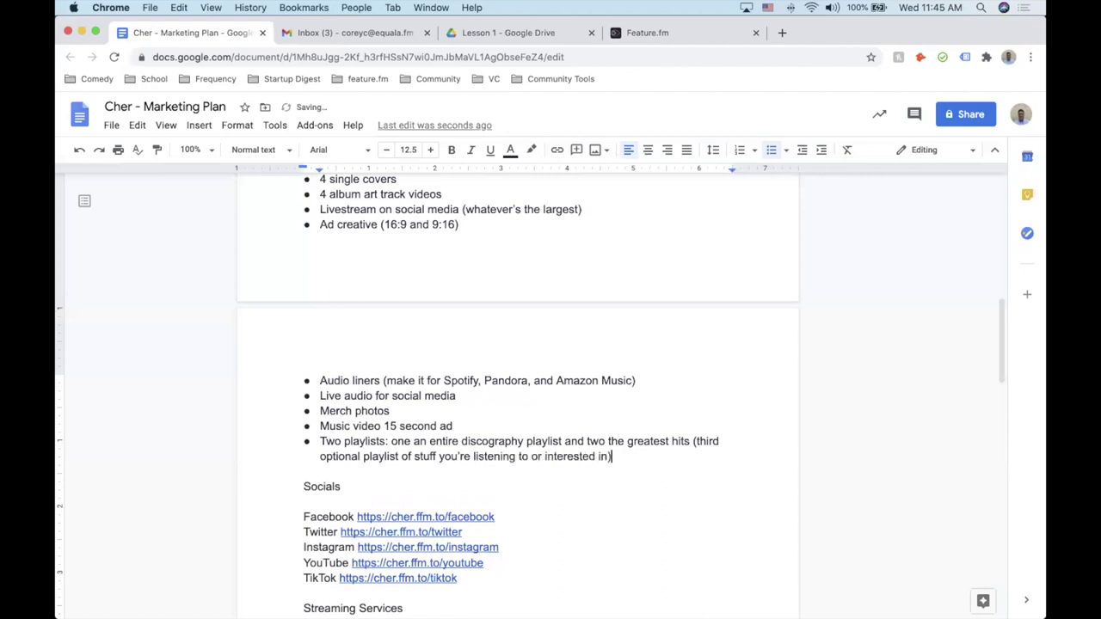
Add a 'Bio Link:' line under the TikTok link in Socials, then switch to Feature.fm.
{"action": "scroll", "coordinate": [473, 412], "scroll_direction": "up", "scroll_amount": 10}
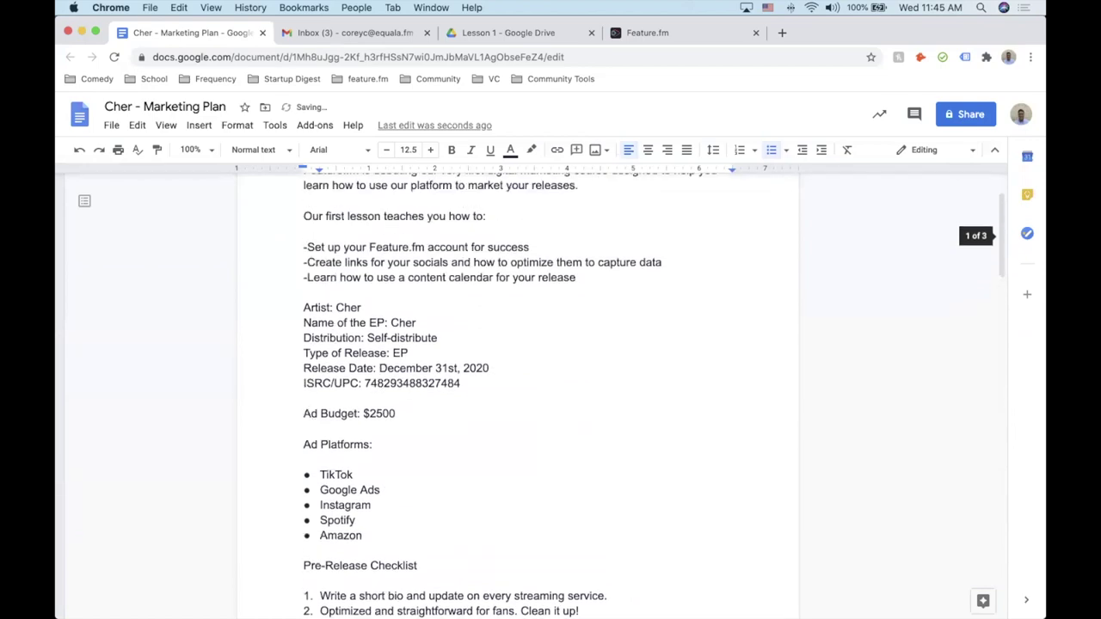
{"action": "scroll", "coordinate": [473, 412], "scroll_direction": "down", "scroll_amount": 15}
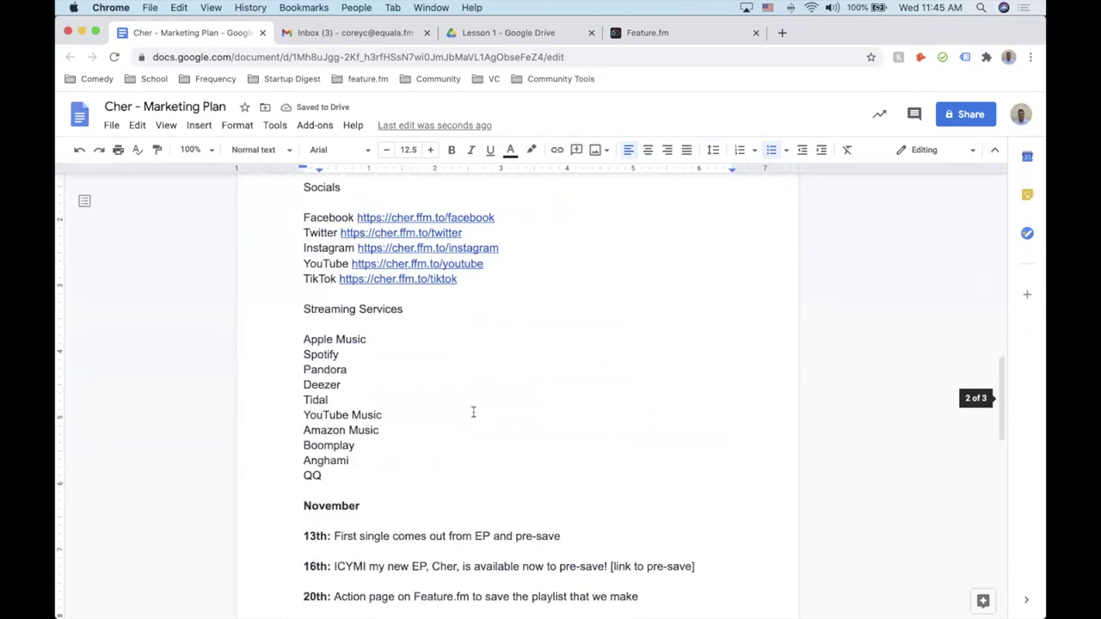
{"action": "scroll", "coordinate": [473, 412], "scroll_direction": "up", "scroll_amount": 5}
{"action": "scroll", "coordinate": [473, 412], "scroll_direction": "up", "scroll_amount": 3}
{"action": "scroll", "coordinate": [473, 412], "scroll_direction": "down", "scroll_amount": 2}
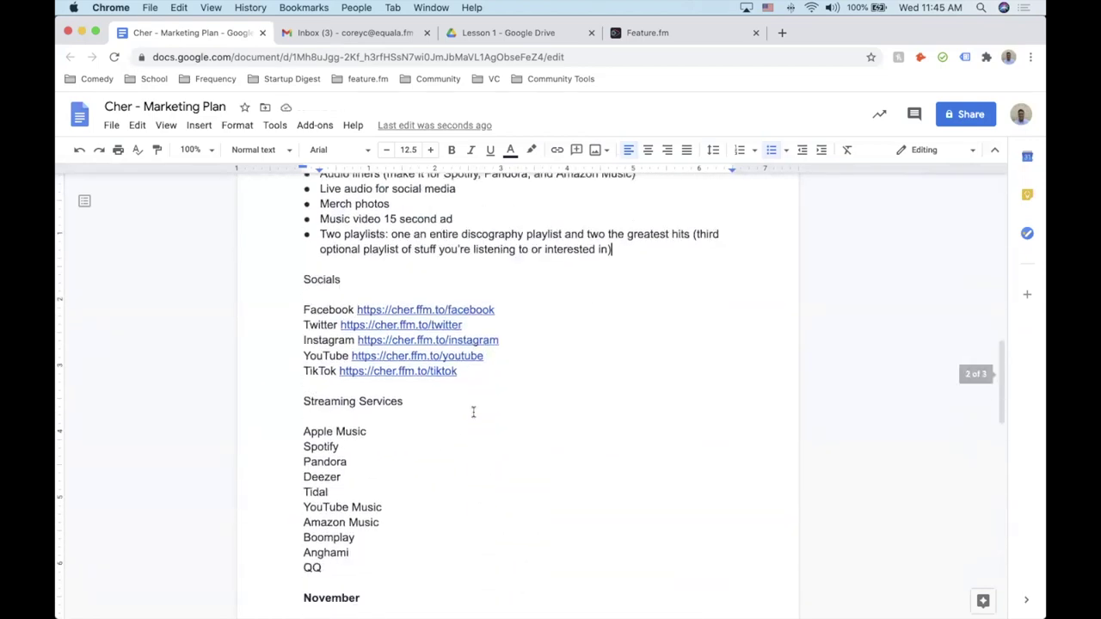
{"action": "left_click", "coordinate": [475, 381]}
{"action": "key", "text": "Return"}
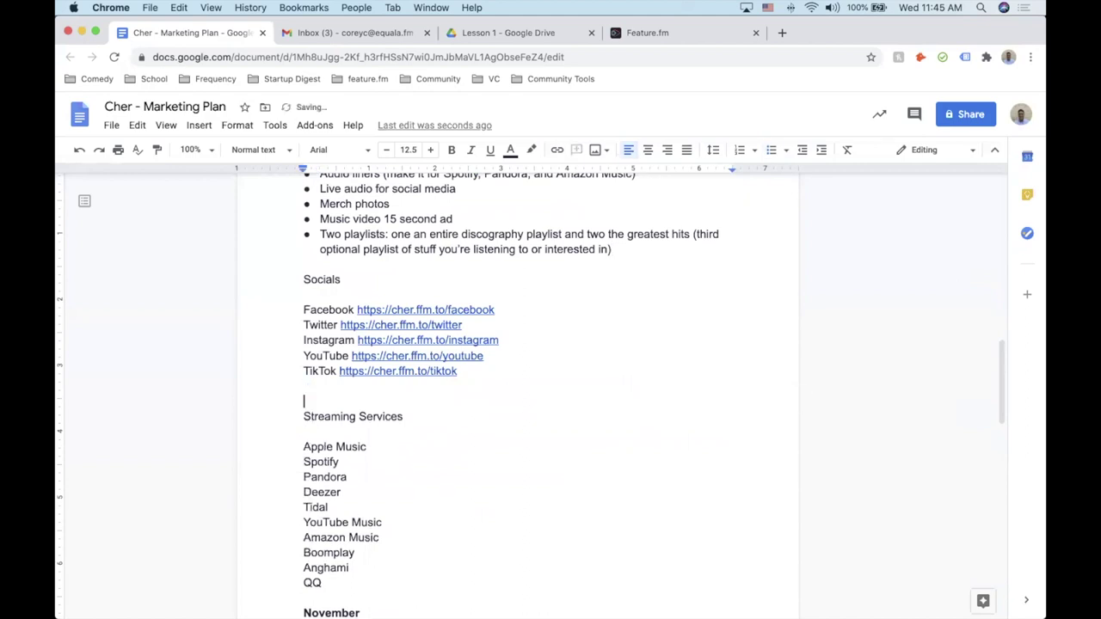
{"action": "type", "text": "Bio Link:"}
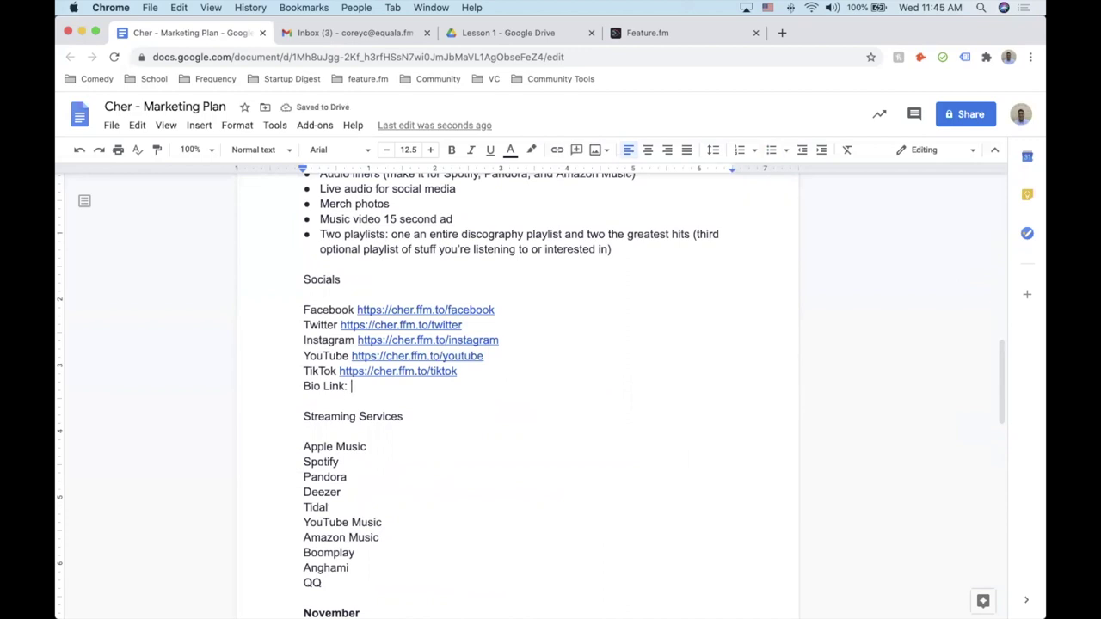
{"action": "left_click", "coordinate": [680, 32]}
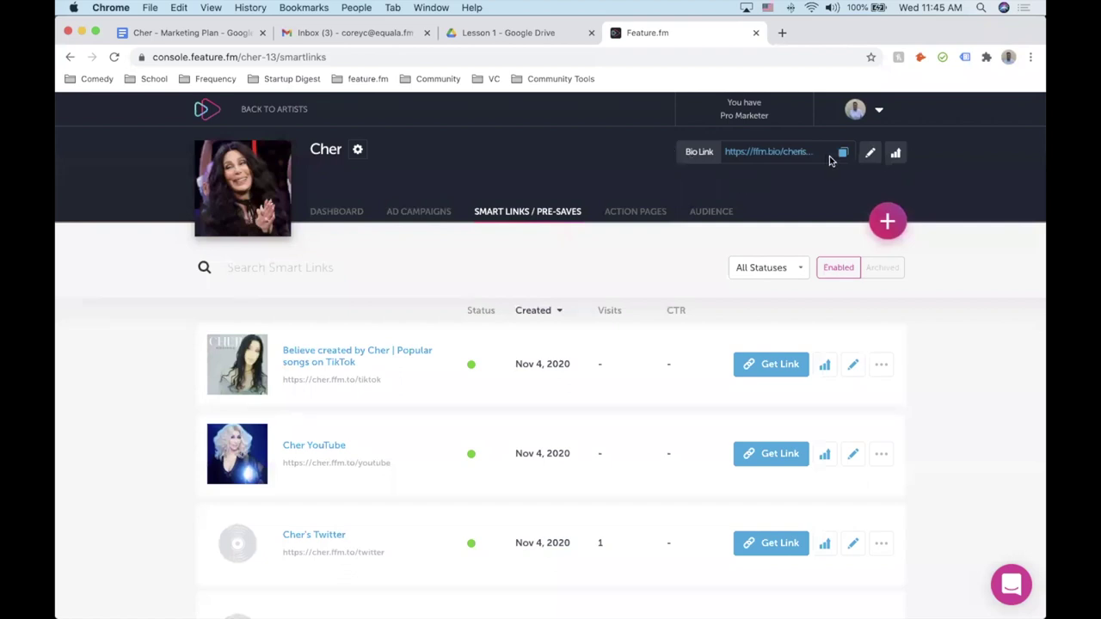
Change Cher's bio link URL from cherisanartist to ffm.bio/cher.
{"action": "left_click", "coordinate": [870, 152]}
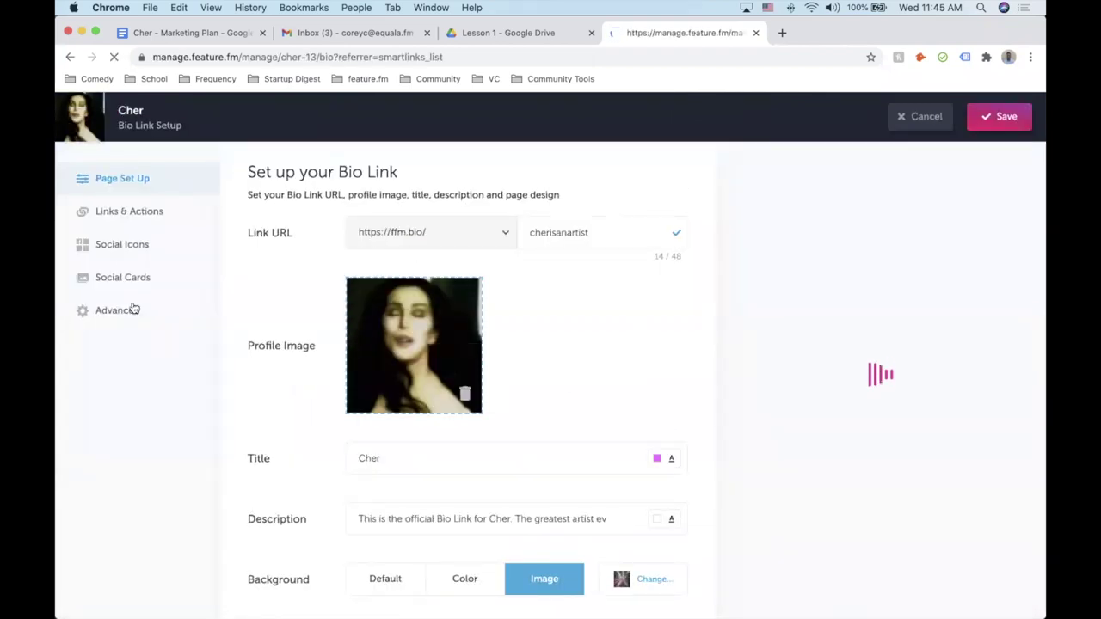
{"action": "left_click", "coordinate": [526, 236]}
{"action": "double_click", "coordinate": [526, 237]}
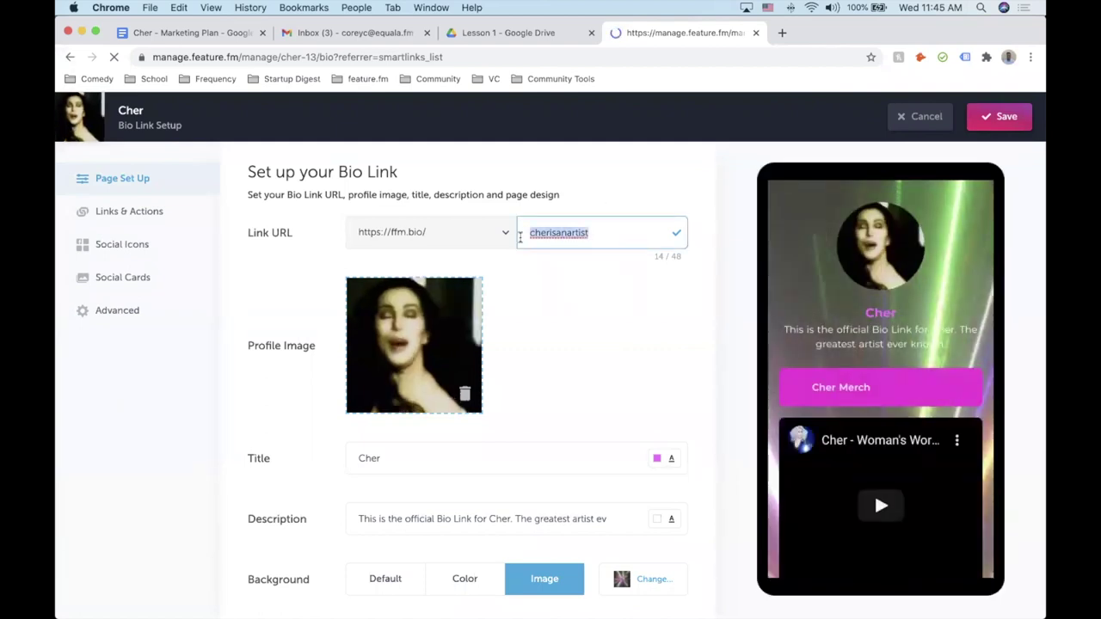
{"action": "type", "text": "cher"}
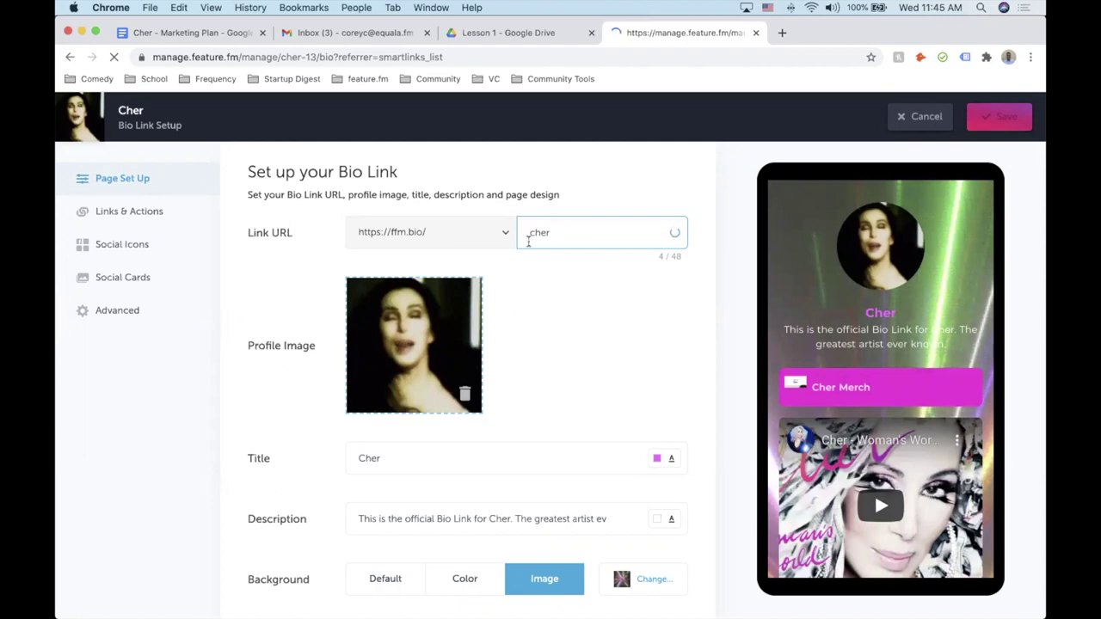
{"action": "left_click", "coordinate": [597, 300]}
{"action": "scroll", "coordinate": [597, 300], "scroll_direction": "down", "scroll_amount": 1}
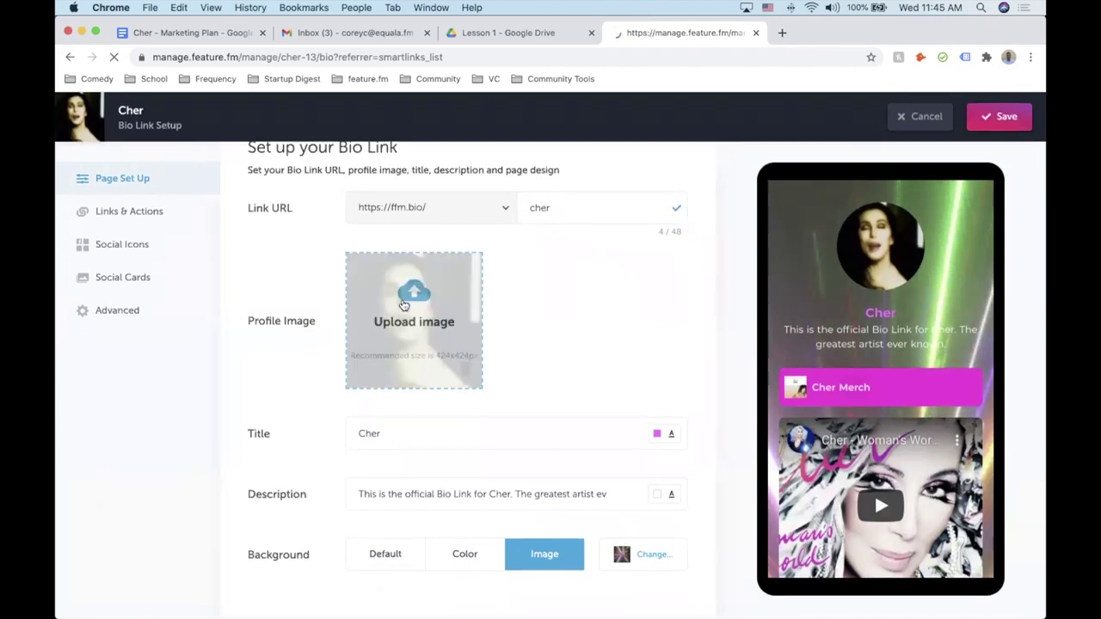
Upload cher dancing.gif as the bio link profile image.
{"action": "left_click", "coordinate": [421, 335]}
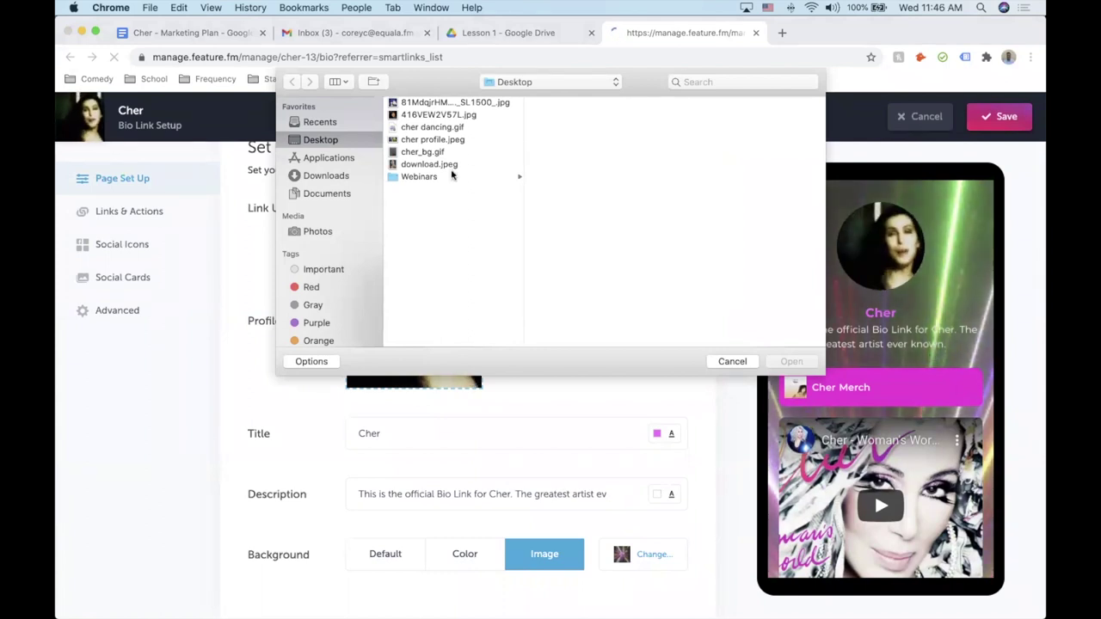
{"action": "left_click", "coordinate": [441, 128]}
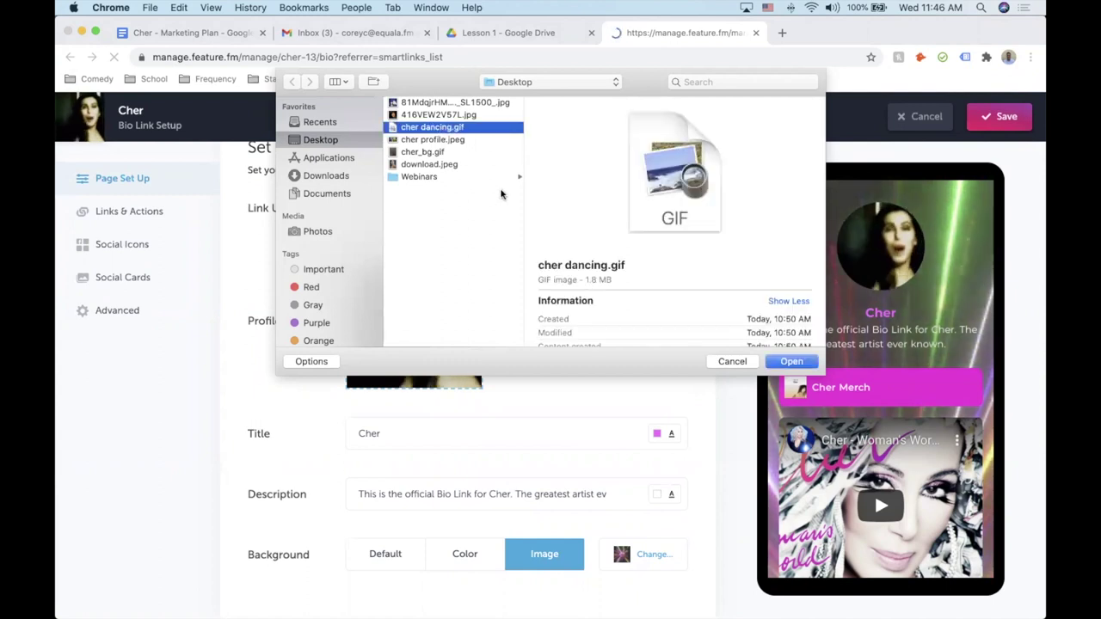
{"action": "left_click", "coordinate": [445, 153]}
{"action": "left_click", "coordinate": [442, 116]}
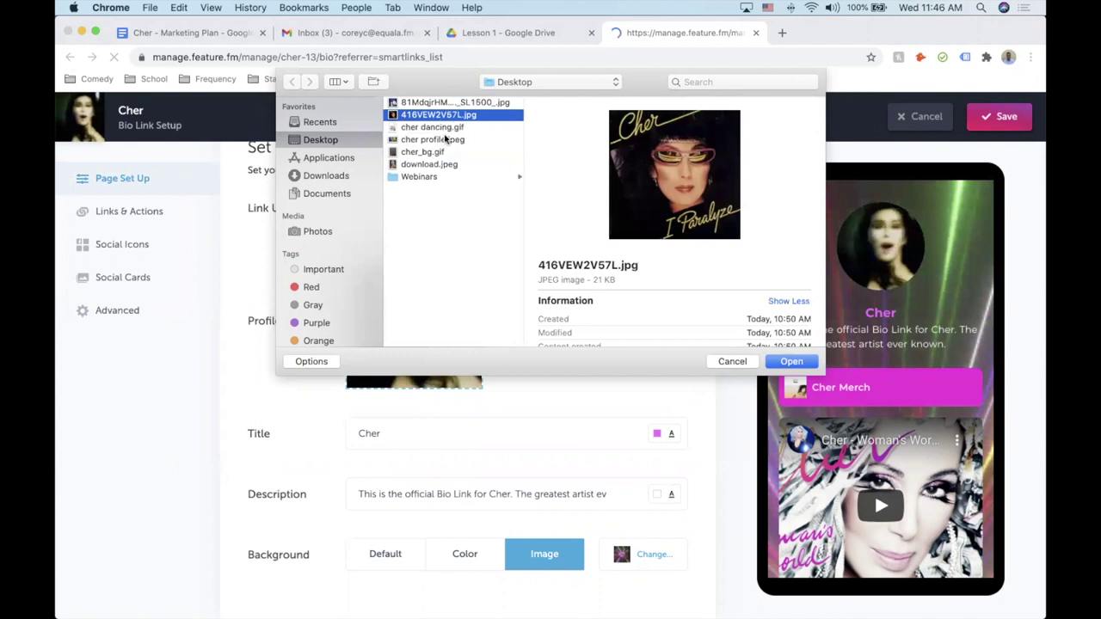
{"action": "left_click", "coordinate": [436, 139]}
{"action": "left_click", "coordinate": [437, 127]}
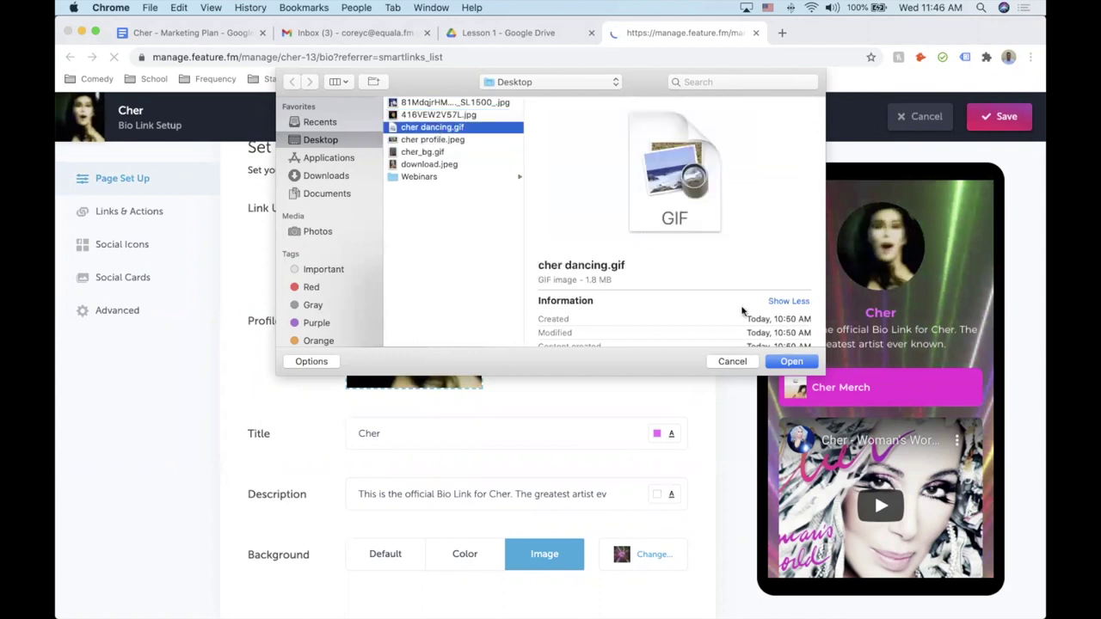
{"action": "left_click", "coordinate": [793, 363]}
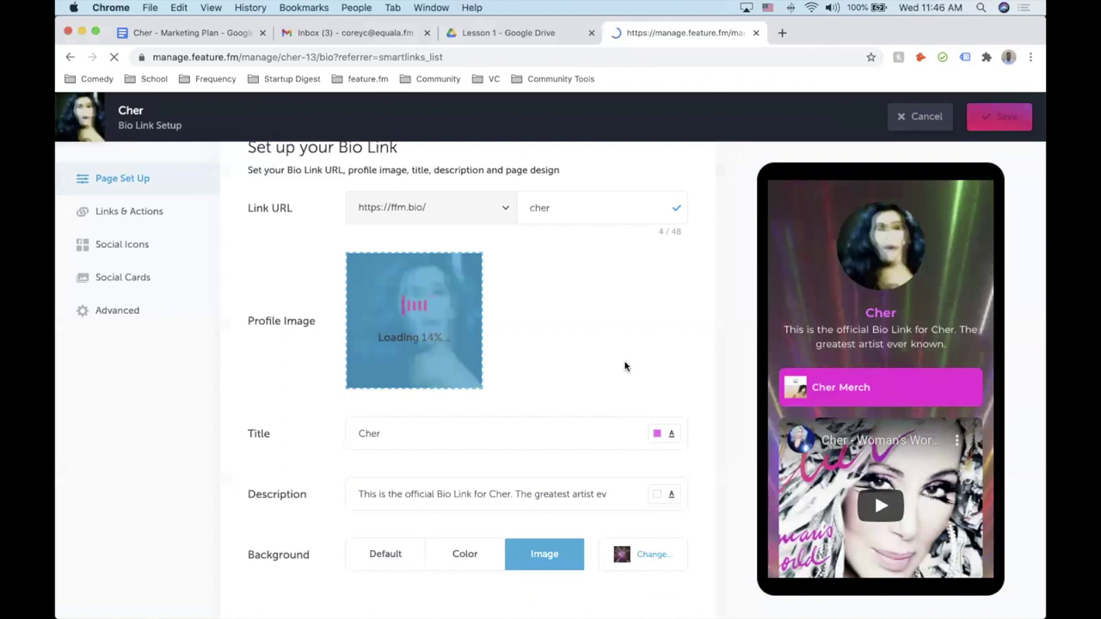
{"action": "double_click", "coordinate": [451, 432]}
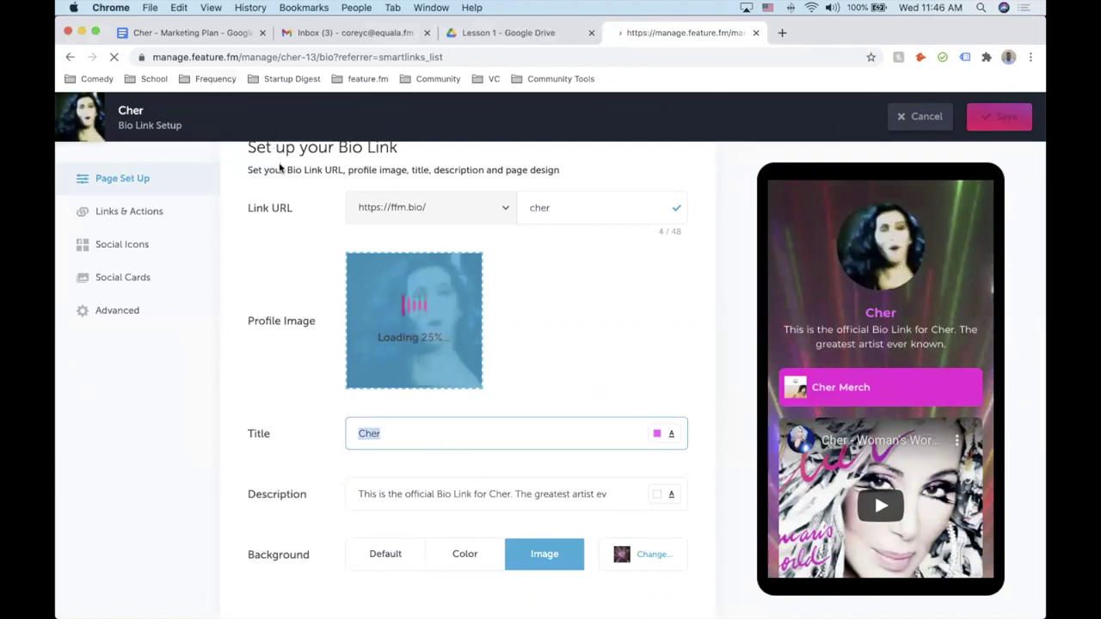
Change the title colour from #FD5DFF to white and select all the description text.
{"action": "scroll", "coordinate": [552, 410], "scroll_direction": "down", "scroll_amount": 1}
{"action": "left_click", "coordinate": [657, 432]}
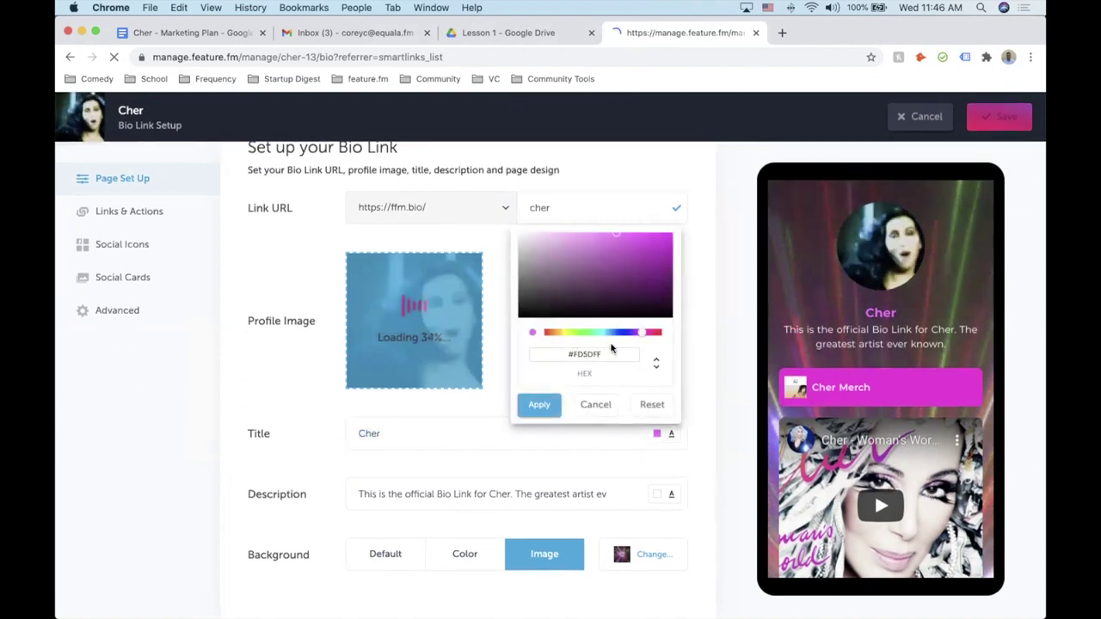
{"action": "triple_click", "coordinate": [606, 352]}
{"action": "type", "text": "#fff"}
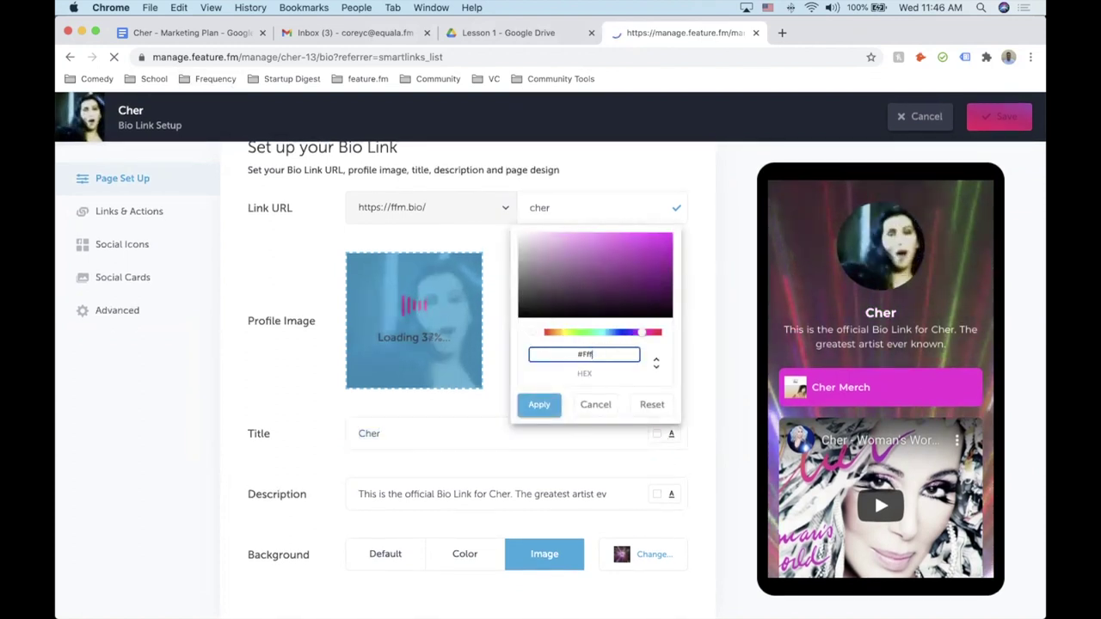
{"action": "key", "text": "BackSpace"}
{"action": "key", "text": "BackSpace"}
{"action": "type", "text": "FF"}
{"action": "key", "text": "BackSpace"}
{"action": "key", "text": "BackSpace"}
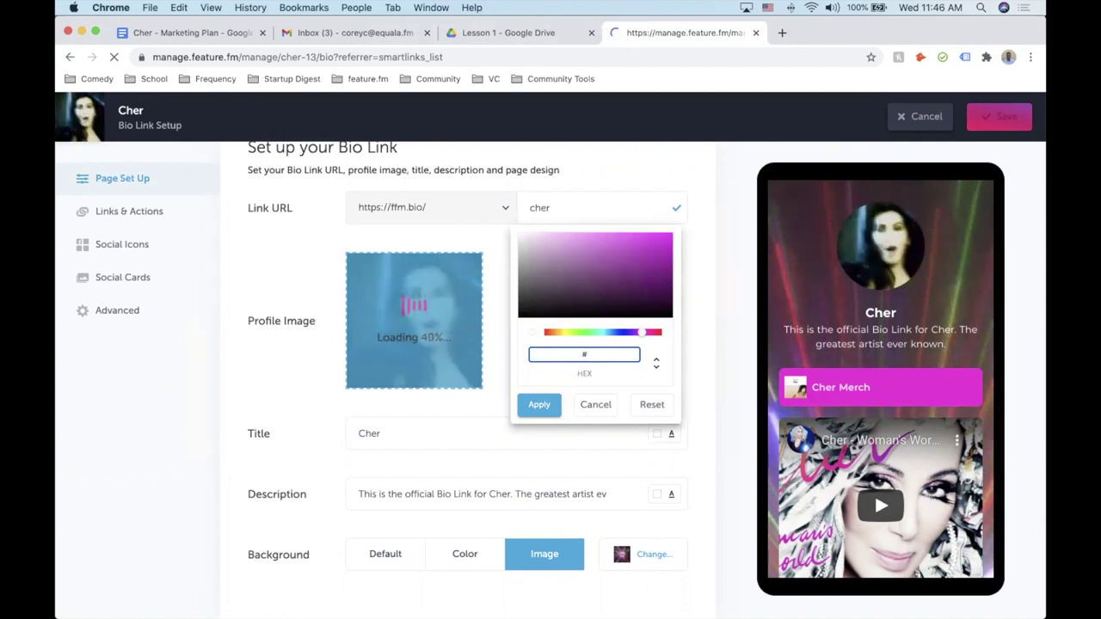
{"action": "type", "text": "ff"}
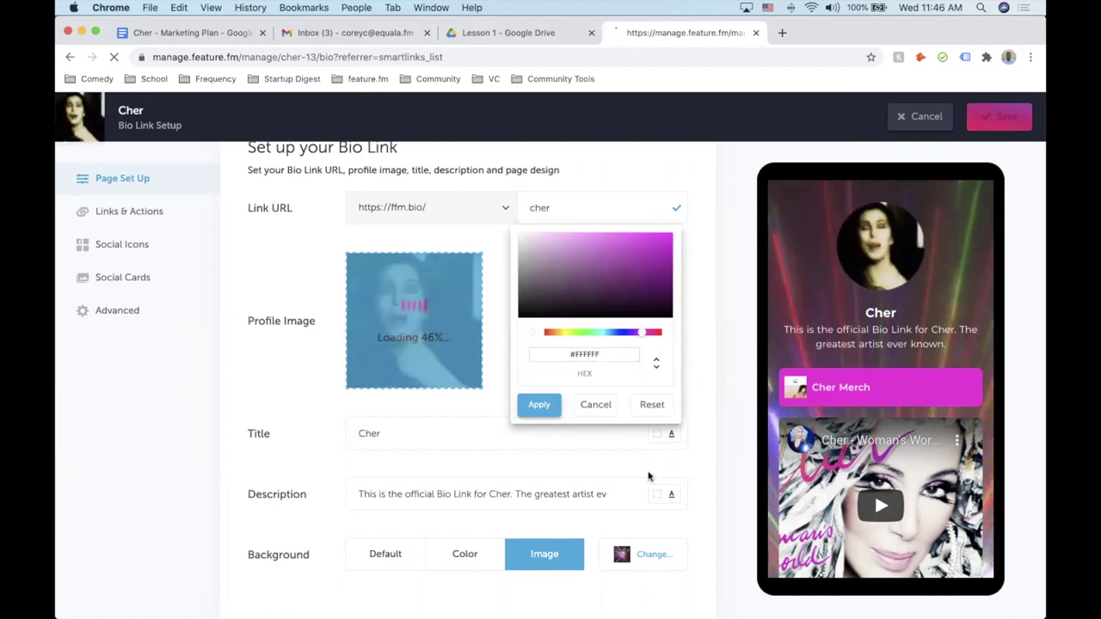
{"action": "left_click", "coordinate": [539, 405]}
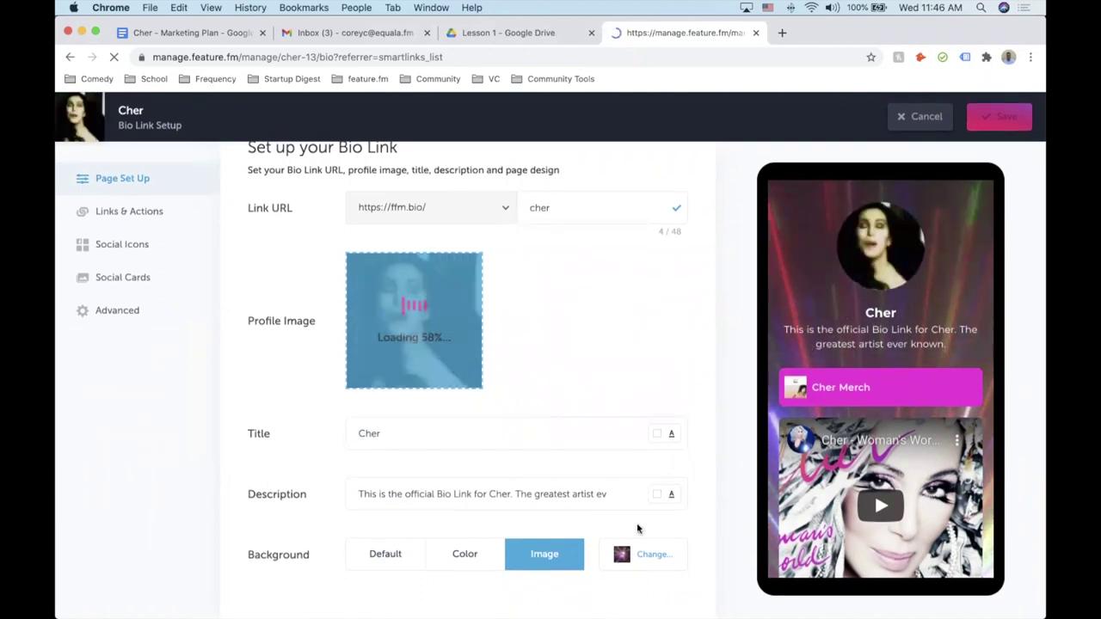
{"action": "left_click", "coordinate": [480, 497]}
{"action": "key", "text": "super+a"}
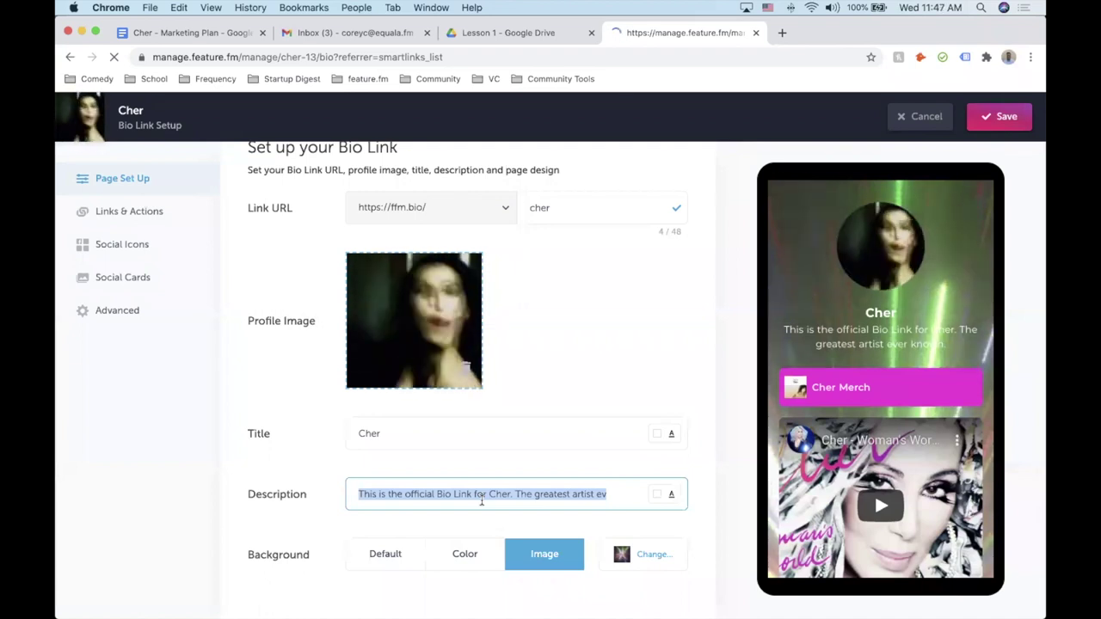
Write the December 31st album and November 13th single announcement, dropping the 'I am pretty.' sentence.
{"action": "type", "text": "Cher is"}
{"action": "key", "text": "BackSpace"}
{"action": "key", "text": "BackSpace"}
{"action": "key", "text": "BackSpace"}
{"action": "key", "text": "BackSpace"}
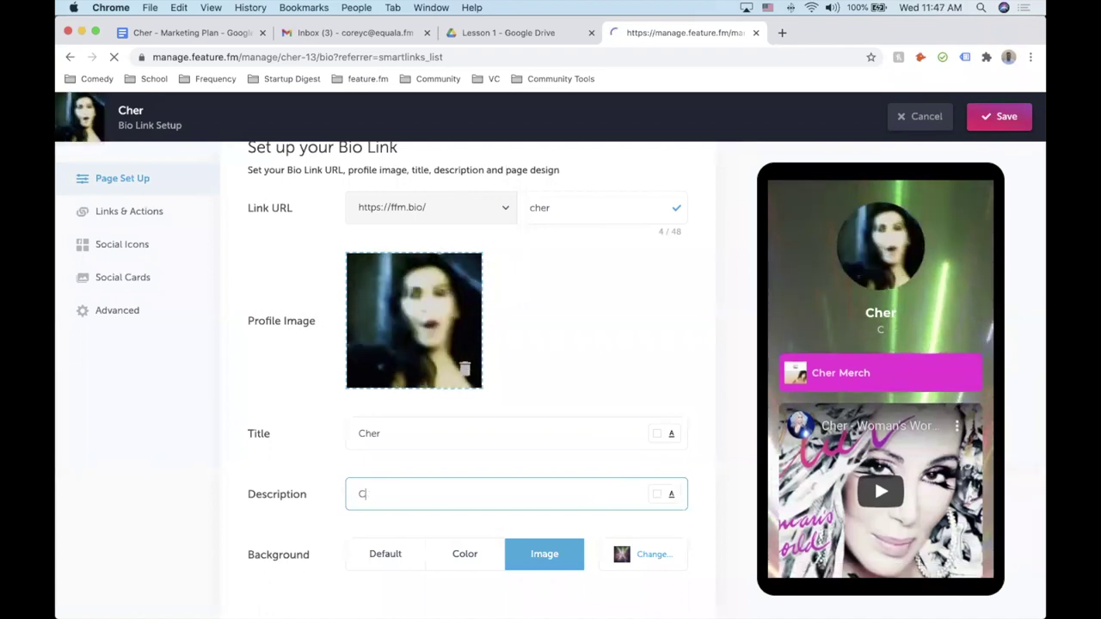
{"action": "type", "text": "I'm releasing a new album on December "}
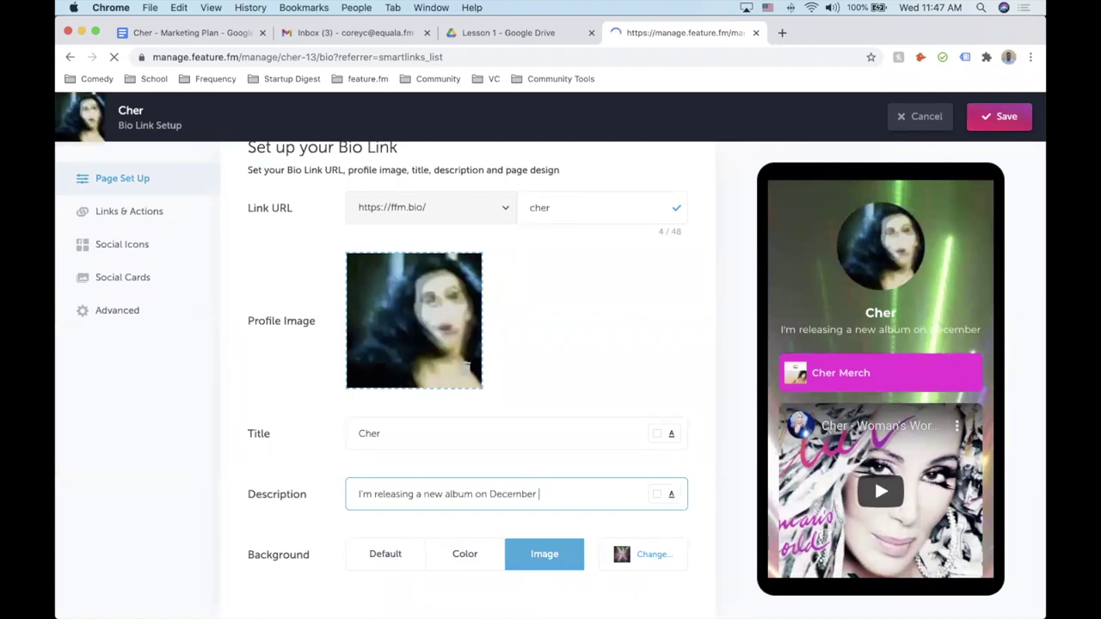
{"action": "type", "text": "31"}
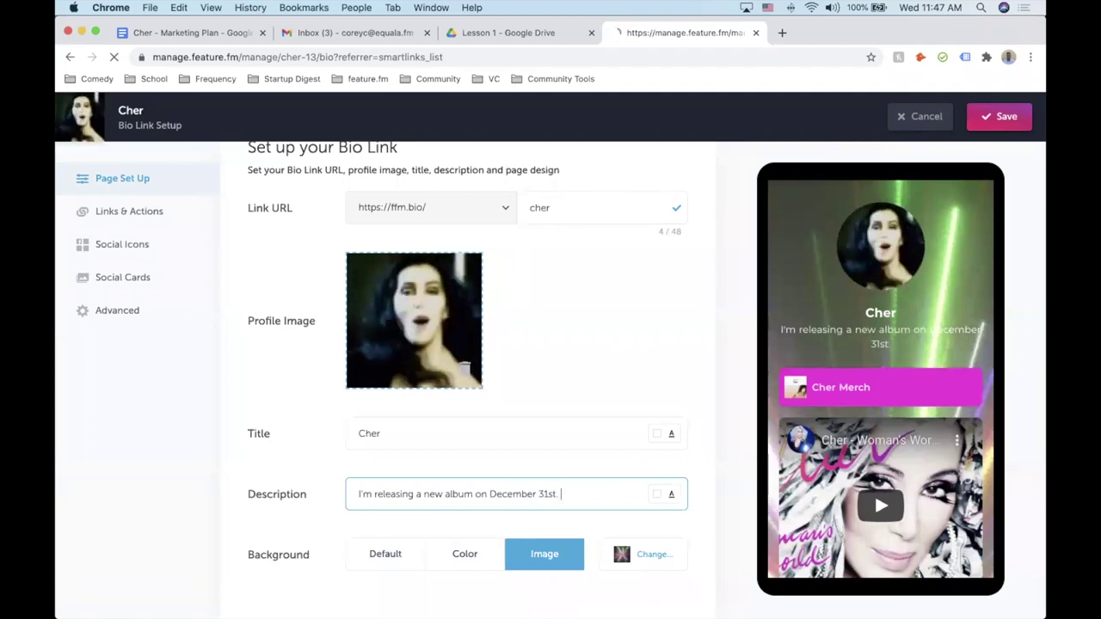
{"action": "type", "text": "st. My "}
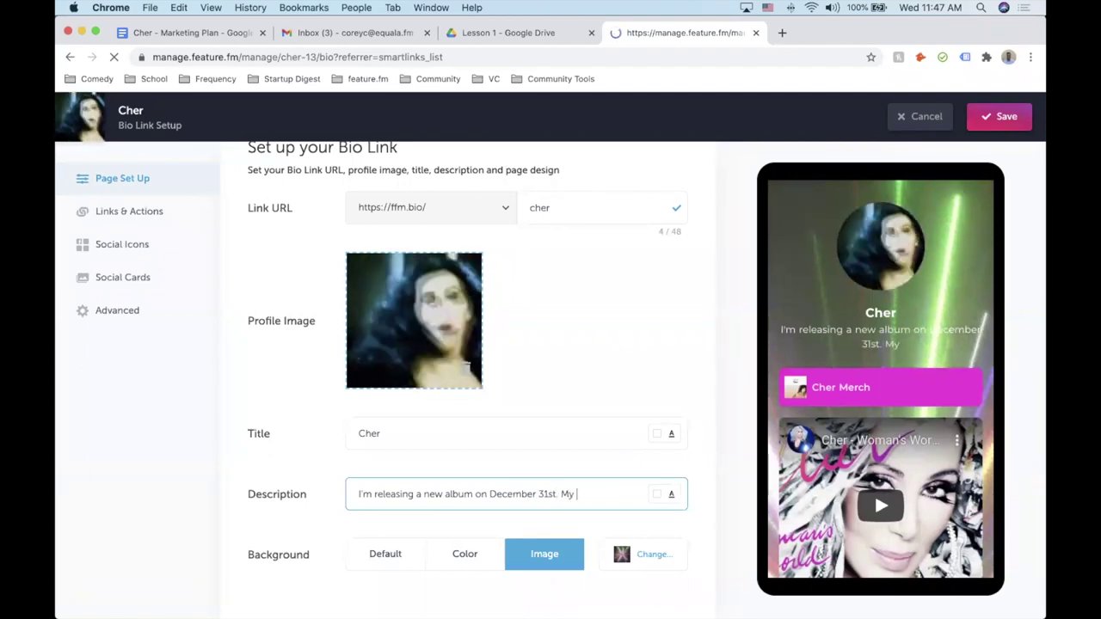
{"action": "type", "text": "first single will d"}
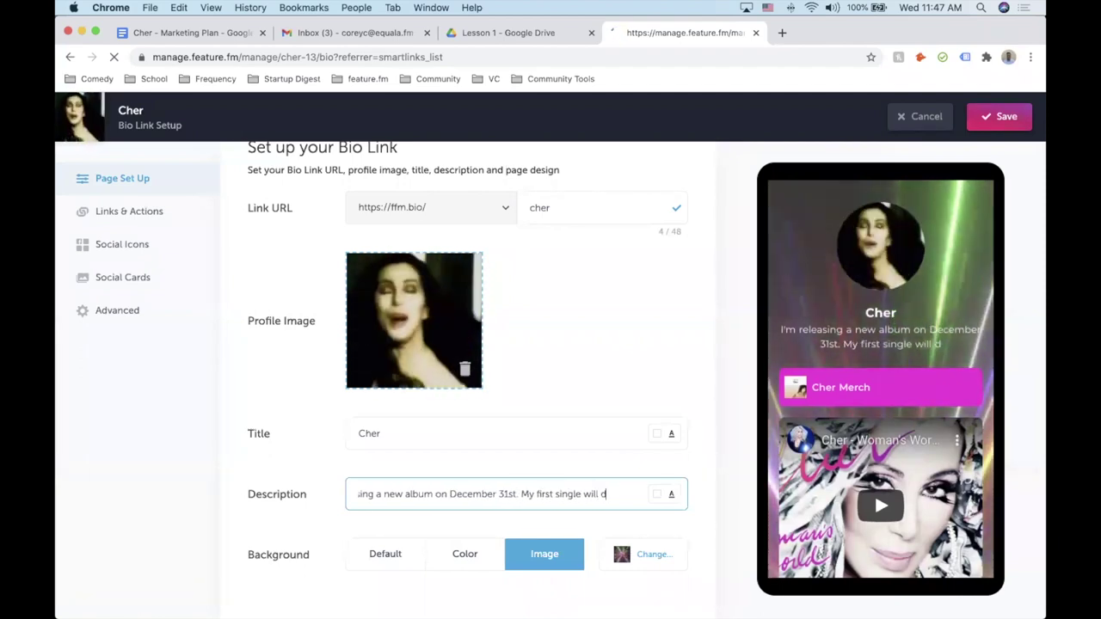
{"action": "type", "text": "rop on November 13th. "}
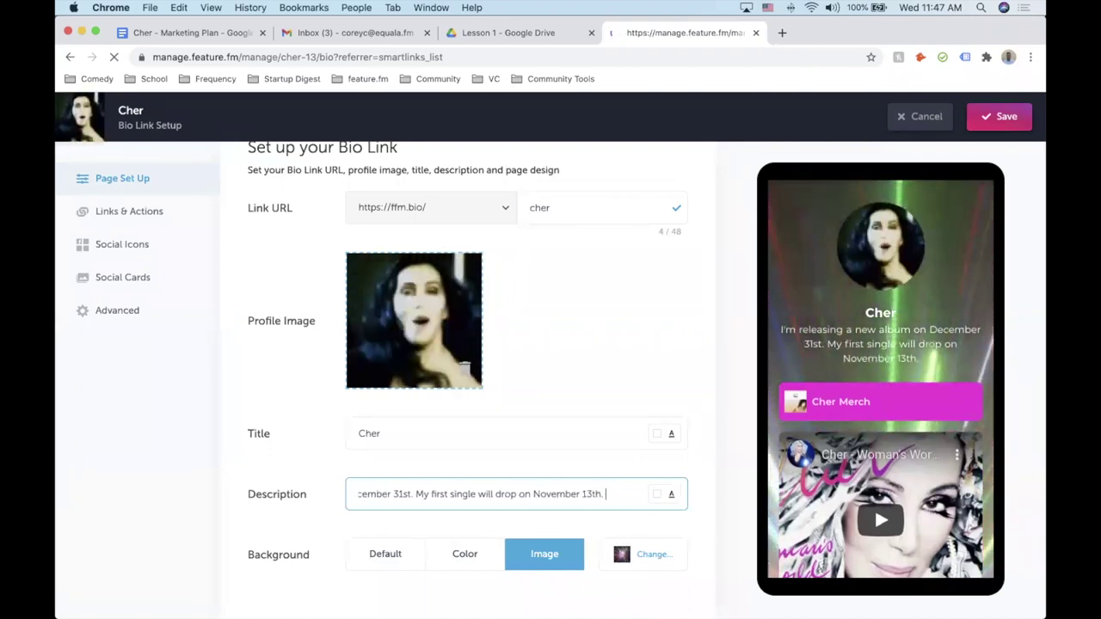
{"action": "type", "text": "I am pretty"}
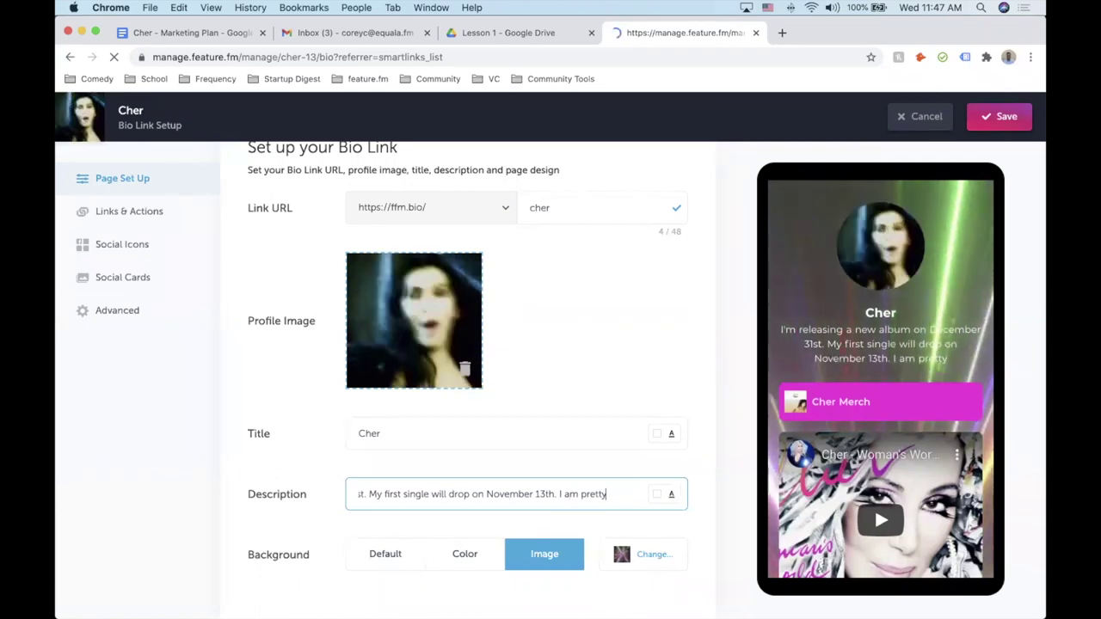
{"action": "type", "text": "."}
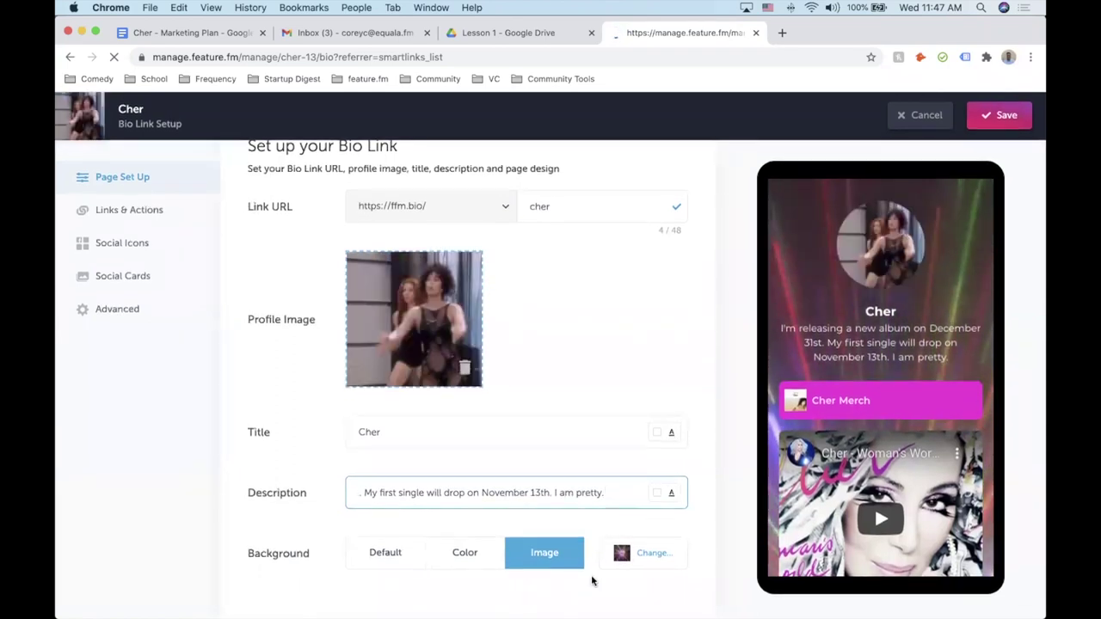
{"action": "left_click_drag", "start_coordinate": [613, 493], "coordinate": [567, 495]}
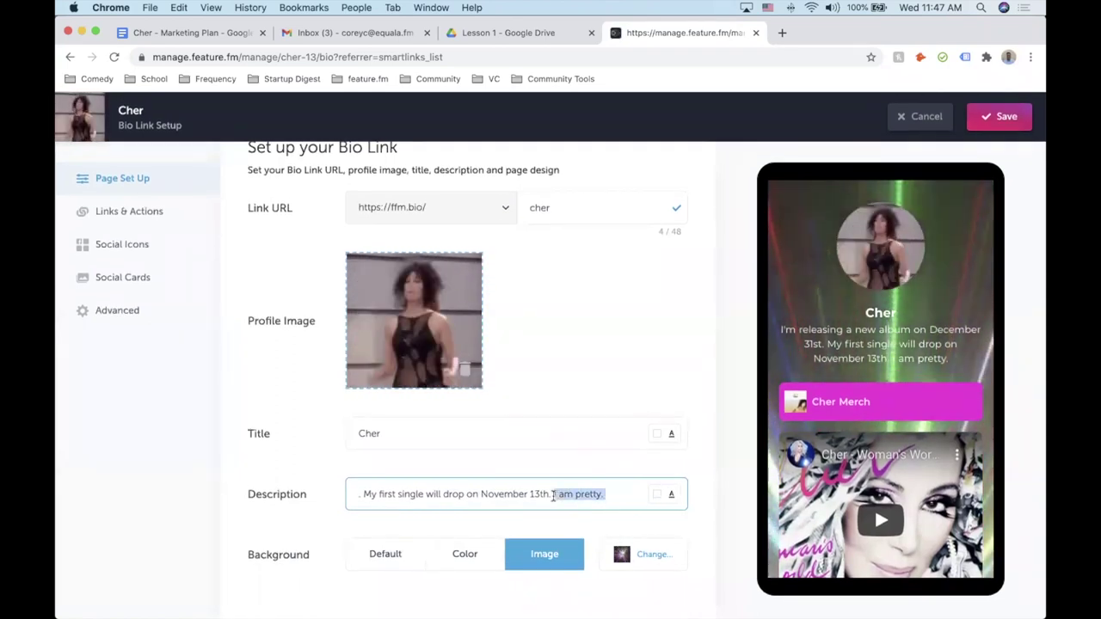
{"action": "key", "text": "BackSpace"}
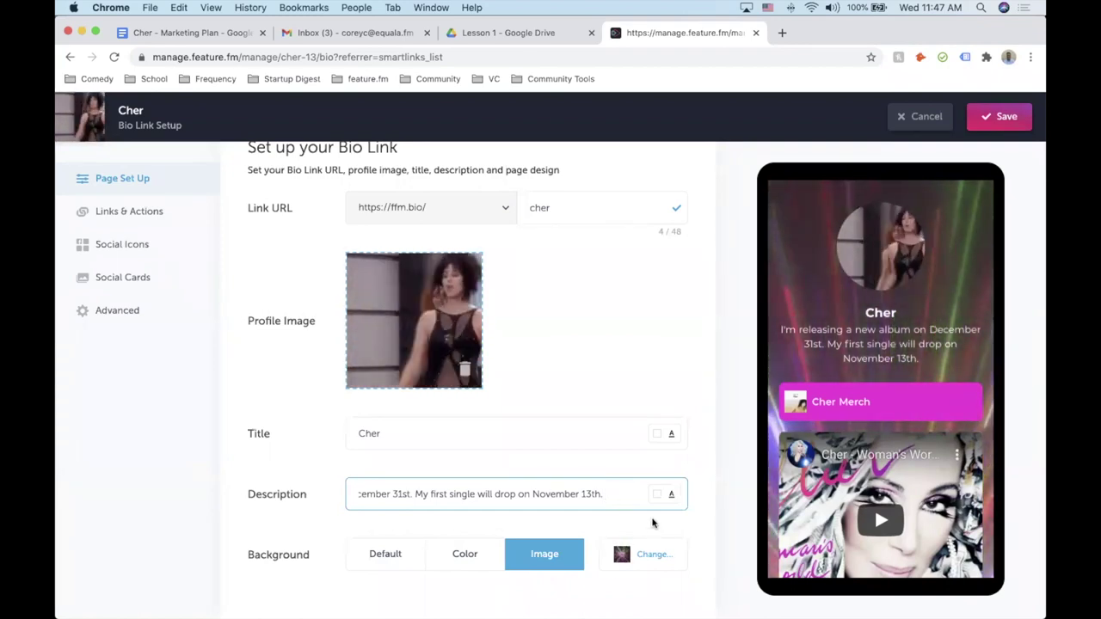
Find the microphone emoji via Google and paste it after 'November 13th.' in the description.
{"action": "key", "text": "super+t"}
{"action": "type", "text": "mic"}
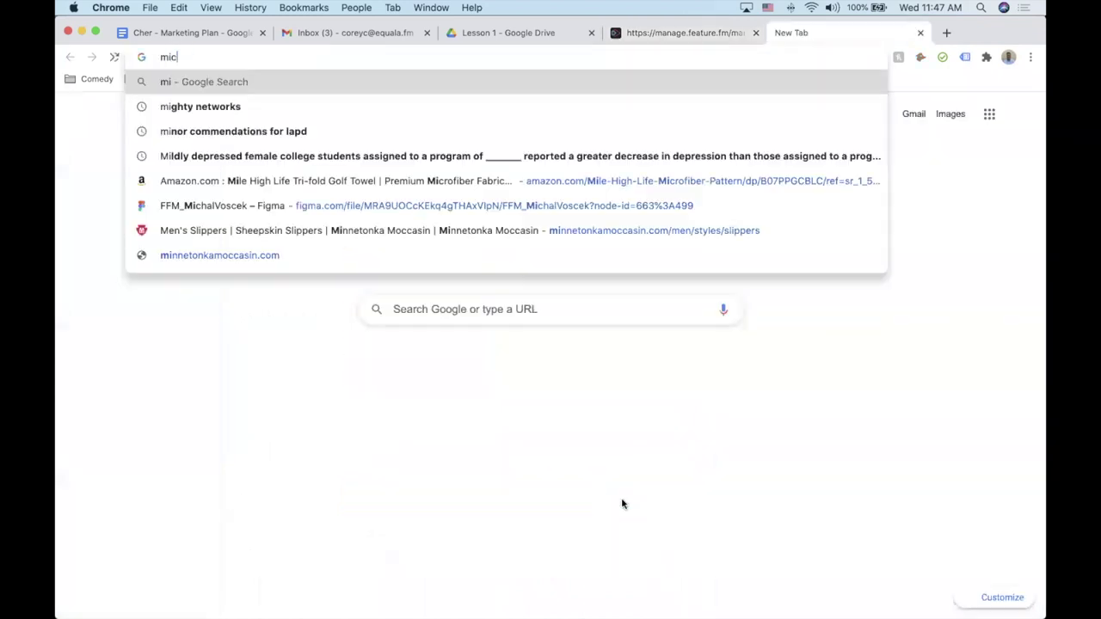
{"action": "type", "text": "rophone emoji"}
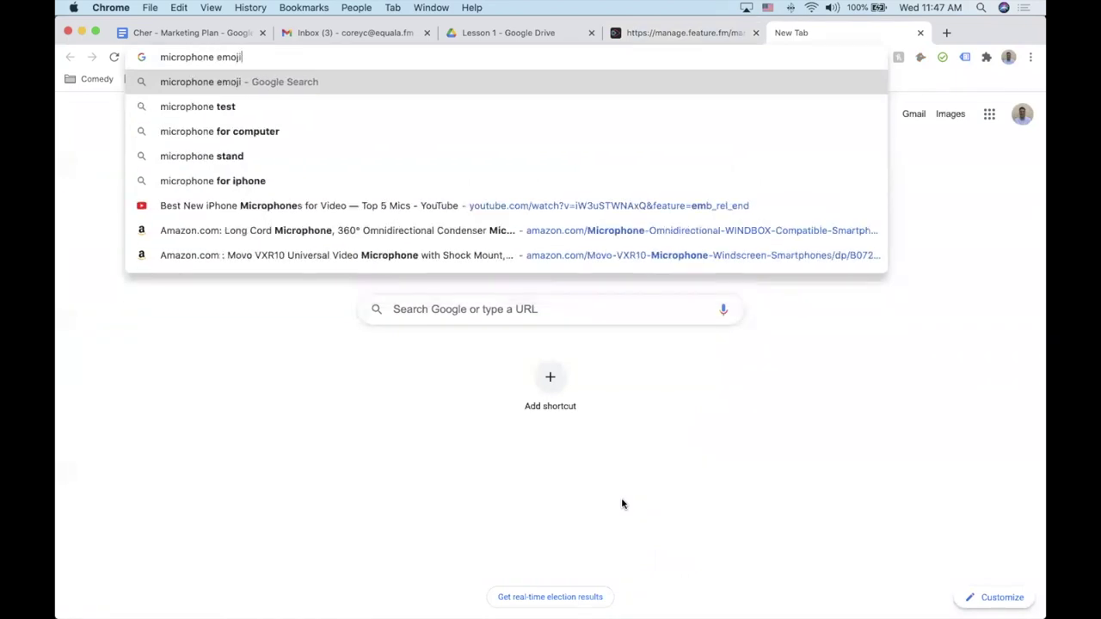
{"action": "key", "text": "Return"}
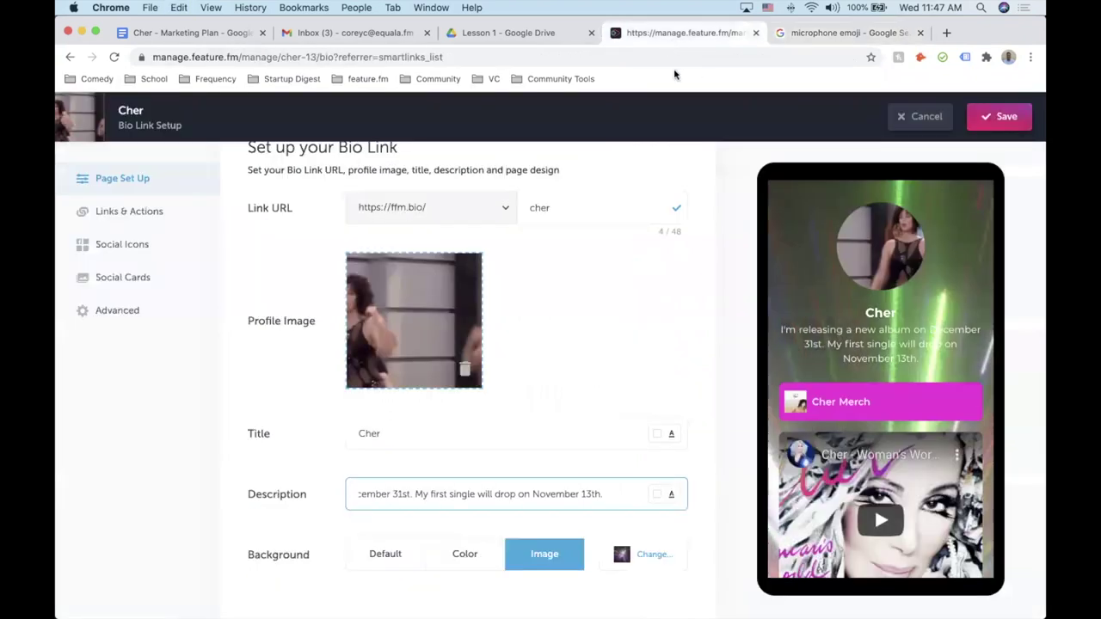
{"action": "left_click", "coordinate": [679, 32]}
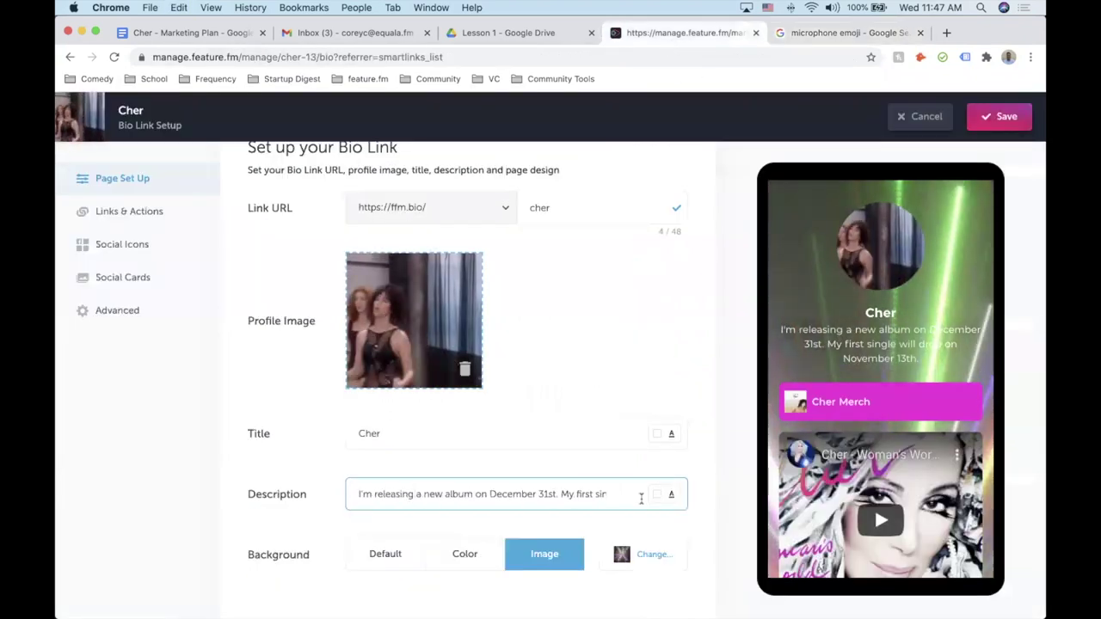
{"action": "left_click_drag", "start_coordinate": [641, 499], "coordinate": [616, 491]}
{"action": "left_click", "coordinate": [611, 495]}
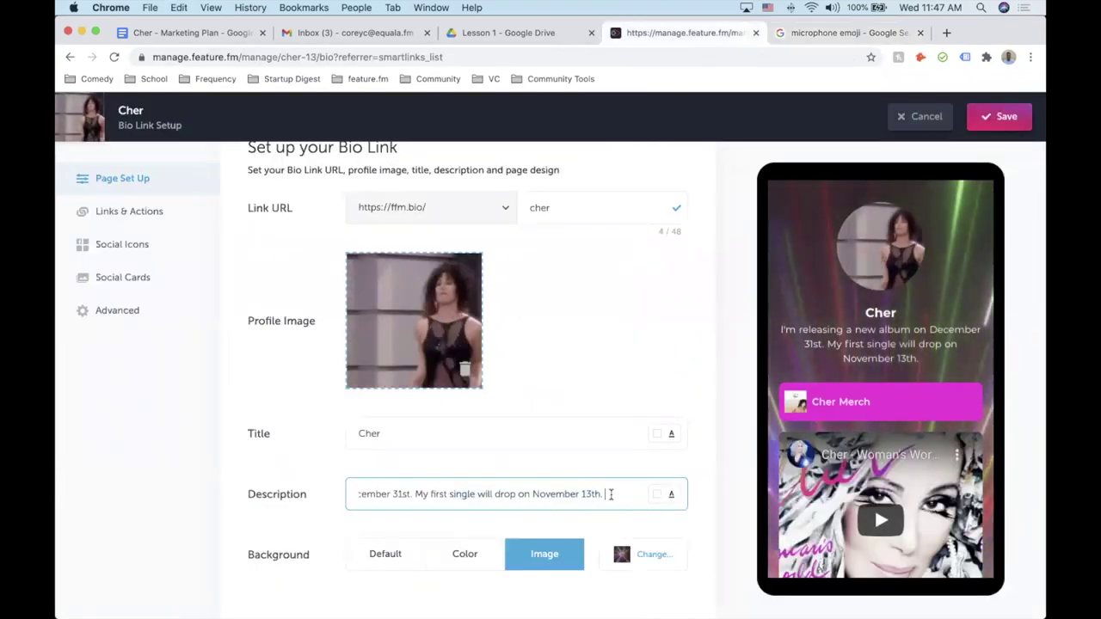
{"action": "type", "text": "🎤"}
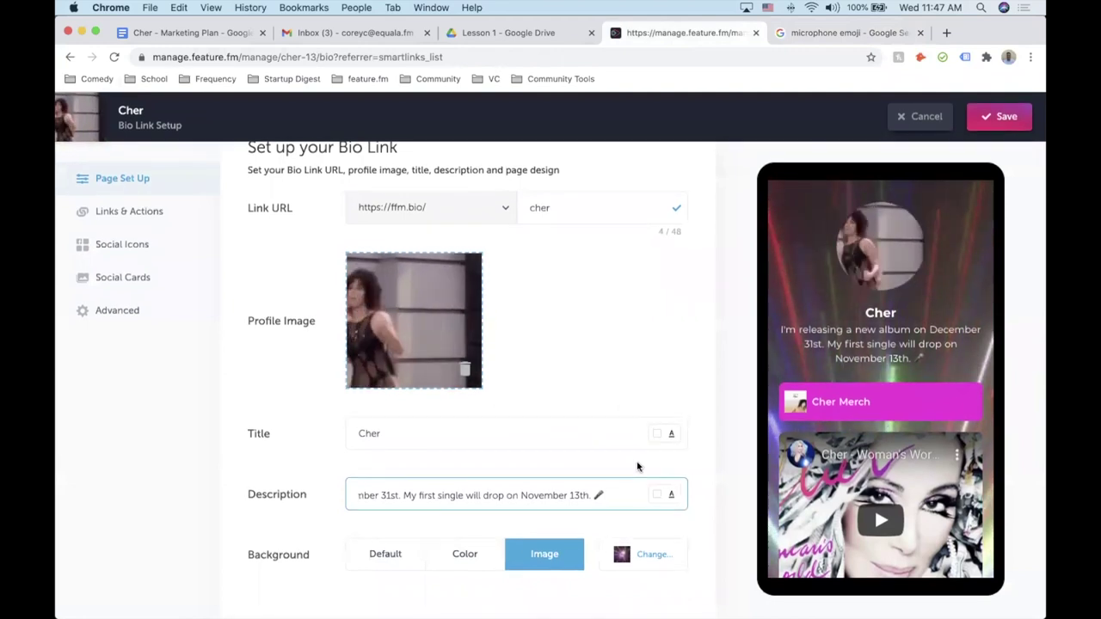
{"action": "left_click", "coordinate": [639, 555]}
Choose cher_bg.gif and submit it as the bio page background image.
{"action": "left_click", "coordinate": [568, 332]}
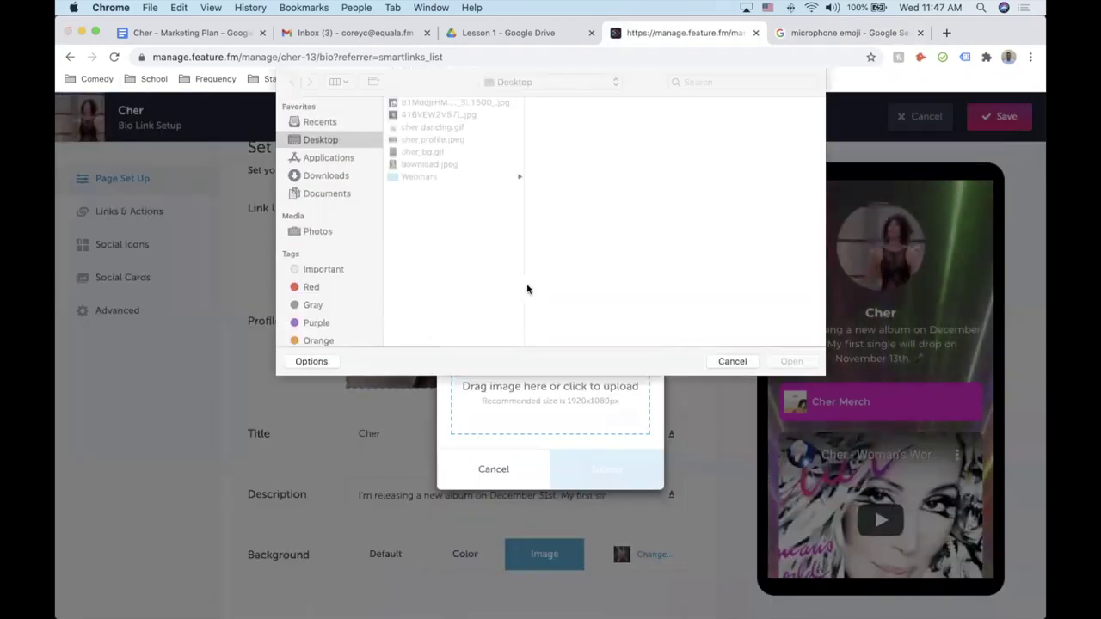
{"action": "left_click", "coordinate": [421, 151]}
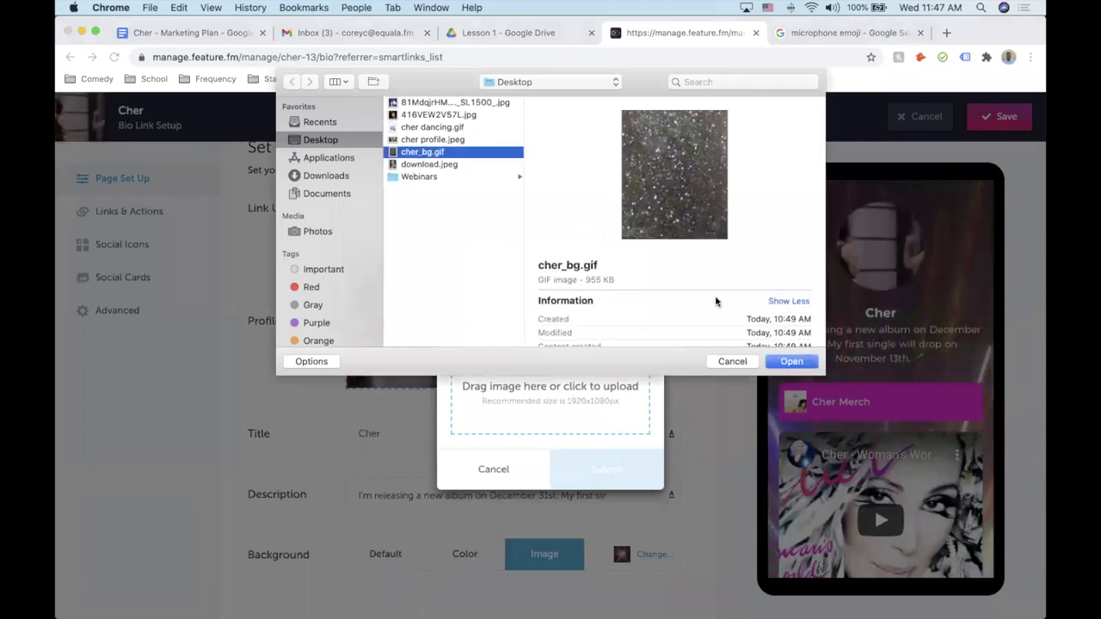
{"action": "left_click", "coordinate": [791, 362]}
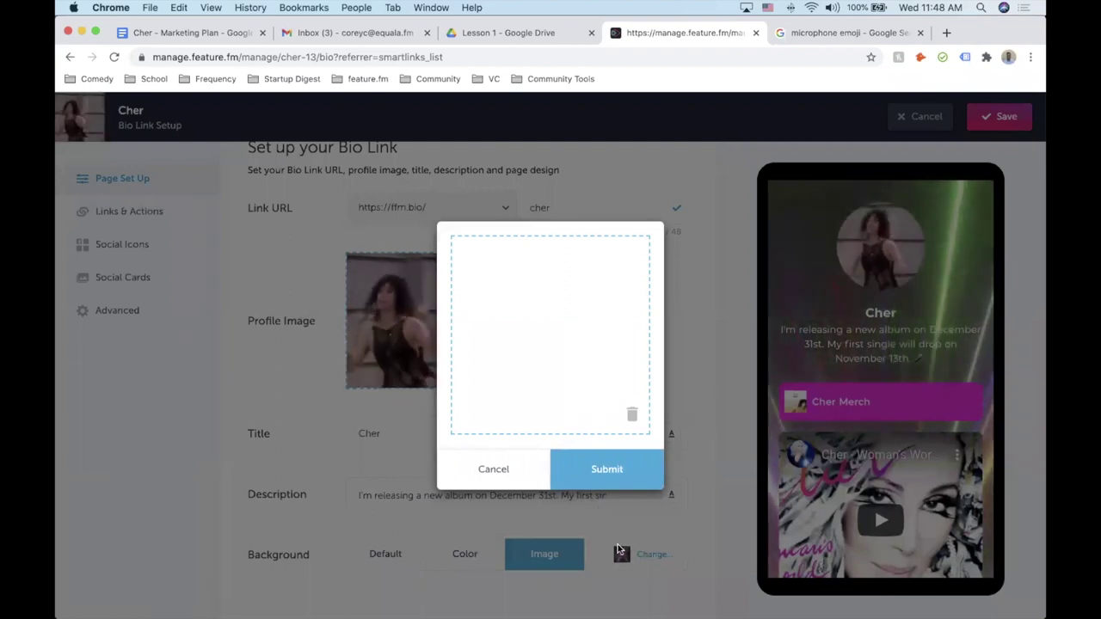
{"action": "left_click", "coordinate": [595, 468]}
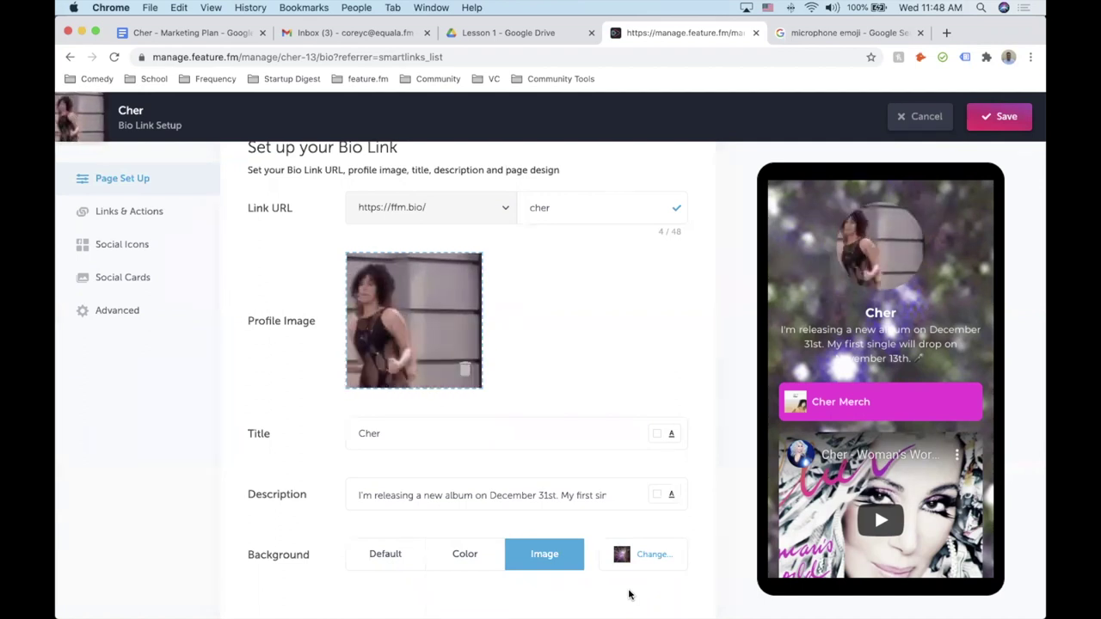
Try several description text colours in the picker: blue, teal, green, orange, magenta and pink.
{"action": "left_click", "coordinate": [667, 497]}
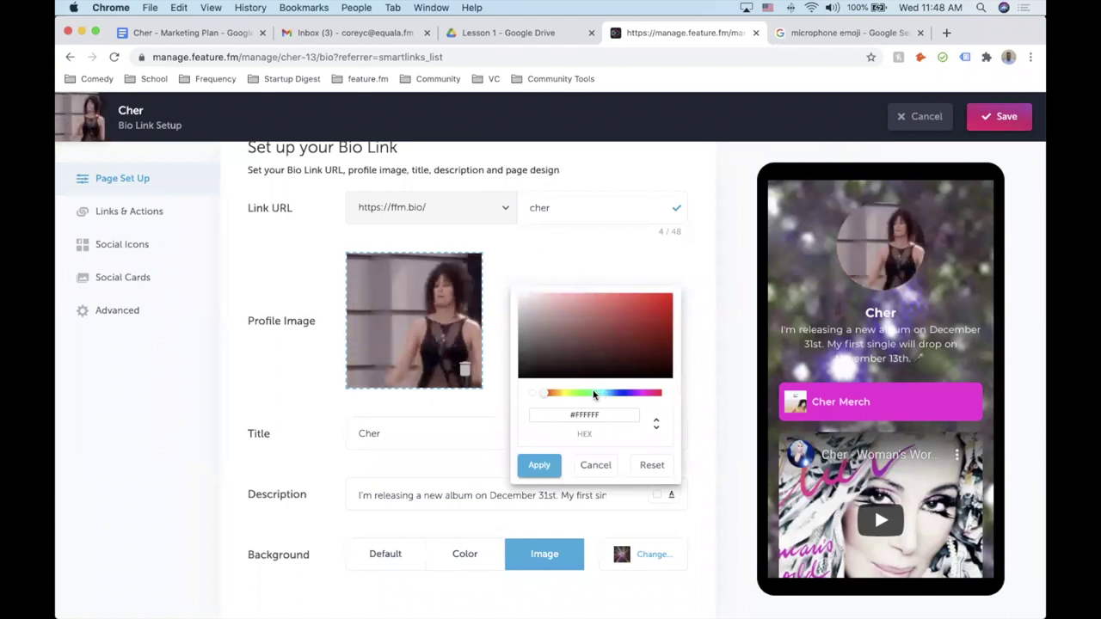
{"action": "left_click_drag", "start_coordinate": [593, 393], "coordinate": [601, 394]}
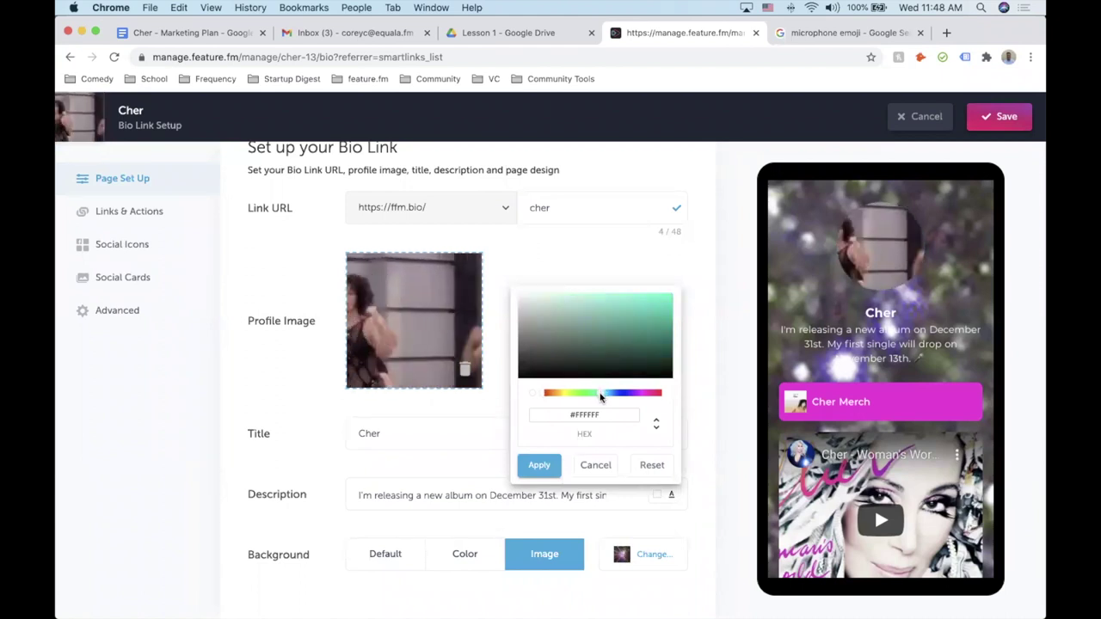
{"action": "left_click_drag", "start_coordinate": [602, 394], "coordinate": [613, 393]}
{"action": "left_click", "coordinate": [616, 347]}
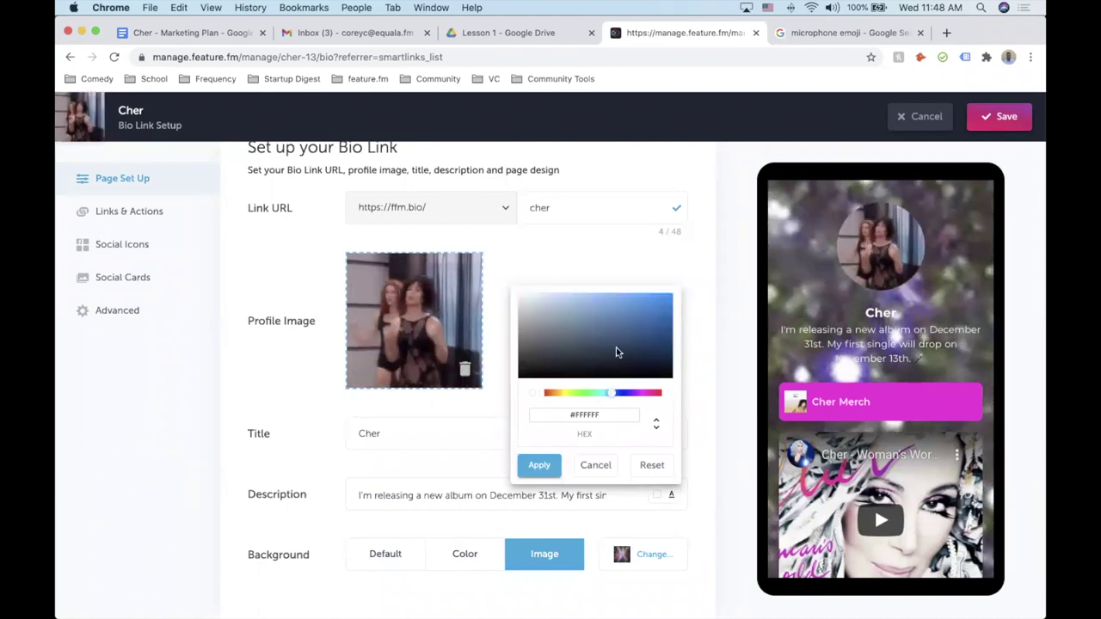
{"action": "left_click_drag", "start_coordinate": [616, 341], "coordinate": [676, 290]}
{"action": "left_click", "coordinate": [608, 322]}
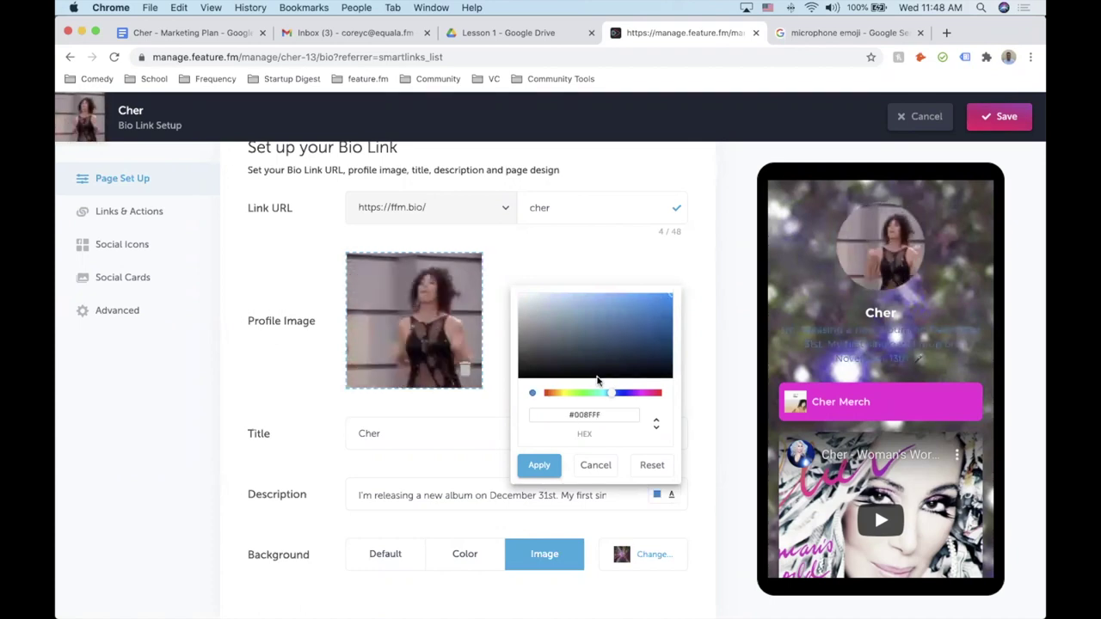
{"action": "left_click", "coordinate": [599, 393]}
{"action": "left_click_drag", "start_coordinate": [667, 285], "coordinate": [679, 278]}
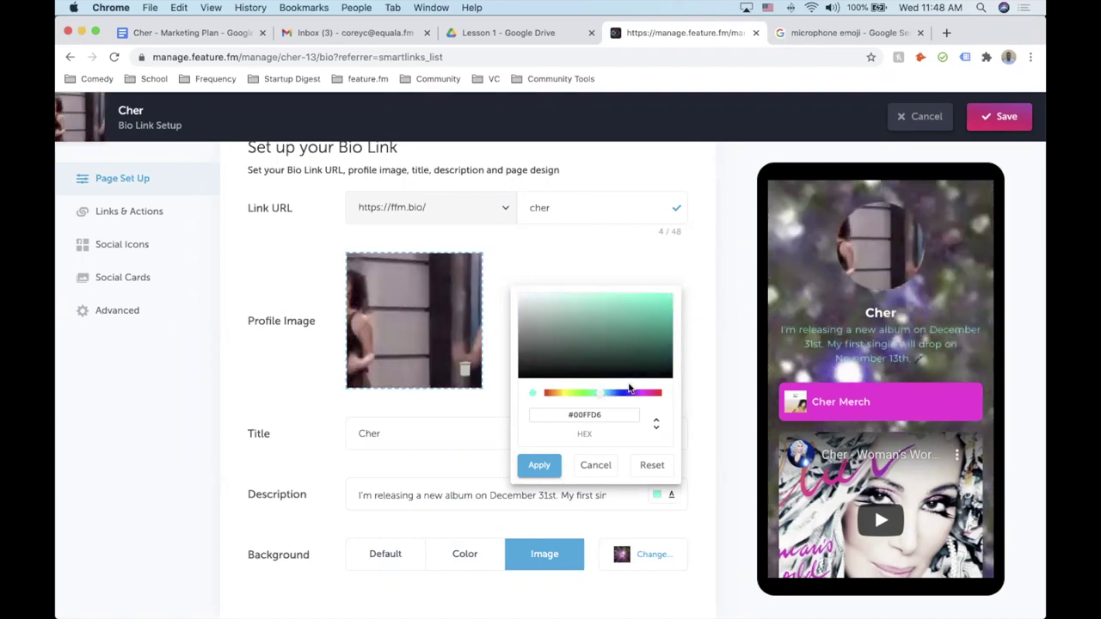
{"action": "left_click", "coordinate": [579, 394]}
{"action": "left_click_drag", "start_coordinate": [578, 395], "coordinate": [557, 393]}
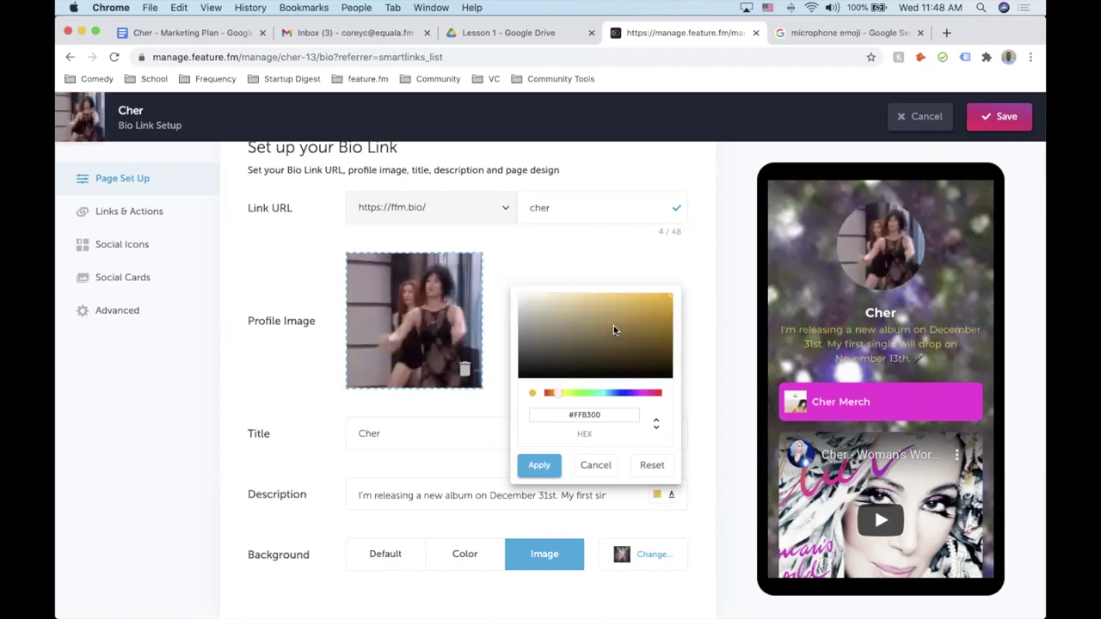
{"action": "left_click_drag", "start_coordinate": [658, 393], "coordinate": [642, 393]}
{"action": "left_click", "coordinate": [646, 394]}
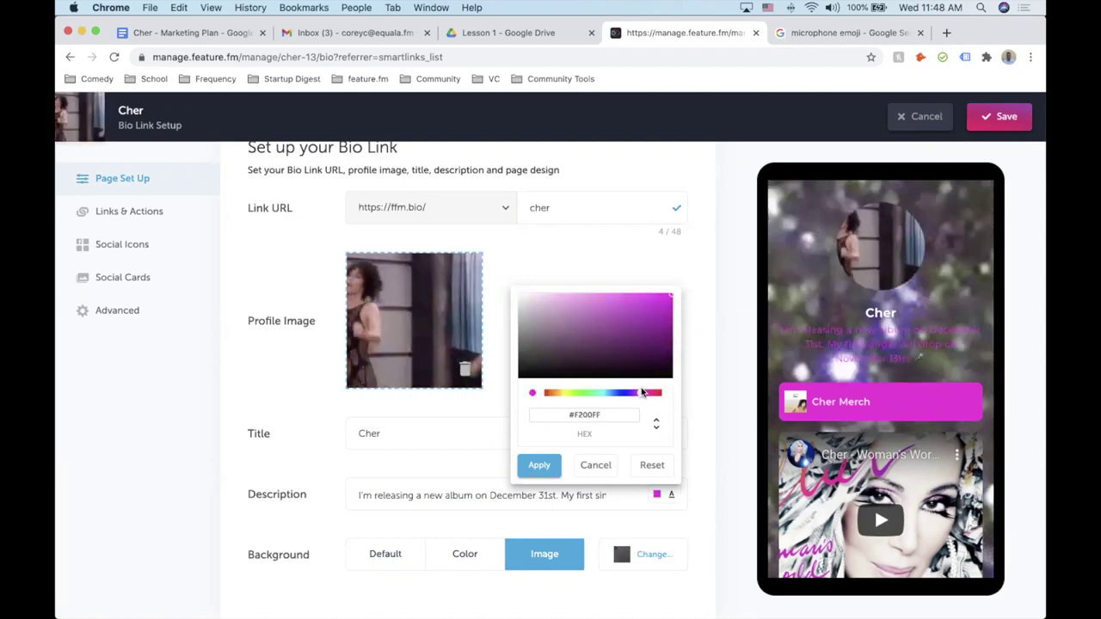
{"action": "left_click", "coordinate": [591, 279]}
Set the description text colour to bright yellow #FFE100 and apply it.
{"action": "left_click", "coordinate": [656, 493]}
{"action": "left_click_drag", "start_coordinate": [619, 348], "coordinate": [519, 303]}
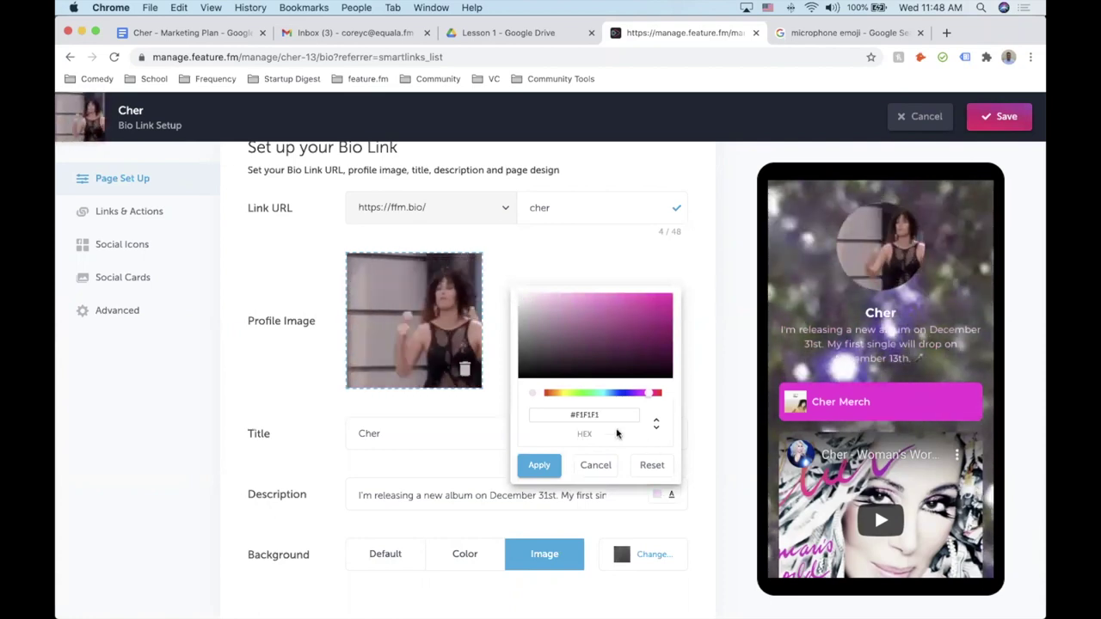
{"action": "left_click", "coordinate": [560, 393]}
{"action": "left_click_drag", "start_coordinate": [582, 338], "coordinate": [700, 277]}
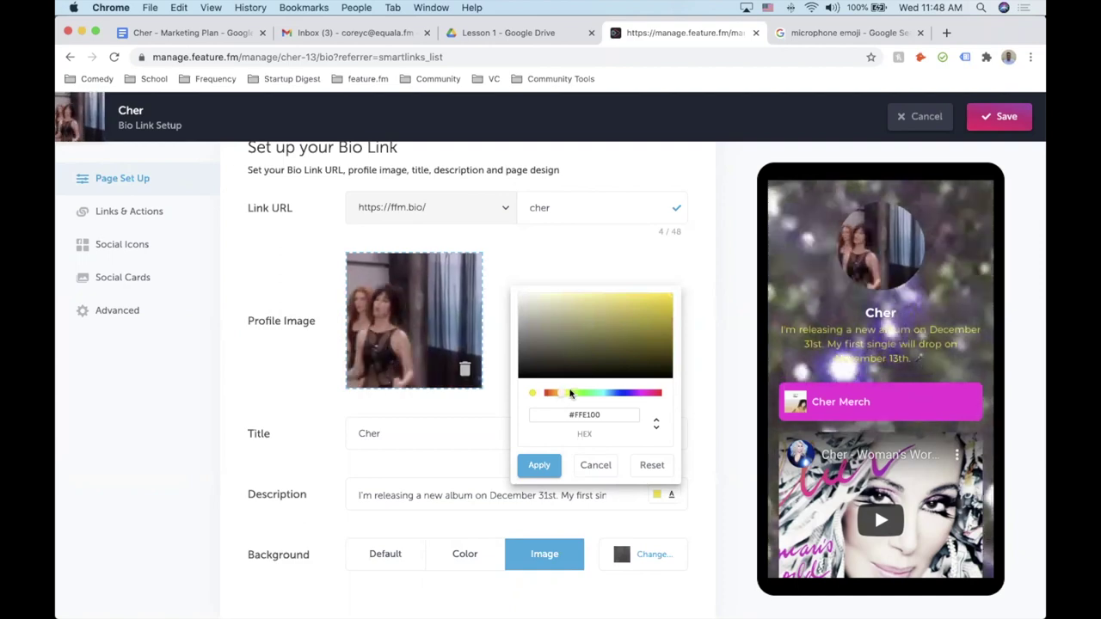
{"action": "left_click", "coordinate": [554, 475]}
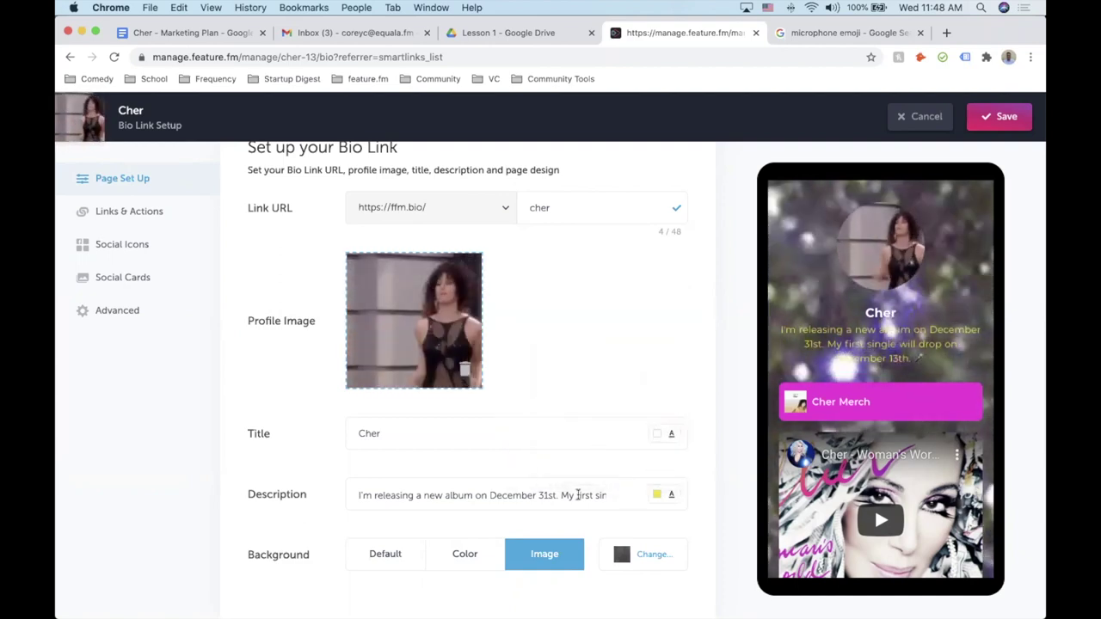
{"action": "left_click", "coordinate": [137, 211]}
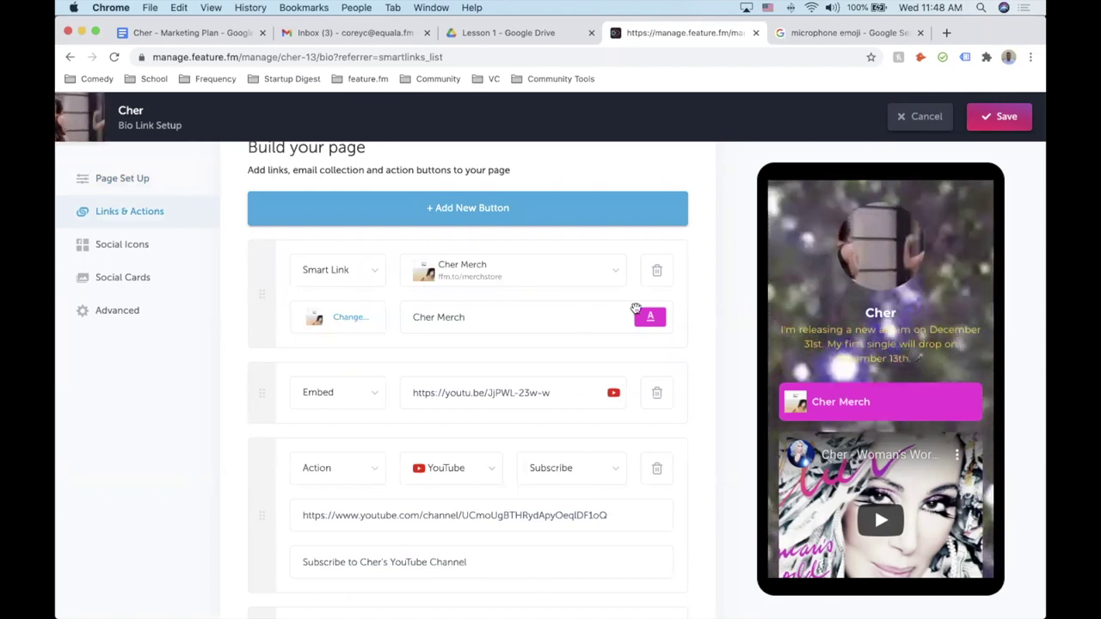
Delete the Cher Merch, YouTube video embed and Spotify follow buttons, keeping YouTube subscribe.
{"action": "left_click", "coordinate": [655, 274]}
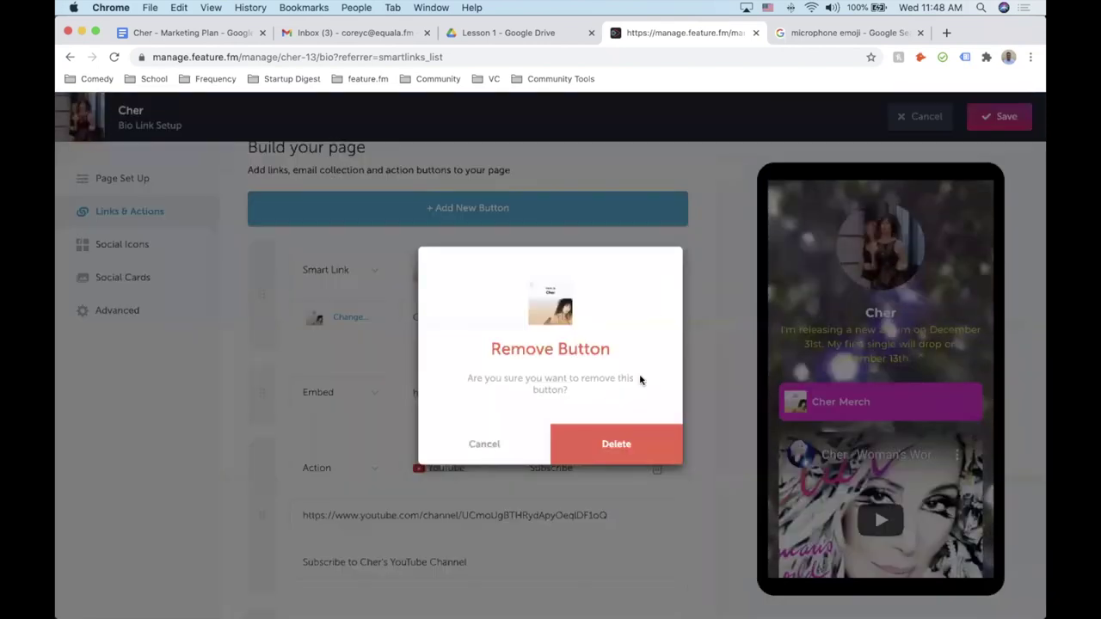
{"action": "left_click", "coordinate": [614, 446]}
{"action": "scroll", "coordinate": [585, 393], "scroll_direction": "down", "scroll_amount": 2}
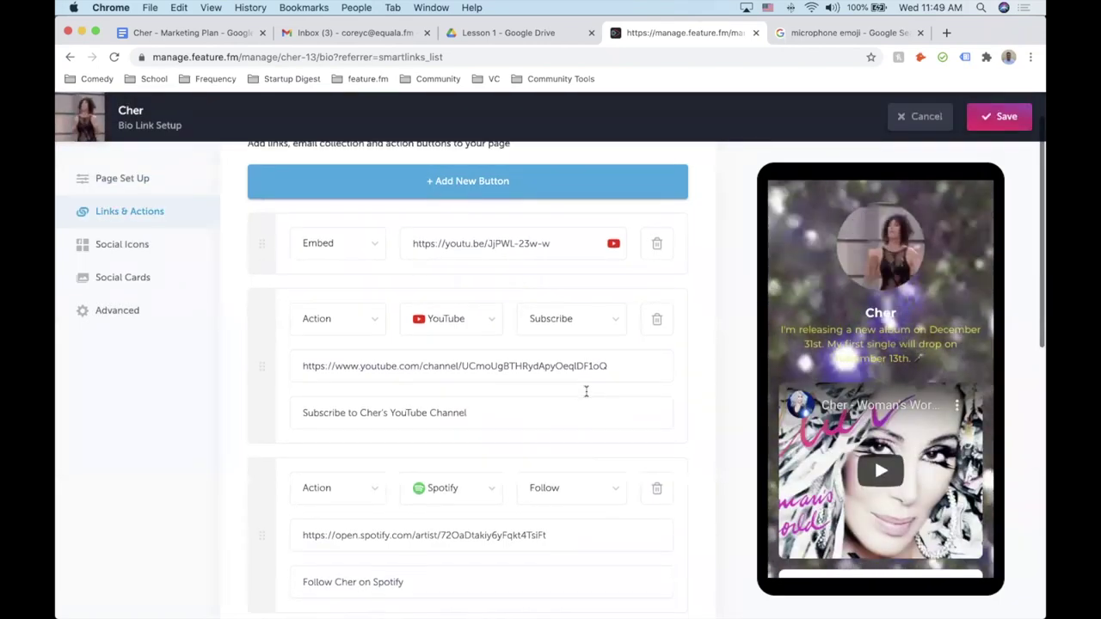
{"action": "scroll", "coordinate": [636, 391], "scroll_direction": "up", "scroll_amount": 2}
{"action": "left_click", "coordinate": [656, 345]}
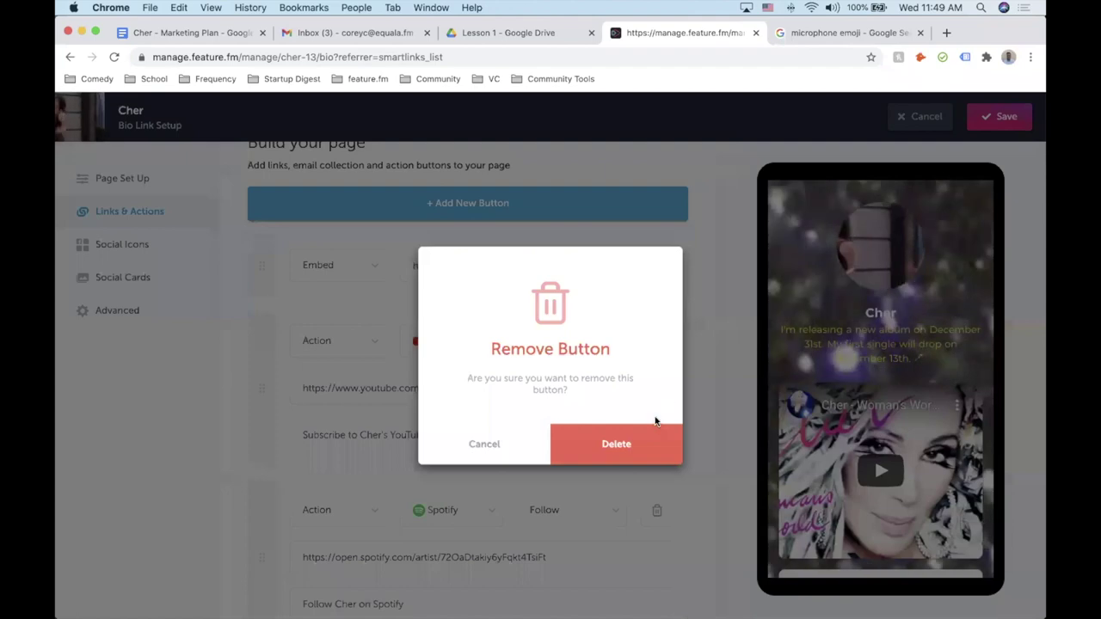
{"action": "left_click", "coordinate": [511, 458]}
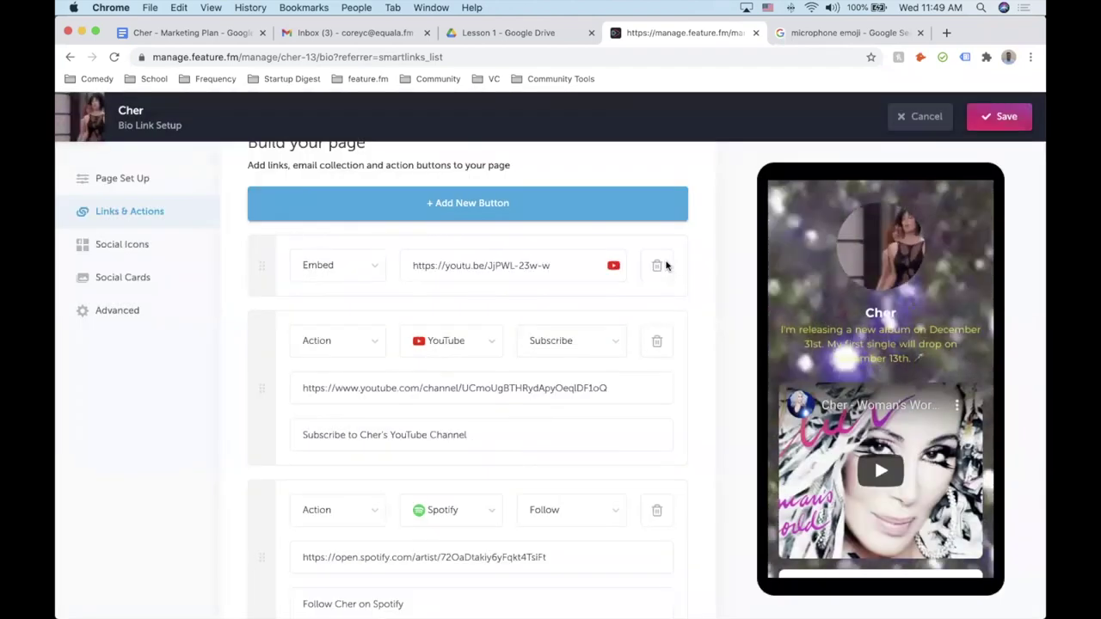
{"action": "left_click", "coordinate": [658, 266]}
{"action": "left_click", "coordinate": [650, 446]}
{"action": "scroll", "coordinate": [729, 543], "scroll_direction": "down", "scroll_amount": 3}
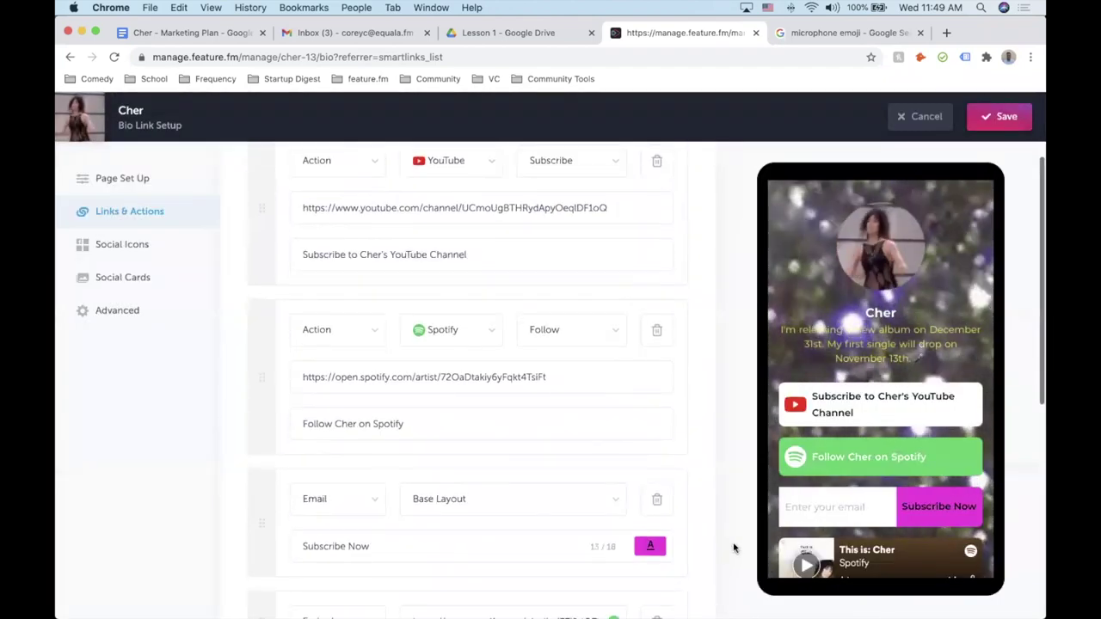
{"action": "left_click", "coordinate": [655, 292]}
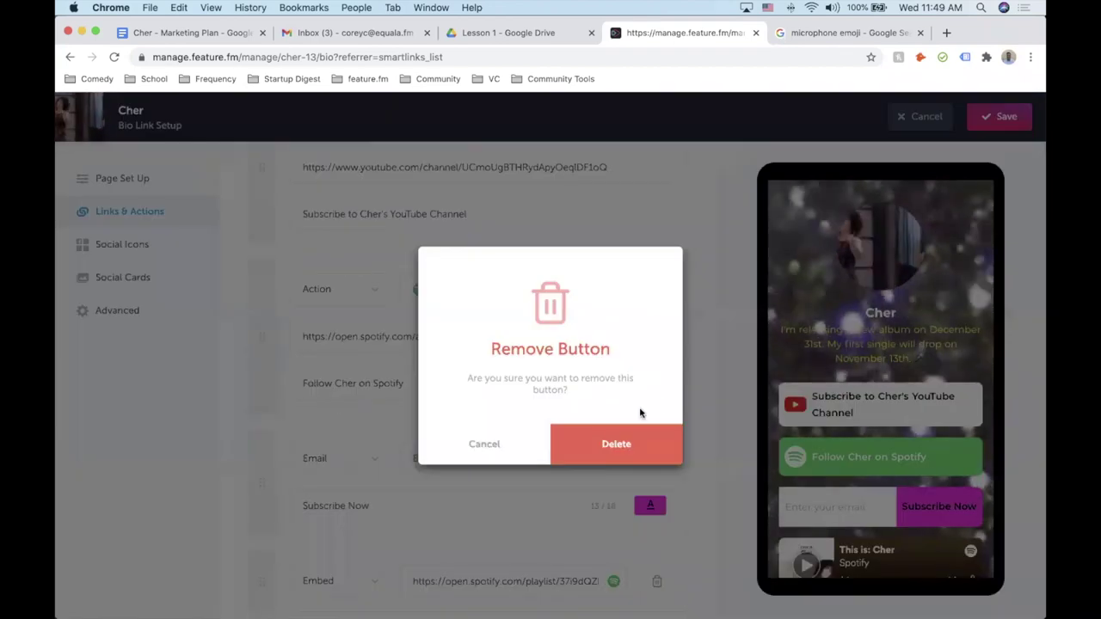
{"action": "left_click", "coordinate": [616, 443]}
{"action": "scroll", "coordinate": [682, 381], "scroll_direction": "down", "scroll_amount": 2}
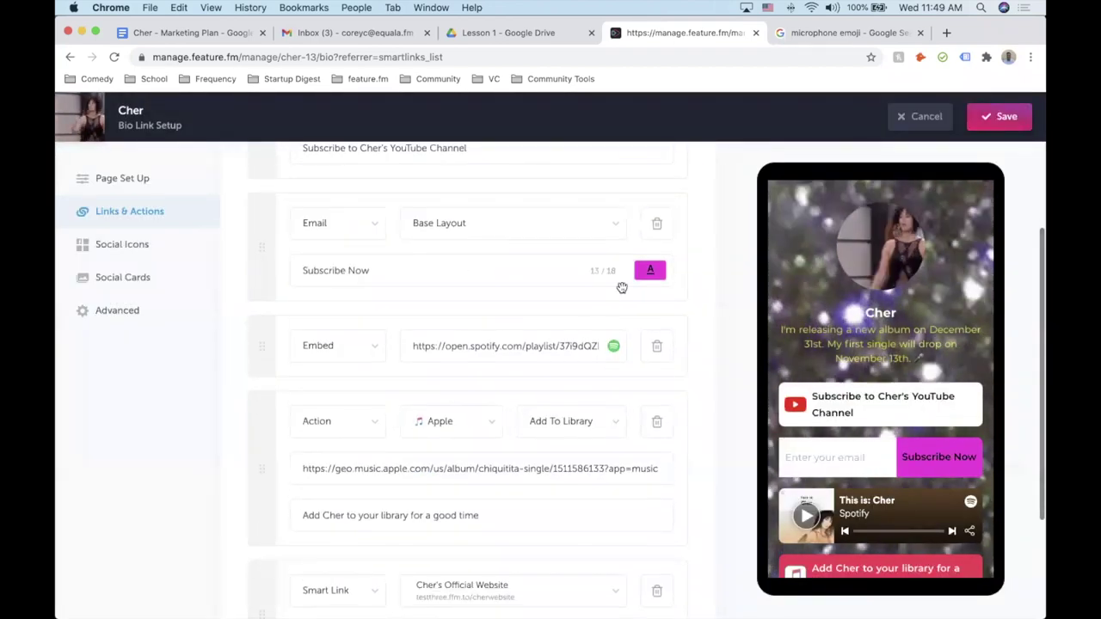
Apply the email signup button's colours and delete the Apple library and SoundCloud embed rows.
{"action": "left_click", "coordinate": [650, 272]}
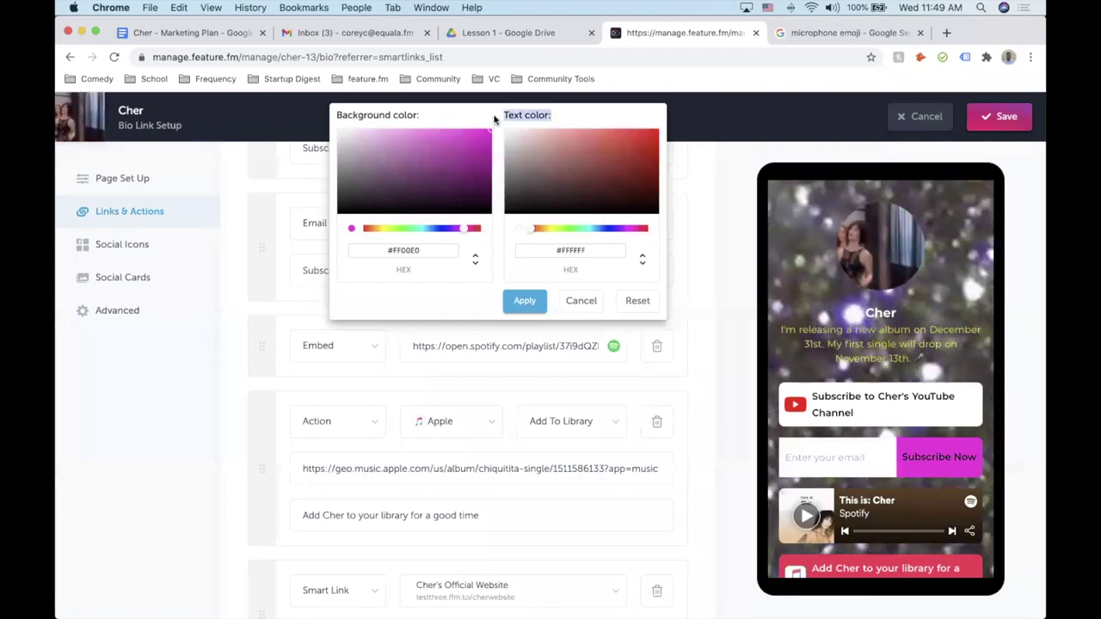
{"action": "left_click", "coordinate": [524, 303]}
{"action": "scroll", "coordinate": [578, 432], "scroll_direction": "down", "scroll_amount": 2}
{"action": "left_click", "coordinate": [657, 332]}
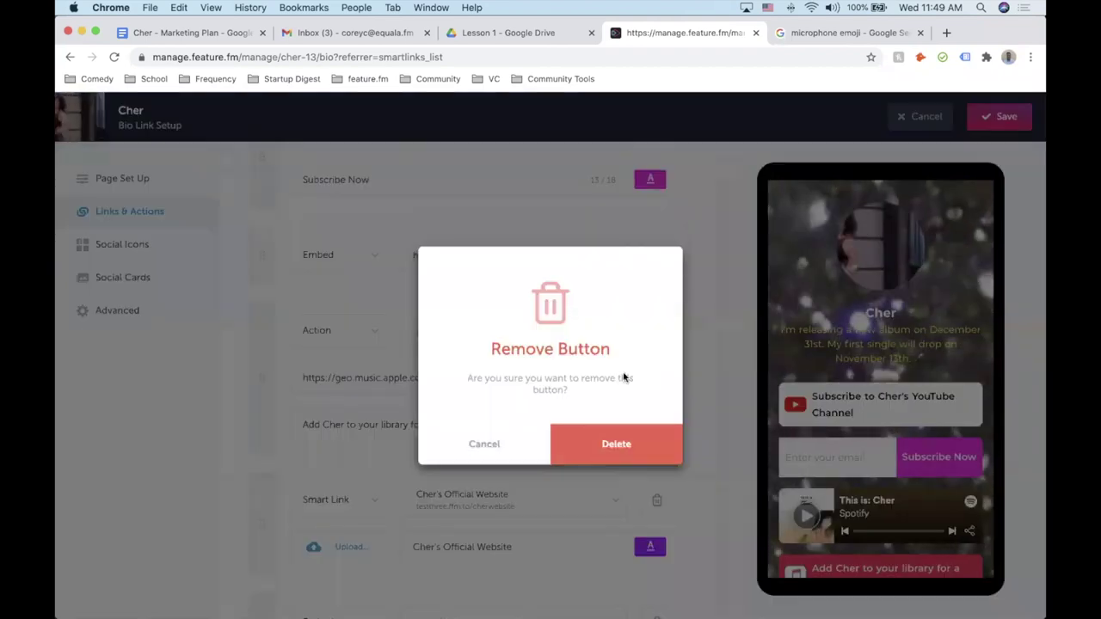
{"action": "left_click", "coordinate": [592, 445]}
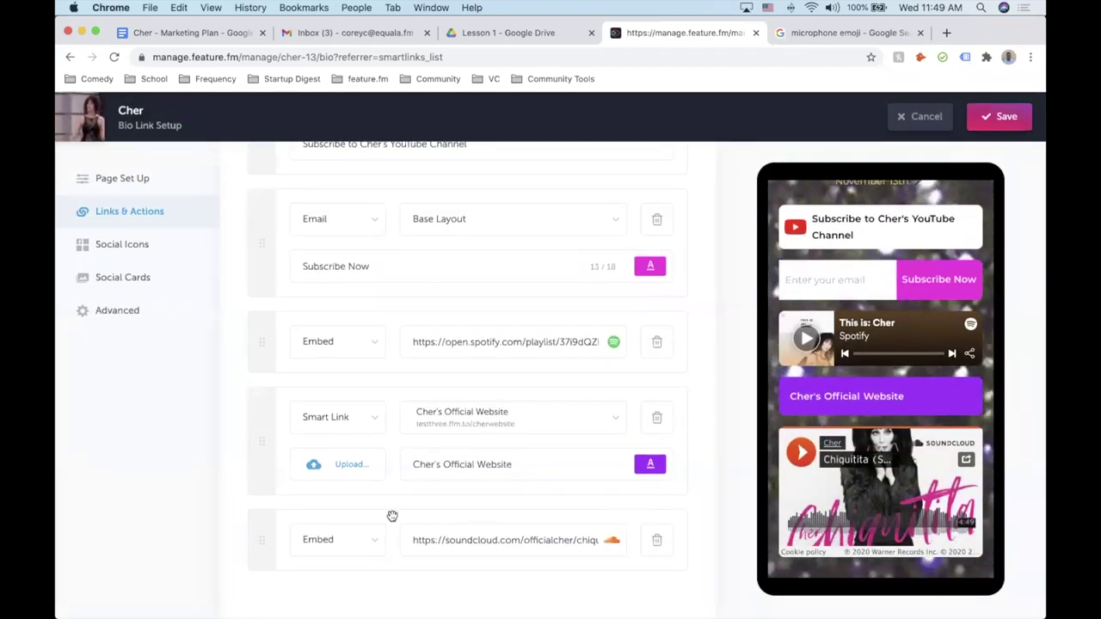
{"action": "left_click", "coordinate": [670, 545]}
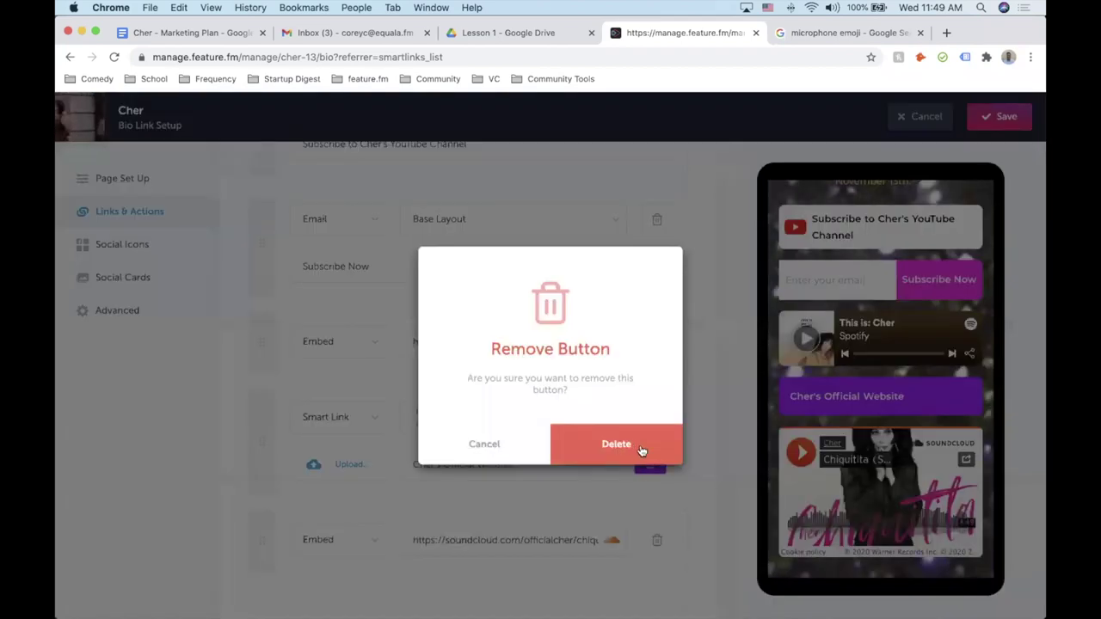
{"action": "left_click", "coordinate": [612, 444]}
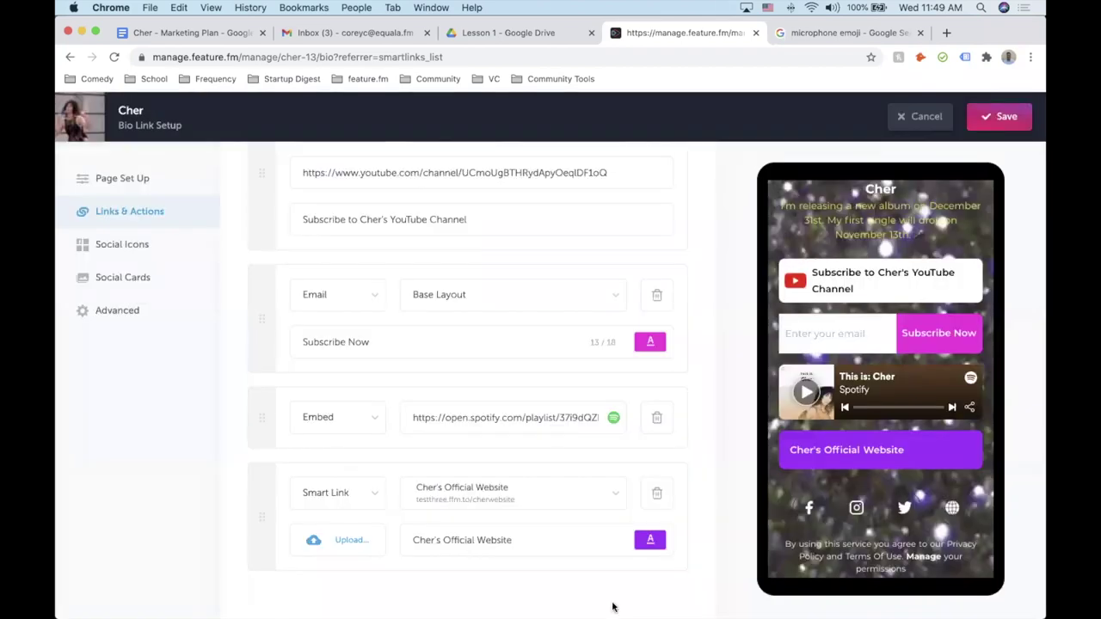
{"action": "left_click", "coordinate": [549, 507]}
Link the website button to the Cher Merch smart link with cher profile.jpeg as its thumbnail.
{"action": "scroll", "coordinate": [483, 548], "scroll_direction": "down", "scroll_amount": 2}
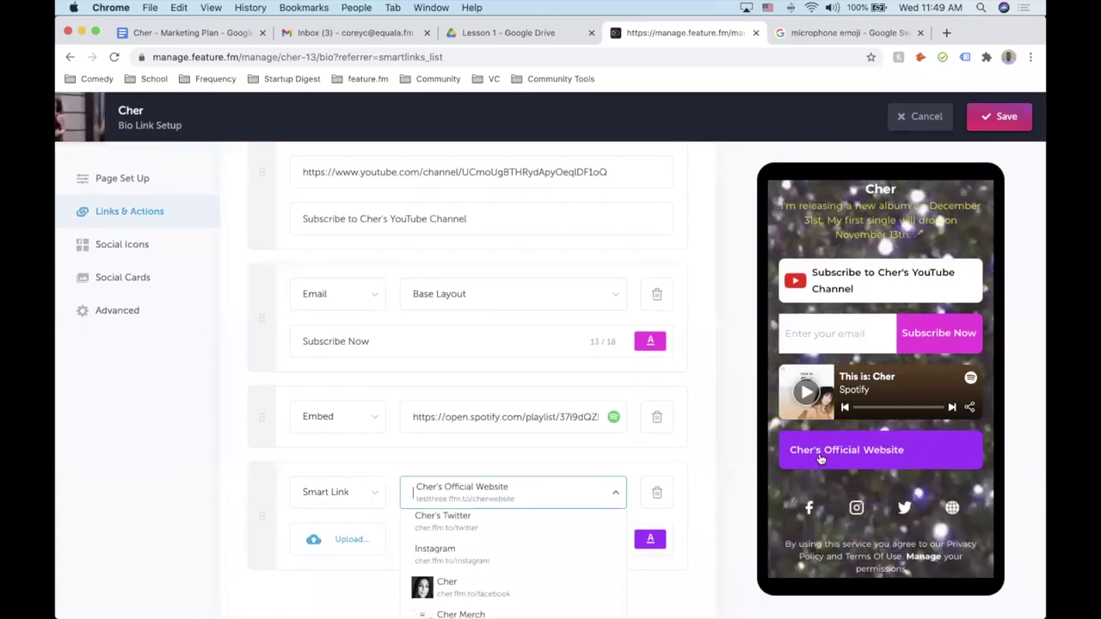
{"action": "scroll", "coordinate": [521, 543], "scroll_direction": "down", "scroll_amount": 5}
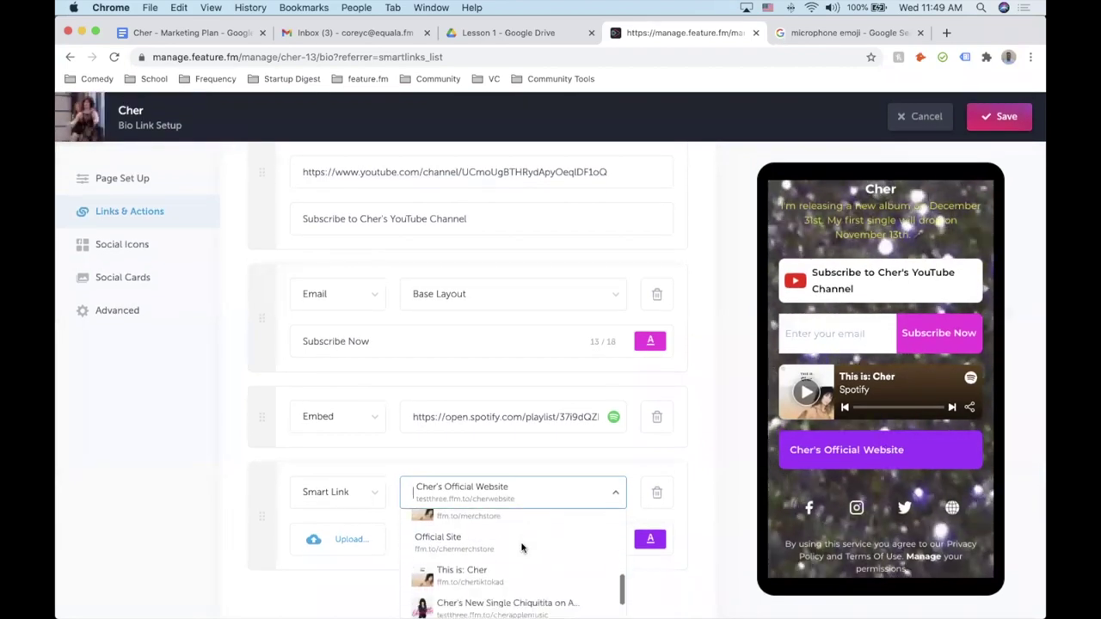
{"action": "scroll", "coordinate": [522, 543], "scroll_direction": "up", "scroll_amount": 2}
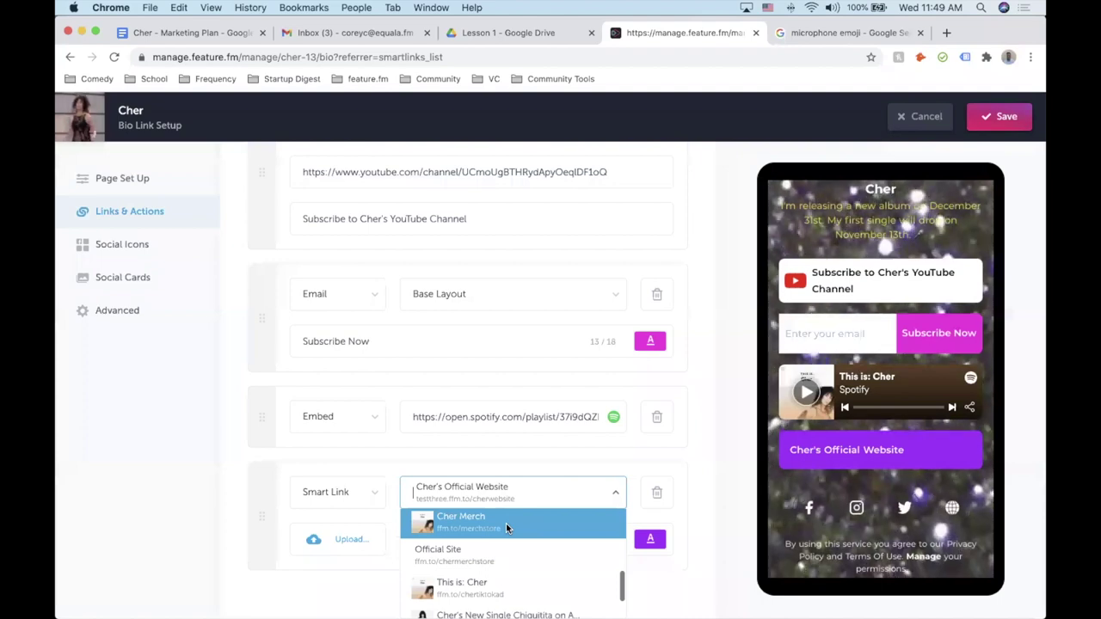
{"action": "left_click", "coordinate": [505, 523]}
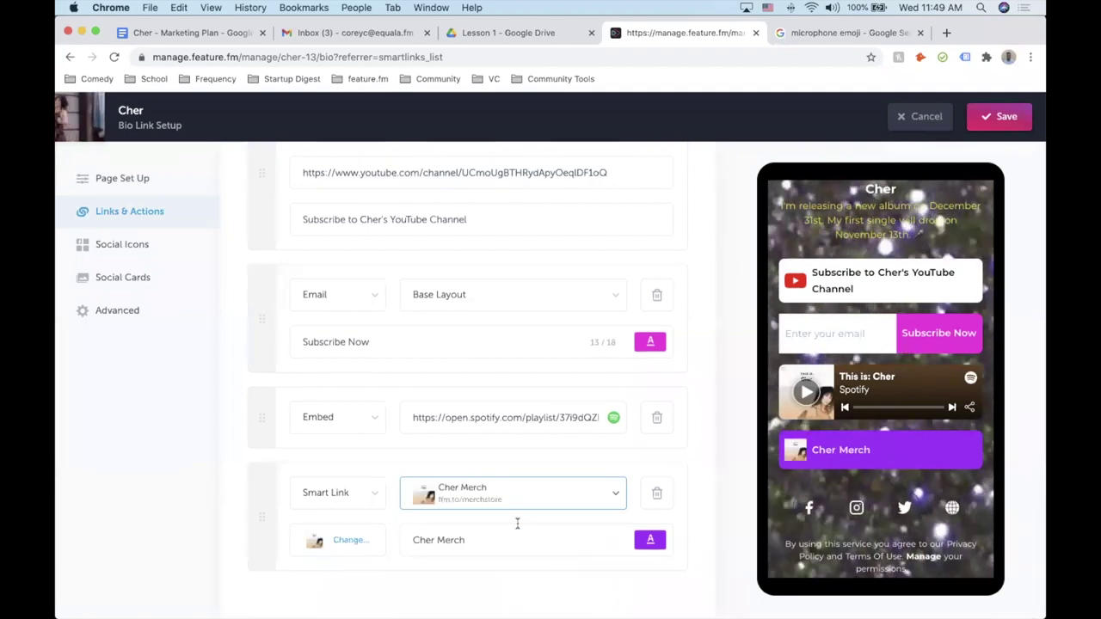
{"action": "left_click", "coordinate": [344, 541]}
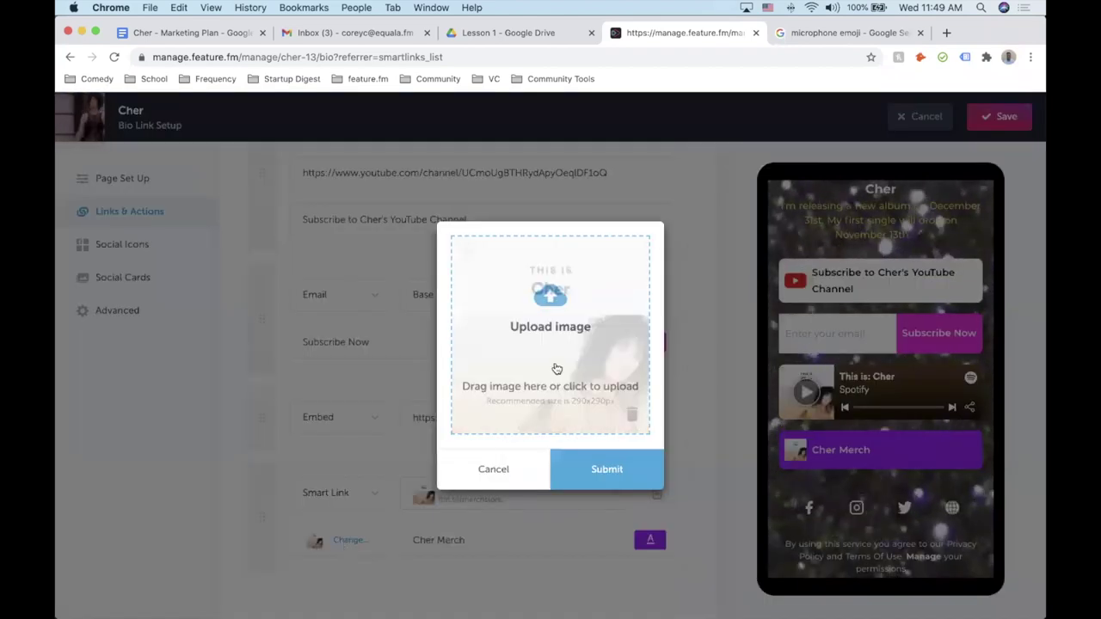
{"action": "left_click", "coordinate": [554, 329]}
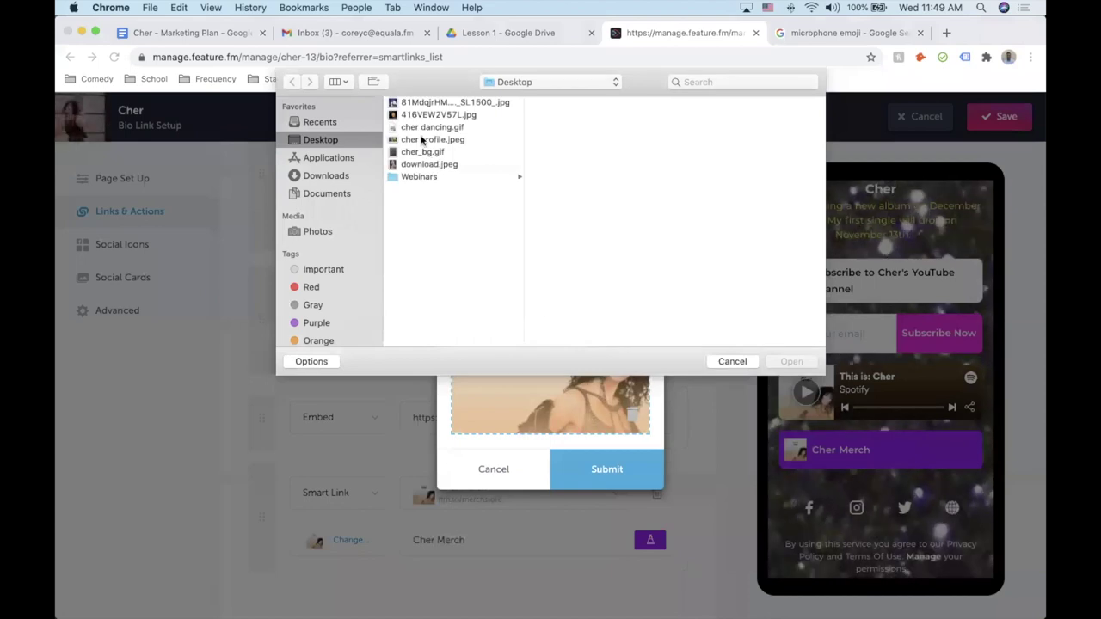
{"action": "left_click", "coordinate": [426, 140]}
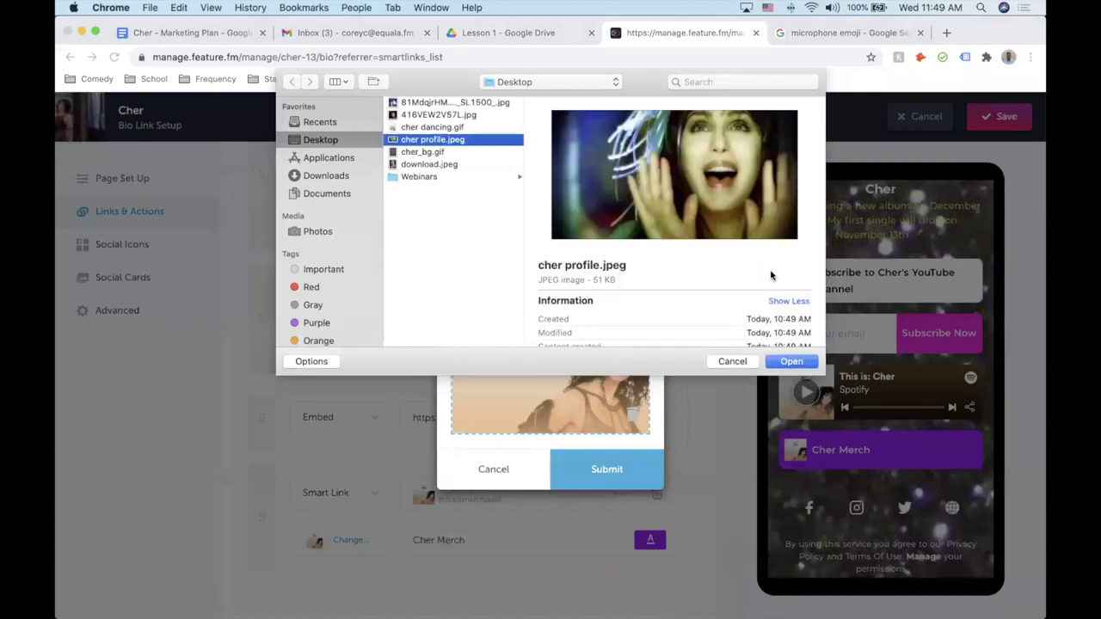
{"action": "left_click", "coordinate": [791, 361]}
{"action": "left_click", "coordinate": [618, 471]}
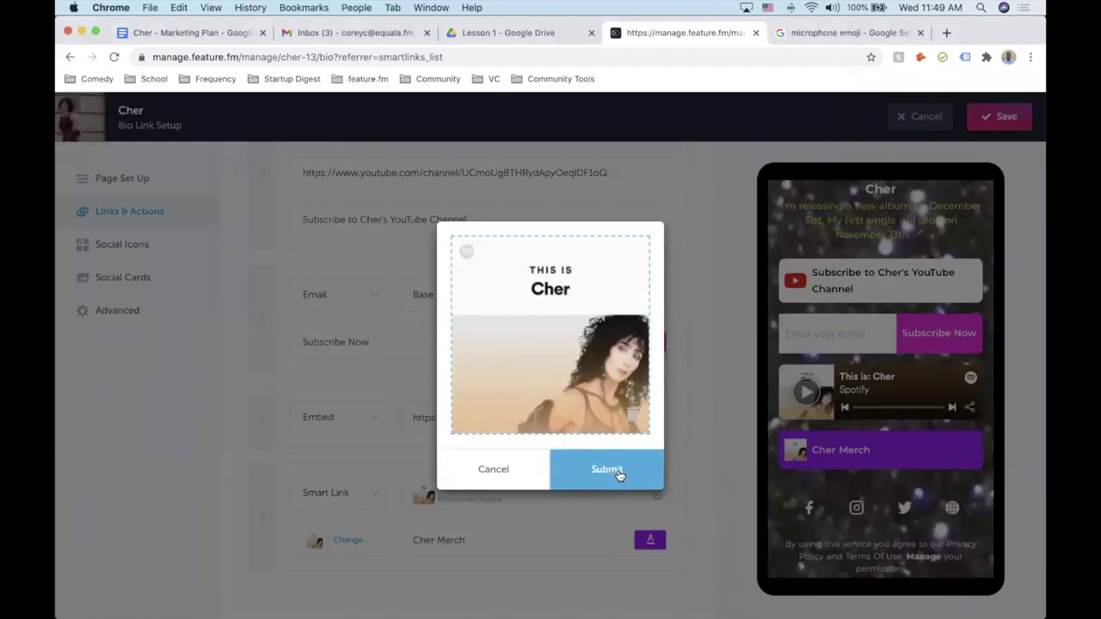
{"action": "left_click", "coordinate": [618, 473]}
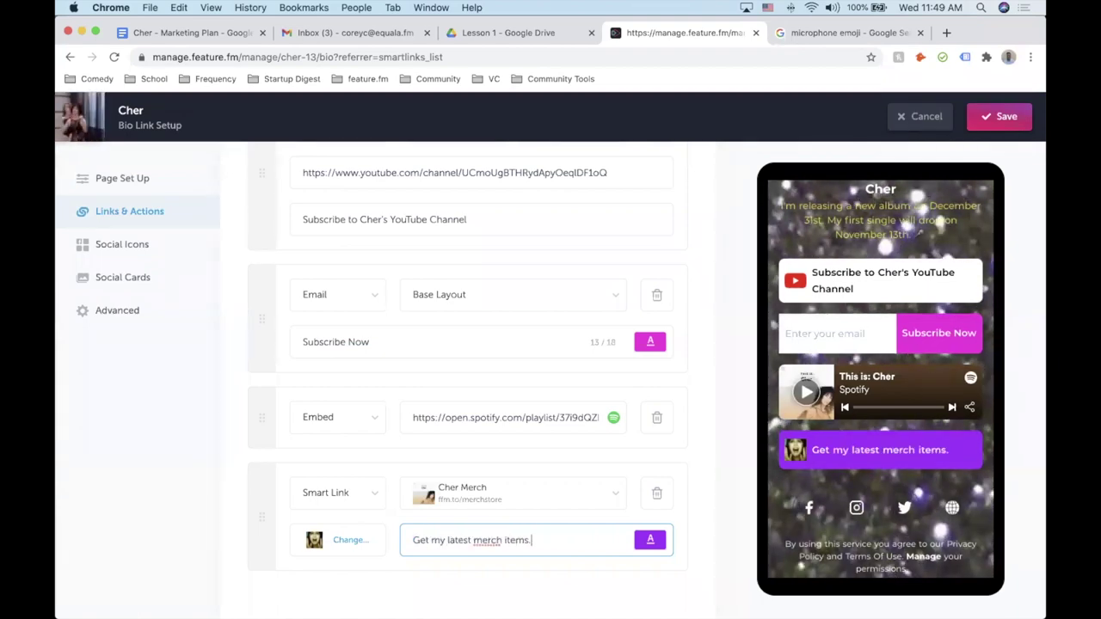
Recolour the merch button with a magenta background and apply the new colours.
{"action": "left_click", "coordinate": [640, 539]}
{"action": "left_click_drag", "start_coordinate": [569, 398], "coordinate": [612, 354]}
{"action": "left_click", "coordinate": [586, 439]}
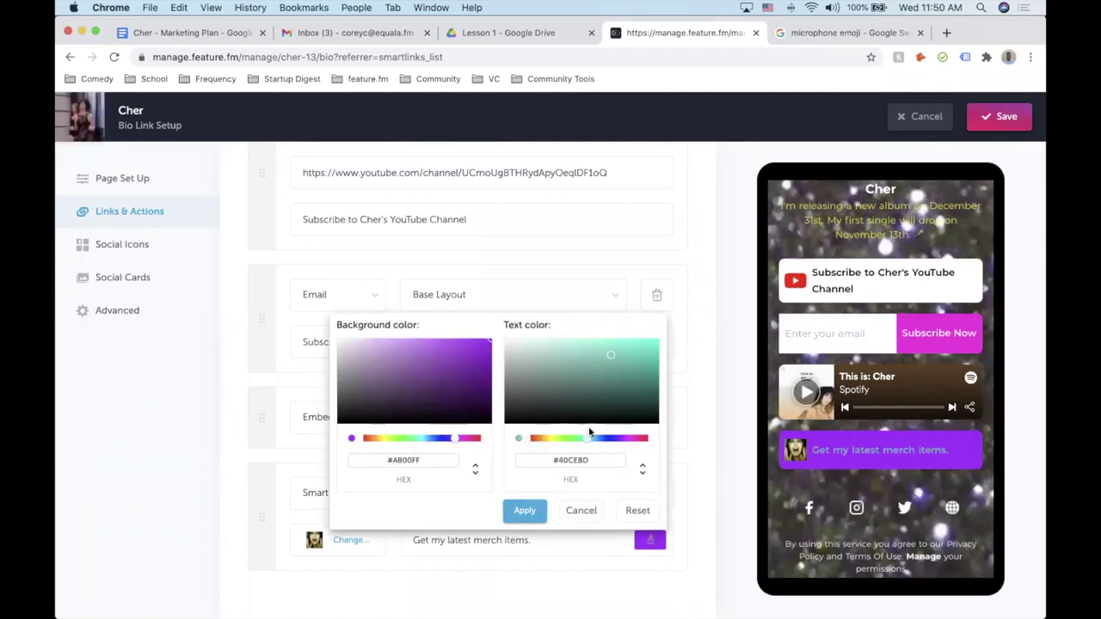
{"action": "left_click", "coordinate": [462, 440]}
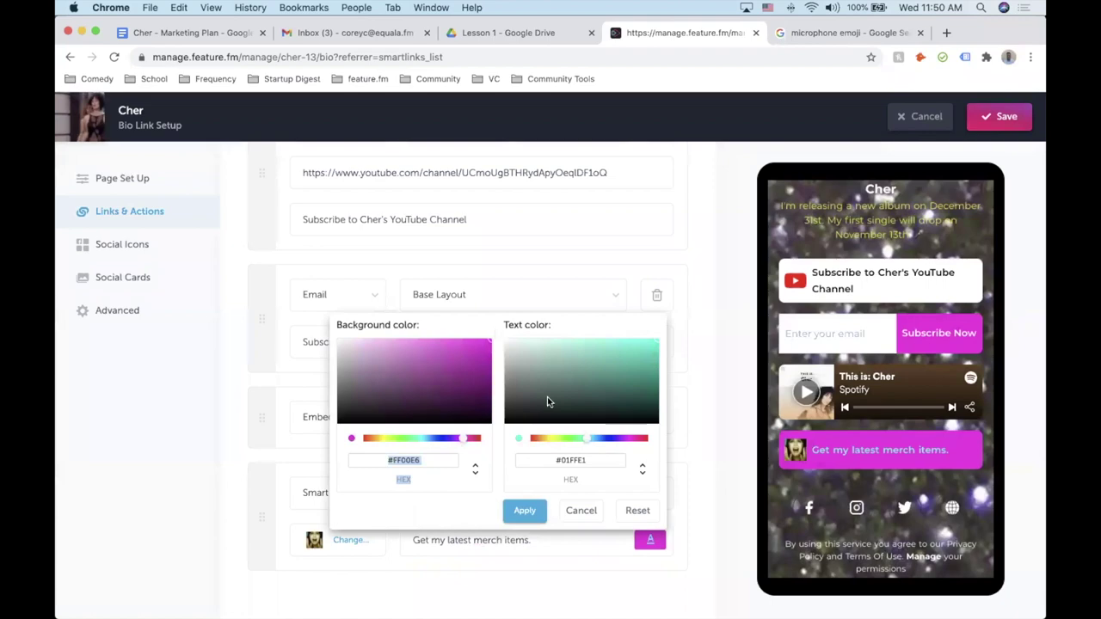
{"action": "left_click", "coordinate": [525, 511]}
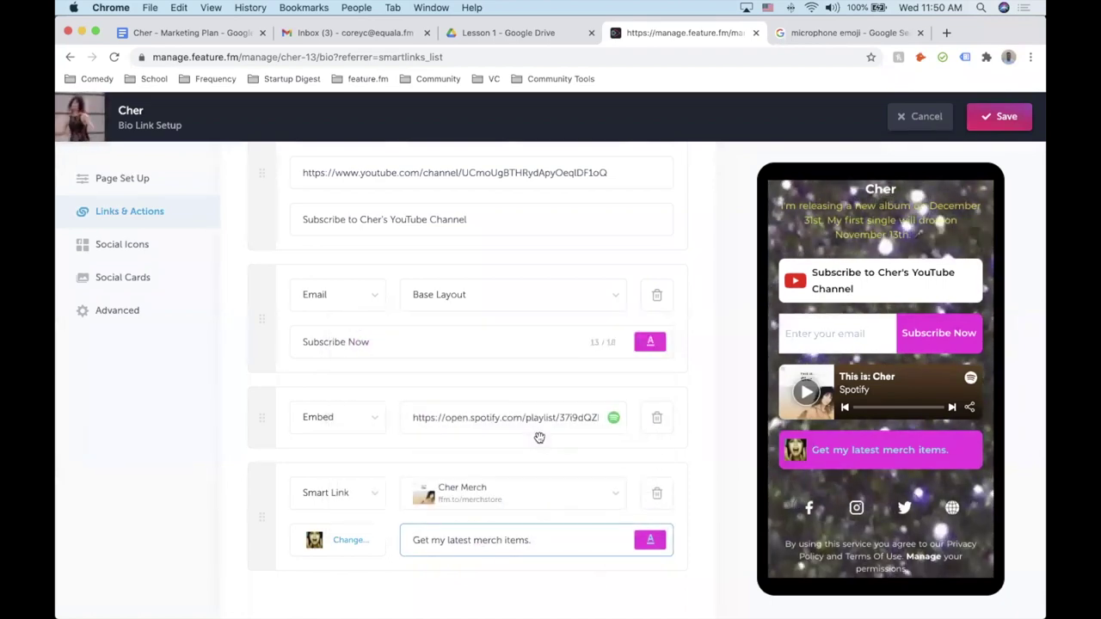
Delete the Spotify playlist embed from the bio link.
{"action": "left_click", "coordinate": [656, 418]}
{"action": "left_click", "coordinate": [616, 445]}
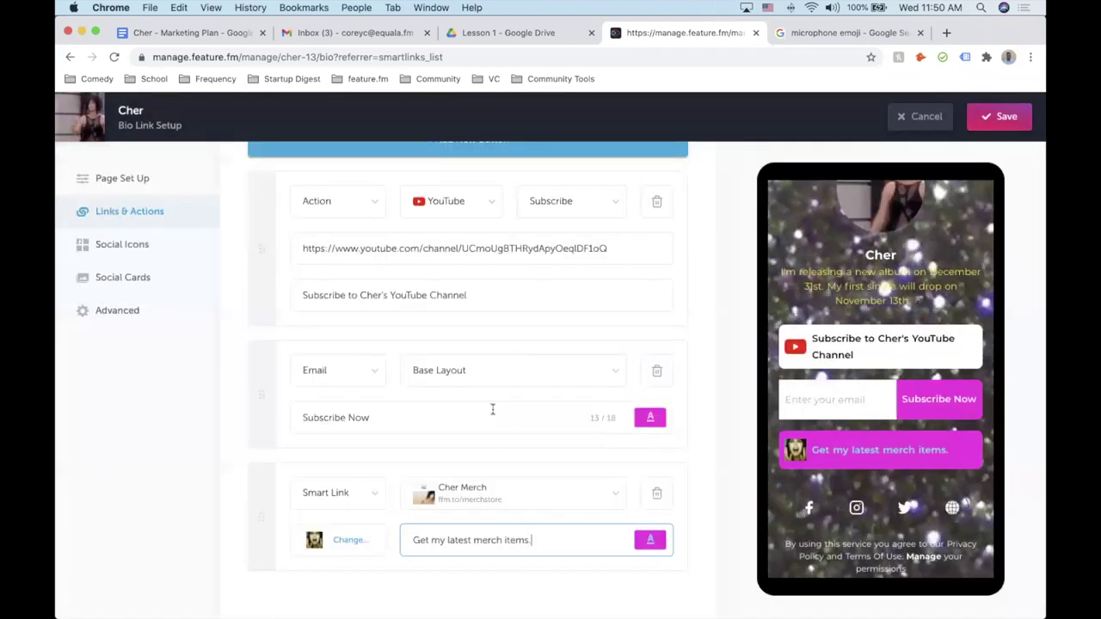
{"action": "scroll", "coordinate": [378, 414], "scroll_direction": "up", "scroll_amount": 3}
{"action": "left_click_drag", "start_coordinate": [260, 445], "coordinate": [260, 271]}
{"action": "scroll", "coordinate": [345, 495], "scroll_direction": "down", "scroll_amount": 1}
{"action": "scroll", "coordinate": [345, 495], "scroll_direction": "down", "scroll_amount": 1}
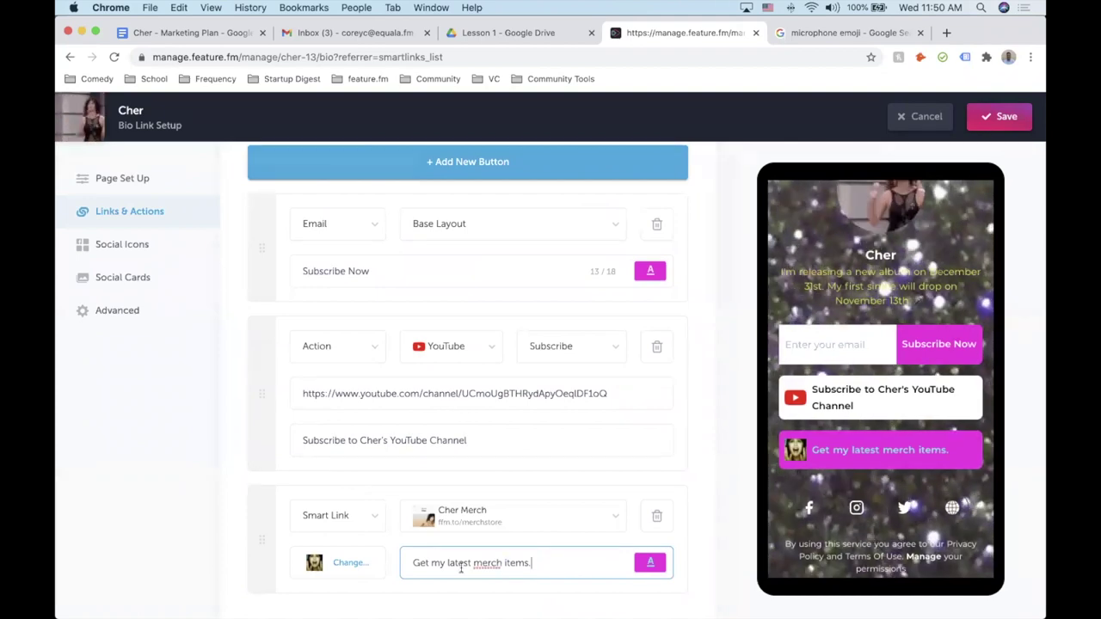
Relabel the merch button 'Get Cher's latest merch!' and keep its #FF00E6 background with #FFFFFF text.
{"action": "left_click_drag", "start_coordinate": [532, 563], "coordinate": [434, 564]}
{"action": "type", "text": "Che"}
{"action": "key", "text": "BackSpace"}
{"action": "key", "text": "BackSpace"}
{"action": "key", "text": "BackSpace"}
{"action": "type", "text": "Cher's latest "}
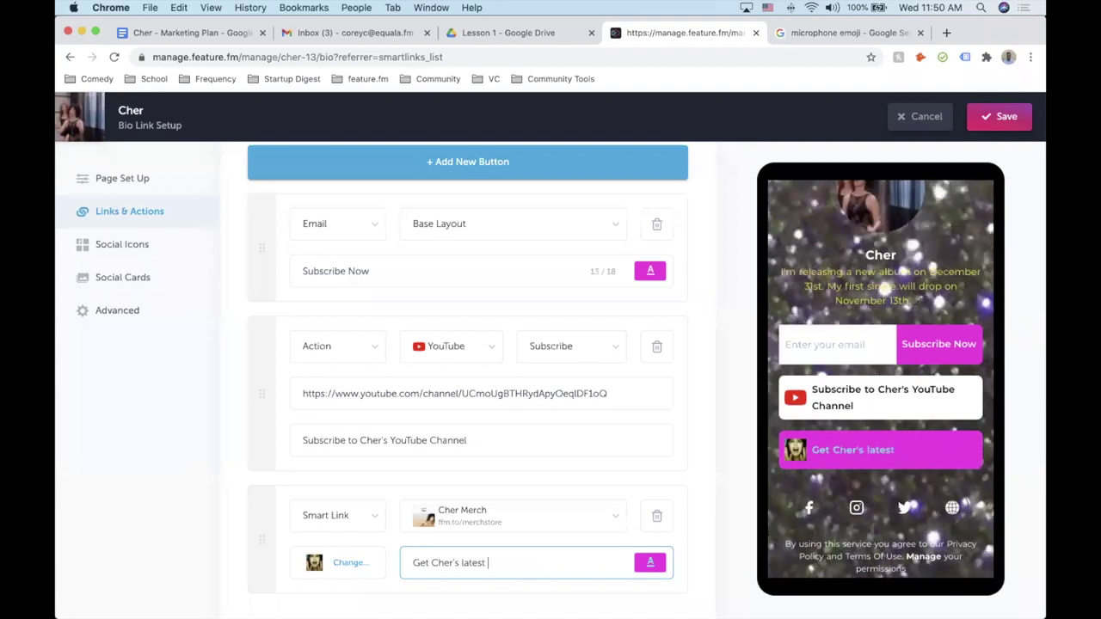
{"action": "type", "text": "merch!"}
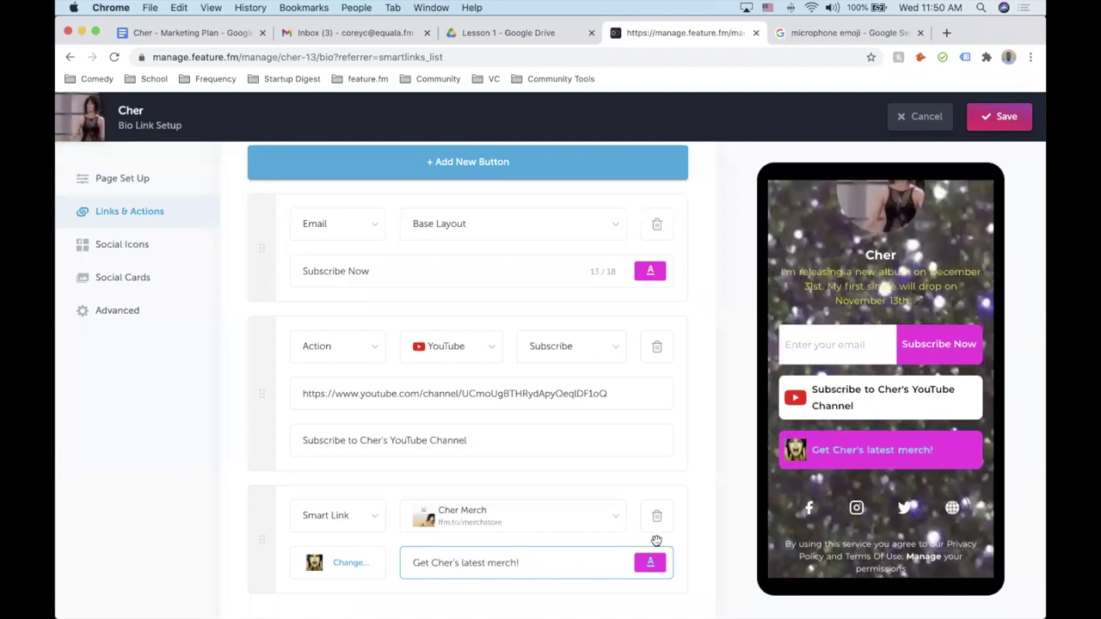
{"action": "left_click", "coordinate": [649, 564]}
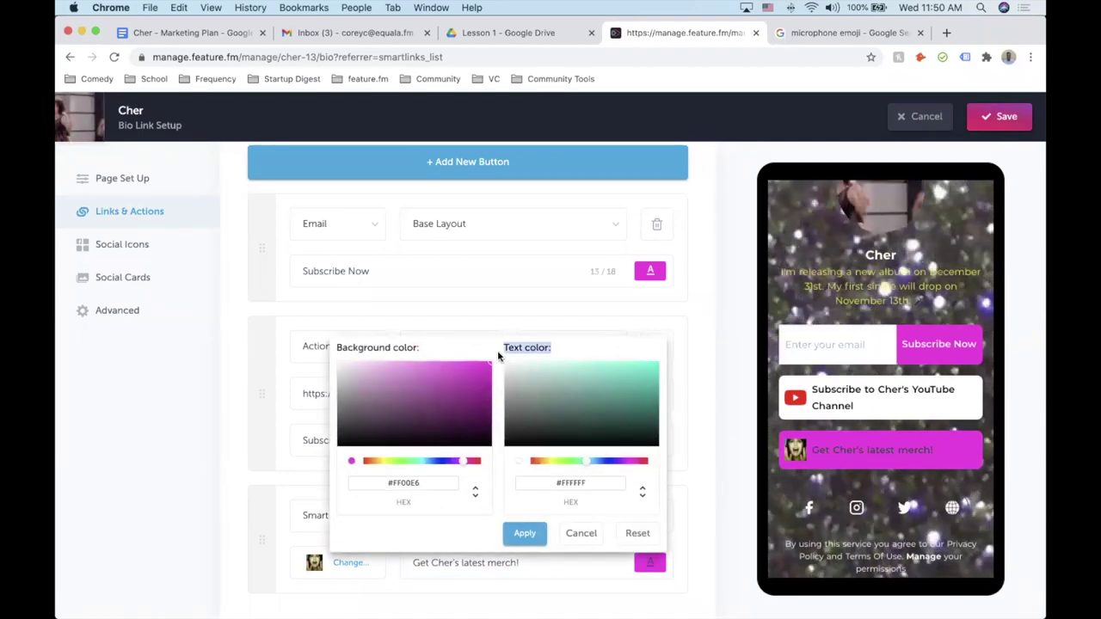
{"action": "left_click", "coordinate": [524, 533]}
{"action": "scroll", "coordinate": [646, 418], "scroll_direction": "up", "scroll_amount": 2}
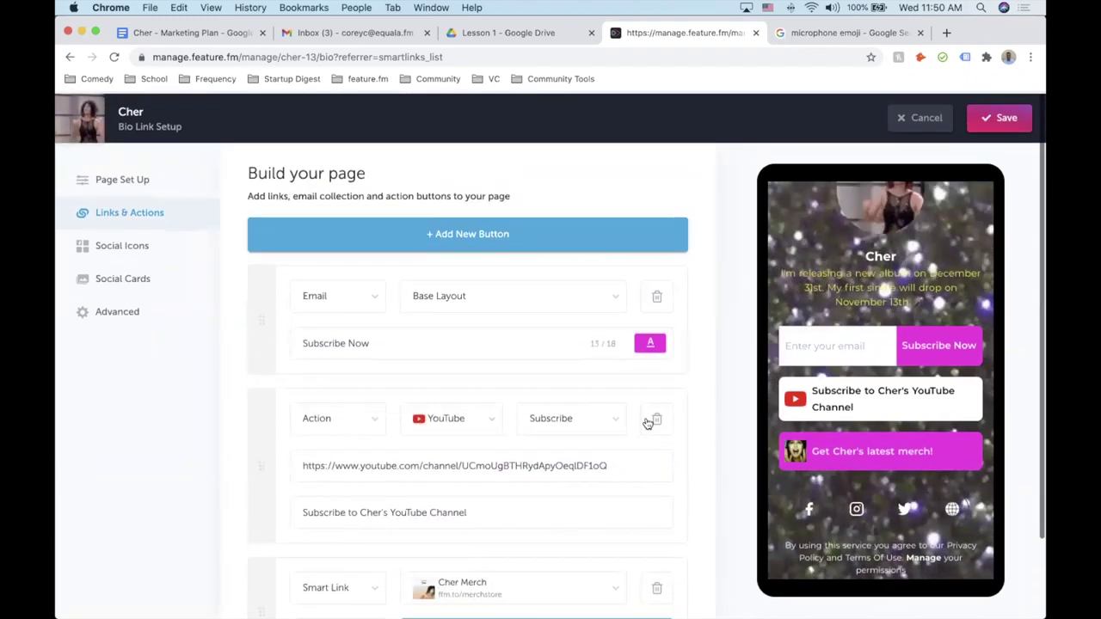
{"action": "scroll", "coordinate": [646, 418], "scroll_direction": "down", "scroll_amount": 3}
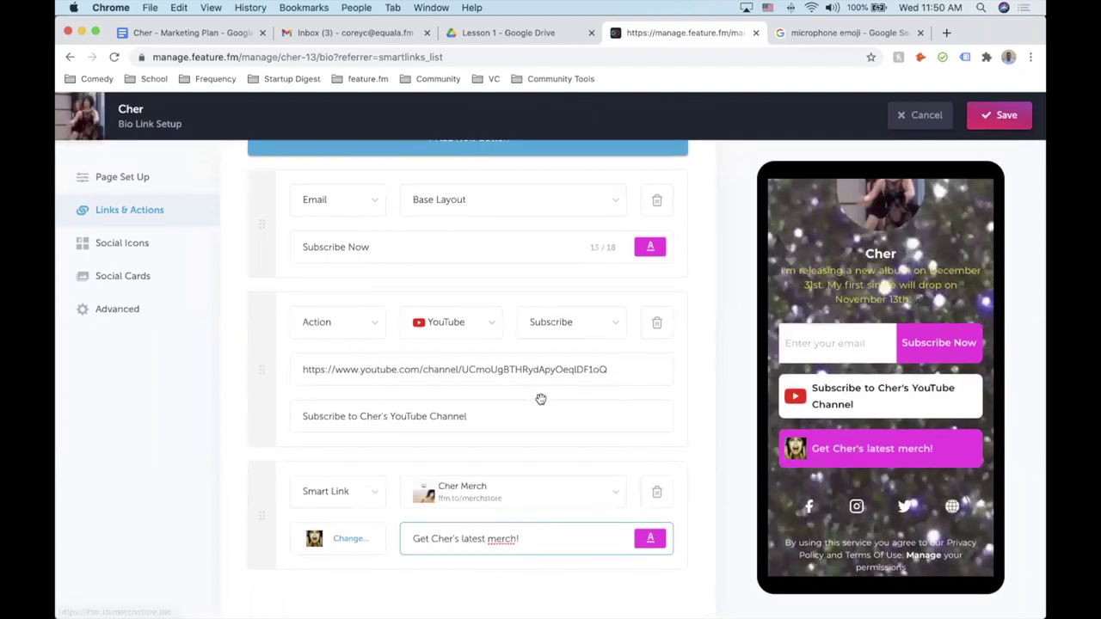
{"action": "scroll", "coordinate": [540, 399], "scroll_direction": "up", "scroll_amount": 3}
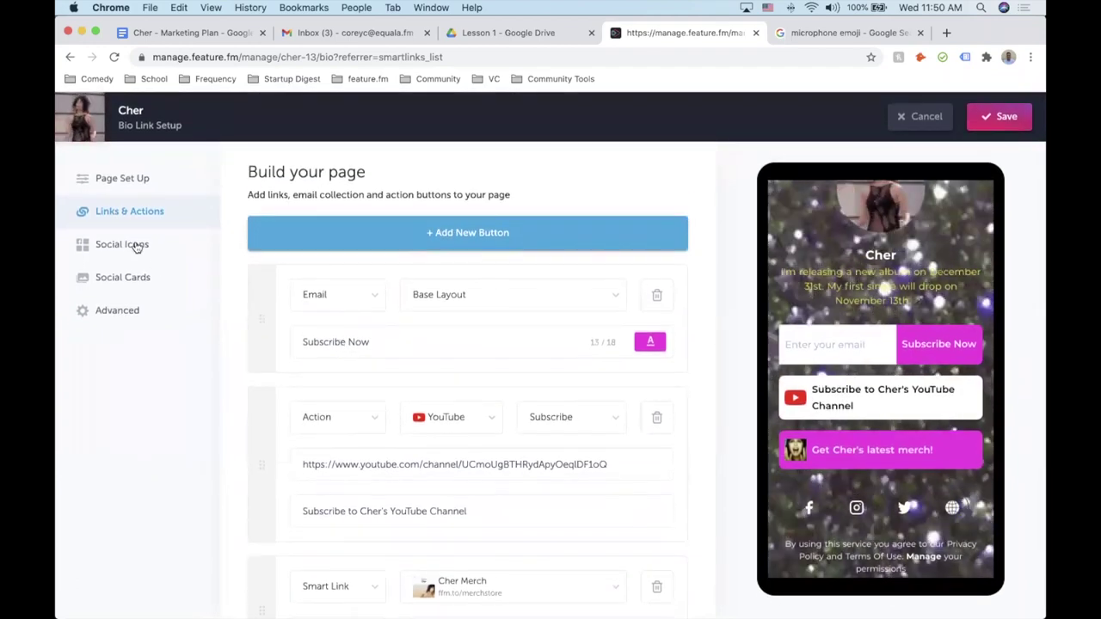
Look over the Social Icons settings, including the empty YouTube channel URL, and Social Cards.
{"action": "left_click", "coordinate": [131, 248]}
{"action": "scroll", "coordinate": [338, 311], "scroll_direction": "down", "scroll_amount": 2}
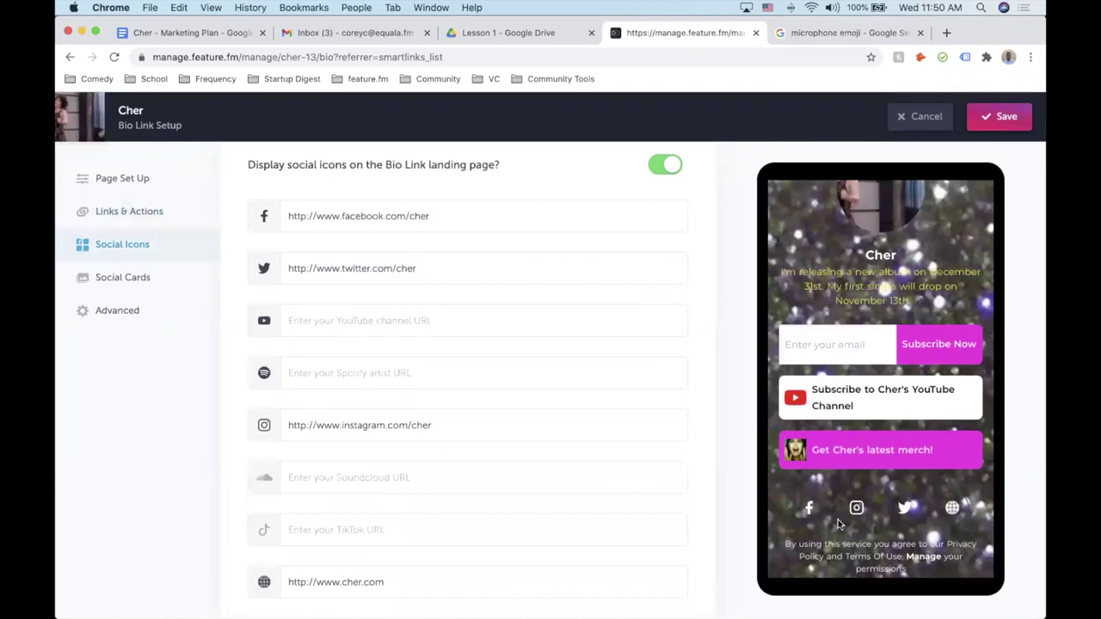
{"action": "left_click", "coordinate": [369, 320]}
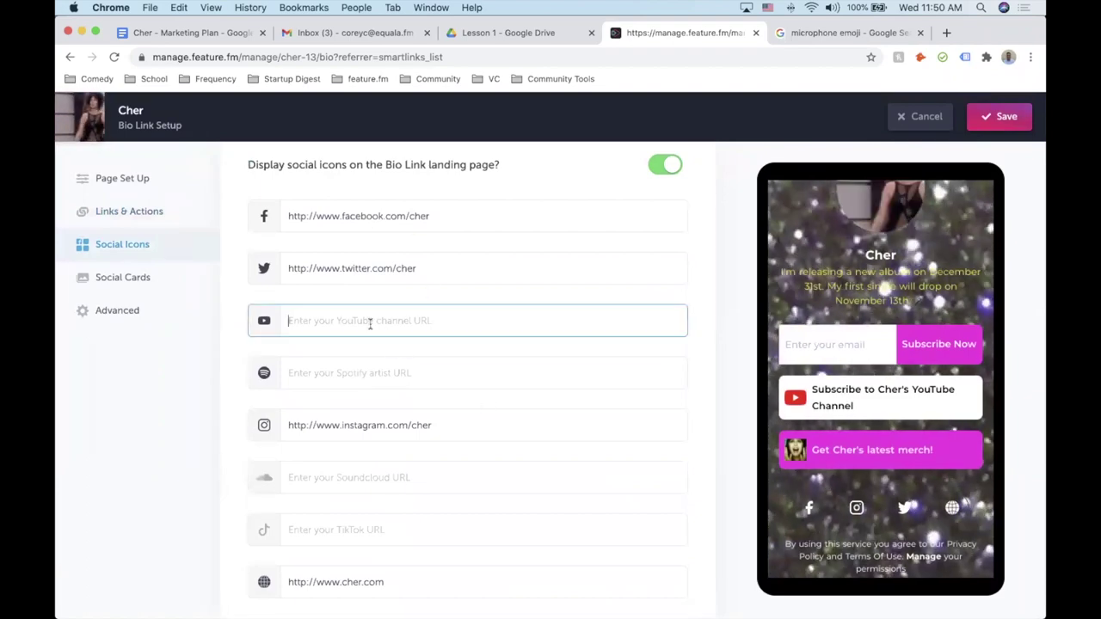
{"action": "scroll", "coordinate": [502, 525], "scroll_direction": "up", "scroll_amount": 2}
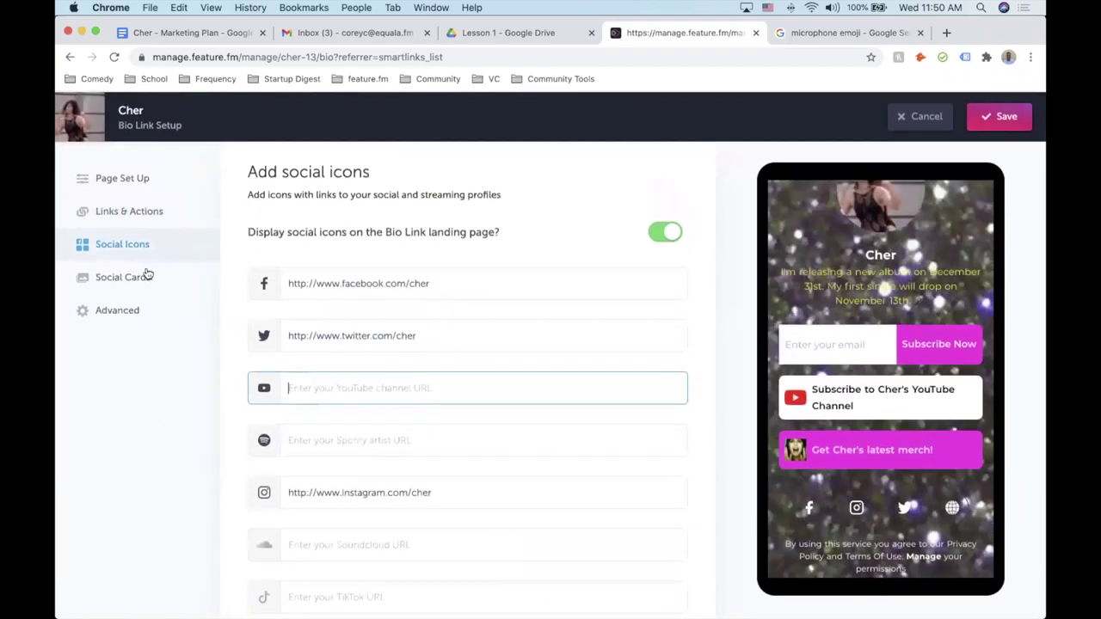
{"action": "left_click", "coordinate": [144, 276]}
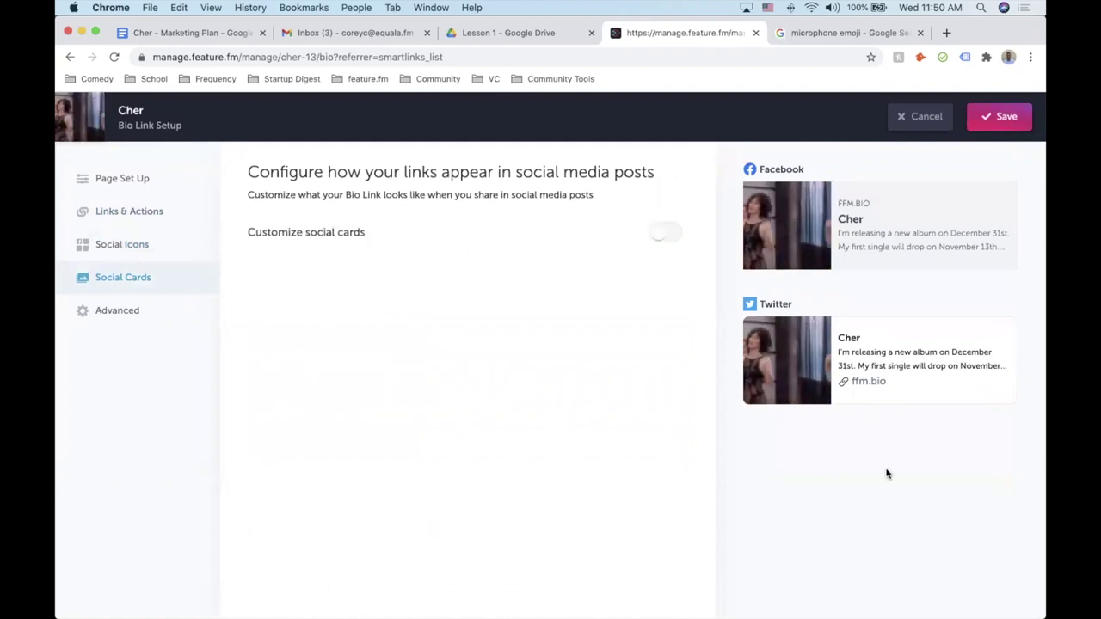
Enter the Facebook and Google retargeting pixel IDs in the Advanced settings.
{"action": "left_click", "coordinate": [136, 309]}
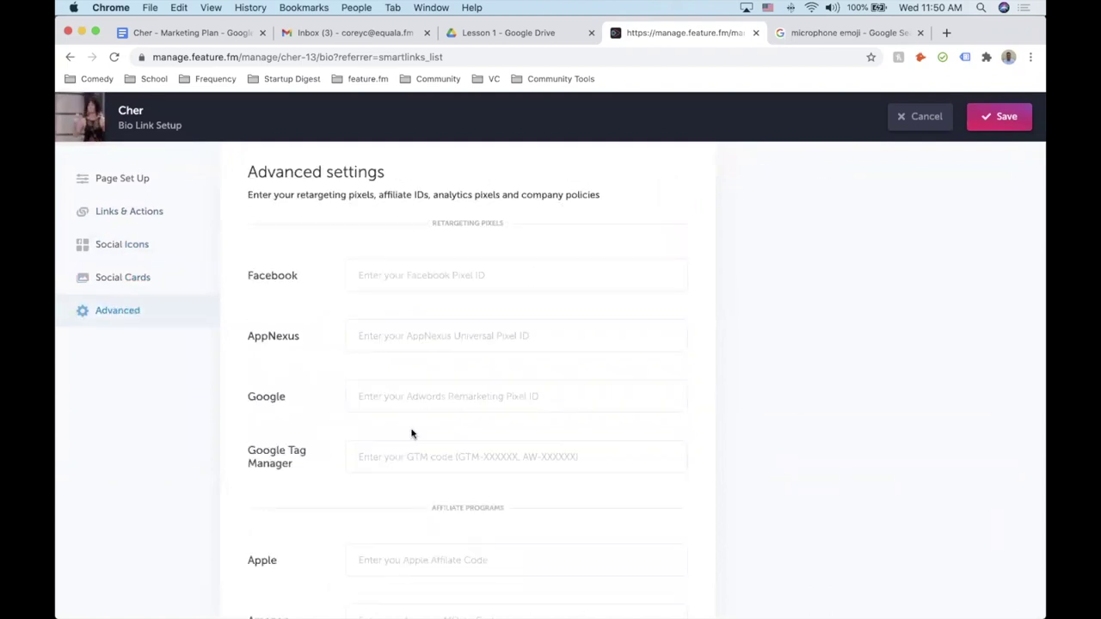
{"action": "left_click", "coordinate": [409, 266]}
{"action": "type", "text": "92"}
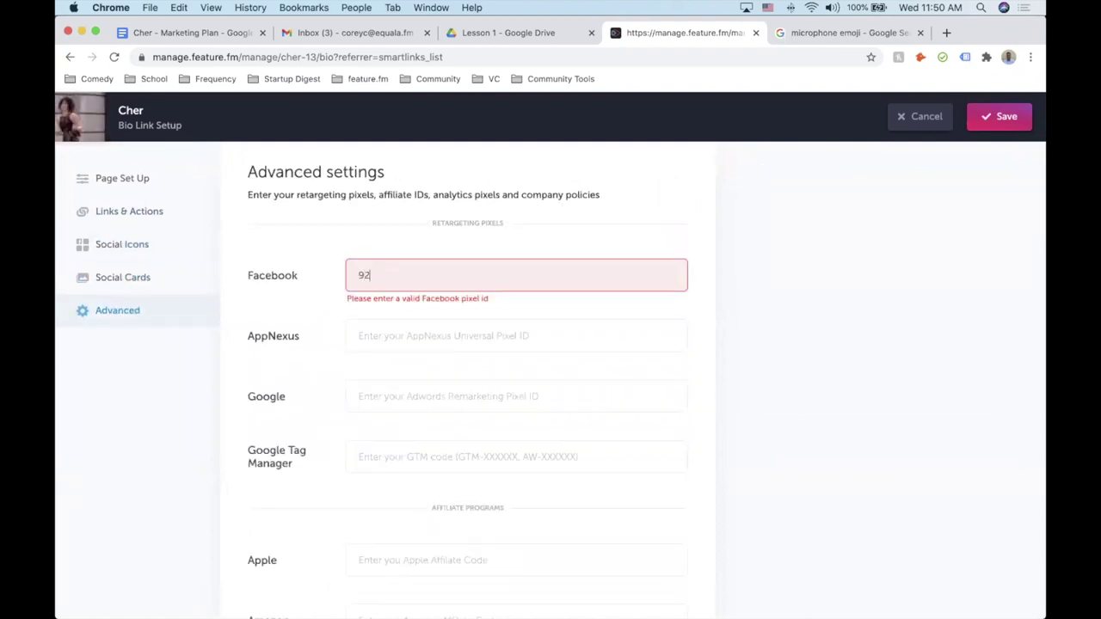
{"action": "type", "text": "83202394294"}
{"action": "left_click", "coordinate": [516, 335]}
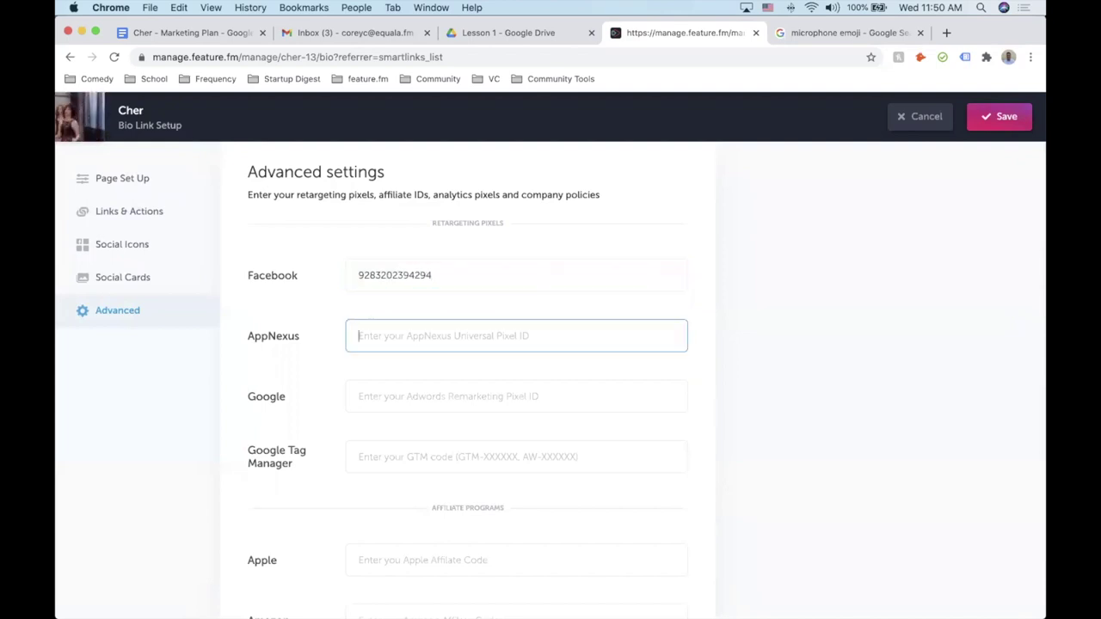
{"action": "left_click", "coordinate": [449, 395]}
{"action": "type", "text": "s"}
{"action": "key", "text": "BackSpace"}
{"action": "type", "text": "99420329034"}
{"action": "left_click", "coordinate": [450, 454]}
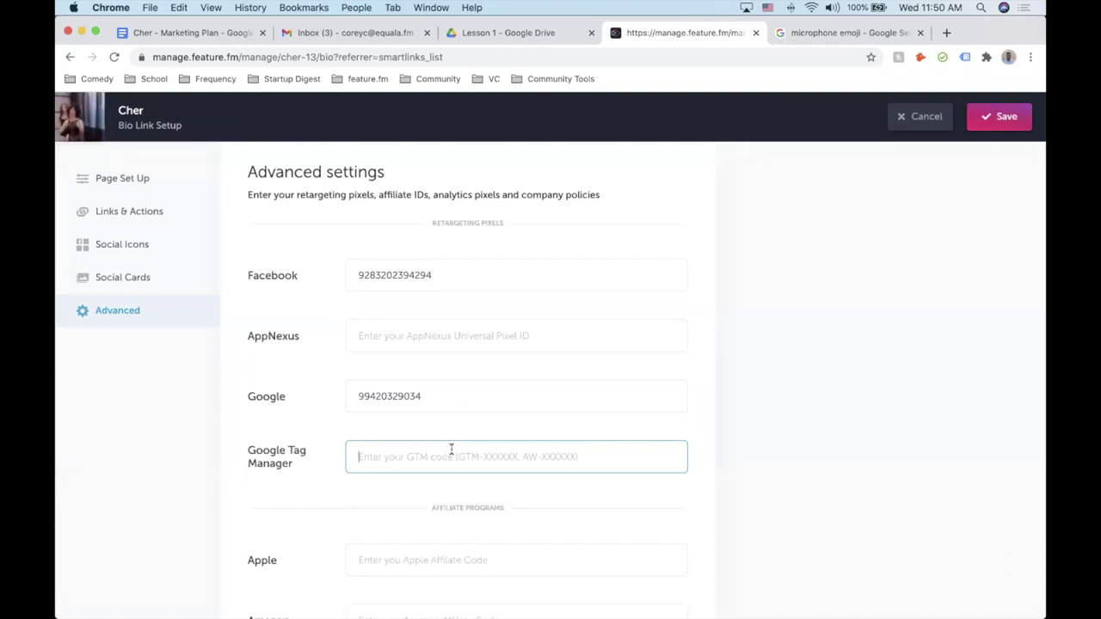
Save the bio link settings.
{"action": "scroll", "coordinate": [528, 447], "scroll_direction": "down", "scroll_amount": 5}
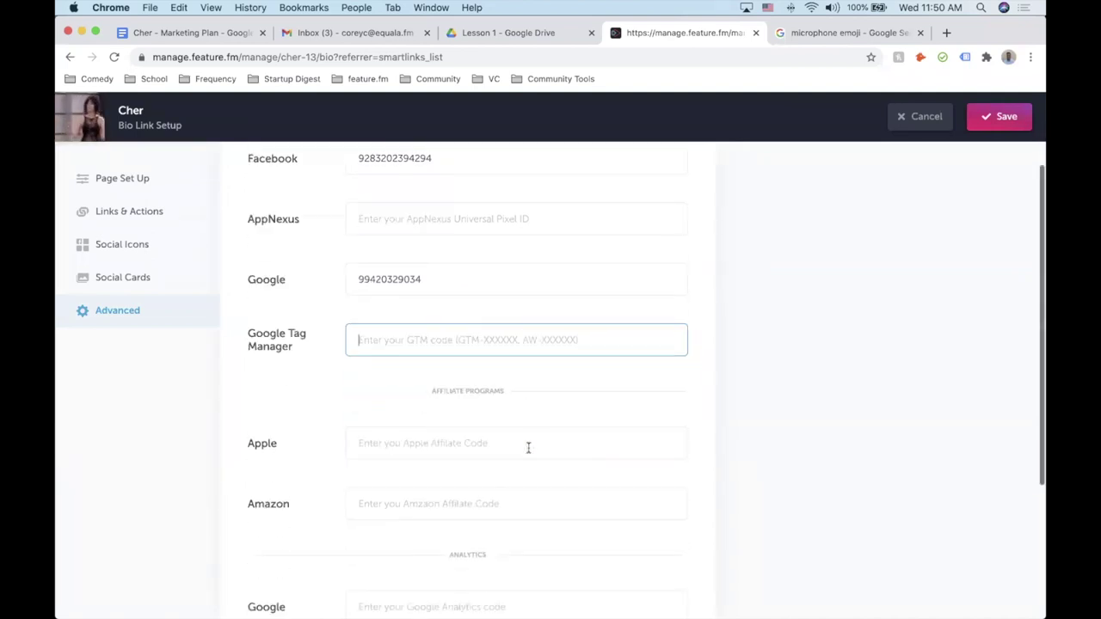
{"action": "scroll", "coordinate": [528, 447], "scroll_direction": "up", "scroll_amount": 5}
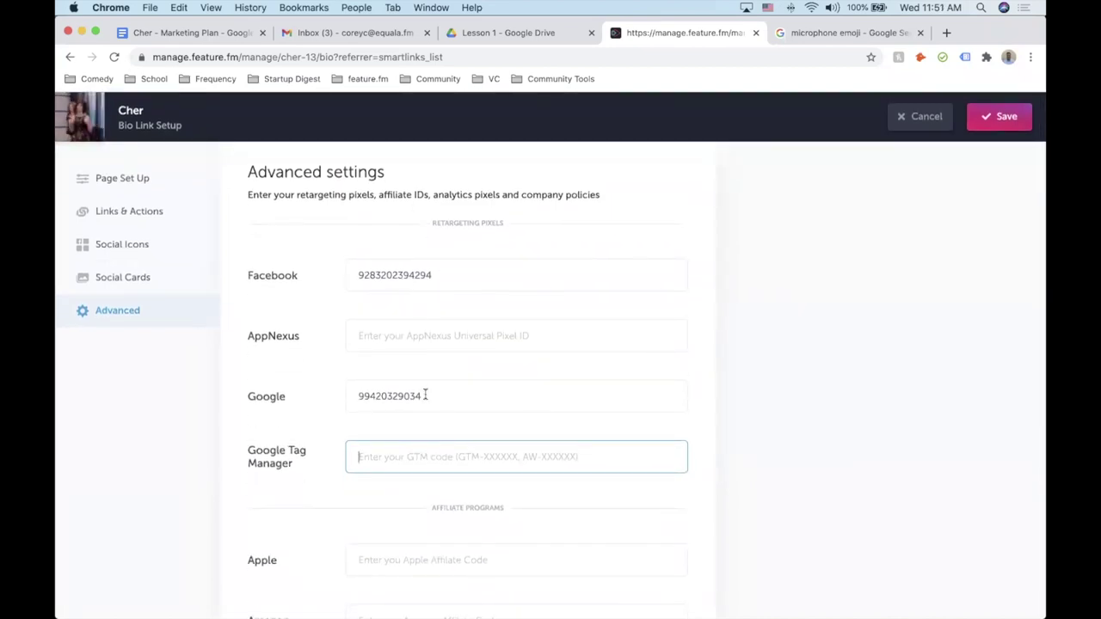
{"action": "left_click", "coordinate": [992, 123]}
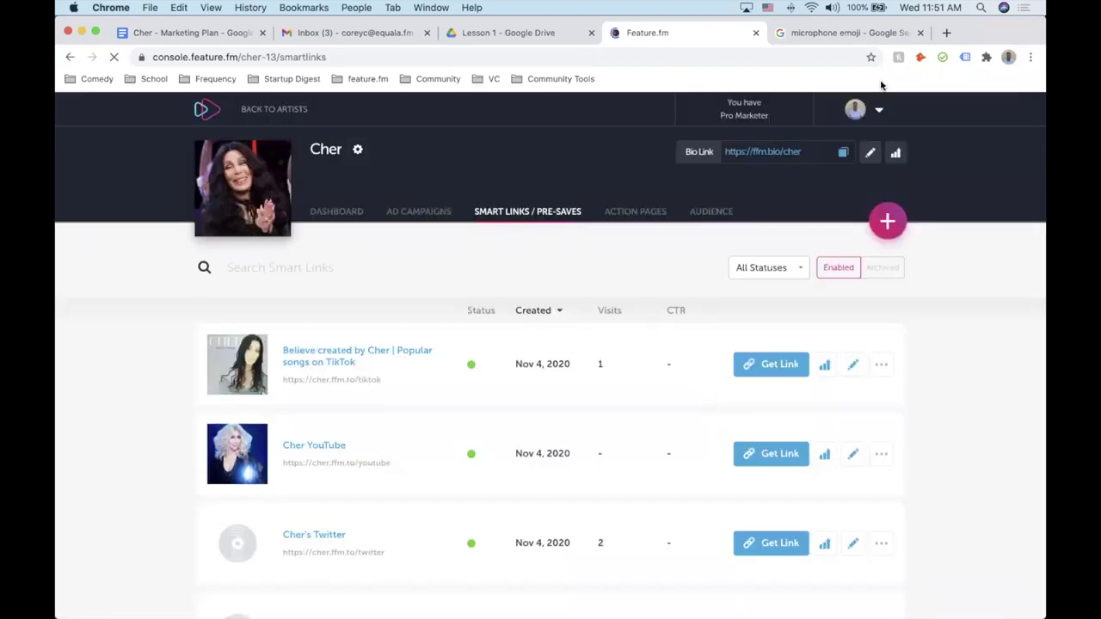
{"action": "left_click", "coordinate": [920, 32]}
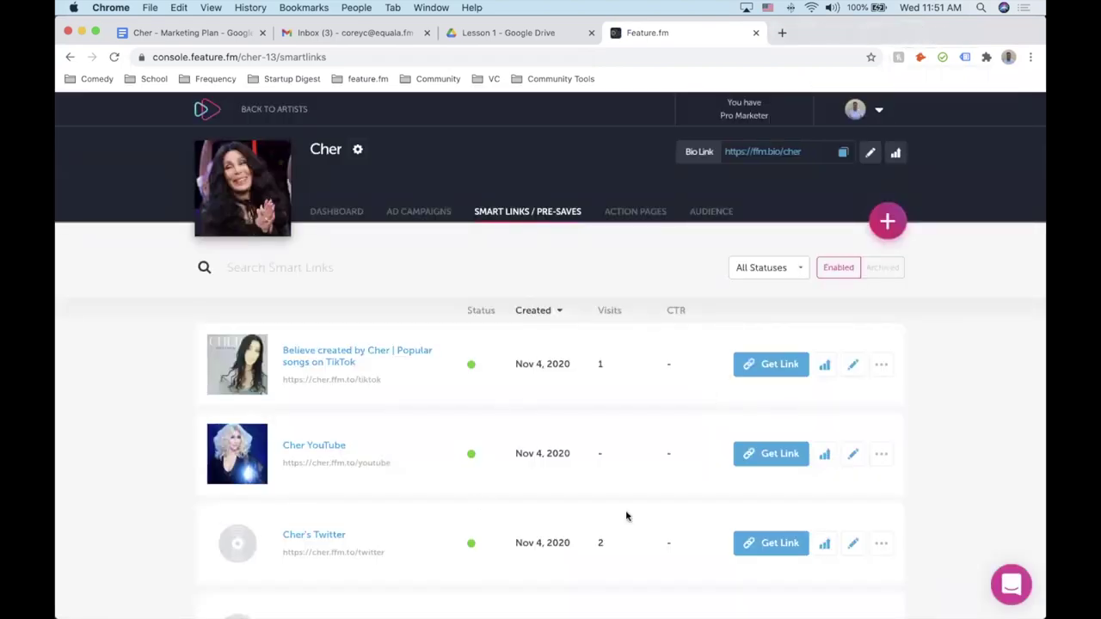
{"action": "left_click", "coordinate": [842, 152]}
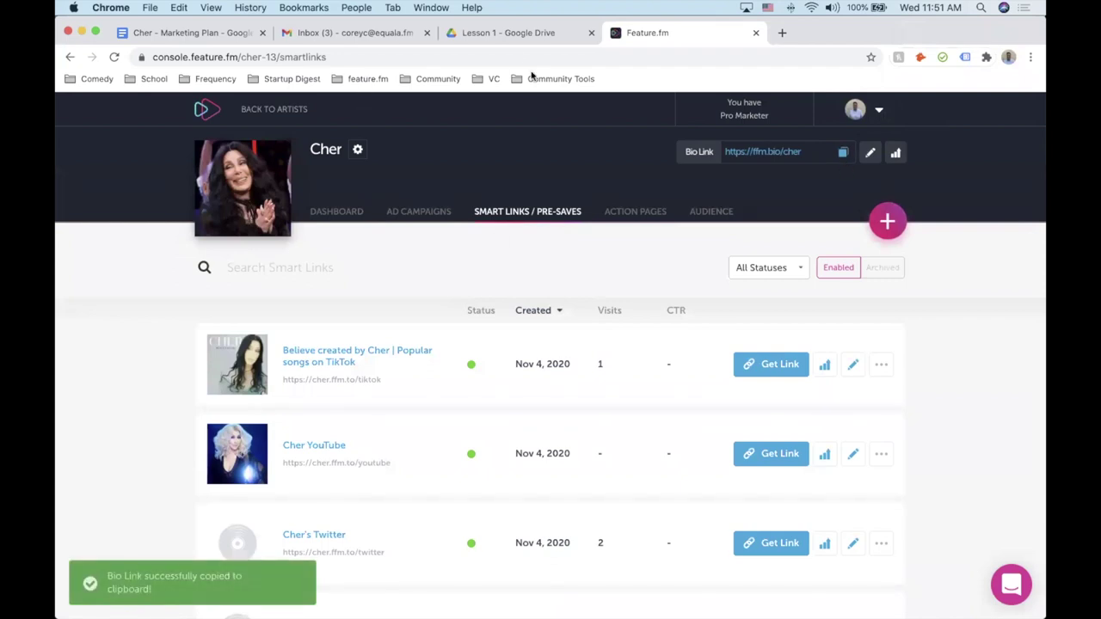
{"action": "left_click", "coordinate": [184, 33]}
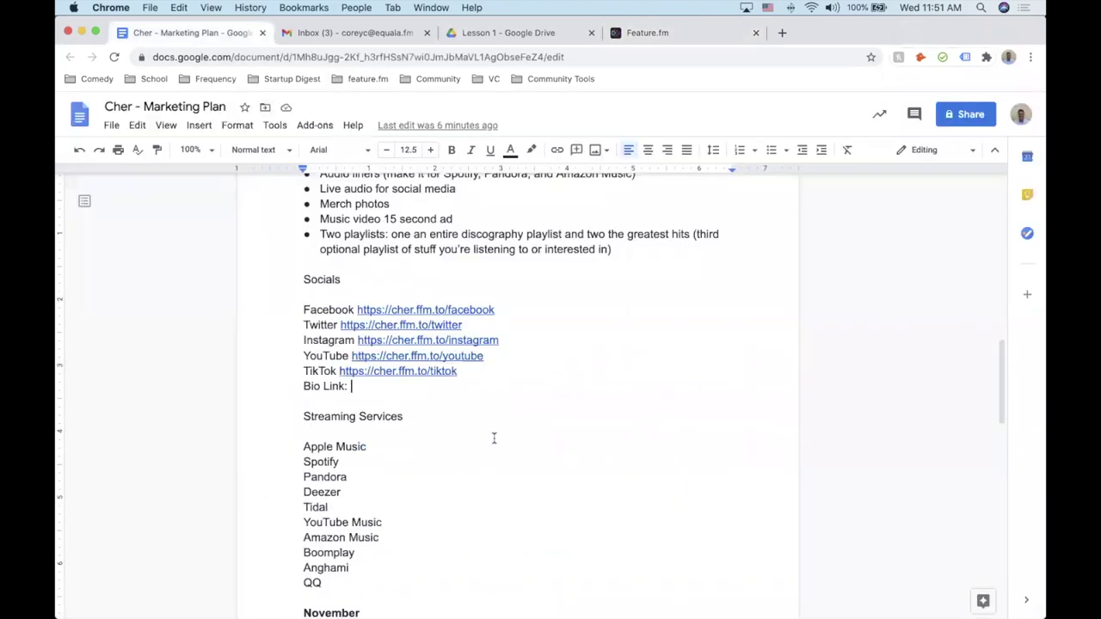
{"action": "key", "text": "super+v"}
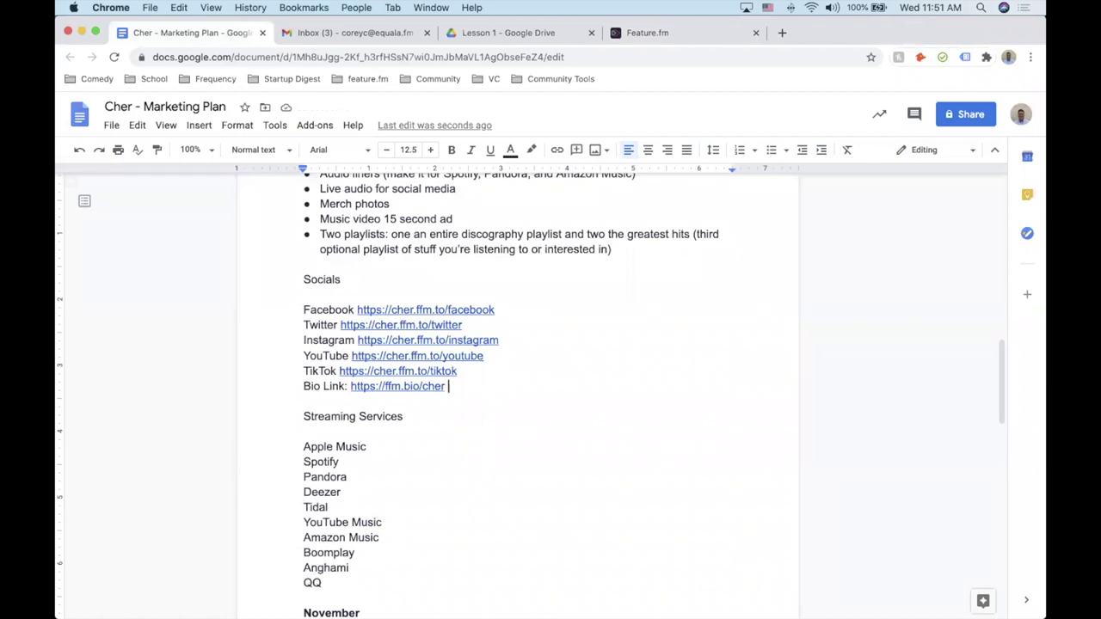
{"action": "scroll", "coordinate": [518, 396], "scroll_direction": "down", "scroll_amount": 10}
{"action": "scroll", "coordinate": [518, 396], "scroll_direction": "down", "scroll_amount": 3}
{"action": "scroll", "coordinate": [517, 395], "scroll_direction": "up", "scroll_amount": 6}
{"action": "scroll", "coordinate": [518, 395], "scroll_direction": "up", "scroll_amount": 10}
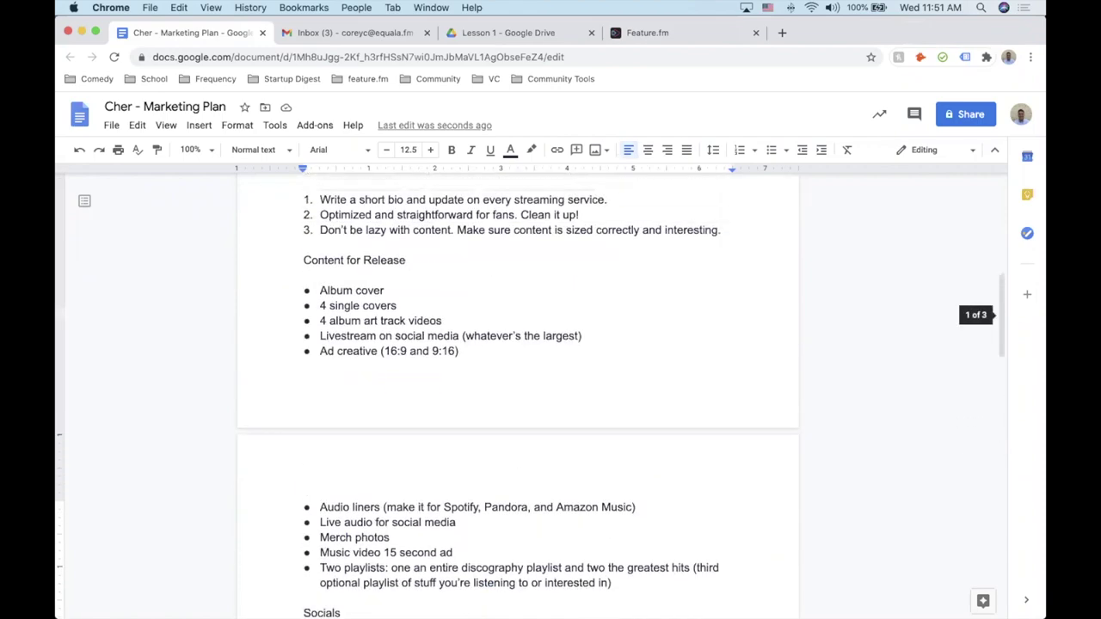
{"action": "scroll", "coordinate": [517, 396], "scroll_direction": "up", "scroll_amount": 8}
{"action": "scroll", "coordinate": [551, 390], "scroll_direction": "up", "scroll_amount": 2}
{"action": "scroll", "coordinate": [551, 391], "scroll_direction": "up", "scroll_amount": 1}
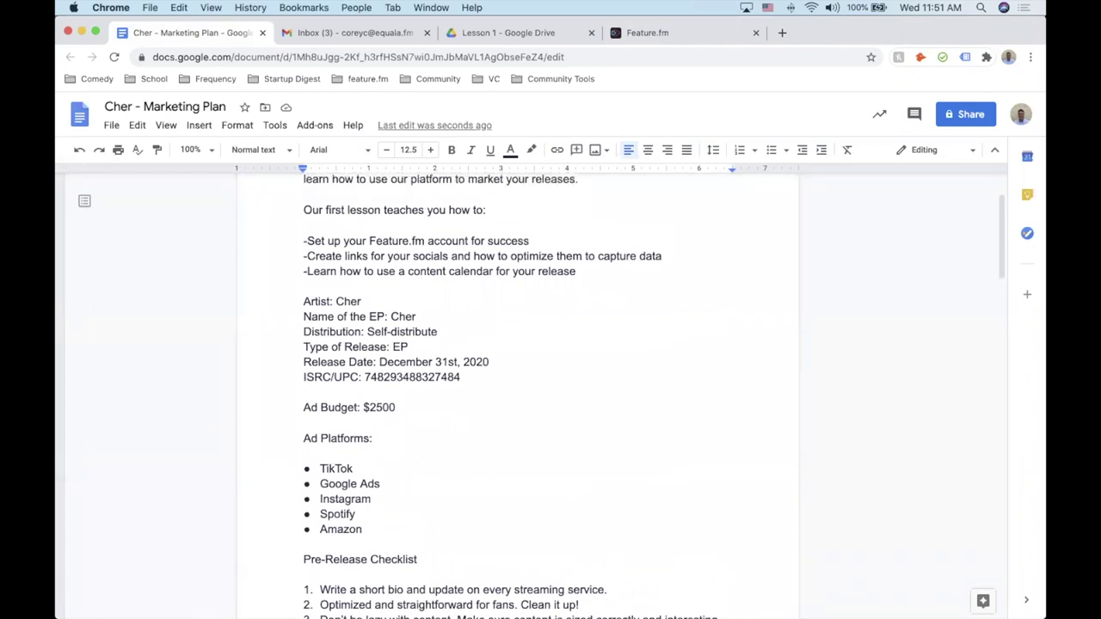
{"action": "scroll", "coordinate": [518, 396], "scroll_direction": "down", "scroll_amount": 10}
{"action": "scroll", "coordinate": [504, 467], "scroll_direction": "down", "scroll_amount": 5}
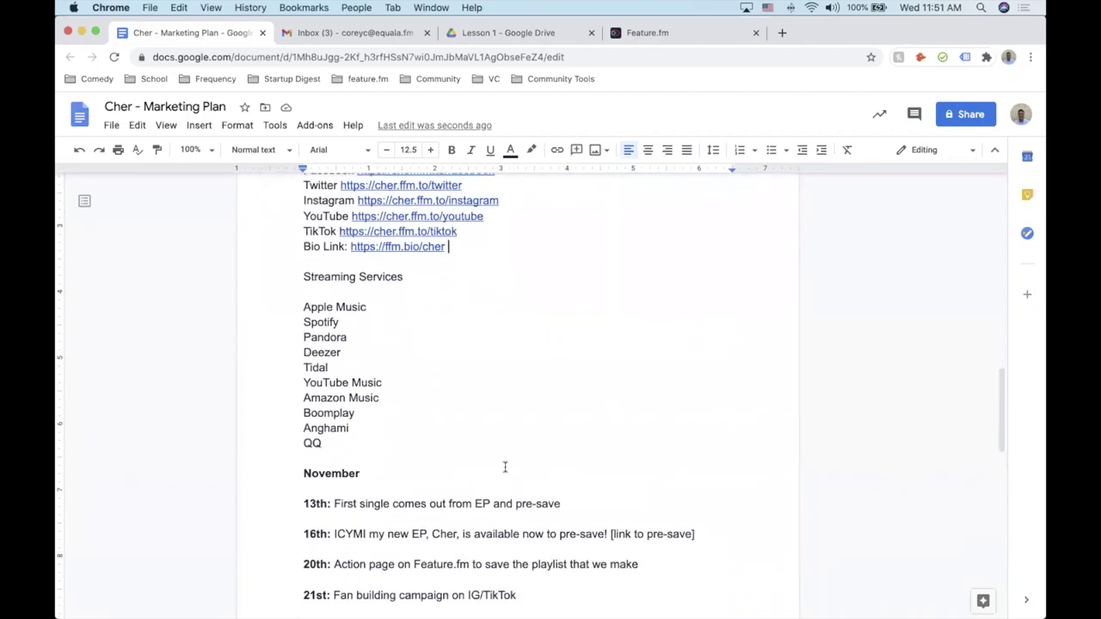
{"action": "scroll", "coordinate": [444, 405], "scroll_direction": "down", "scroll_amount": 7}
{"action": "scroll", "coordinate": [445, 404], "scroll_direction": "down", "scroll_amount": 6}
{"action": "scroll", "coordinate": [444, 404], "scroll_direction": "up", "scroll_amount": 13}
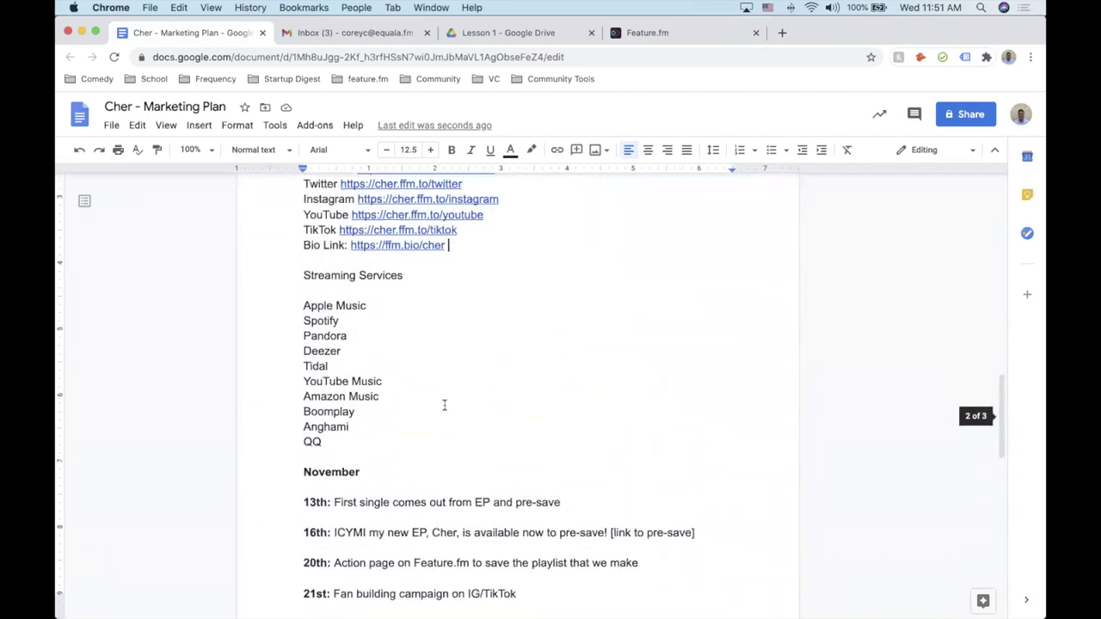
{"action": "scroll", "coordinate": [445, 405], "scroll_direction": "up", "scroll_amount": 5}
{"action": "scroll", "coordinate": [462, 444], "scroll_direction": "up", "scroll_amount": 14}
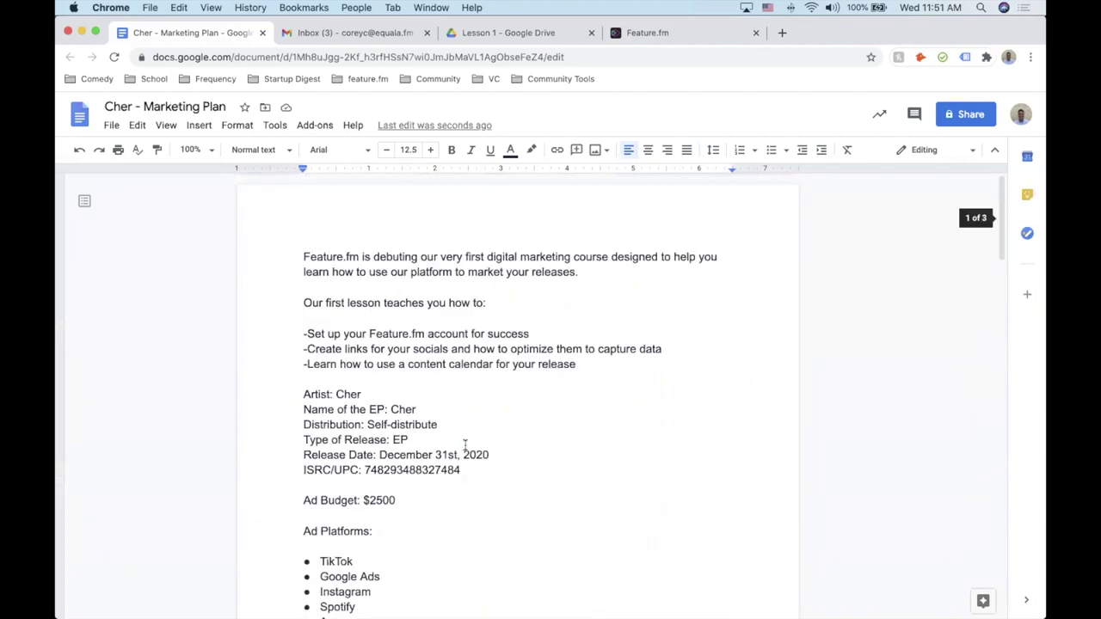